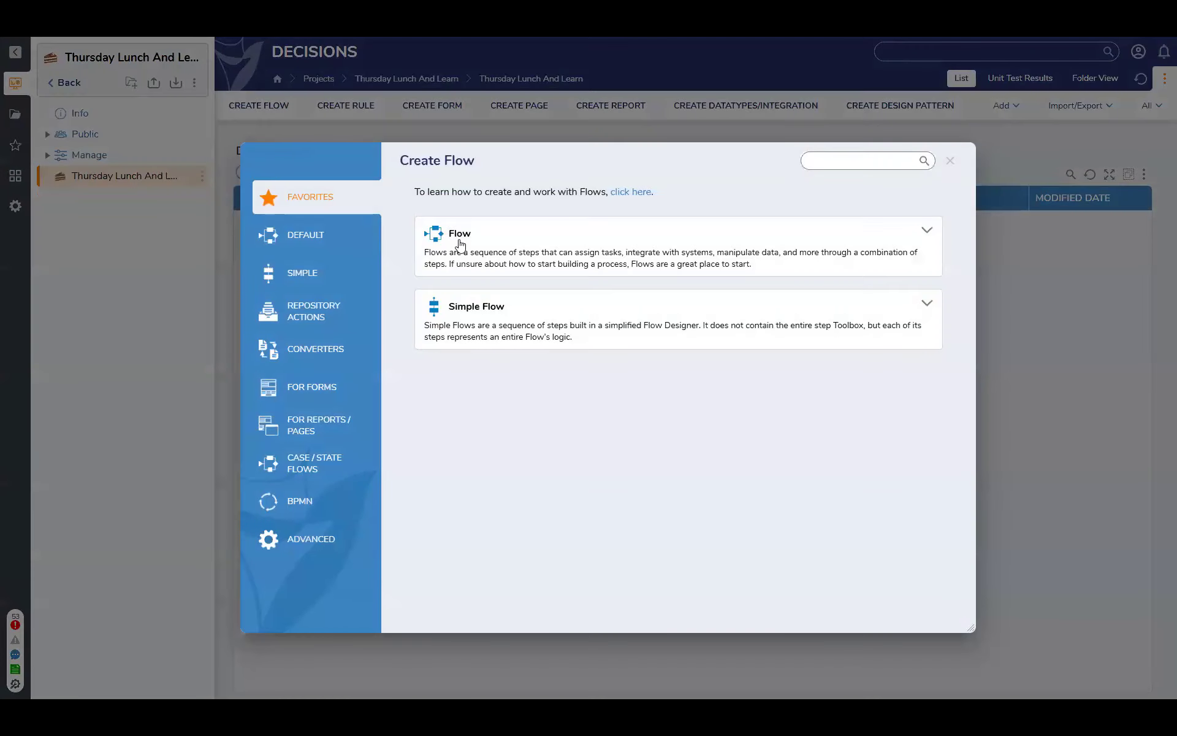
Create a new flow named "Truth Table Flow"
{"action": "type", "text": "Truth Table"}
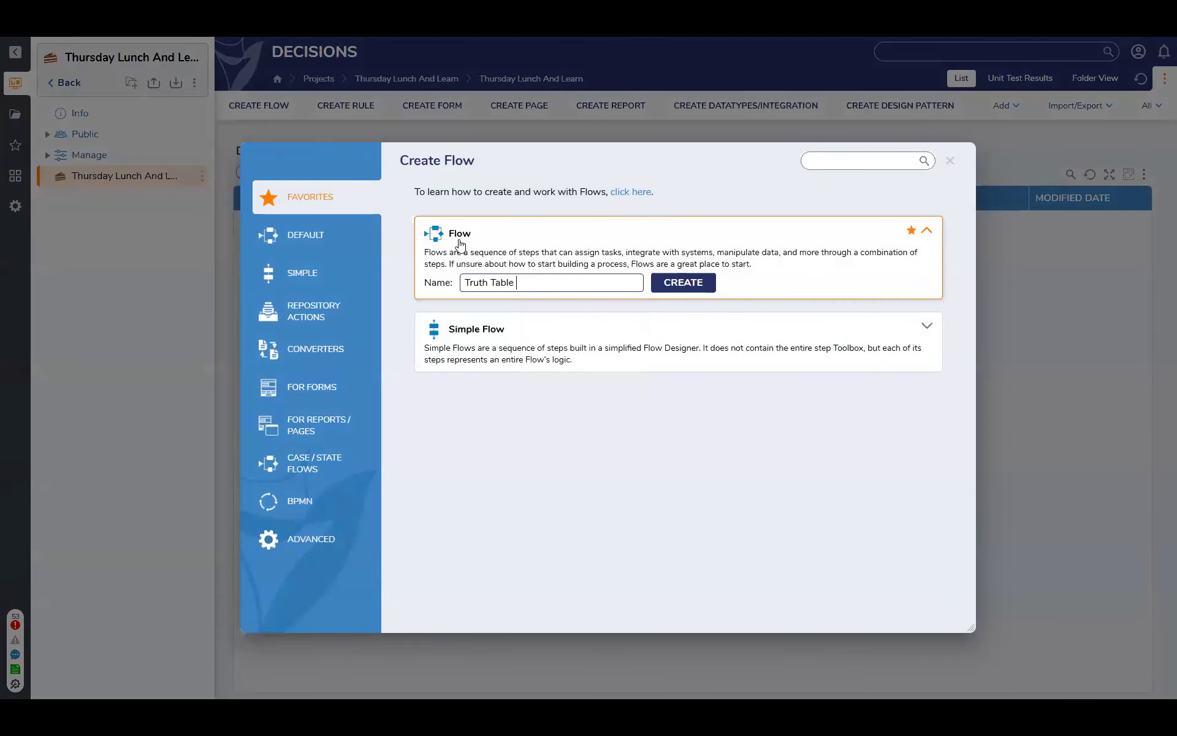
{"action": "type", "text": " FLoq"}
{"action": "key", "text": "BackSpace"}
{"action": "type", "text": "w"}
{"action": "key", "text": "BackSpace"}
{"action": "key", "text": "BackSpace"}
{"action": "key", "text": "Return"}
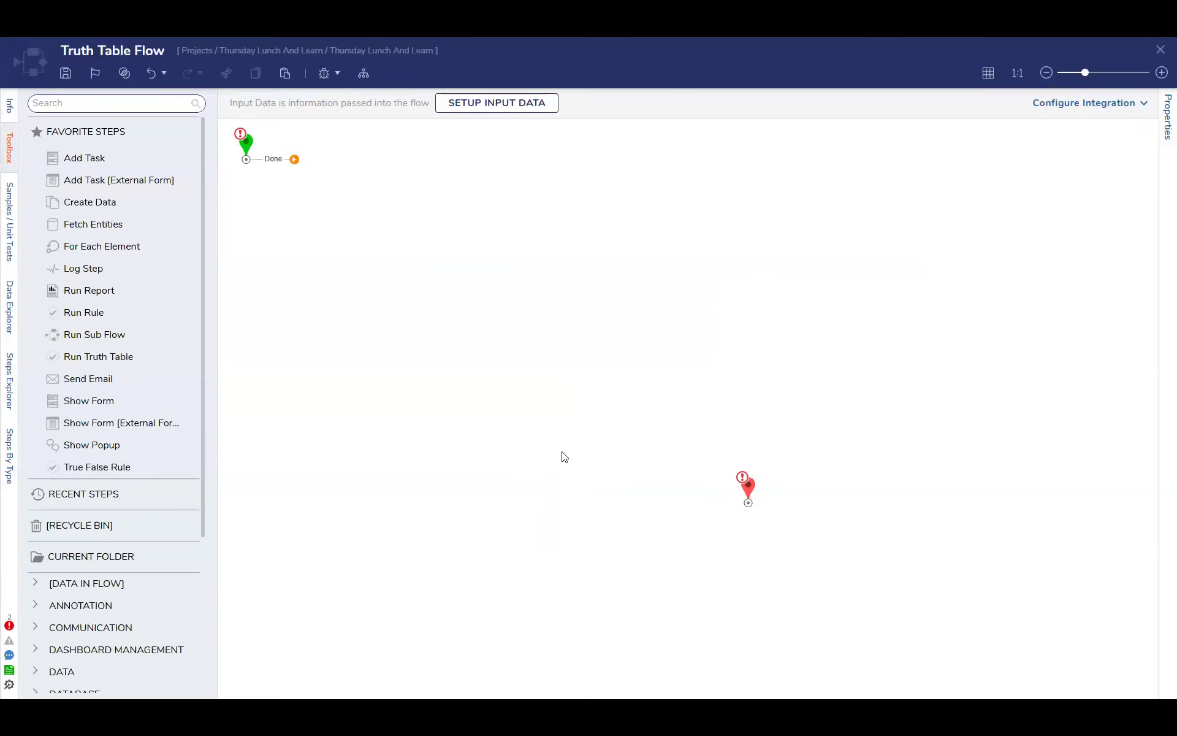
Move the end step up level with the start step, add a truth table step between them and connect the start step to it
{"action": "left_click_drag", "start_coordinate": [738, 468], "coordinate": [544, 143]}
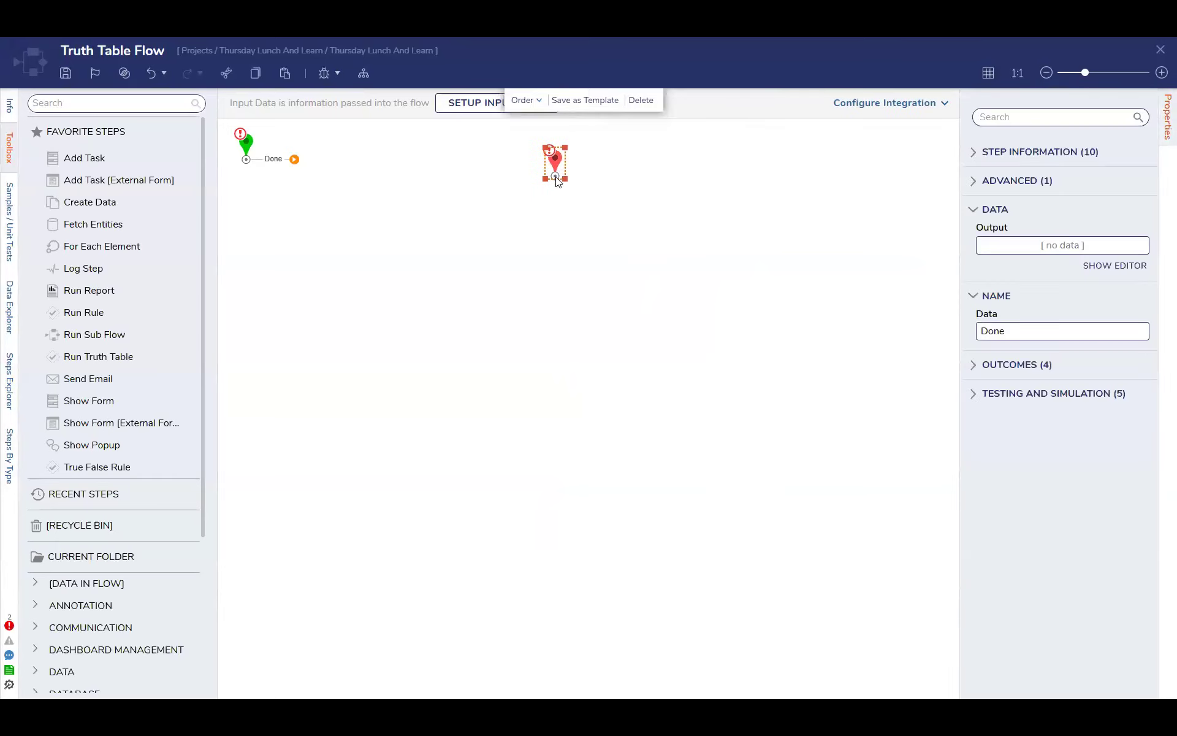
{"action": "left_click", "coordinate": [140, 99]}
{"action": "type", "text": "ex"}
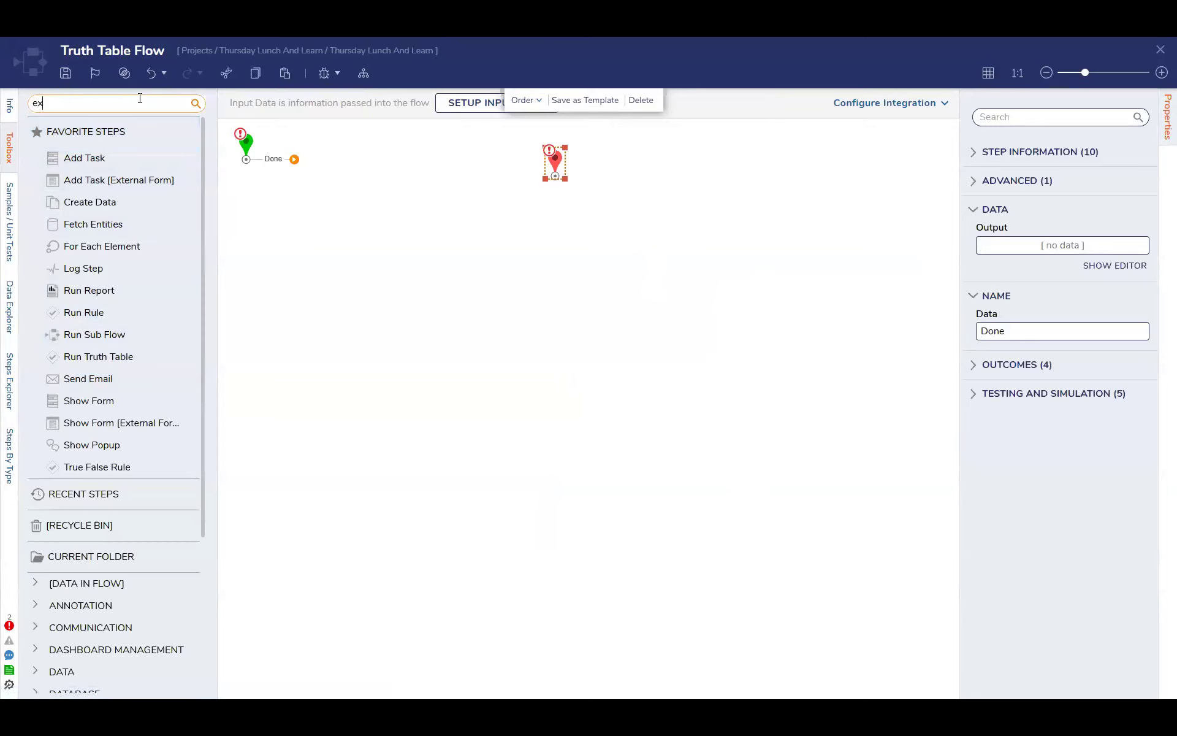
{"action": "key", "text": "BackSpace"}
{"action": "key", "text": "BackSpace"}
{"action": "type", "text": "truth tab"}
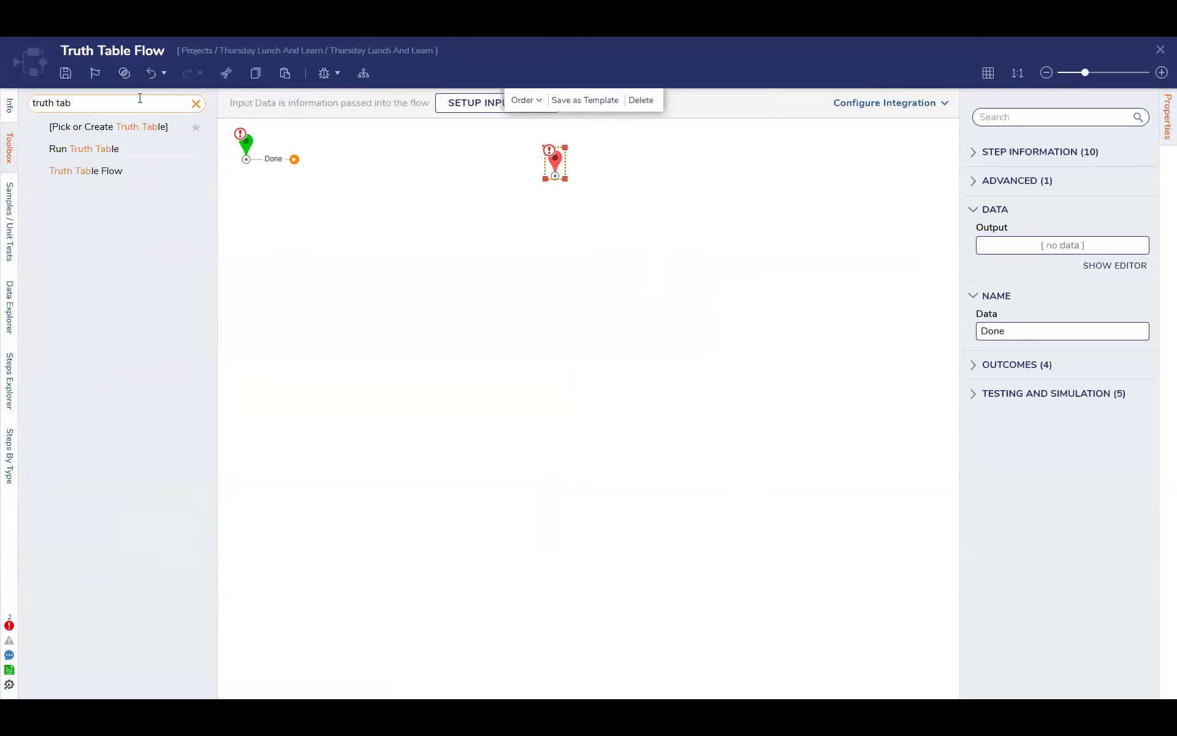
{"action": "left_click_drag", "start_coordinate": [101, 165], "coordinate": [446, 178]}
{"action": "left_click_drag", "start_coordinate": [295, 161], "coordinate": [417, 181]}
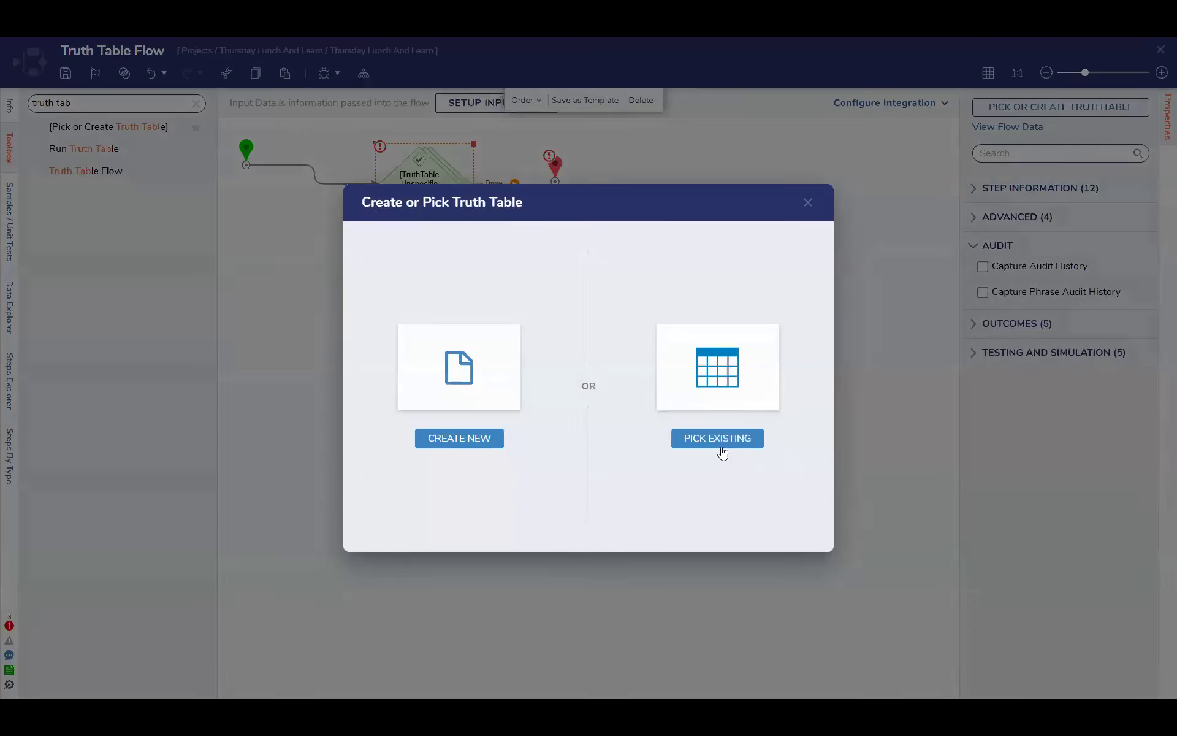
Create a new standard truth table with the default name for the flow's truth table step
{"action": "left_click", "coordinate": [721, 445]}
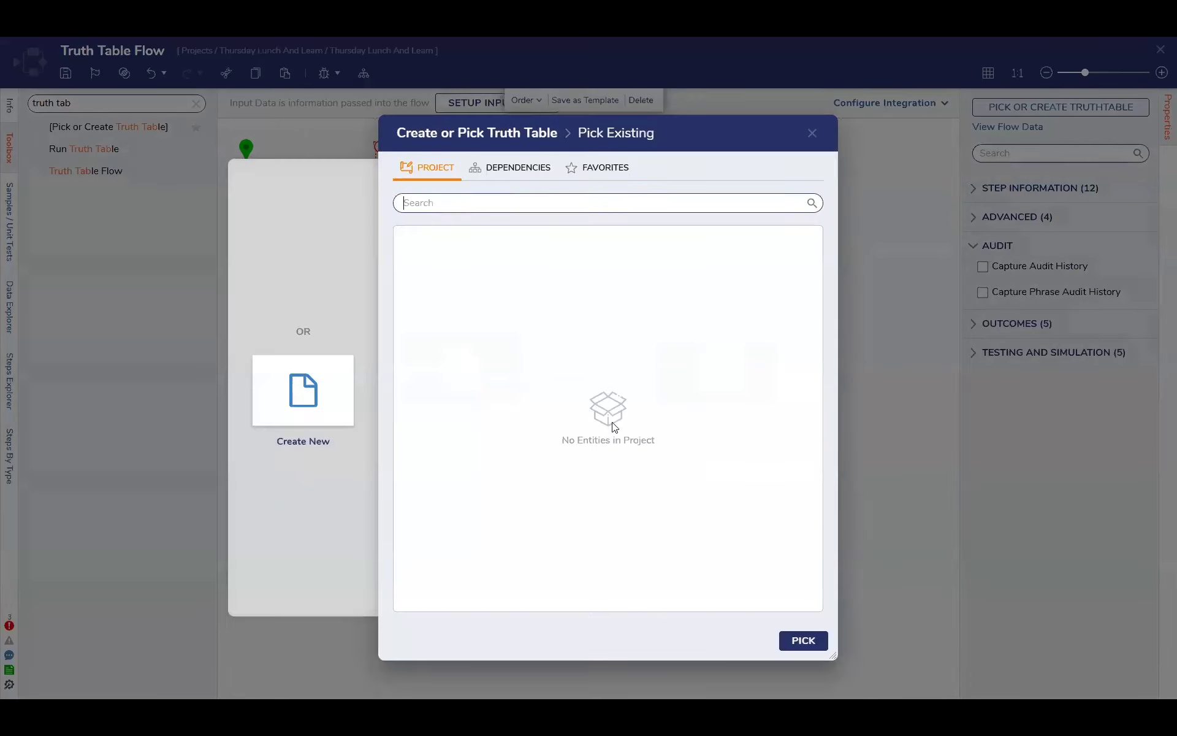
{"action": "left_click", "coordinate": [813, 134]}
{"action": "left_click", "coordinate": [1060, 107]}
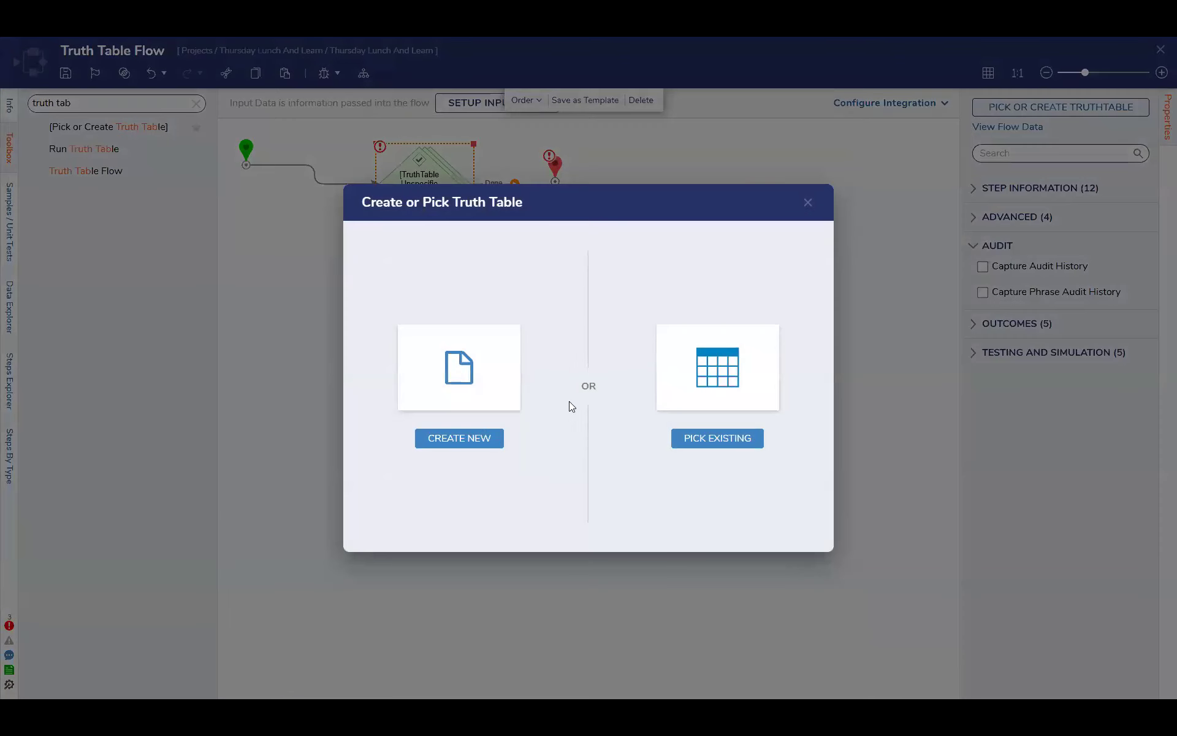
{"action": "left_click", "coordinate": [499, 437]}
{"action": "left_click", "coordinate": [490, 232]}
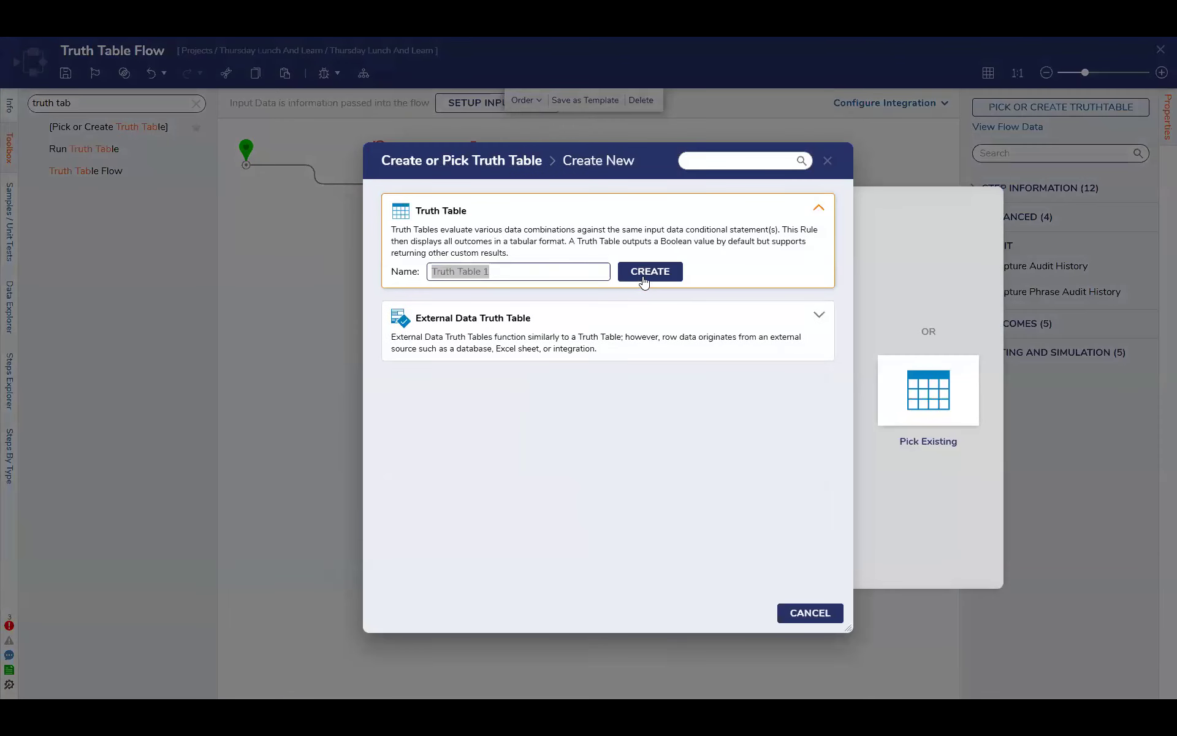
{"action": "left_click", "coordinate": [650, 271]}
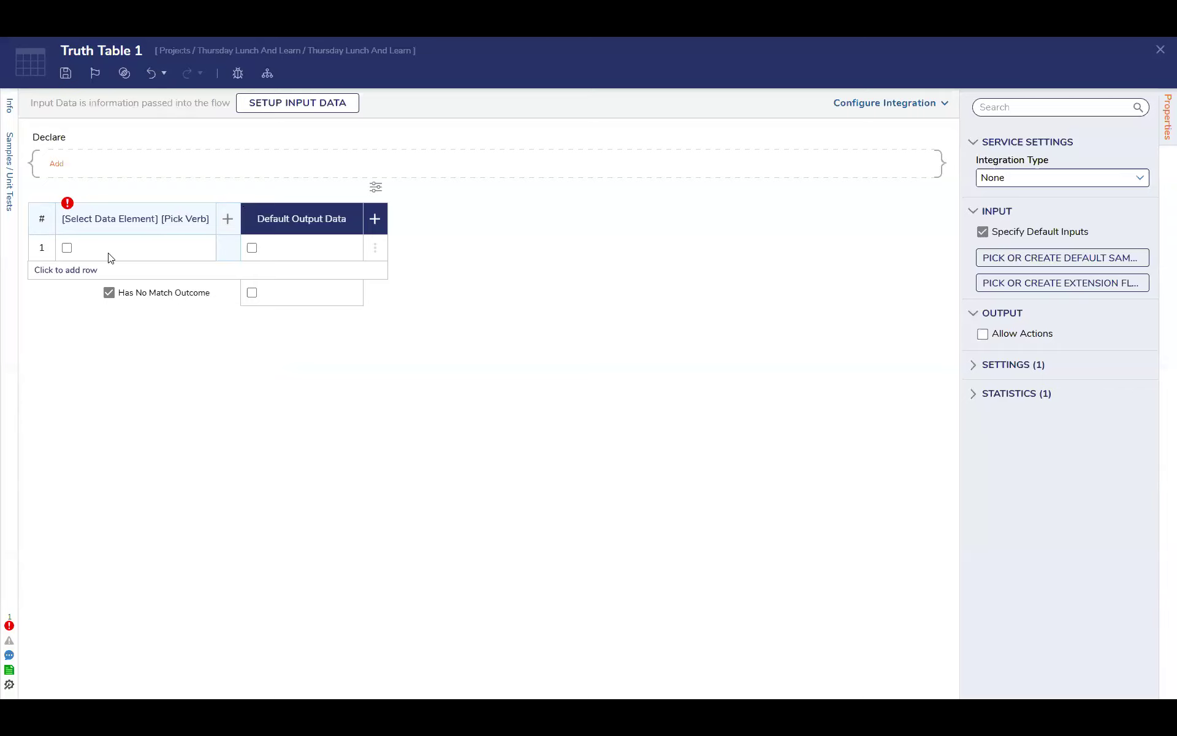
{"action": "left_click", "coordinate": [281, 103]}
{"action": "left_click", "coordinate": [461, 439]}
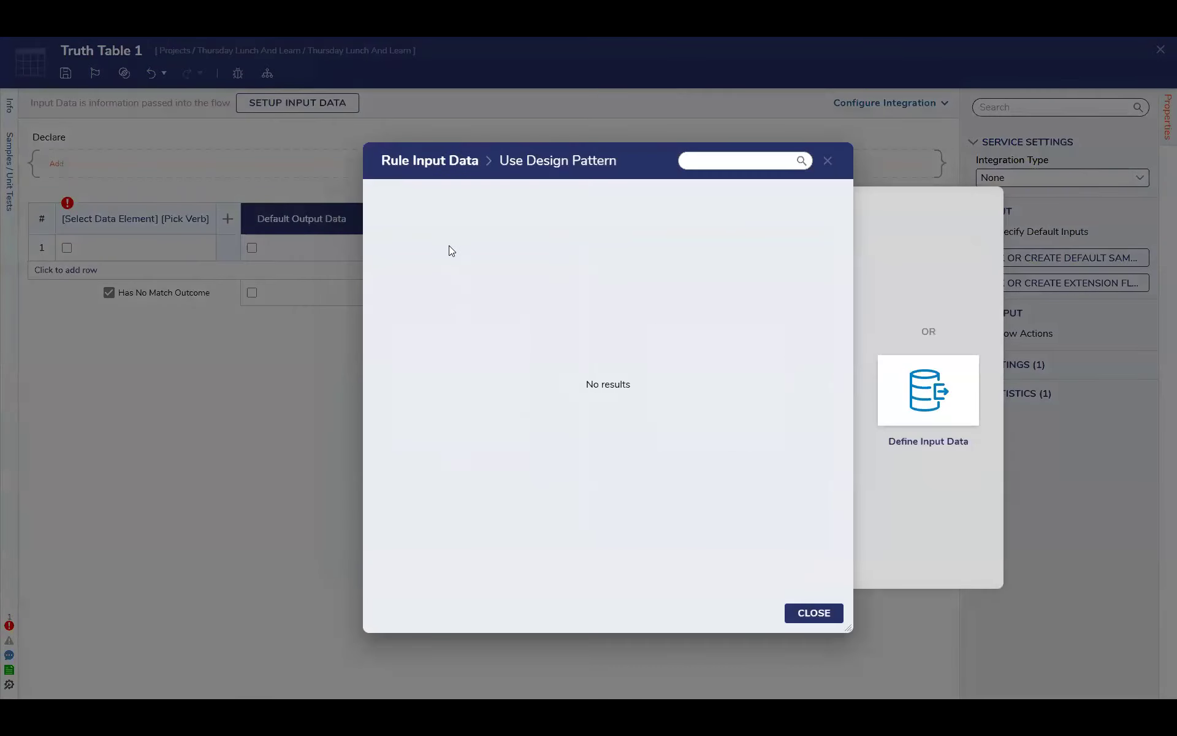
{"action": "left_click", "coordinate": [832, 163]}
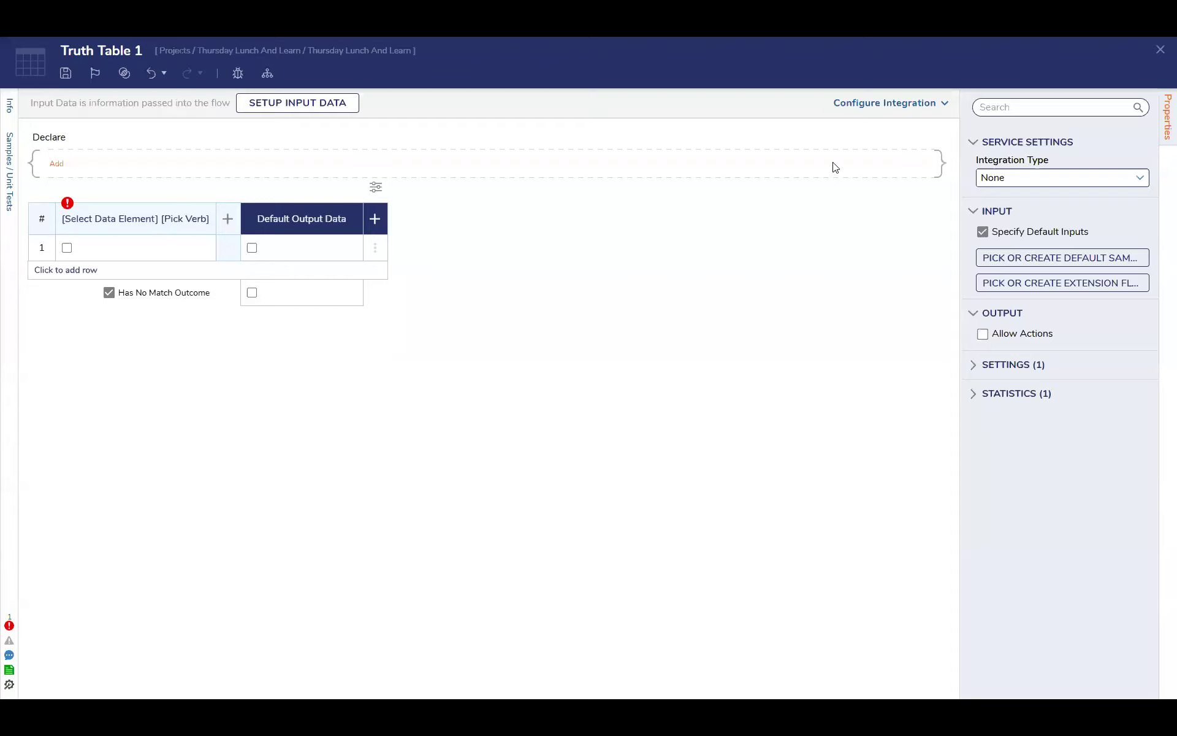
Define a String input called "Name" for the truth table and save the input data
{"action": "left_click", "coordinate": [310, 115]}
{"action": "left_click", "coordinate": [705, 440]}
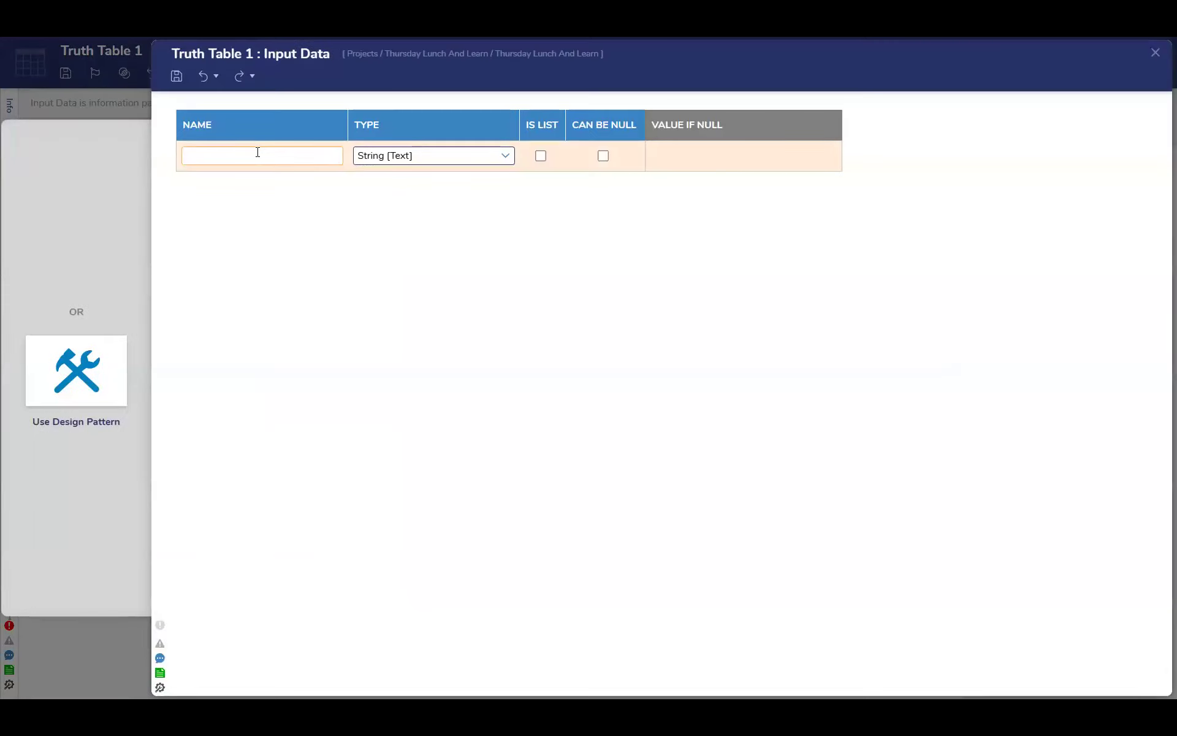
{"action": "type", "text": "Name"}
{"action": "left_click", "coordinate": [1155, 53]}
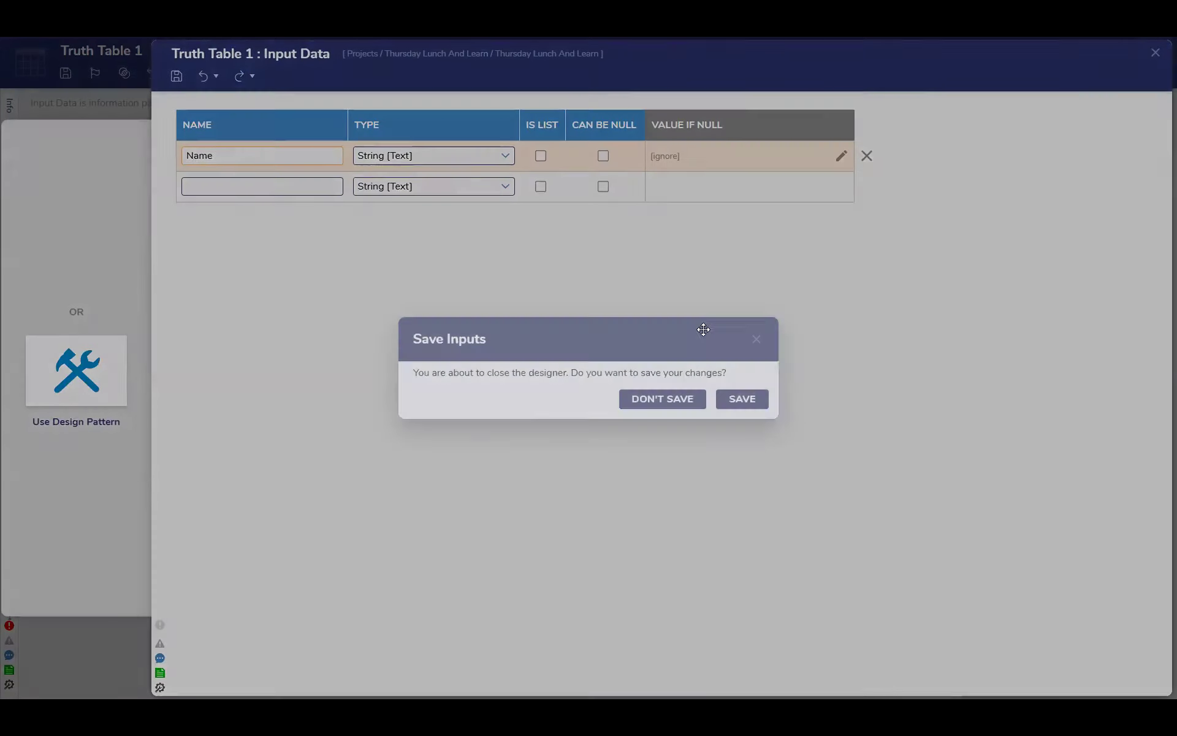
{"action": "left_click", "coordinate": [739, 397]}
Set the truth table's condition column to check the Name input with the Equals verb
{"action": "left_click", "coordinate": [121, 219]}
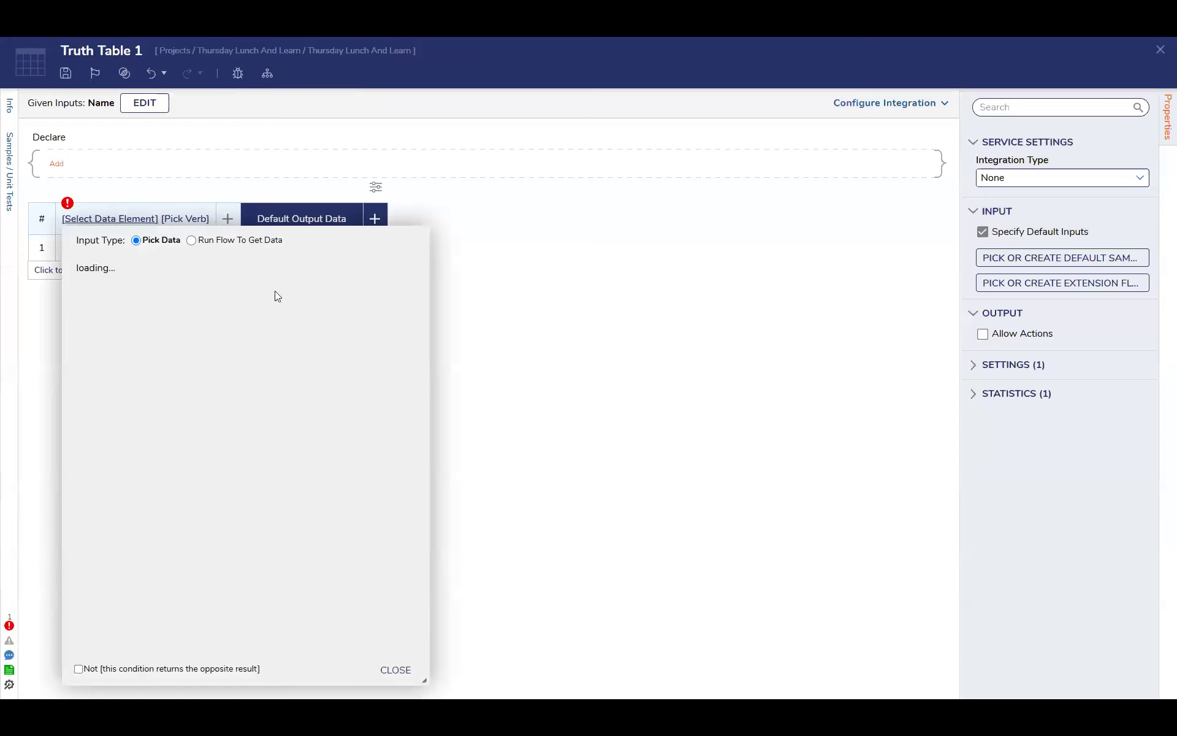
{"action": "left_click", "coordinate": [163, 359]}
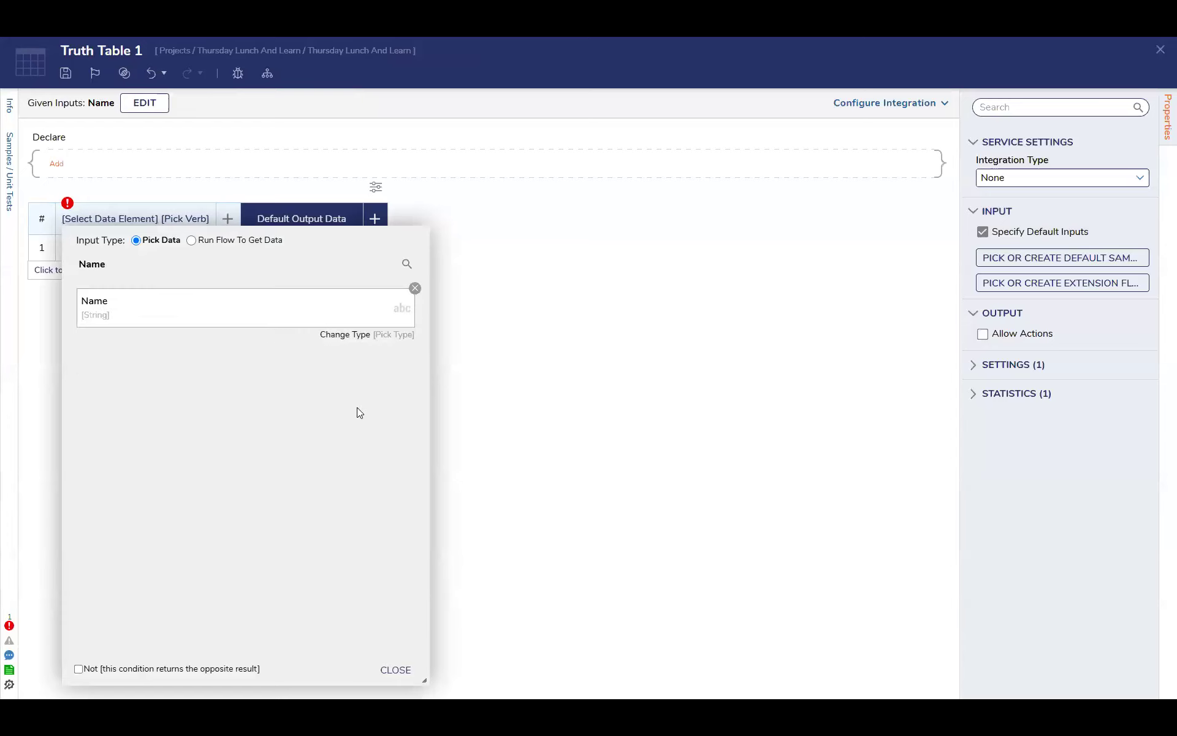
{"action": "left_click", "coordinate": [395, 669]}
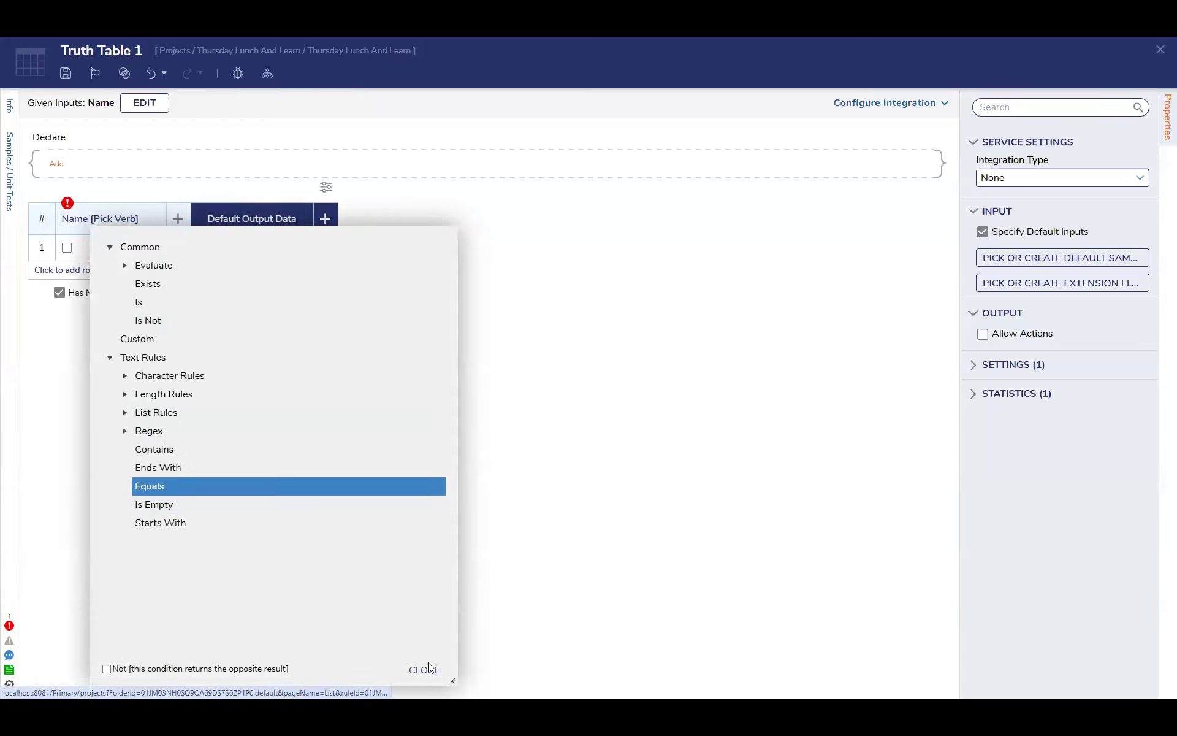
{"action": "left_click", "coordinate": [424, 670]}
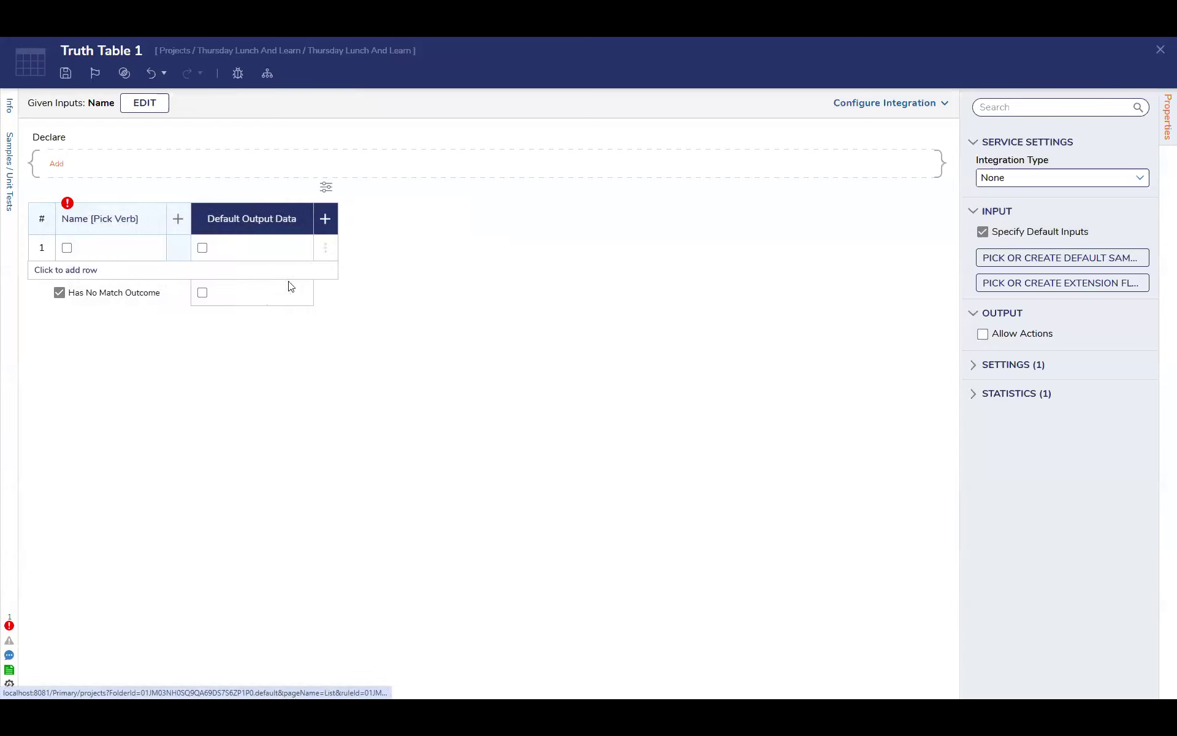
Enter a person's first name as the constant value for the Name Equals condition in row 1
{"action": "left_click", "coordinate": [153, 247]}
{"action": "left_click", "coordinate": [240, 354]}
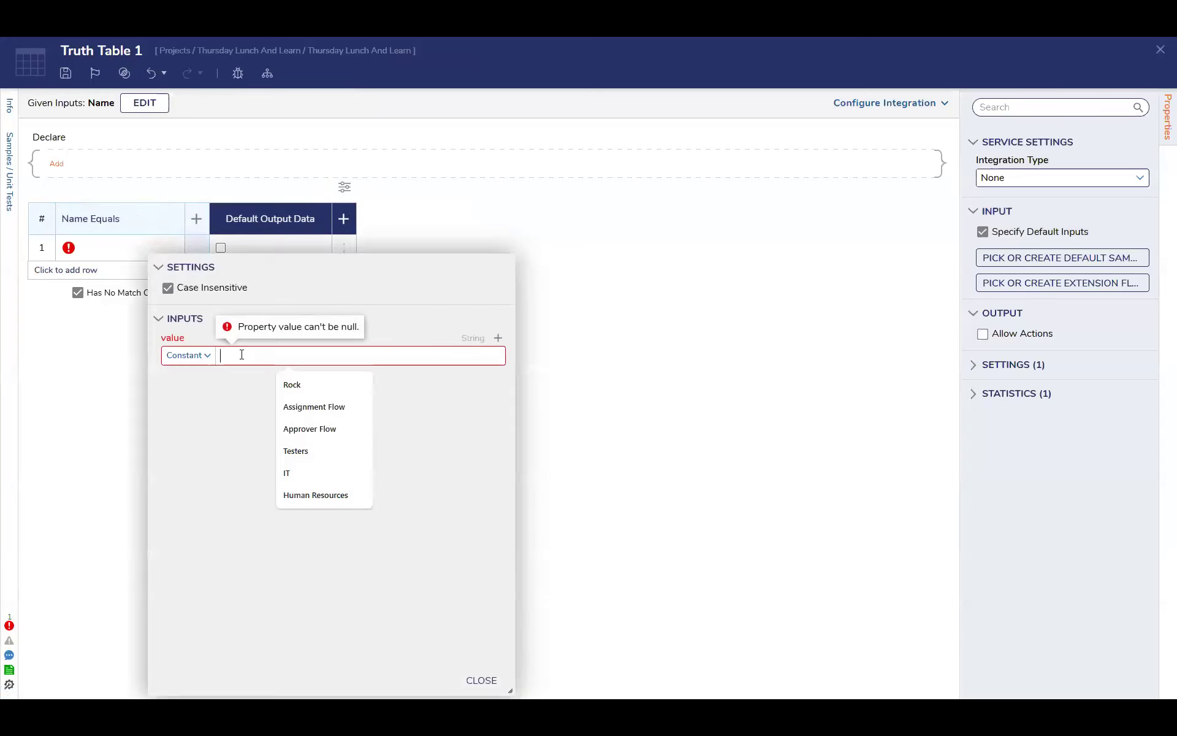
{"action": "type", "text": "Gregory"}
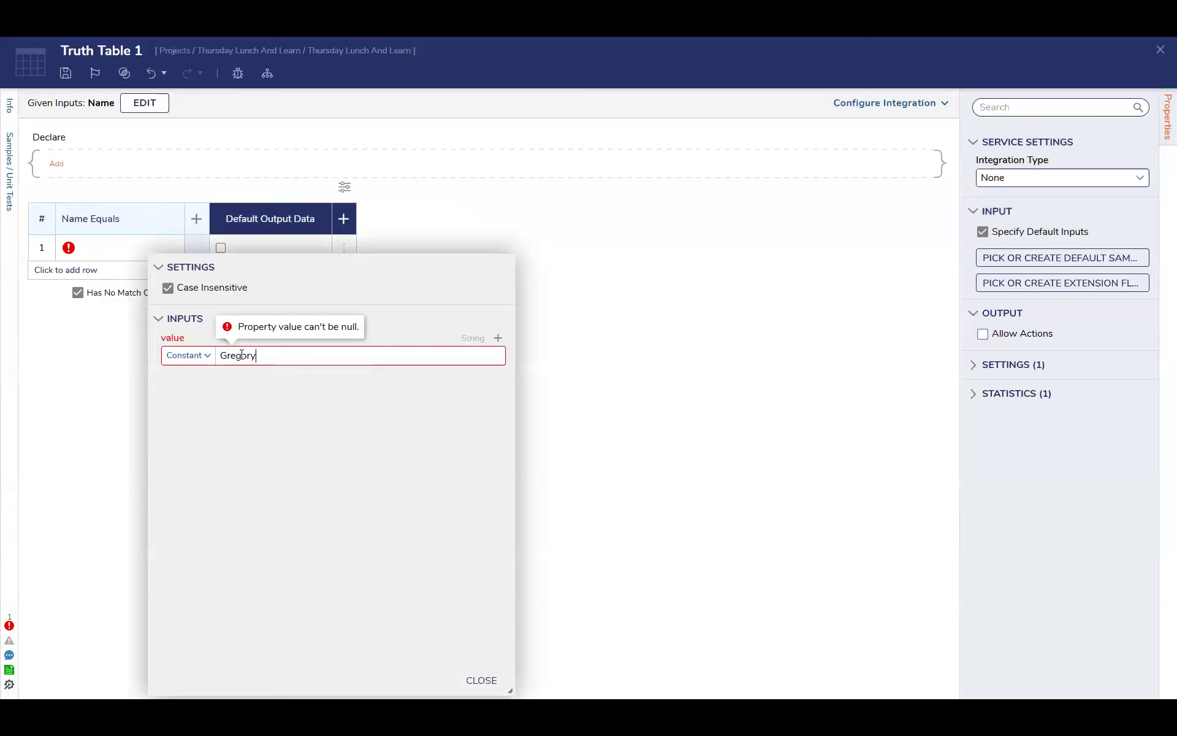
{"action": "left_click", "coordinate": [485, 681]}
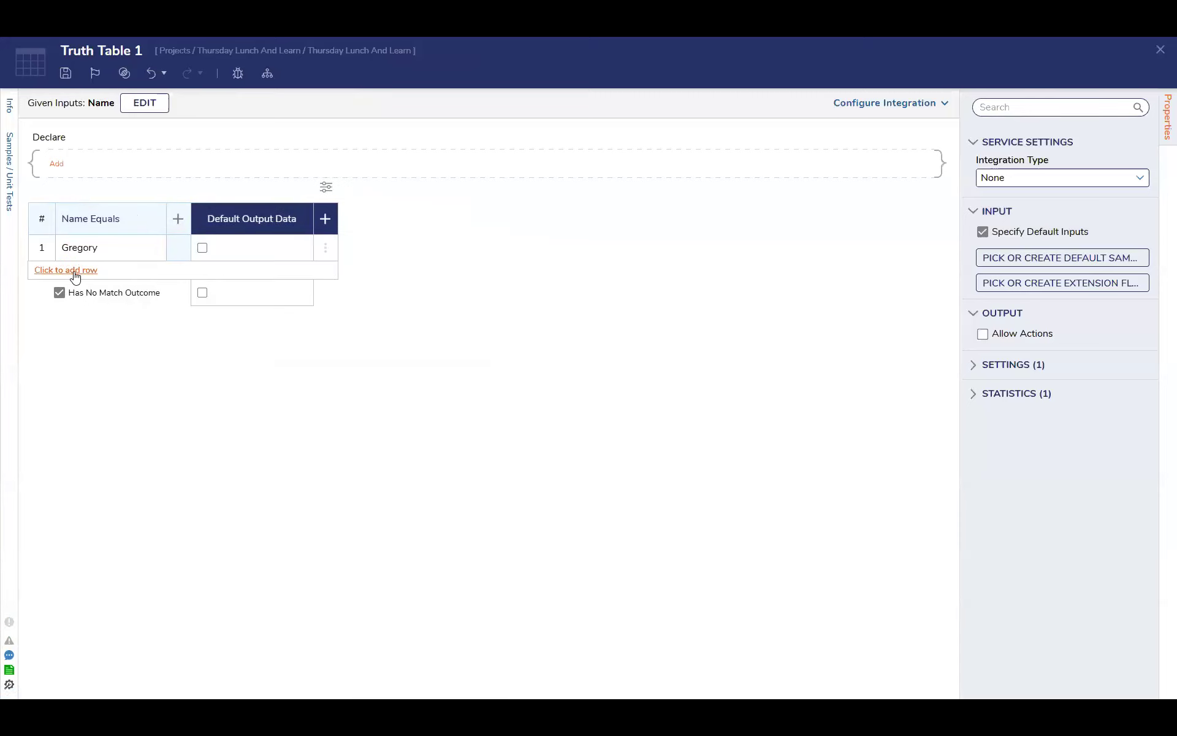
Add three more rows to the truth table
{"action": "left_click", "coordinate": [74, 271]}
{"action": "left_click", "coordinate": [77, 296]}
{"action": "left_click", "coordinate": [78, 331]}
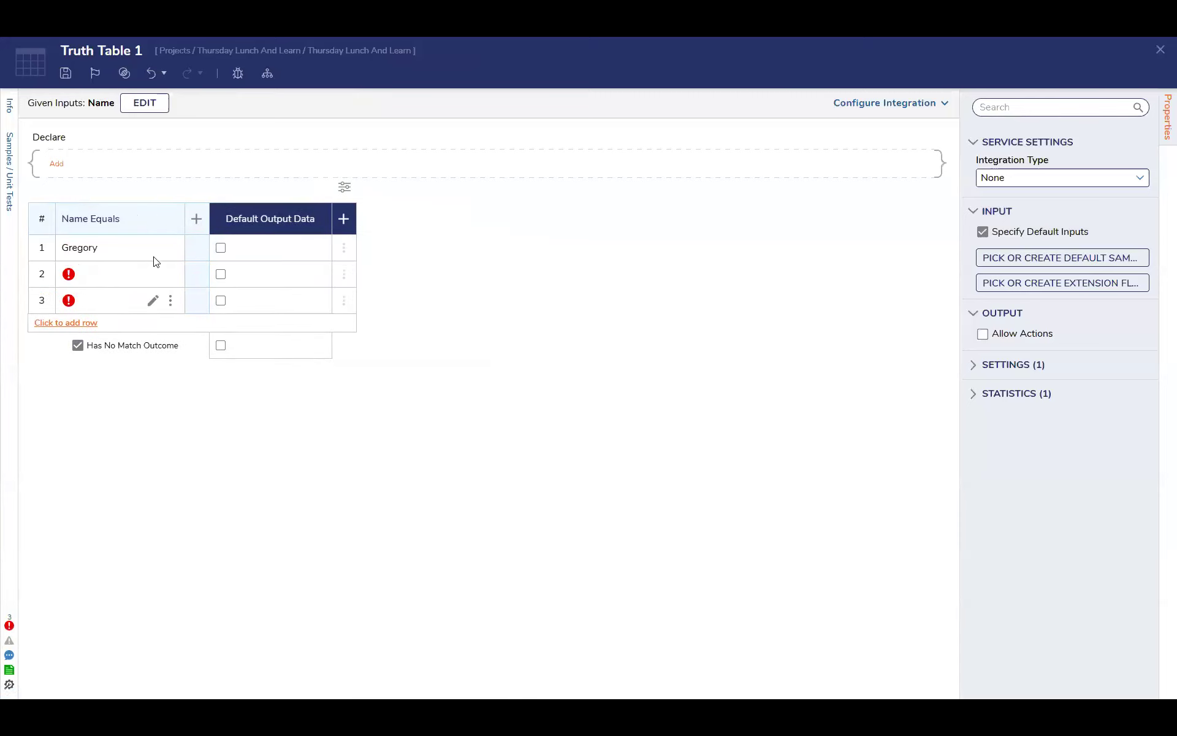
Enter a different person's first name as the constant Name Equals value in each of rows 2, 3 and 4
{"action": "left_click", "coordinate": [152, 274]}
{"action": "left_click", "coordinate": [243, 382]}
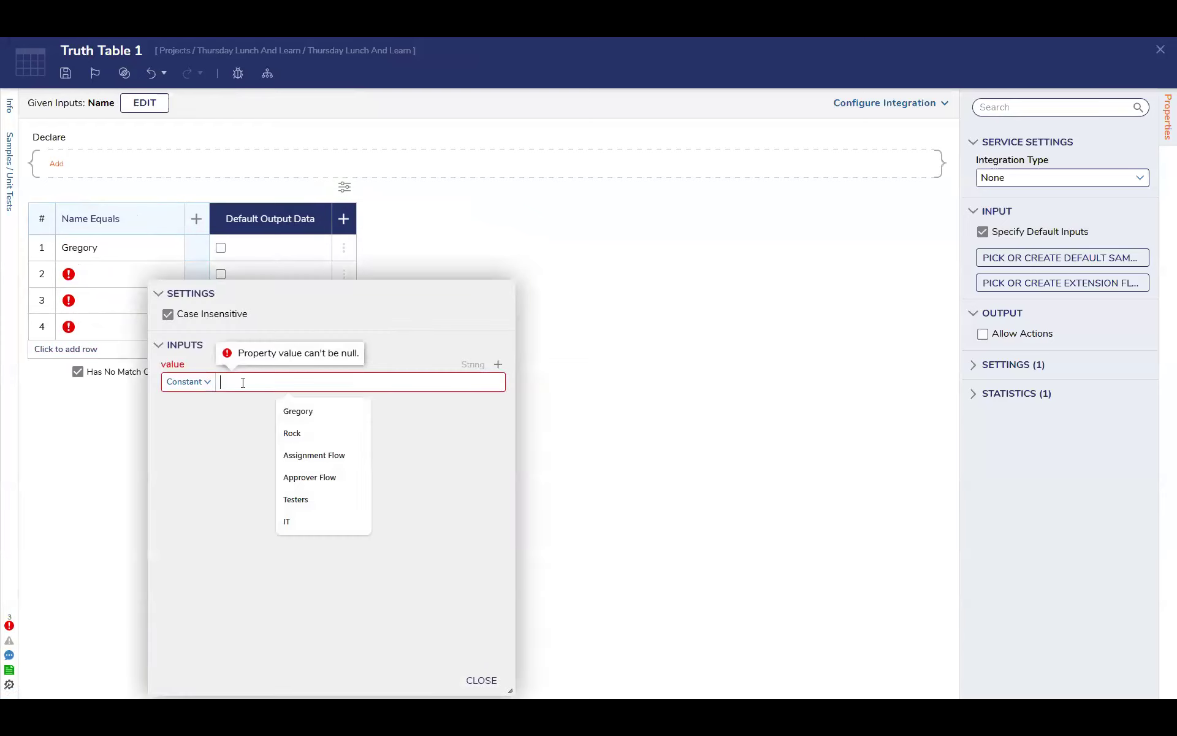
{"action": "type", "text": "Jared"}
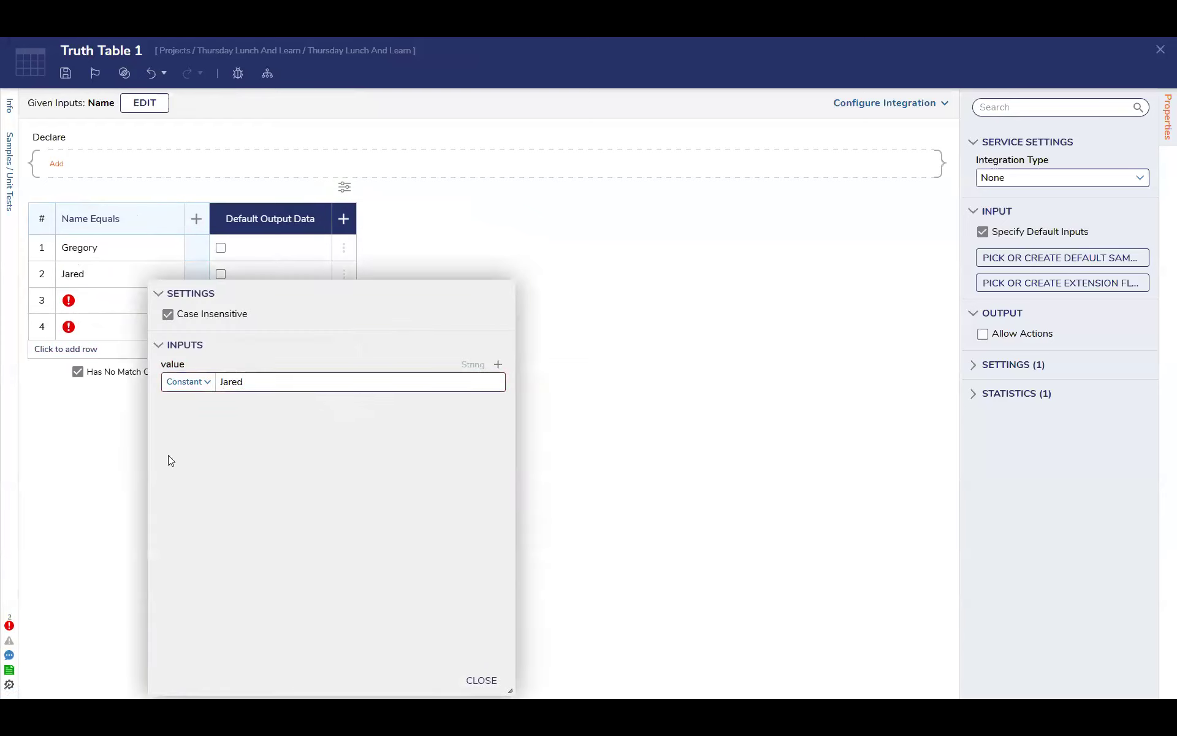
{"action": "left_click", "coordinate": [133, 308]}
{"action": "left_click", "coordinate": [153, 300]}
{"action": "left_click", "coordinate": [230, 405]}
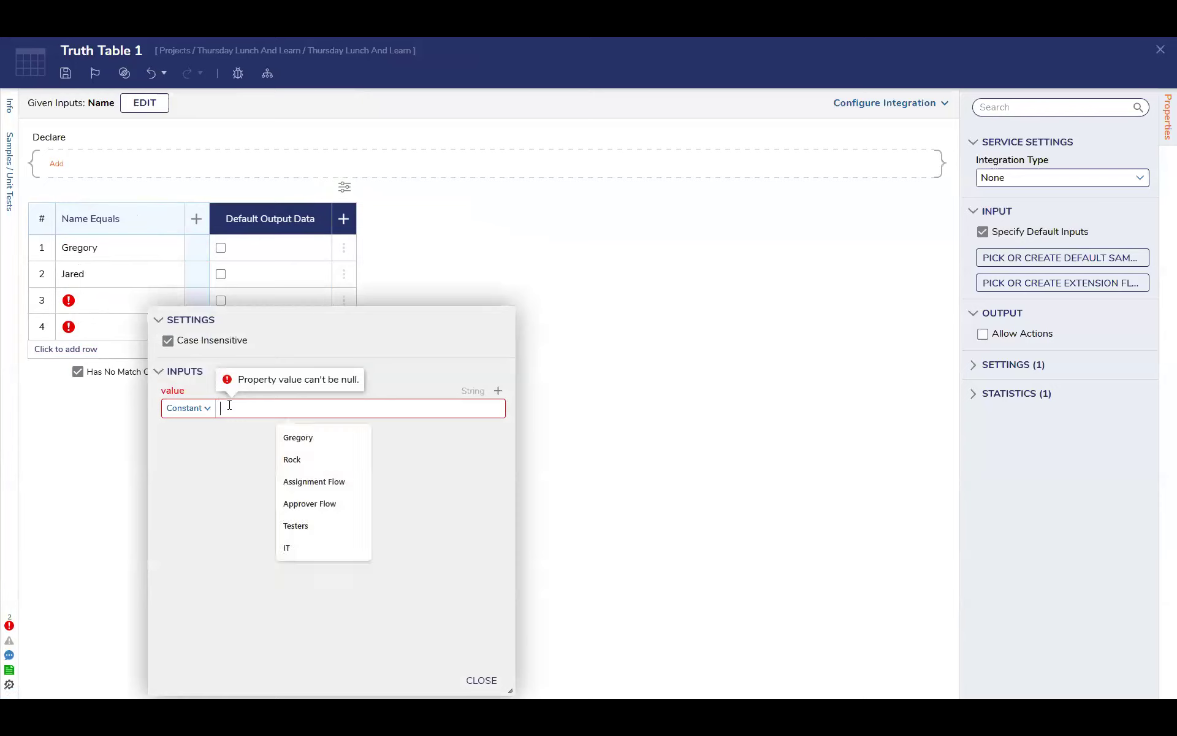
{"action": "type", "text": "Jeremy"}
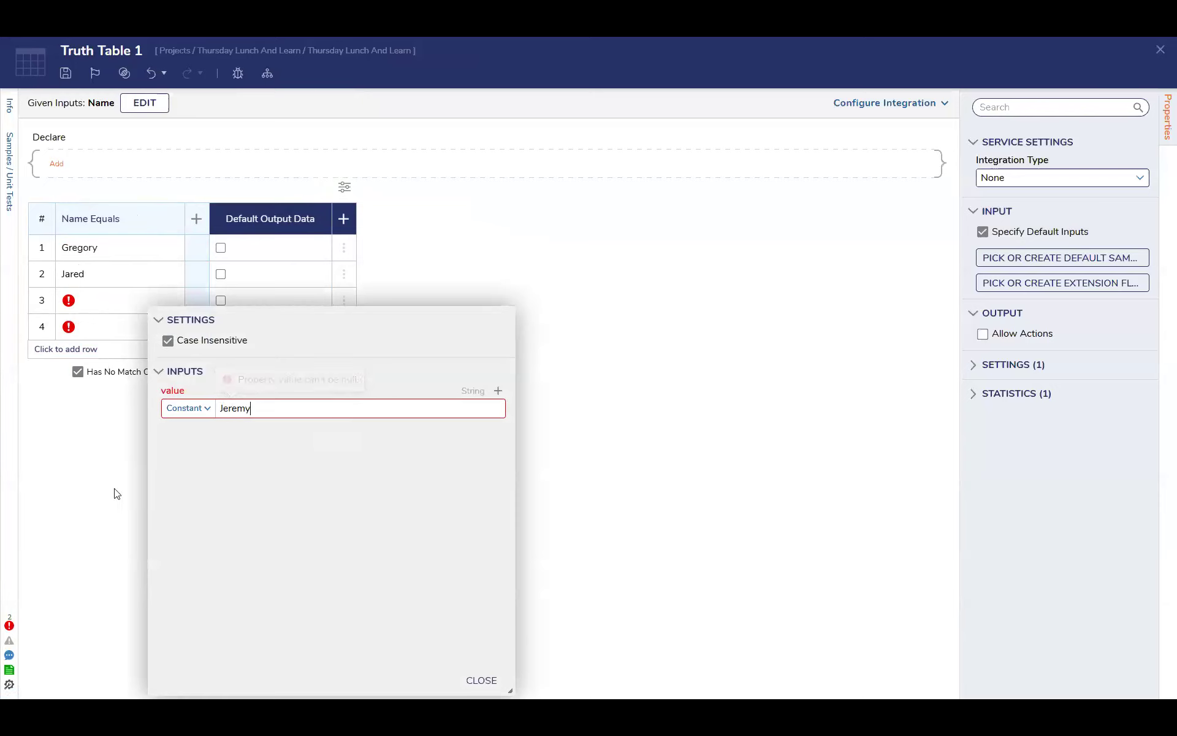
{"action": "left_click", "coordinate": [136, 319]}
{"action": "left_click", "coordinate": [152, 326]}
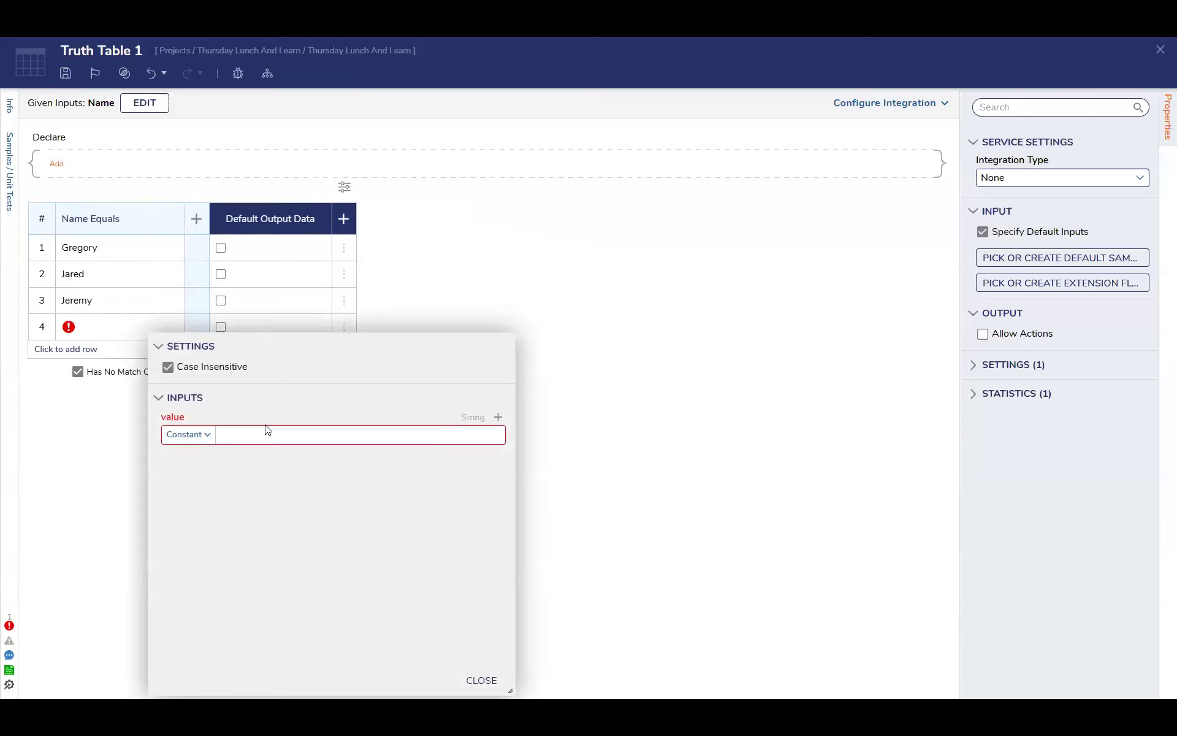
{"action": "left_click", "coordinate": [264, 432]}
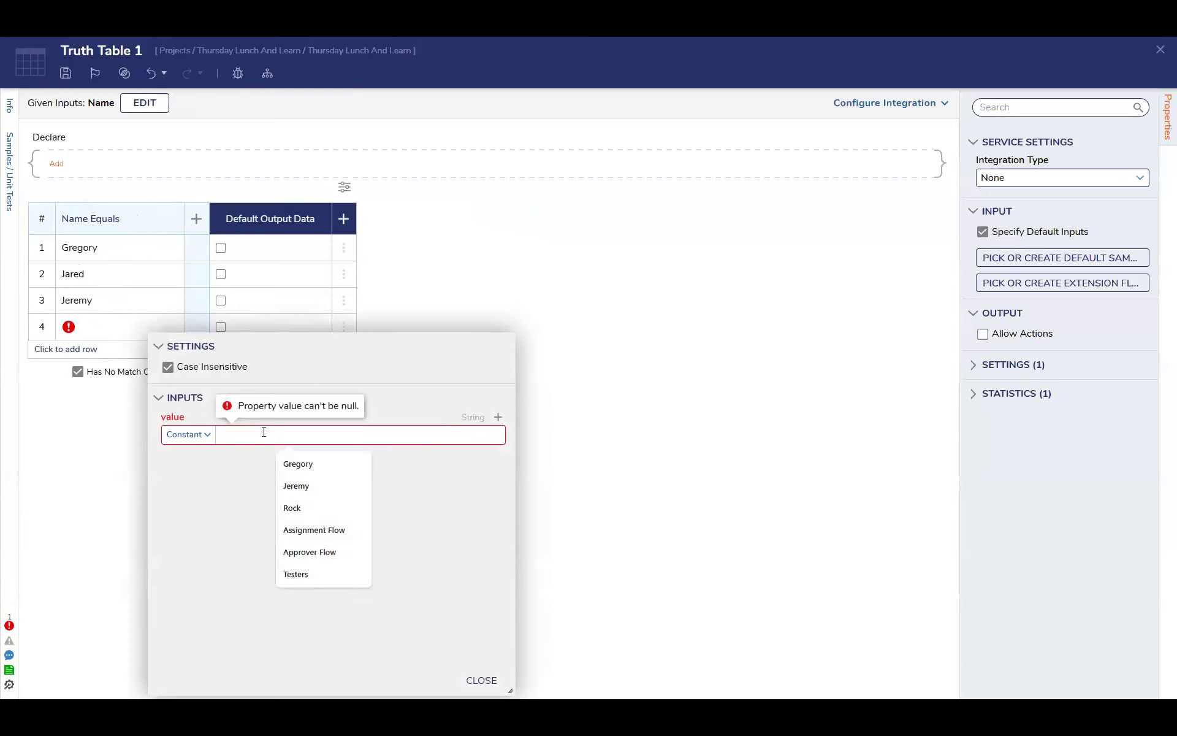
{"action": "type", "text": "Robert"}
{"action": "left_click", "coordinate": [82, 518]}
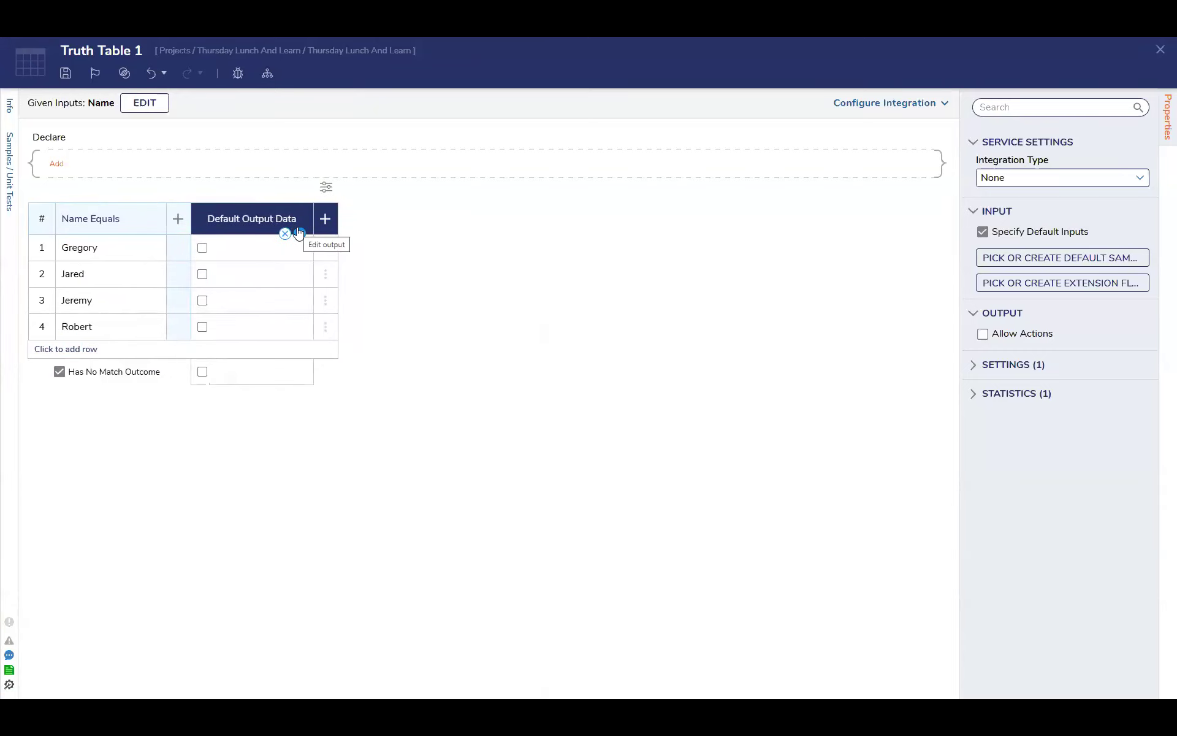
Check the default output data's settings without changing them, and allow actions in the truth table's output
{"action": "left_click", "coordinate": [298, 232]}
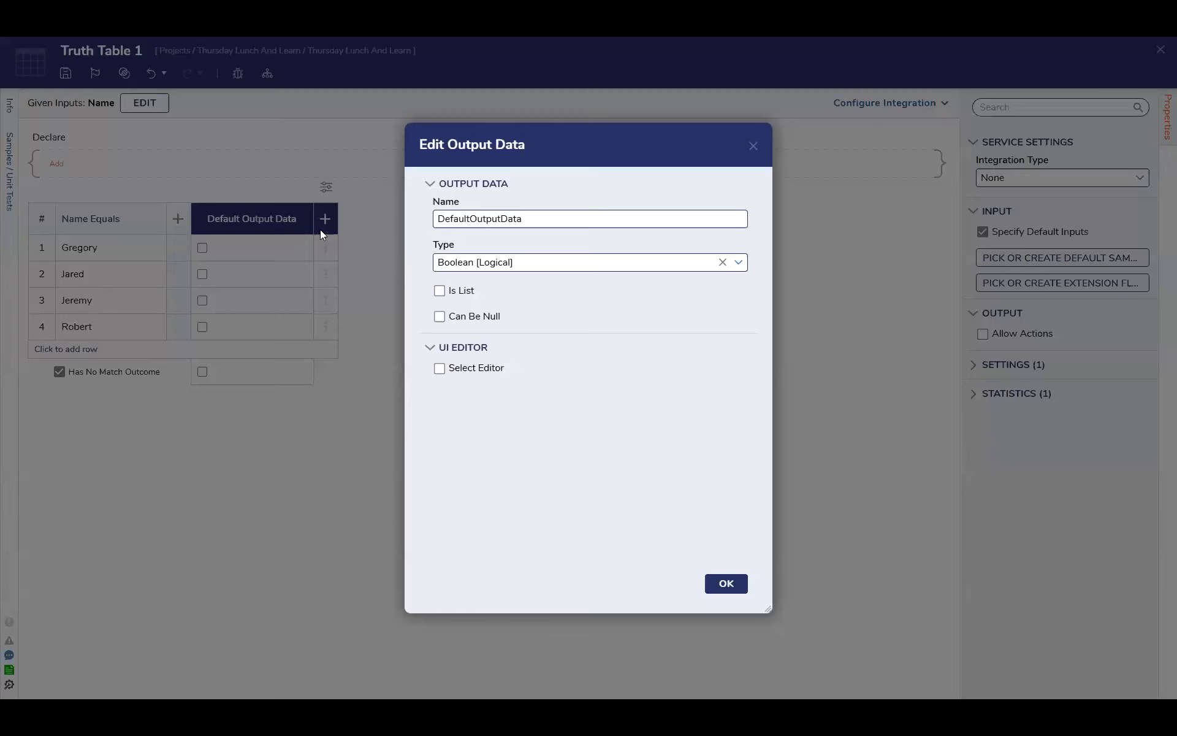
{"action": "left_click", "coordinate": [753, 146]}
{"action": "left_click", "coordinate": [1037, 334]}
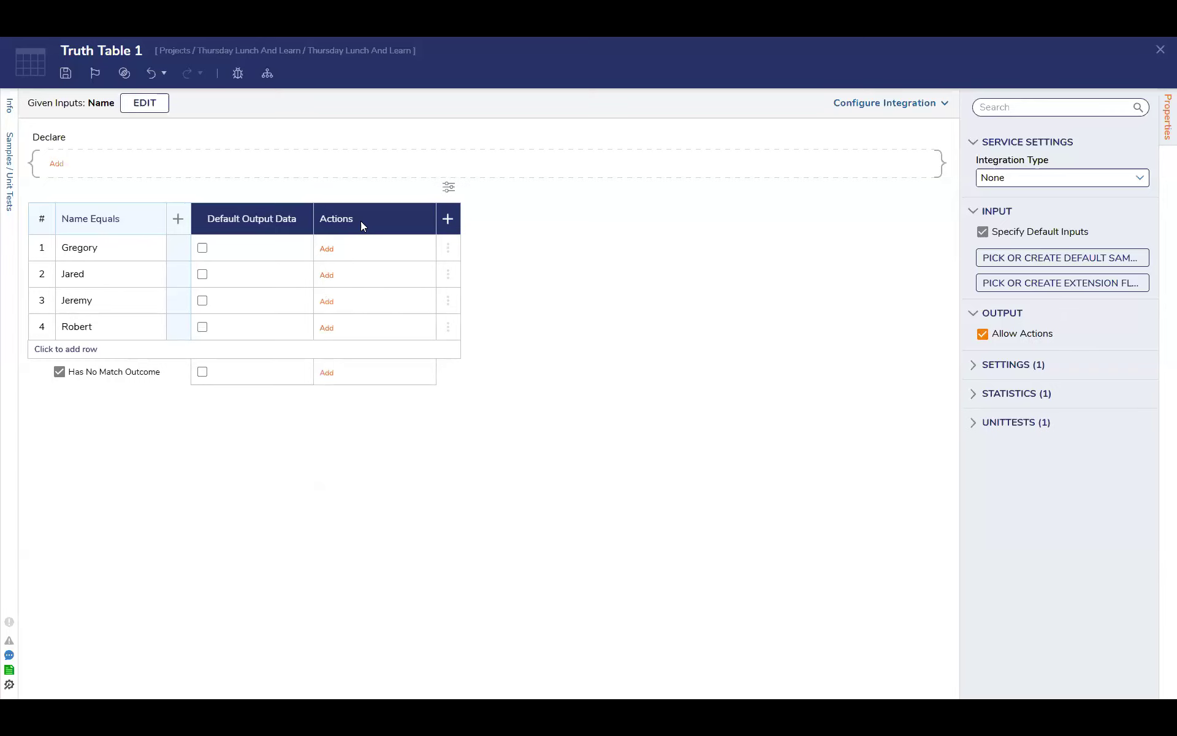
{"action": "left_click", "coordinate": [330, 252]}
{"action": "mouse_move", "coordinate": [395, 284]}
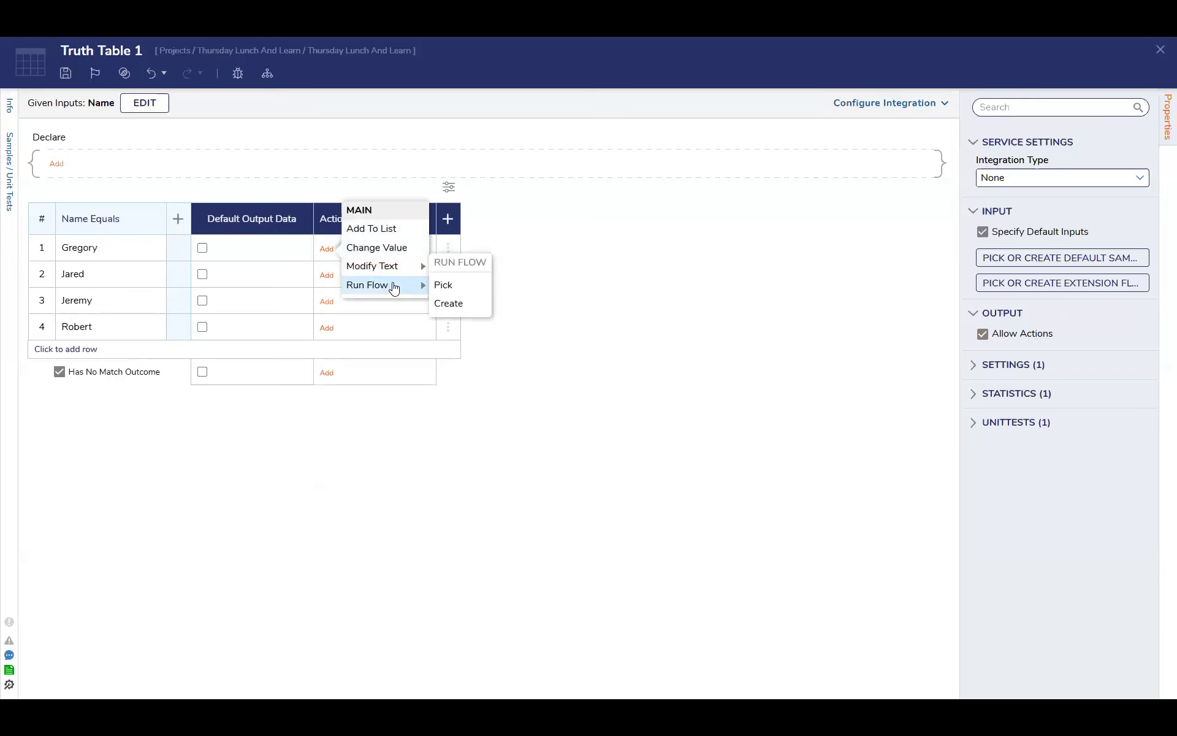
{"action": "left_click", "coordinate": [438, 285]}
{"action": "left_click", "coordinate": [782, 117]}
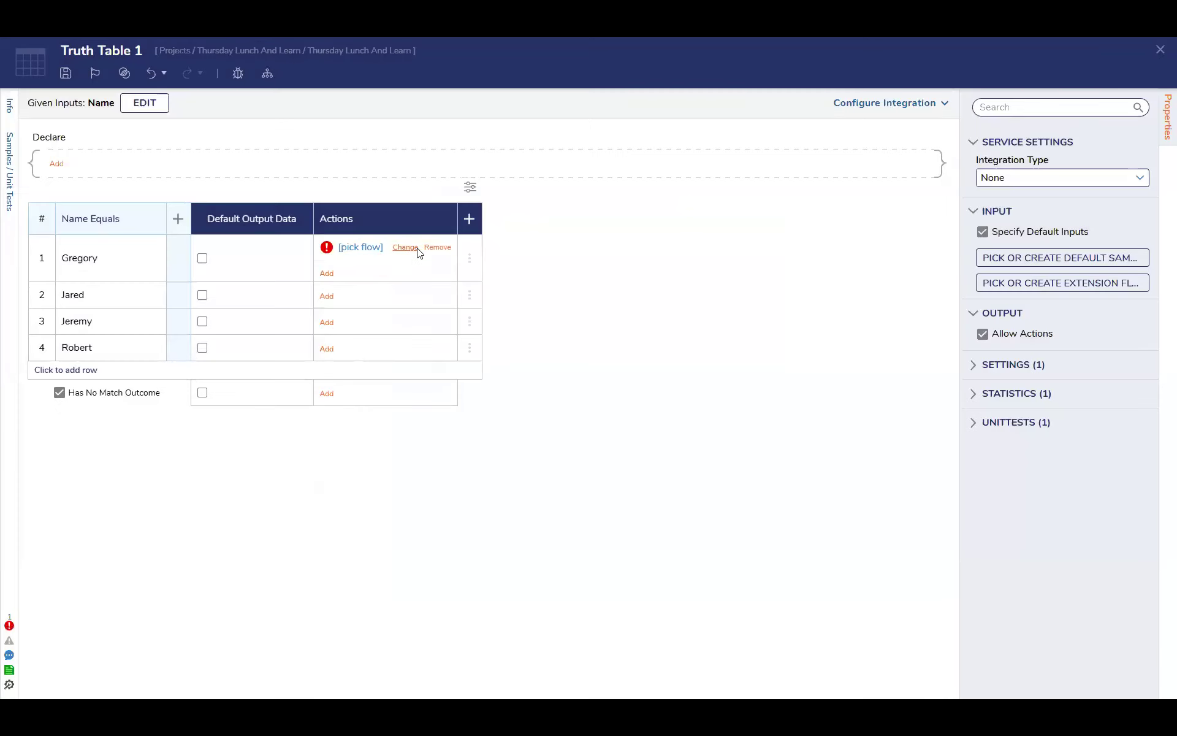
{"action": "left_click", "coordinate": [406, 248]}
{"action": "left_click", "coordinate": [786, 116]}
{"action": "left_click", "coordinate": [438, 248]}
Add a Run Flow action to row 1 of the truth table and create a new action flow named Test Flow for it
{"action": "left_click", "coordinate": [327, 248]}
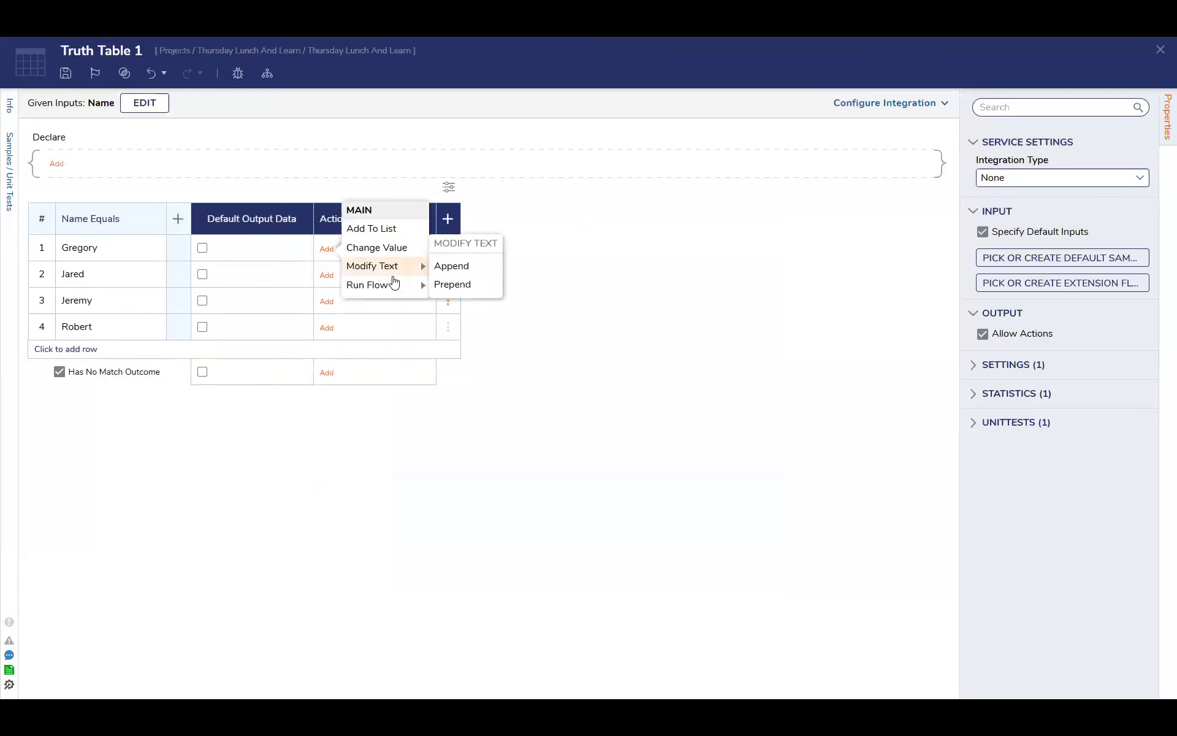
{"action": "mouse_move", "coordinate": [392, 285]}
{"action": "left_click", "coordinate": [459, 305]}
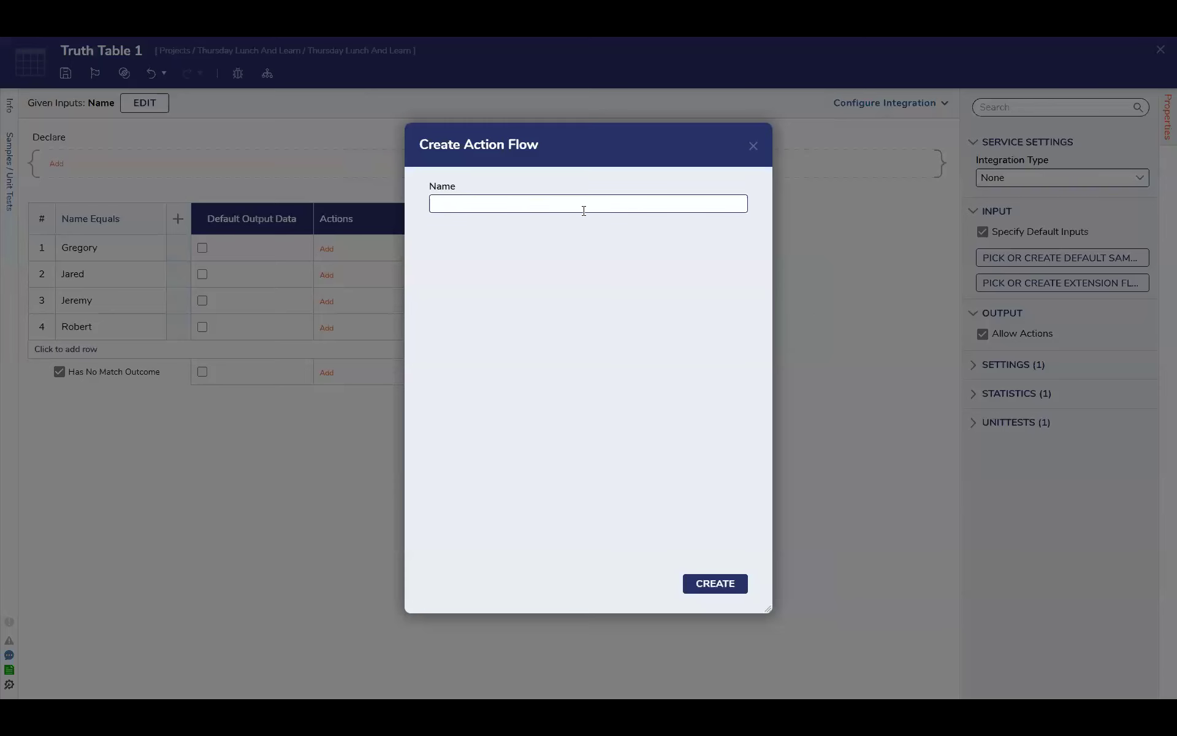
{"action": "left_click", "coordinate": [539, 203]}
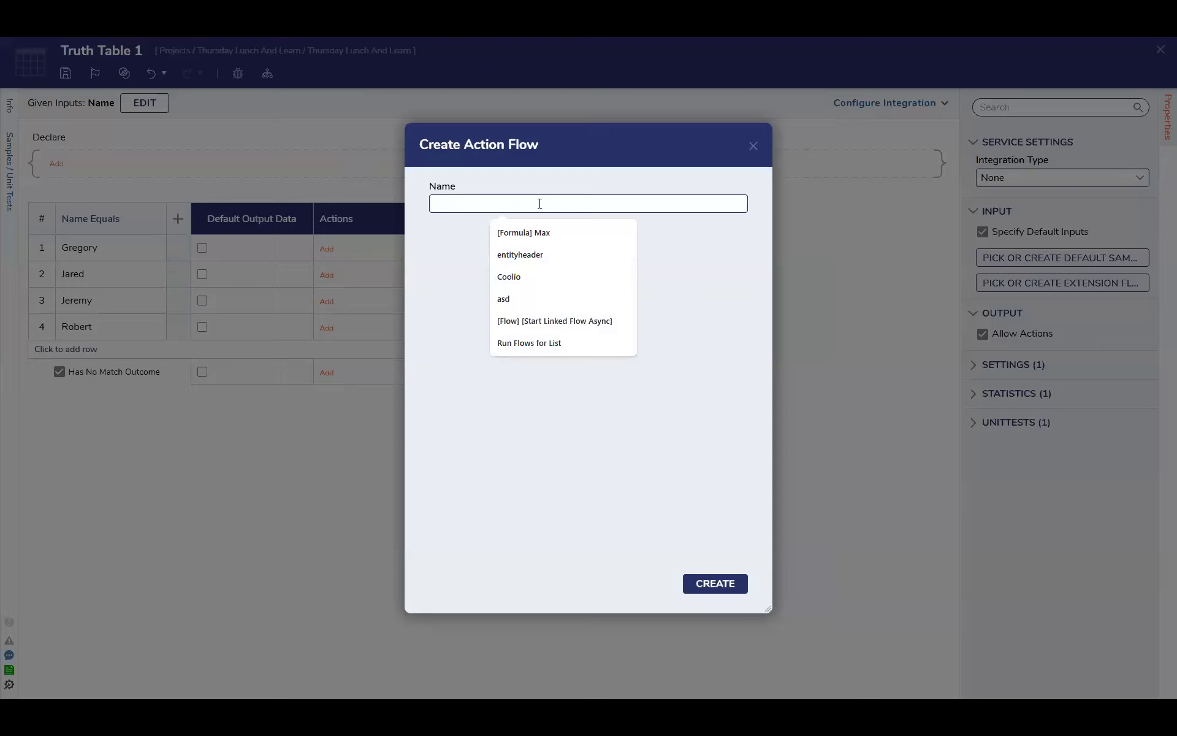
{"action": "type", "text": "Test Flow"}
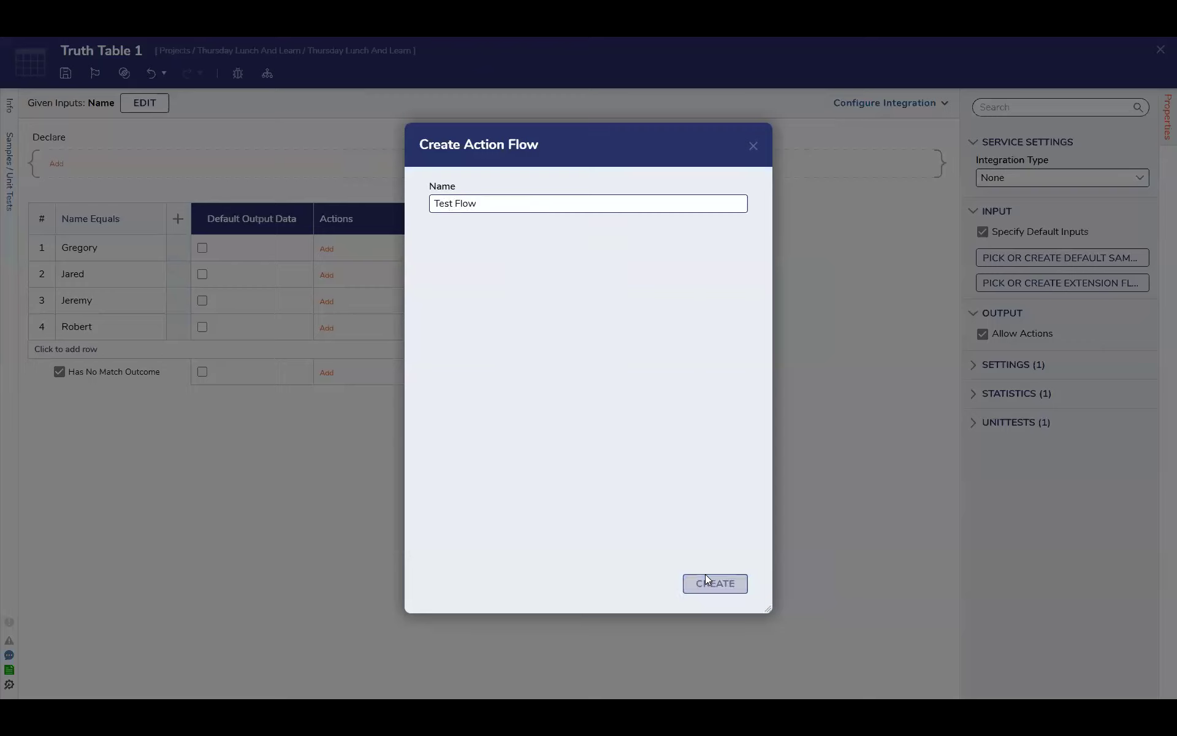
{"action": "left_click", "coordinate": [707, 578]}
Connect the start of Test Flow to its end step, and save and close the flow
{"action": "left_click_drag", "start_coordinate": [295, 160], "coordinate": [741, 499]}
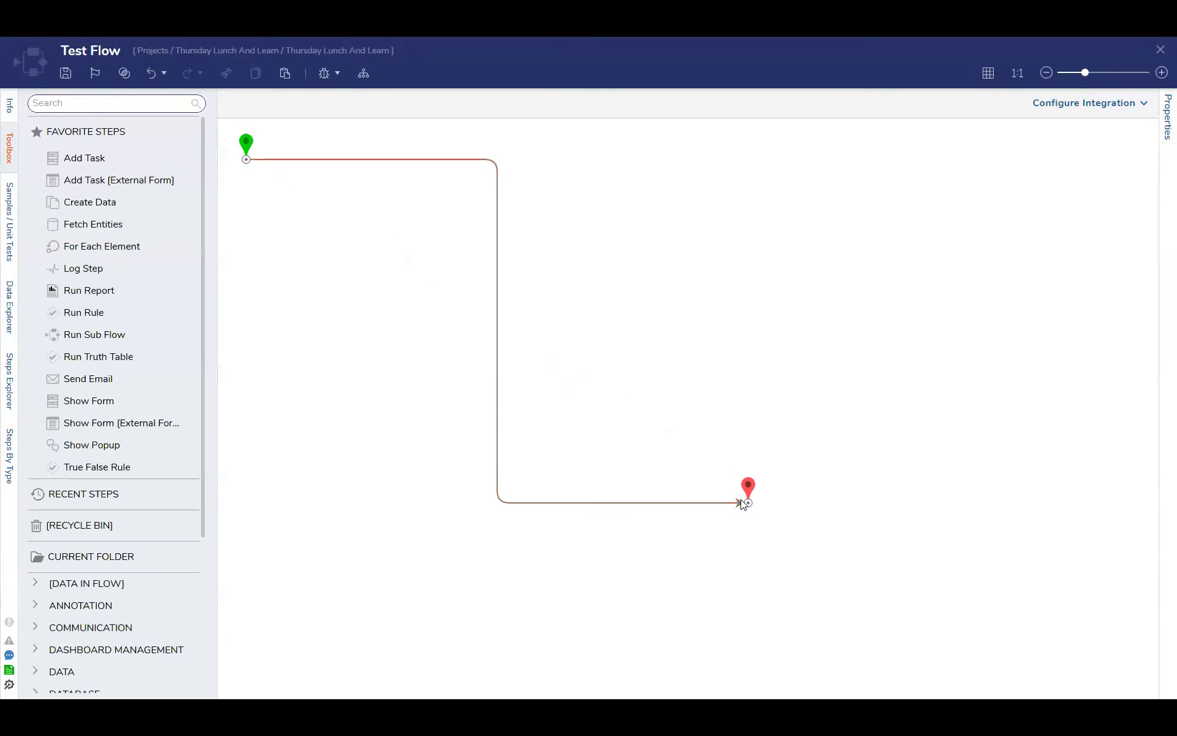
{"action": "mouse_move", "coordinate": [710, 502]}
{"action": "left_click", "coordinate": [1160, 49]}
{"action": "left_click", "coordinate": [741, 436]}
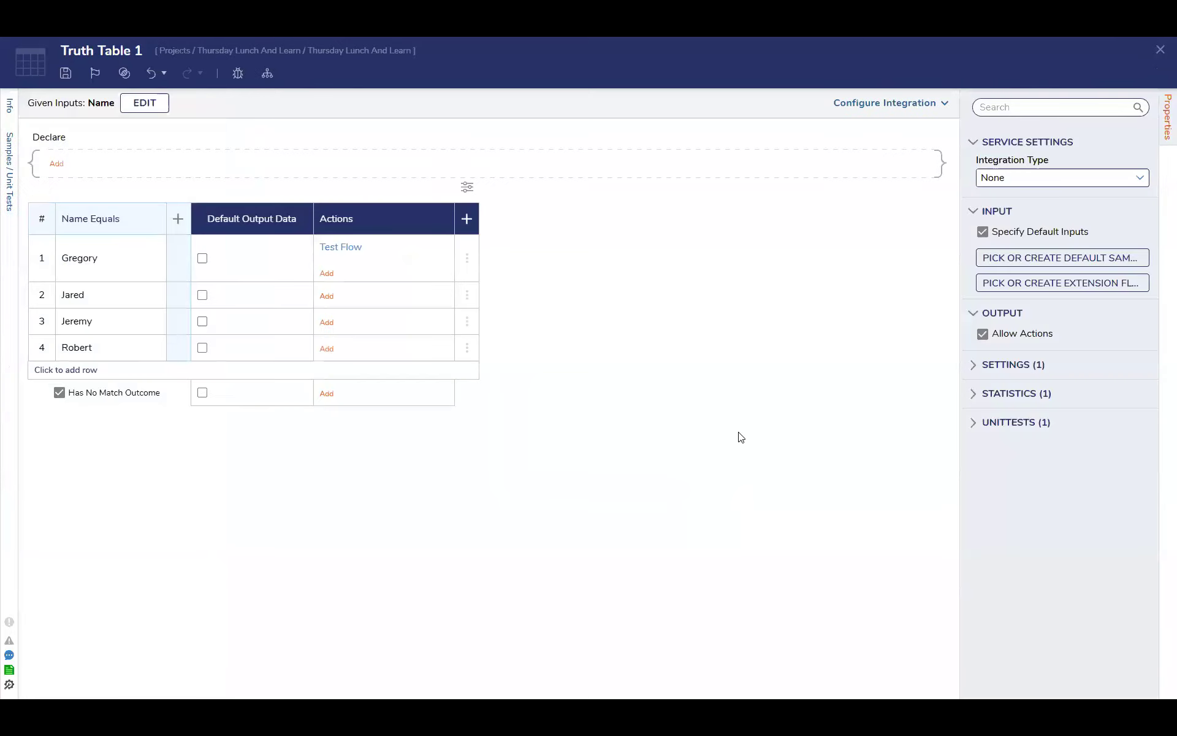
Check the input data of the Test Flow action in row 1
{"action": "mouse_move", "coordinate": [379, 259]}
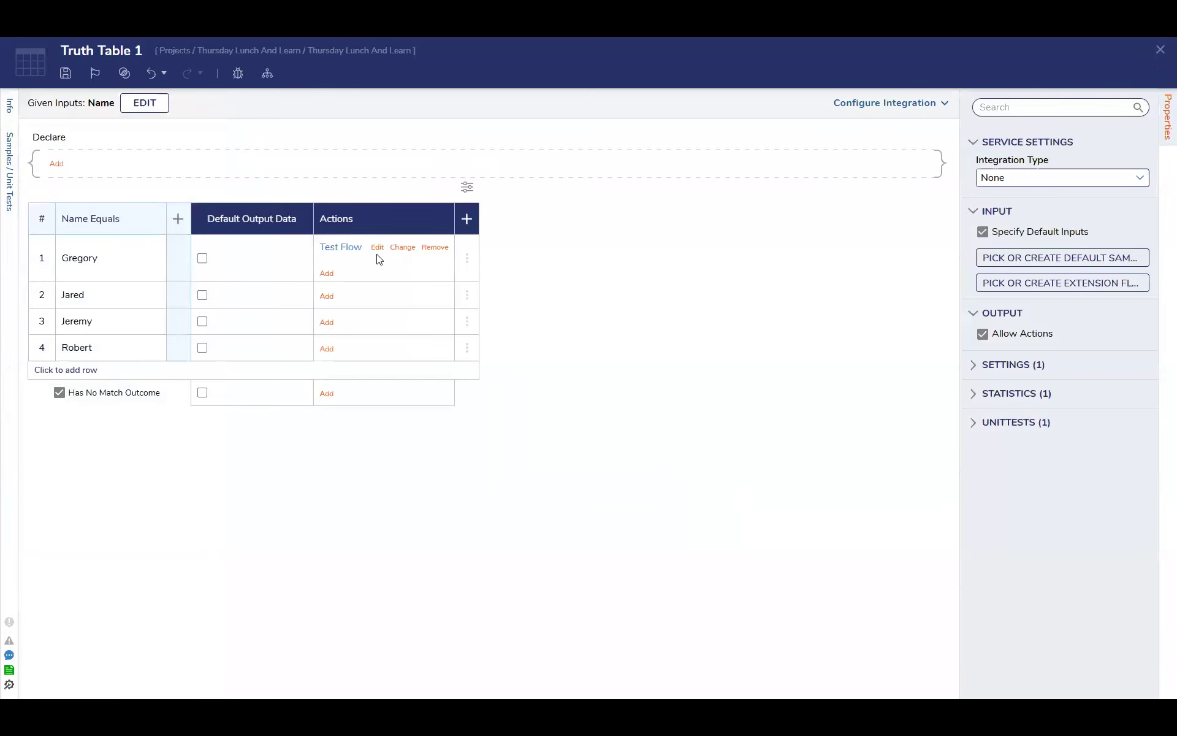
{"action": "right_click", "coordinate": [345, 251]}
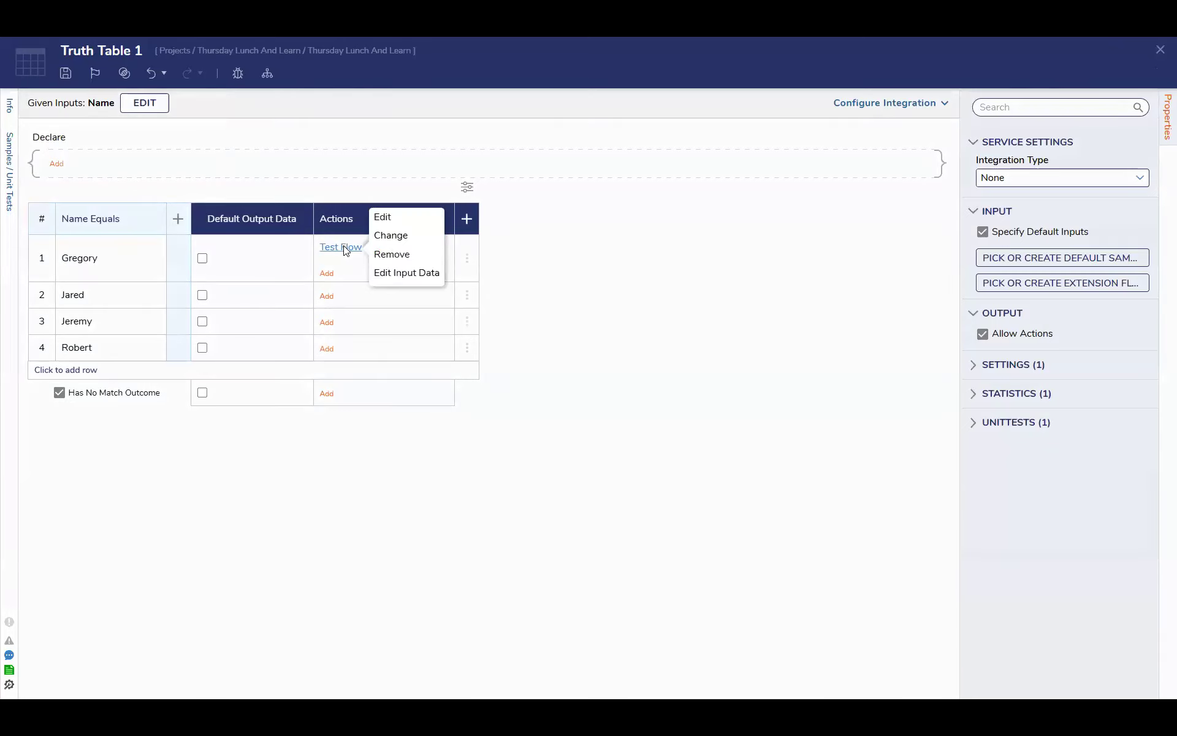
{"action": "left_click", "coordinate": [395, 275]}
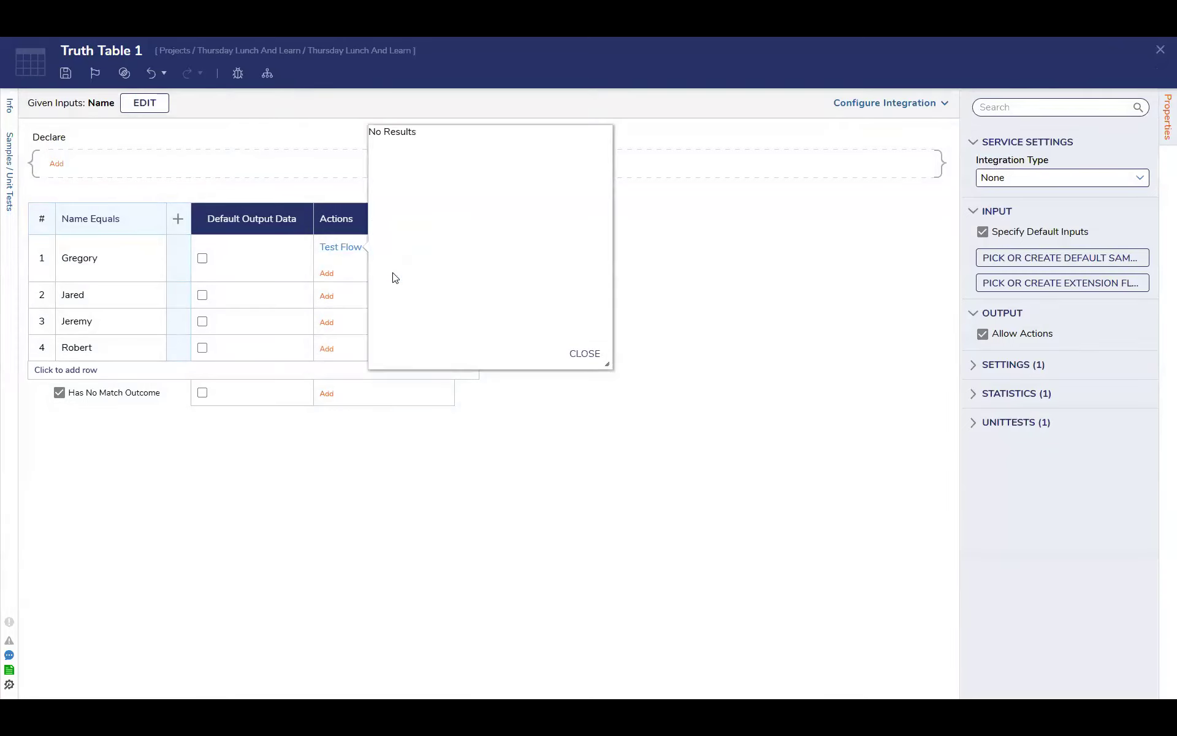
{"action": "left_click", "coordinate": [585, 355]}
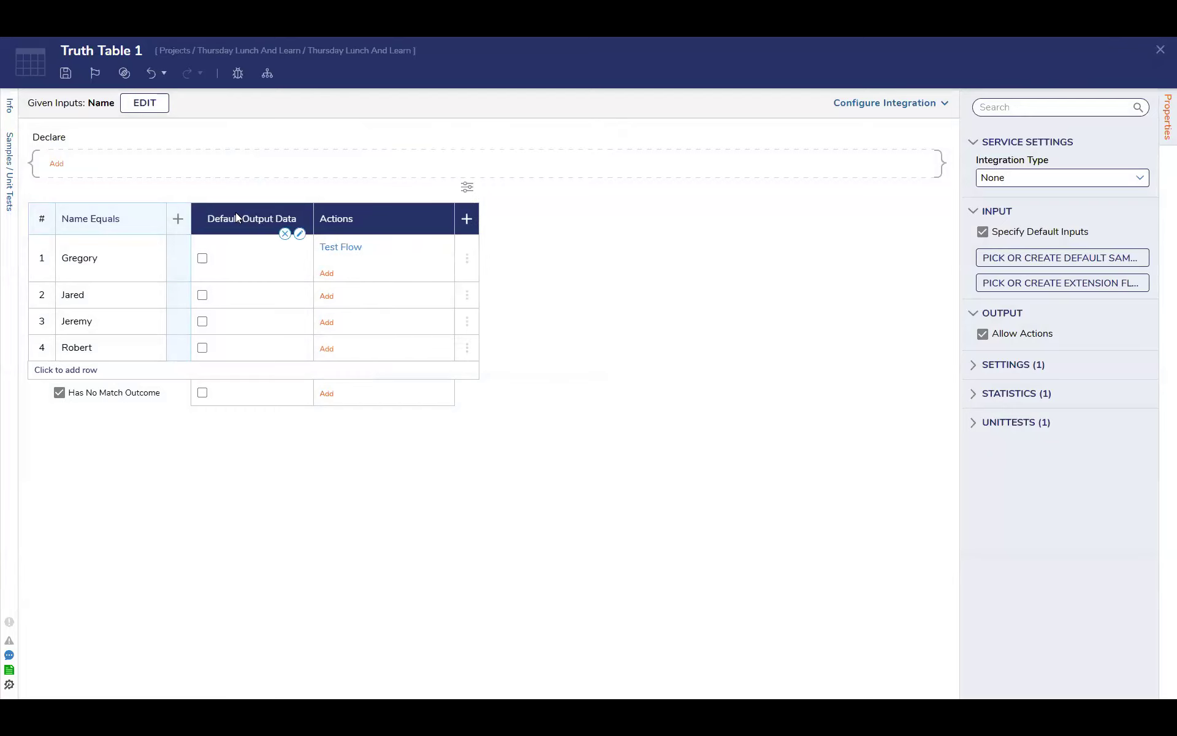
Review the favorite and recent data types offered for a new output data column without adding one
{"action": "left_click", "coordinate": [468, 220]}
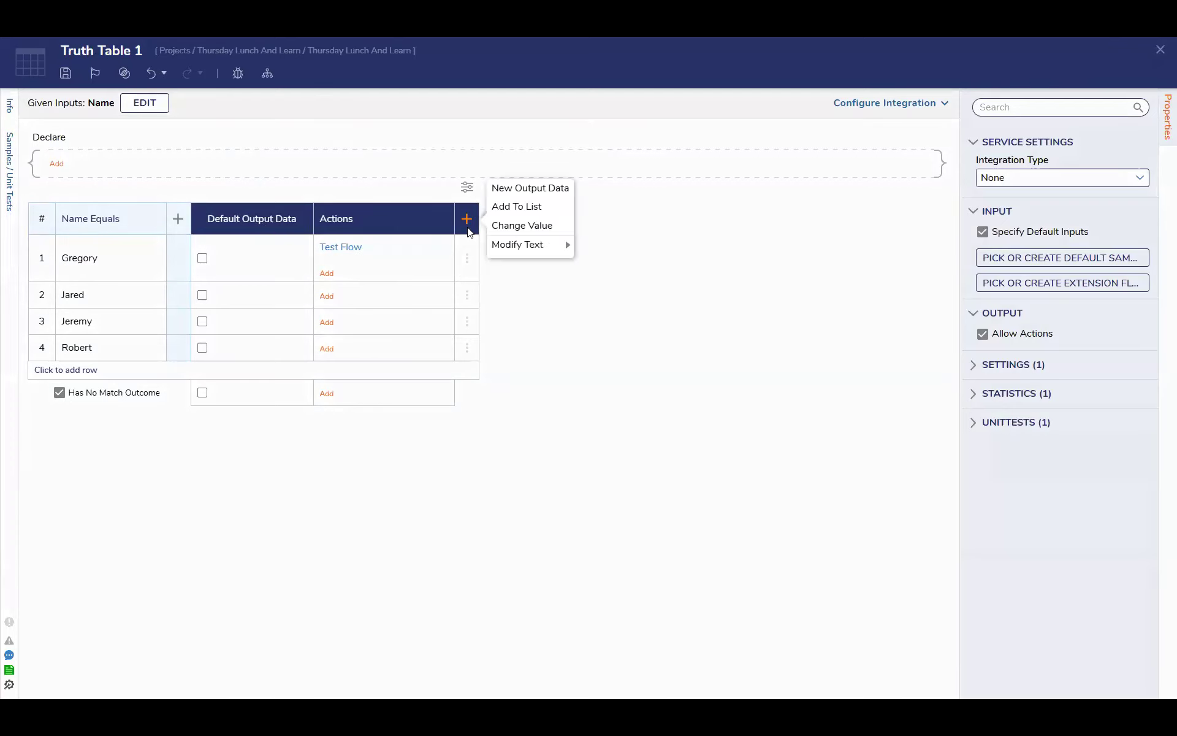
{"action": "left_click", "coordinate": [509, 191]}
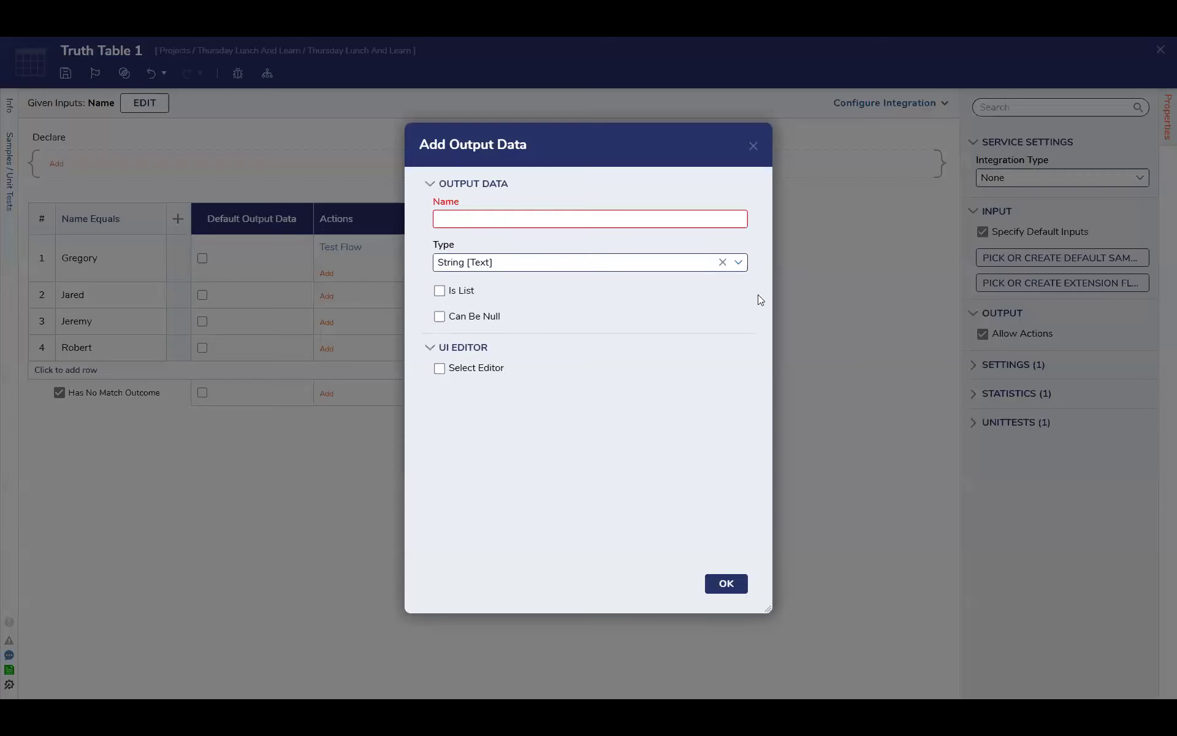
{"action": "left_click", "coordinate": [739, 262]}
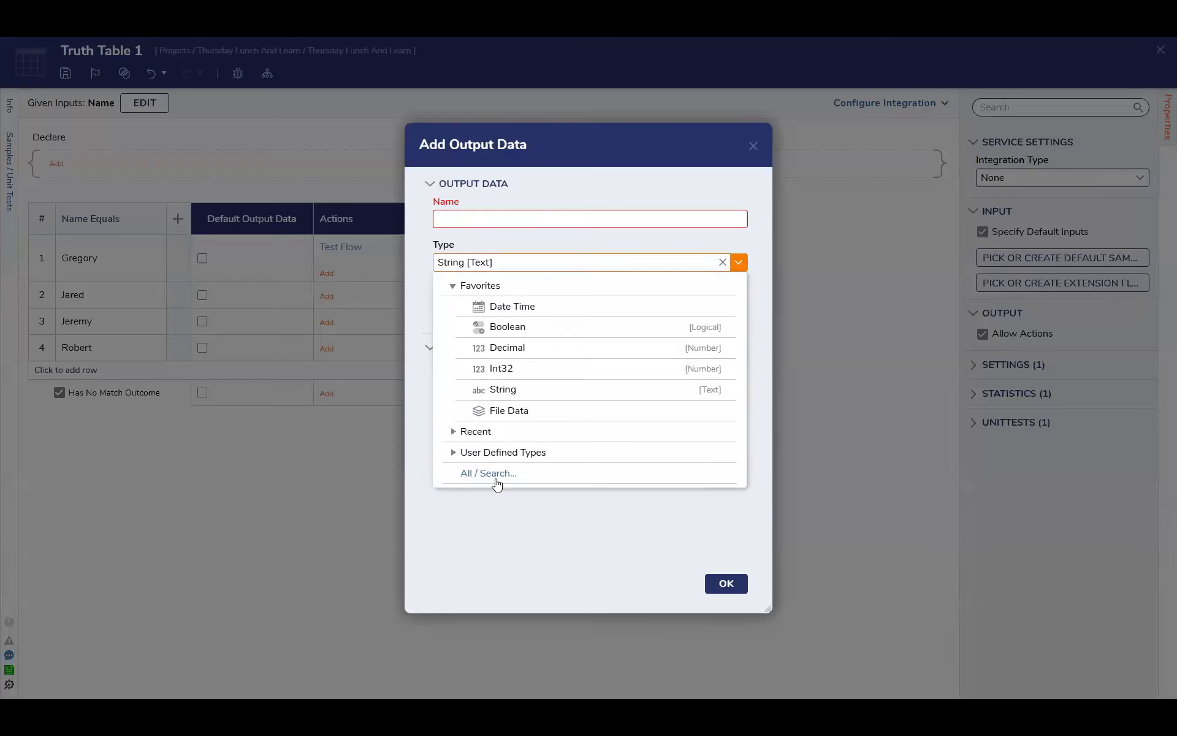
{"action": "left_click", "coordinate": [454, 431]}
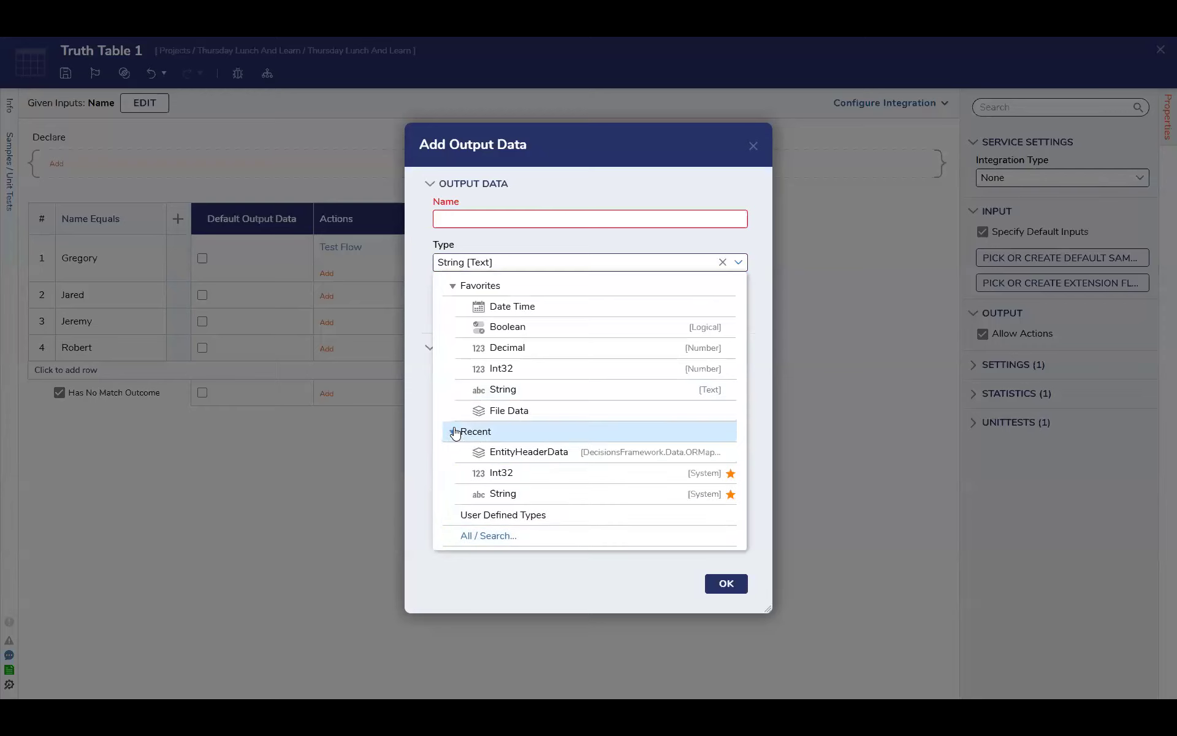
{"action": "left_click", "coordinate": [754, 147]}
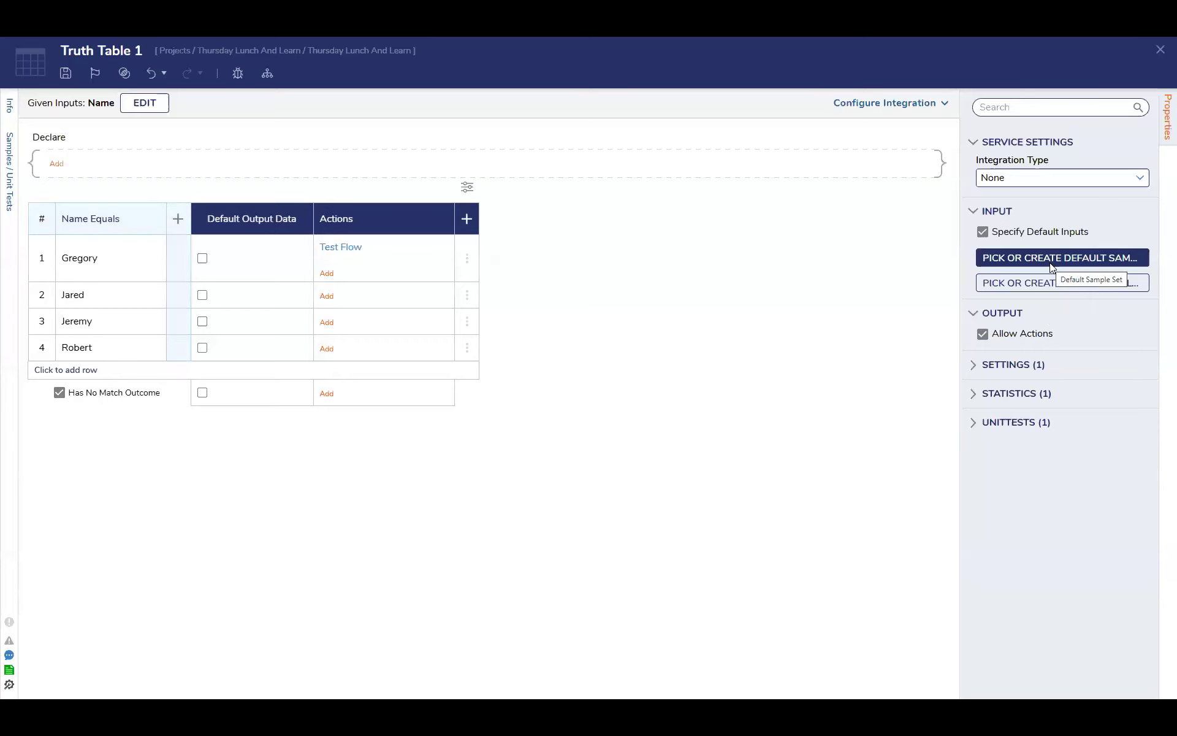
{"action": "left_click", "coordinate": [1016, 367]}
{"action": "left_click", "coordinate": [1016, 367]}
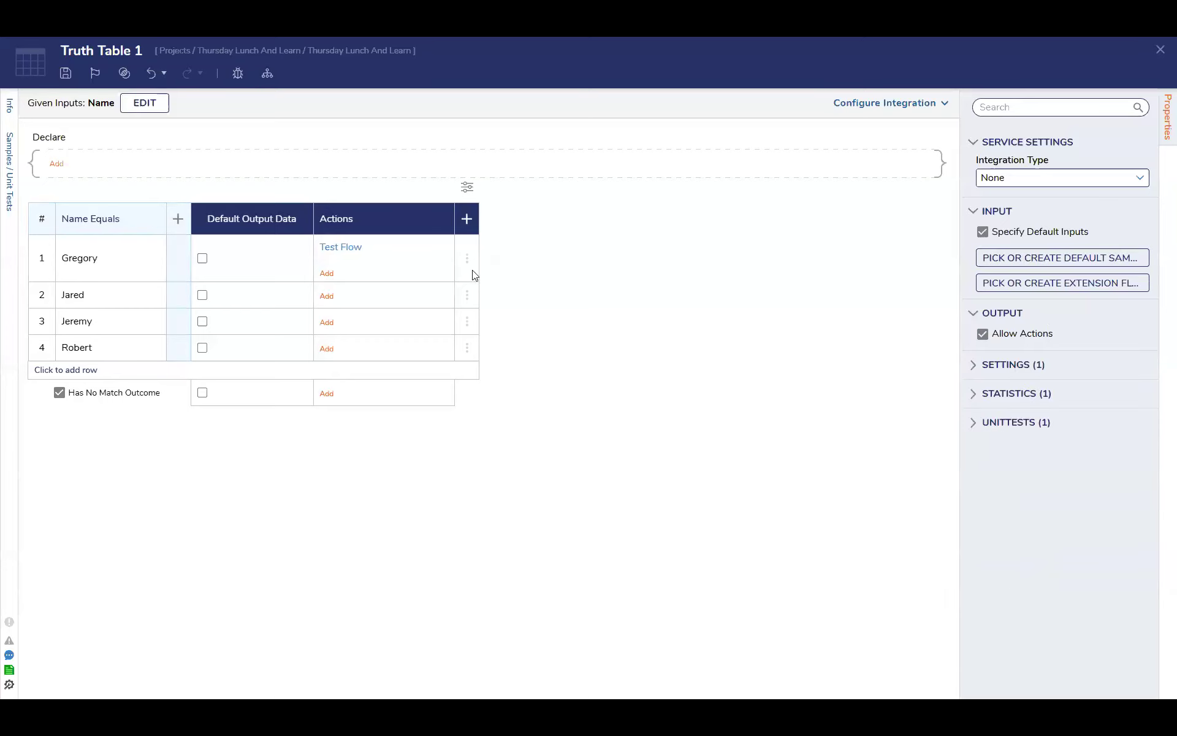
{"action": "left_click", "coordinate": [327, 275]}
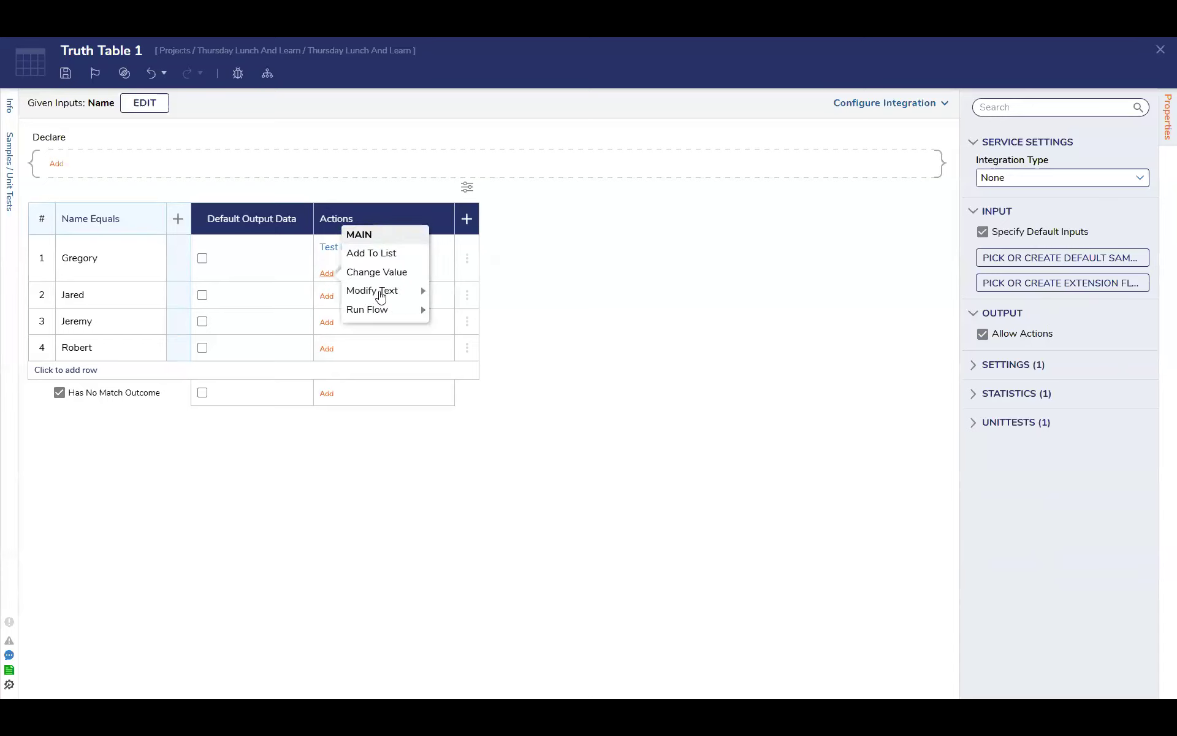
{"action": "mouse_move", "coordinate": [385, 314]}
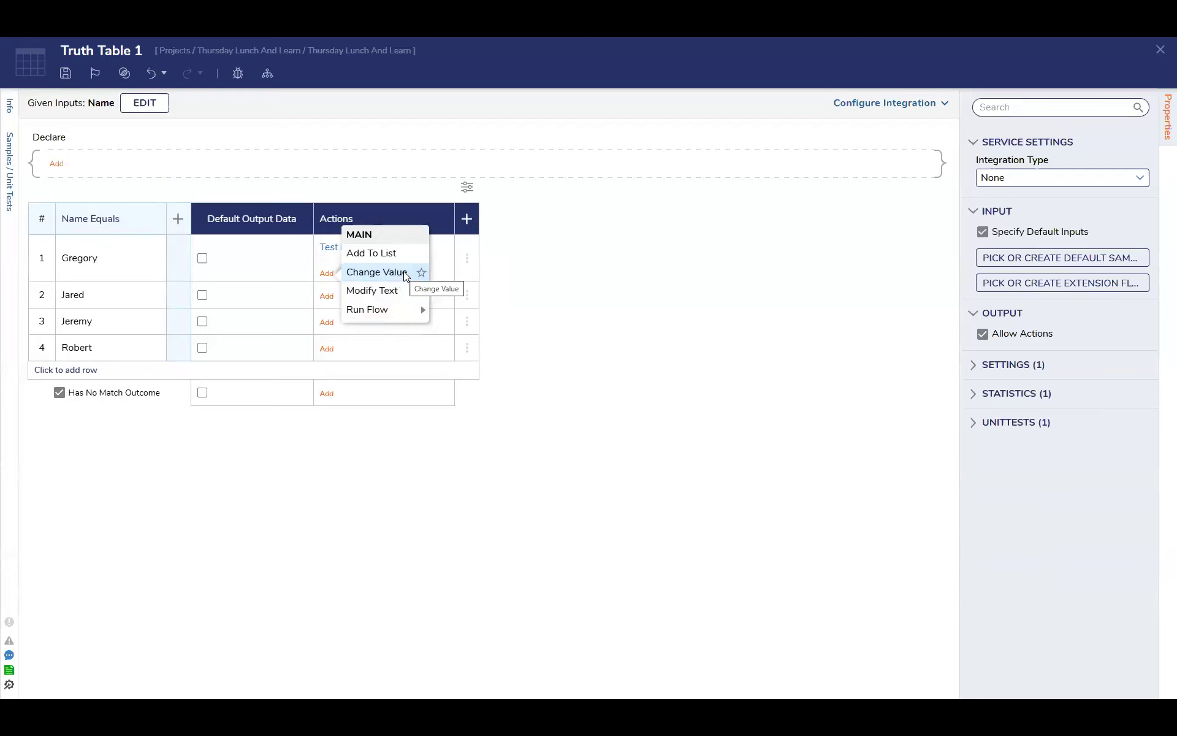
{"action": "left_click", "coordinate": [404, 271]}
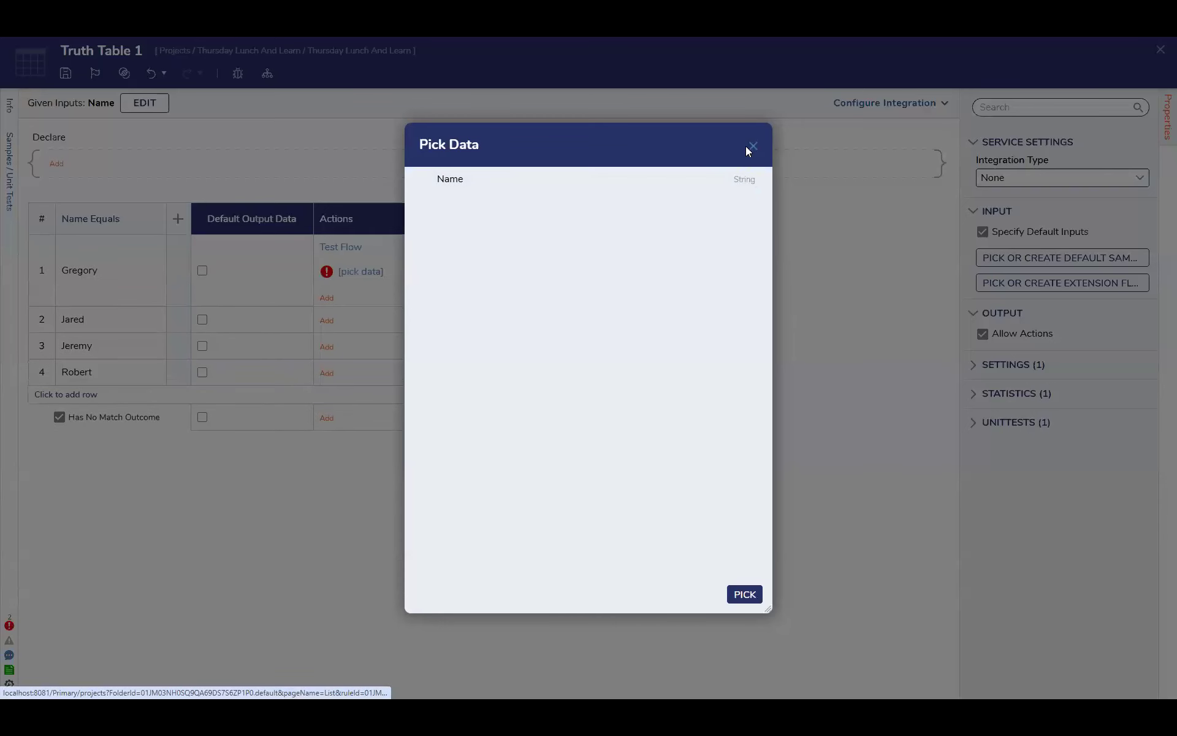
{"action": "left_click", "coordinate": [752, 147]}
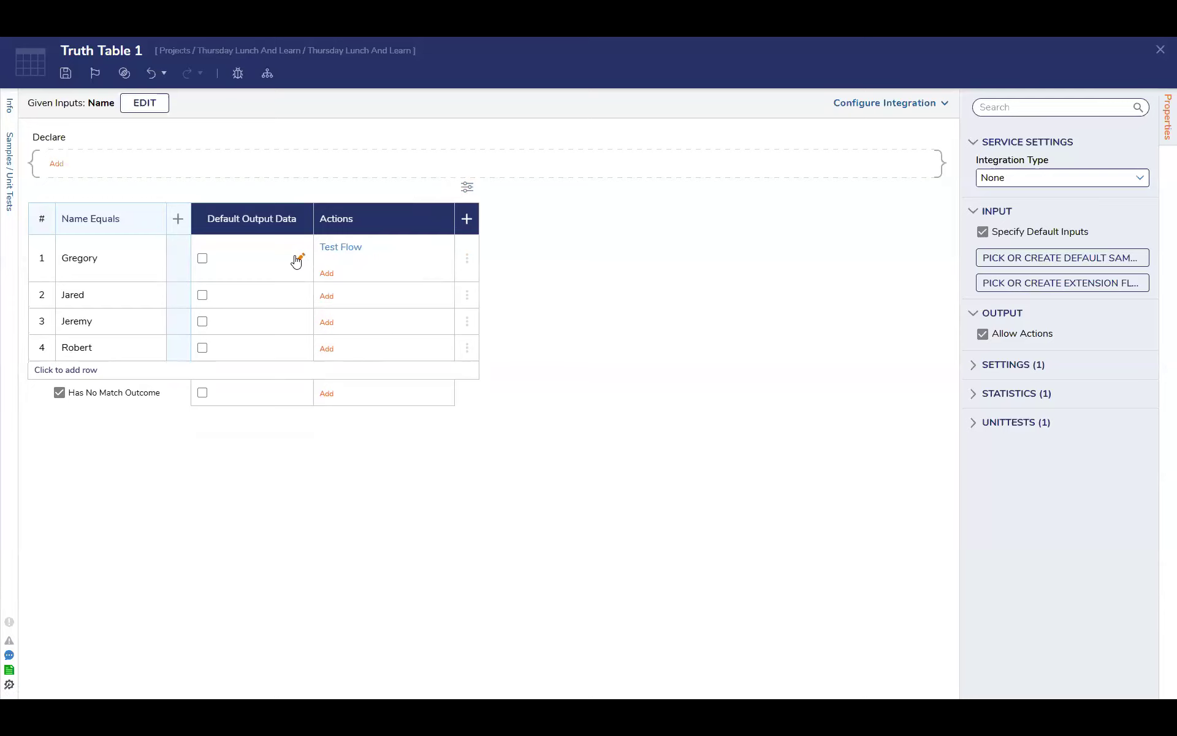
{"action": "left_click", "coordinate": [299, 230]}
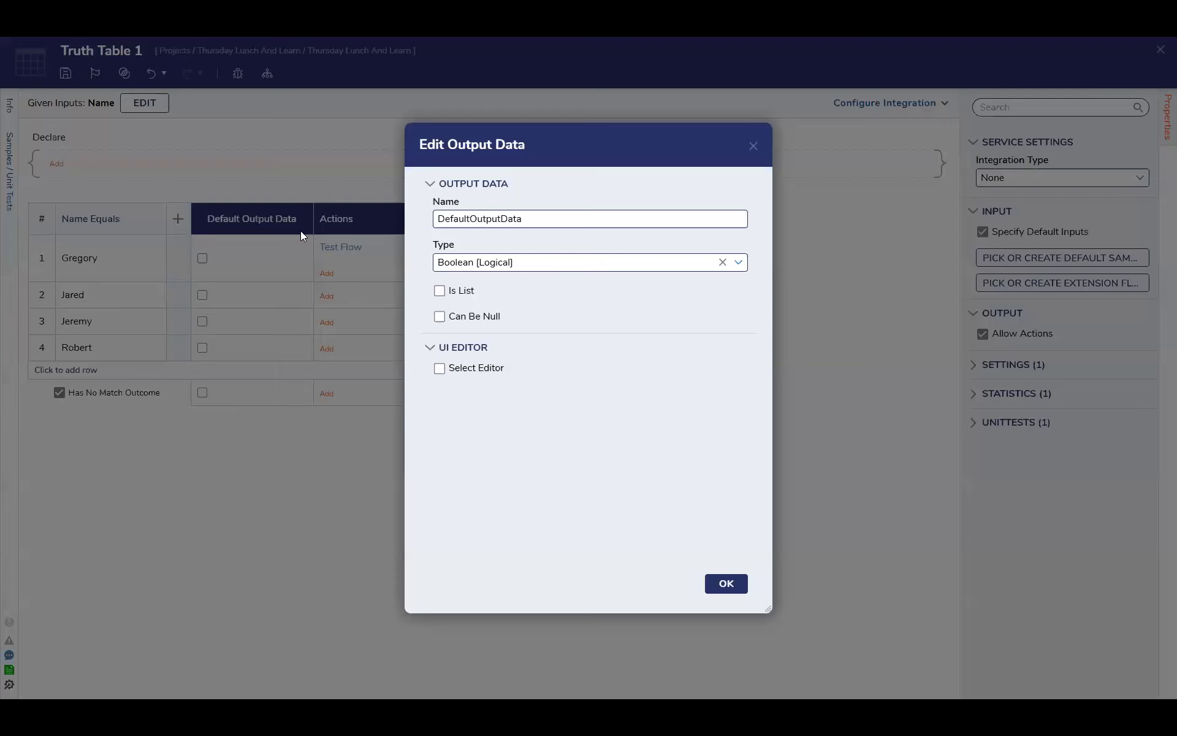
{"action": "left_click", "coordinate": [723, 262]}
{"action": "left_click", "coordinate": [741, 263]}
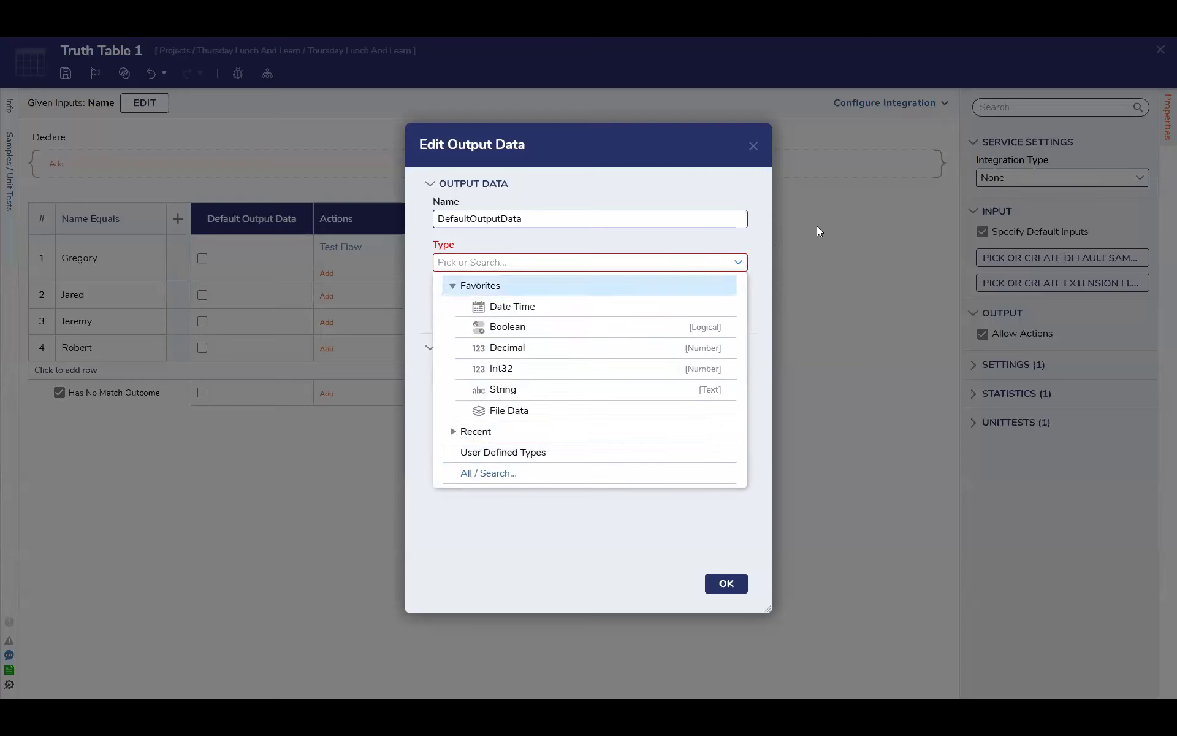
{"action": "left_click", "coordinate": [754, 146]}
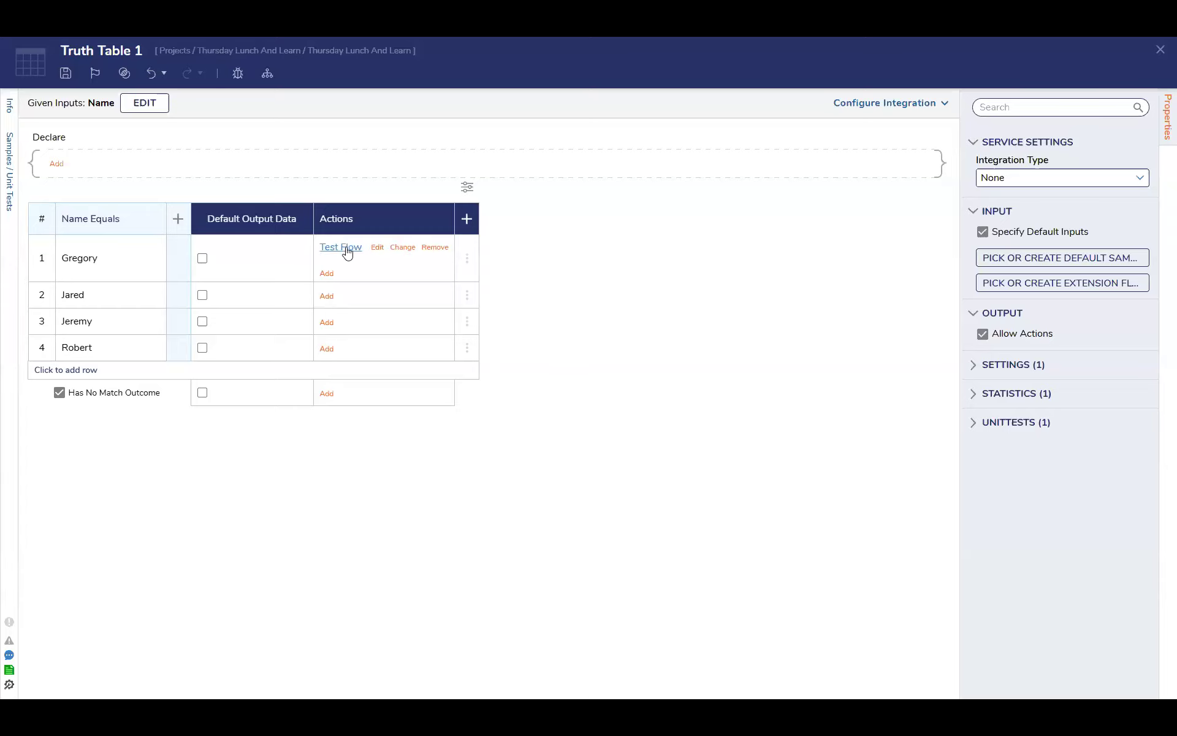
Reopen Test Flow from row 1 for editing and insert a Create Data step between its start and end
{"action": "left_click", "coordinate": [347, 249]}
{"action": "left_click", "coordinate": [383, 219]}
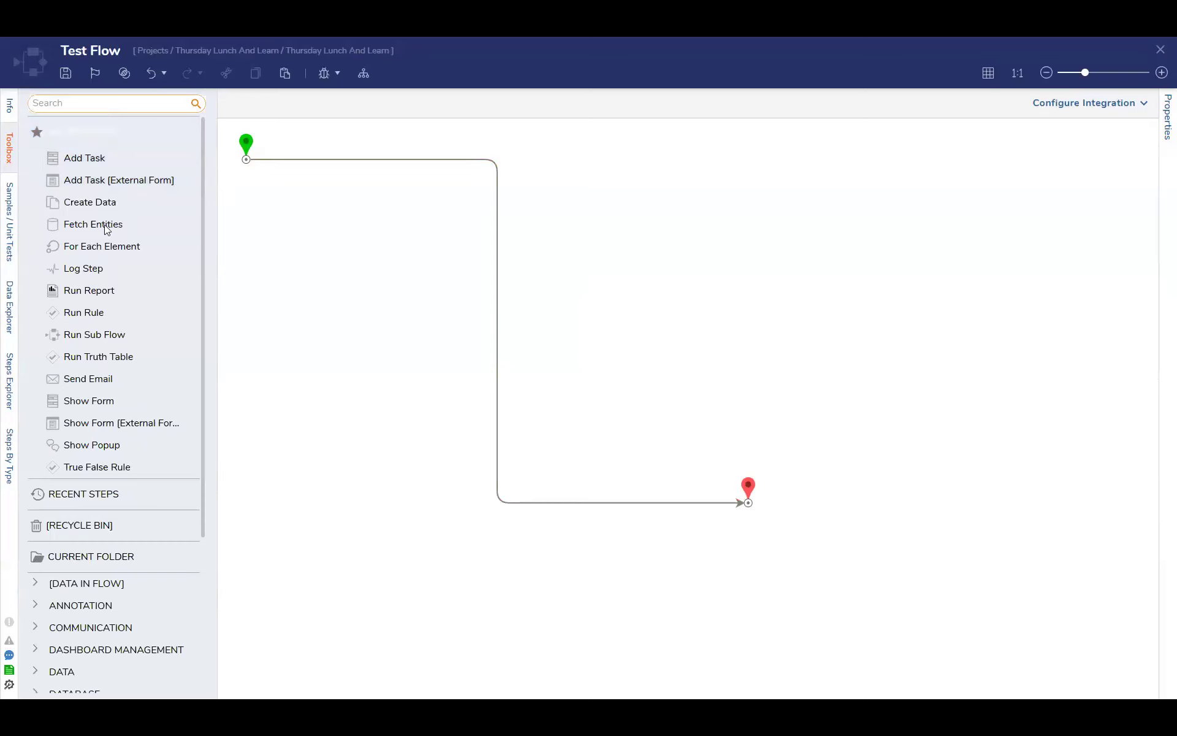
{"action": "left_click_drag", "start_coordinate": [94, 193], "coordinate": [505, 211]}
Define the Create Data step's fields Name, Age with type Int32, and Favorite color, and save the definitions
{"action": "left_click", "coordinate": [1131, 286]}
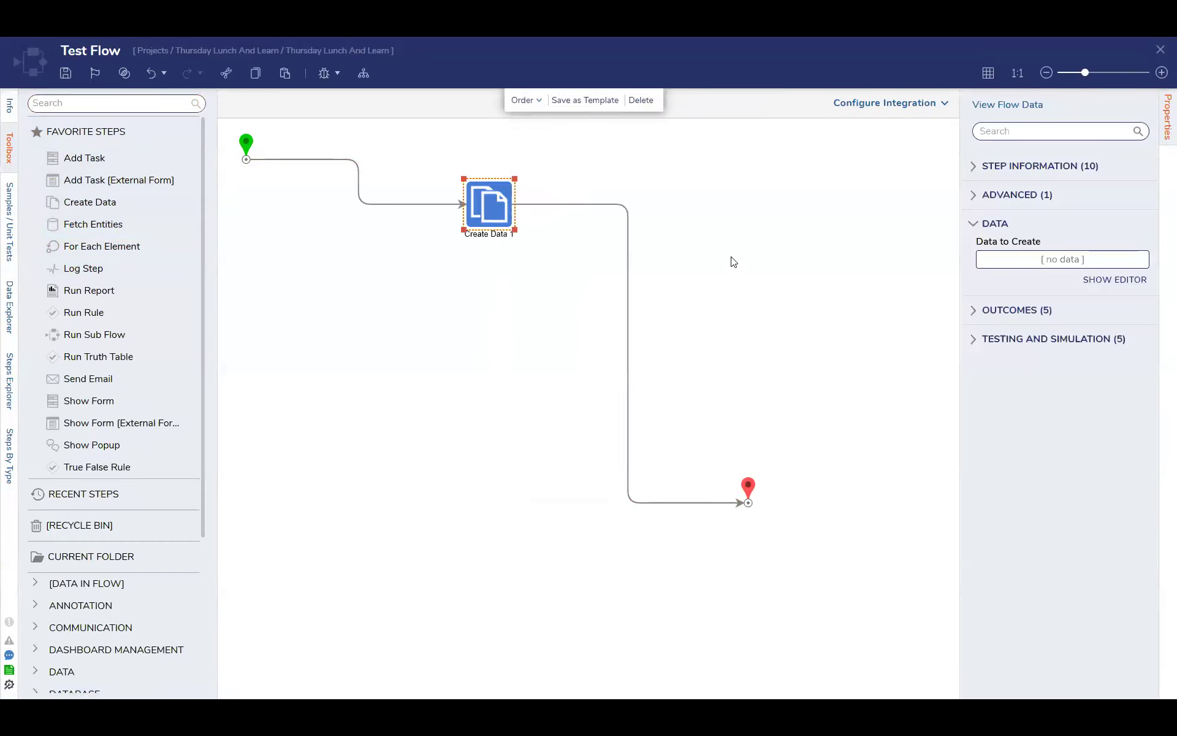
{"action": "type", "text": "Name"}
{"action": "left_click", "coordinate": [127, 189]}
{"action": "type", "text": "Age"}
{"action": "left_click", "coordinate": [110, 217]}
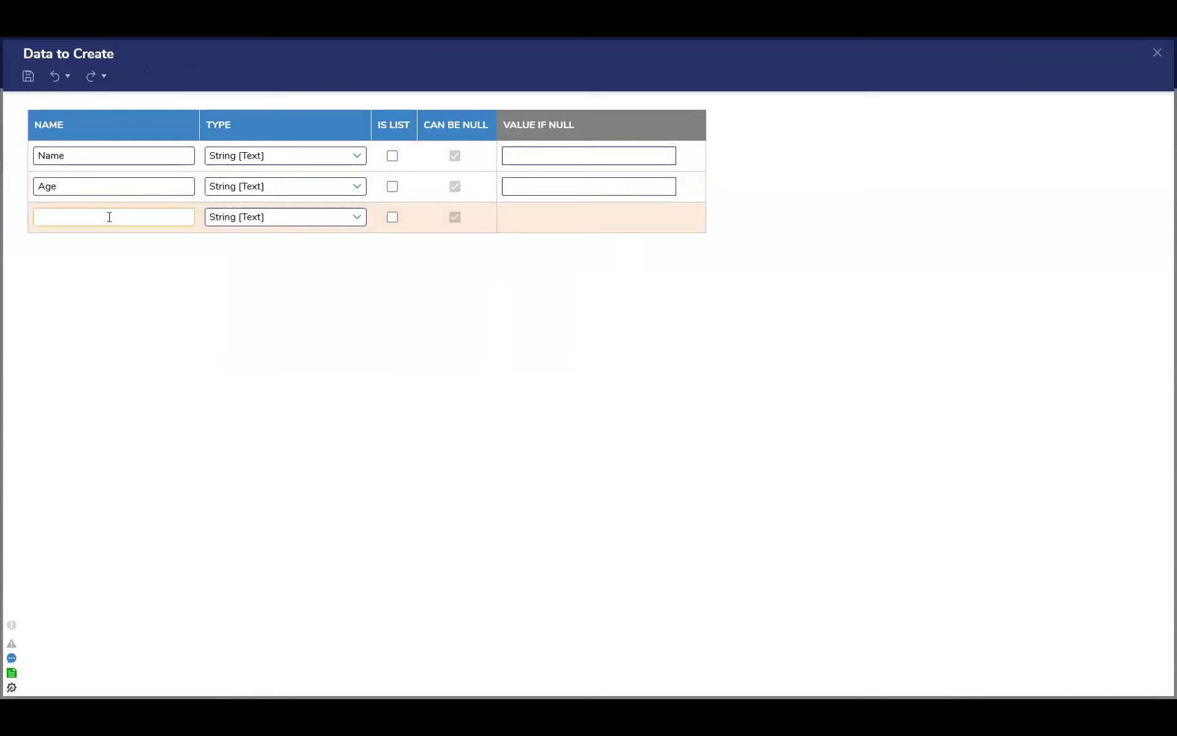
{"action": "type", "text": "Favorite color"}
{"action": "left_click", "coordinate": [357, 186]}
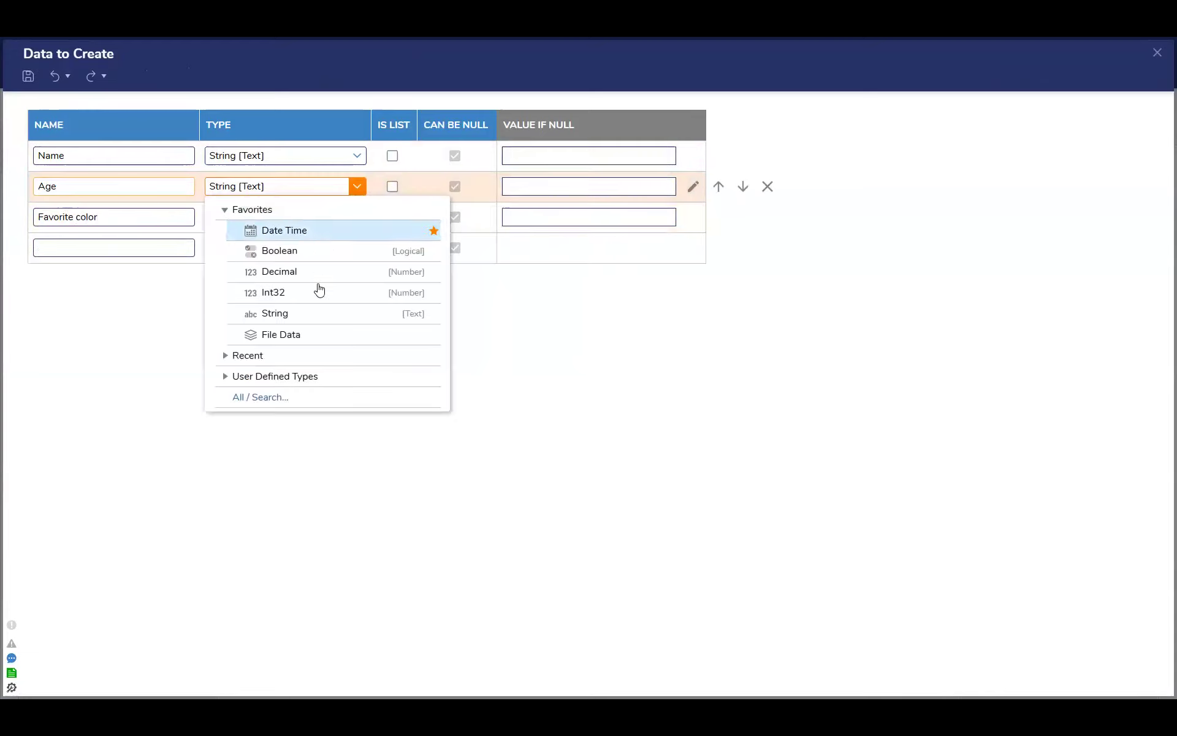
{"action": "left_click", "coordinate": [304, 294]}
{"action": "left_click", "coordinate": [1157, 53]}
{"action": "left_click", "coordinate": [742, 400]}
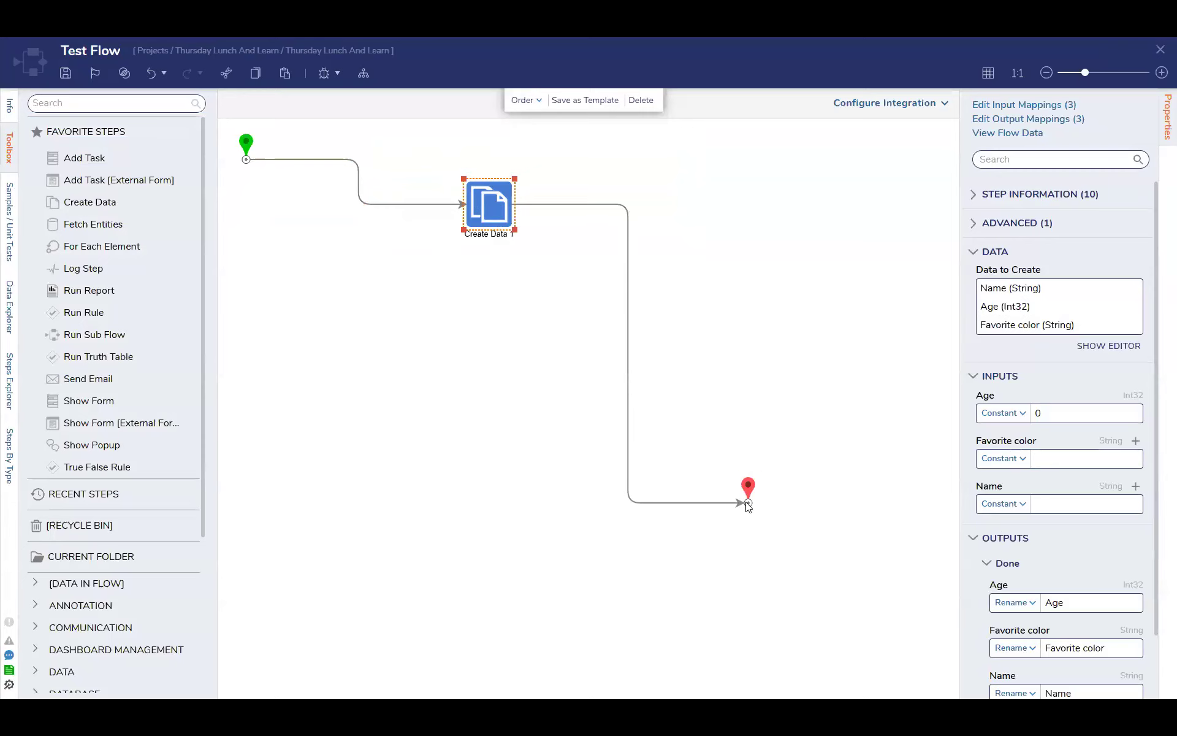
Check the settings of Test Flow's end step and Create Data step, and save and close the flow
{"action": "left_click", "coordinate": [748, 504]}
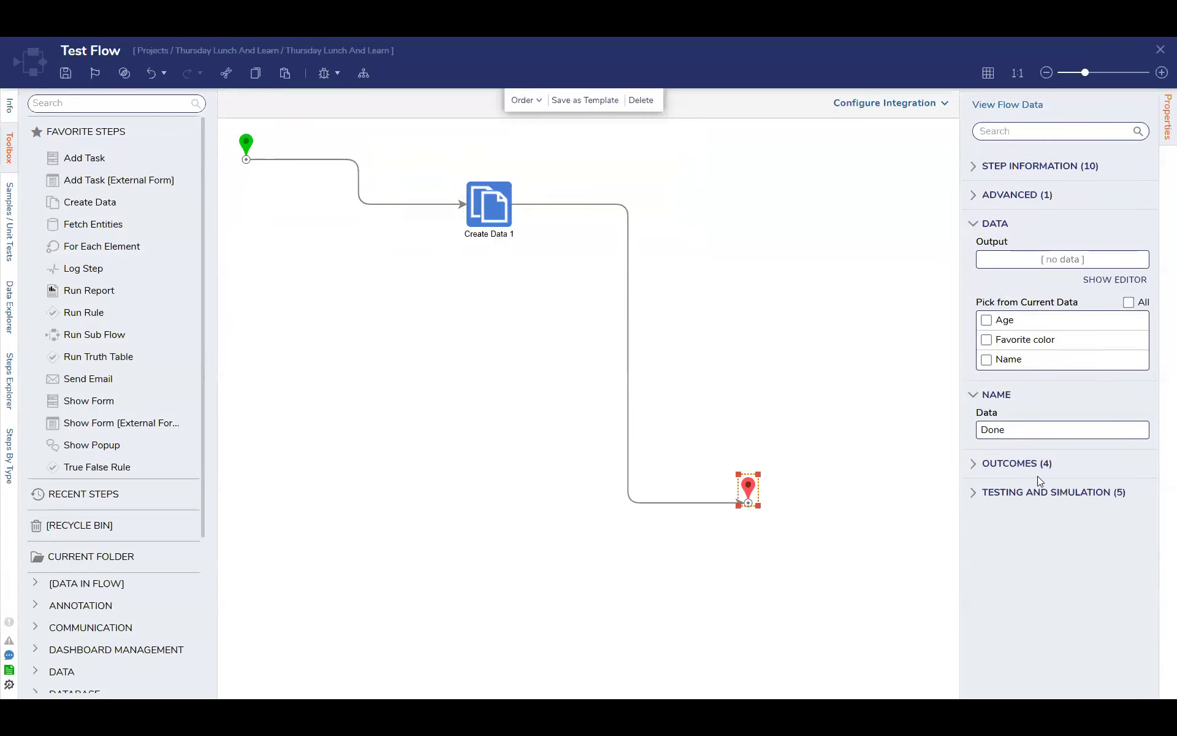
{"action": "left_click", "coordinate": [498, 218]}
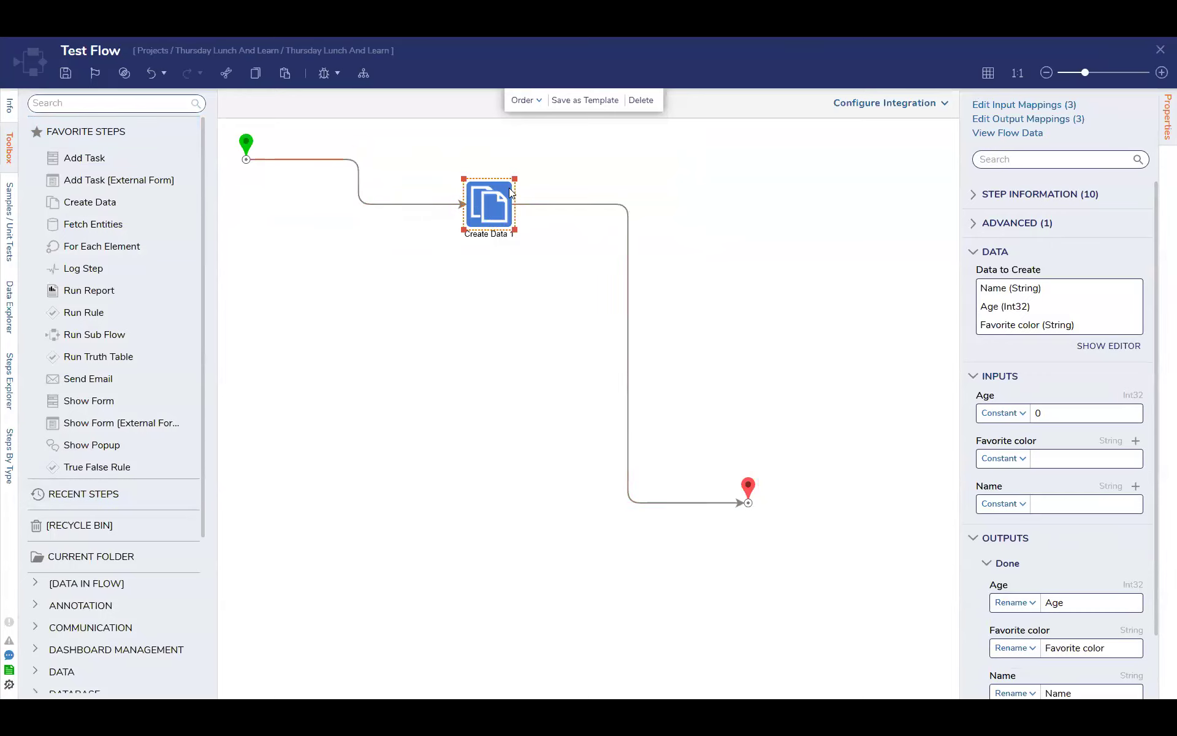
{"action": "mouse_move", "coordinate": [634, 380]}
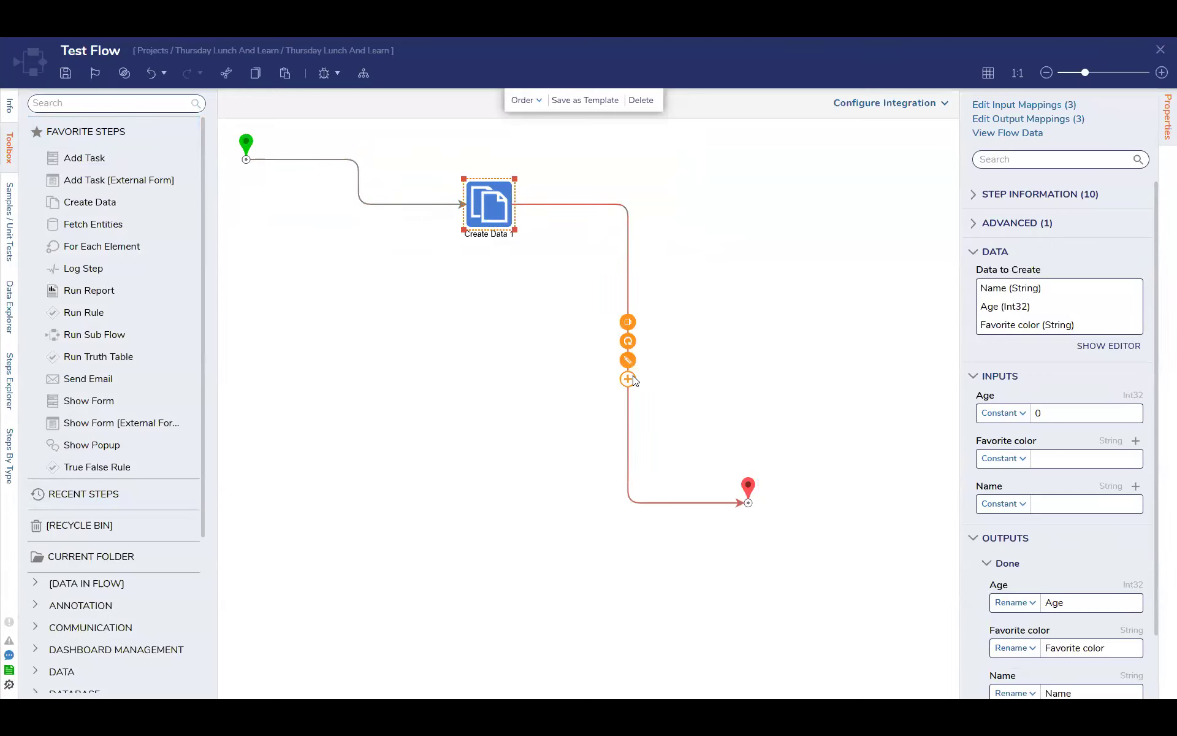
{"action": "left_click", "coordinate": [1160, 49]}
{"action": "left_click", "coordinate": [742, 437]}
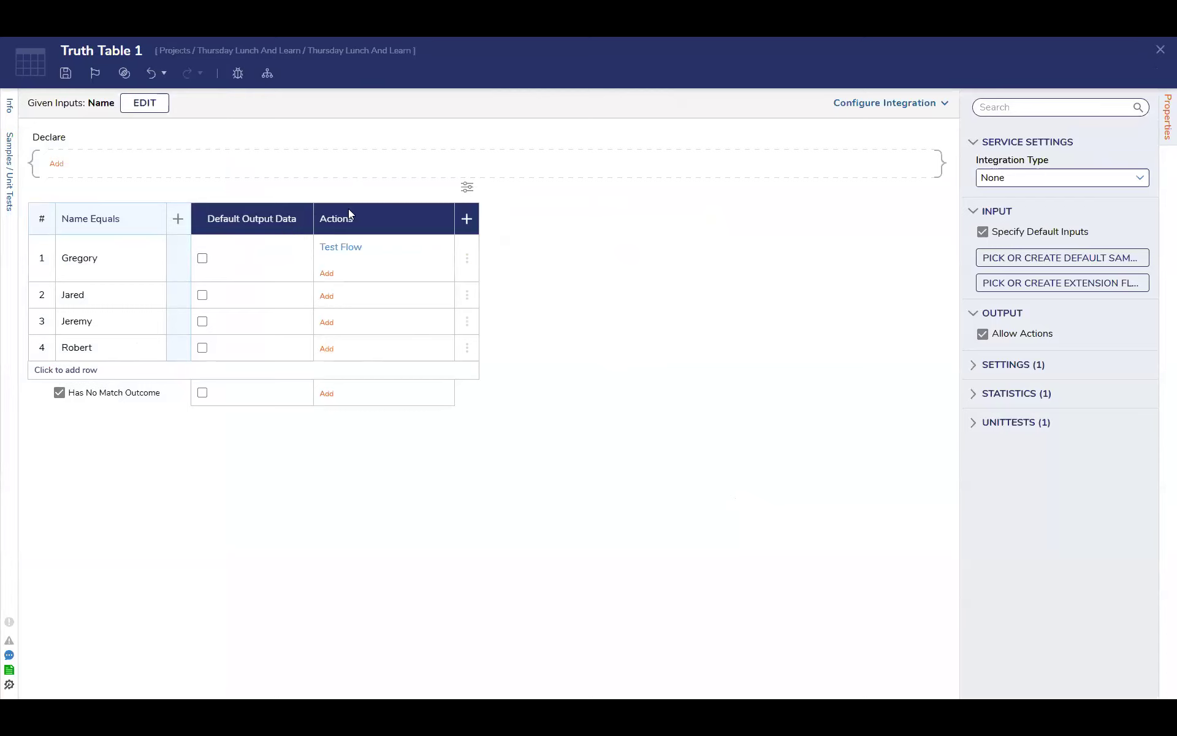
Review the action types available for row 1, and reopen and close Test Flow without changing it
{"action": "mouse_move", "coordinate": [393, 259]}
{"action": "left_click", "coordinate": [327, 274]}
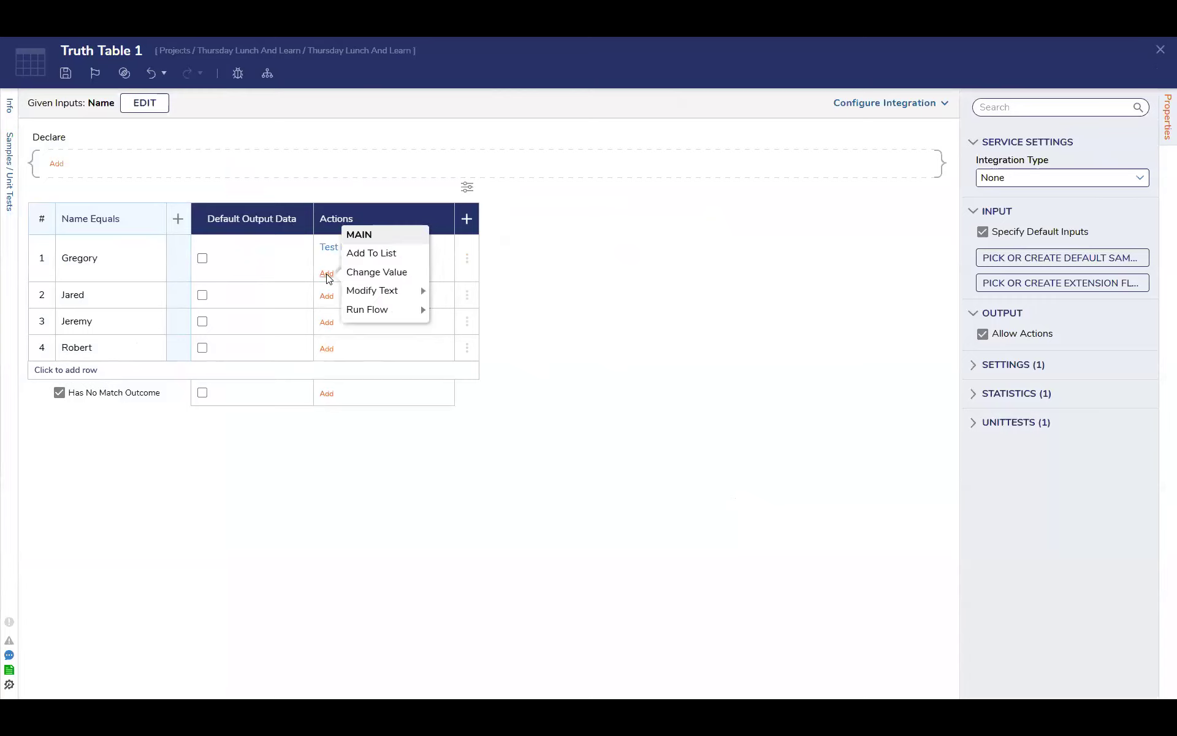
{"action": "mouse_move", "coordinate": [396, 294]}
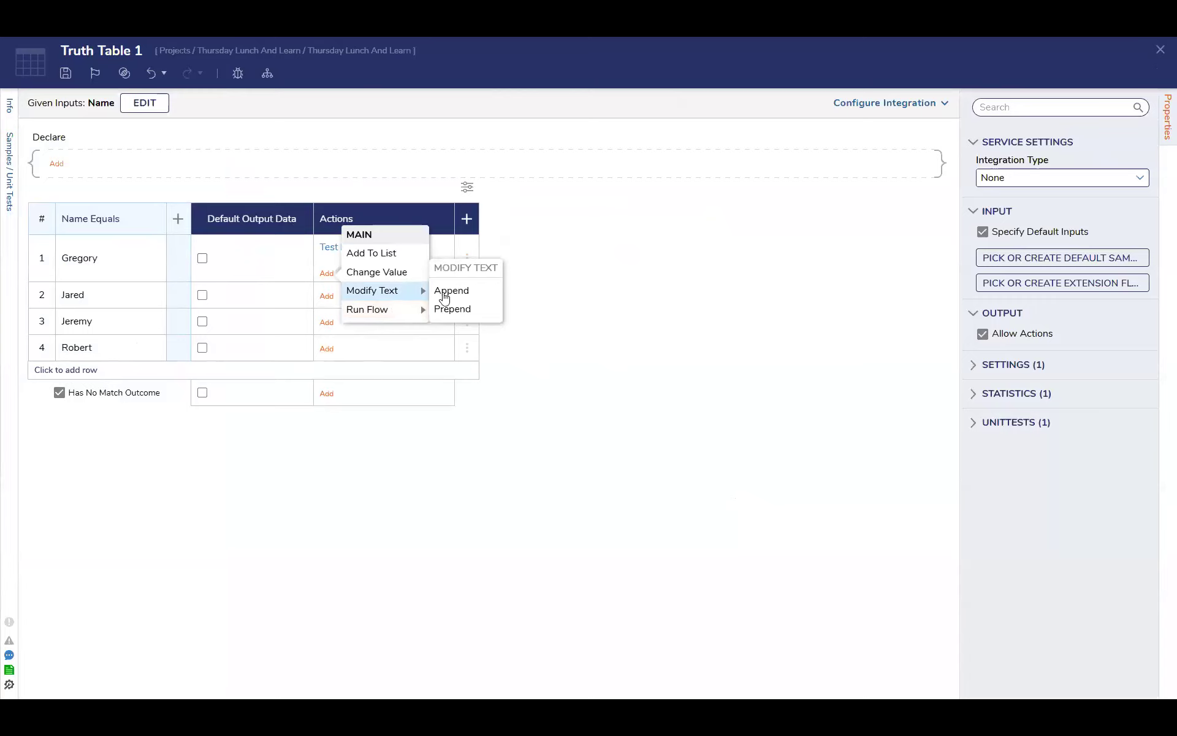
{"action": "mouse_move", "coordinate": [349, 248]}
{"action": "left_click", "coordinate": [395, 220]}
{"action": "left_click", "coordinate": [1161, 49]}
Check the input data of row 1's Test Flow action again after the flow edit
{"action": "left_click", "coordinate": [377, 247]}
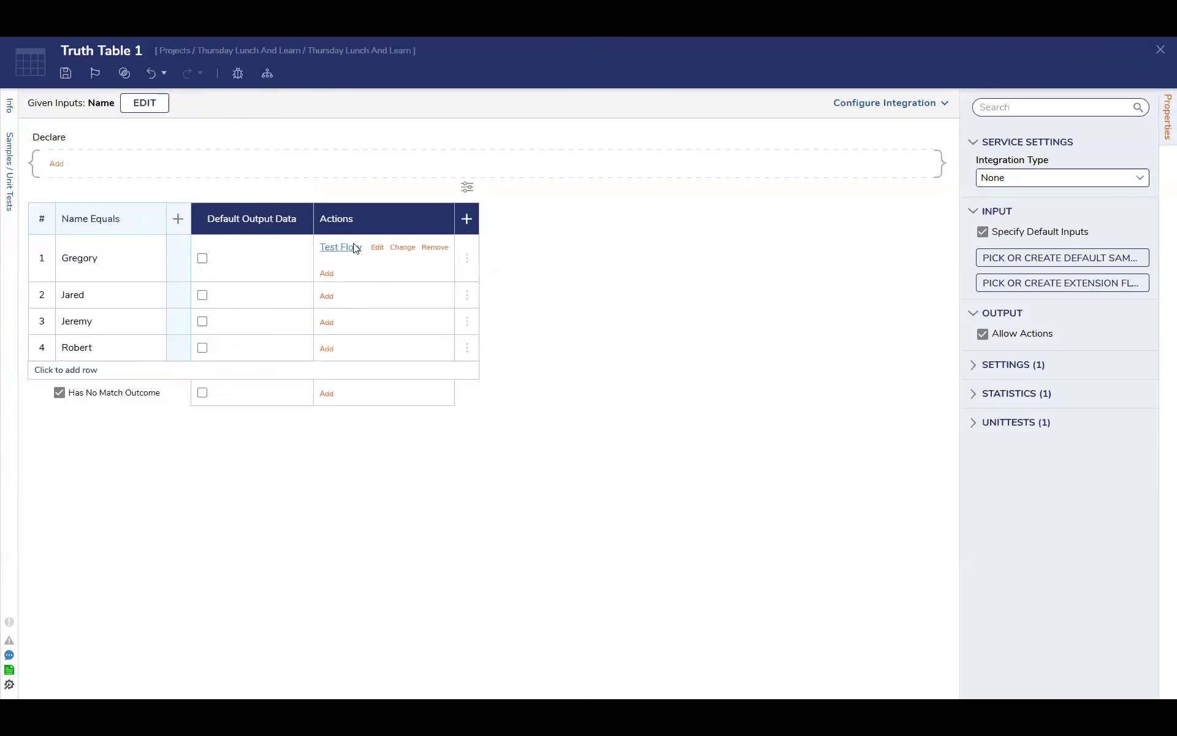
{"action": "left_click", "coordinate": [356, 248]}
{"action": "left_click", "coordinate": [407, 271]}
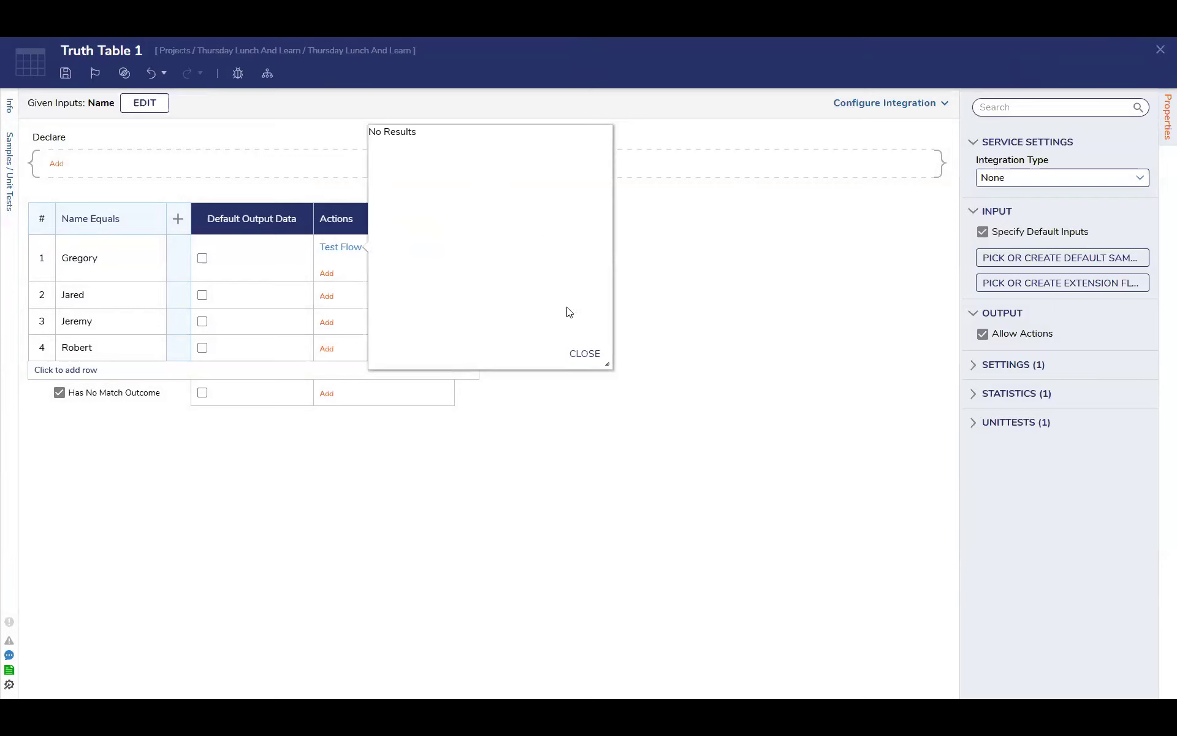
Check the truth table's options for picking or creating default samples and an extension flow, without choosing either
{"action": "left_click", "coordinate": [1024, 259]}
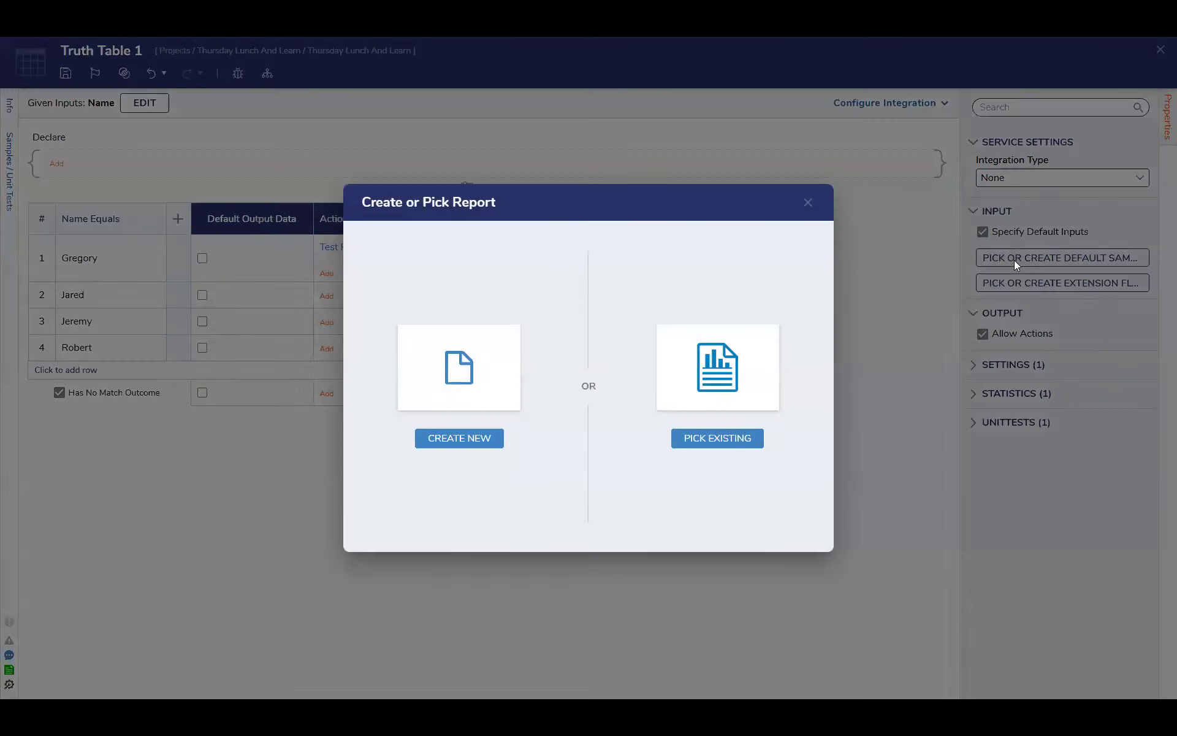
{"action": "left_click", "coordinate": [806, 205]}
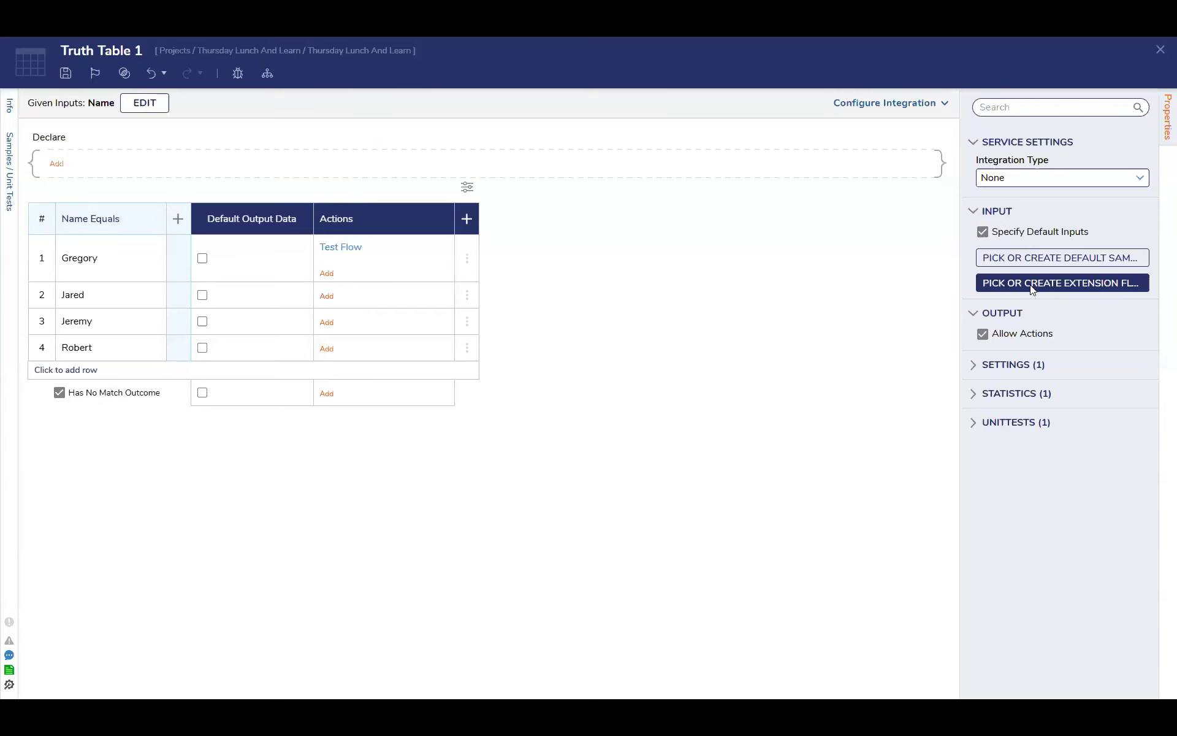
{"action": "left_click", "coordinate": [1026, 284]}
{"action": "left_click", "coordinate": [808, 203]}
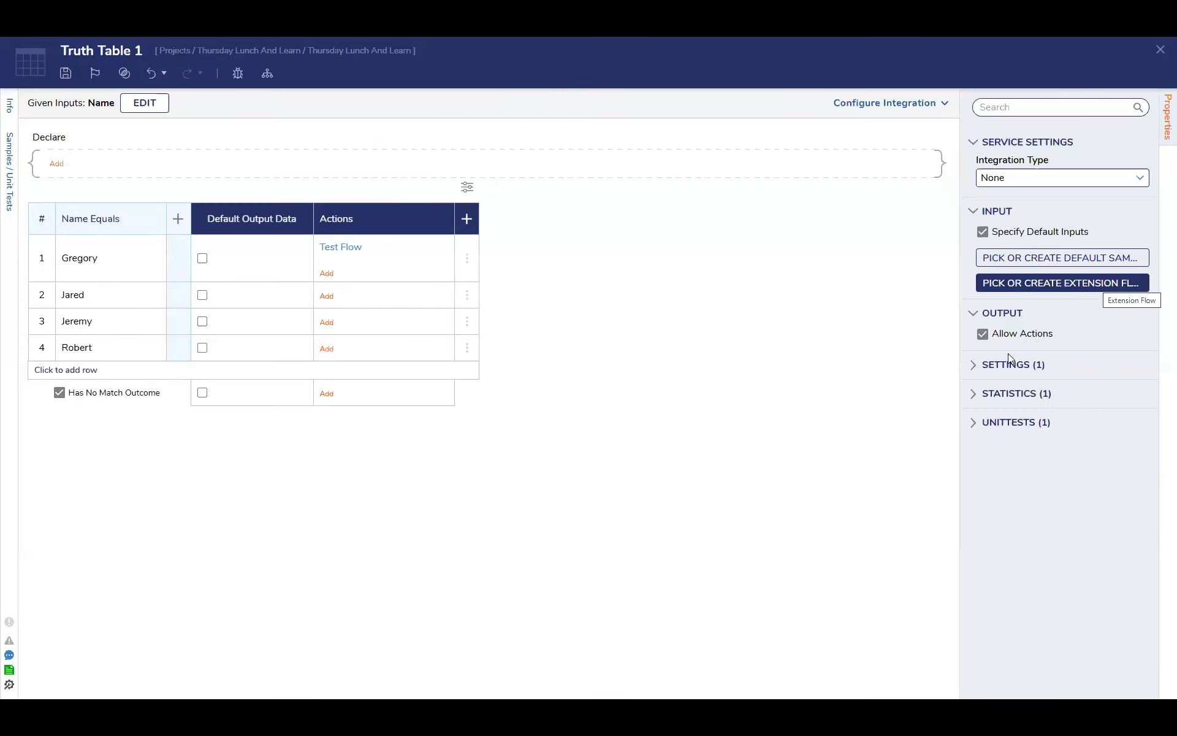
Check the option to change row 1's Test Flow action, leaving the assigned flow as it is
{"action": "left_click", "coordinate": [342, 254]}
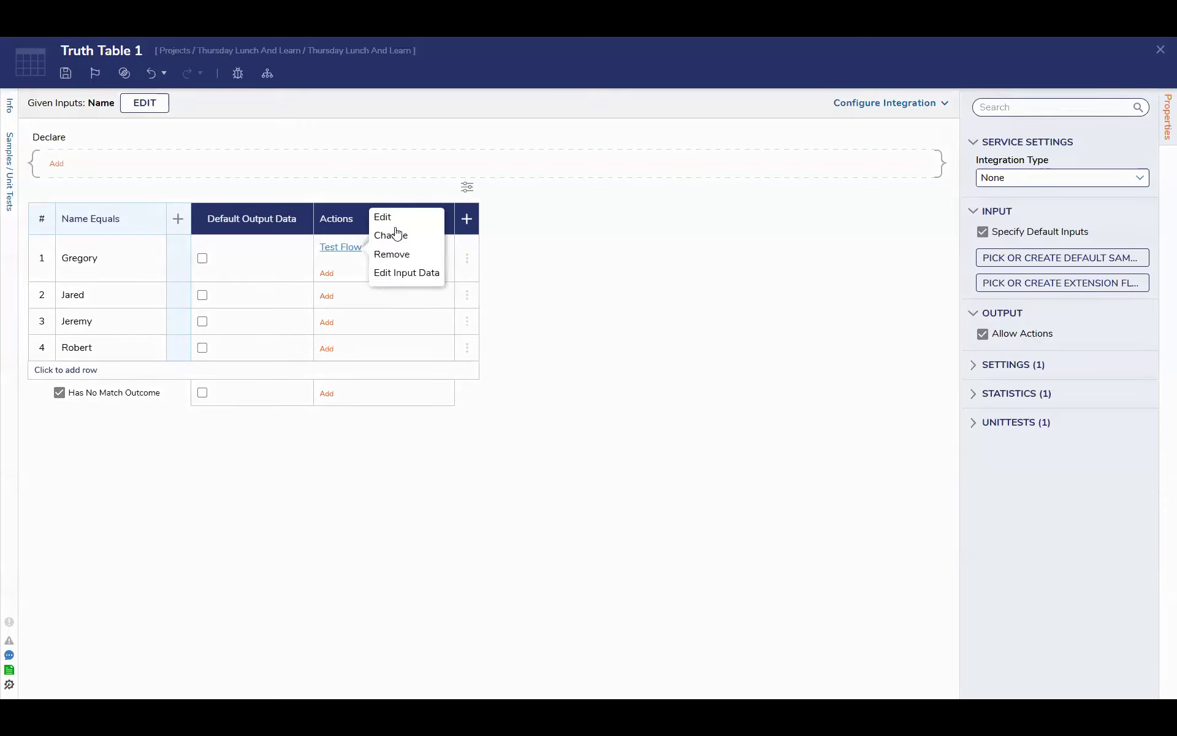
{"action": "left_click", "coordinate": [396, 234]}
{"action": "left_click", "coordinate": [781, 117]}
{"action": "mouse_move", "coordinate": [347, 248]}
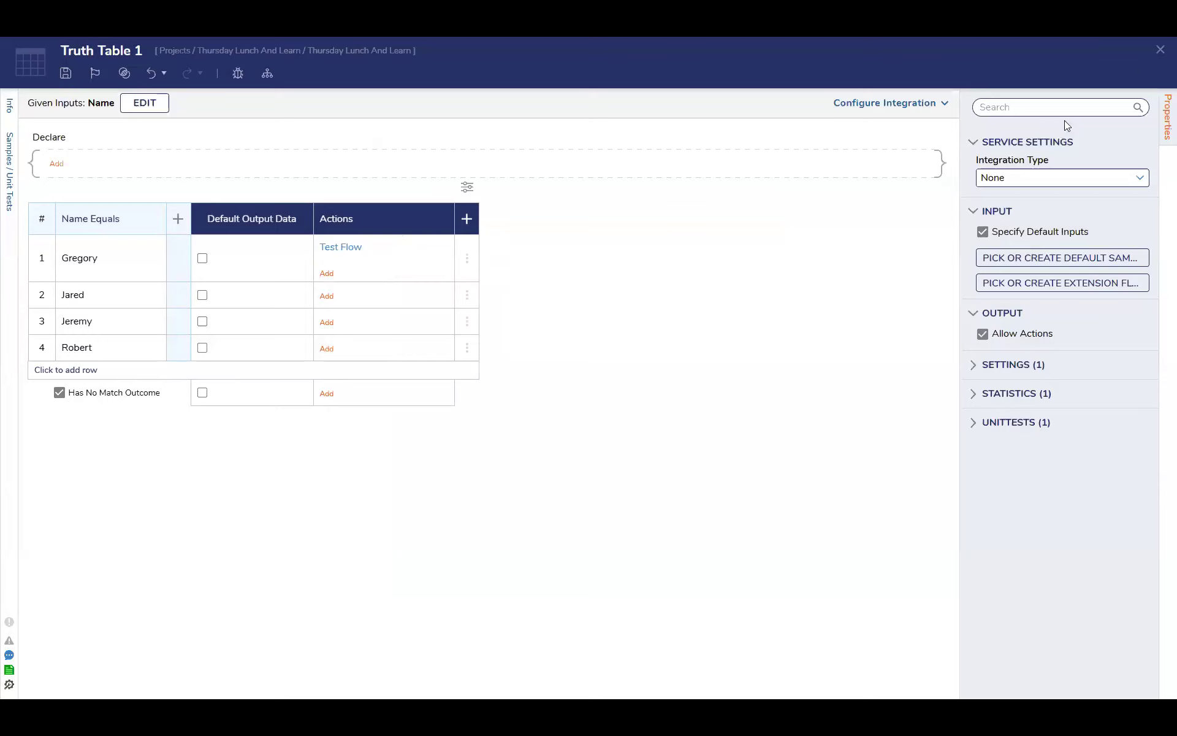
Add a Run Flow action to row 2 by creating a new action flow named Test 2 Flow
{"action": "left_click", "coordinate": [328, 297]}
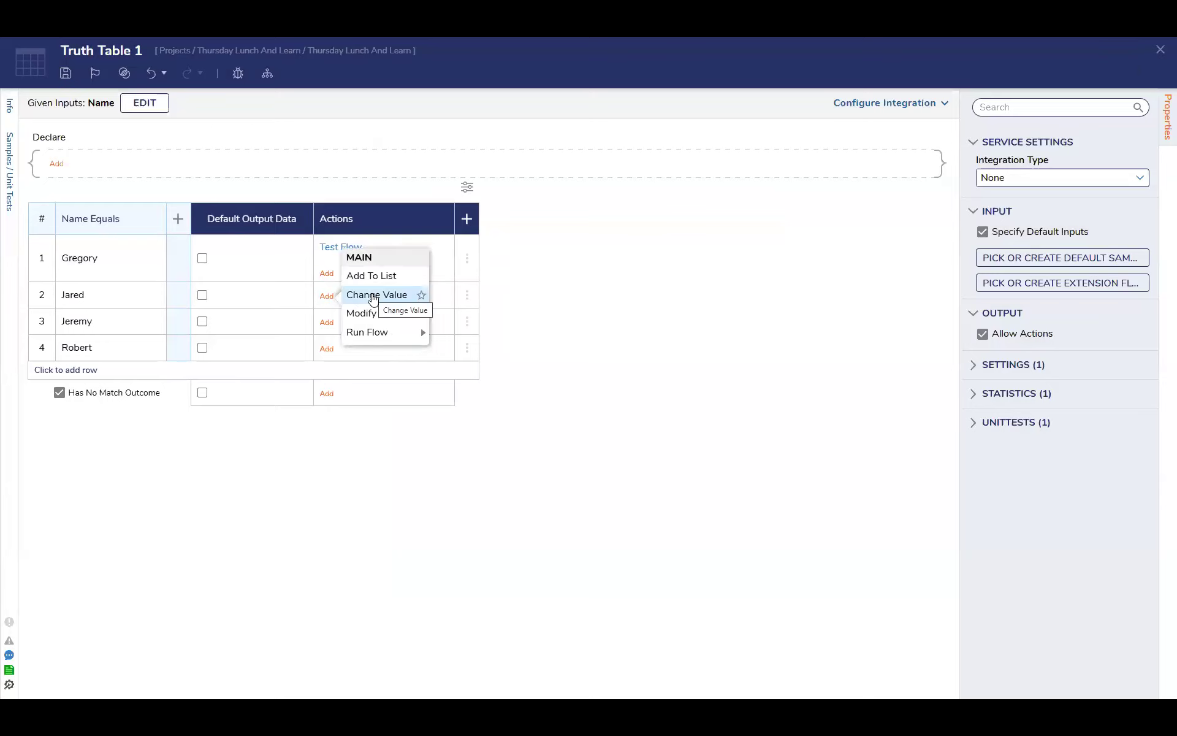
{"action": "mouse_move", "coordinate": [376, 314]}
{"action": "mouse_move", "coordinate": [395, 334]}
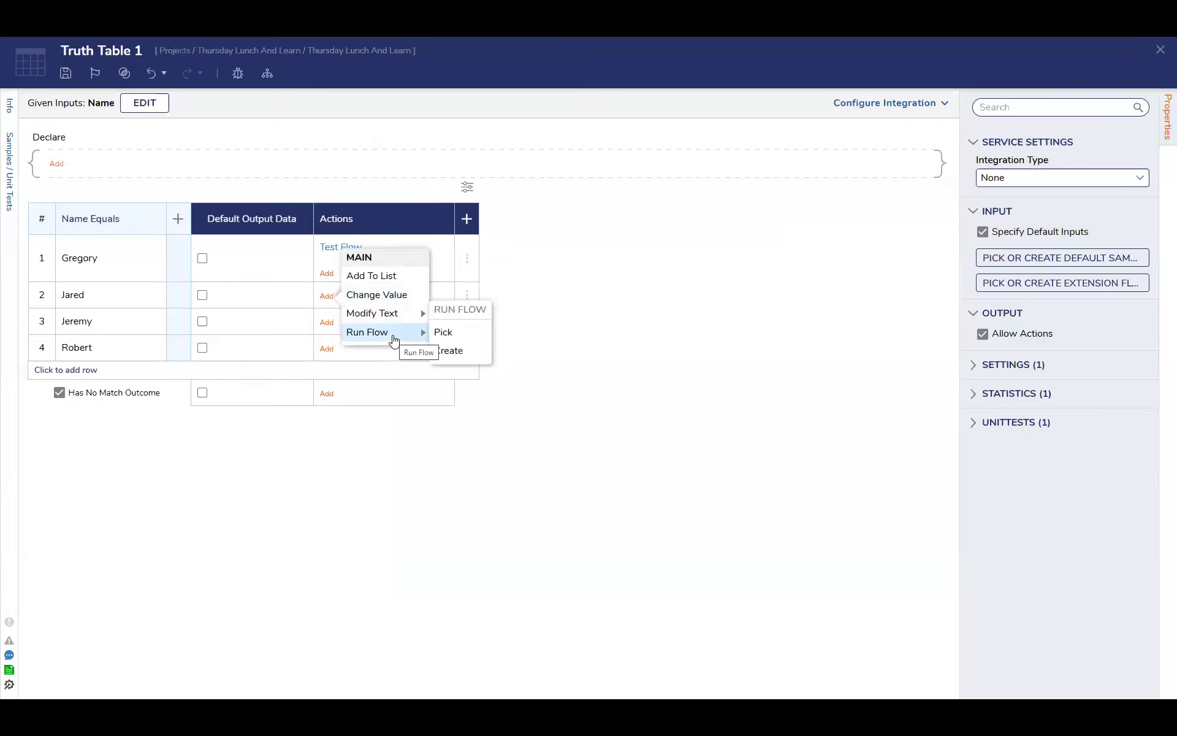
{"action": "left_click", "coordinate": [449, 350]}
{"action": "left_click", "coordinate": [492, 203]}
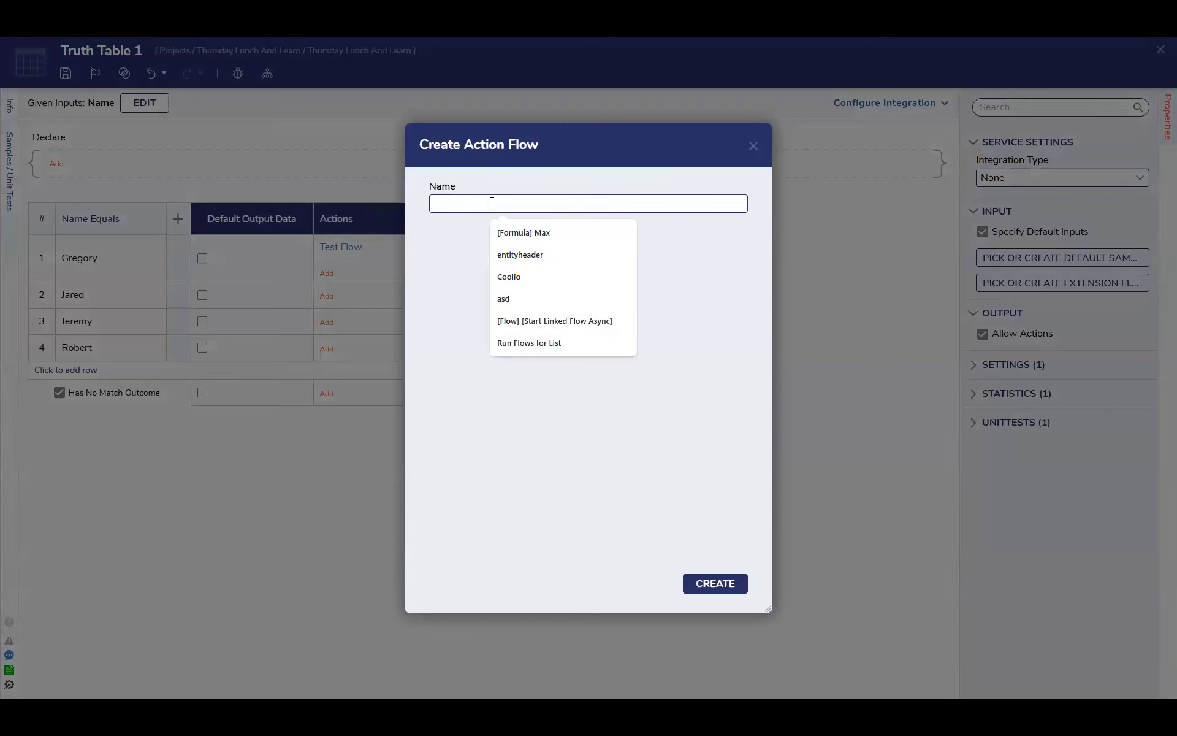
{"action": "type", "text": "Test 2 Flow"}
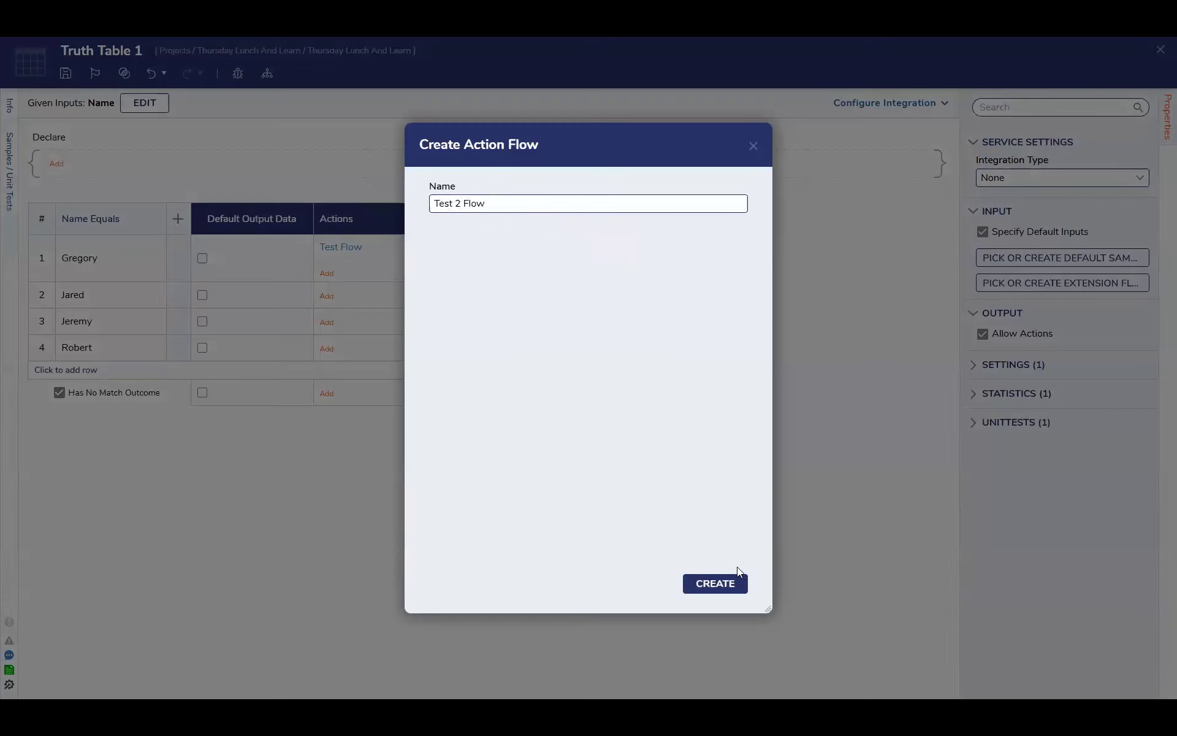
{"action": "left_click", "coordinate": [713, 584]}
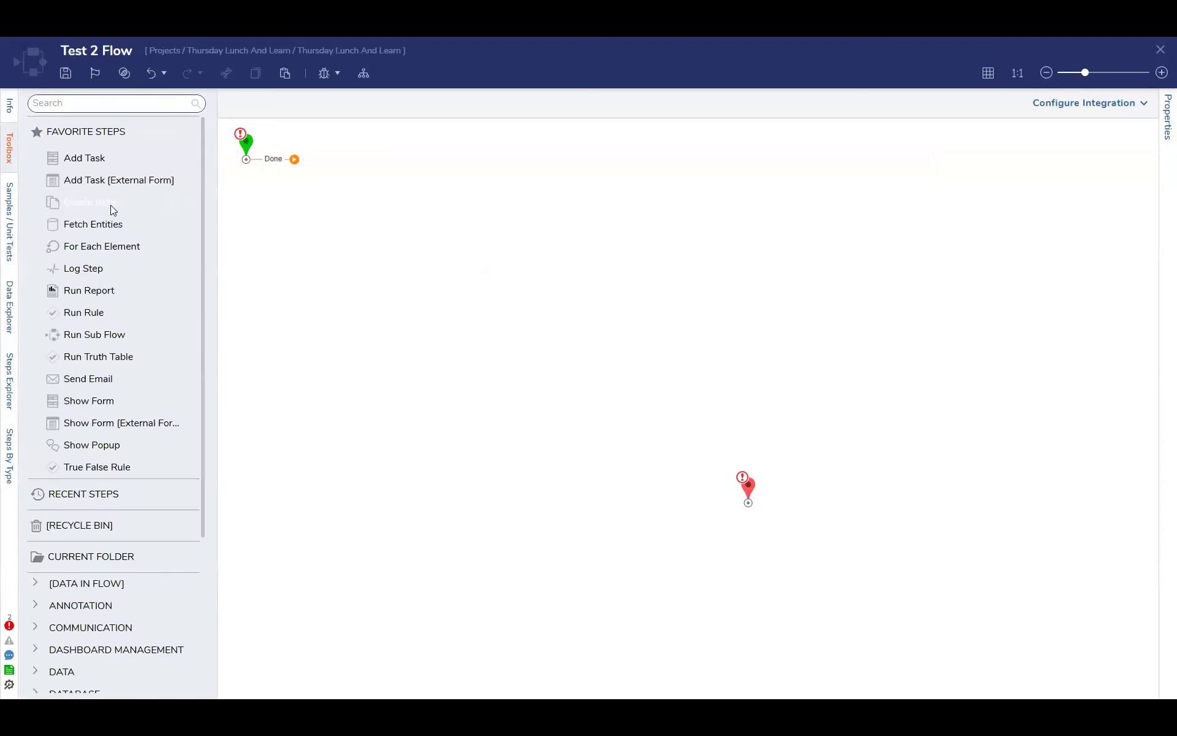
Add a Create Data step after the start, define its fields Name, Age as Int32, and Favorite color, and save the definitions
{"action": "left_click_drag", "start_coordinate": [385, 193], "coordinate": [374, 189]}
{"action": "left_click_drag", "start_coordinate": [294, 159], "coordinate": [359, 191]}
{"action": "left_click", "coordinate": [1094, 287]}
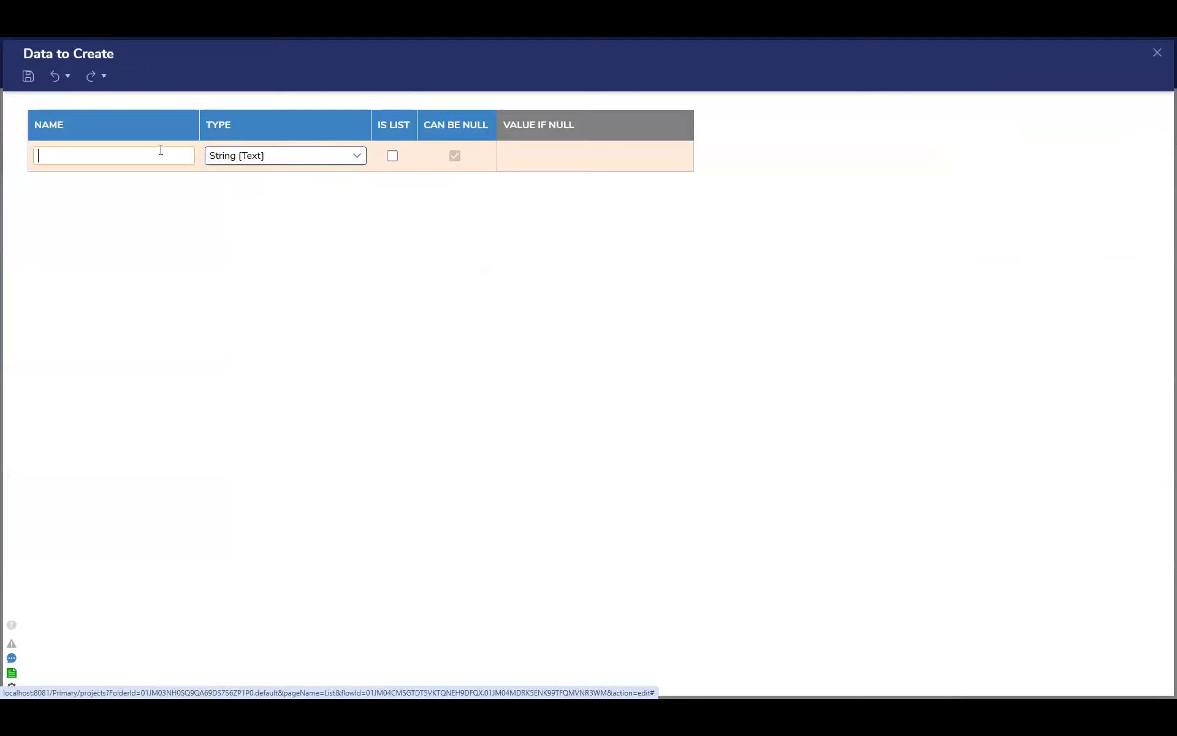
{"action": "type", "text": "Name"}
{"action": "left_click", "coordinate": [160, 188]}
{"action": "type", "text": "Age"}
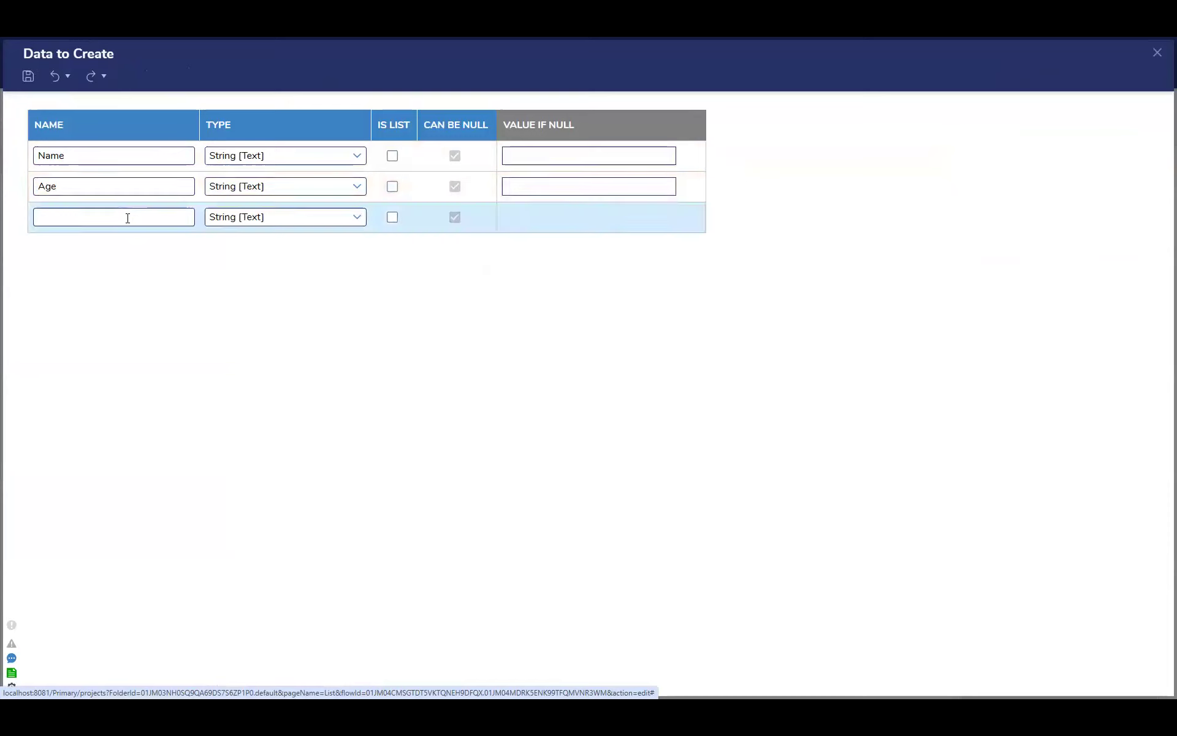
{"action": "left_click", "coordinate": [127, 218]}
{"action": "type", "text": "Favorite color"}
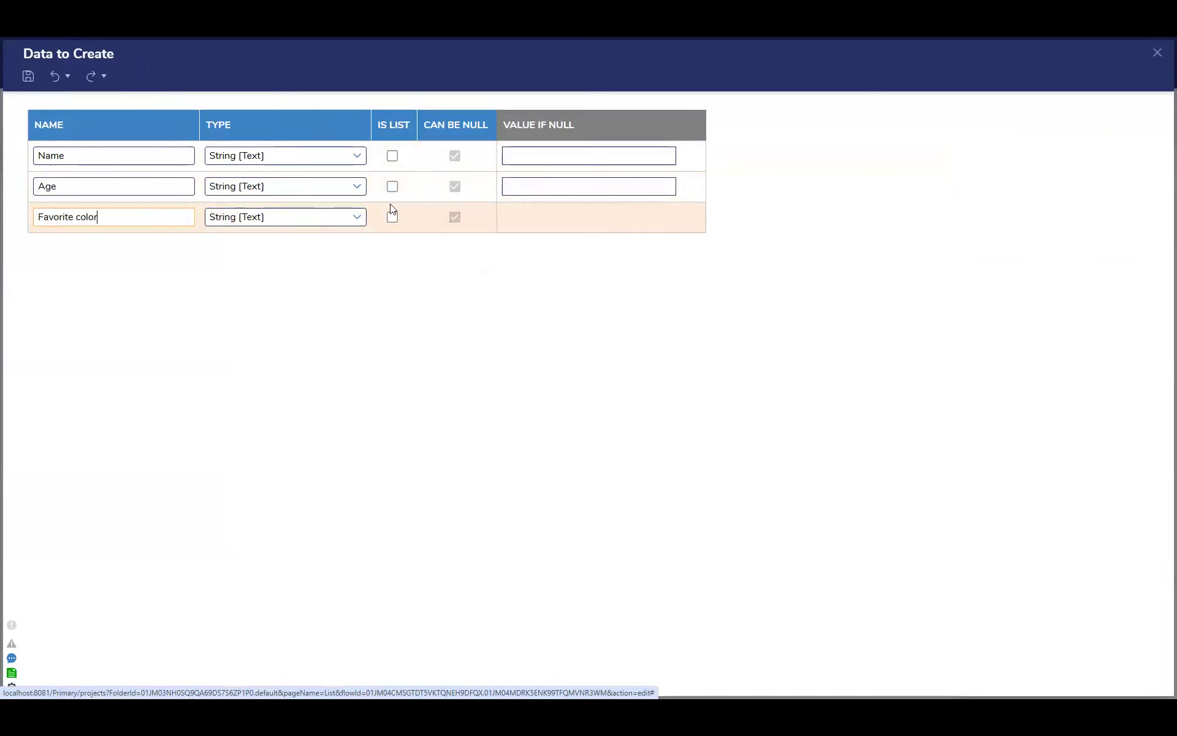
{"action": "left_click", "coordinate": [357, 186]}
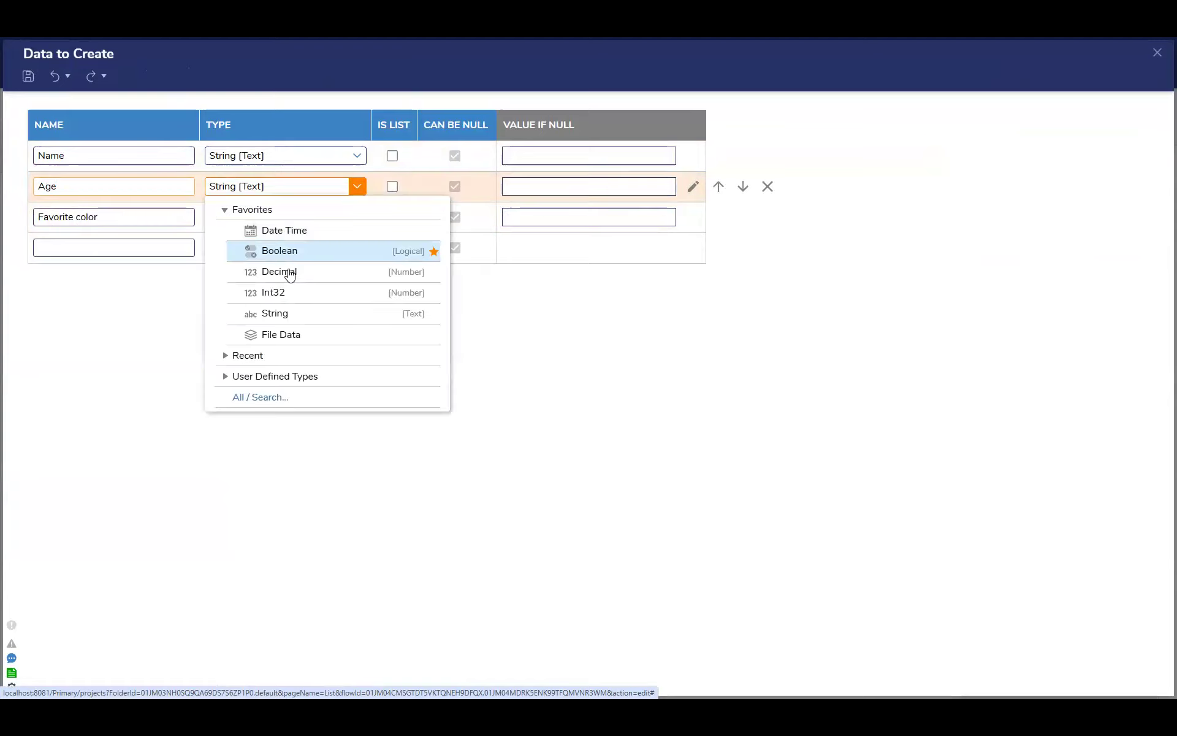
{"action": "key", "text": "Return"}
{"action": "left_click", "coordinate": [1157, 52]}
{"action": "left_click", "coordinate": [739, 402]}
Connect the Create Data step to the end step, and save and close Test 2 Flow, Truth Table 1, and Truth Table Flow
{"action": "left_click_drag", "start_coordinate": [439, 187], "coordinate": [748, 493]}
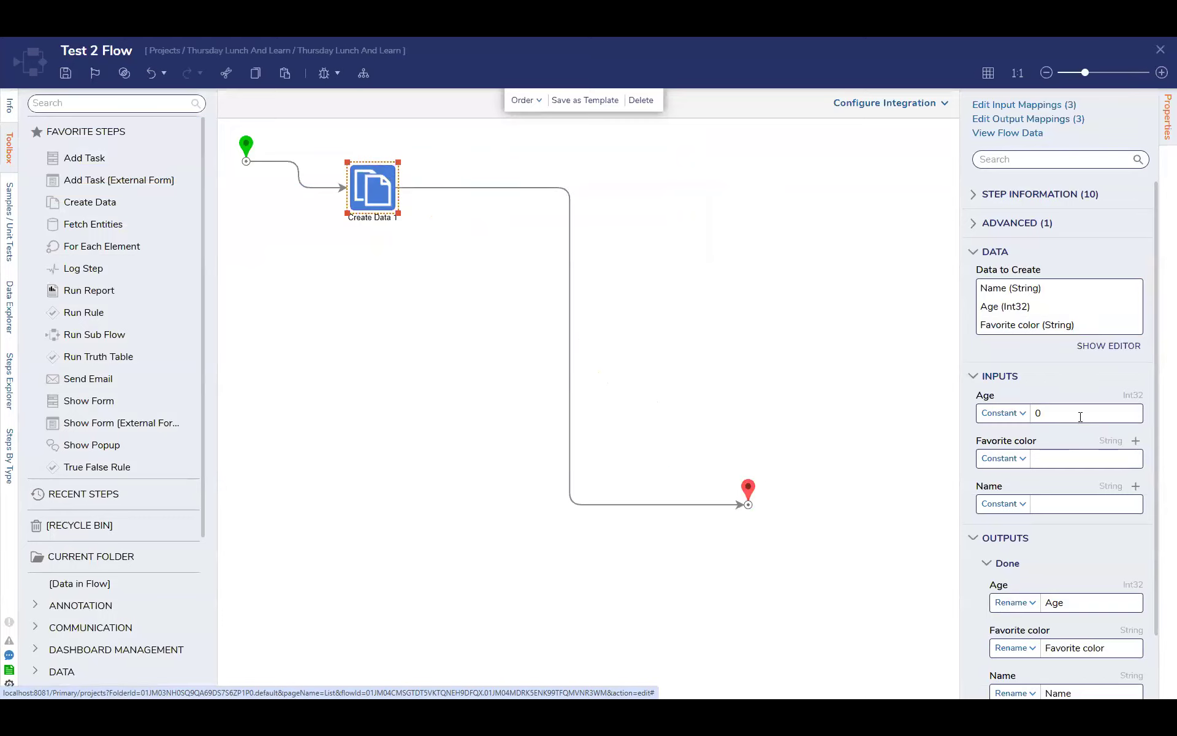
{"action": "left_click", "coordinate": [1161, 49]}
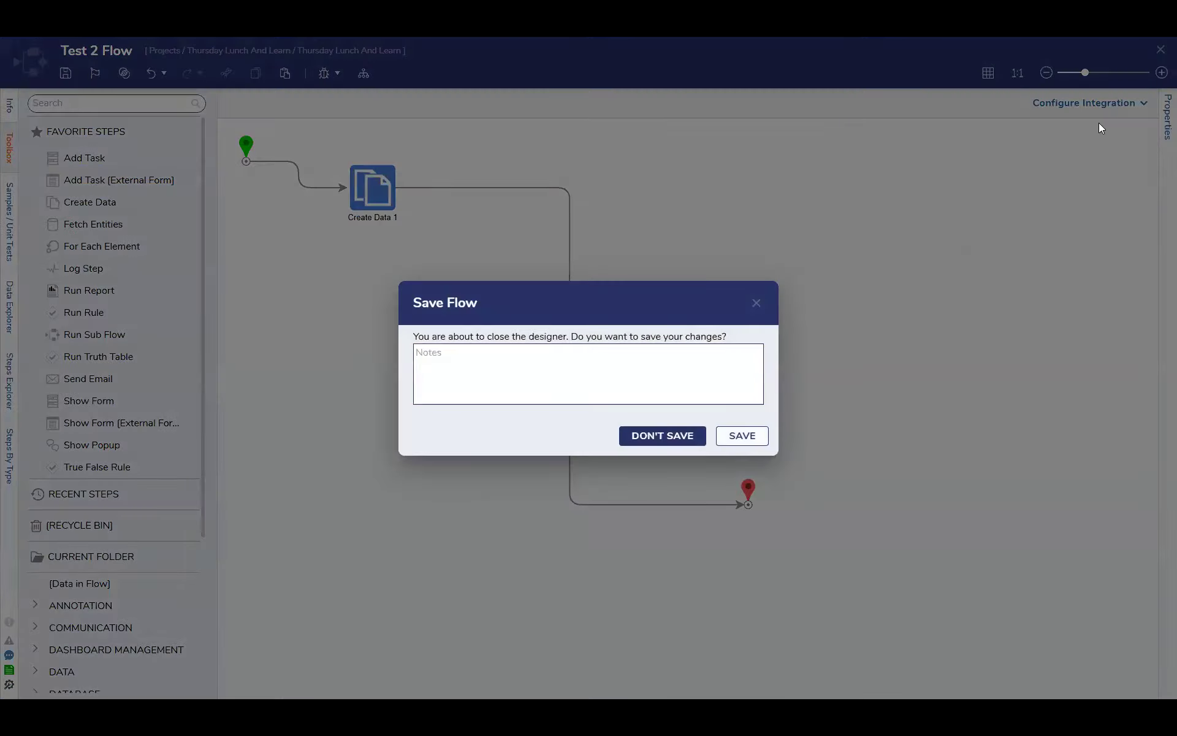
{"action": "left_click", "coordinate": [740, 437]}
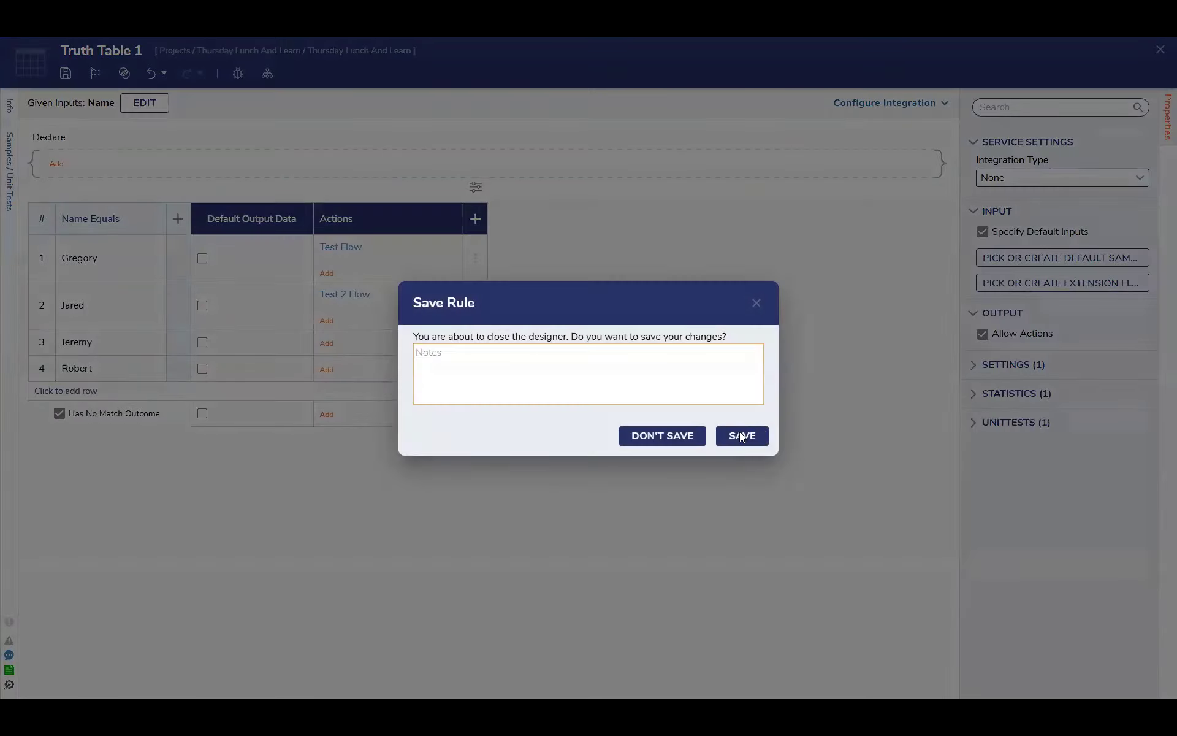
{"action": "left_click", "coordinate": [743, 436]}
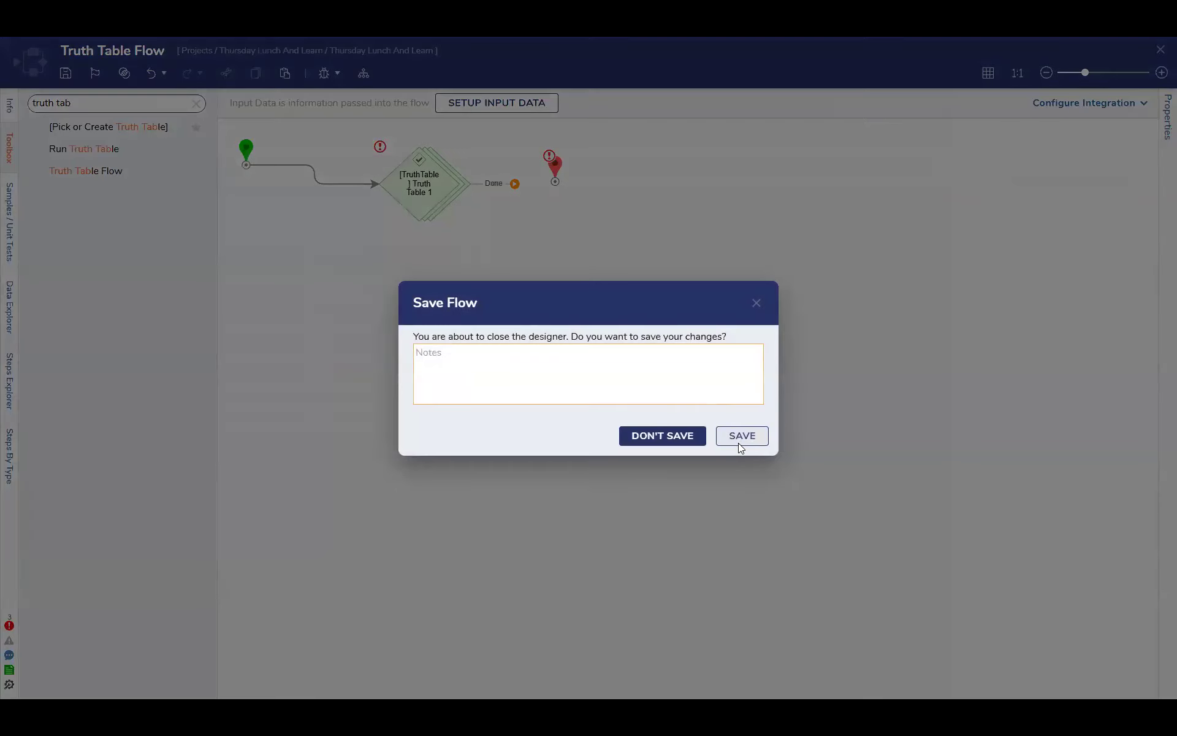
{"action": "left_click", "coordinate": [741, 437]}
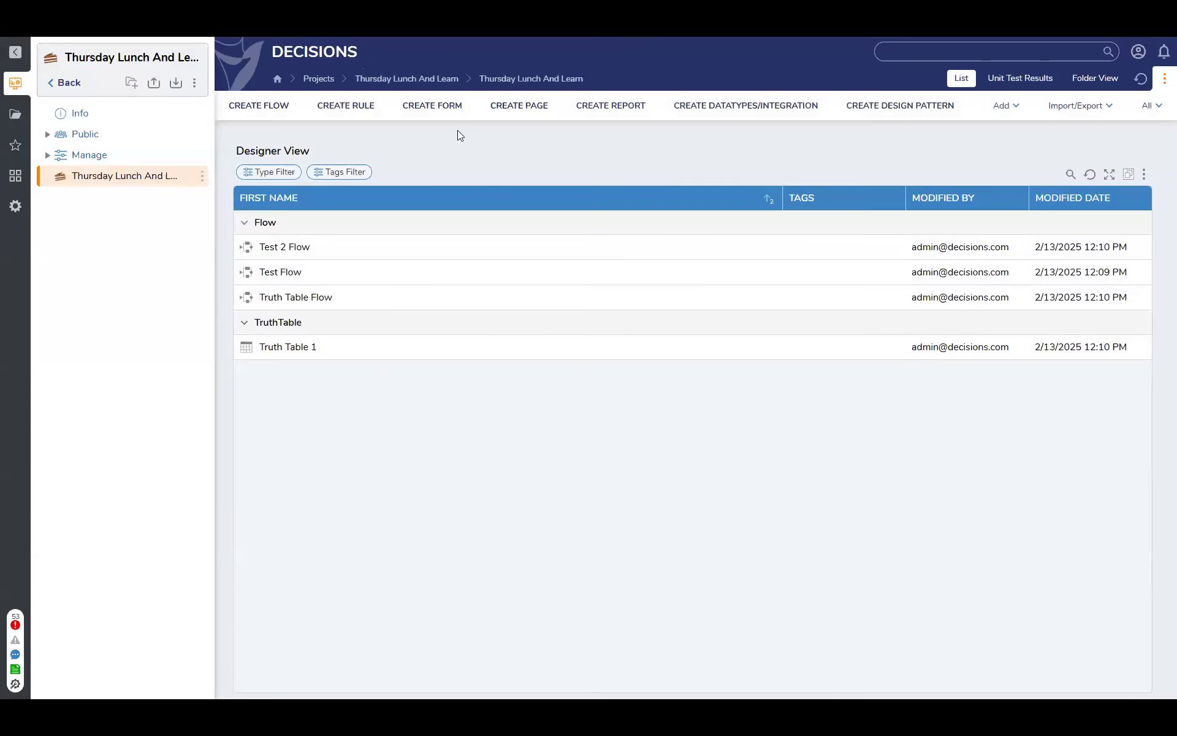
Start a new user-defined Database Structure in the project folder and name it TestData
{"action": "left_click", "coordinate": [811, 110]}
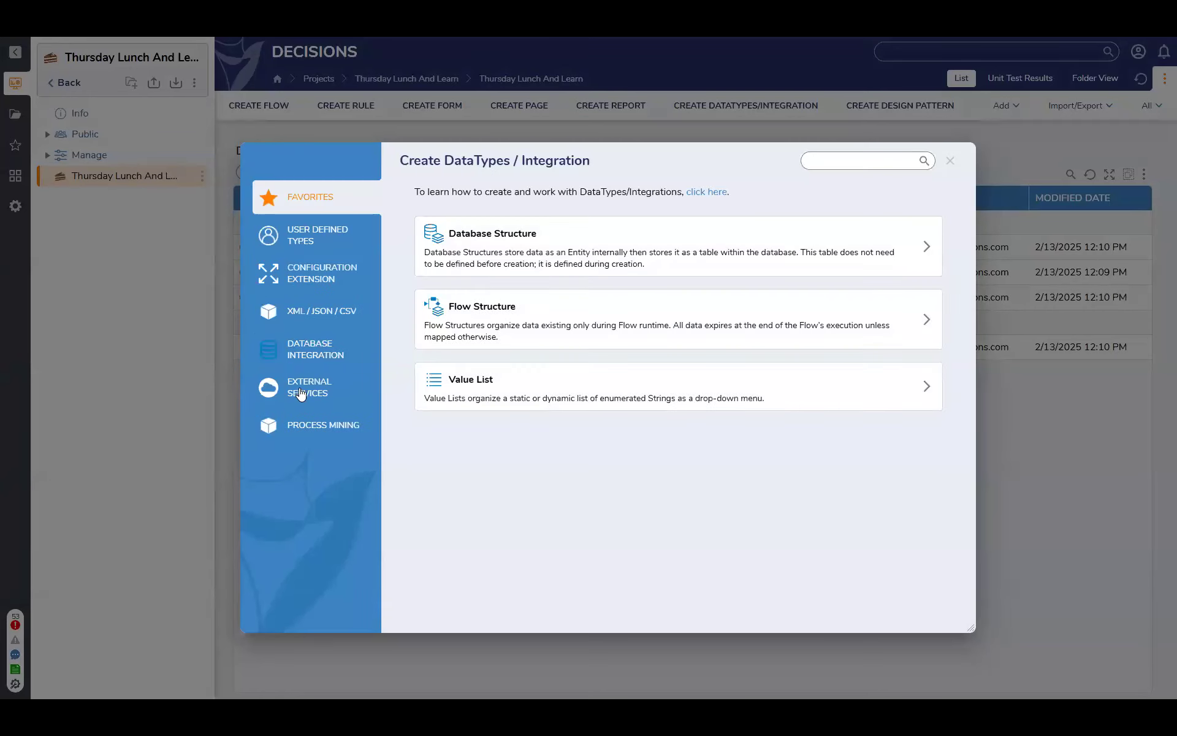
{"action": "left_click", "coordinate": [295, 228]}
{"action": "left_click", "coordinate": [543, 407]}
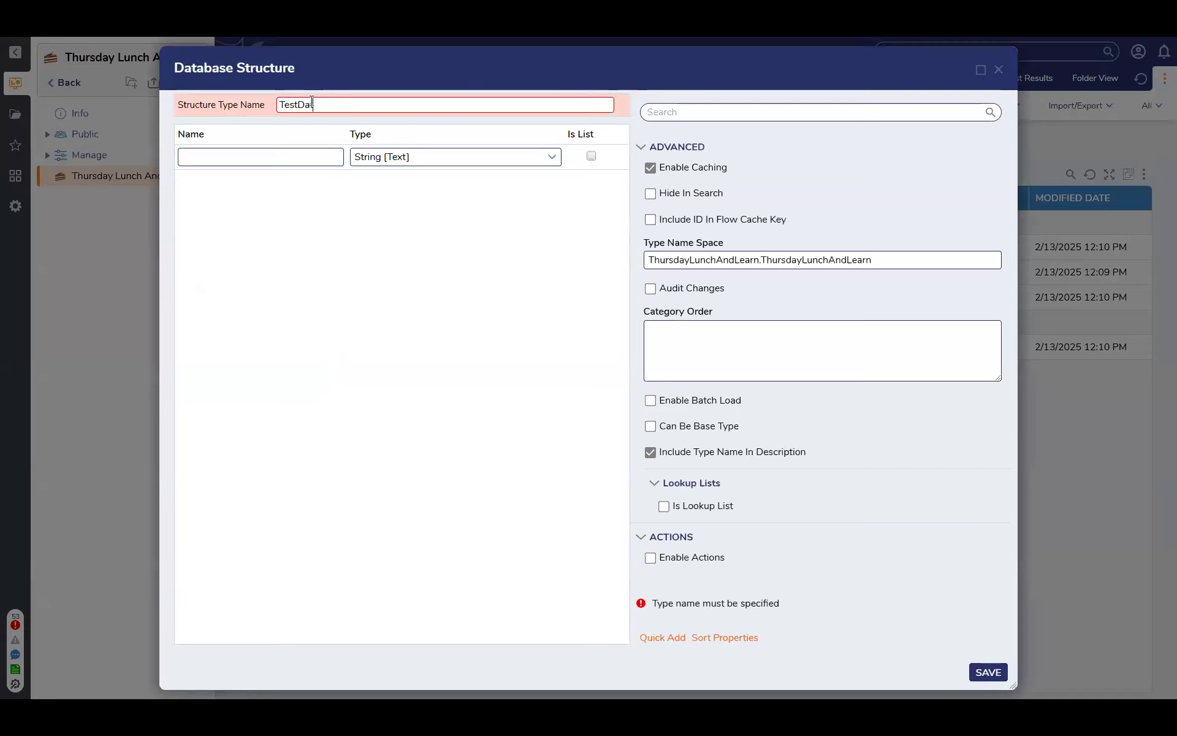
Add the fields Name, Age with type Int32, and Favorite Color to the TestData structure
{"action": "left_click", "coordinate": [260, 157]}
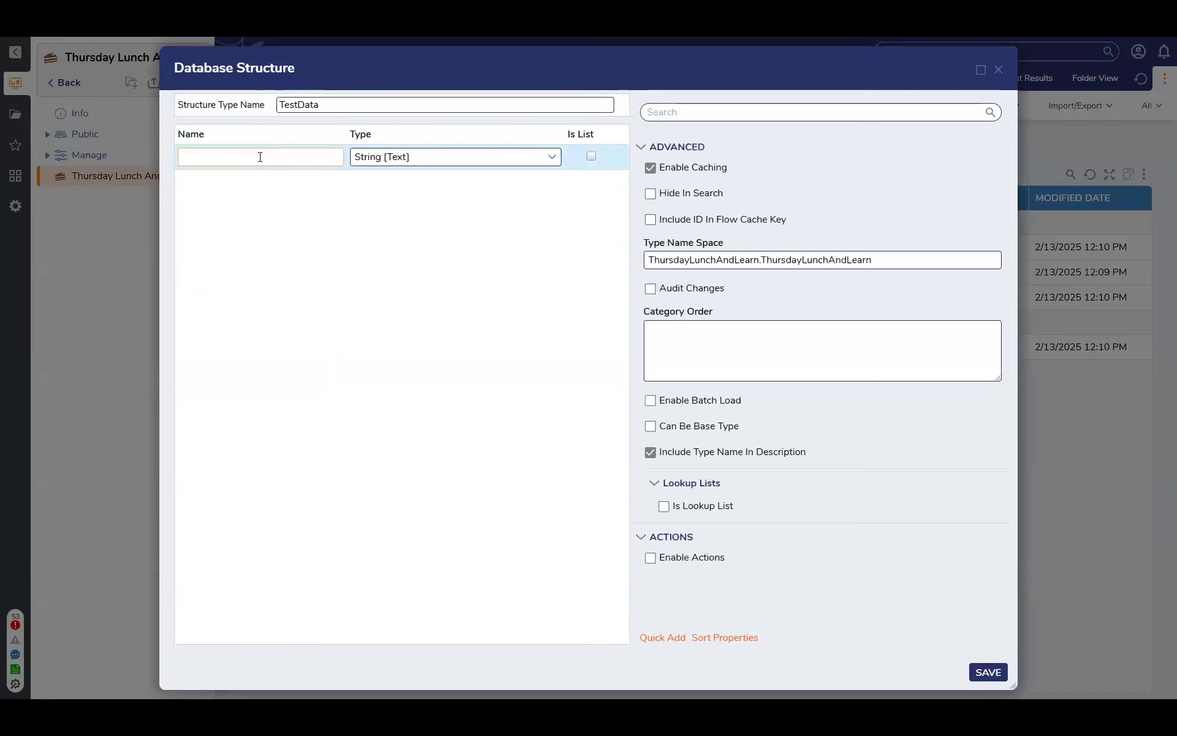
{"action": "type", "text": "Name"}
{"action": "left_click", "coordinate": [253, 182]}
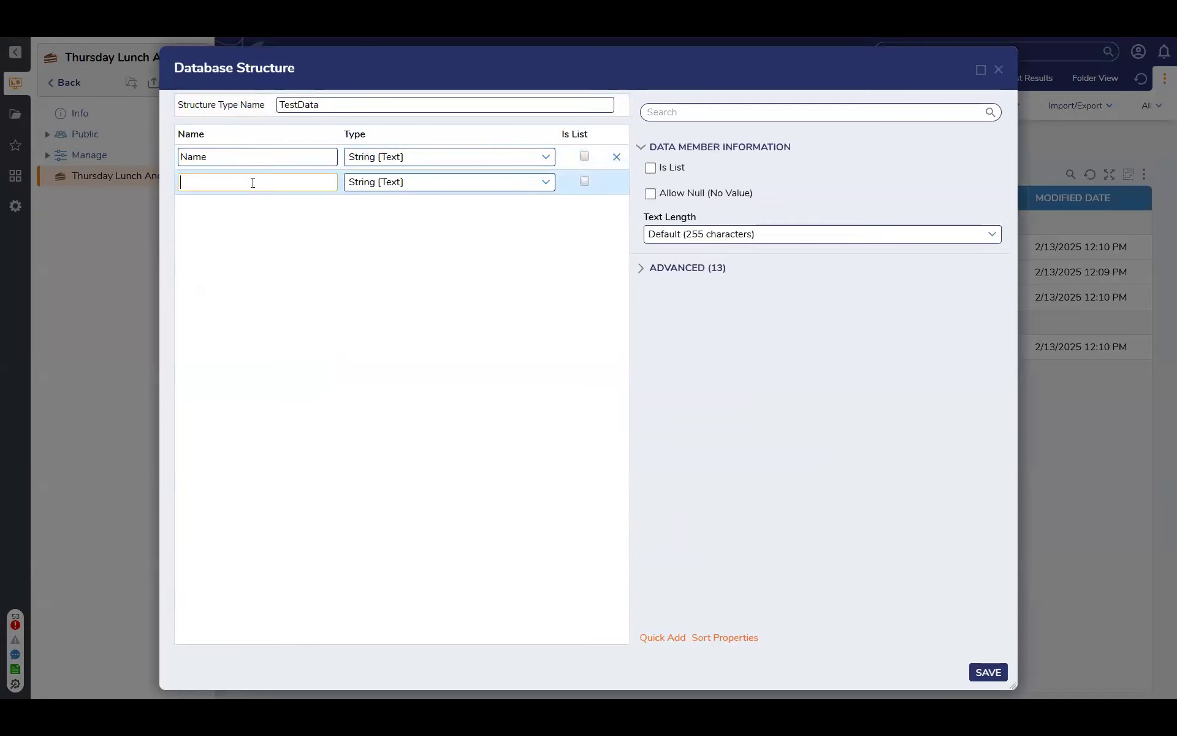
{"action": "left_click", "coordinate": [235, 209]}
{"action": "type", "text": "Favorite Color"}
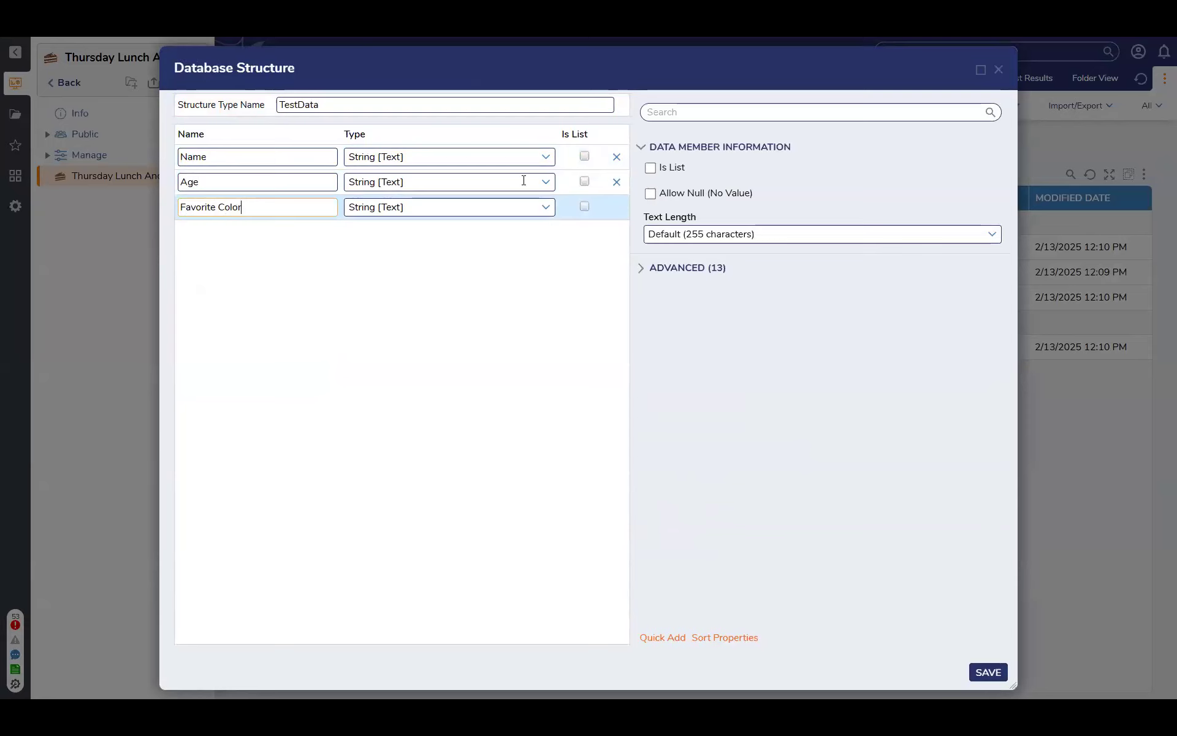
{"action": "left_click", "coordinate": [524, 181]}
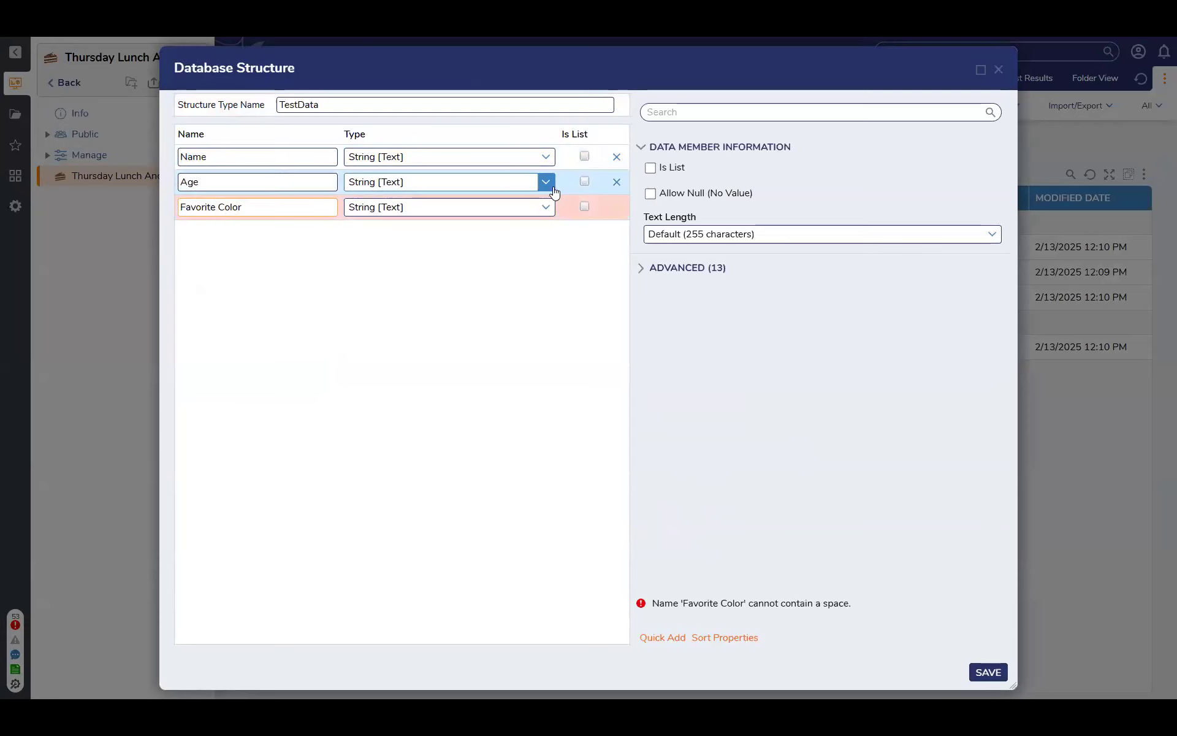
{"action": "left_click", "coordinate": [420, 289]}
Rename the structure's third field to FavoriteColor without a space, and save the TestData structure
{"action": "left_click", "coordinate": [988, 672]}
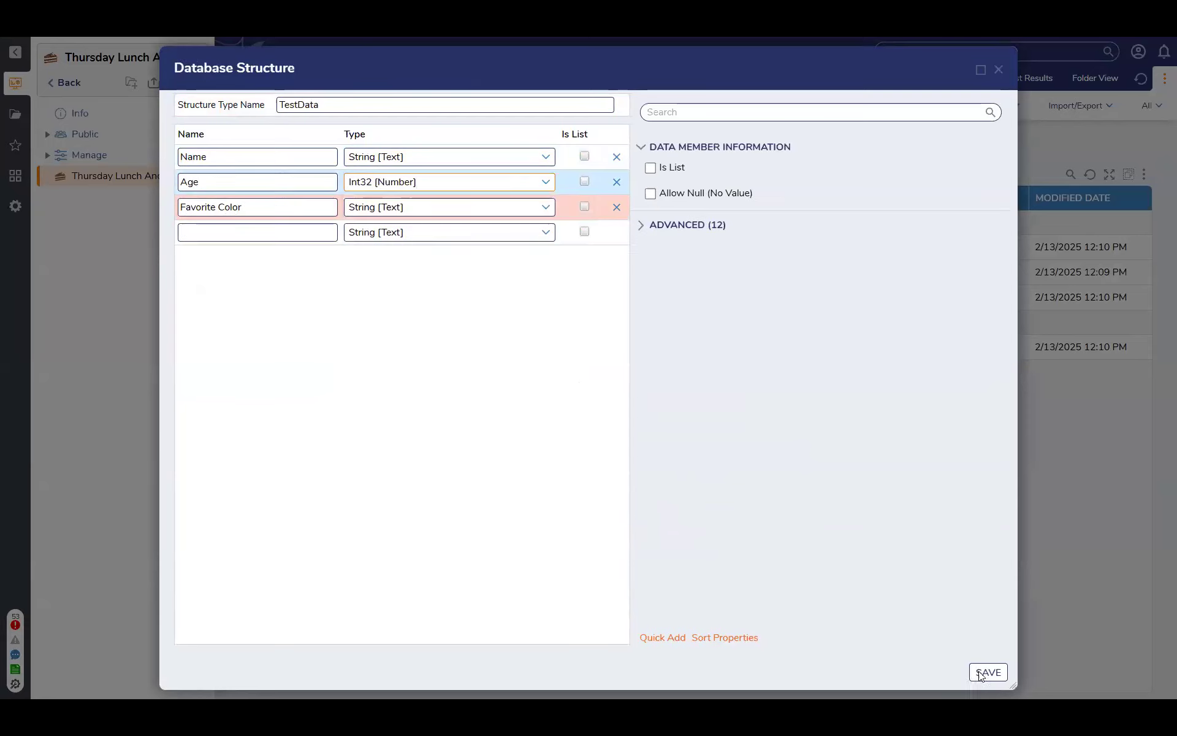
{"action": "key", "text": "Return"}
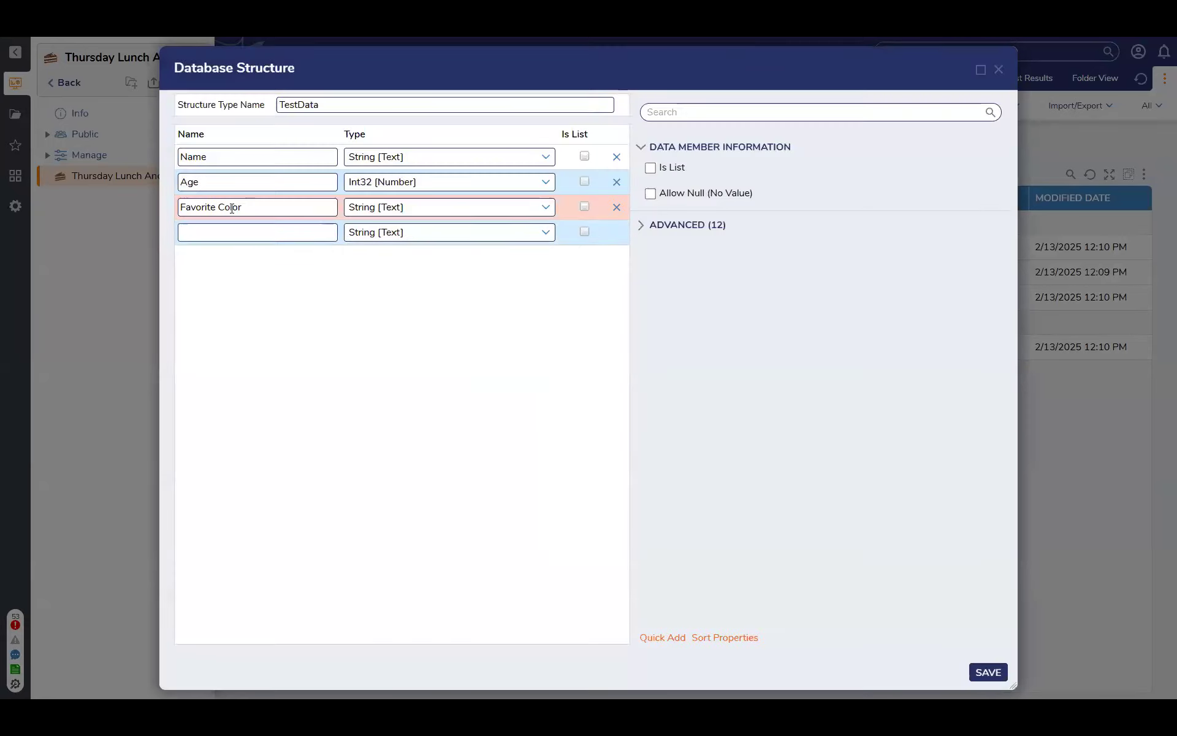
{"action": "left_click", "coordinate": [281, 233]}
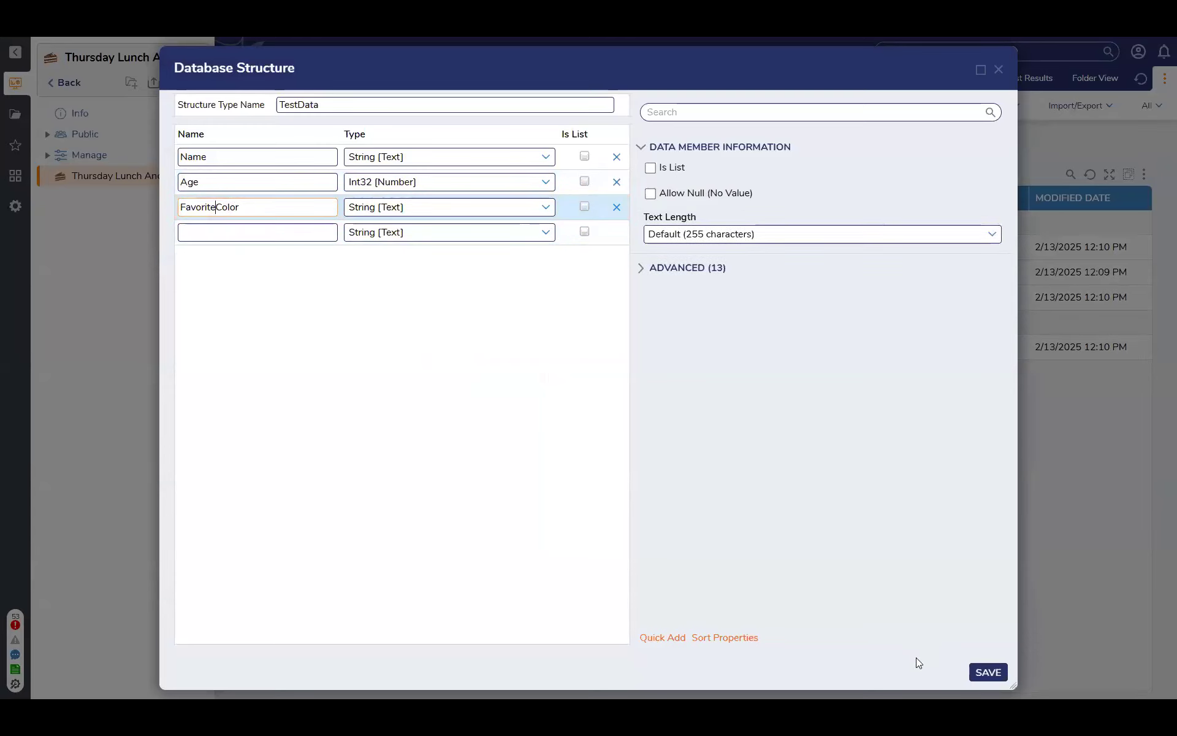
{"action": "left_click", "coordinate": [999, 672]}
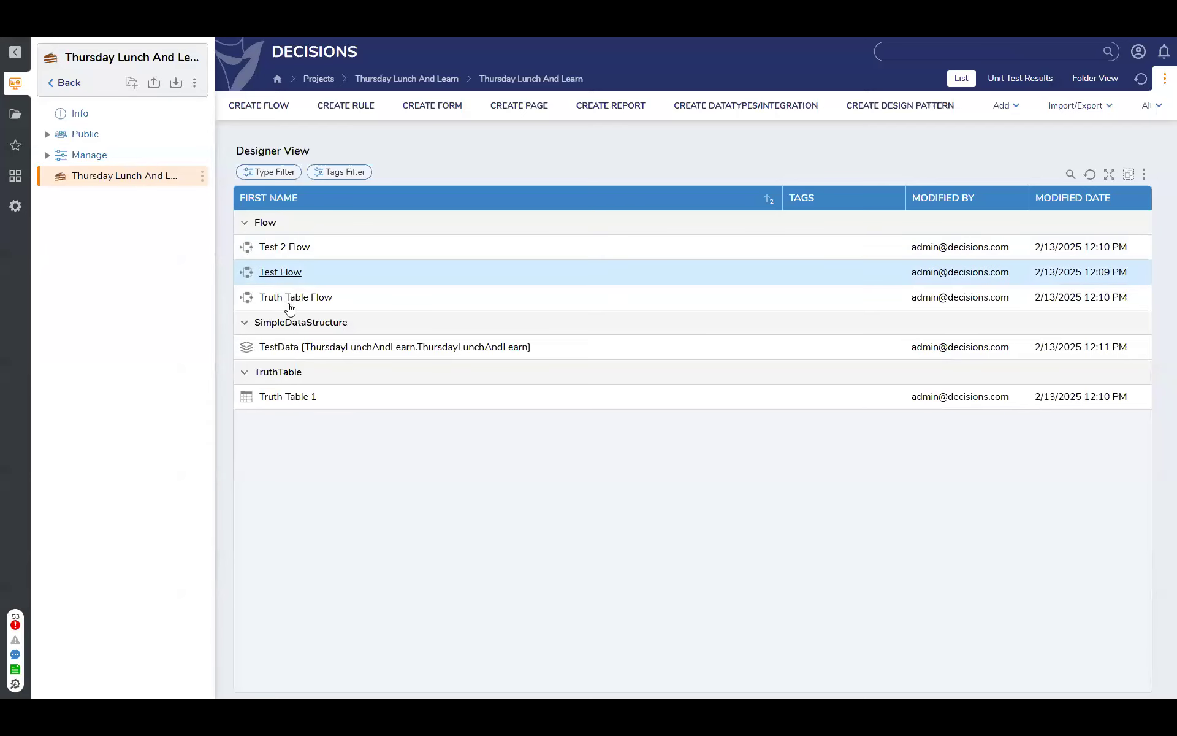
Open Truth Table Flow and connect the truth table step's Done path to the end step
{"action": "left_click", "coordinate": [290, 298]}
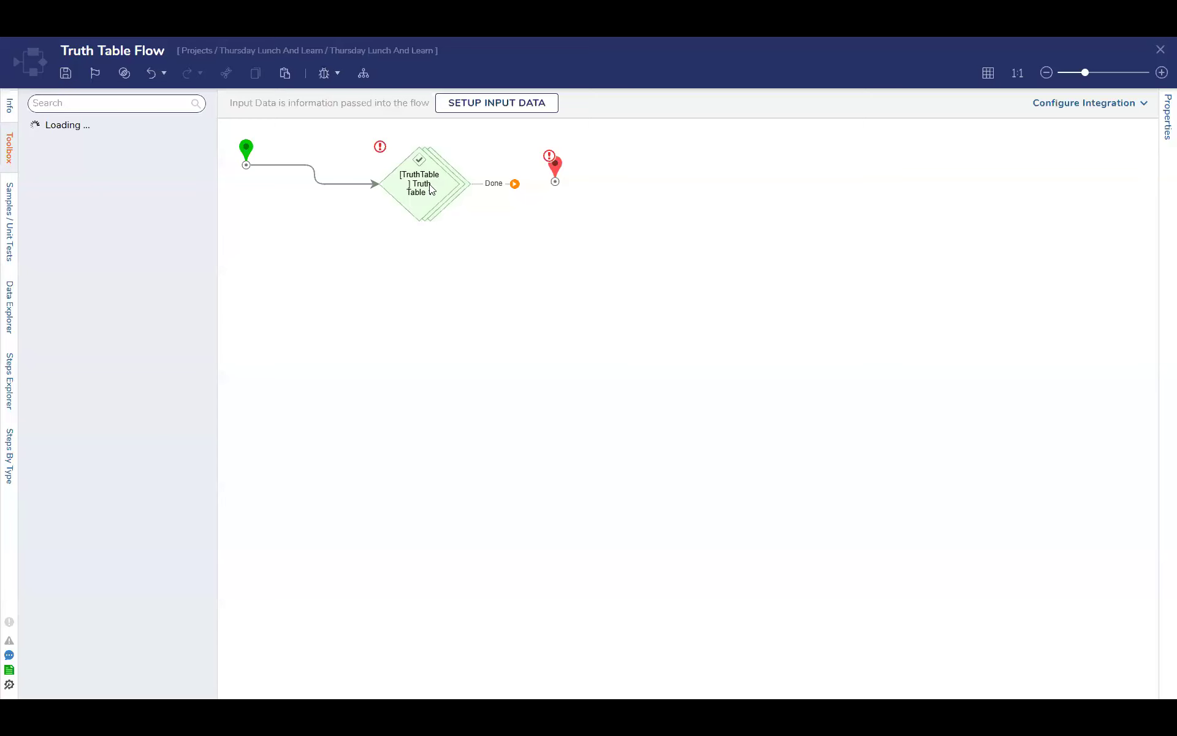
{"action": "left_click_drag", "start_coordinate": [515, 184], "coordinate": [555, 173]}
Define a String input named Name for Truth Table Flow and save the input data
{"action": "left_click", "coordinate": [472, 102]}
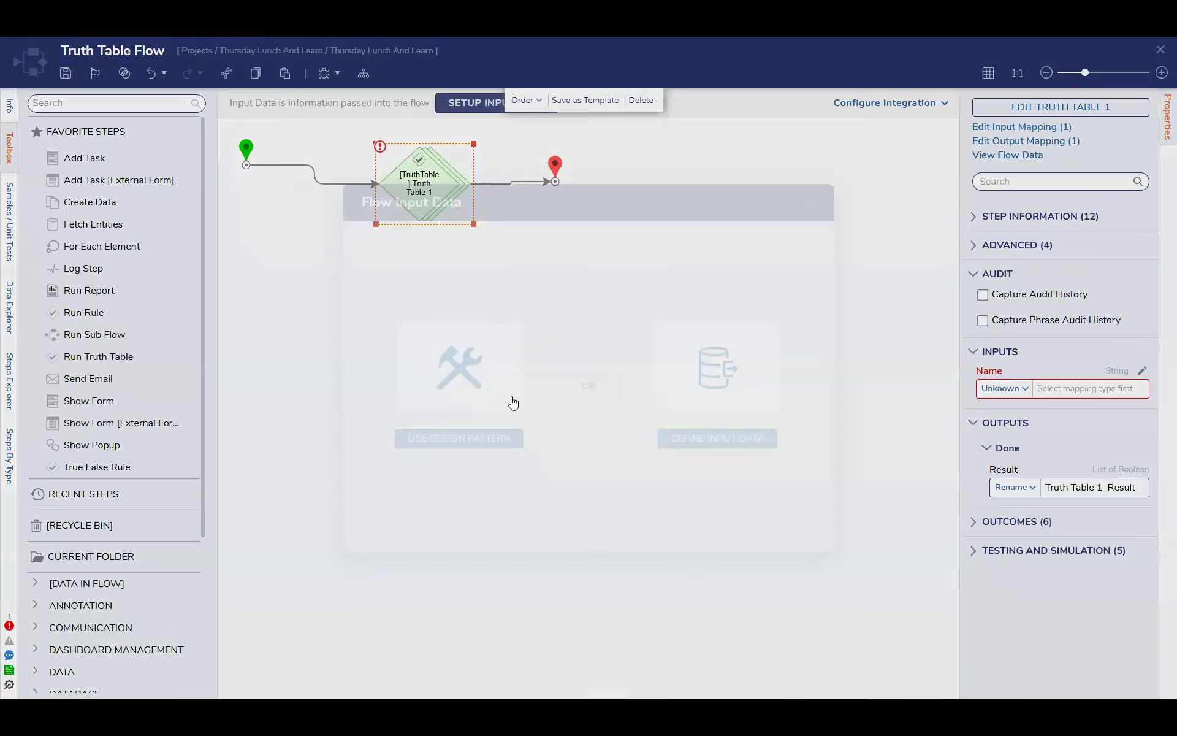
{"action": "left_click", "coordinate": [705, 439]}
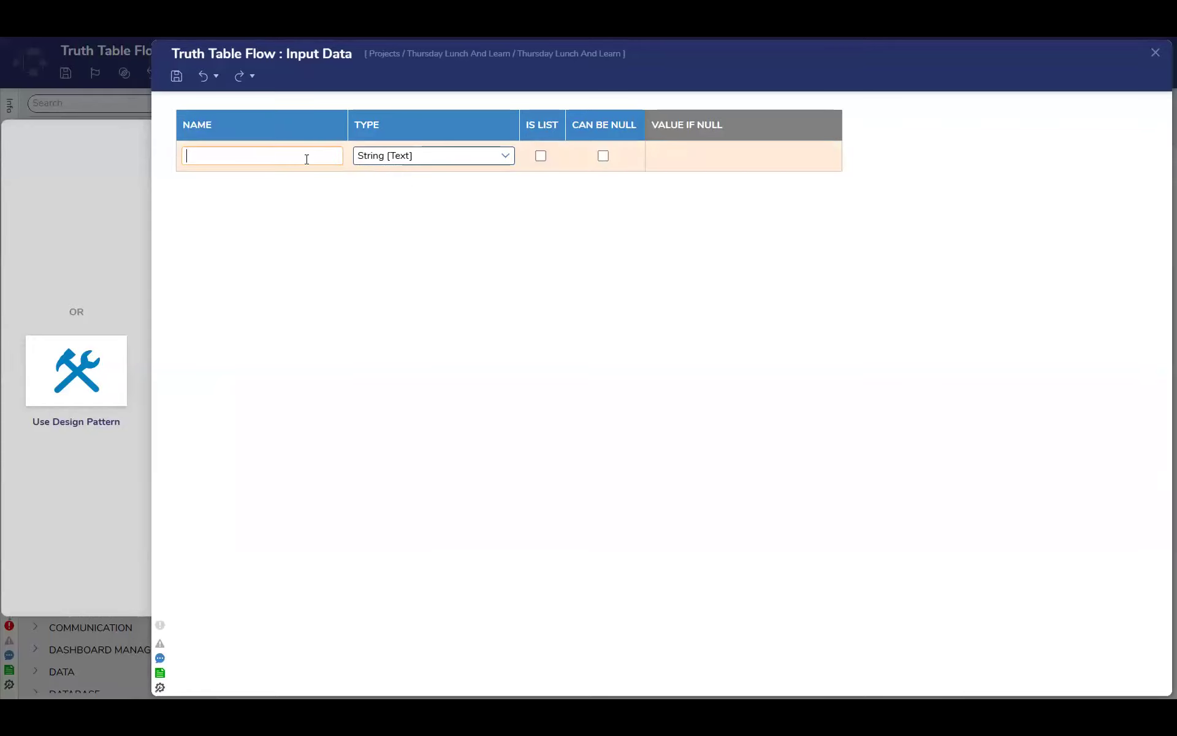
{"action": "type", "text": "Name"}
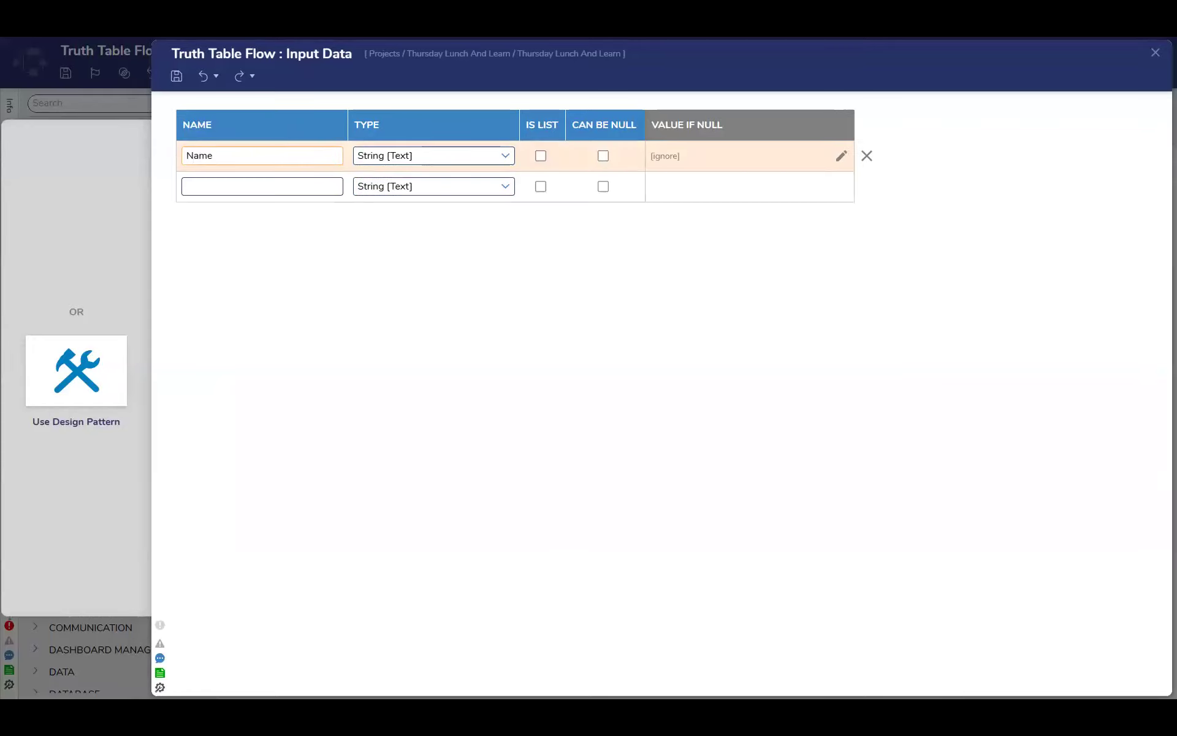
{"action": "left_click", "coordinate": [1156, 53]}
{"action": "left_click", "coordinate": [743, 399]}
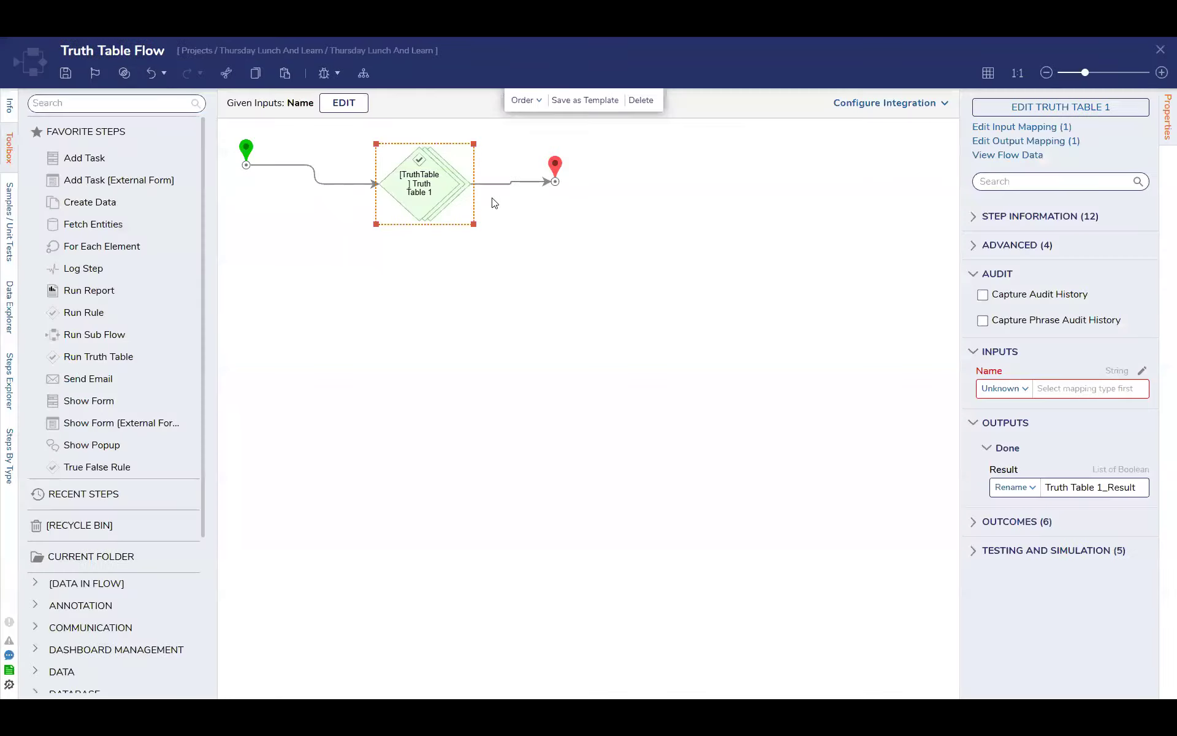
Map the truth table step's Name input to the flow data value Name
{"action": "left_click", "coordinate": [1005, 390]}
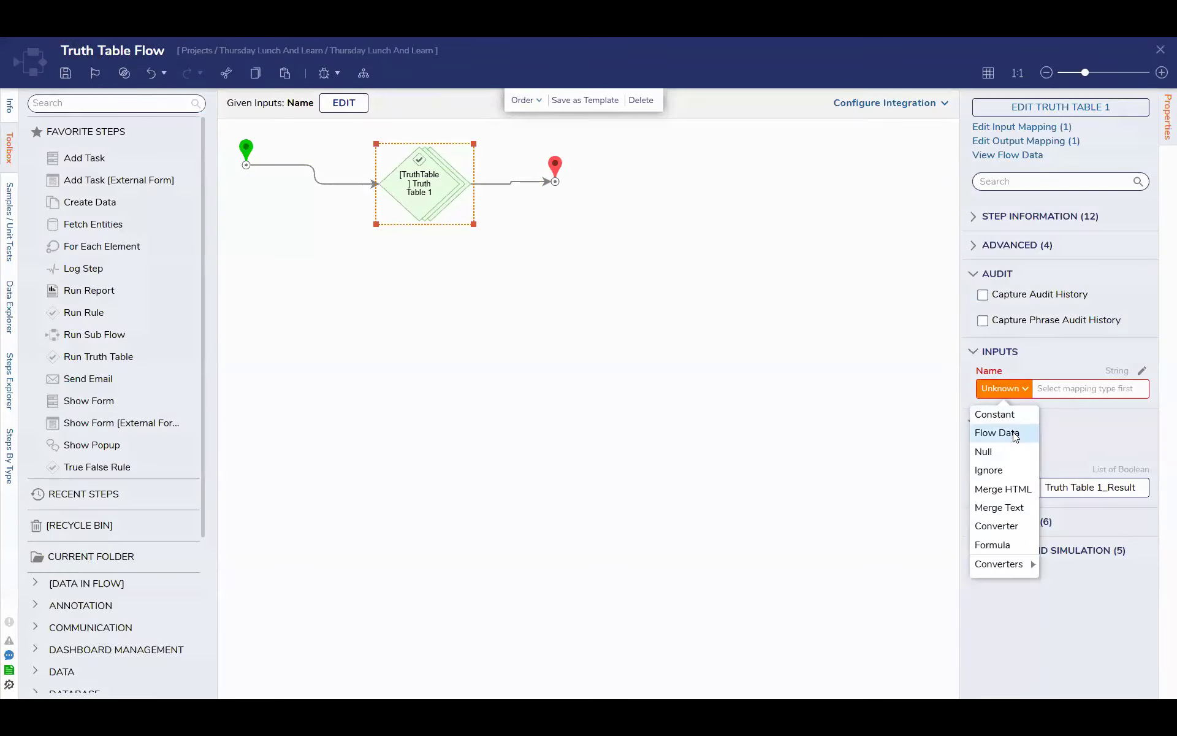
{"action": "left_click", "coordinate": [1008, 431]}
{"action": "left_click", "coordinate": [472, 265]}
{"action": "left_click", "coordinate": [855, 630]}
Open Truth Table 1 for editing and open the Test Flow action of its first row in the flow designer
{"action": "left_click", "coordinate": [1070, 110]}
{"action": "mouse_move", "coordinate": [361, 250]}
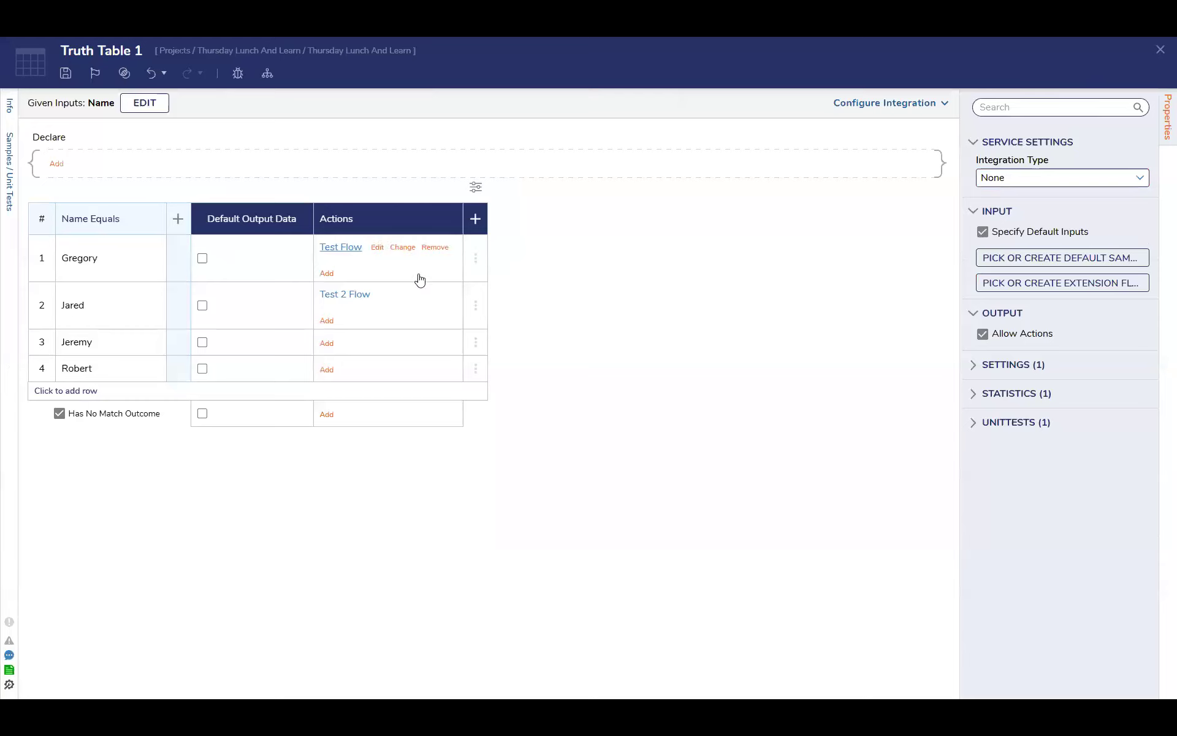
{"action": "left_click", "coordinate": [398, 273]}
{"action": "left_click", "coordinate": [585, 355]}
{"action": "mouse_move", "coordinate": [358, 253]}
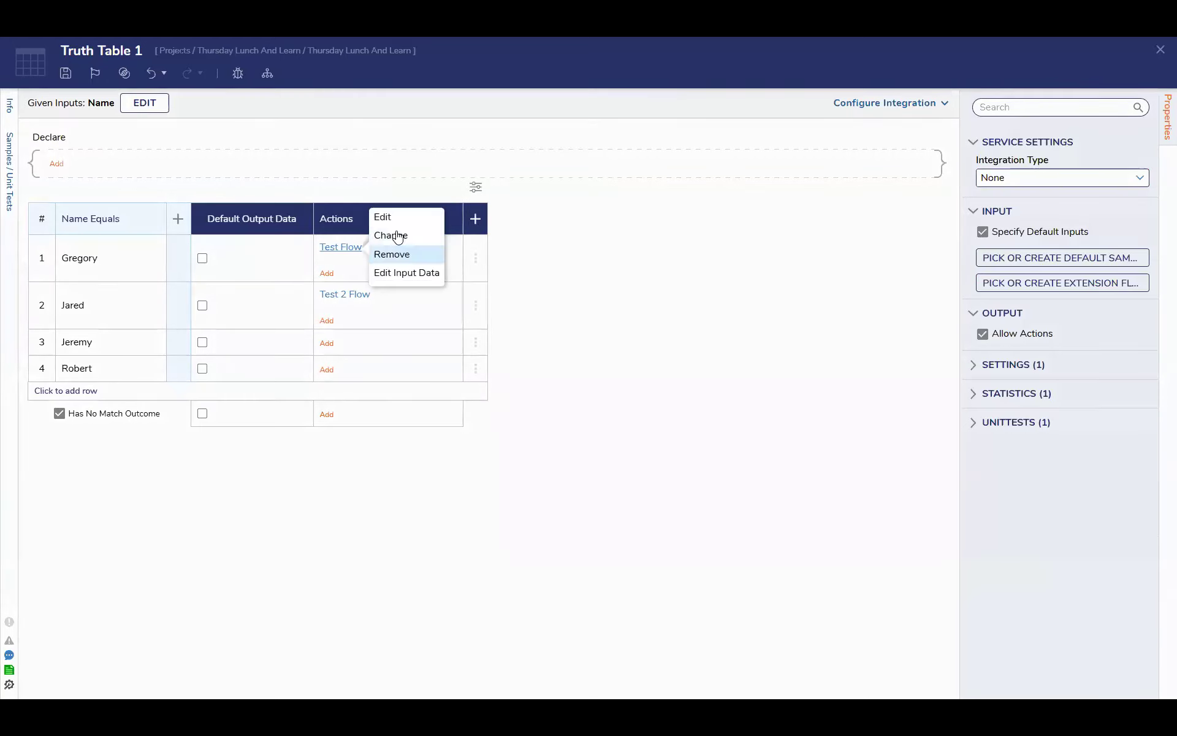
{"action": "left_click", "coordinate": [396, 218]}
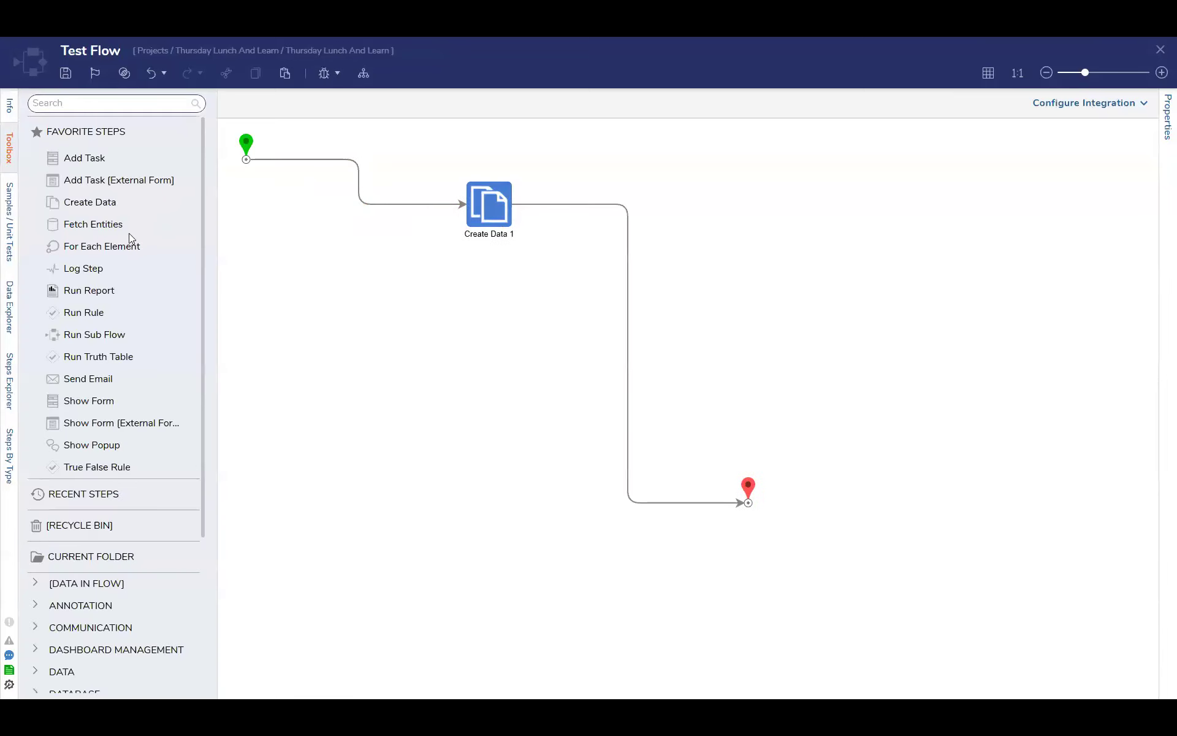
Insert the TestData database structure's Create TestData step between Create Data 1 and the end step
{"action": "scroll", "coordinate": [130, 552], "scroll_direction": "down", "scroll_amount": 3}
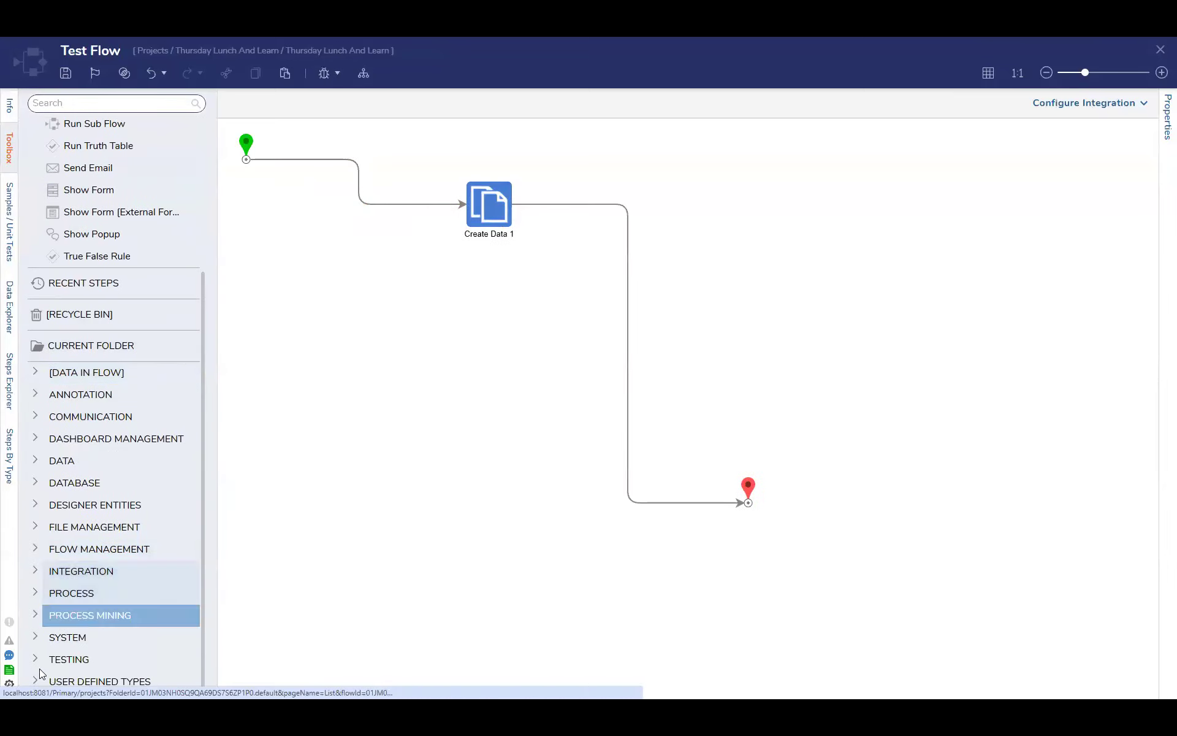
{"action": "left_click", "coordinate": [92, 678]}
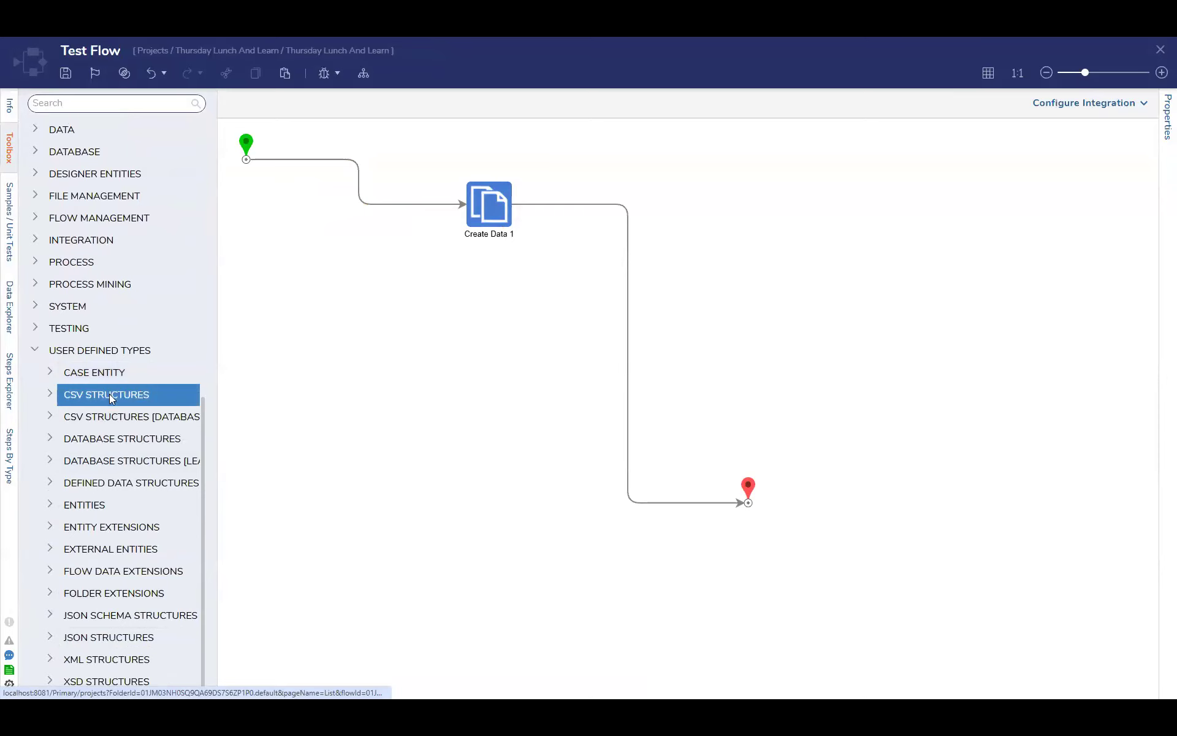
{"action": "left_click", "coordinate": [51, 439]}
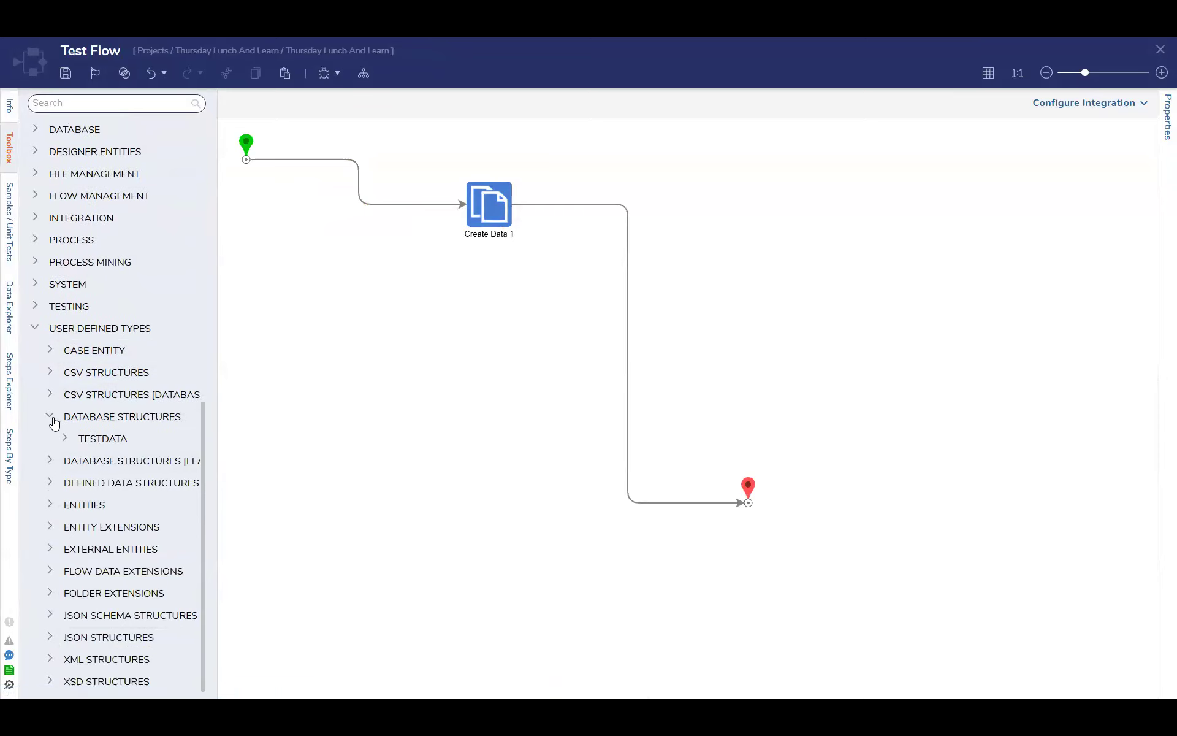
{"action": "left_click", "coordinate": [64, 438]}
{"action": "left_click_drag", "start_coordinate": [132, 307], "coordinate": [656, 242]}
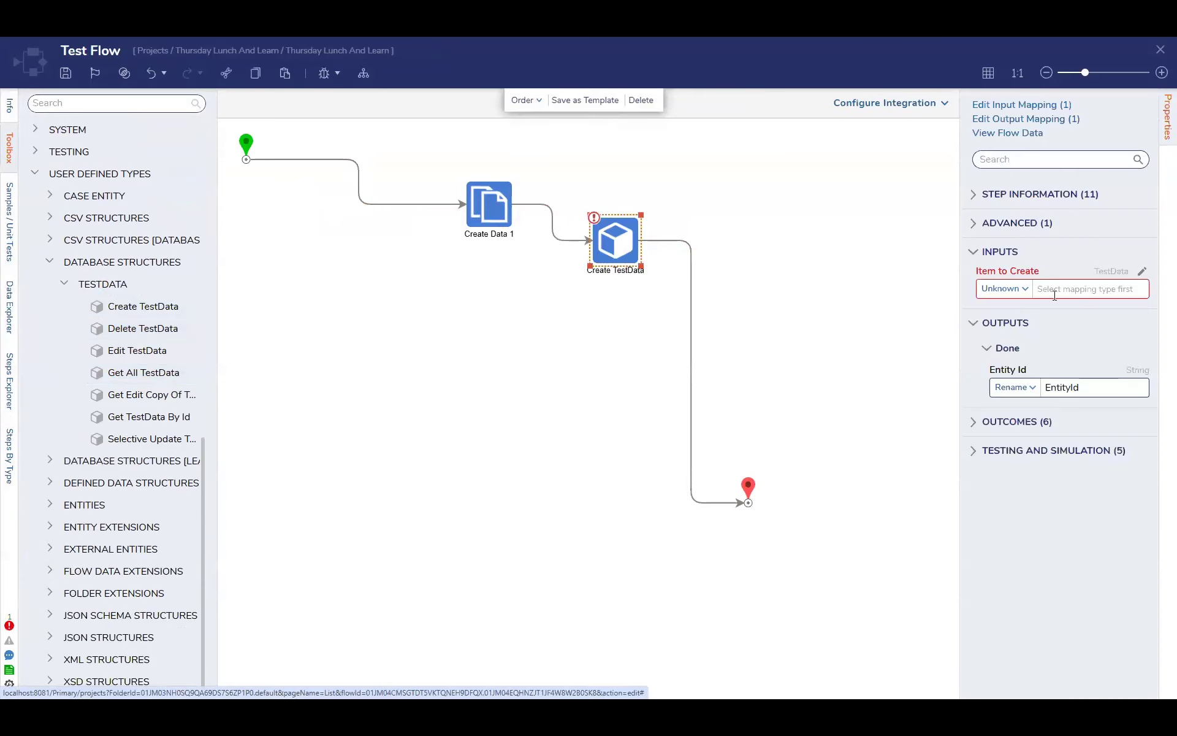
Set the Create TestData step's Item to Create to Build Data and map its Age field to the flow data Age
{"action": "left_click", "coordinate": [1020, 291]}
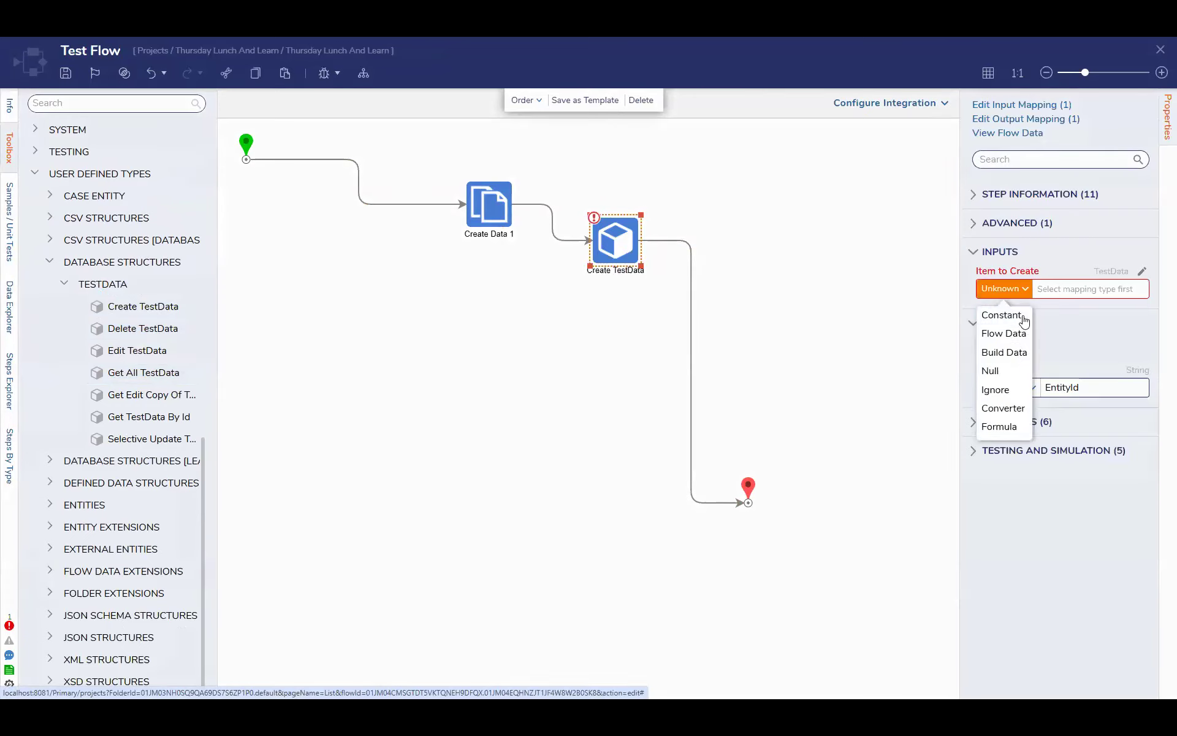
{"action": "left_click", "coordinate": [1036, 351]}
{"action": "left_click", "coordinate": [1009, 460]}
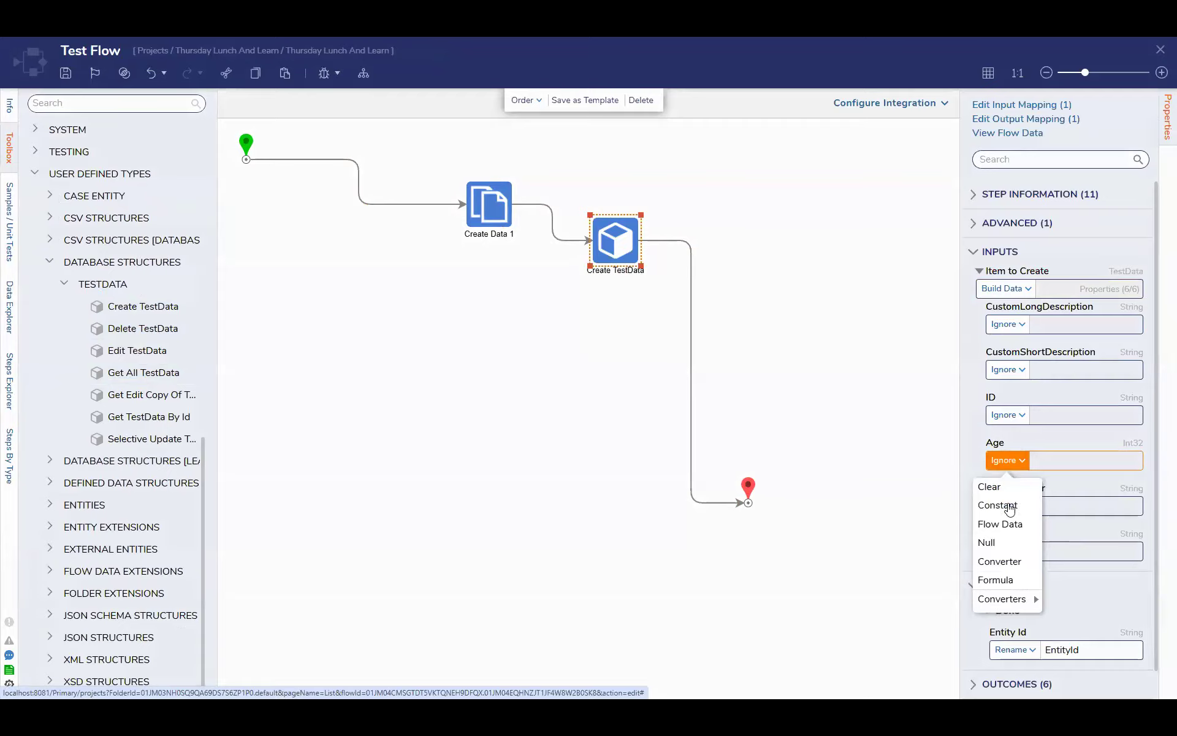
{"action": "left_click", "coordinate": [1004, 523]}
{"action": "left_click", "coordinate": [377, 293]}
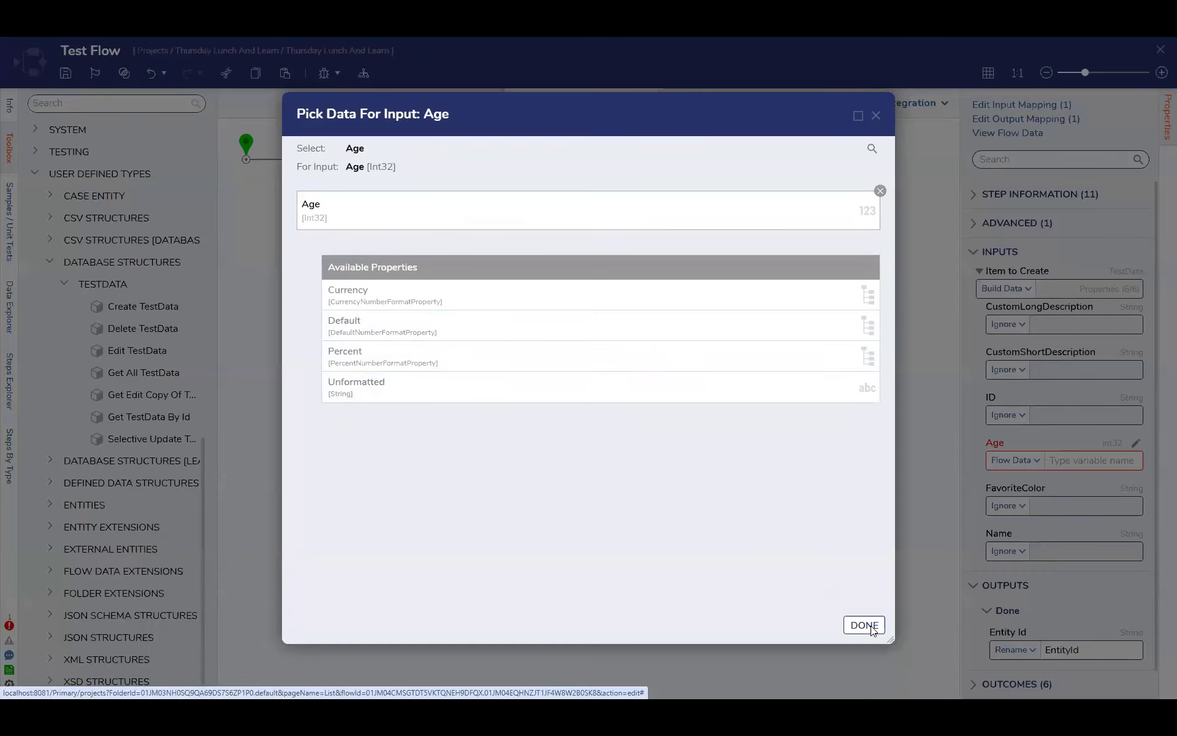
{"action": "left_click", "coordinate": [865, 625]}
Map the item's FavoriteColor field to the flow data Favorite color and its Name field to the flow data Name
{"action": "left_click", "coordinate": [1022, 509]}
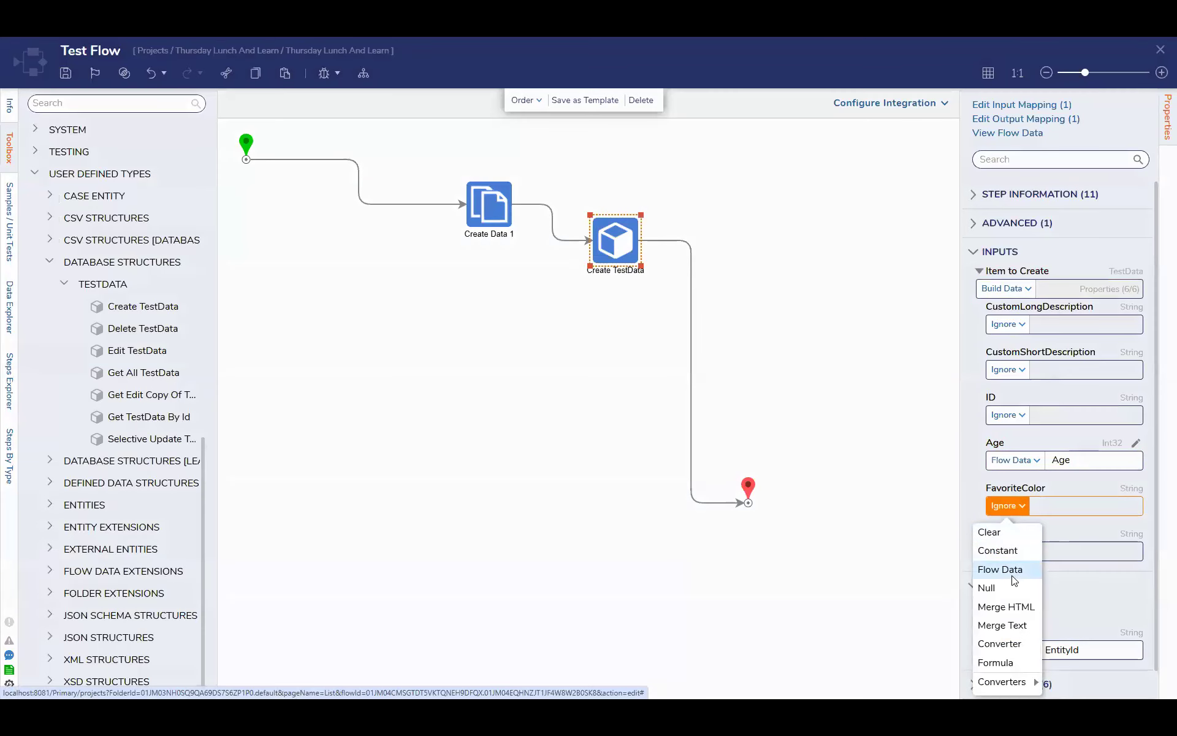
{"action": "left_click", "coordinate": [1004, 569]}
{"action": "left_click", "coordinate": [864, 625]}
{"action": "left_click", "coordinate": [1007, 550]}
{"action": "left_click", "coordinate": [1001, 568]}
{"action": "left_click", "coordinate": [394, 276]}
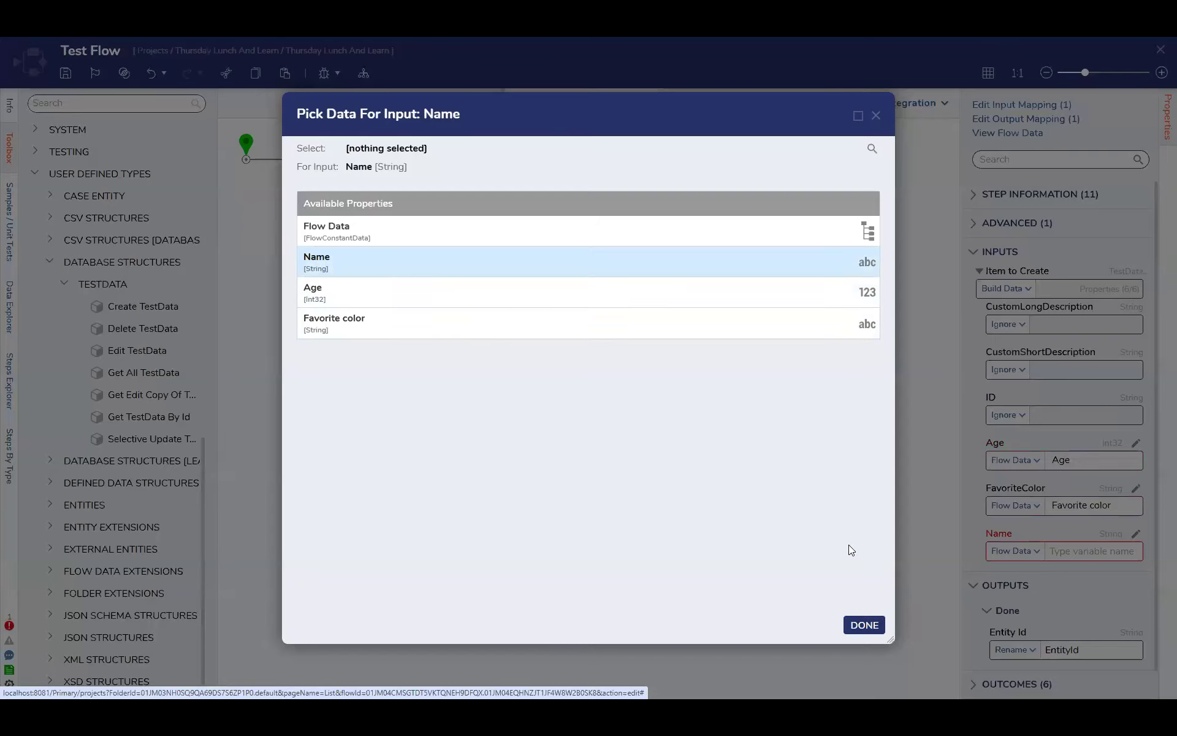
{"action": "left_click", "coordinate": [864, 625]}
Save and close Test Flow, and close Truth Table 1 with its changes saved
{"action": "left_click", "coordinate": [897, 546]}
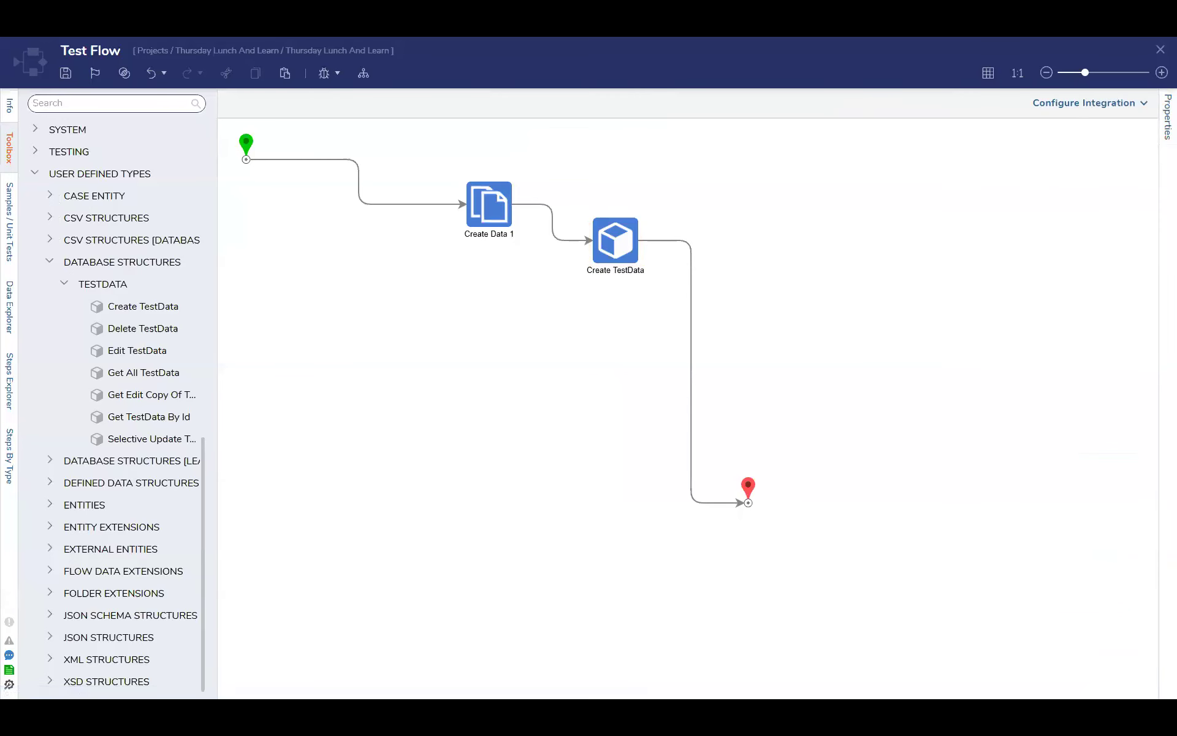
{"action": "left_click", "coordinate": [65, 73]}
{"action": "left_click", "coordinate": [742, 429]}
{"action": "left_click", "coordinate": [615, 241]}
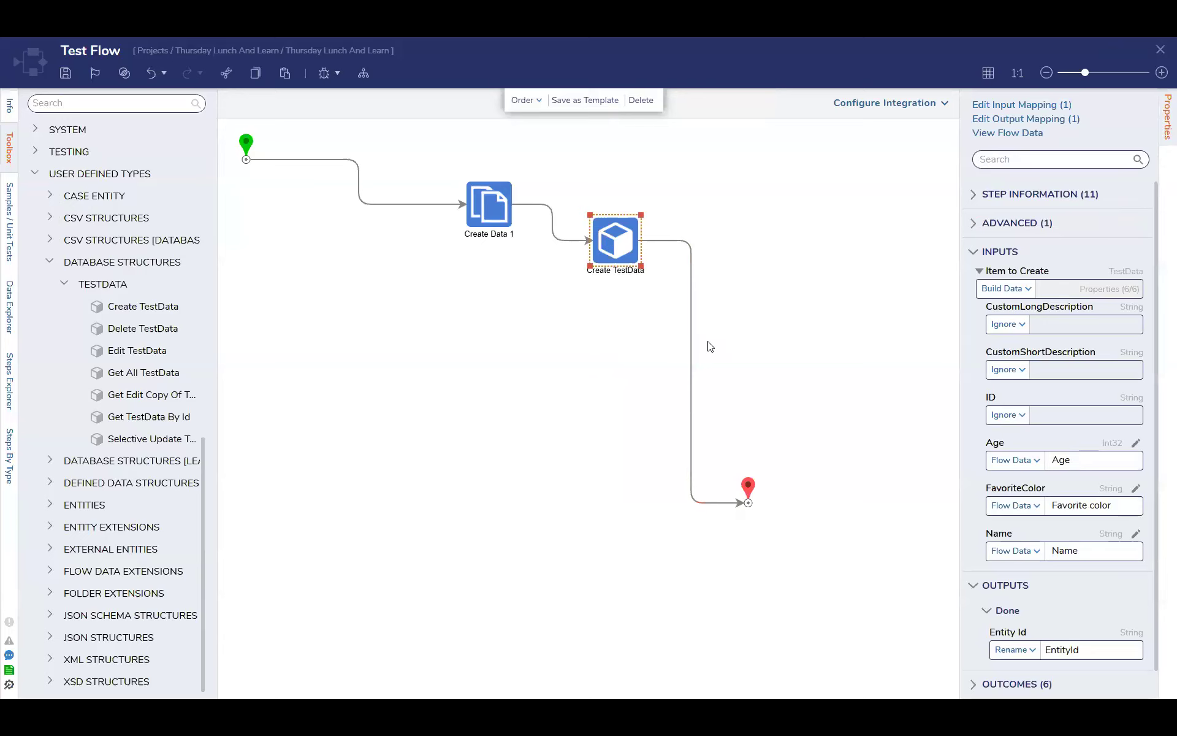
{"action": "left_click", "coordinate": [1160, 50]}
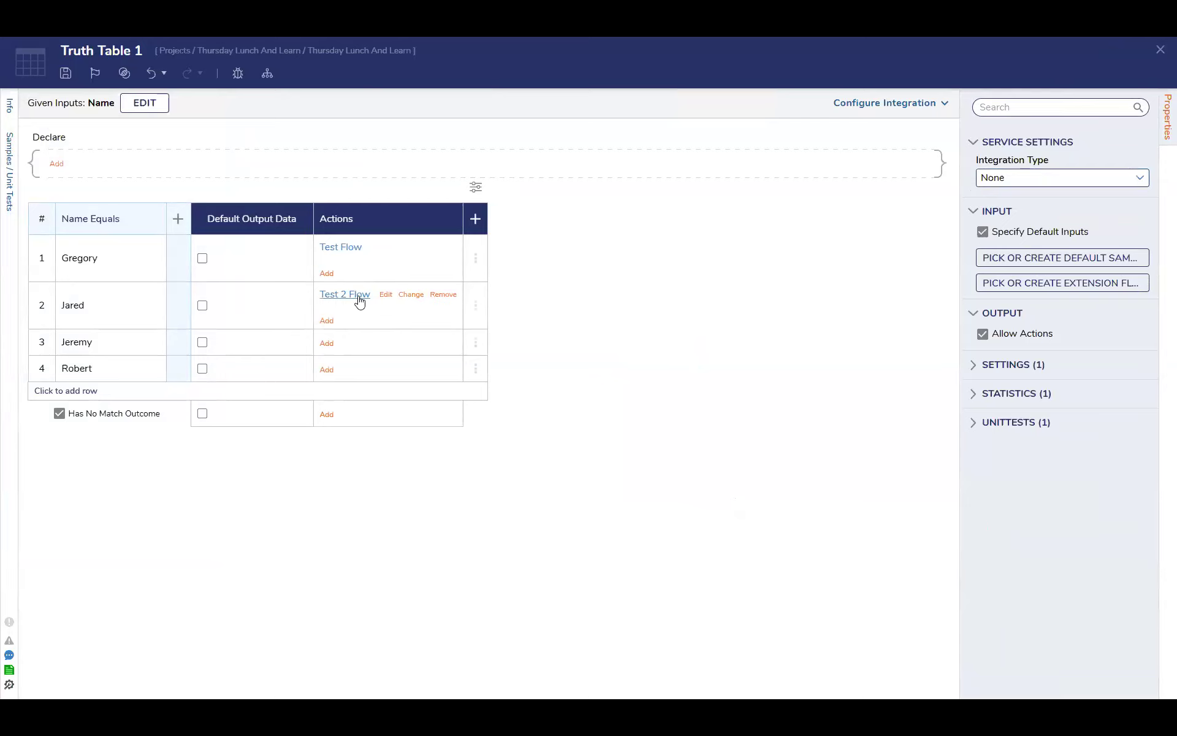
{"action": "left_click", "coordinate": [1160, 50]}
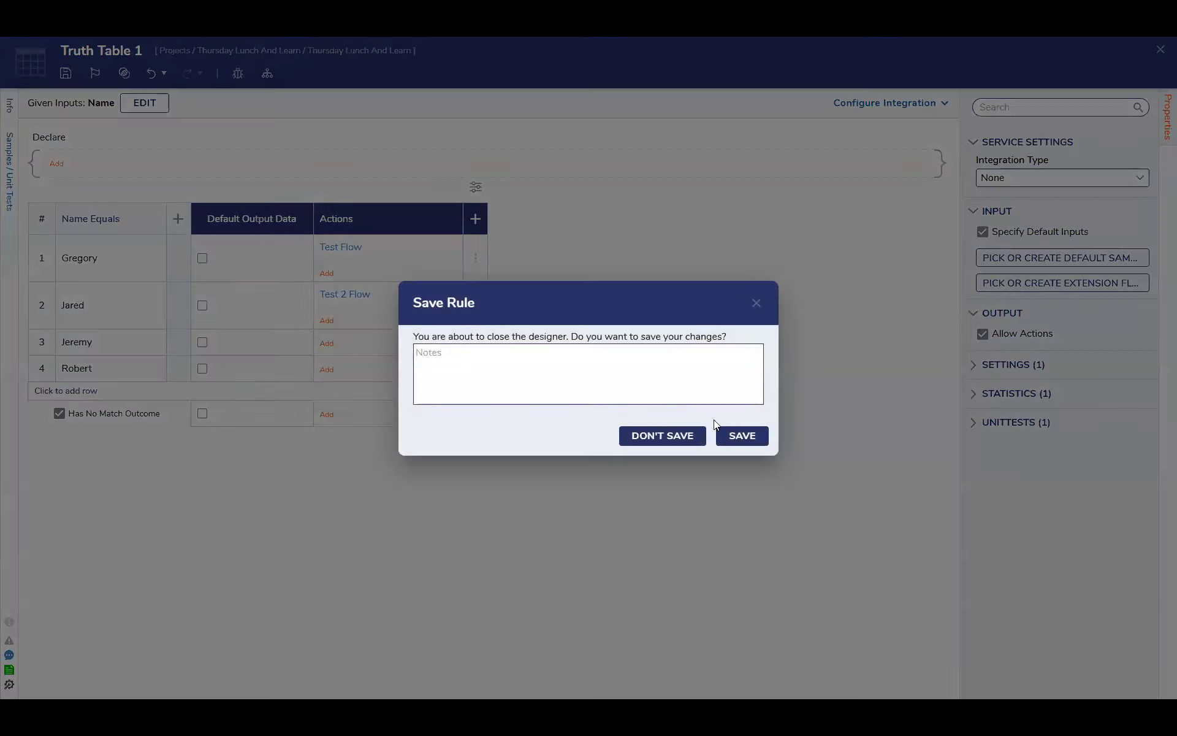
{"action": "left_click", "coordinate": [736, 440]}
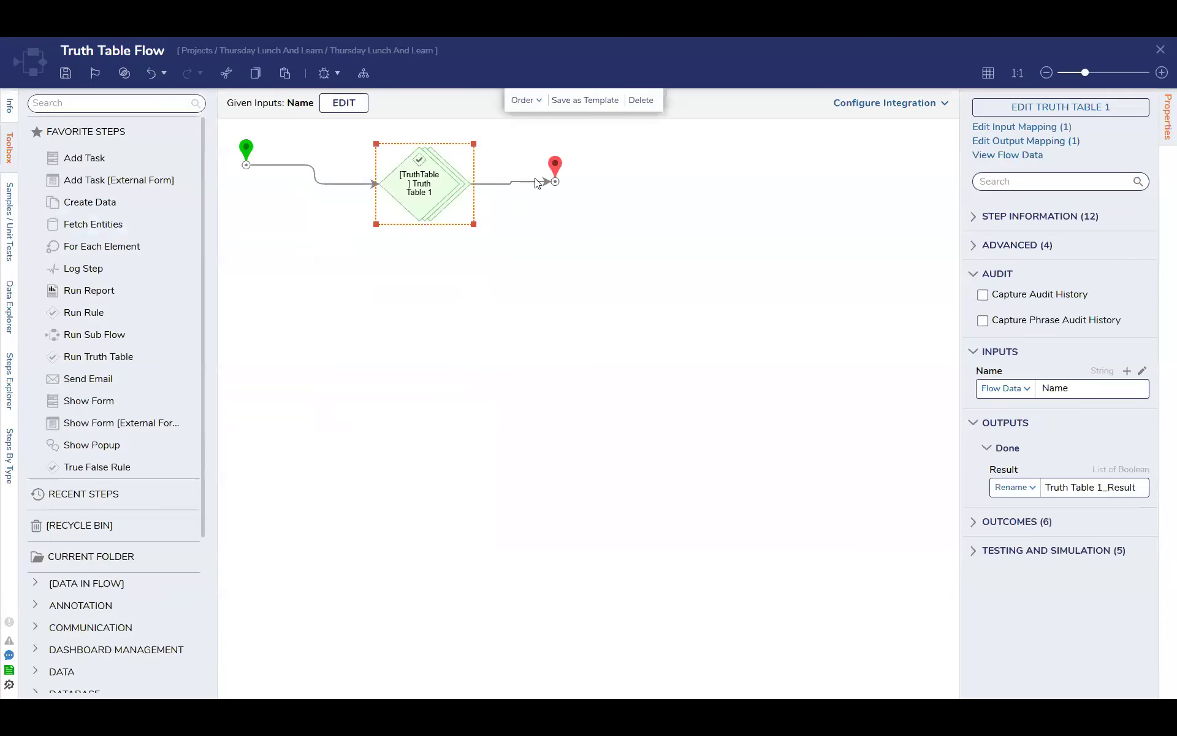
Move the end step farther from the truth table and insert a Fetch Entities step on the path between them
{"action": "left_click_drag", "start_coordinate": [555, 185], "coordinate": [777, 202]}
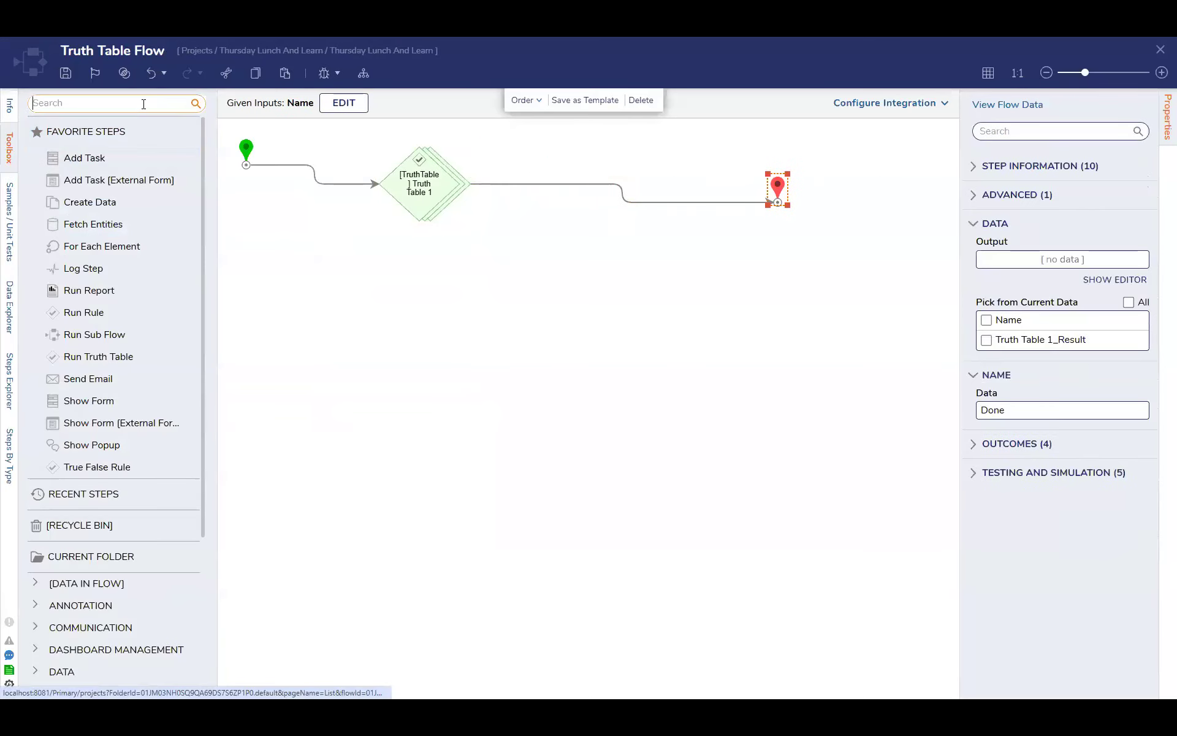
{"action": "type", "text": "fetch ent"}
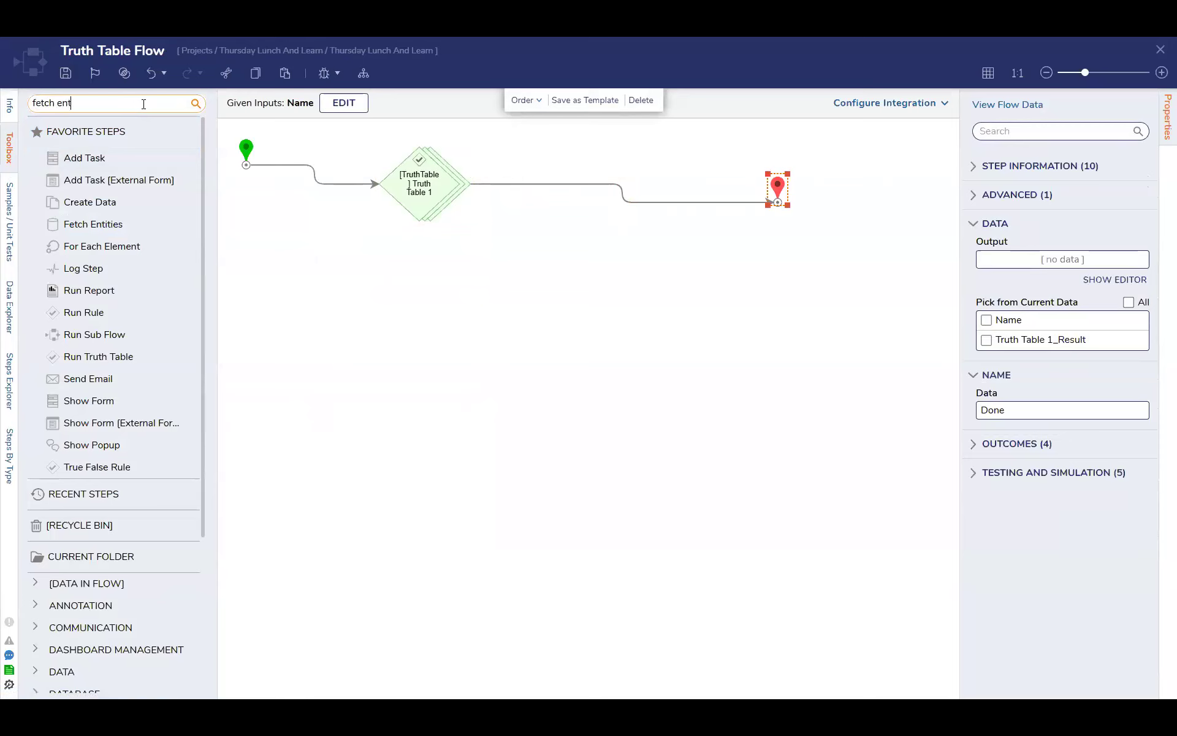
{"action": "left_click_drag", "start_coordinate": [79, 127], "coordinate": [558, 187]}
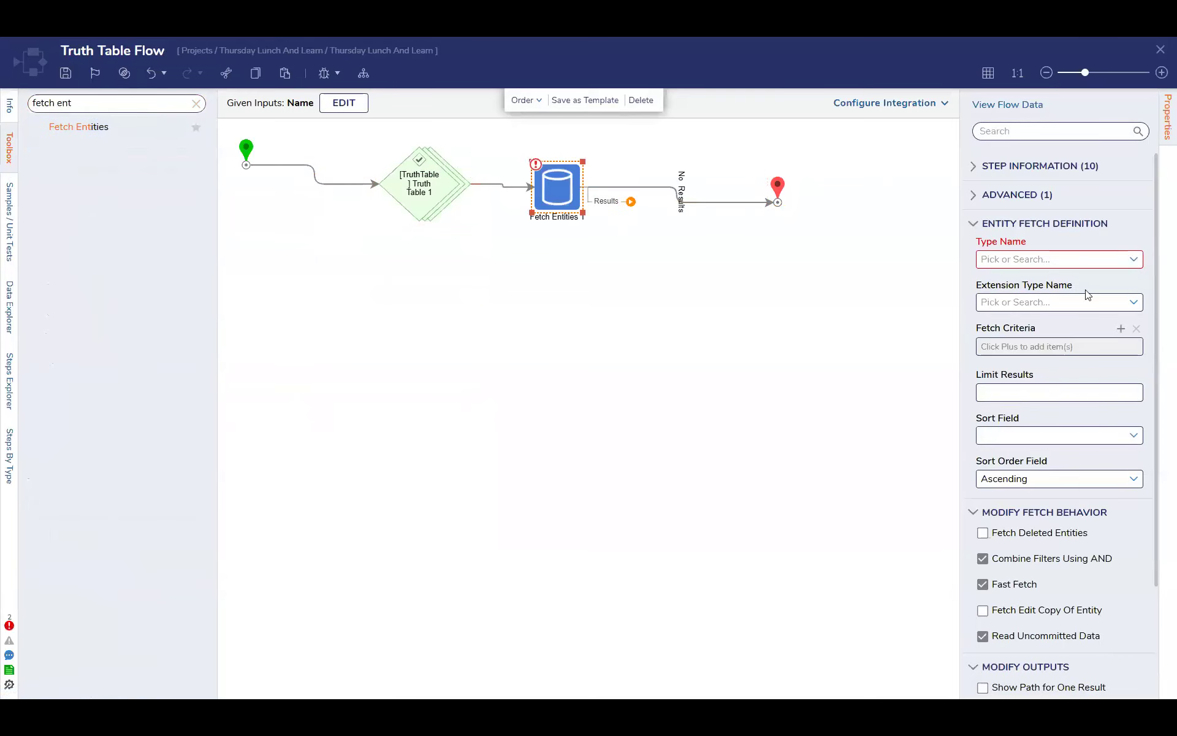
Set the Fetch Entities step's type name to TestData
{"action": "left_click", "coordinate": [1066, 260]}
{"action": "type", "text": "testd"}
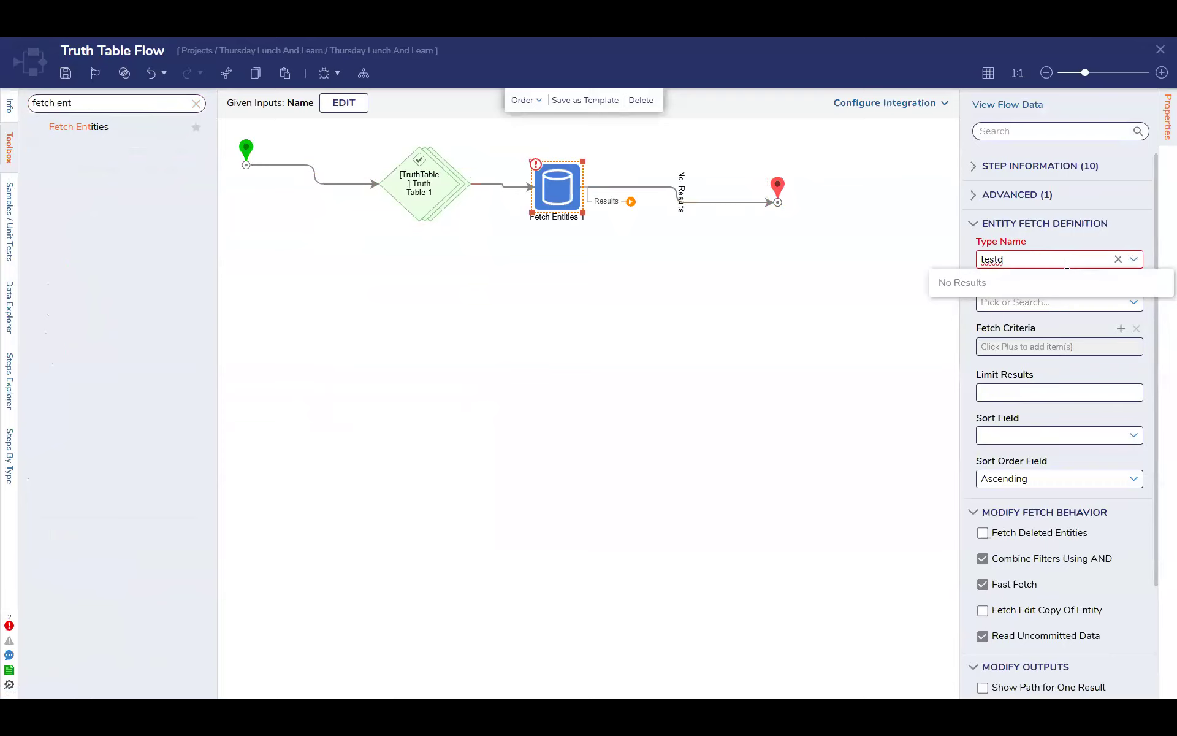
{"action": "key", "text": "BackSpace"}
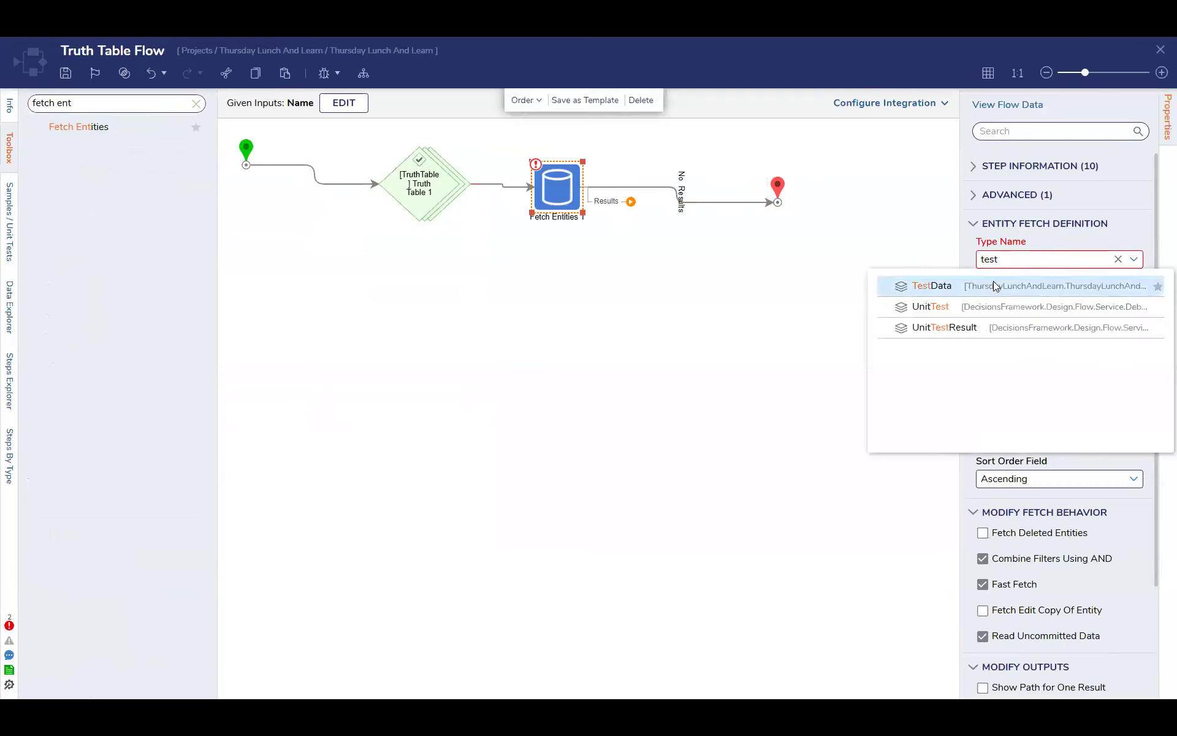
{"action": "left_click", "coordinate": [993, 281]}
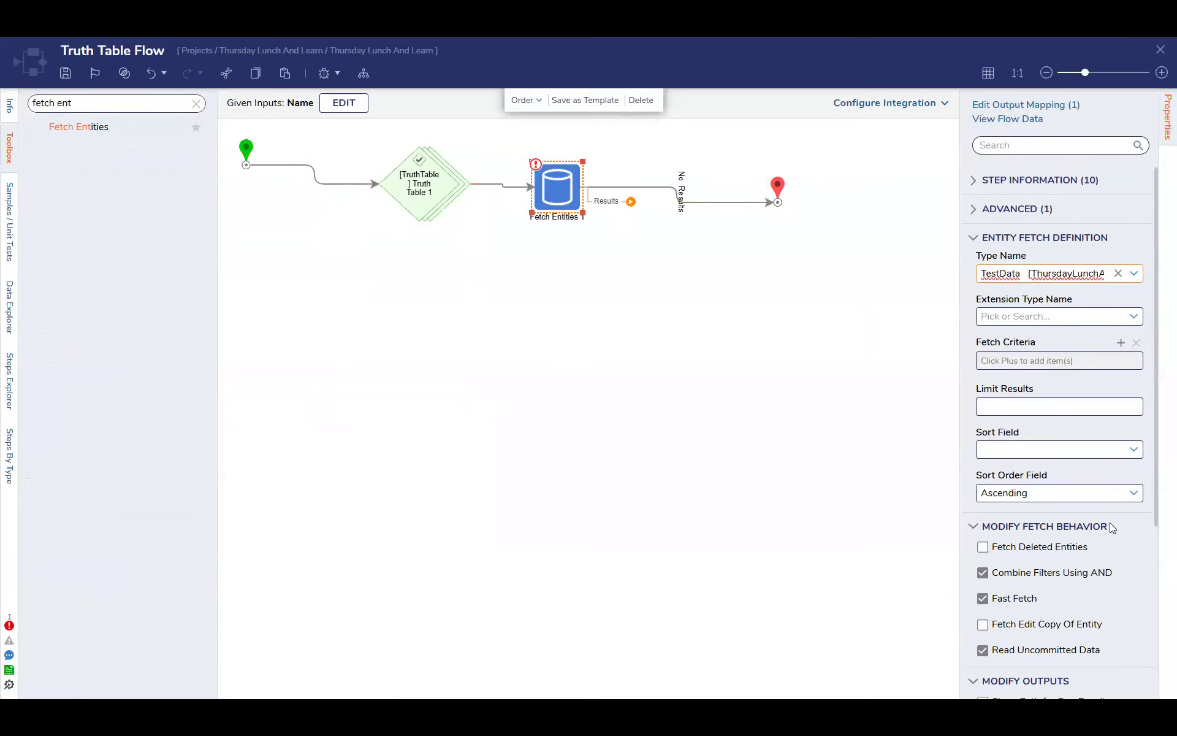
Review the Fetch Entities step's sort field options, fetch criteria, fetch behavior and output settings
{"action": "scroll", "coordinate": [1105, 529], "scroll_direction": "down", "scroll_amount": 4}
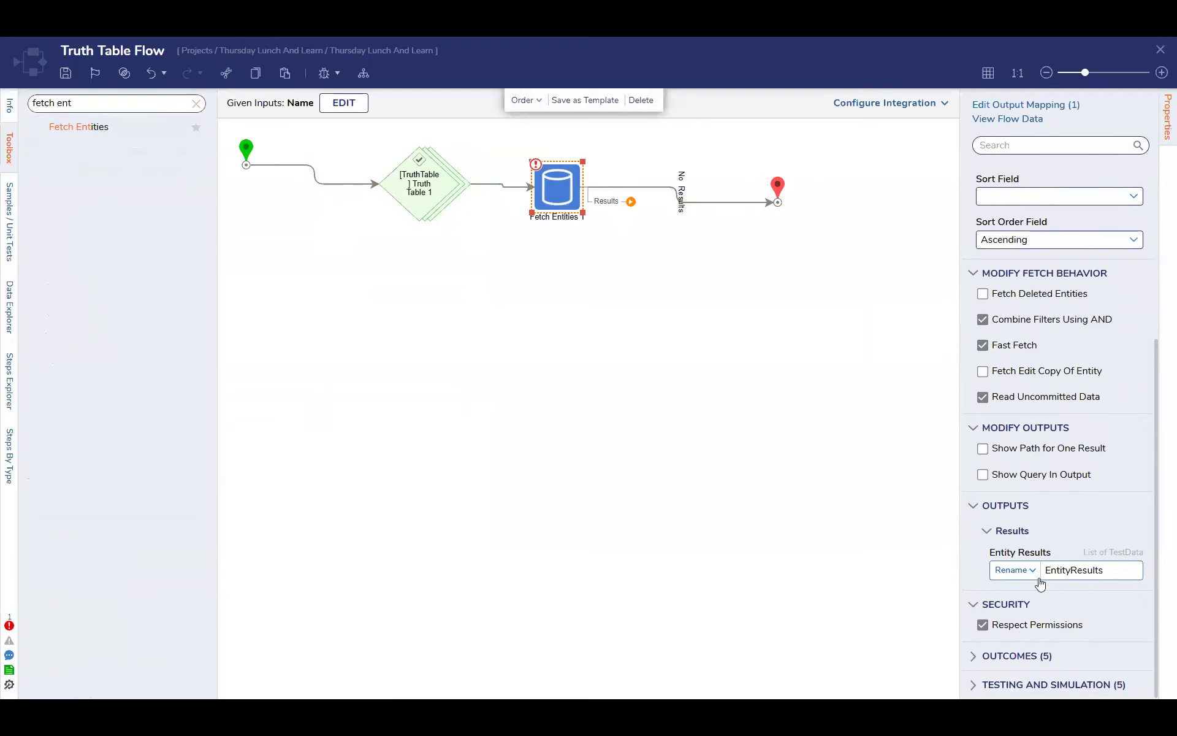
{"action": "scroll", "coordinate": [1042, 454], "scroll_direction": "up", "scroll_amount": 1}
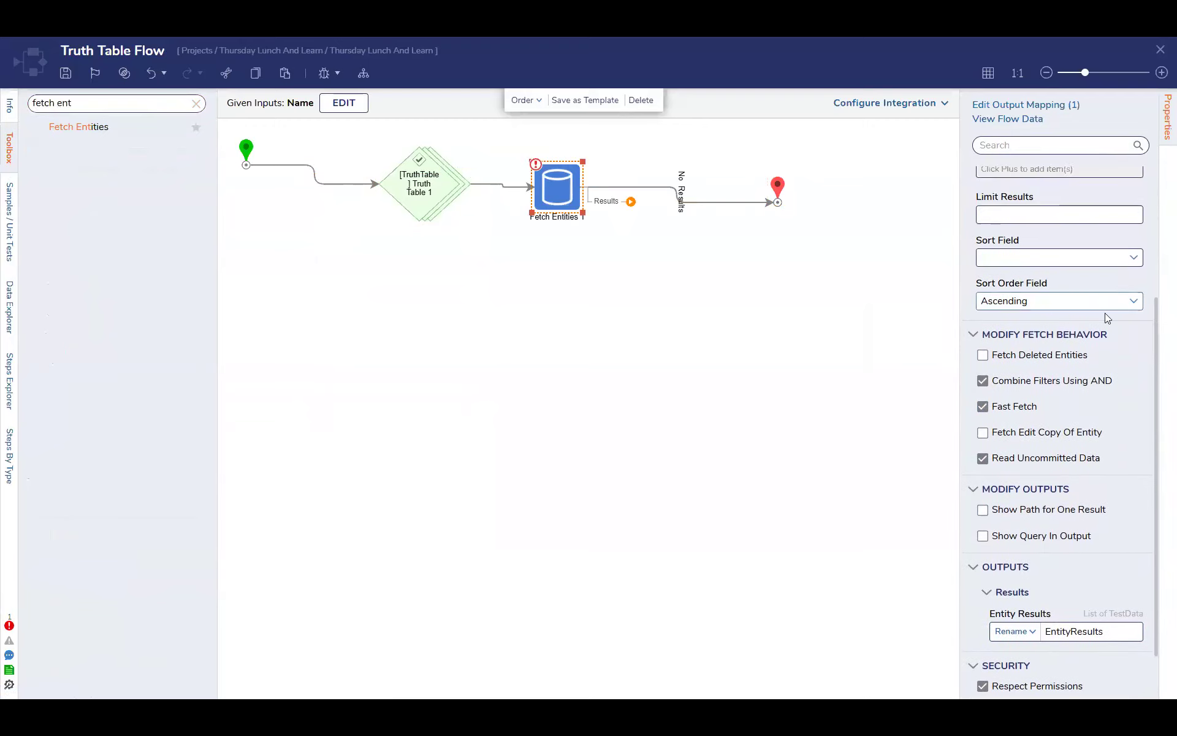
{"action": "left_click", "coordinate": [1138, 262]}
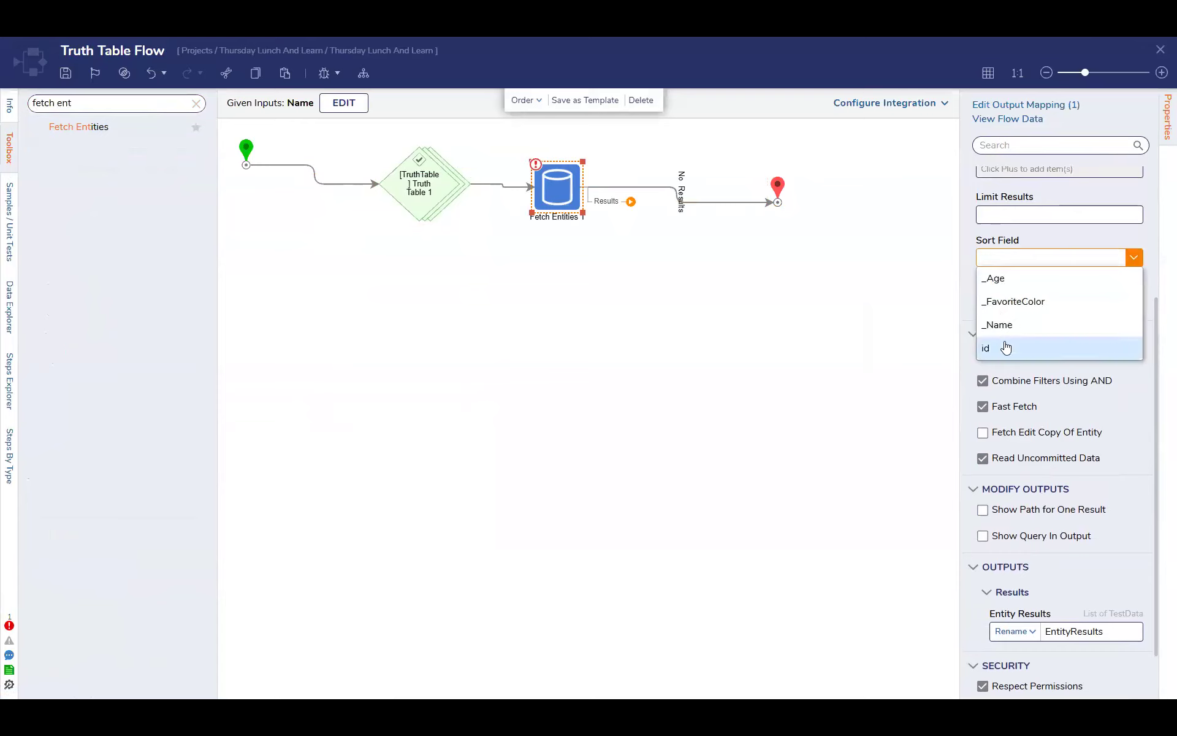
{"action": "left_click", "coordinate": [1132, 295]}
{"action": "scroll", "coordinate": [1124, 325], "scroll_direction": "up", "scroll_amount": 2}
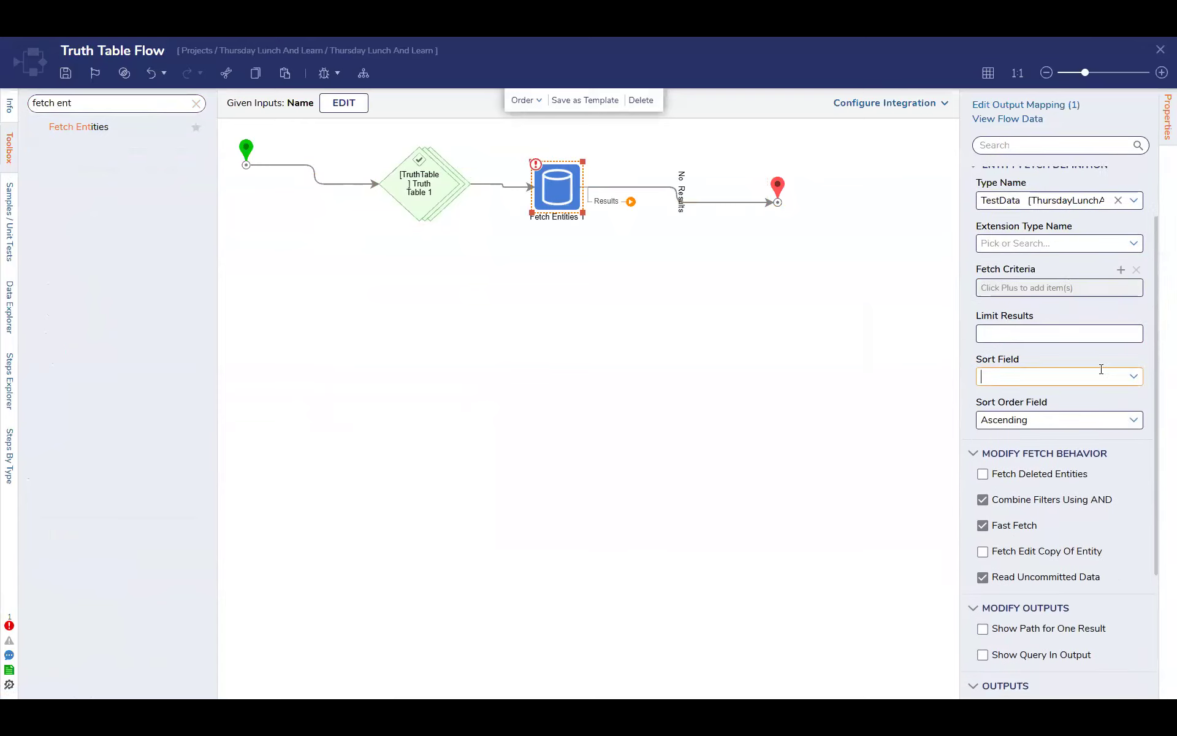
{"action": "scroll", "coordinate": [1079, 392], "scroll_direction": "down", "scroll_amount": 1}
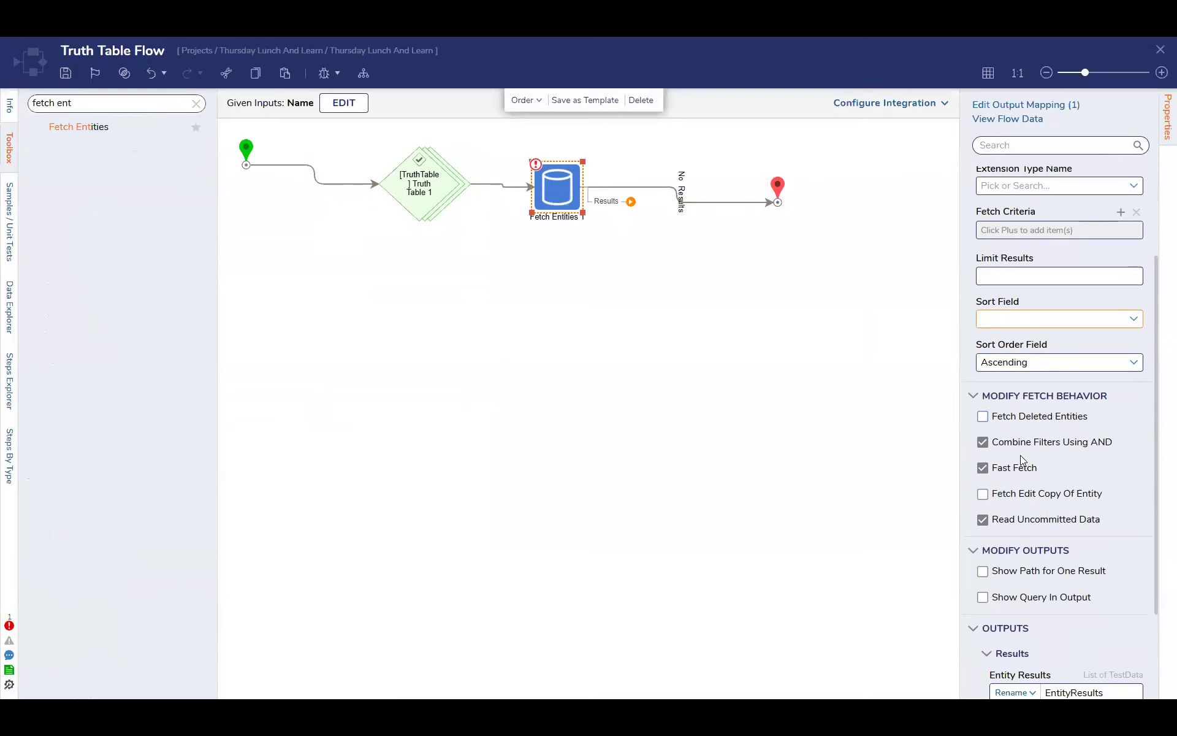
{"action": "scroll", "coordinate": [1033, 443], "scroll_direction": "down", "scroll_amount": 2}
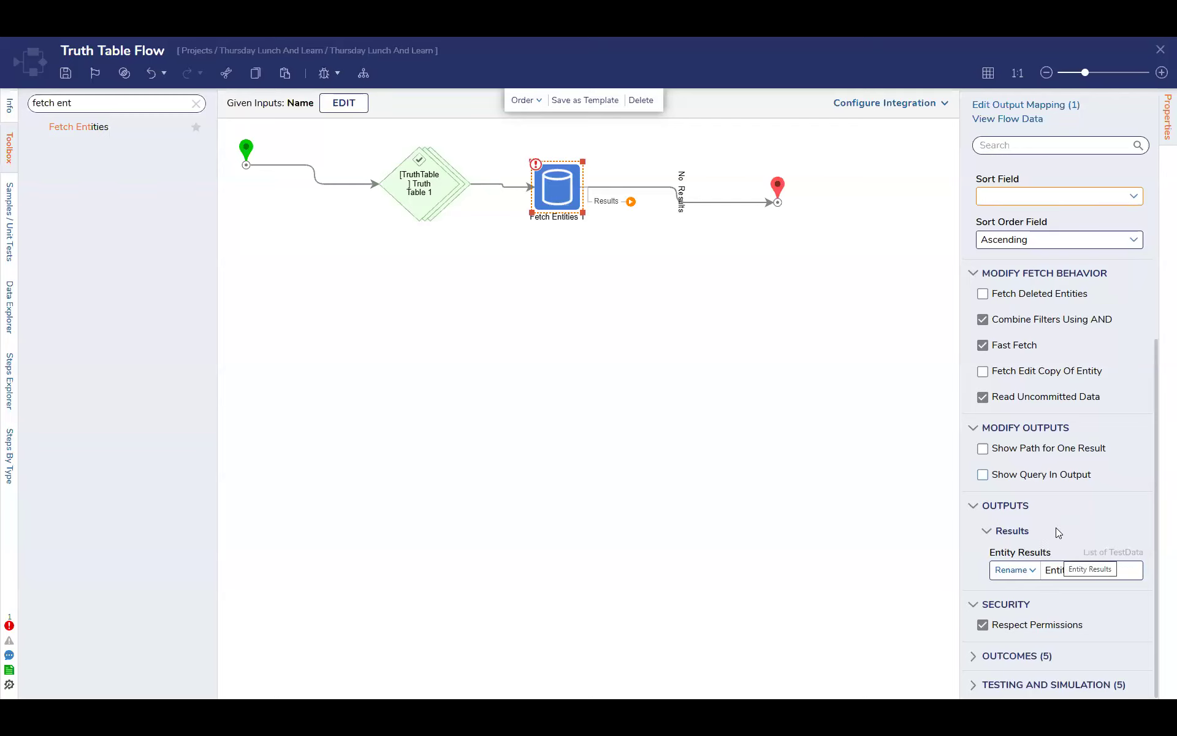
{"action": "scroll", "coordinate": [1054, 523], "scroll_direction": "up", "scroll_amount": 4}
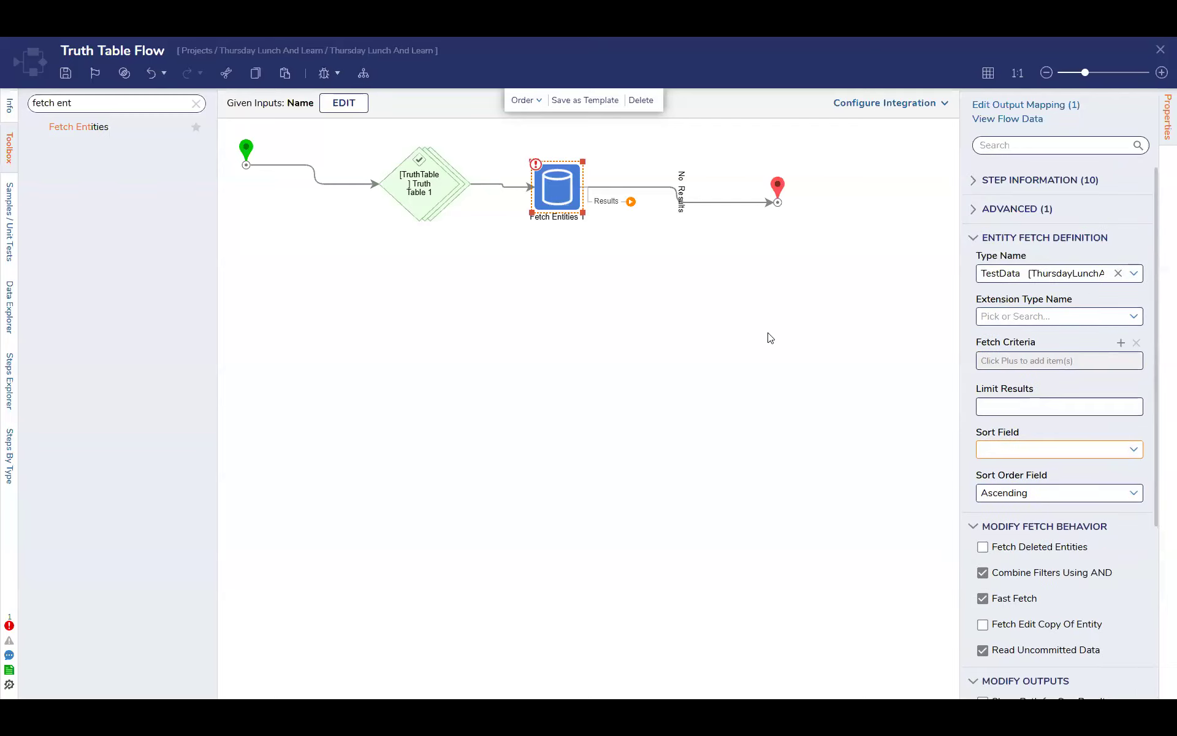
Connect the Fetch Entities step's Results path to the end step
{"action": "left_click", "coordinate": [770, 337]}
{"action": "left_click_drag", "start_coordinate": [631, 203], "coordinate": [776, 203]}
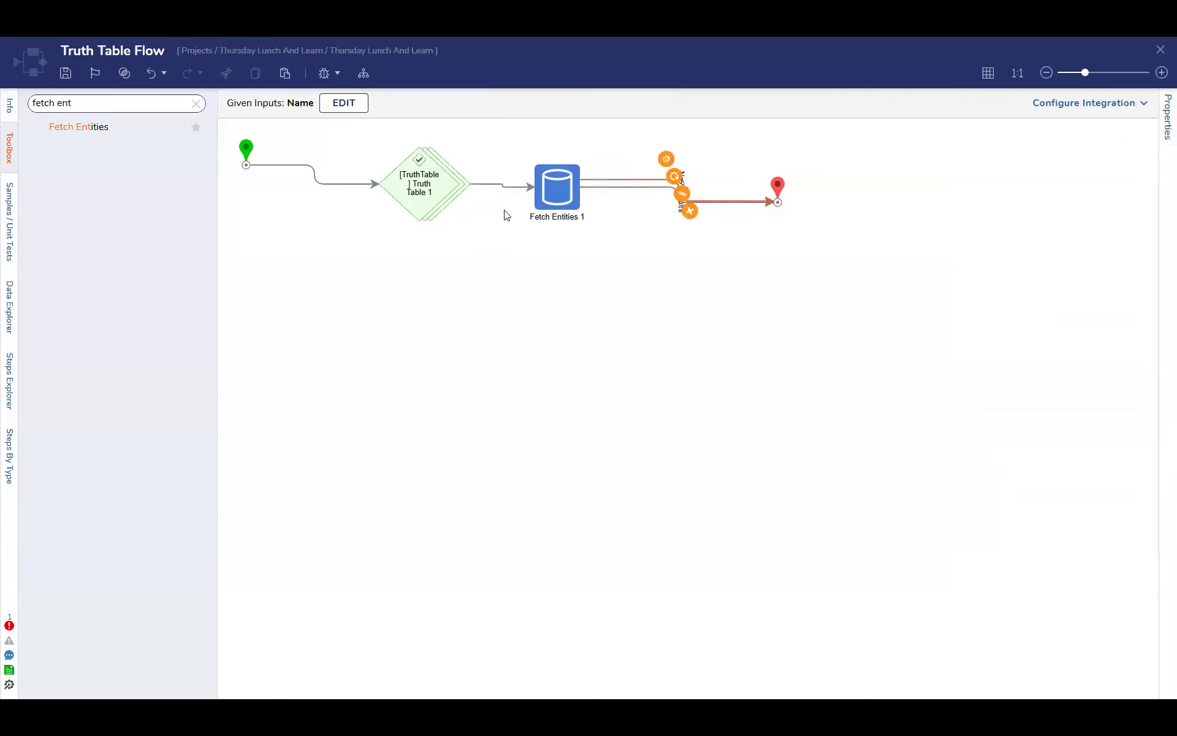
Debug the flow with the first name listed in the truth table as the Name input
{"action": "left_click", "coordinate": [324, 73]}
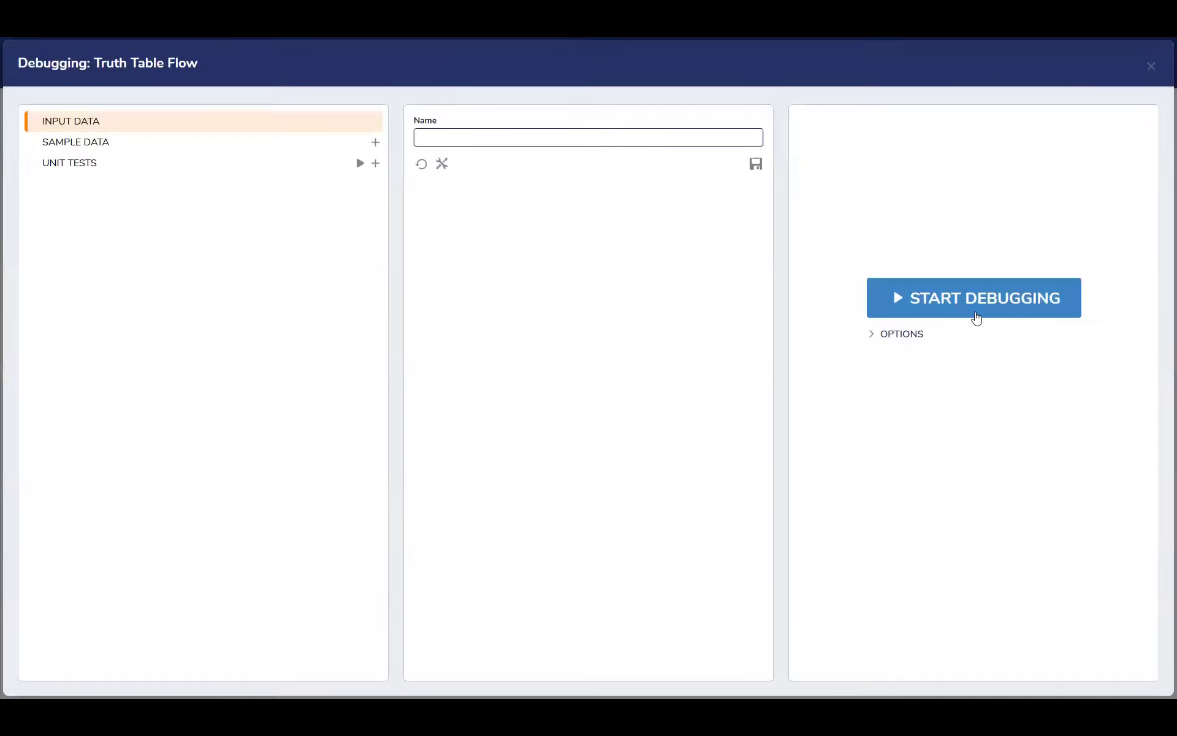
{"action": "left_click", "coordinate": [620, 133]}
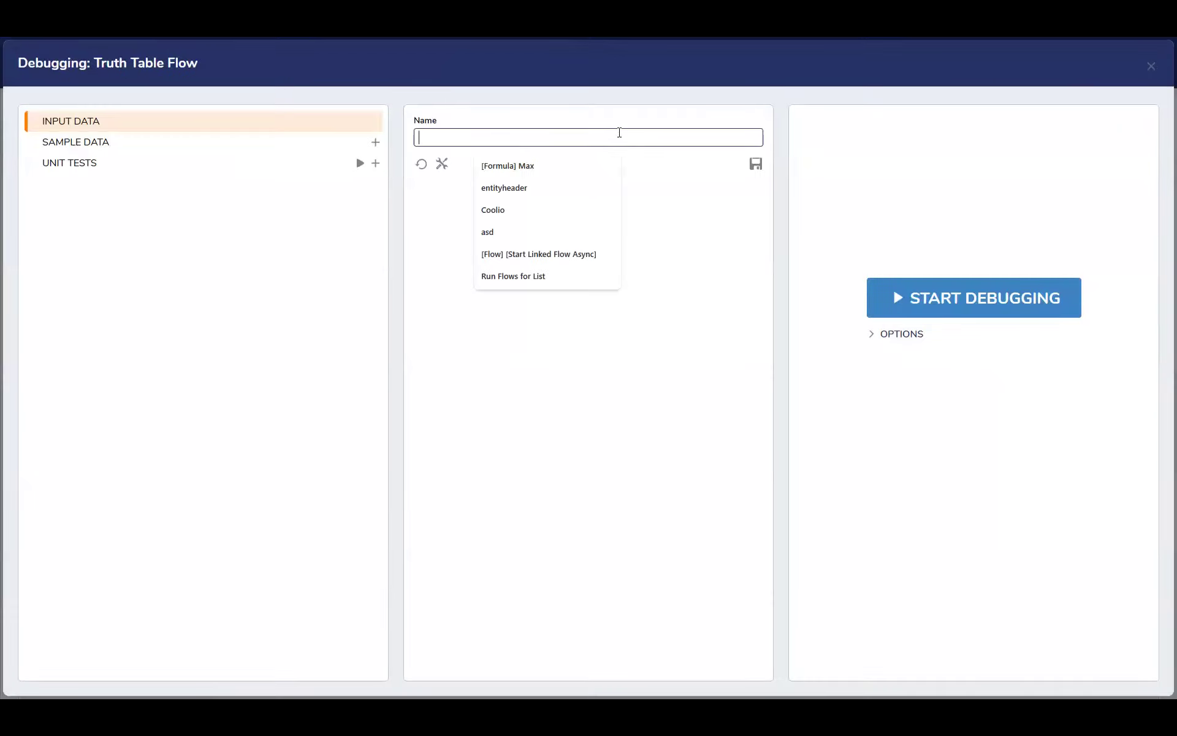
{"action": "type", "text": "Gregory"}
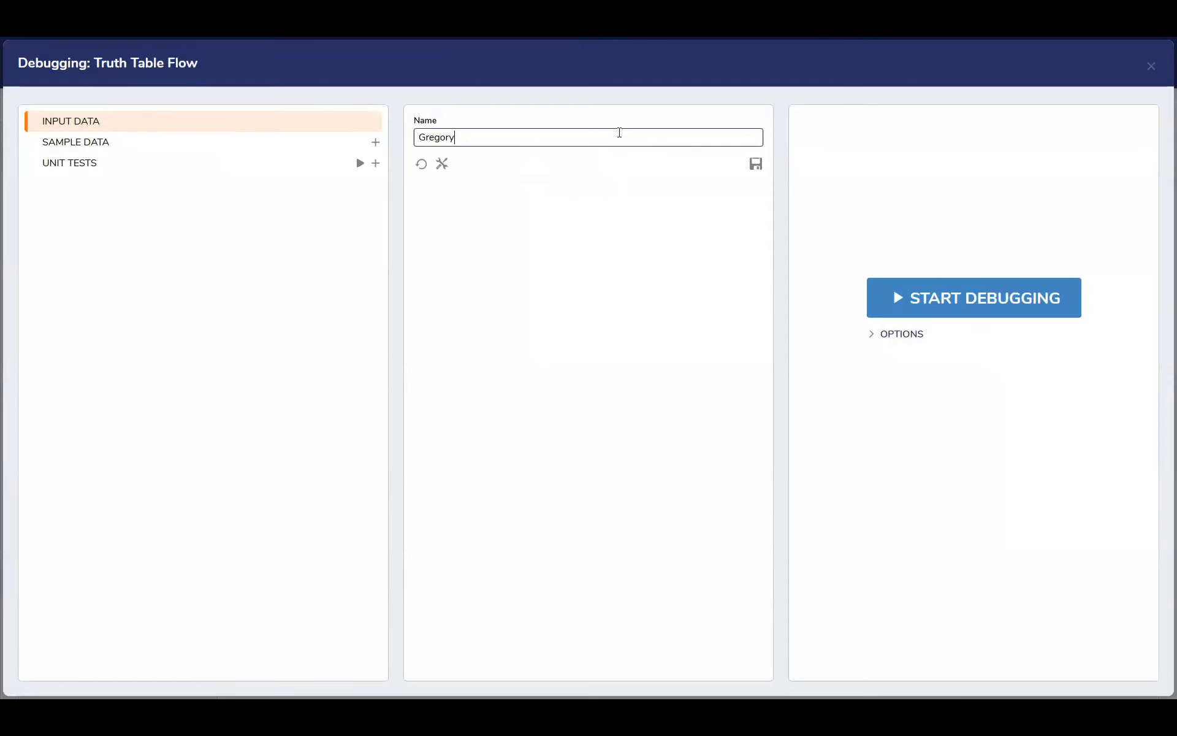
{"action": "left_click", "coordinate": [959, 298]}
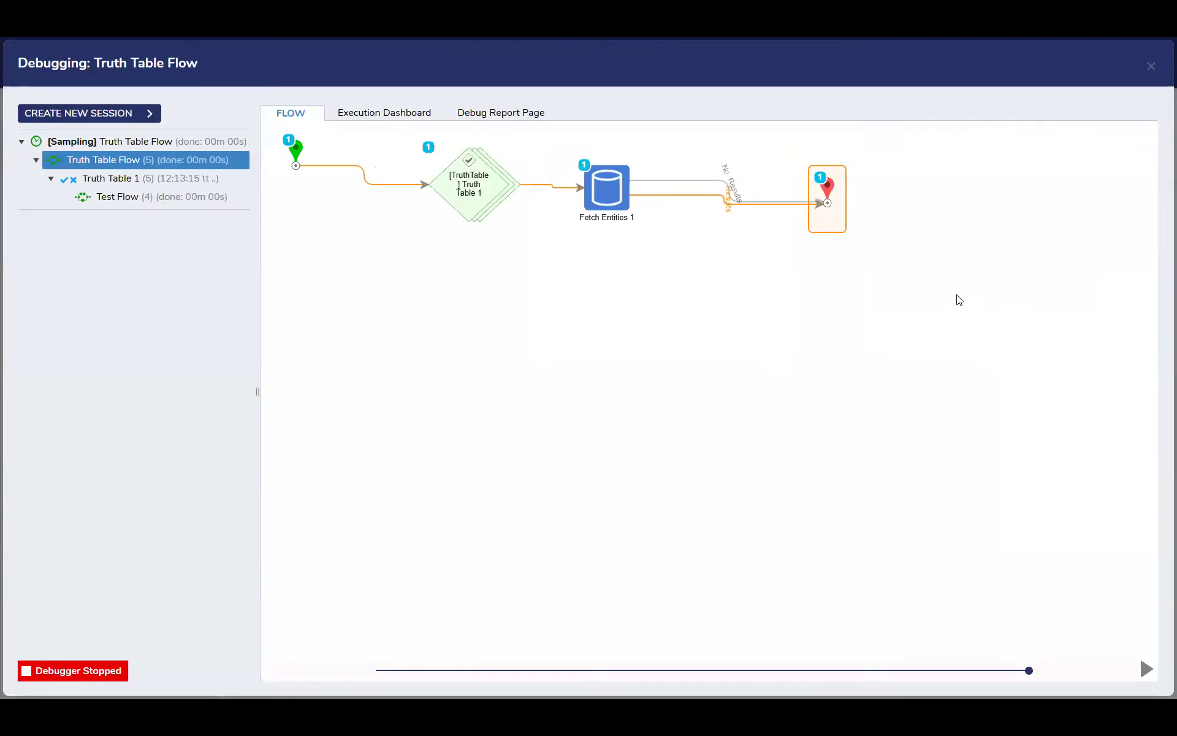
Inspect the truth table step's input/output data, its evaluated rule rows and the Test Flow execution in the debug session
{"action": "left_click", "coordinate": [614, 208]}
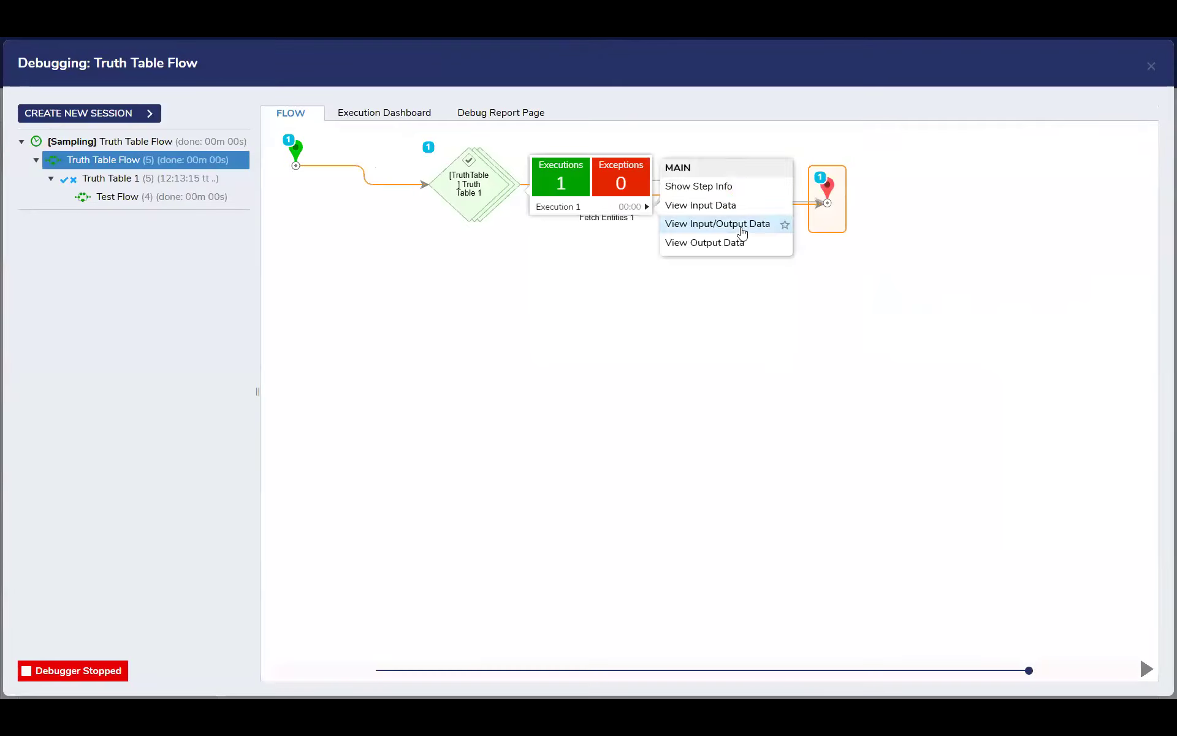
{"action": "left_click", "coordinate": [739, 224]}
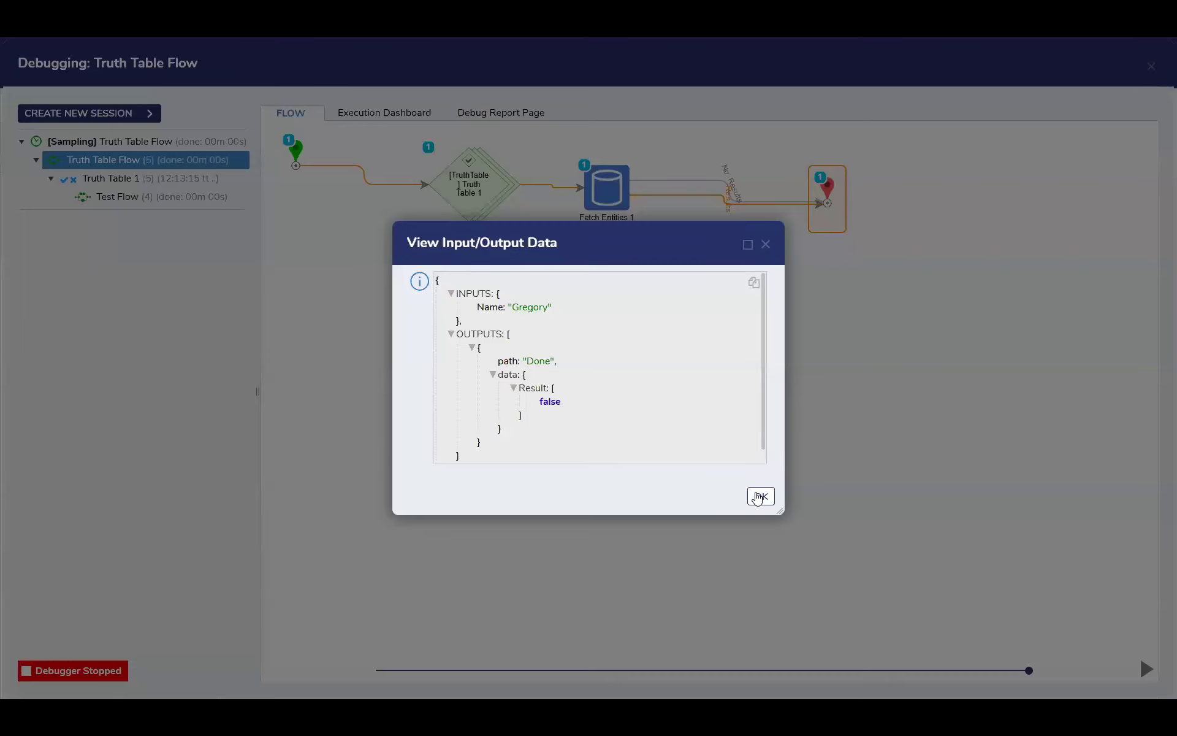
{"action": "left_click", "coordinate": [761, 496]}
{"action": "left_click", "coordinate": [176, 180]}
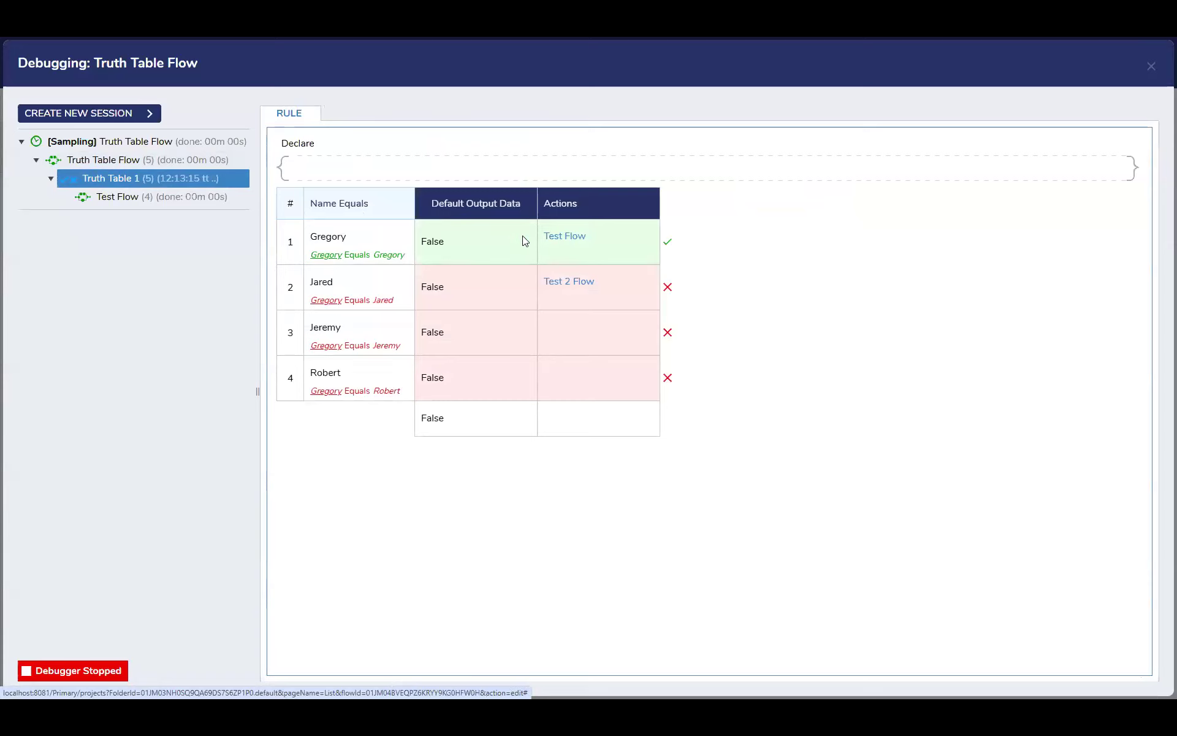
{"action": "left_click", "coordinate": [150, 198]}
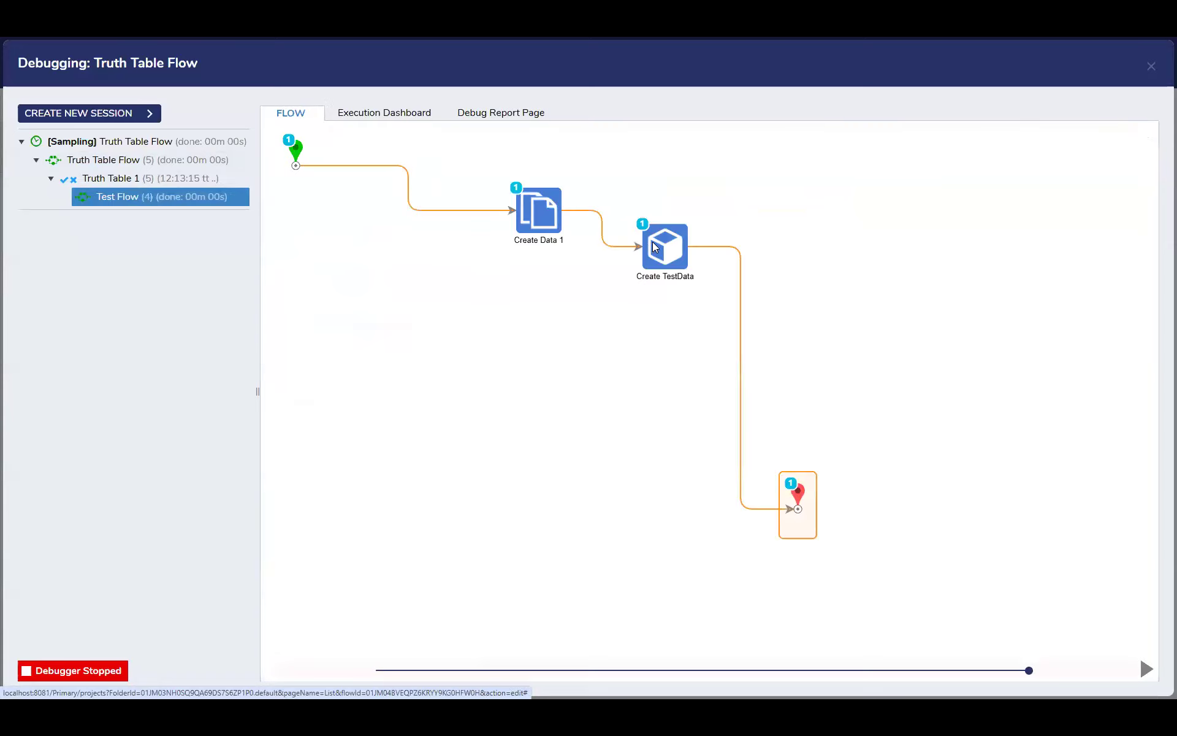
View the Fetch Entities step's output data in the main flow's debug run and close the debugger
{"action": "left_click", "coordinate": [123, 142]}
{"action": "mouse_move", "coordinate": [605, 181]}
{"action": "left_click", "coordinate": [756, 210]}
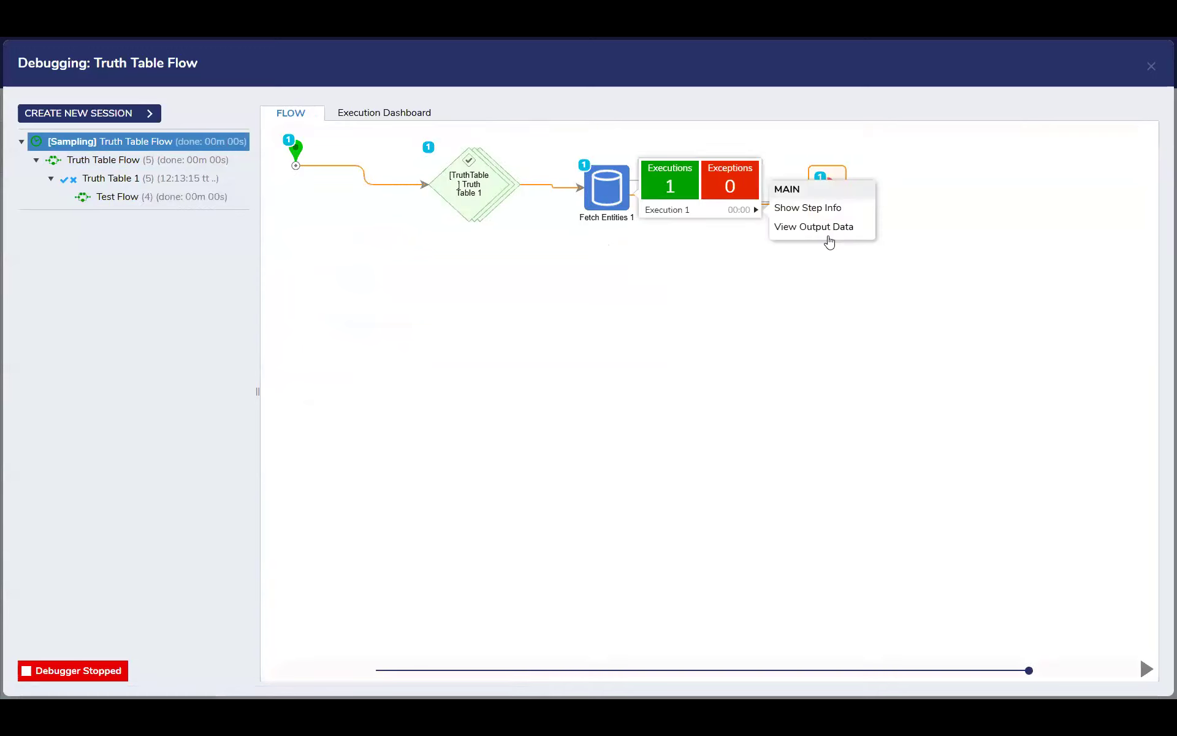
{"action": "left_click", "coordinate": [830, 228]}
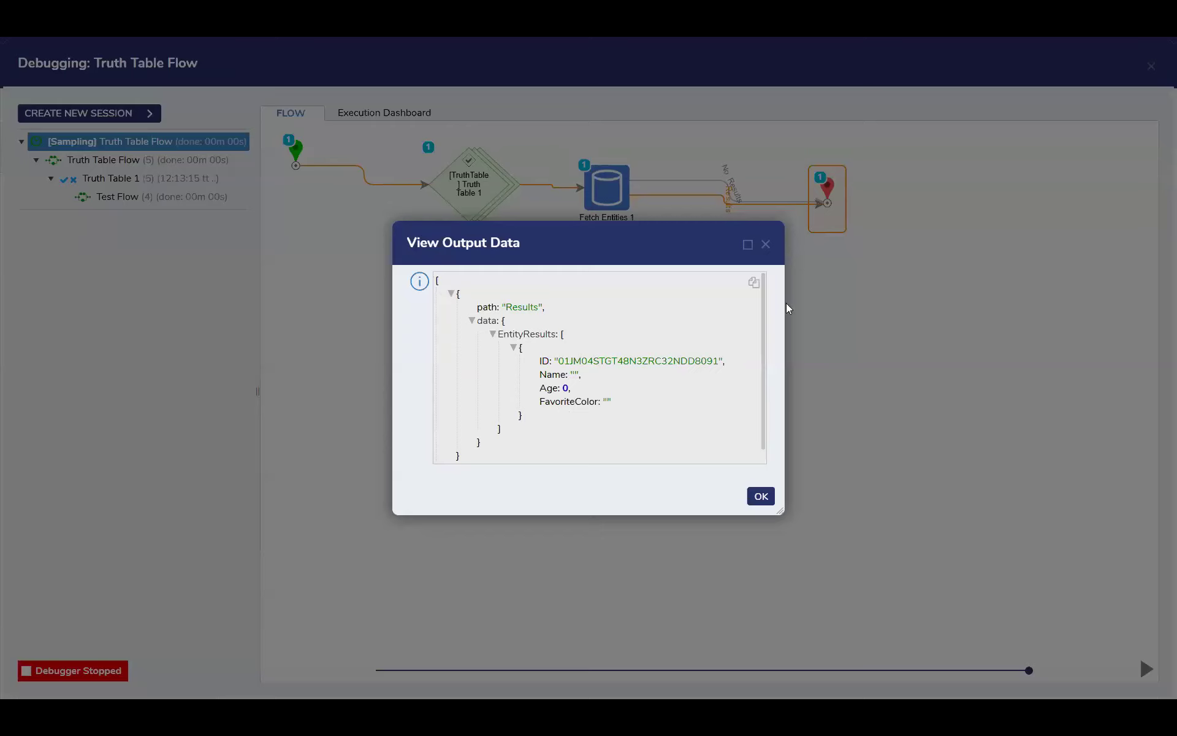
{"action": "left_click", "coordinate": [764, 246]}
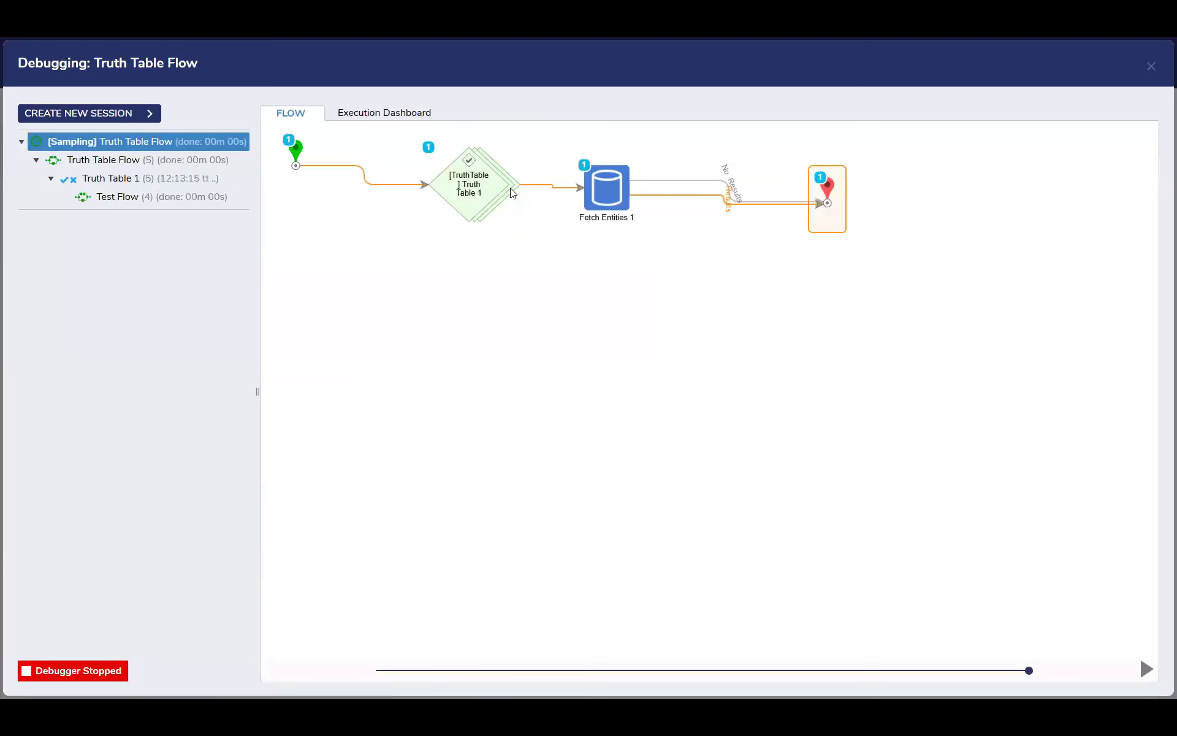
{"action": "left_click", "coordinate": [1151, 67]}
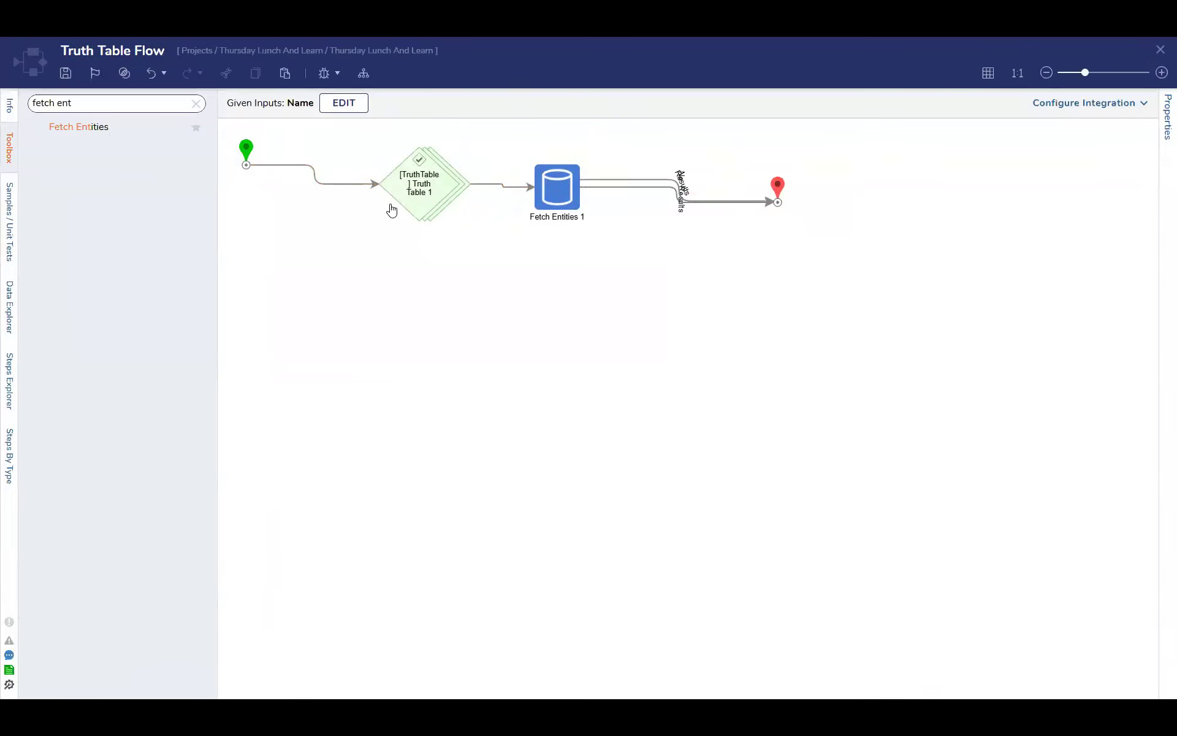
Review the truth table step's outcomes, advanced and step information settings and the Fetch Entities step's sort field options
{"action": "left_click", "coordinate": [415, 188]}
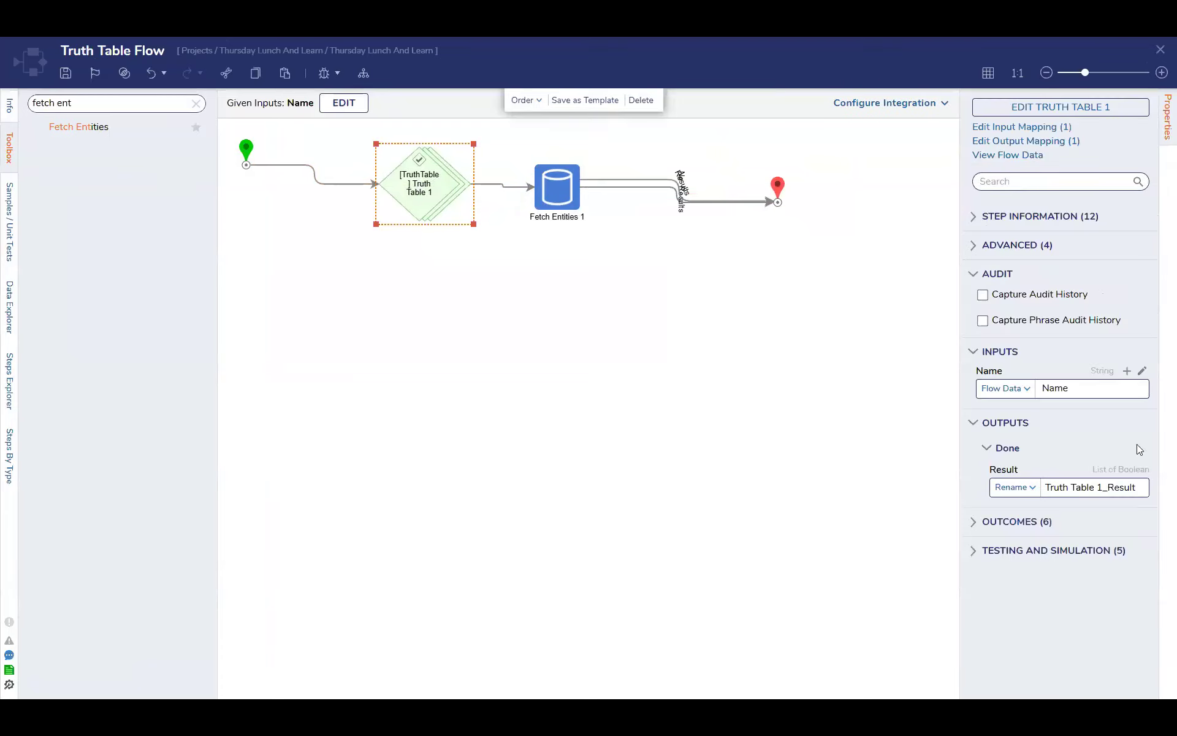
{"action": "left_click", "coordinate": [1032, 522]}
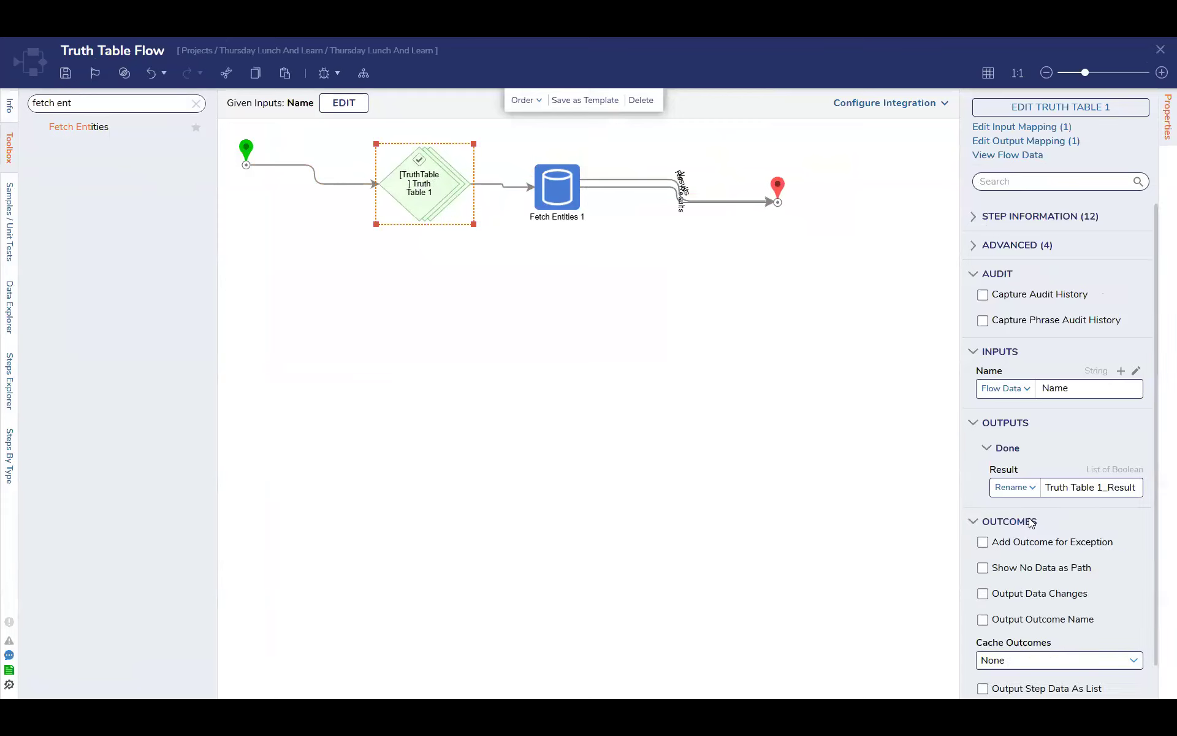
{"action": "left_click", "coordinate": [1032, 521]}
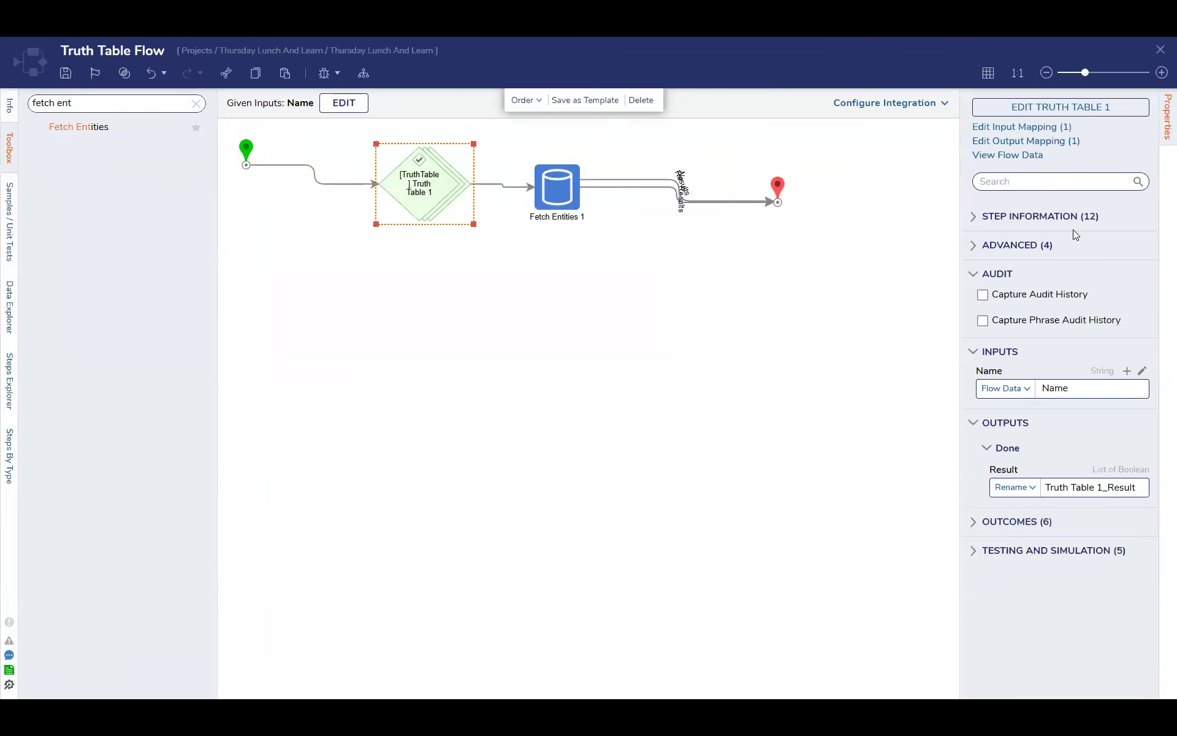
{"action": "left_click", "coordinate": [1034, 245]}
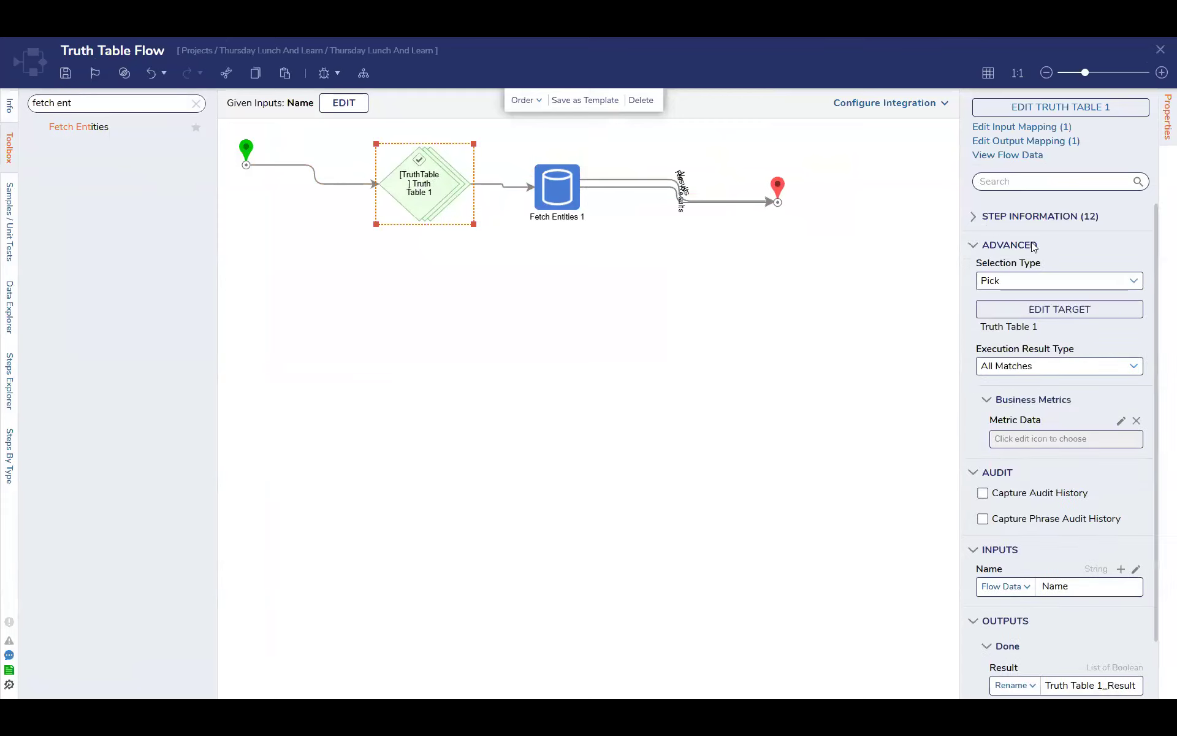
{"action": "left_click", "coordinate": [1034, 245]}
{"action": "left_click", "coordinate": [1038, 217]}
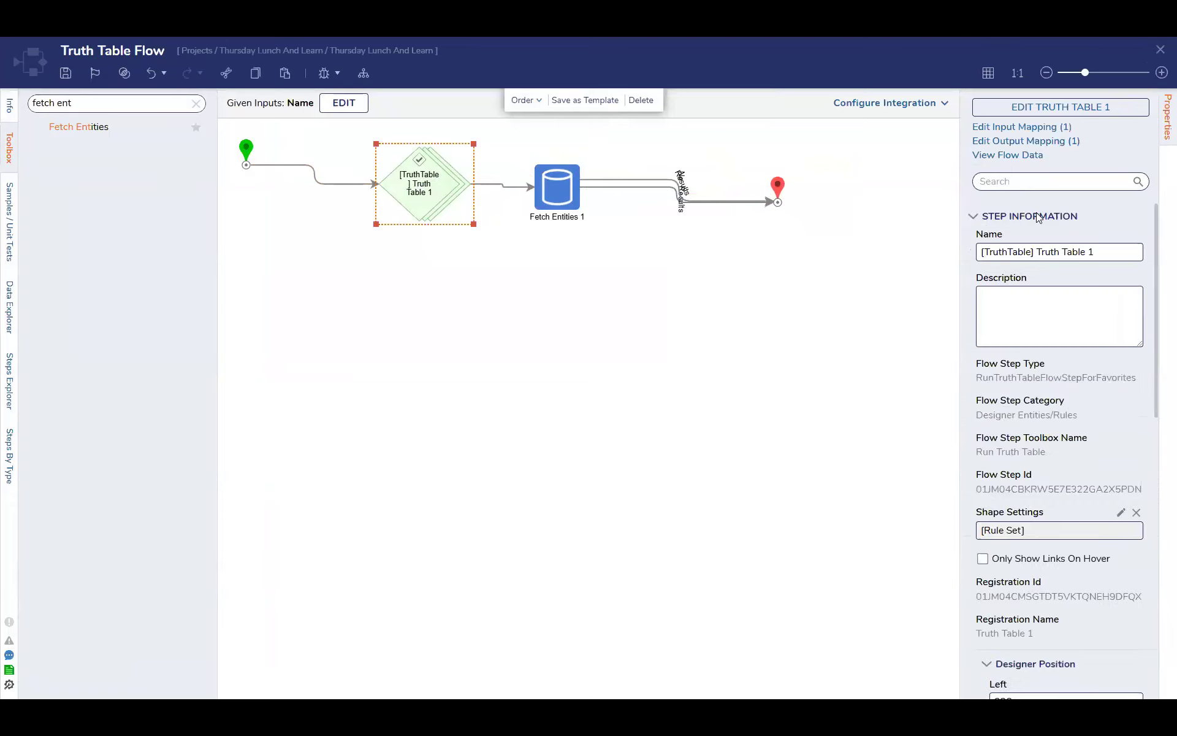
{"action": "left_click", "coordinate": [1038, 218]}
{"action": "left_click", "coordinate": [549, 200]}
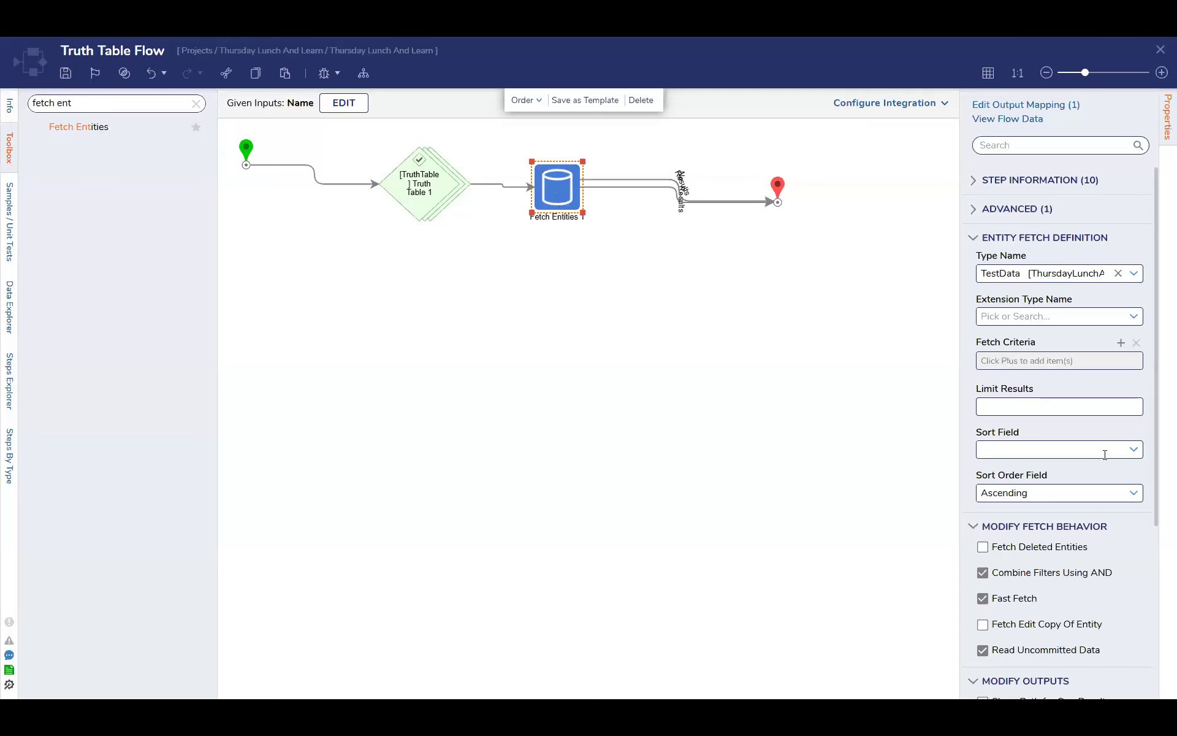
{"action": "left_click", "coordinate": [1135, 449]}
Search the toolbox for "external" steps and restore the full step list
{"action": "left_click", "coordinate": [196, 103]}
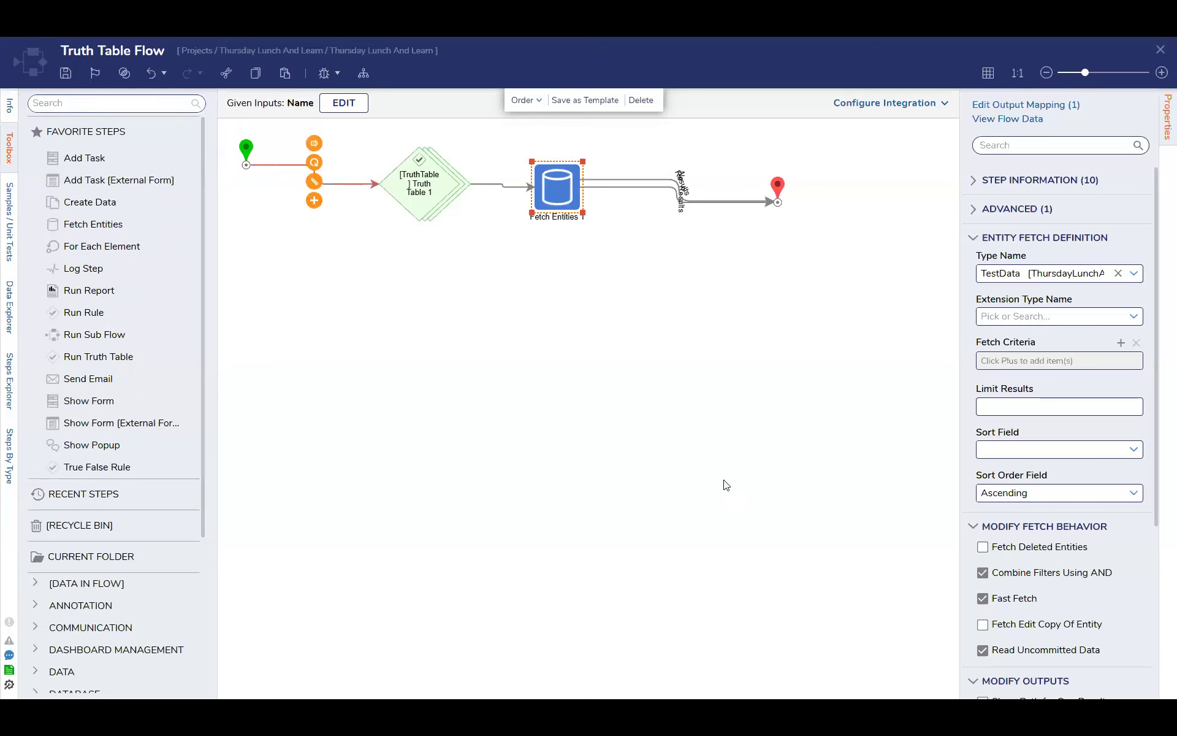
{"action": "left_click", "coordinate": [132, 312]}
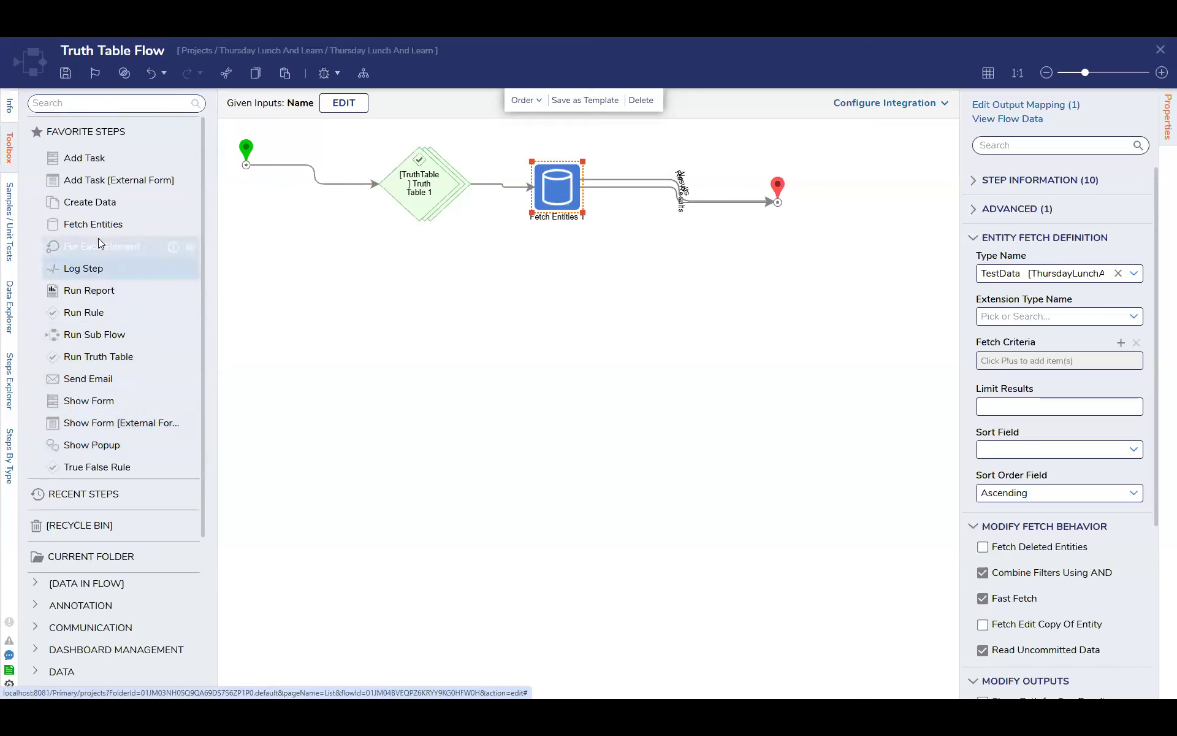
{"action": "left_click", "coordinate": [118, 104]}
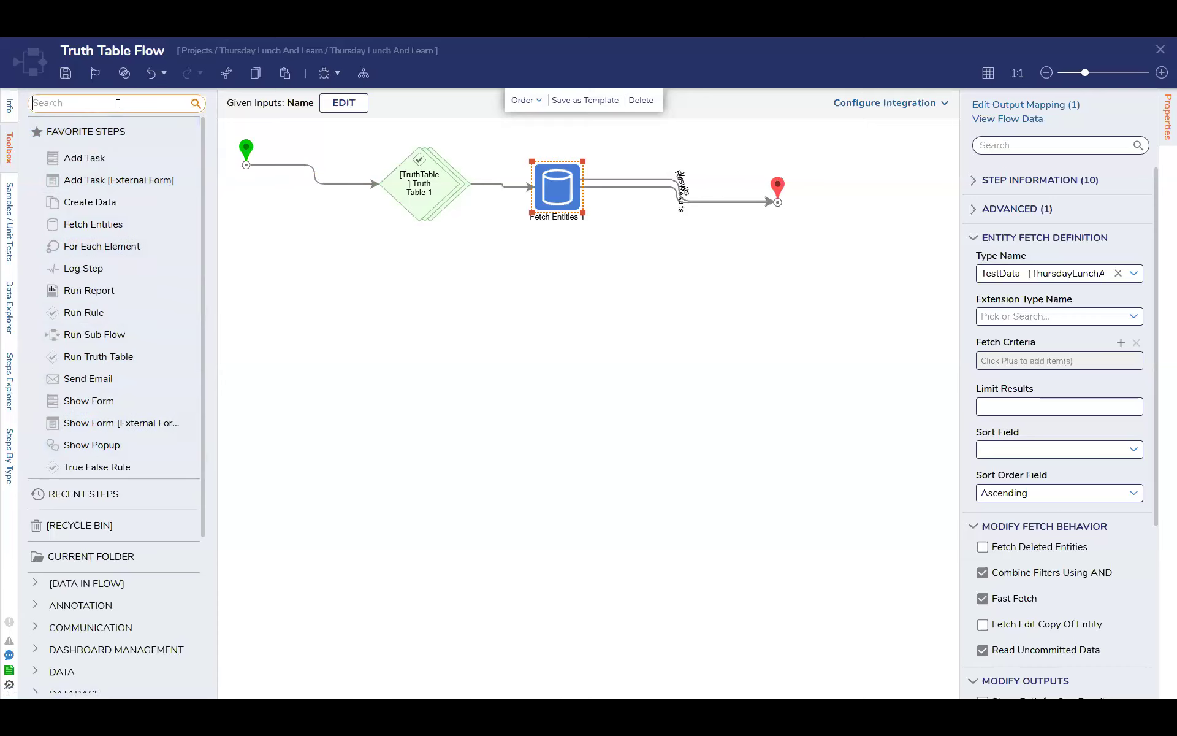
{"action": "type", "text": "external"}
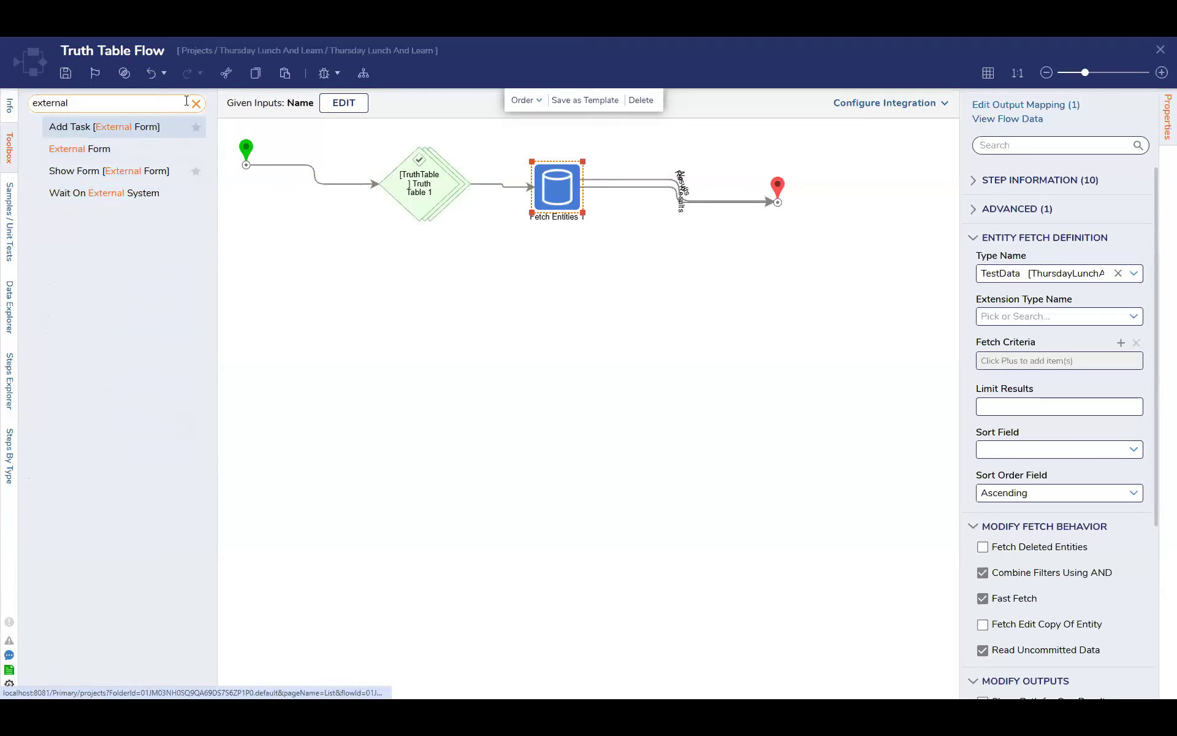
{"action": "left_click", "coordinate": [196, 103]}
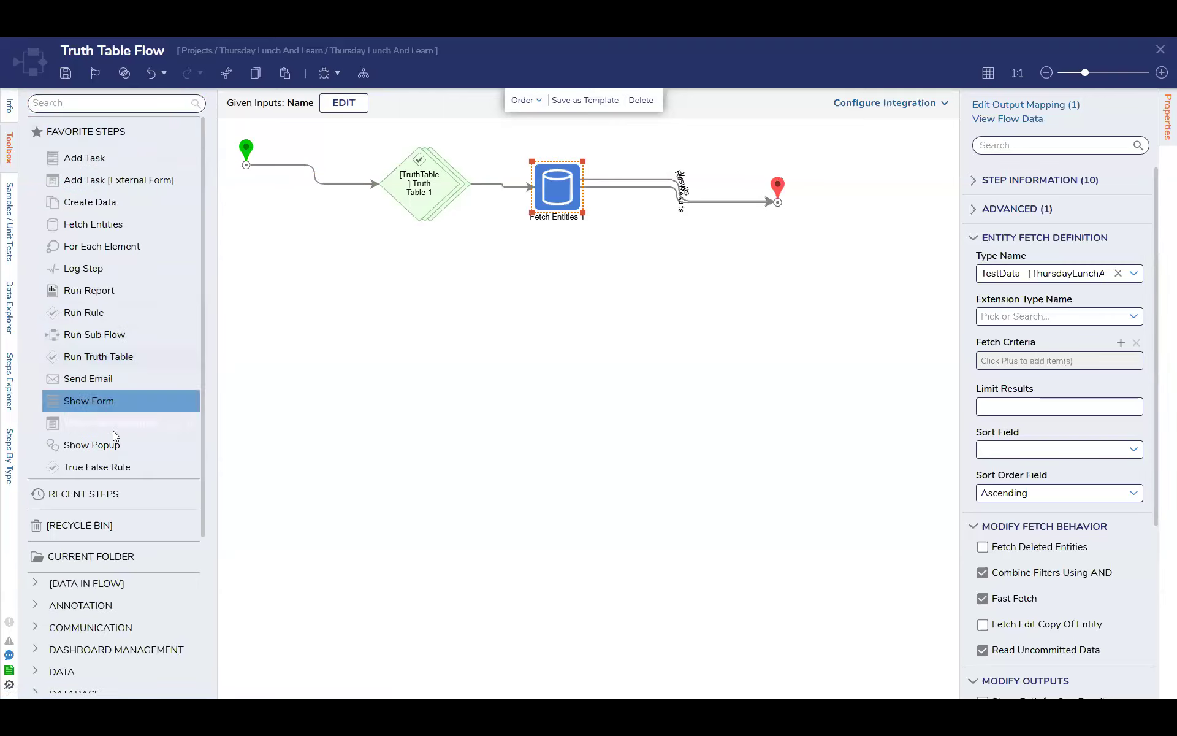
Move the truth table, Fetch Entities and end steps lower on the canvas to make room near the start
{"action": "left_click_drag", "start_coordinate": [434, 195], "coordinate": [433, 302]}
{"action": "left_click_drag", "start_coordinate": [547, 183], "coordinate": [610, 299]}
{"action": "left_click_drag", "start_coordinate": [779, 199], "coordinate": [866, 305]}
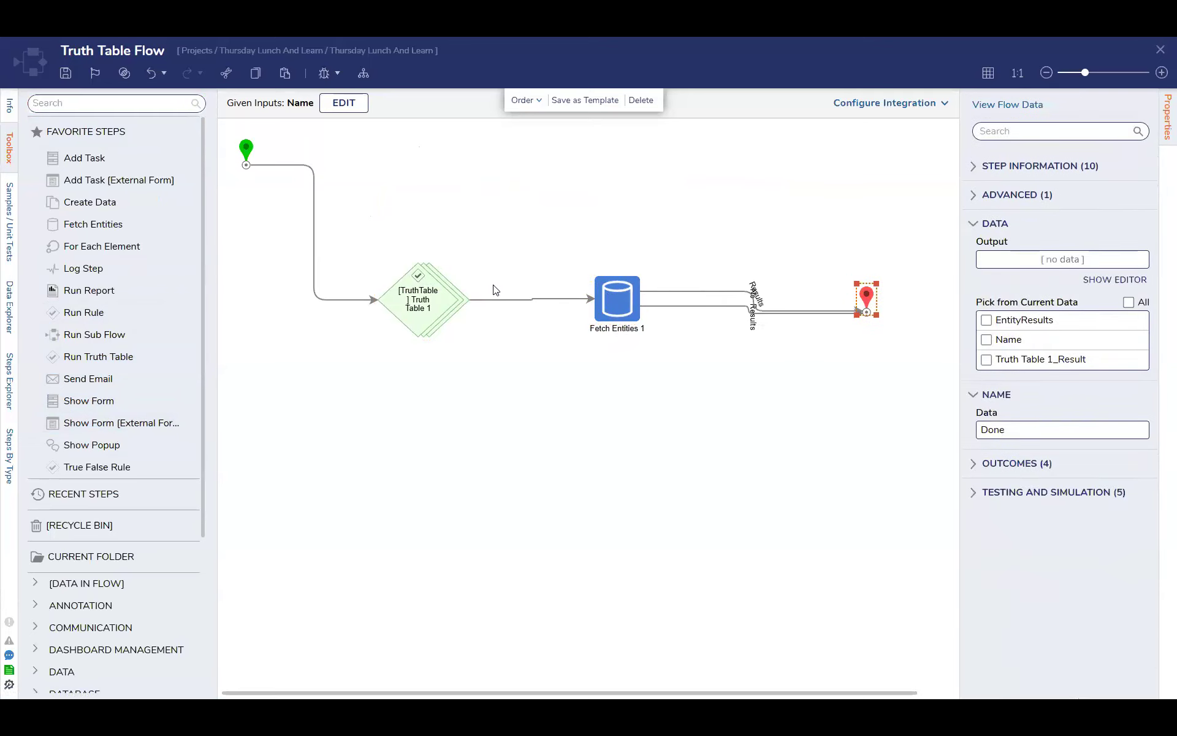
Find the ForEach Step in the toolbox and insert it on the path between the start and the truth table
{"action": "left_click", "coordinate": [135, 105]}
{"action": "type", "text": "for each"}
{"action": "left_click_drag", "start_coordinate": [108, 215], "coordinate": [307, 230]}
Line up the truth table and Fetch Entities steps with the ForEach step and clear the toolbox search
{"action": "left_click_drag", "start_coordinate": [408, 310], "coordinate": [496, 240]}
{"action": "left_click_drag", "start_coordinate": [620, 301], "coordinate": [670, 241]}
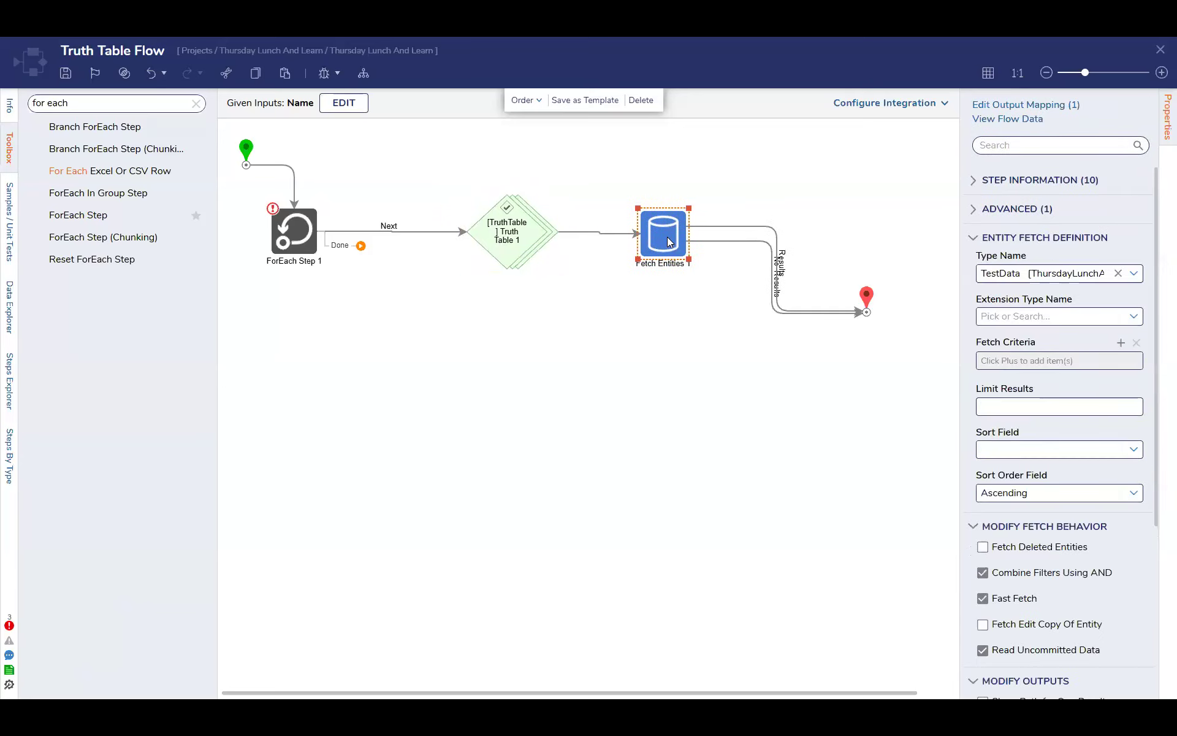
{"action": "left_click", "coordinate": [196, 103]}
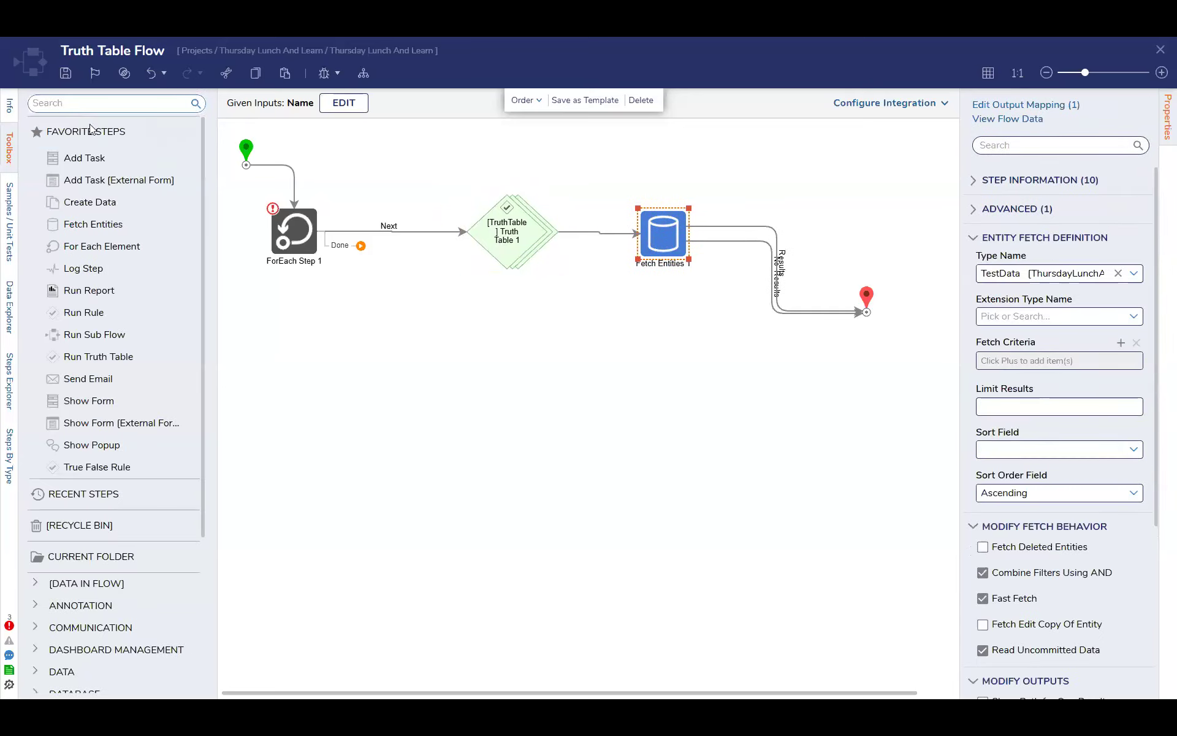
Open Truth Table 1 to review its rows and return to the flow
{"action": "left_click", "coordinate": [509, 228]}
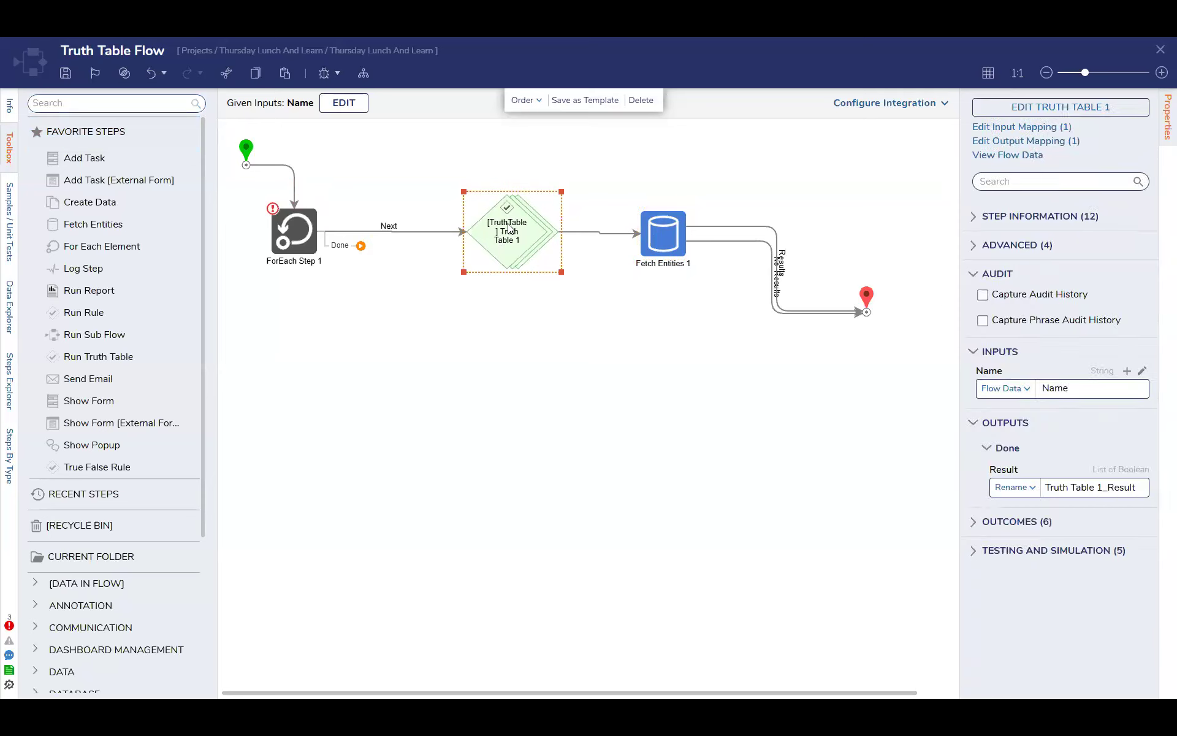
{"action": "left_click", "coordinate": [1043, 108]}
{"action": "left_click", "coordinate": [1160, 51]}
Insert a Run Sub Flow step on the path between the truth table and the Fetch Entities step
{"action": "left_click", "coordinate": [126, 103]}
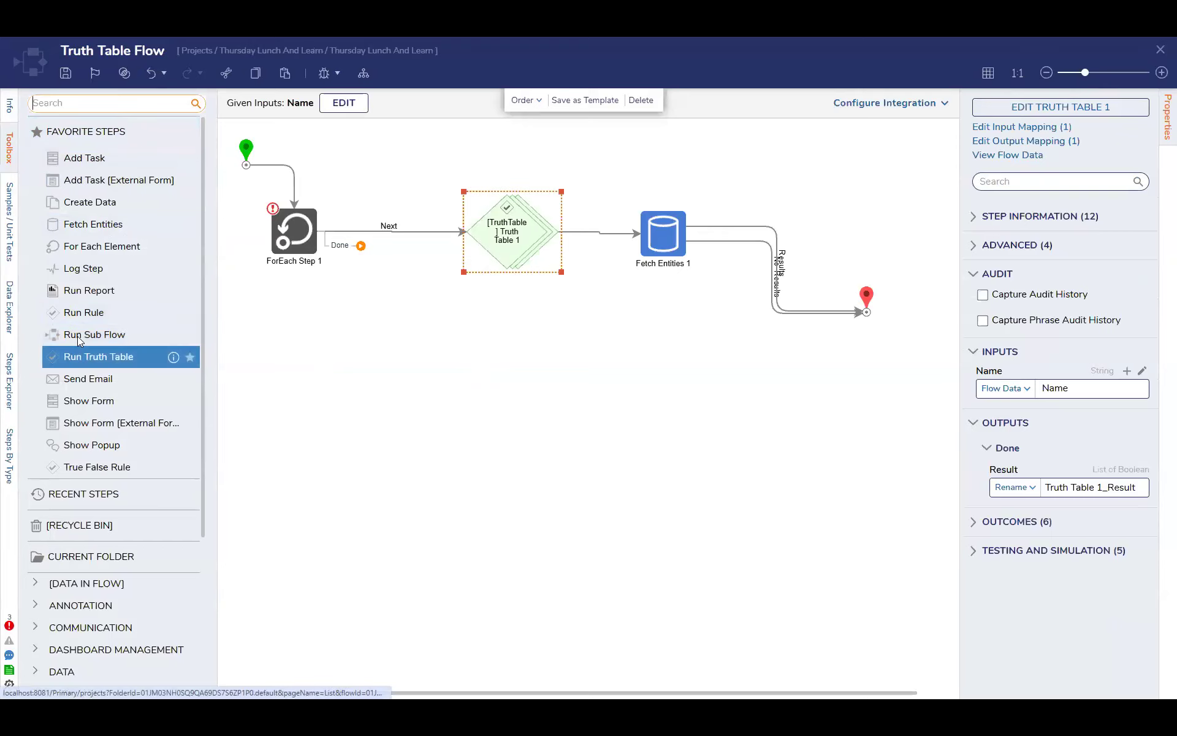
{"action": "left_click_drag", "start_coordinate": [84, 335], "coordinate": [621, 235]}
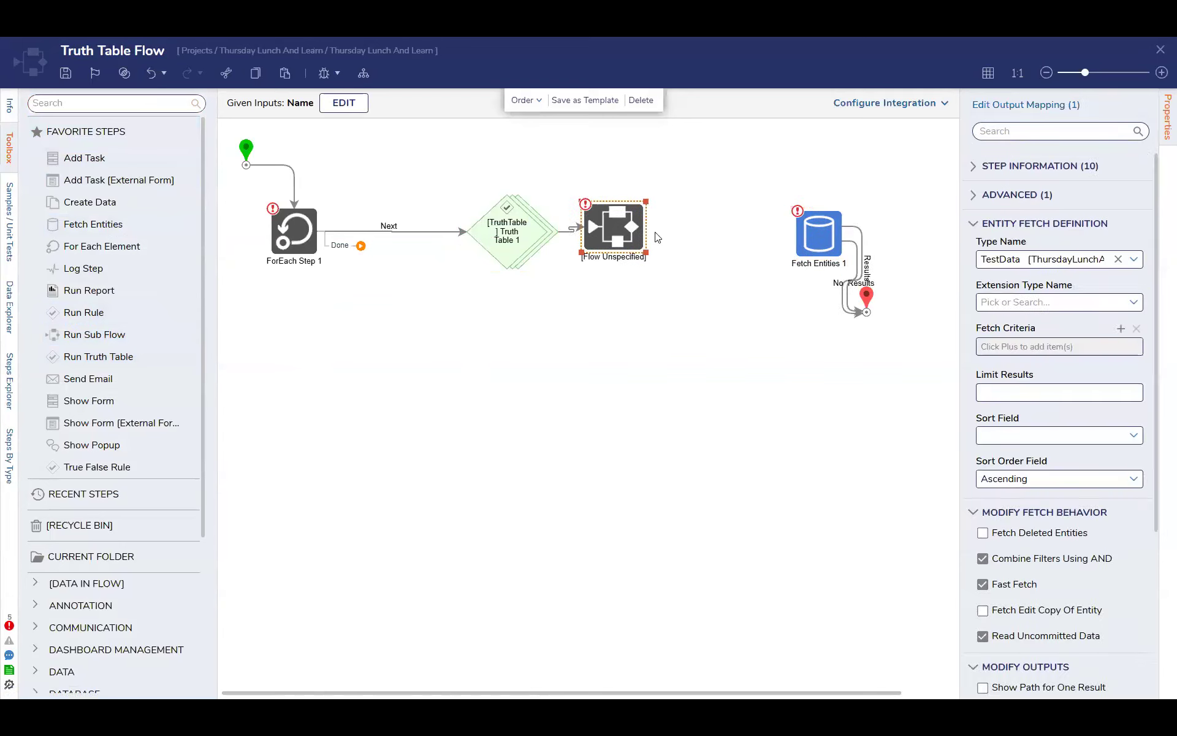
{"action": "left_click", "coordinate": [654, 218]}
Set the unspecified sub flow step's selection type to Runtime Selection
{"action": "left_click", "coordinate": [1078, 106]}
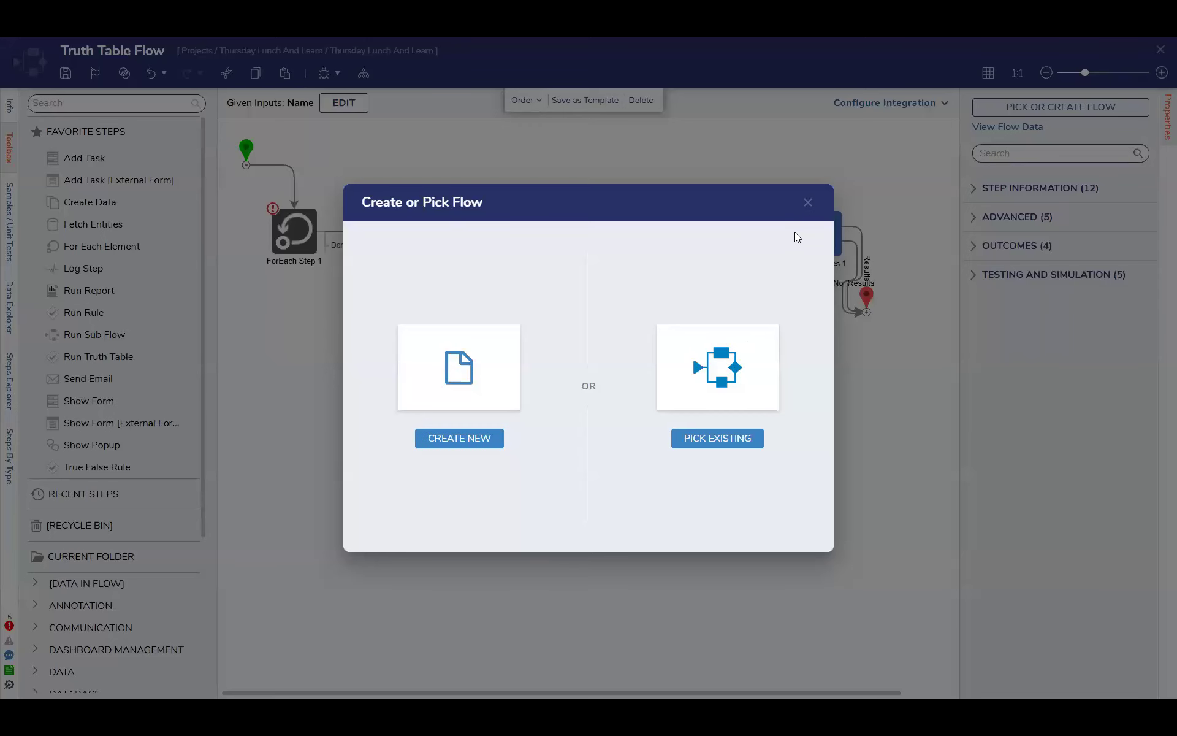
{"action": "left_click", "coordinate": [807, 203]}
{"action": "left_click", "coordinate": [1010, 217]}
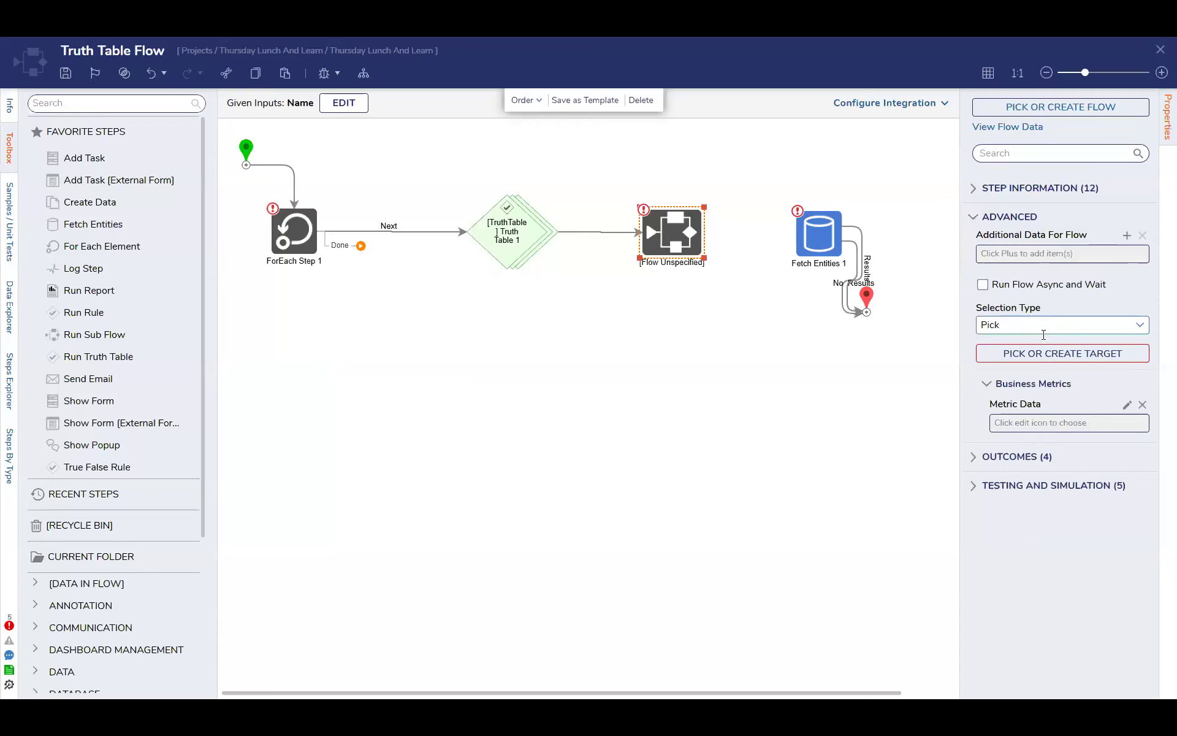
{"action": "left_click", "coordinate": [1139, 325]}
{"action": "left_click", "coordinate": [1062, 370]}
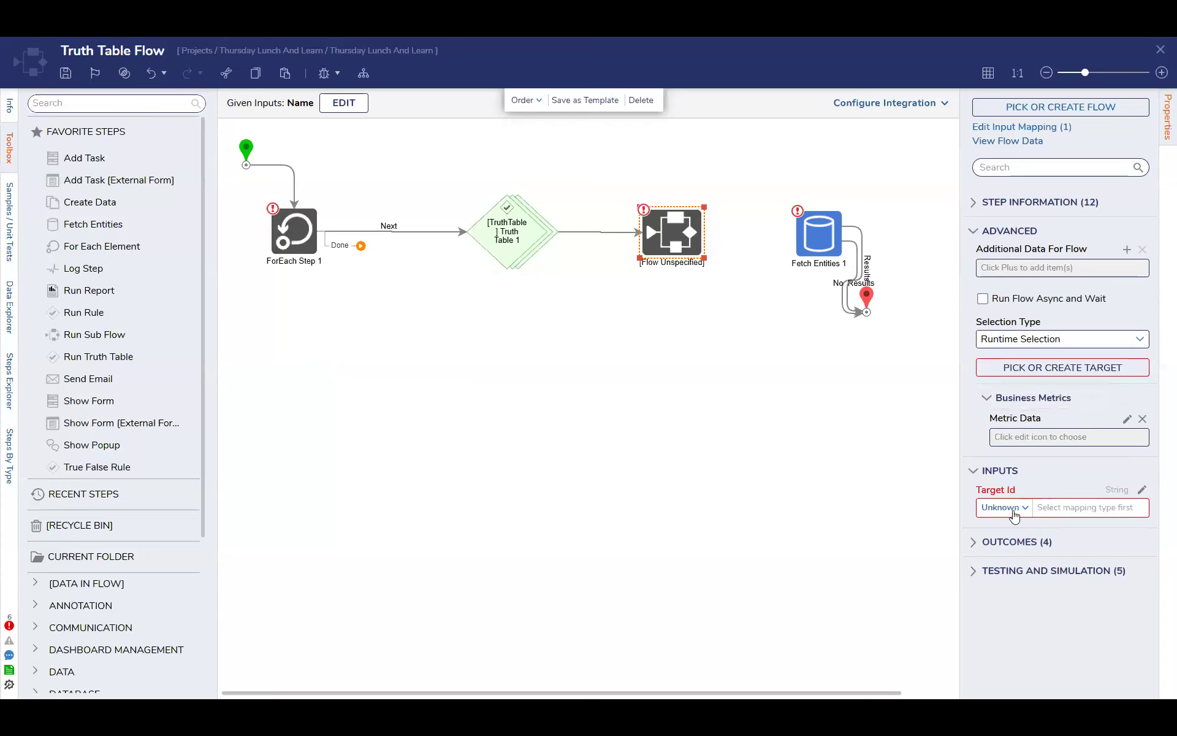
{"action": "left_click_drag", "start_coordinate": [688, 245], "coordinate": [680, 244]}
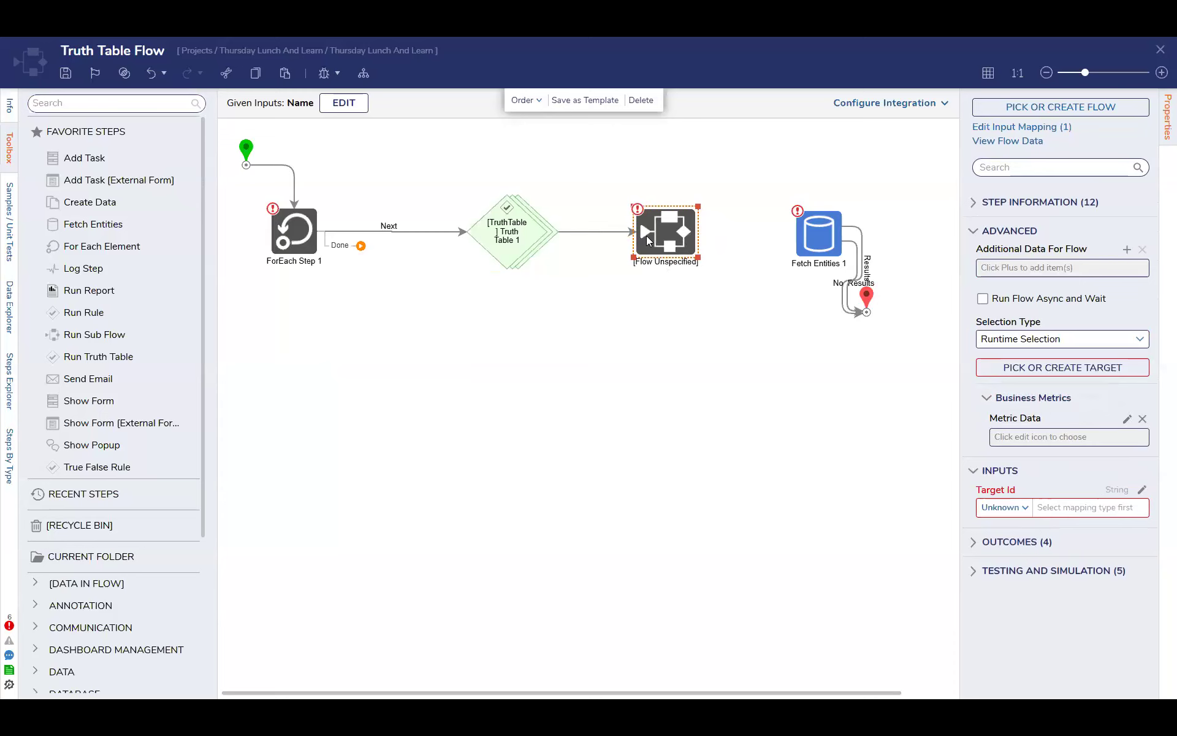
Open Truth Table 1 from the flow for editing
{"action": "mouse_move", "coordinate": [862, 234]}
{"action": "left_click", "coordinate": [532, 231]}
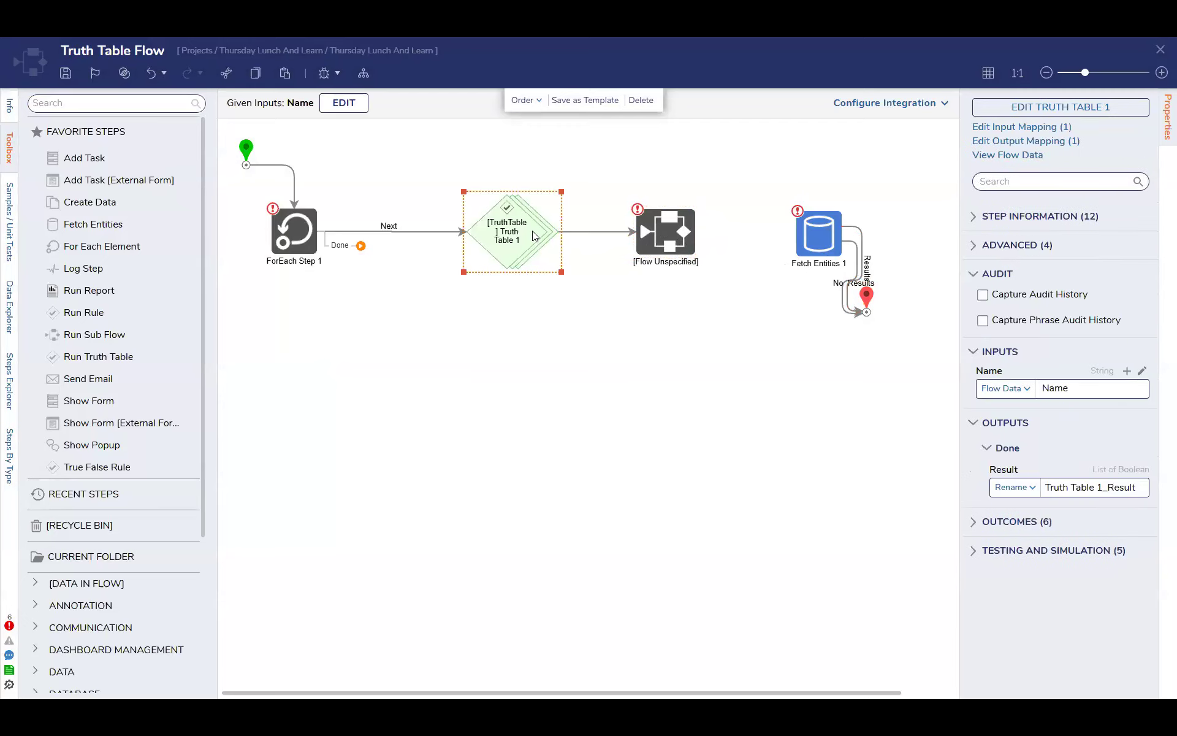
{"action": "left_click", "coordinate": [1042, 108]}
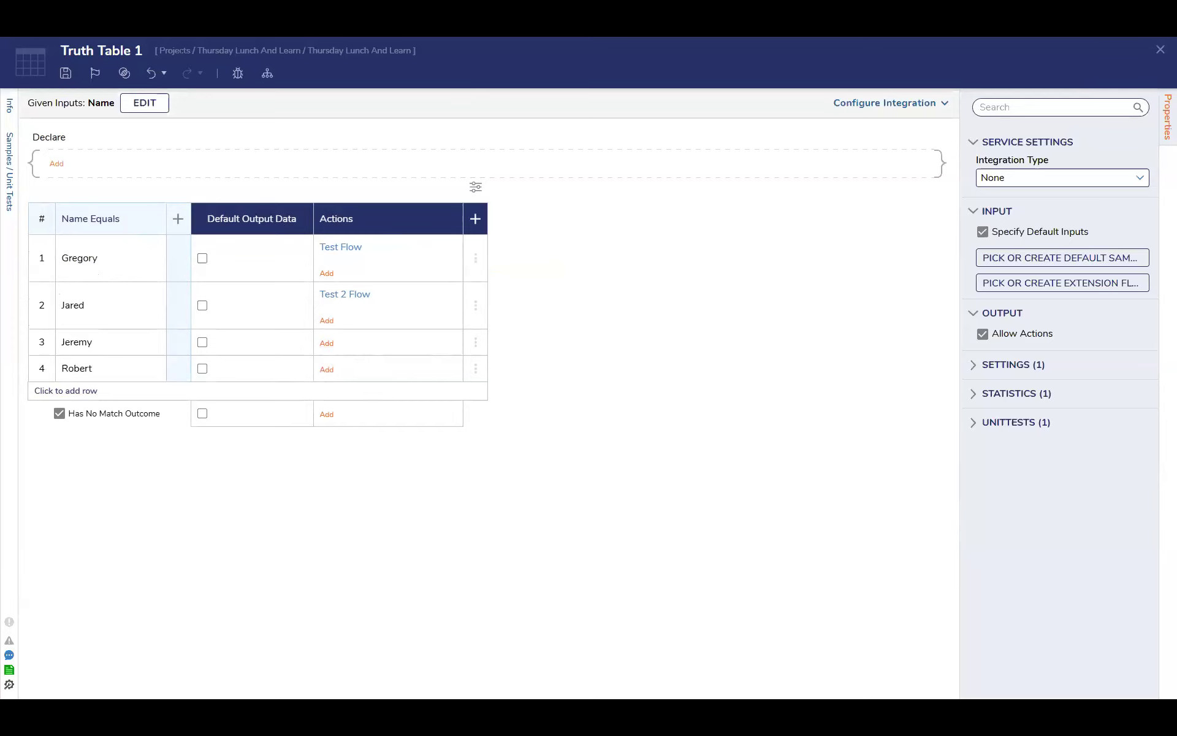
Close the truth table and pick the existing Test Flow as the unspecified sub flow step's target
{"action": "left_click", "coordinate": [1161, 49]}
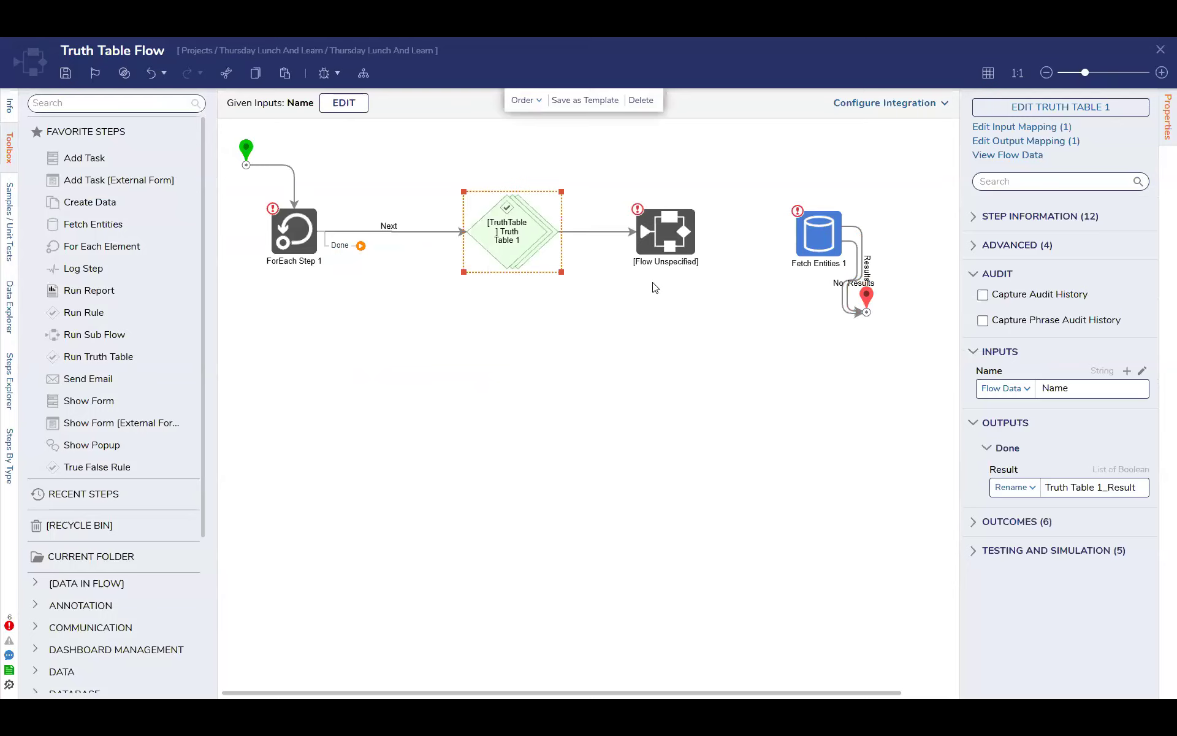
{"action": "left_click", "coordinate": [667, 238]}
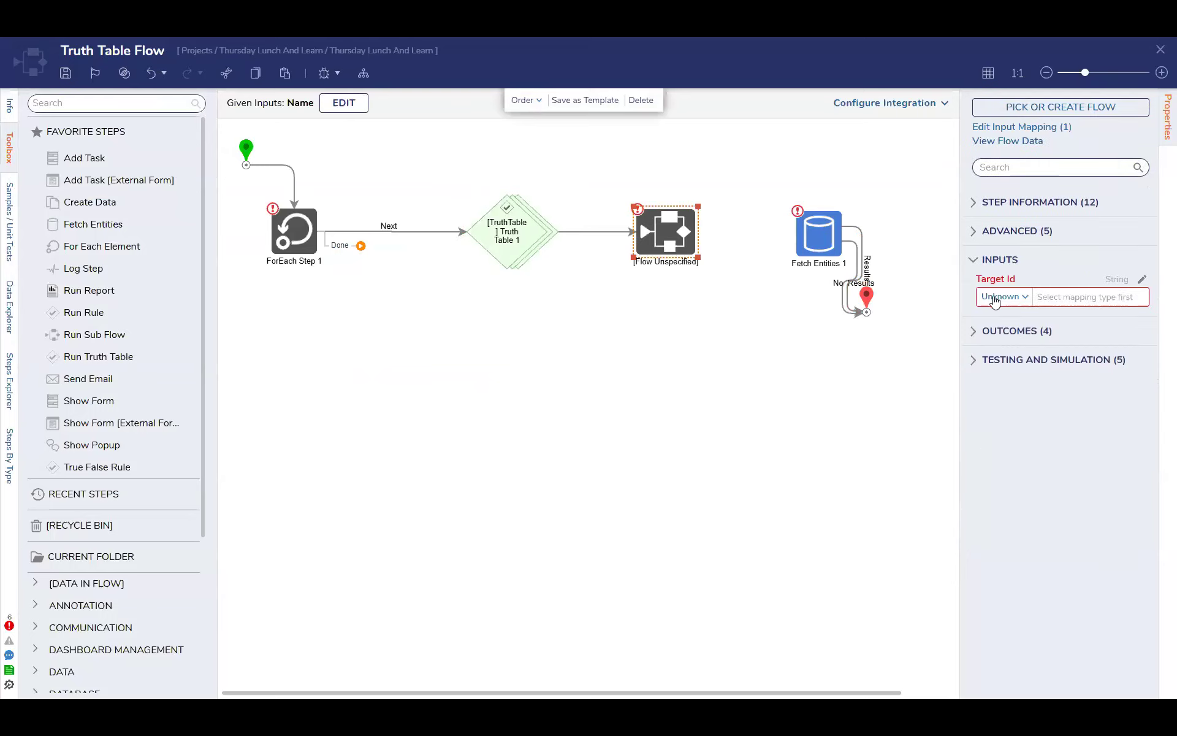
{"action": "left_click", "coordinate": [1015, 232]}
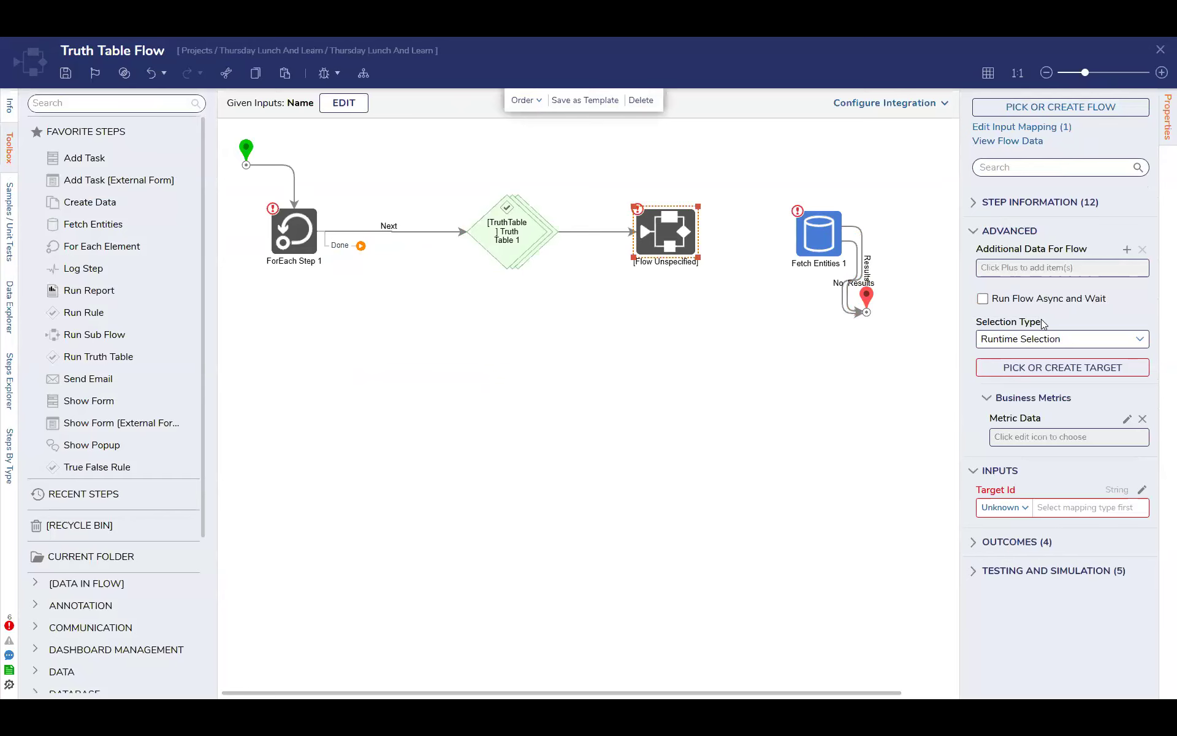
{"action": "left_click", "coordinate": [1084, 368]}
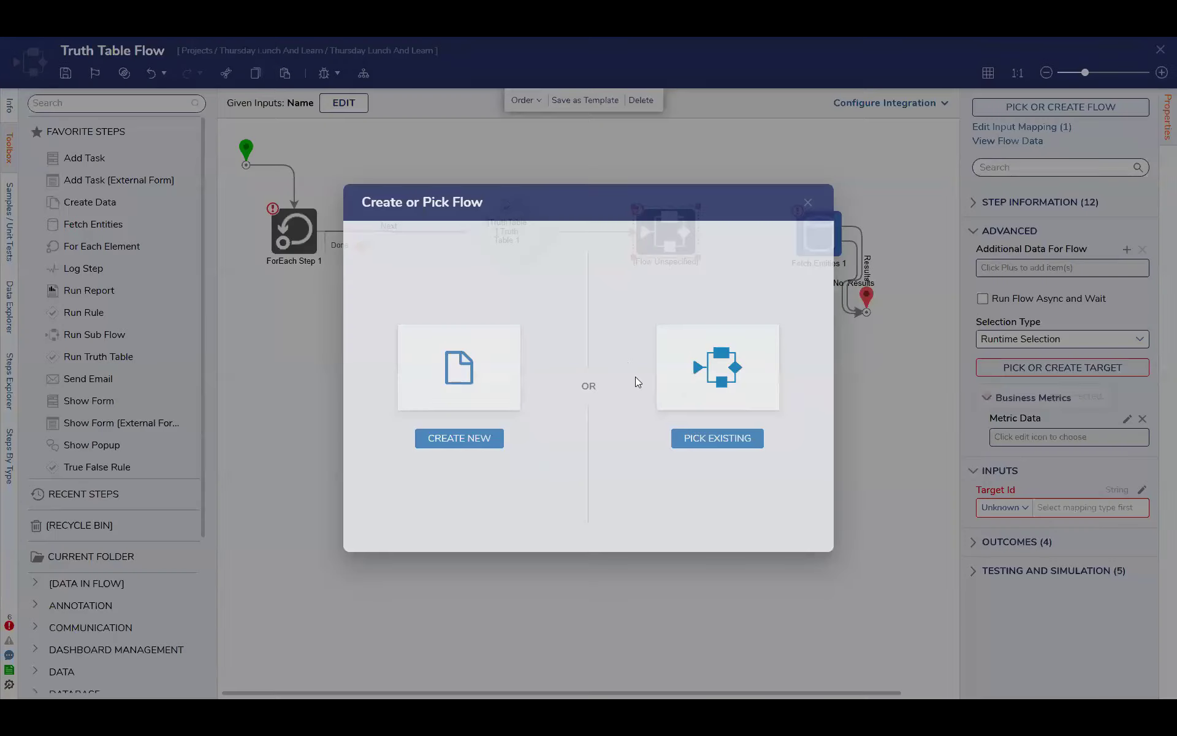
{"action": "left_click", "coordinate": [715, 439]}
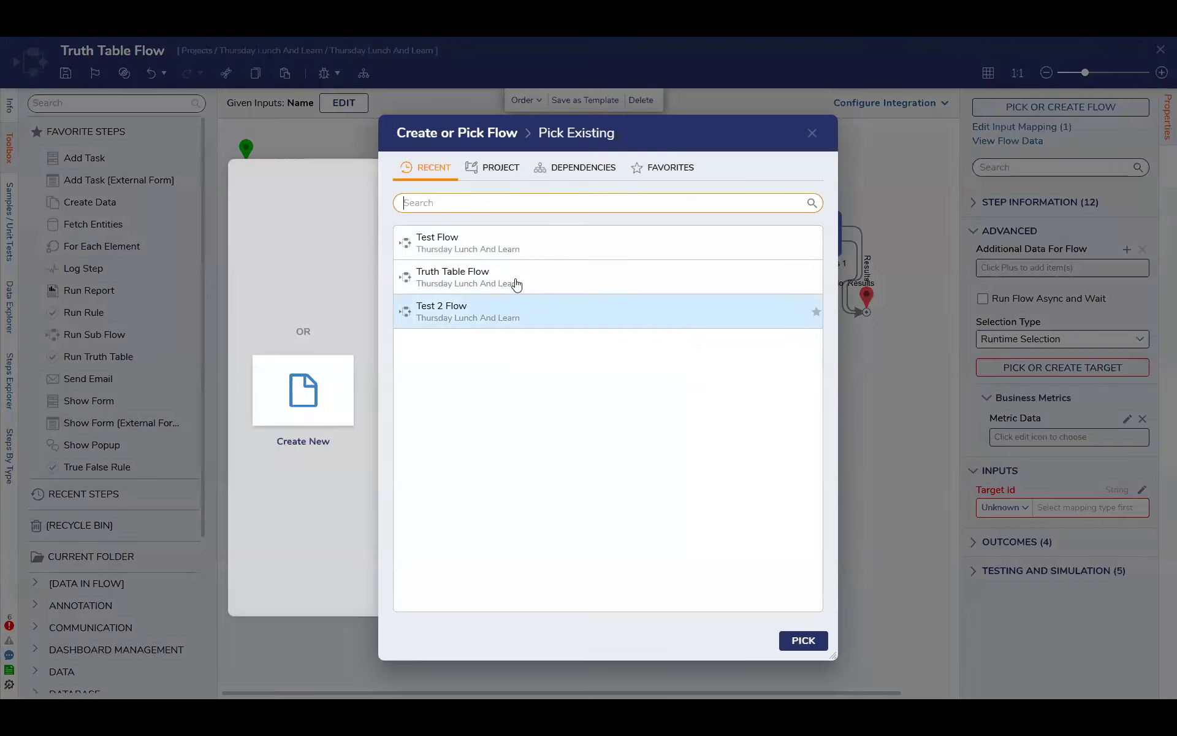
{"action": "left_click", "coordinate": [516, 242]}
{"action": "left_click", "coordinate": [804, 641]}
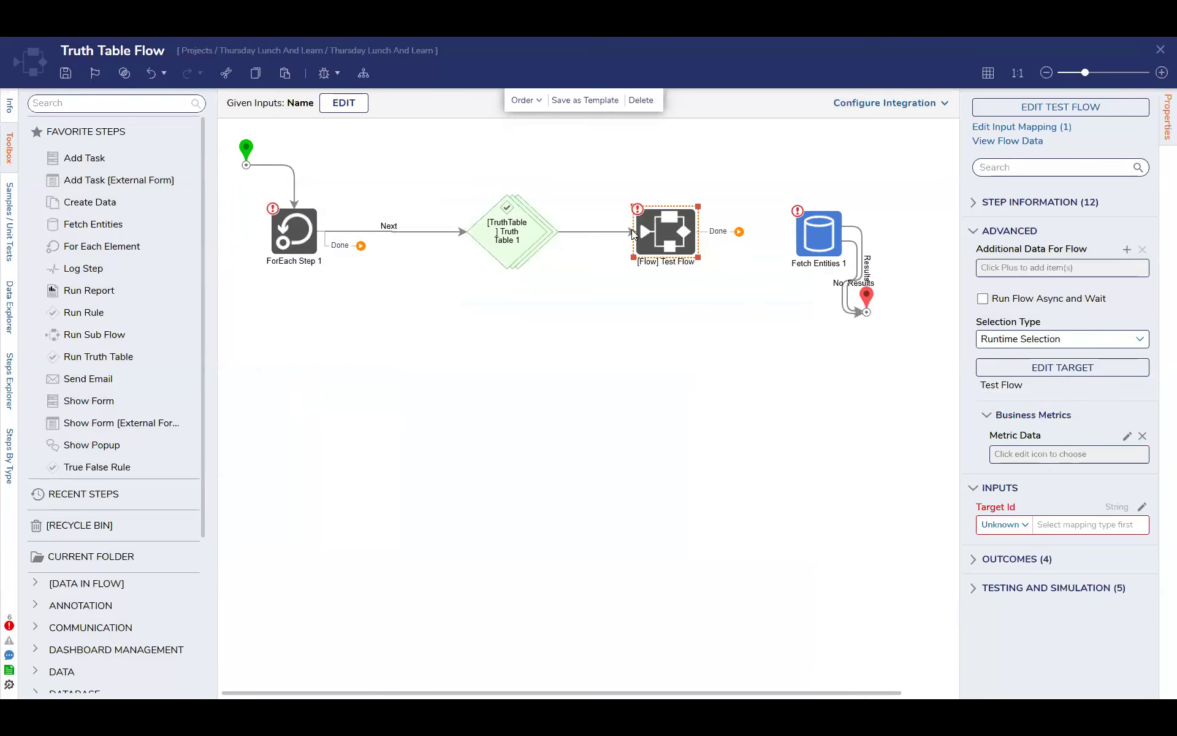
Set the Truth Table 1 step's execution result type to First Match Only
{"action": "left_click", "coordinate": [520, 234]}
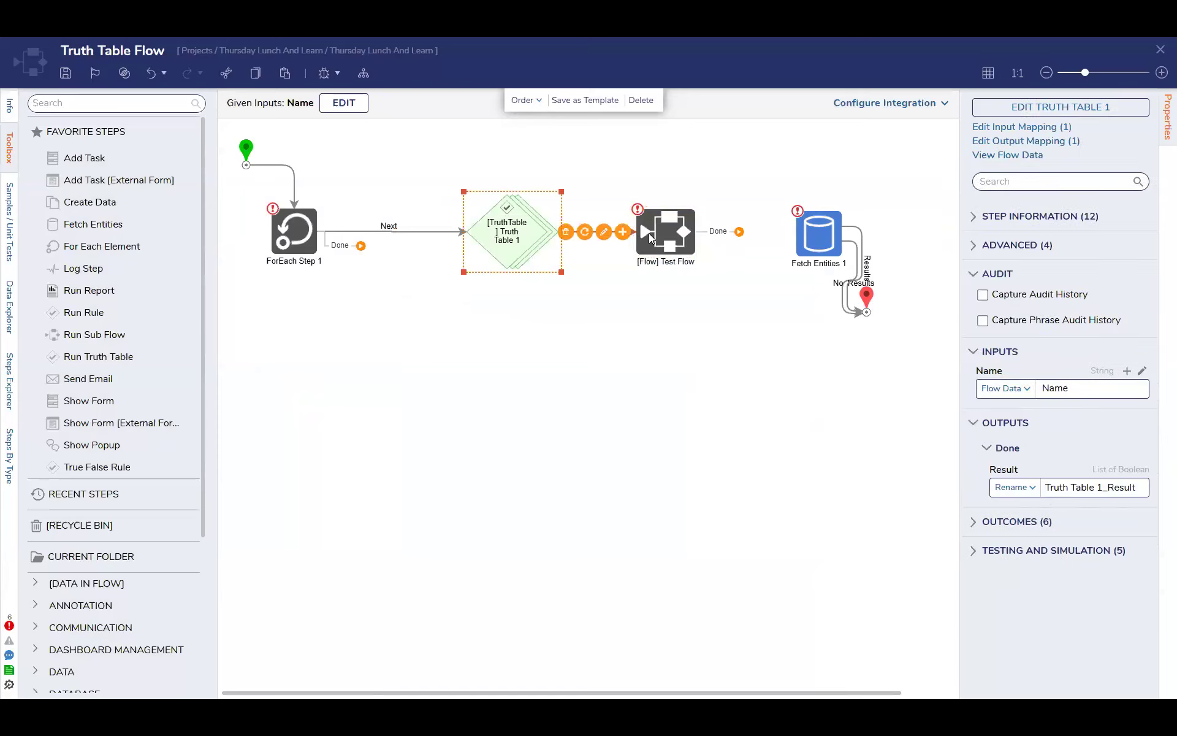
{"action": "left_click", "coordinate": [660, 234]}
{"action": "left_click", "coordinate": [540, 236]}
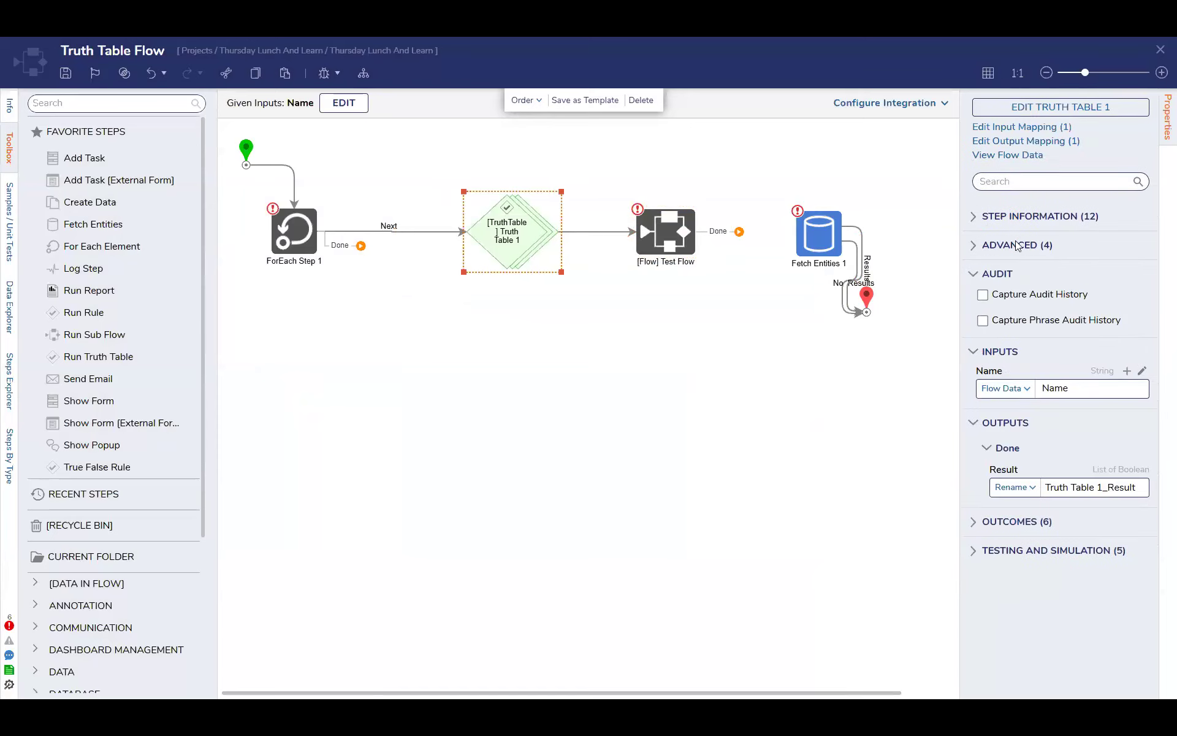
{"action": "left_click", "coordinate": [1015, 246]}
{"action": "left_click", "coordinate": [1049, 218]}
{"action": "left_click", "coordinate": [1028, 217]}
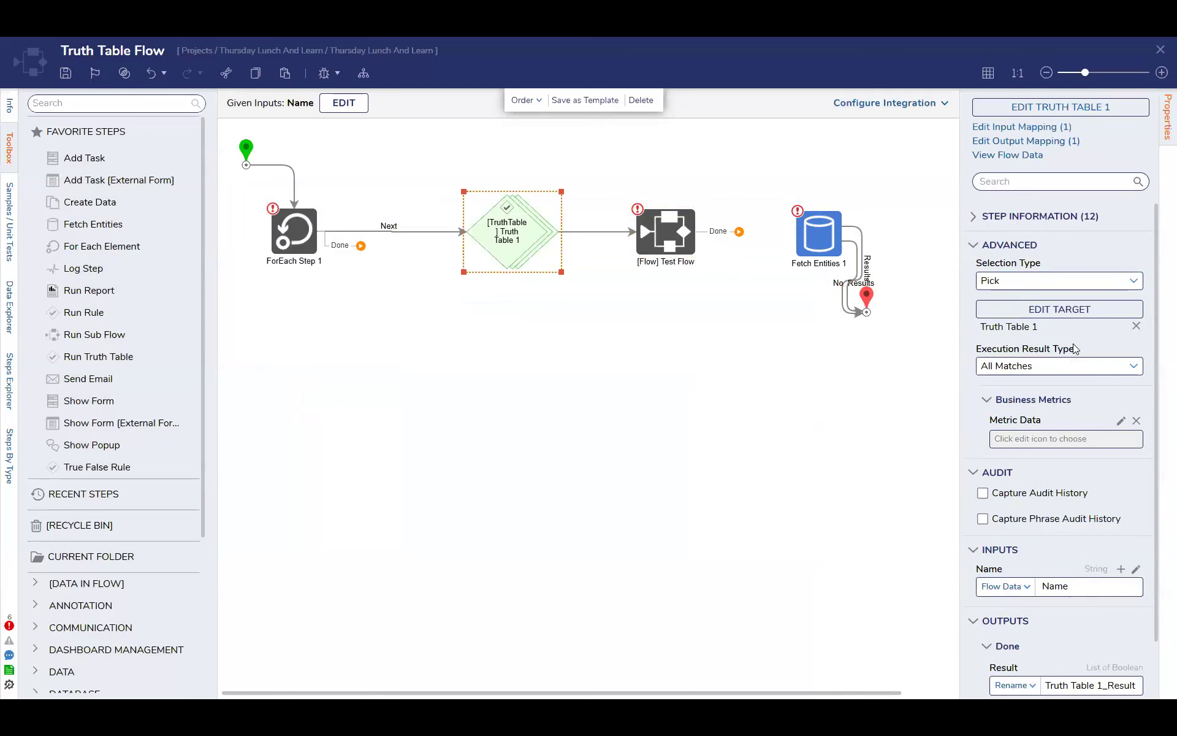
{"action": "left_click", "coordinate": [1104, 366]}
{"action": "left_click", "coordinate": [1048, 410]}
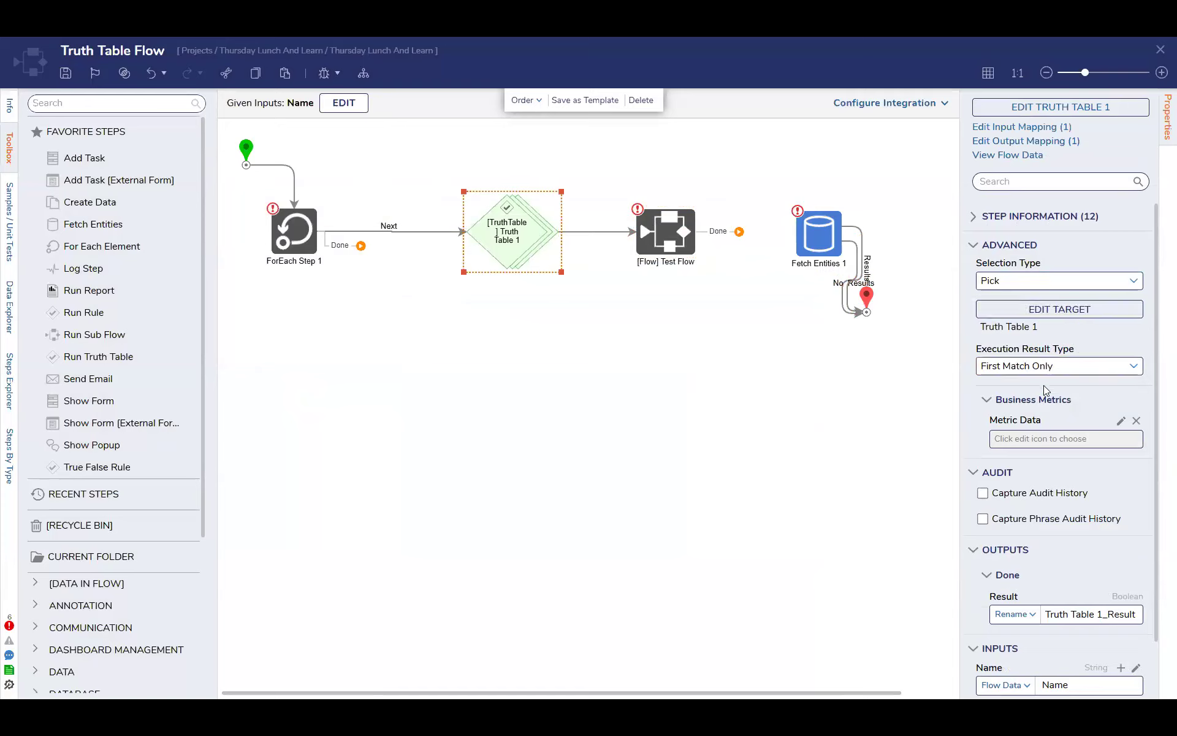
{"action": "scroll", "coordinate": [1057, 485], "scroll_direction": "down", "scroll_amount": 3}
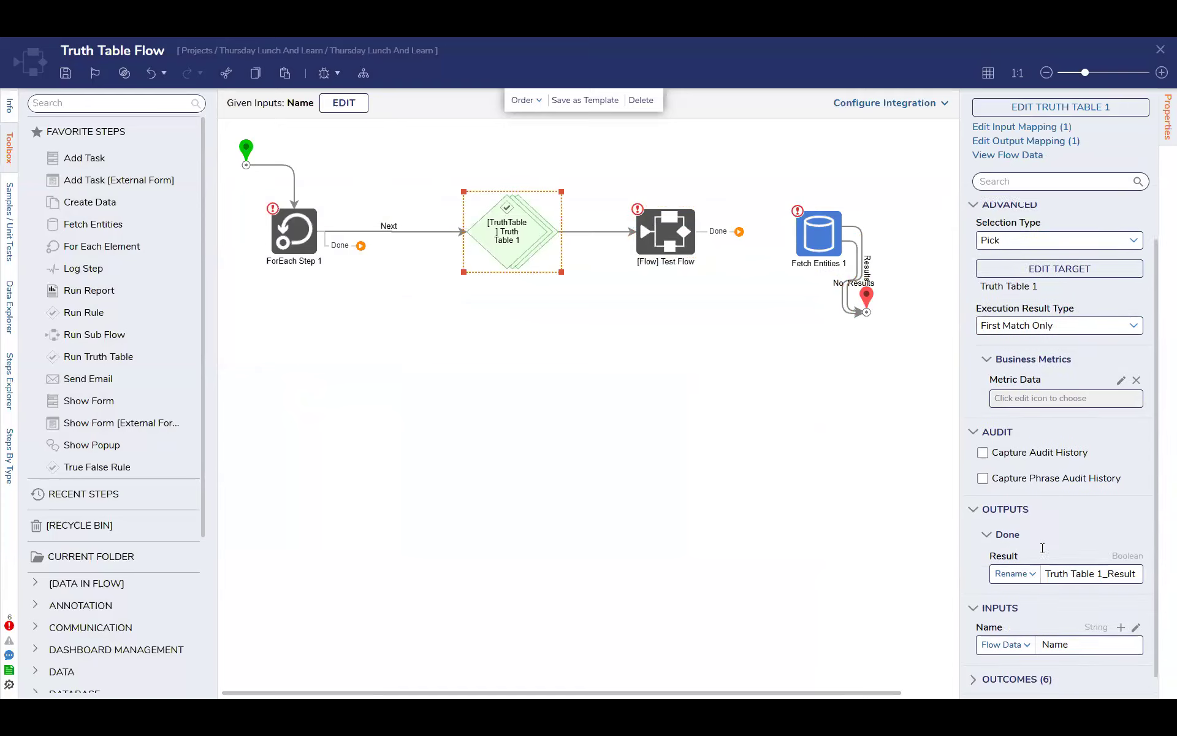
Connect the Test Flow step's Done outcome back to Truth Table 1, with the link leaving the far side of the step
{"action": "left_click", "coordinate": [673, 234]}
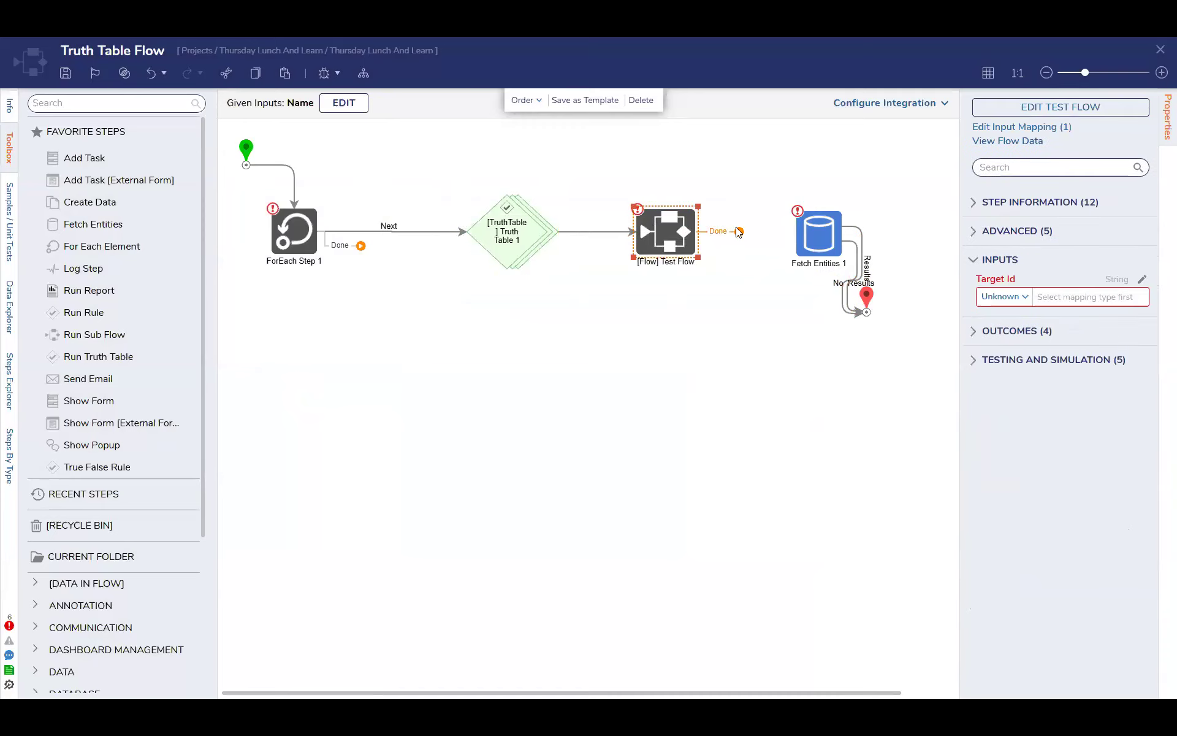
{"action": "left_click_drag", "start_coordinate": [738, 230], "coordinate": [528, 339]}
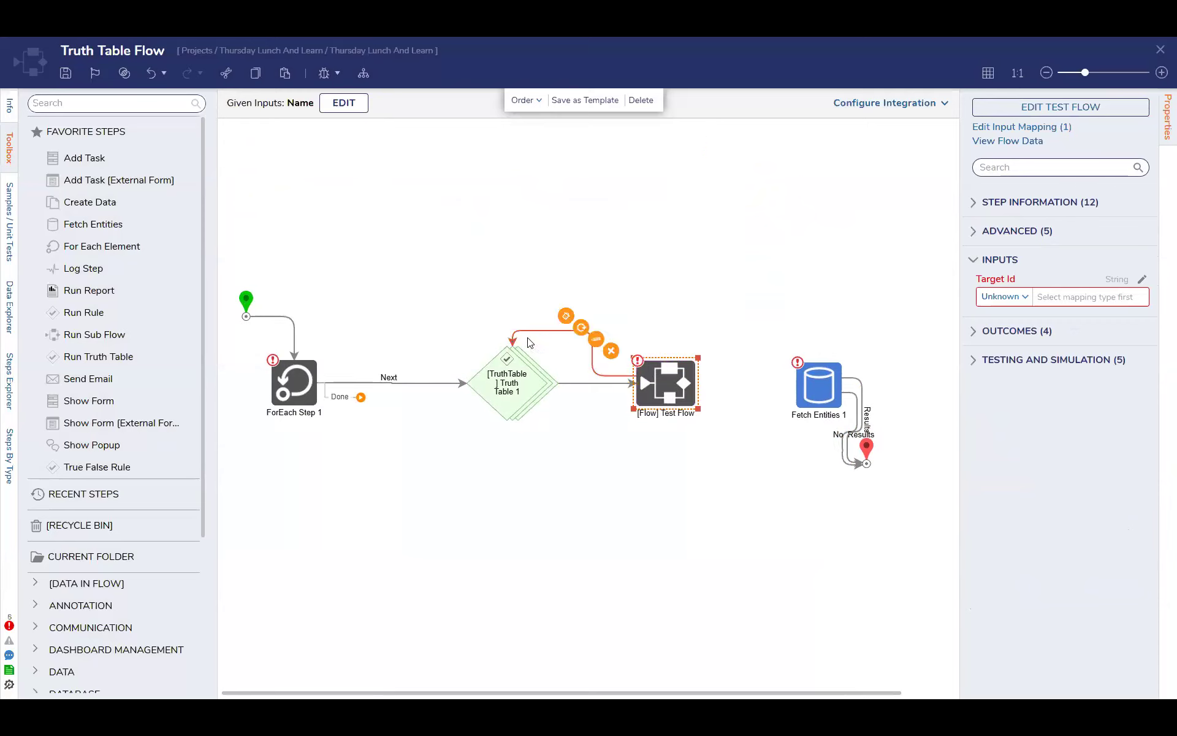
{"action": "left_click", "coordinate": [606, 377]}
{"action": "left_click_drag", "start_coordinate": [637, 376], "coordinate": [700, 382]}
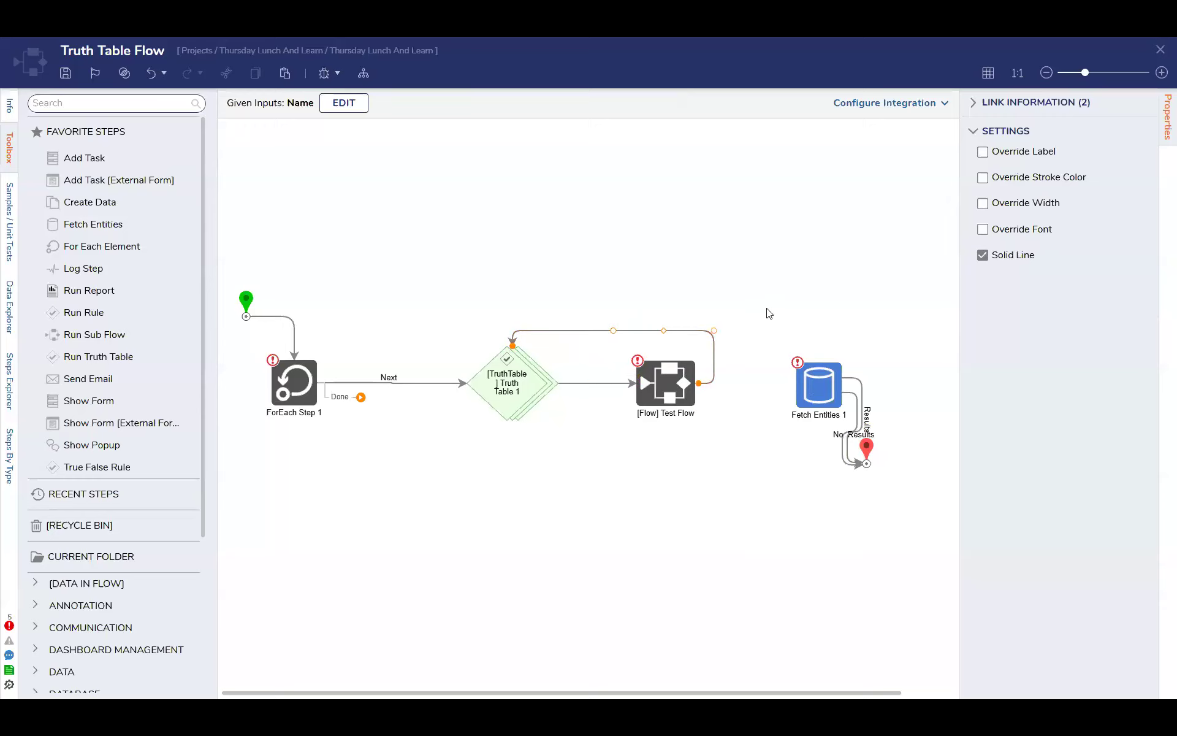
Review the inputs of the Truth Table 1 and Test Flow steps, and close Truth Table Flow with its changes saved
{"action": "left_click", "coordinate": [521, 380]}
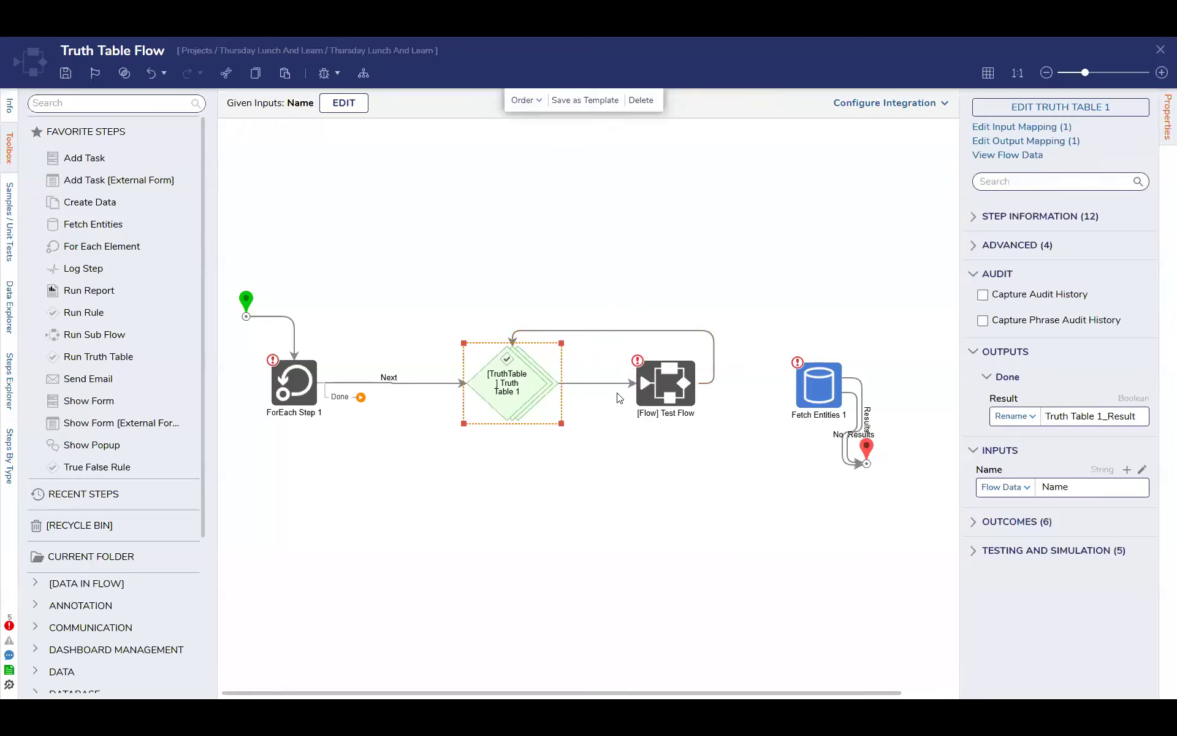
{"action": "left_click", "coordinate": [672, 389]}
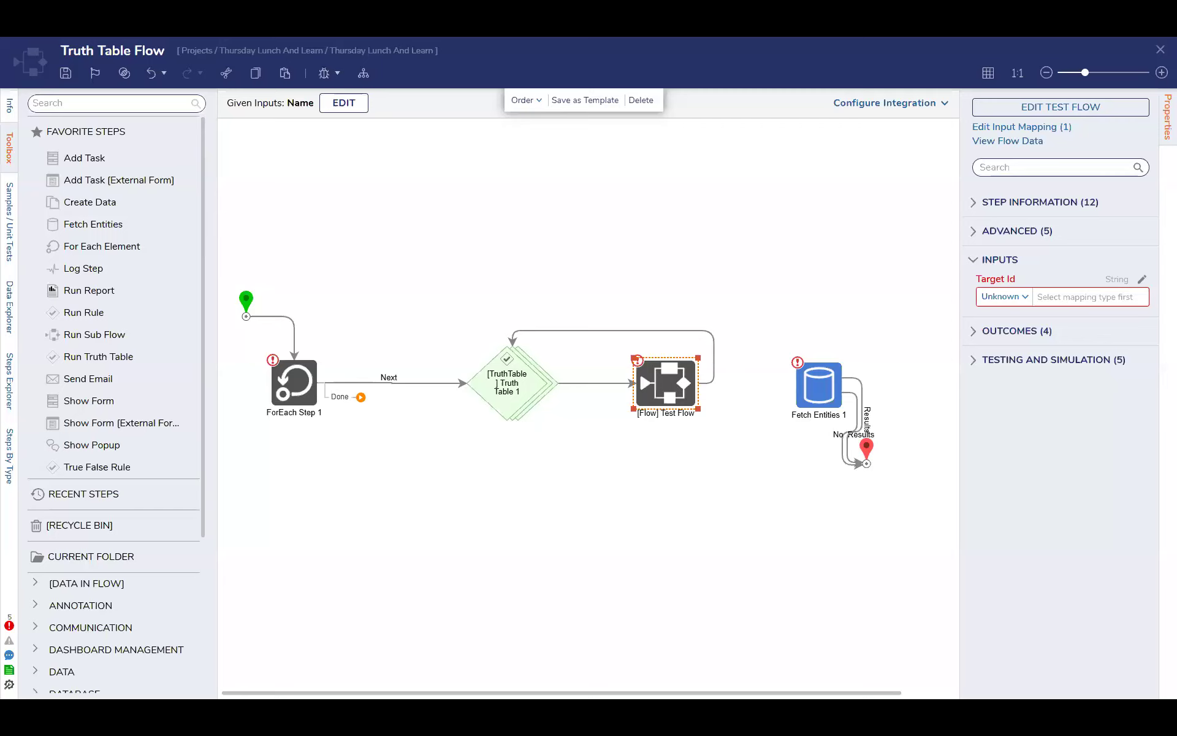
{"action": "mouse_move", "coordinate": [725, 358]}
{"action": "left_click", "coordinate": [1160, 49]}
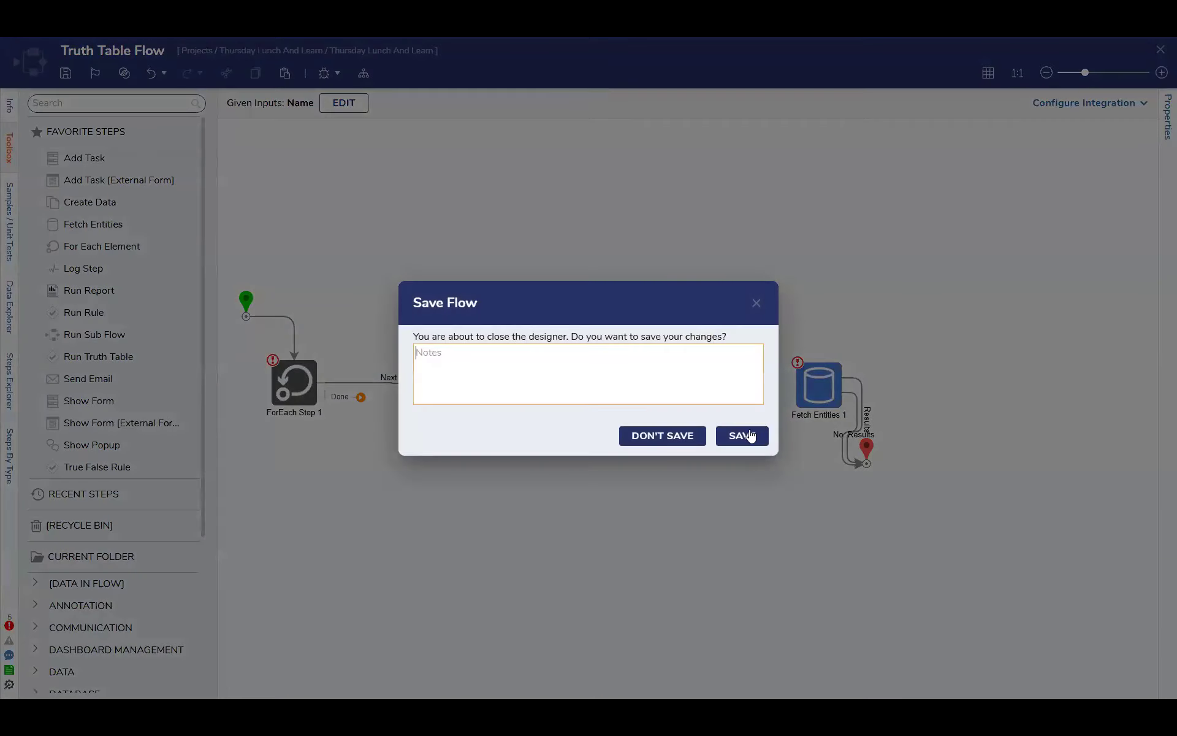
{"action": "left_click", "coordinate": [750, 435]}
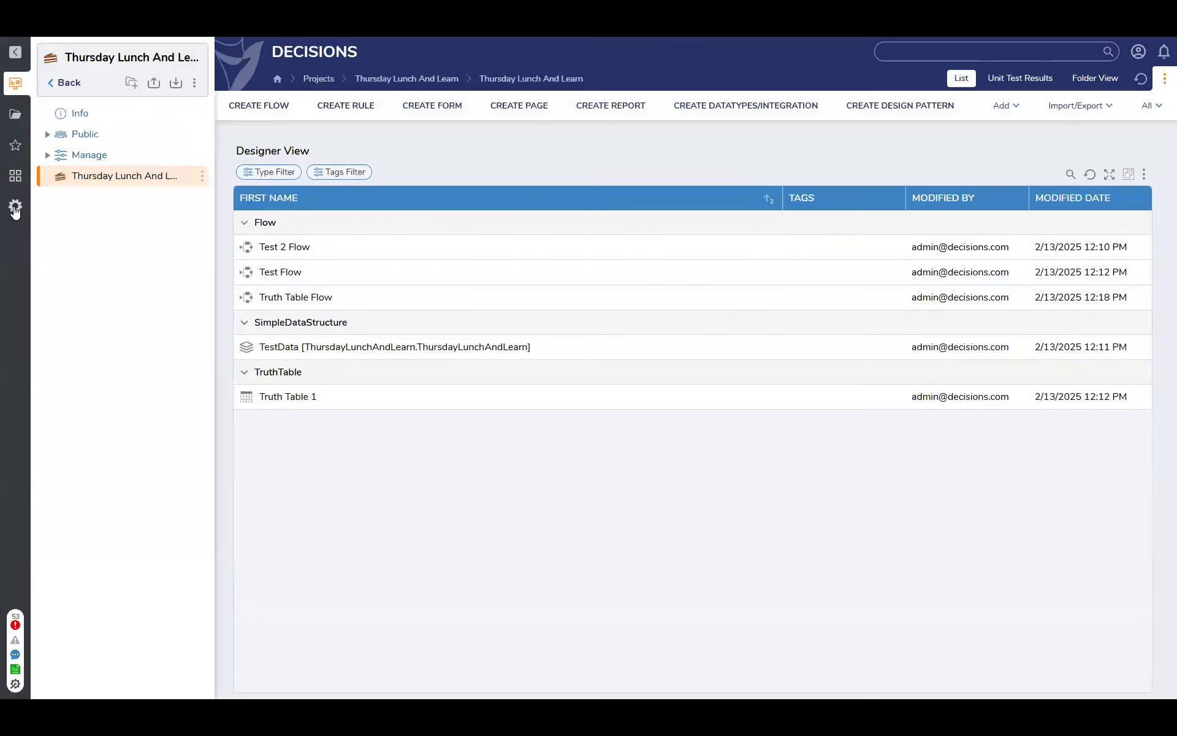
Open the Master Translation List under the system data's languages
{"action": "left_click", "coordinate": [16, 207]}
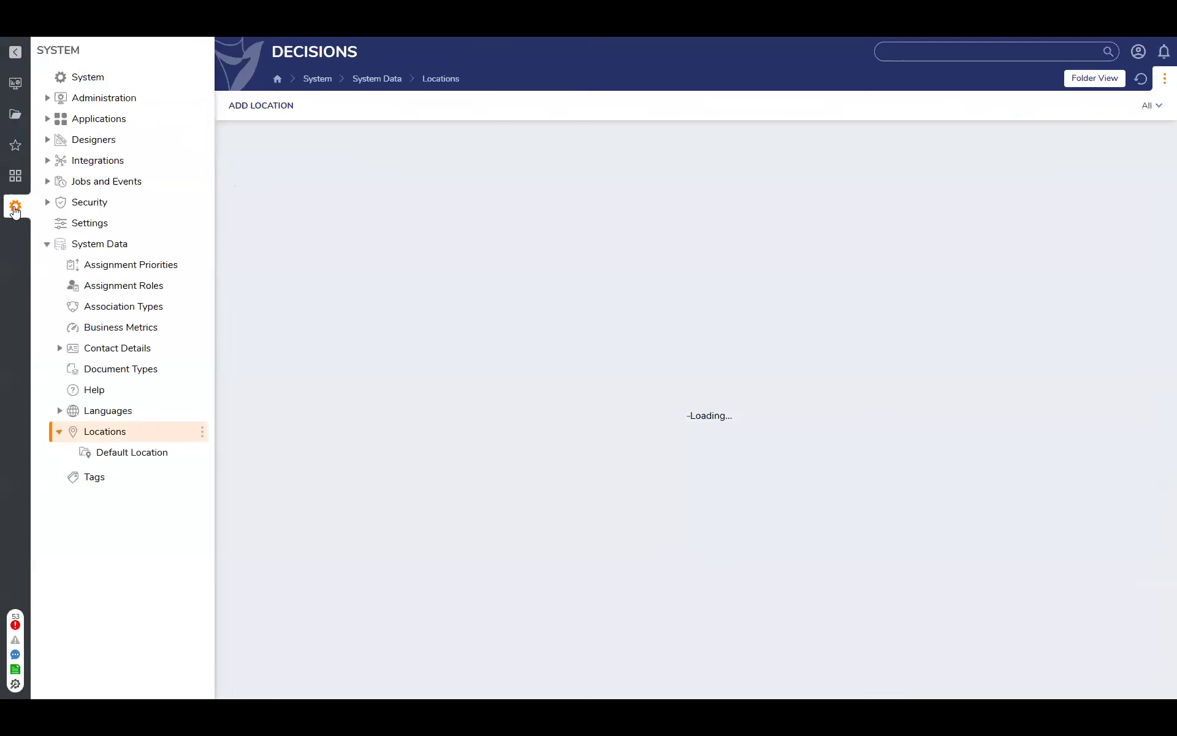
{"action": "left_click", "coordinate": [60, 433]}
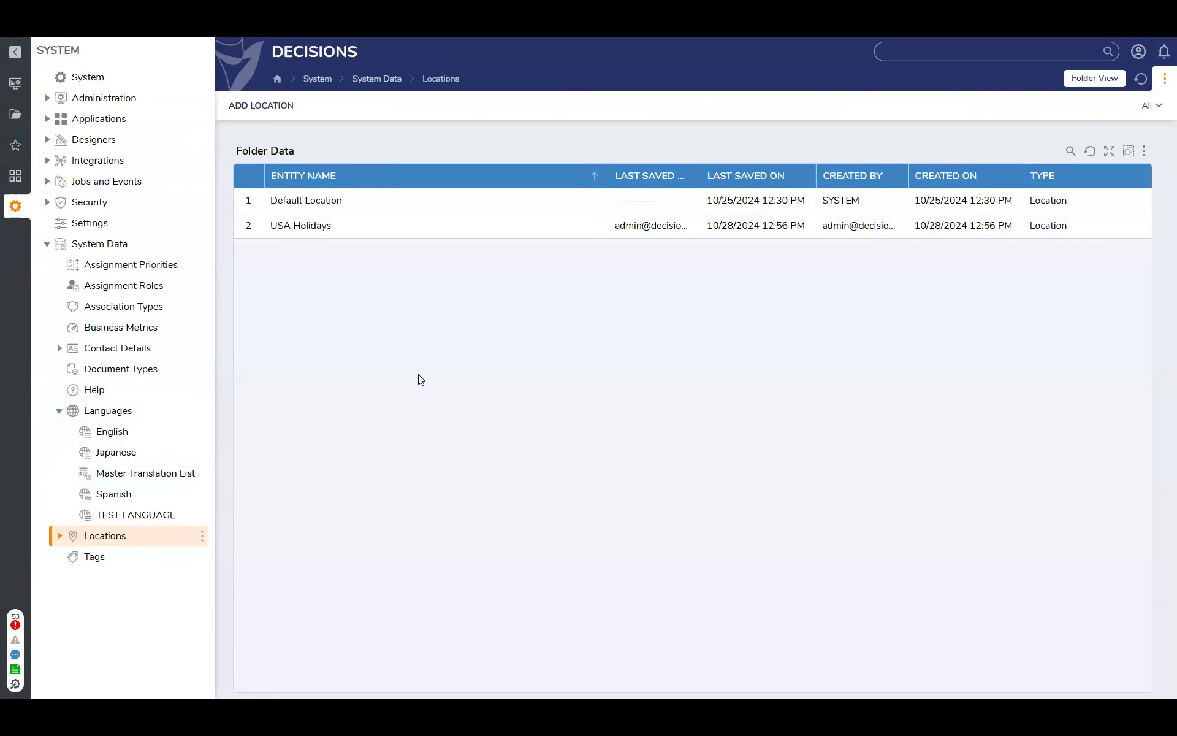
{"action": "left_click", "coordinate": [45, 245]}
{"action": "left_click", "coordinate": [45, 244]}
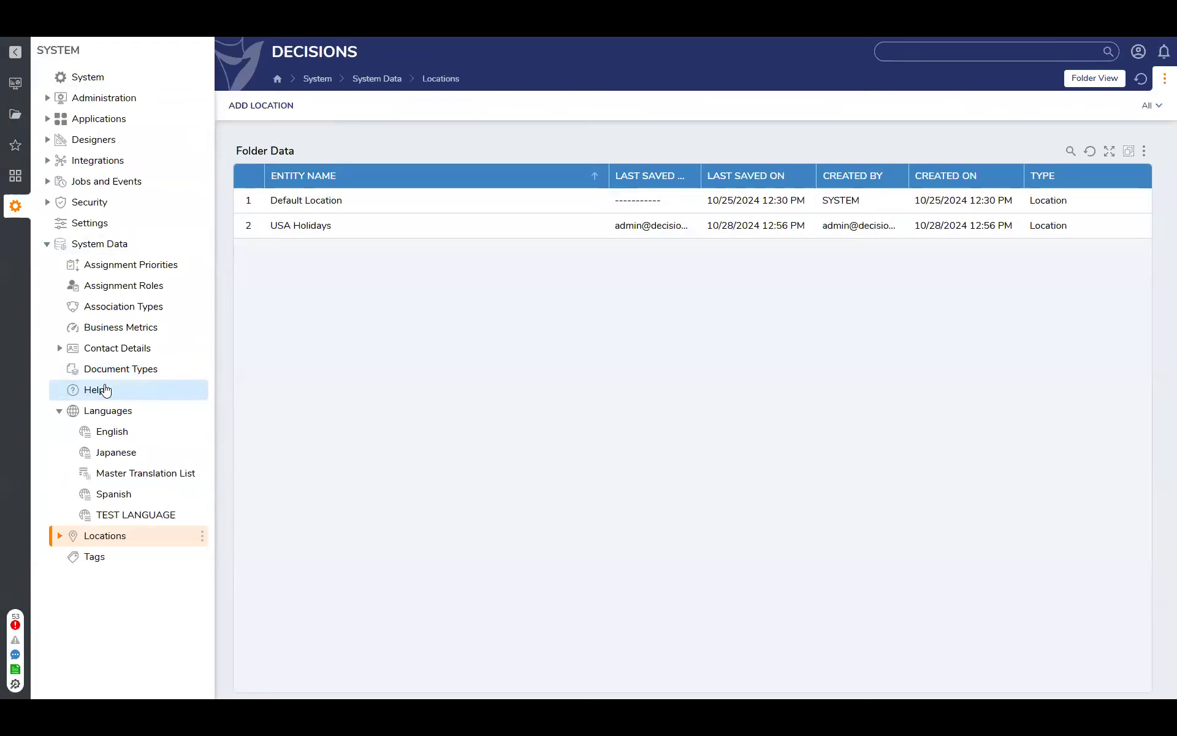
{"action": "left_click", "coordinate": [112, 475]}
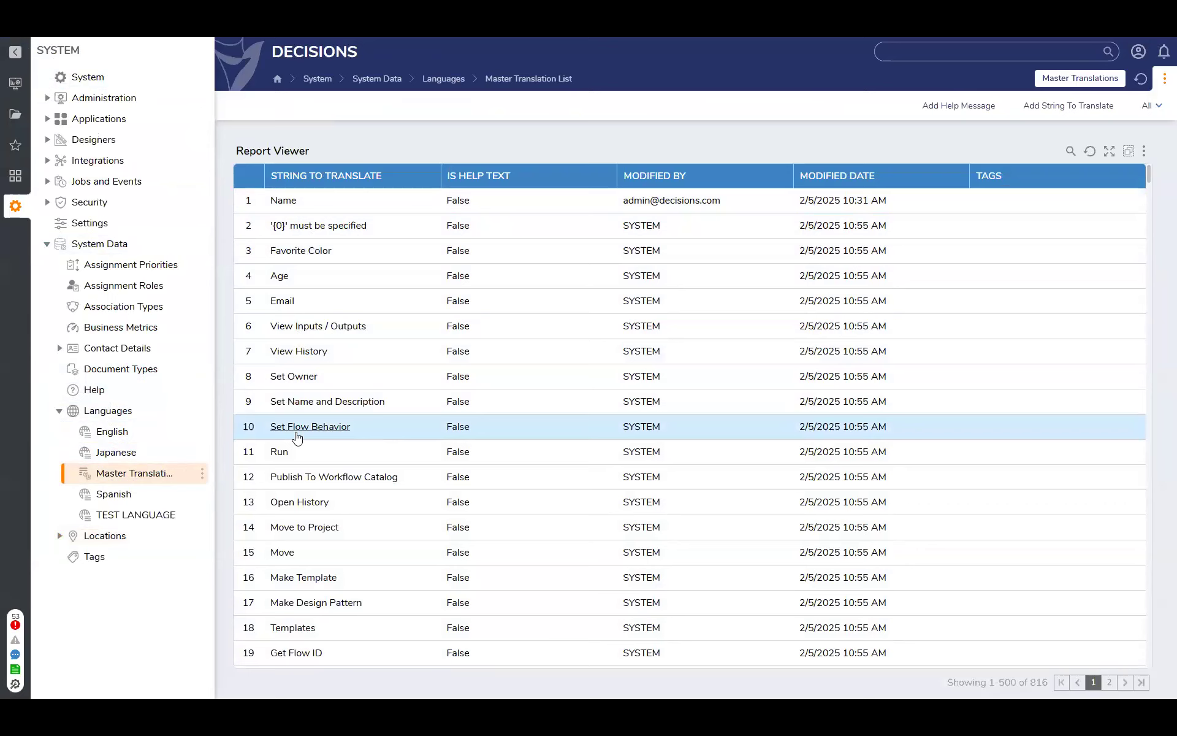
Review the Japanese, English and Spanish translation lists and return to the Master Translation List
{"action": "left_click", "coordinate": [128, 455]}
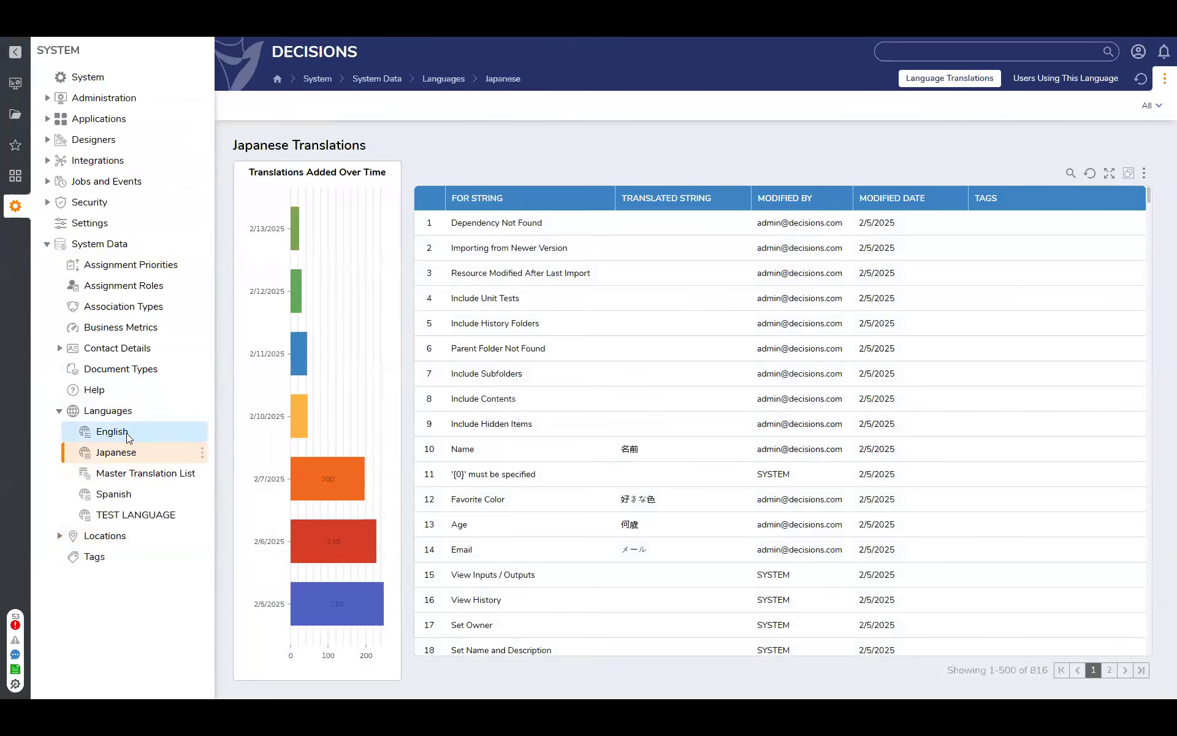
{"action": "left_click", "coordinate": [116, 431]}
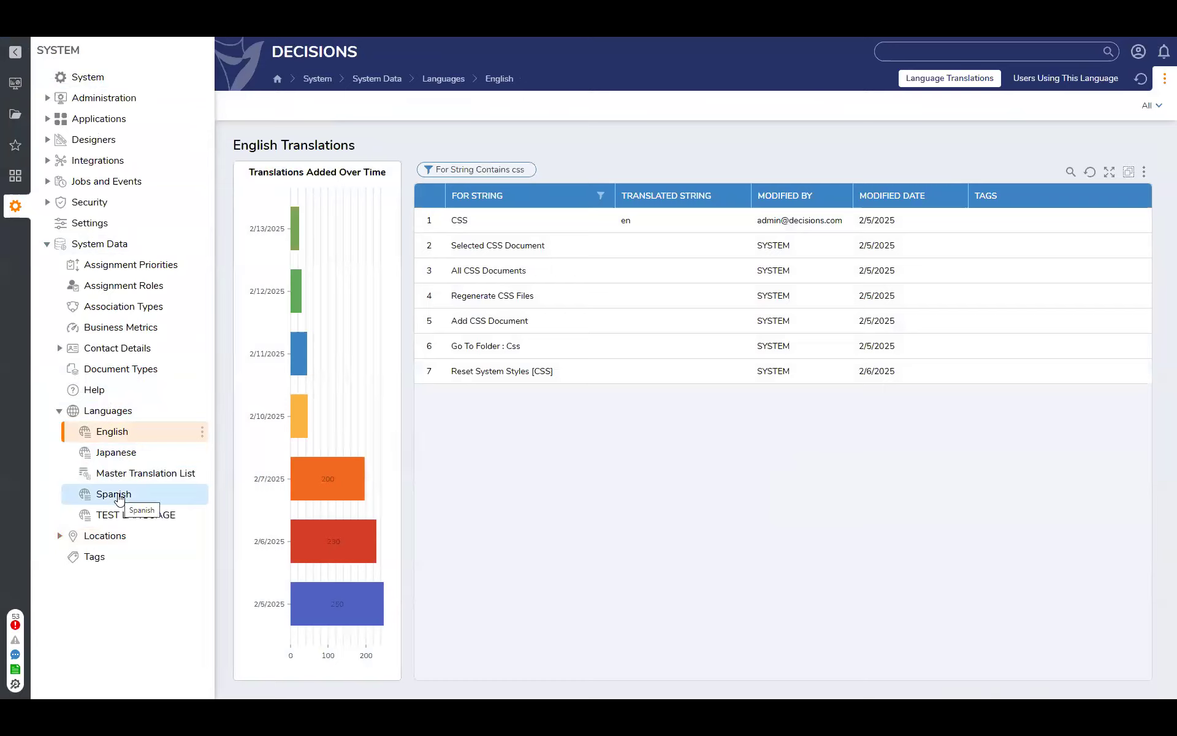
{"action": "left_click", "coordinate": [118, 497]}
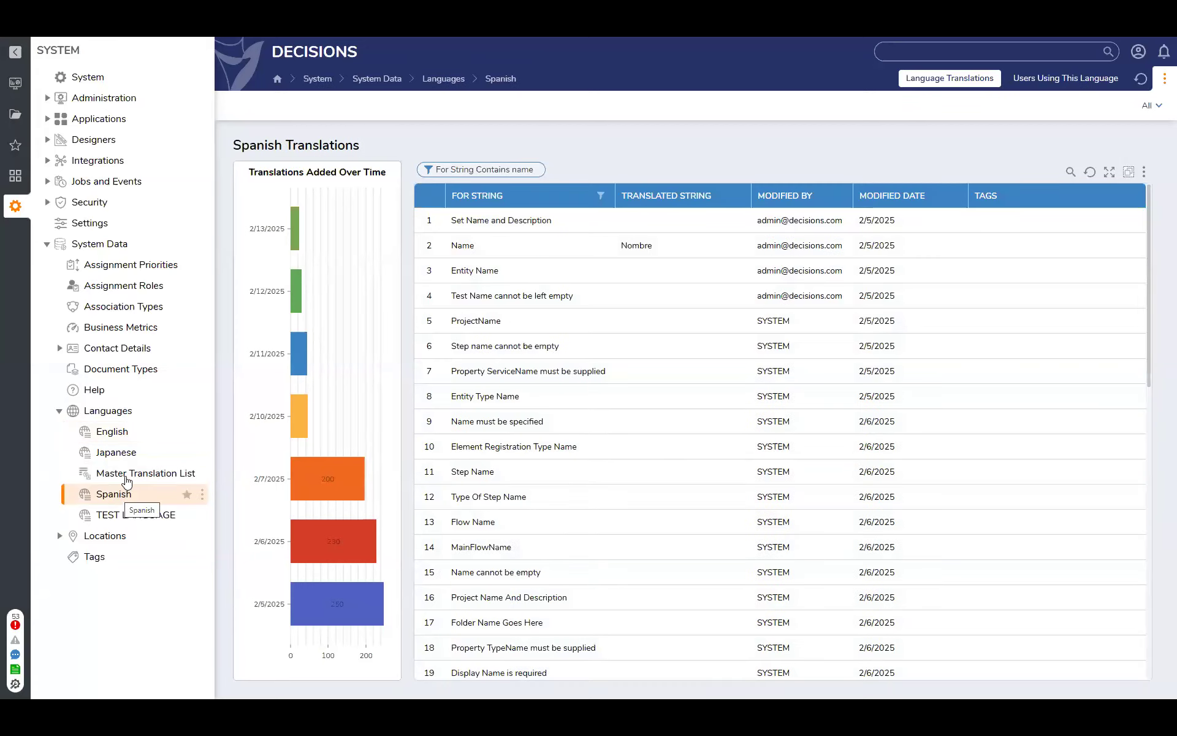
{"action": "left_click", "coordinate": [131, 480]}
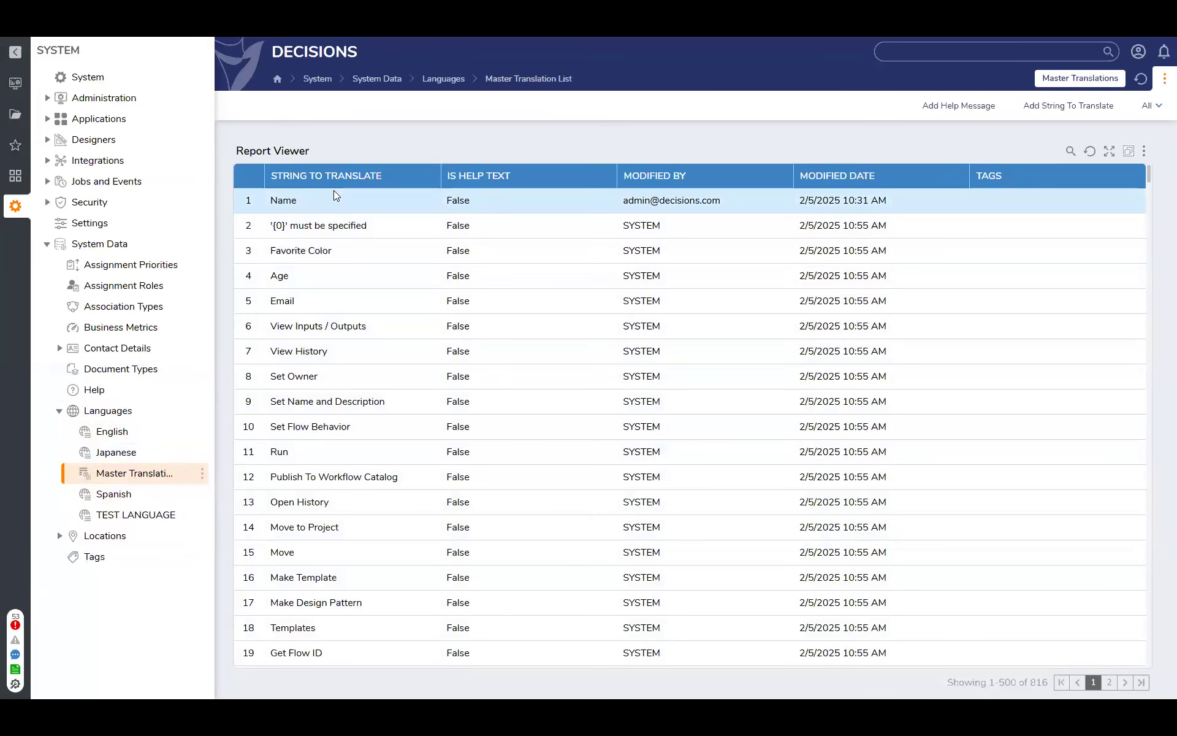
Start a new string translation for "Warehouse" in the Master Translation List and dismiss it without adding
{"action": "left_click", "coordinate": [333, 230]}
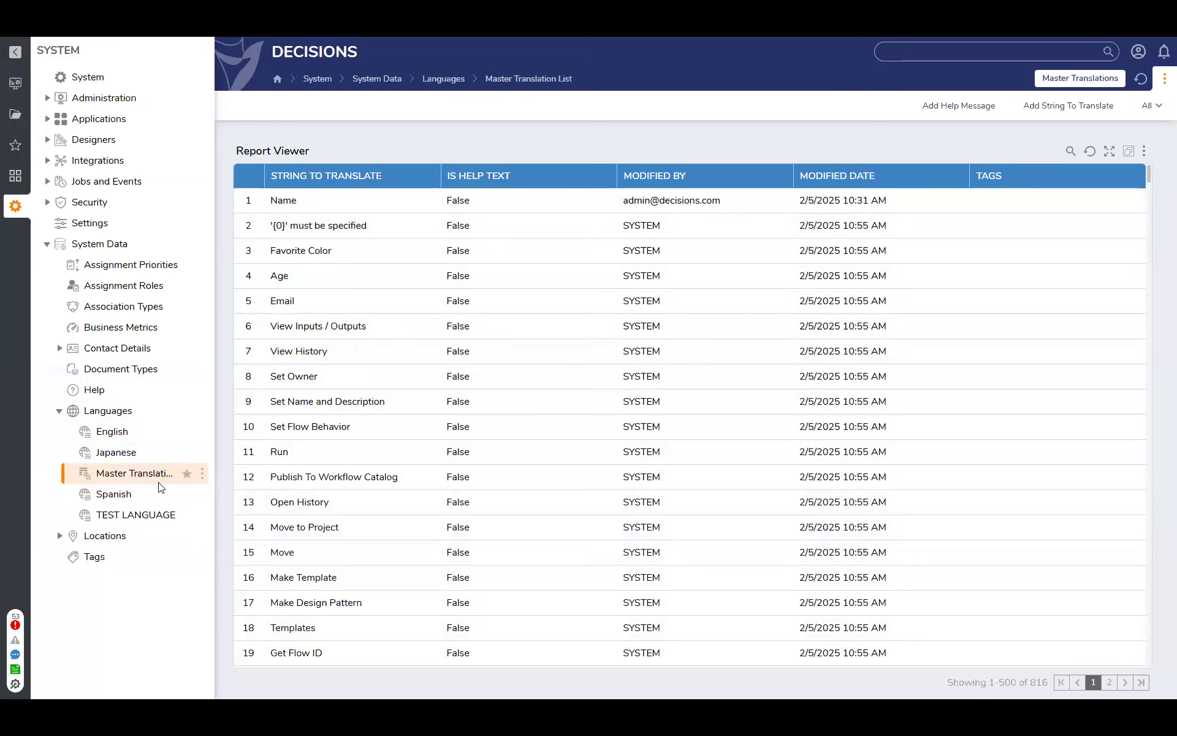
{"action": "left_click", "coordinate": [202, 472]}
{"action": "left_click", "coordinate": [319, 448]}
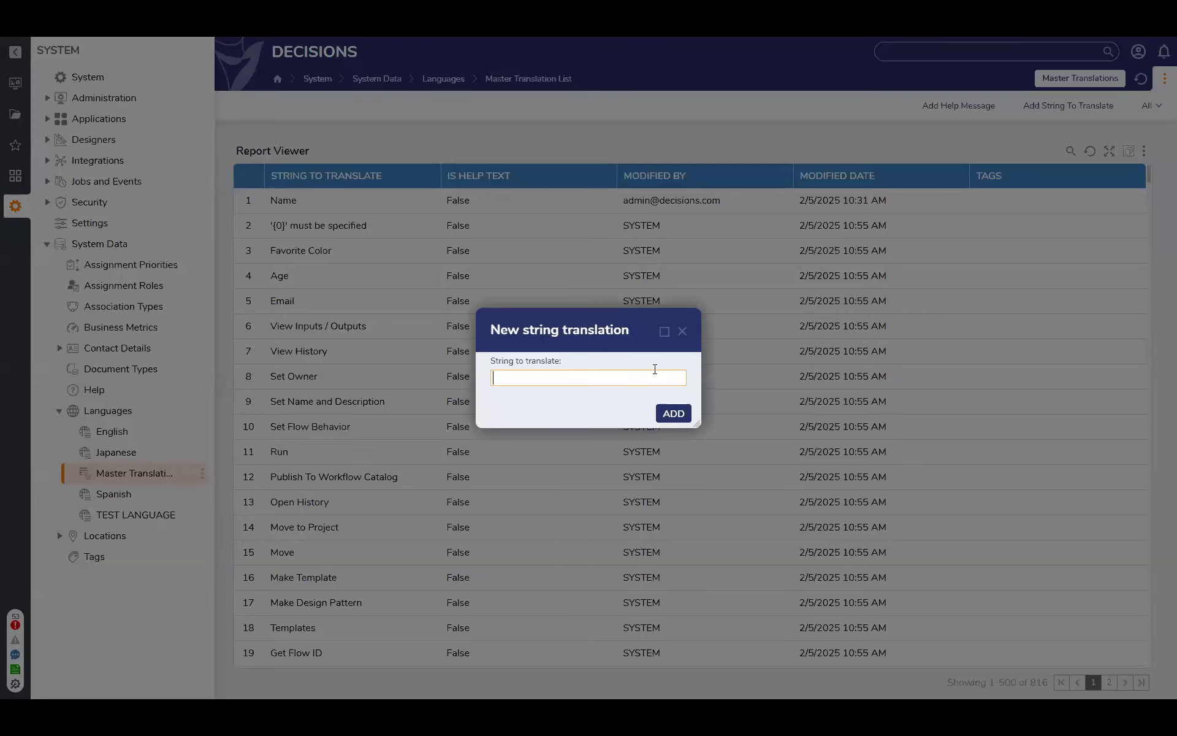
{"action": "type", "text": "Warehouse"}
{"action": "left_click", "coordinate": [683, 331]}
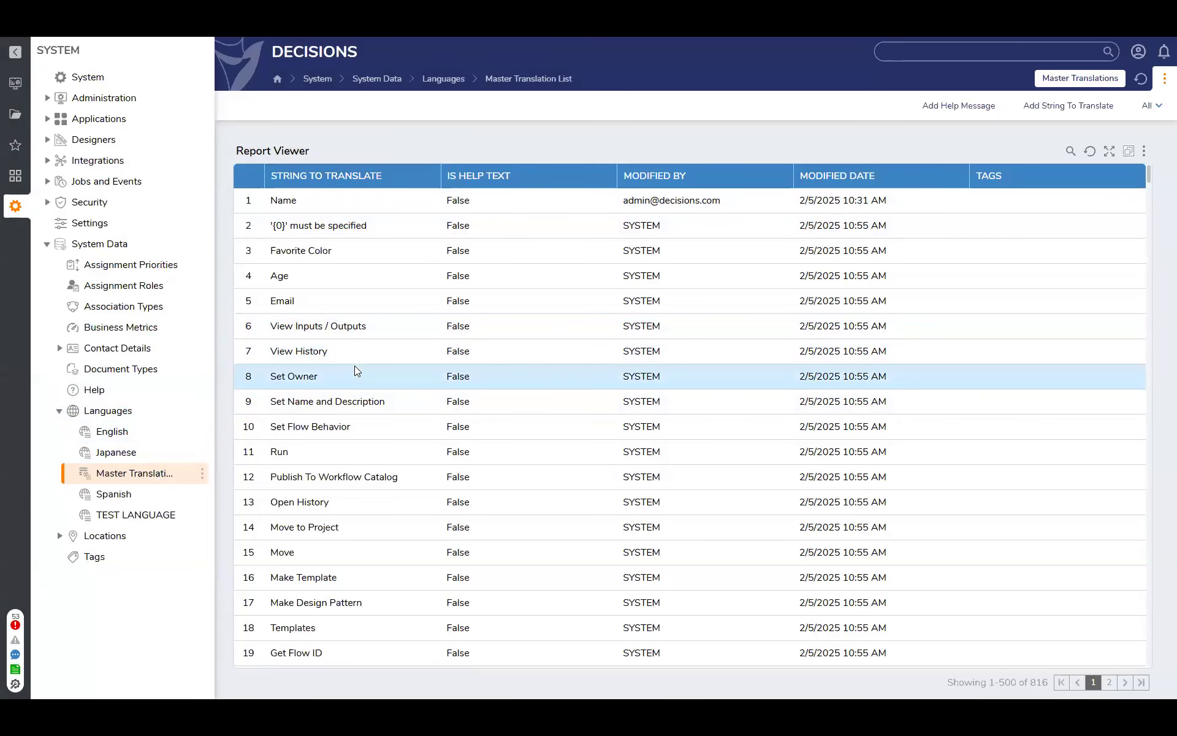
Open the New Language form from the Languages folder to review its name and language code fields, and close it
{"action": "left_click", "coordinate": [117, 452]}
{"action": "left_click", "coordinate": [122, 409]}
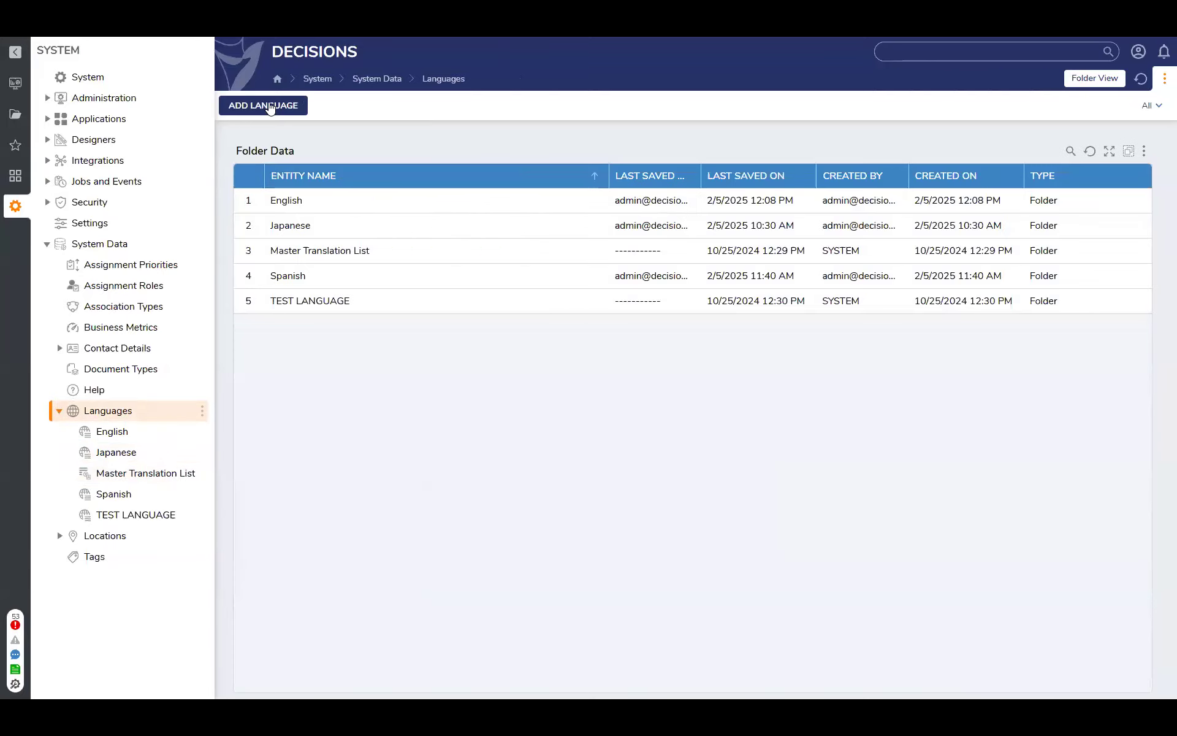
{"action": "left_click", "coordinate": [271, 108]}
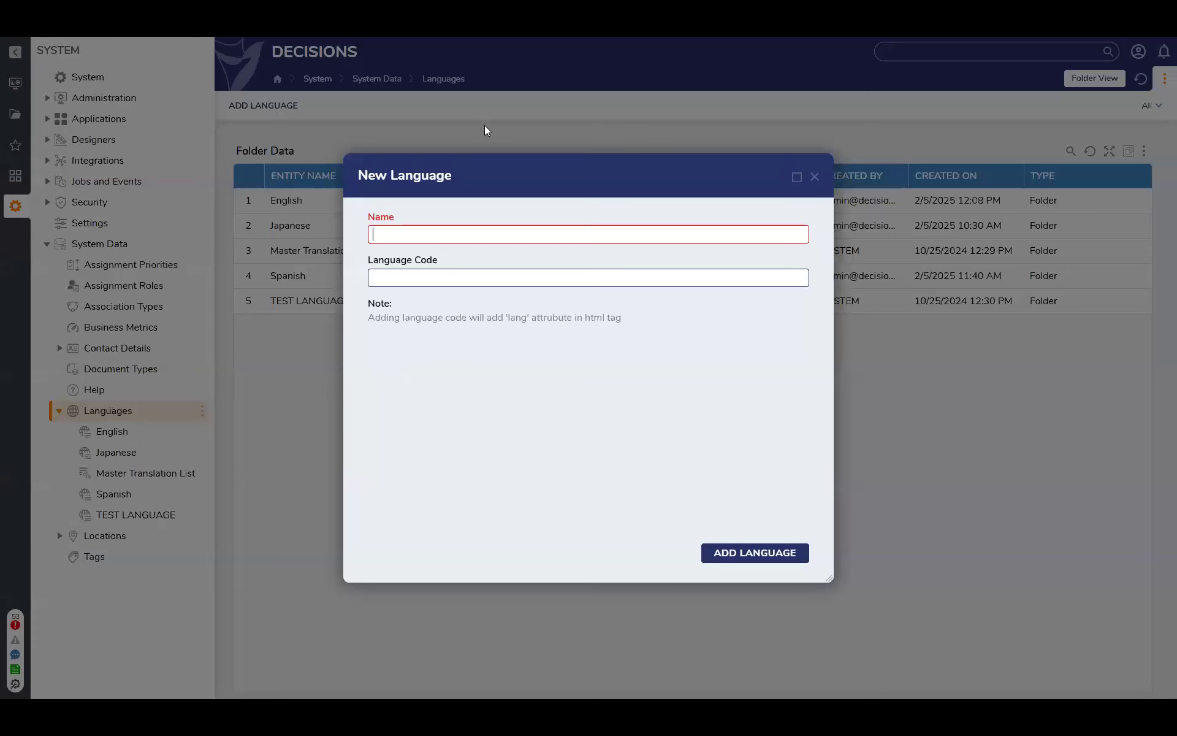
{"action": "left_click", "coordinate": [562, 230]}
{"action": "left_click", "coordinate": [561, 257]}
{"action": "left_click", "coordinate": [814, 177]}
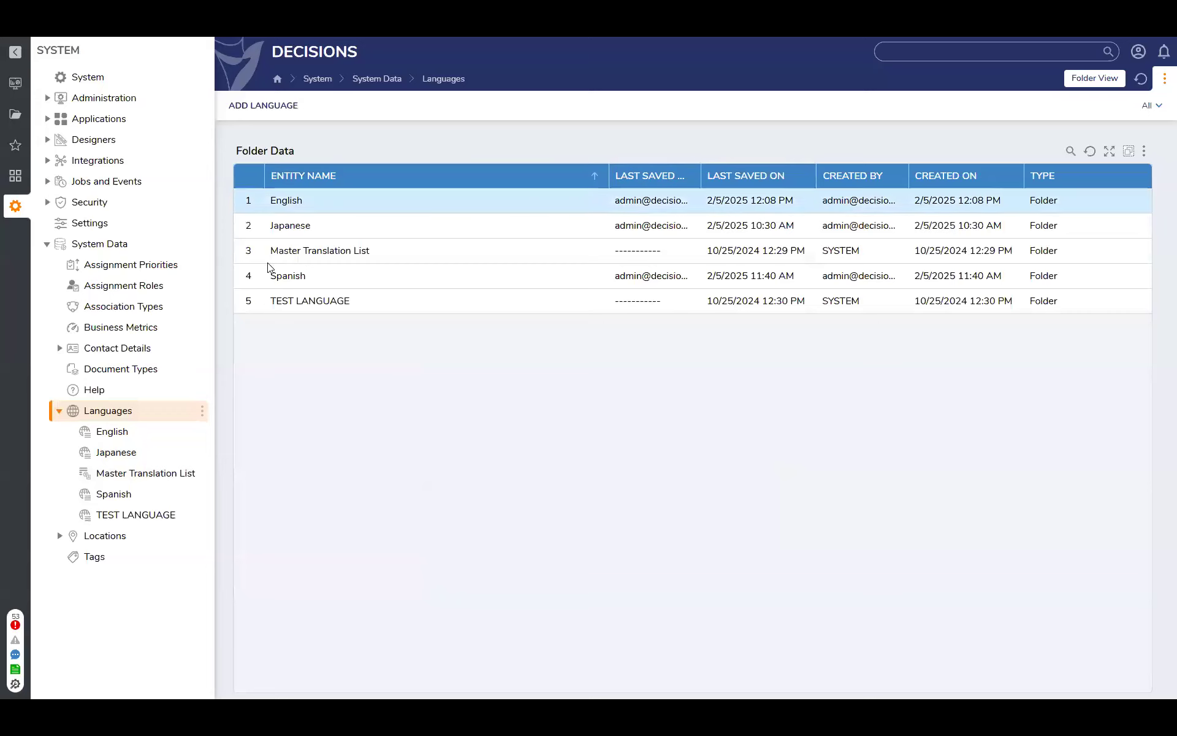
Remove the "For String Contains css" filter from the English translations list
{"action": "left_click", "coordinate": [113, 431]}
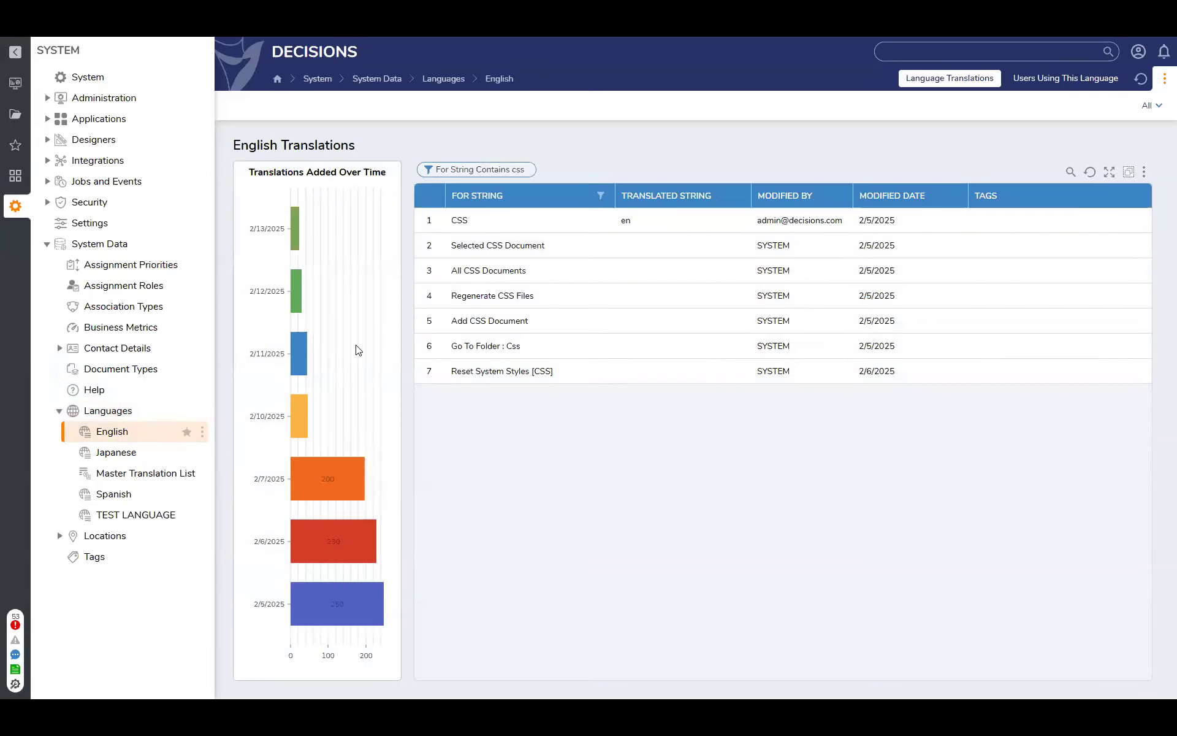
{"action": "left_click", "coordinate": [531, 170]}
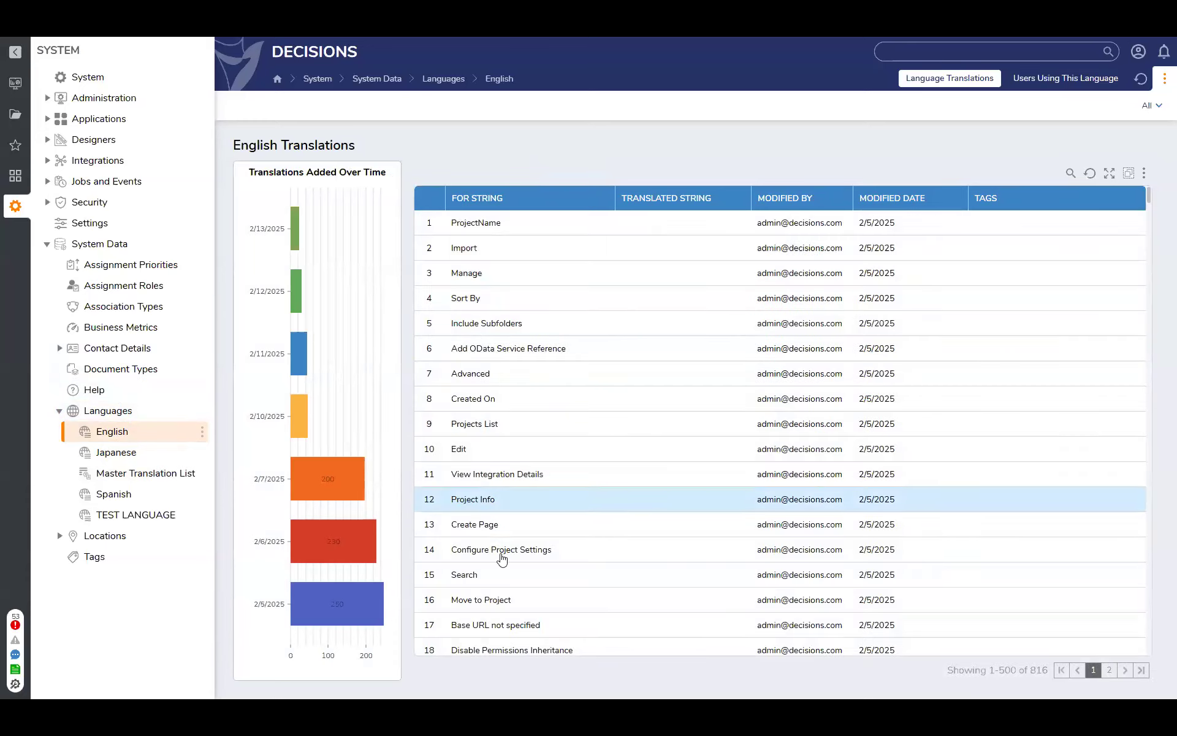
Browse the Master Translation List and the English and Japanese translations, ending on the Spanish translations list
{"action": "left_click", "coordinate": [136, 474]}
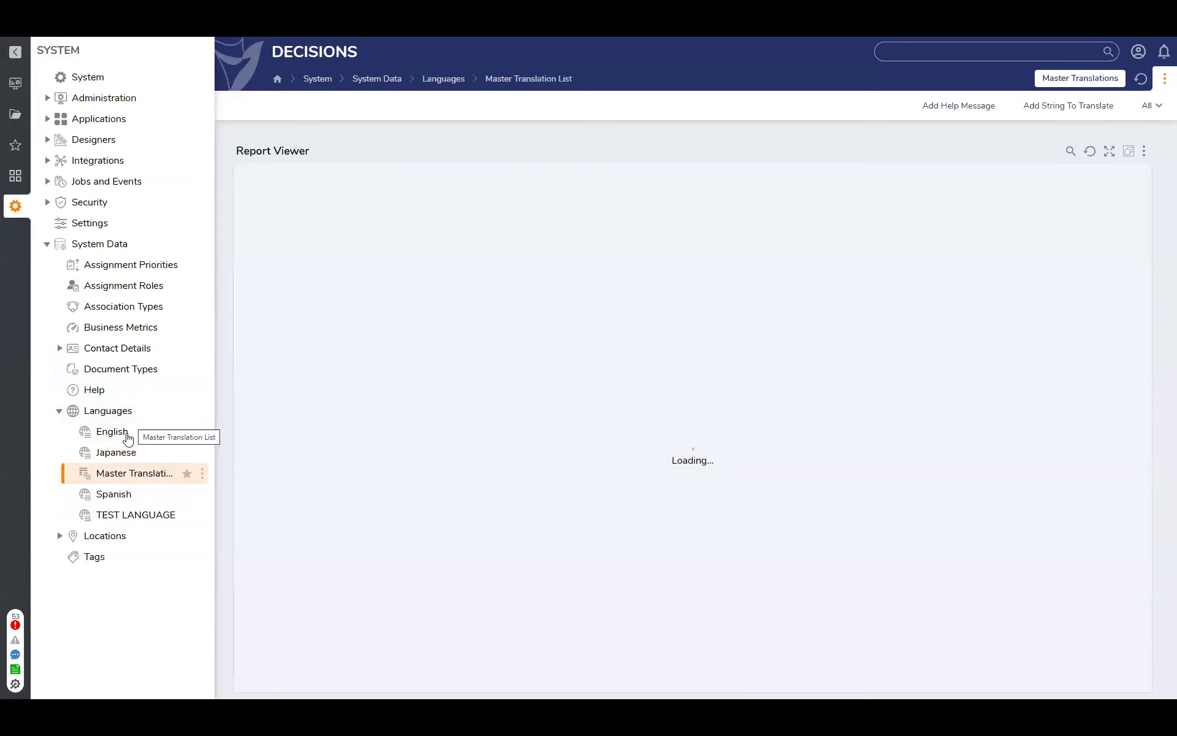
{"action": "left_click", "coordinate": [126, 434]}
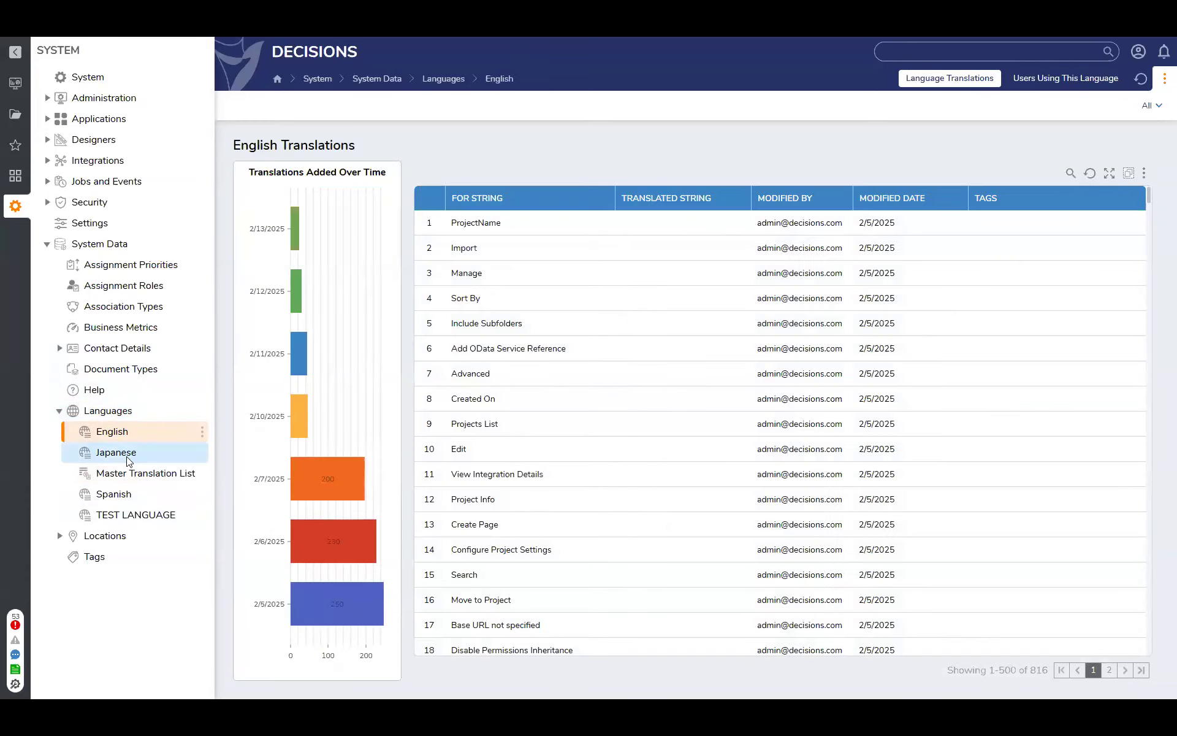
{"action": "left_click", "coordinate": [123, 454]}
{"action": "left_click", "coordinate": [112, 494]}
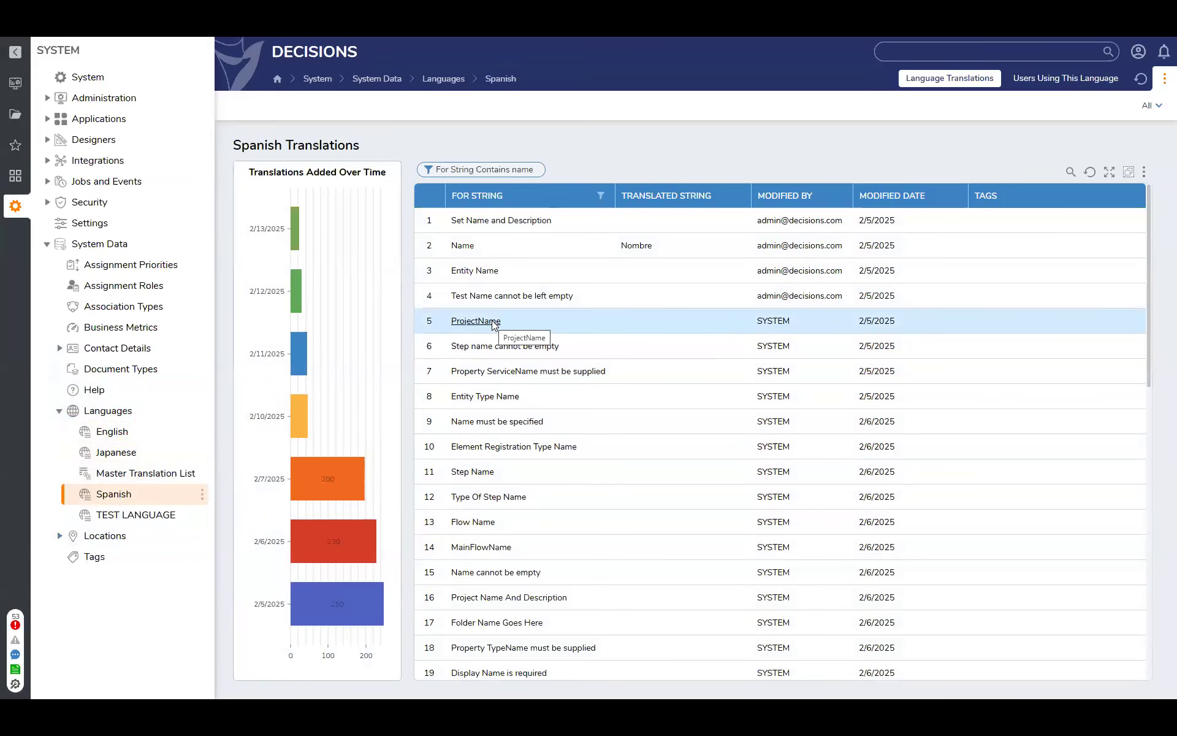
Open the string translation form for "ProjectName" in the Spanish translations list and close it without saving
{"action": "right_click", "coordinate": [495, 327]}
{"action": "left_click", "coordinate": [538, 274]}
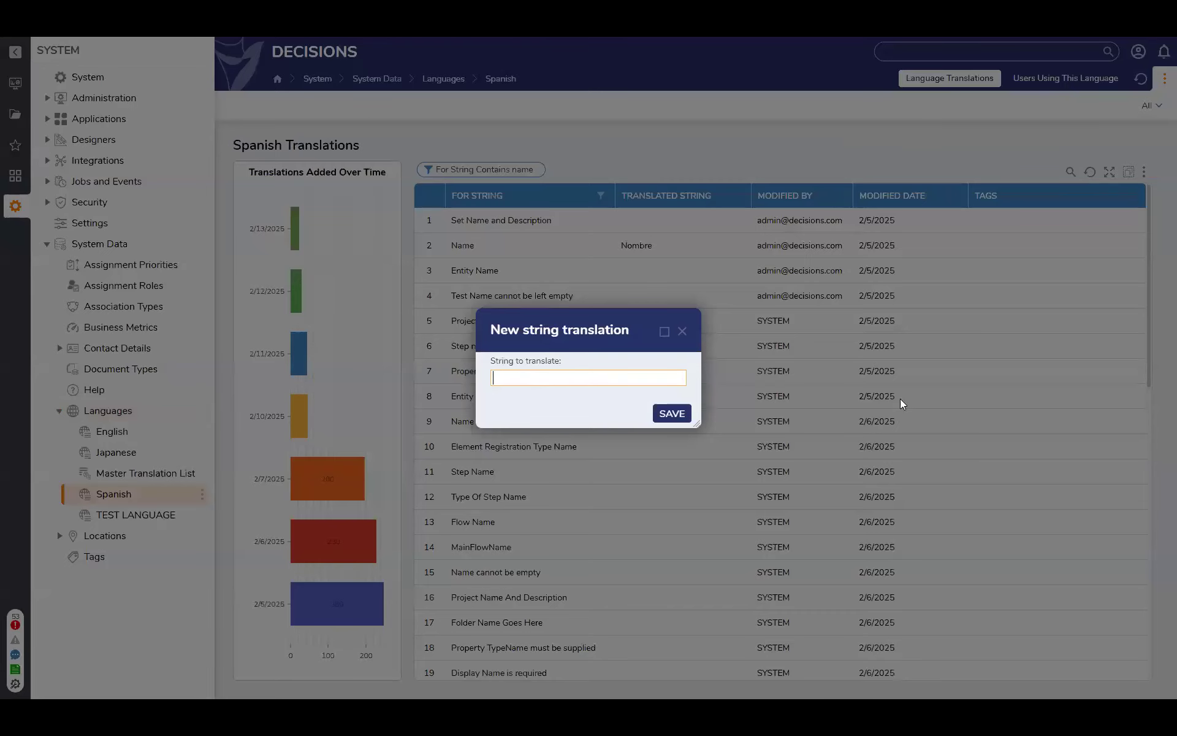
{"action": "left_click", "coordinate": [683, 332]}
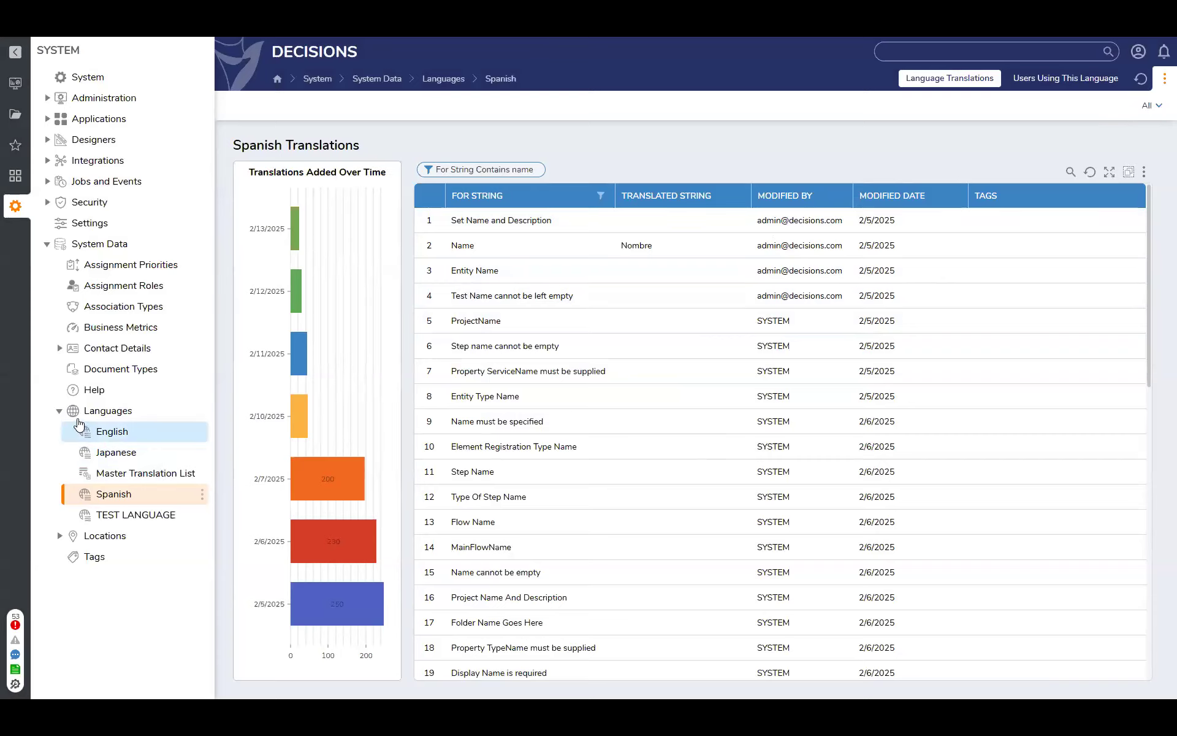
Collapse the Languages and System Data folders and open the Accounts folder under Security
{"action": "left_click", "coordinate": [59, 412]}
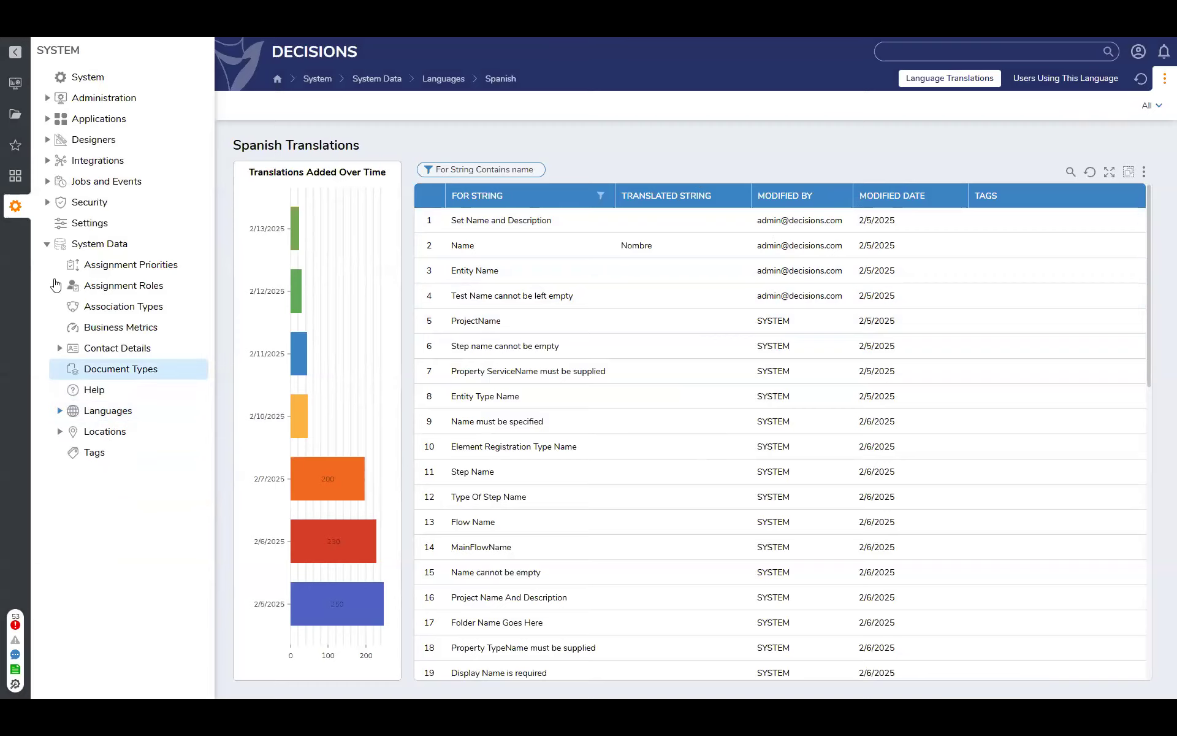
{"action": "left_click", "coordinate": [47, 244]}
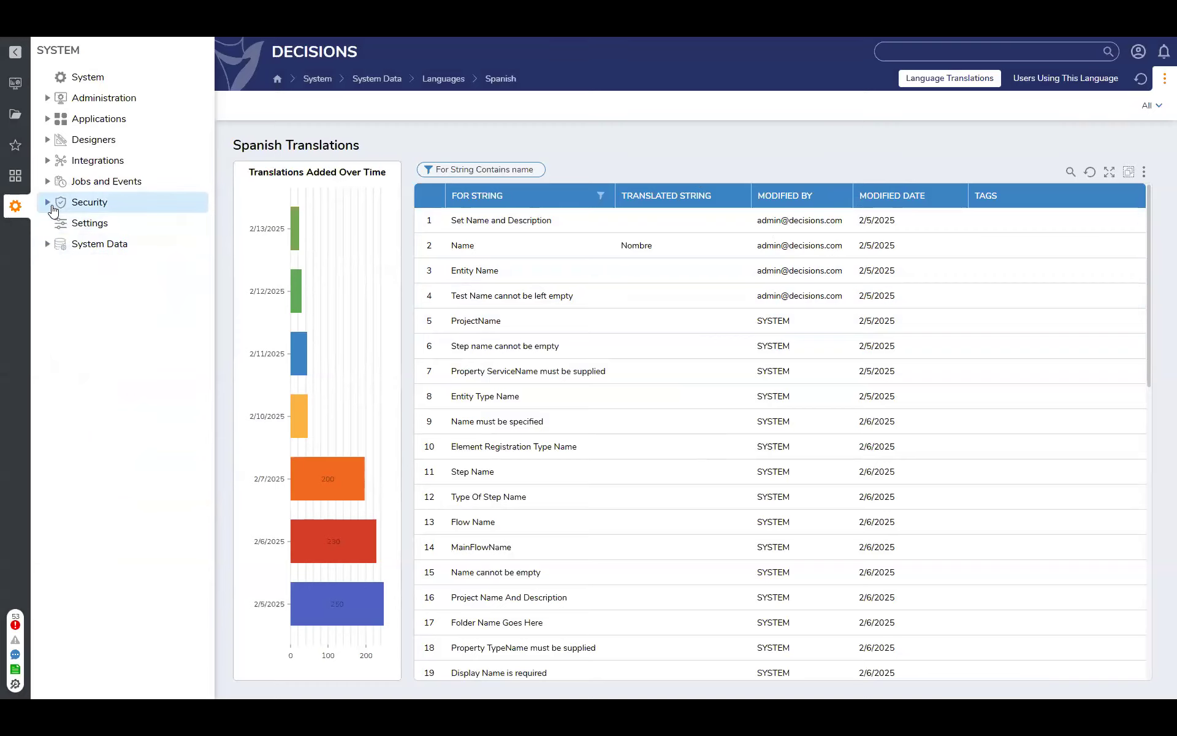
{"action": "left_click", "coordinate": [48, 202]}
{"action": "left_click", "coordinate": [98, 225]}
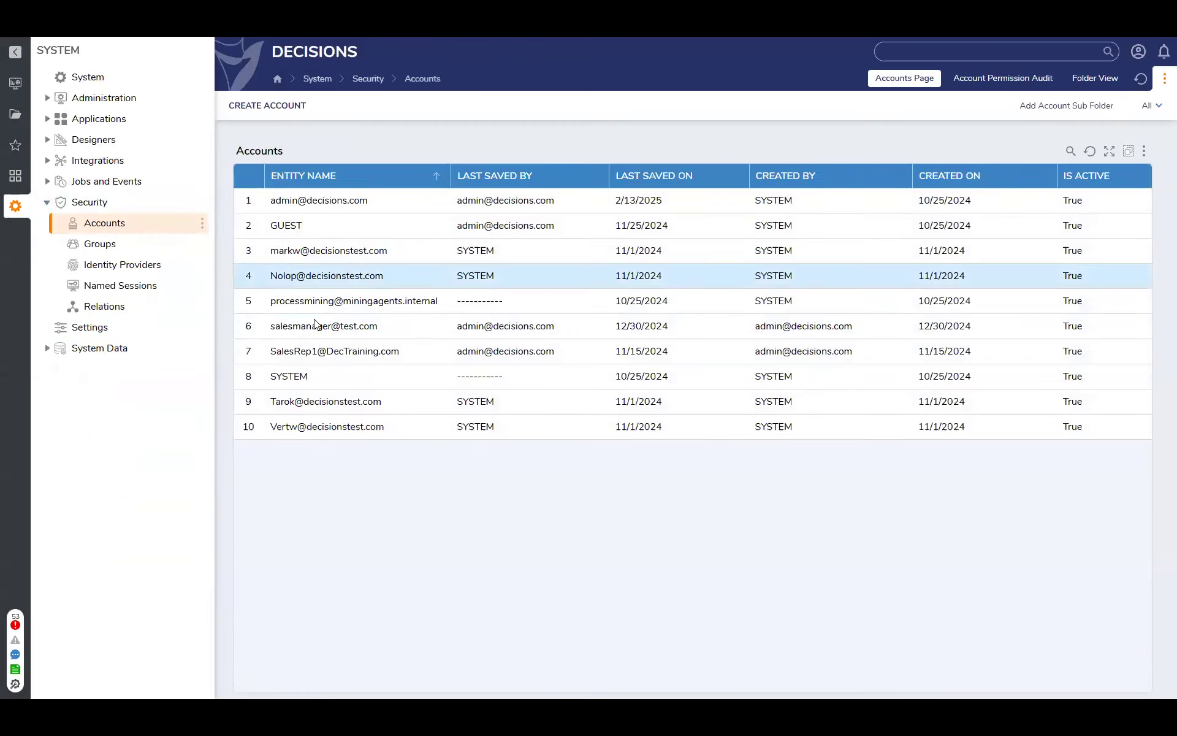
Open the account in row 9 for editing, review the options of its Language setting, and close the form without saving
{"action": "right_click", "coordinate": [322, 400]}
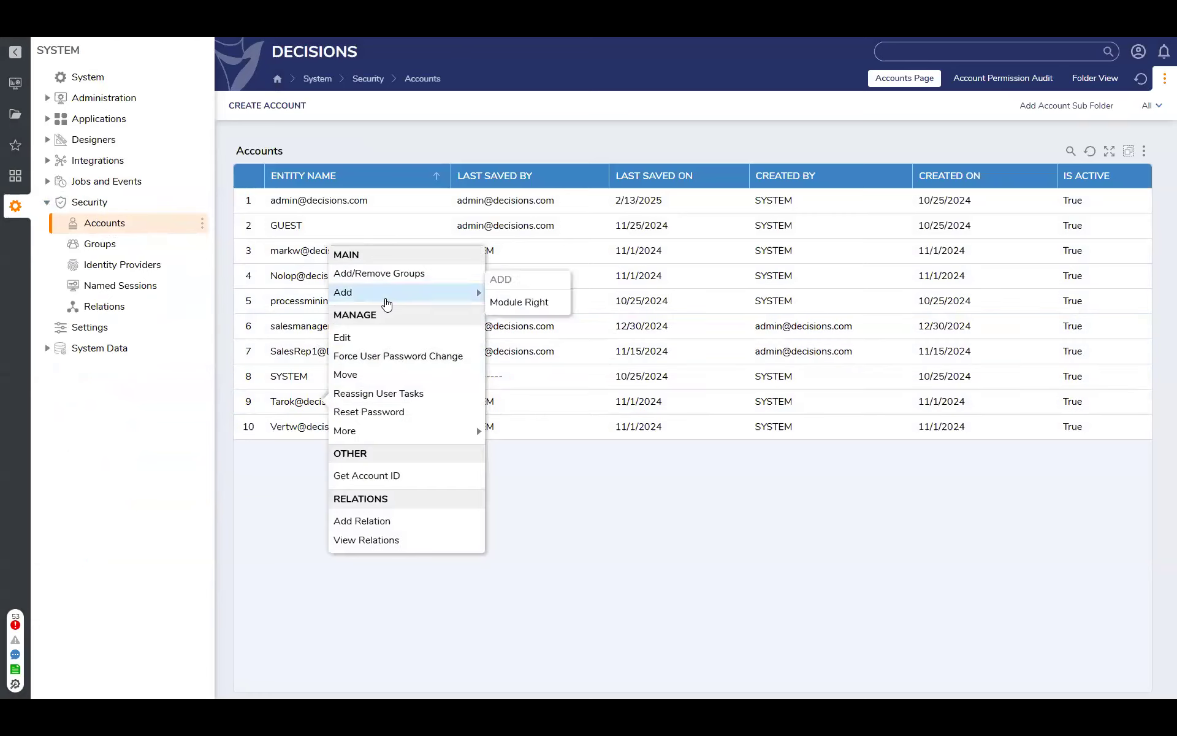
{"action": "left_click", "coordinate": [378, 337]}
{"action": "scroll", "coordinate": [453, 368], "scroll_direction": "down", "scroll_amount": 5}
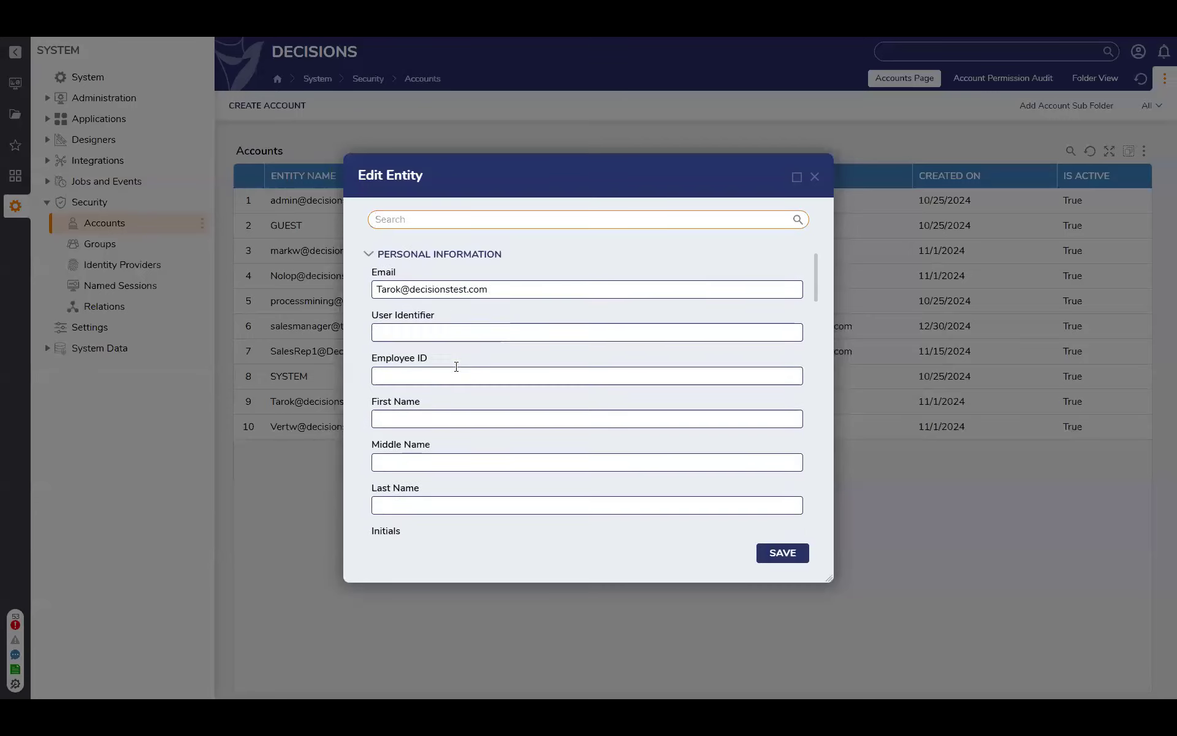
{"action": "scroll", "coordinate": [456, 367], "scroll_direction": "down", "scroll_amount": 5}
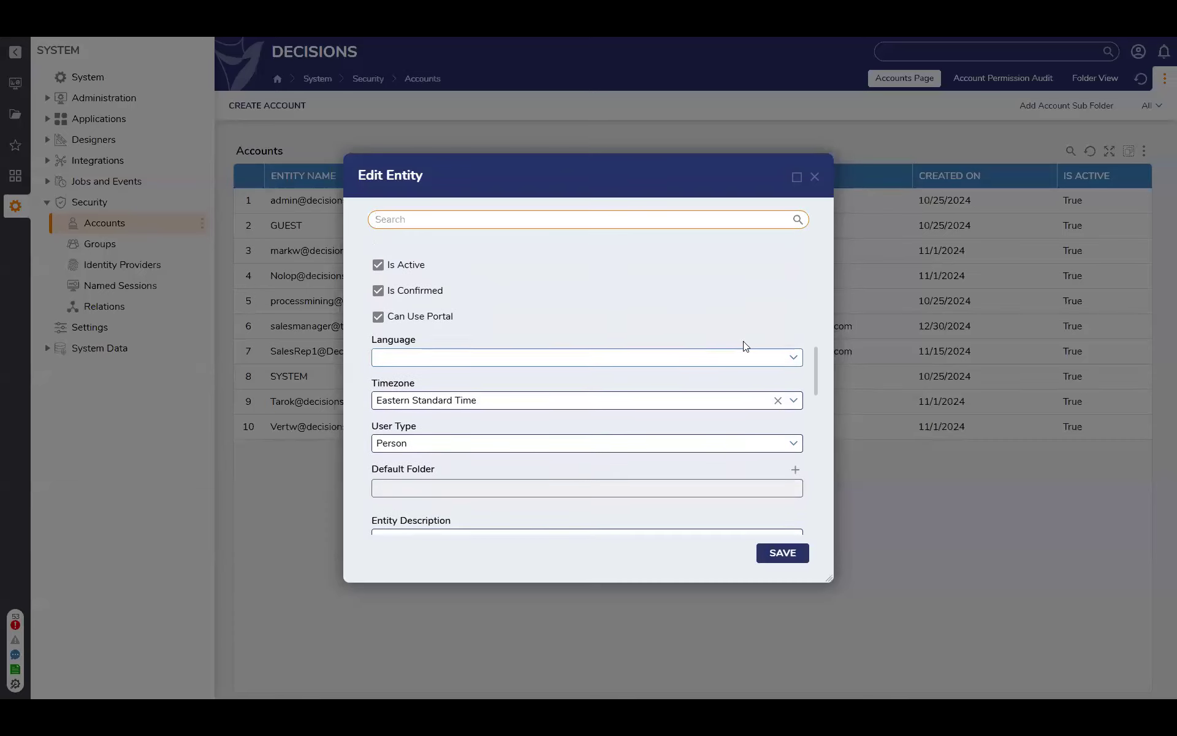
{"action": "left_click", "coordinate": [795, 359]}
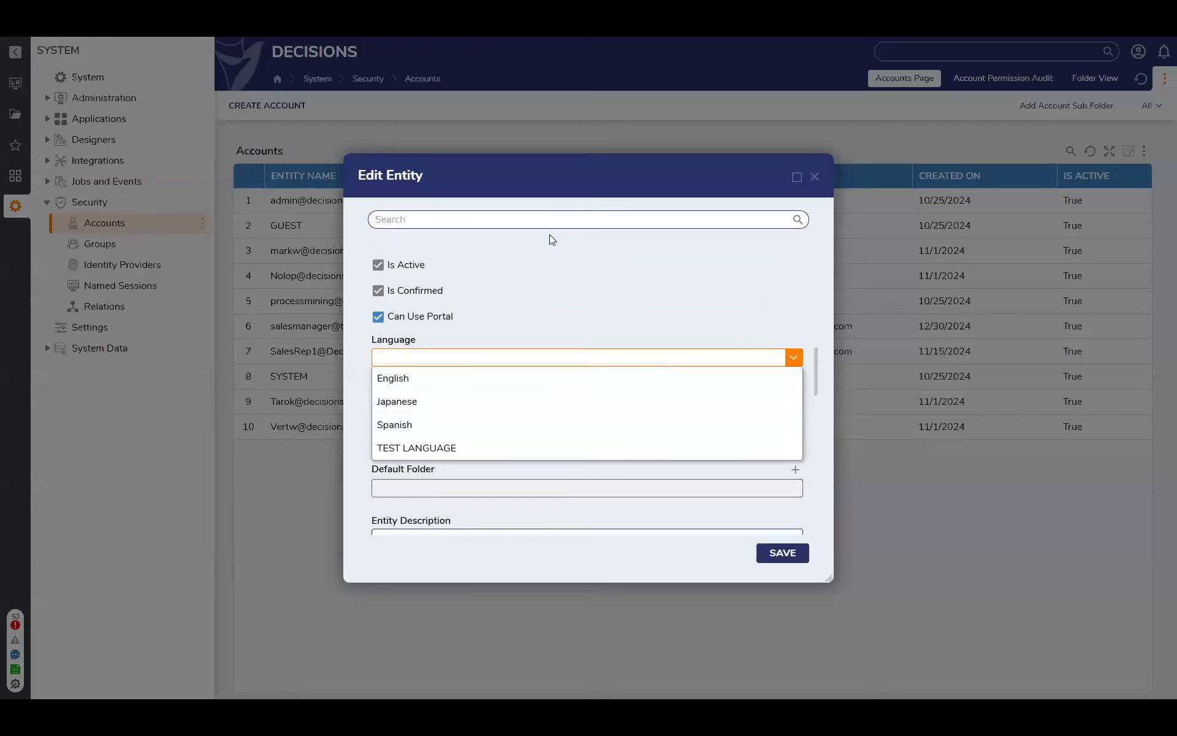
{"action": "left_click", "coordinate": [815, 177]}
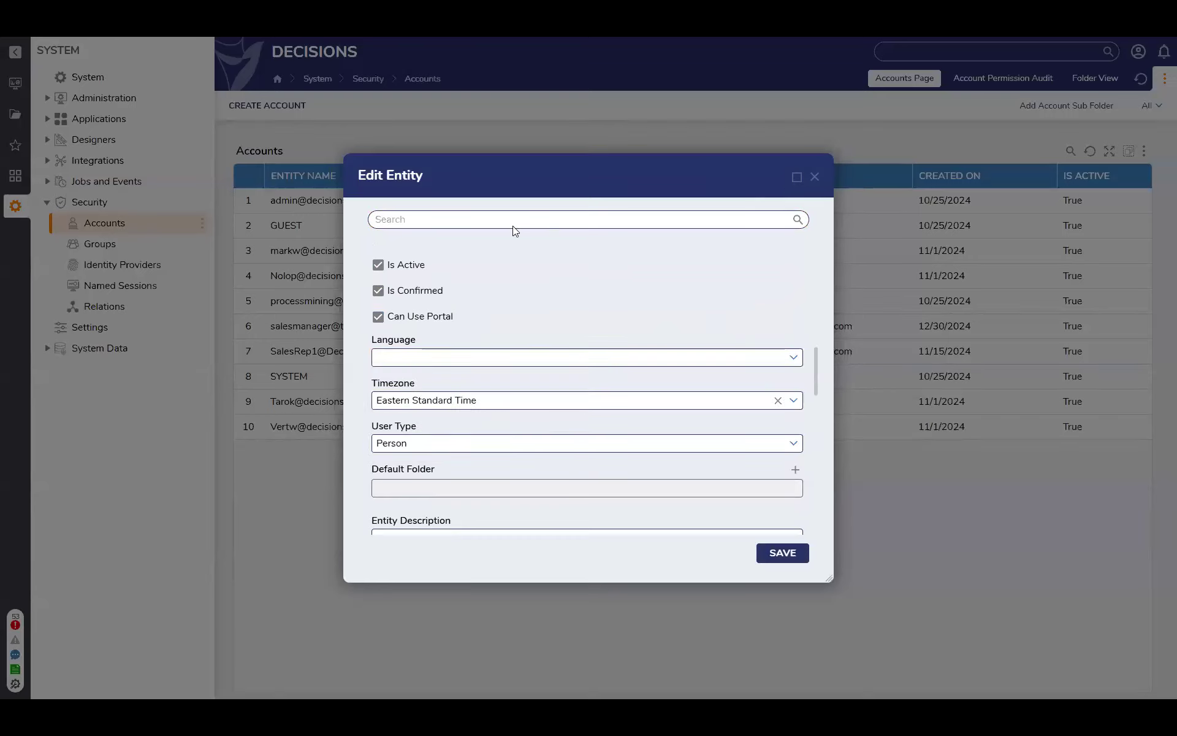
Collapse the Security folder and return to the Thursday Lunch And Learn project's designer list
{"action": "left_click", "coordinate": [48, 203]}
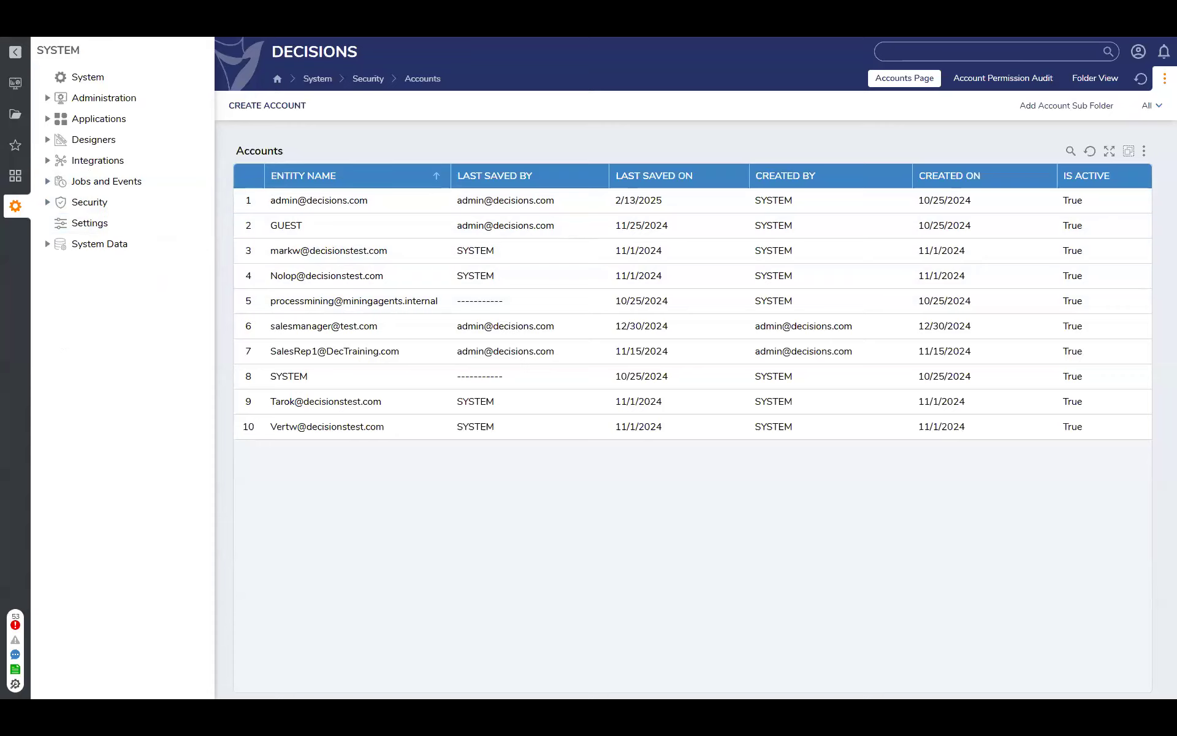
{"action": "left_click", "coordinate": [15, 82]}
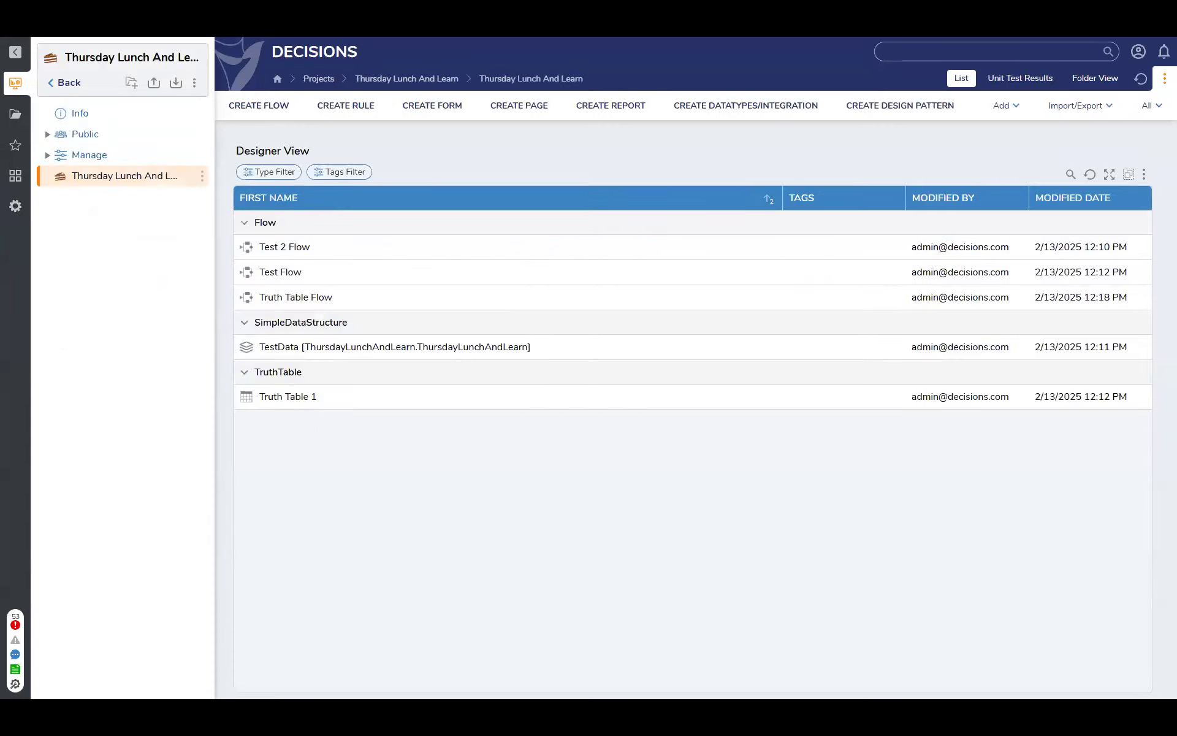
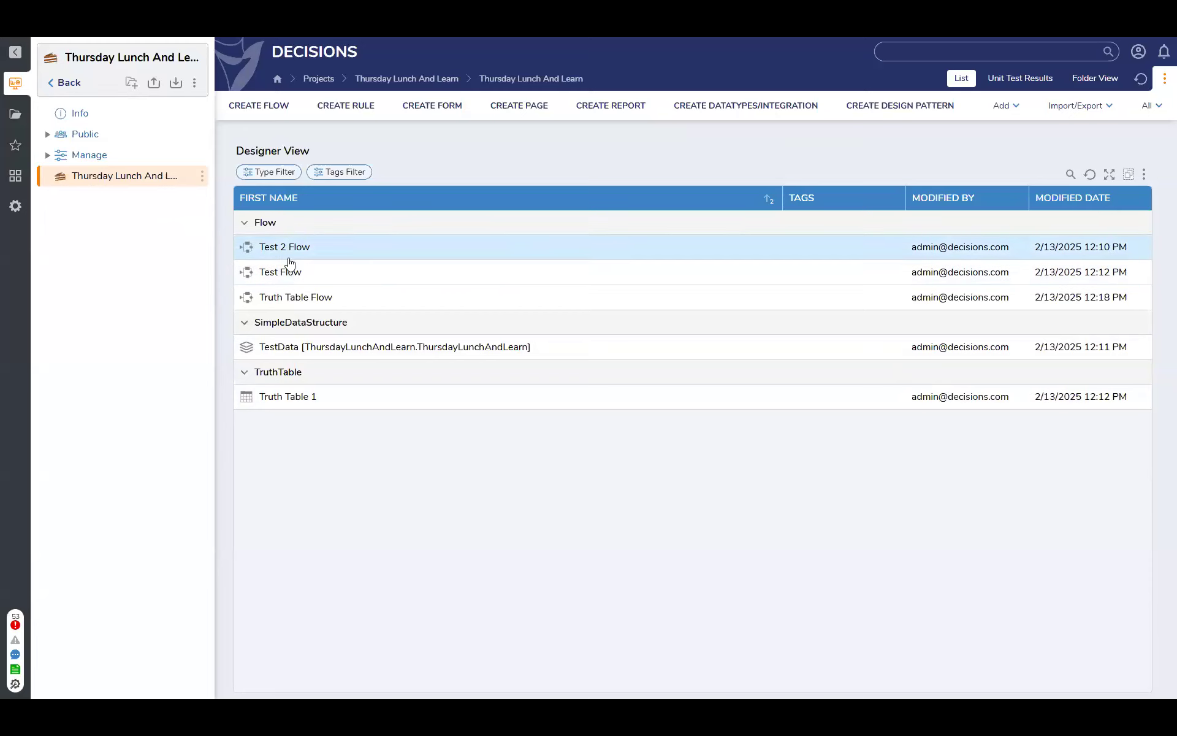
Create a flow named "Convert Excel" in the project and move its end step up level with the start step
{"action": "left_click", "coordinate": [262, 109]}
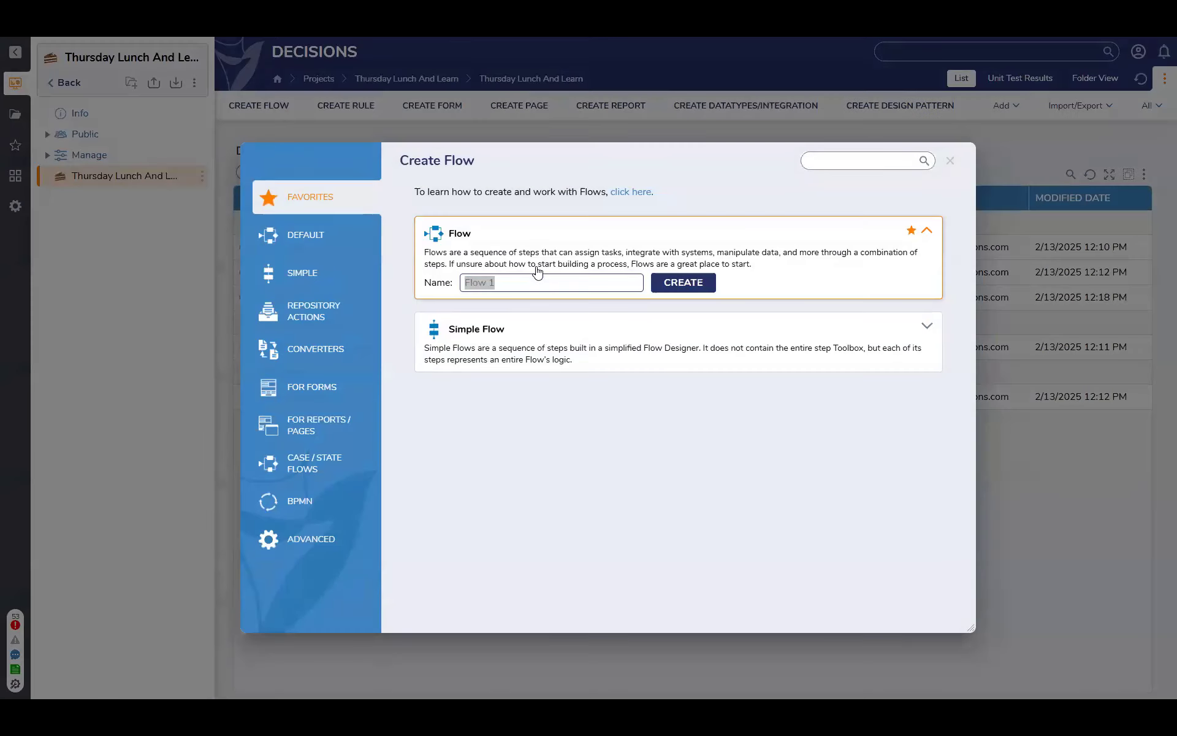
{"action": "type", "text": "Conv"}
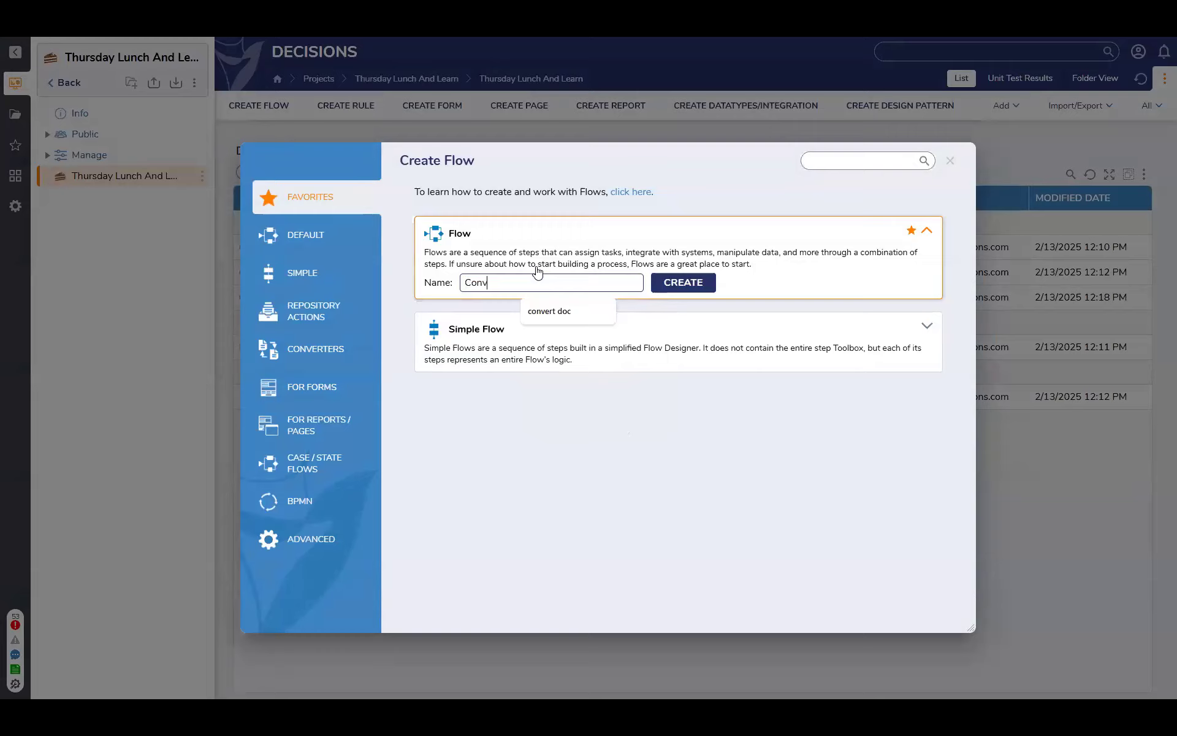
{"action": "type", "text": "ert Excel"}
{"action": "key", "text": "Return"}
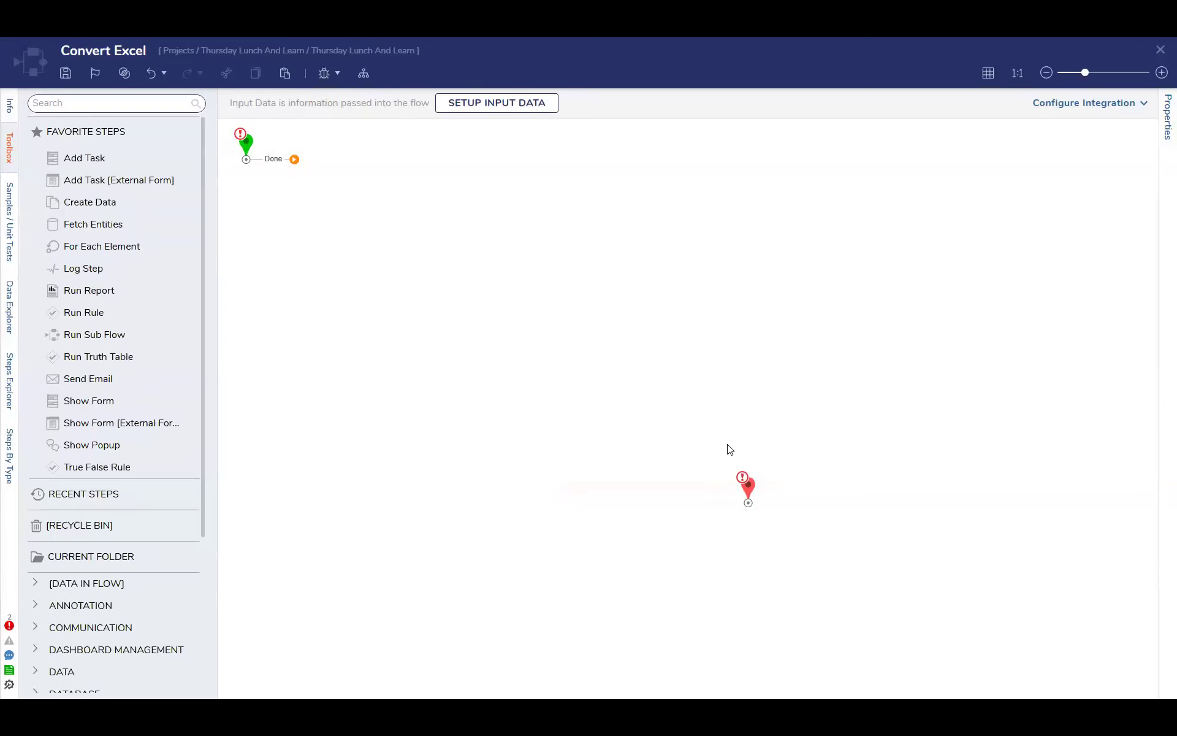
{"action": "left_click_drag", "start_coordinate": [748, 500], "coordinate": [570, 180]}
{"action": "left_click_drag", "start_coordinate": [246, 146], "coordinate": [252, 157]}
Add an Import Excel or CSV step after the start step and space it and the end step apart
{"action": "left_click", "coordinate": [95, 105]}
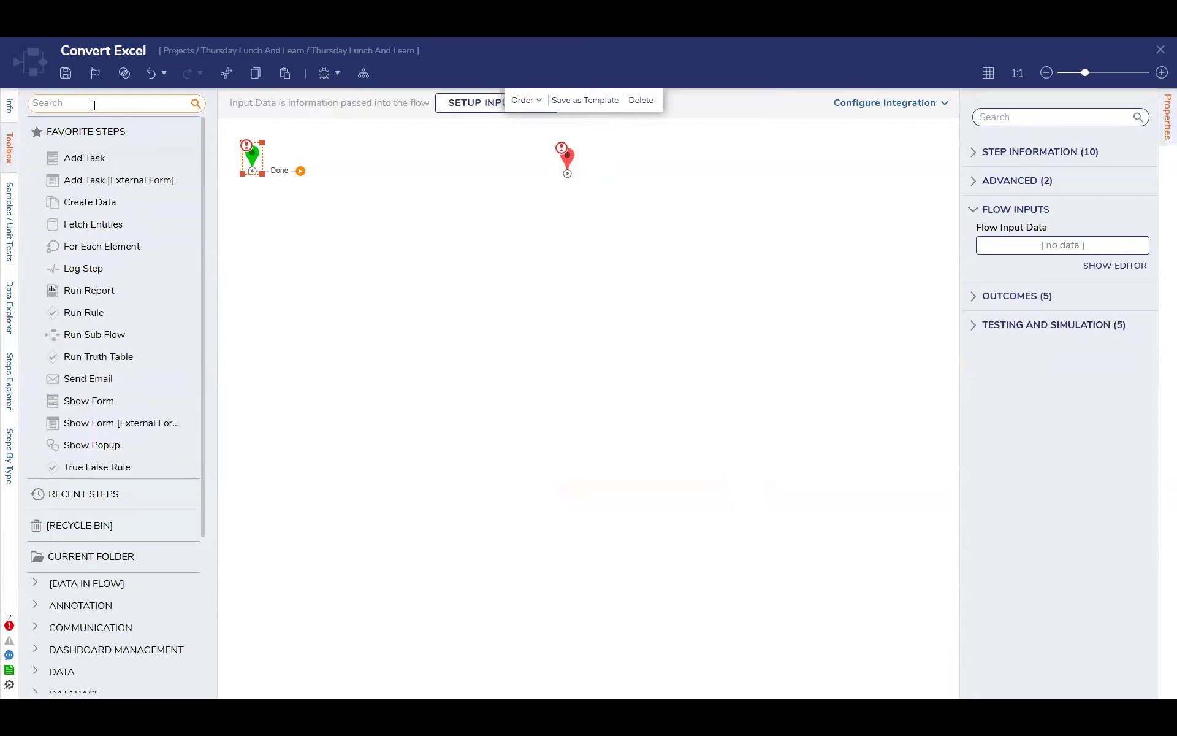
{"action": "type", "text": "import"}
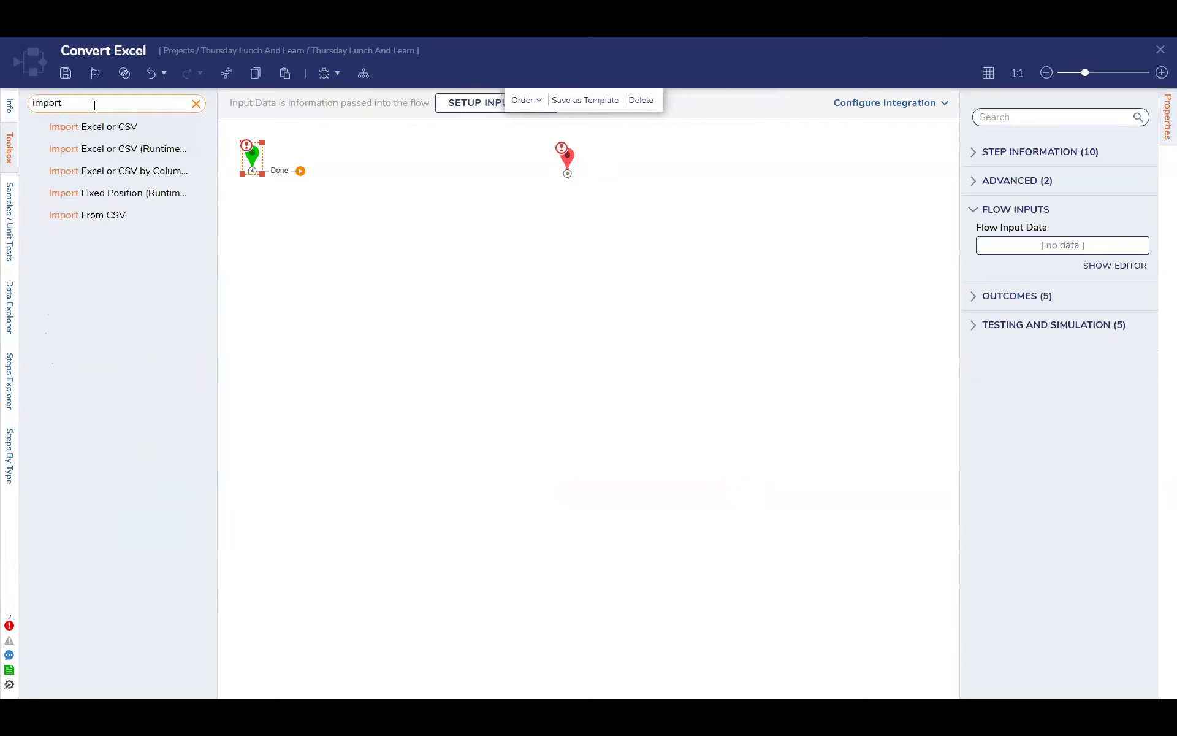
{"action": "left_click_drag", "start_coordinate": [98, 126], "coordinate": [331, 184]}
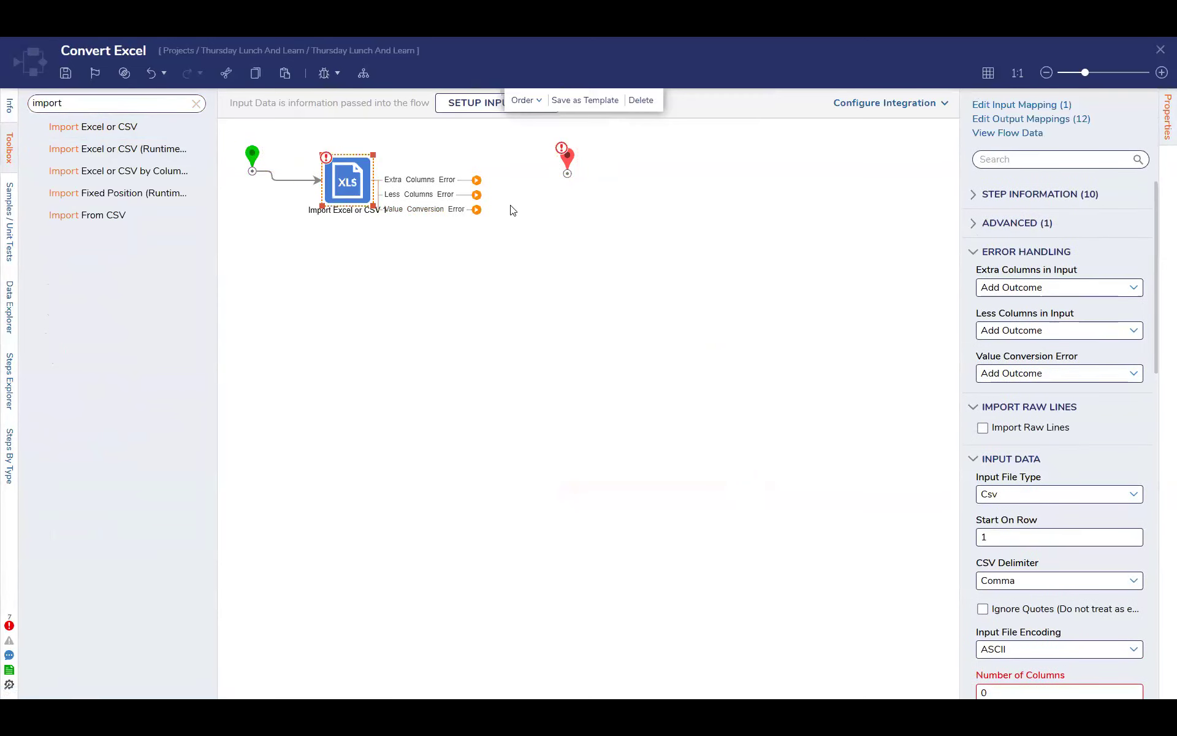
{"action": "left_click_drag", "start_coordinate": [345, 184], "coordinate": [330, 204]}
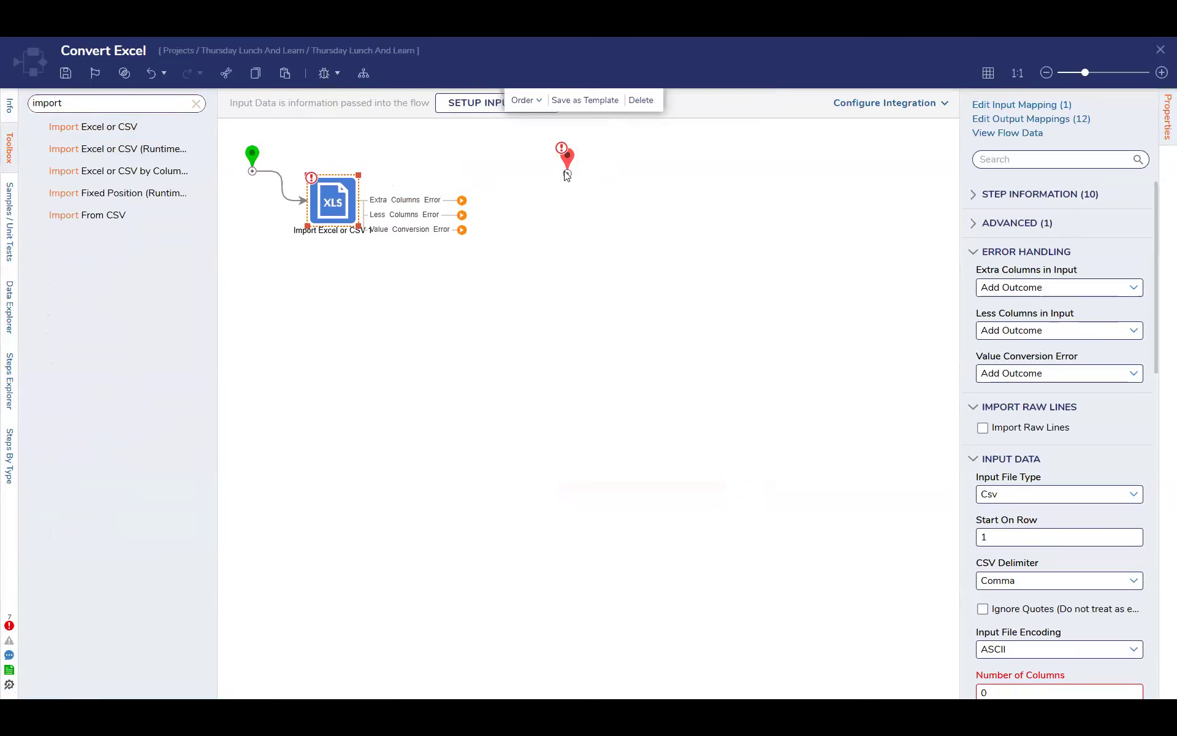
{"action": "left_click_drag", "start_coordinate": [568, 161], "coordinate": [602, 188]}
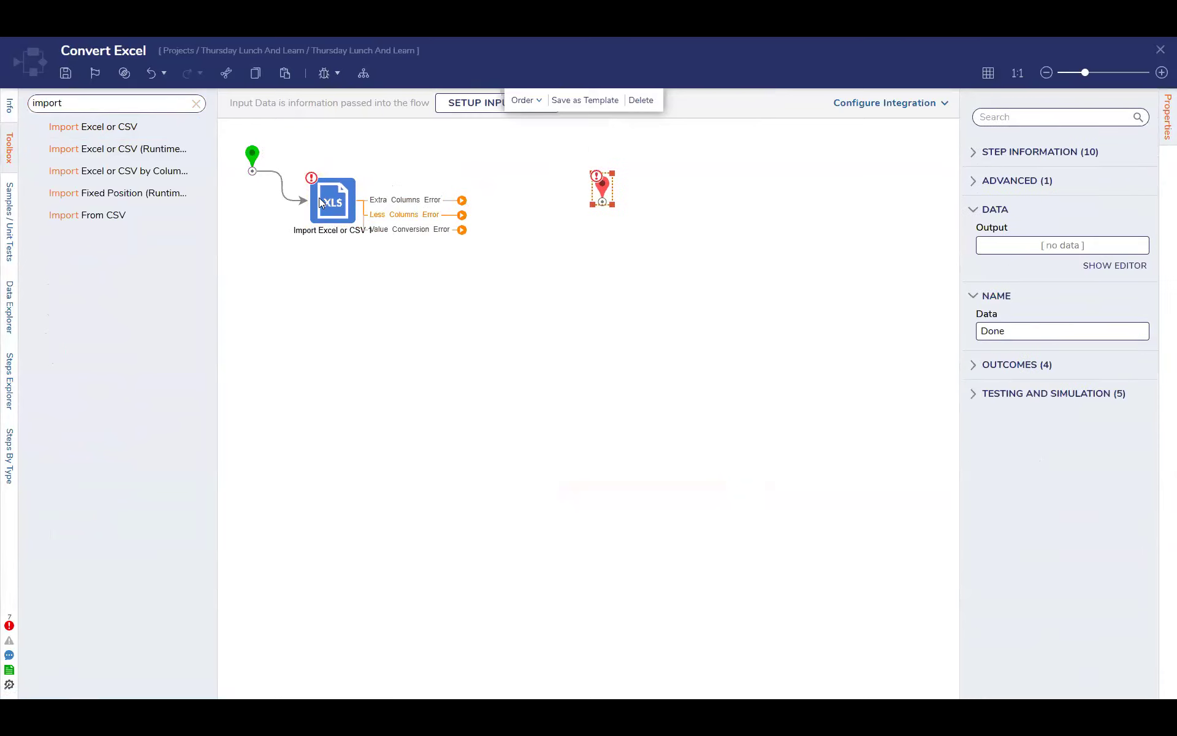
{"action": "left_click_drag", "start_coordinate": [347, 205], "coordinate": [358, 190]}
Examine the import step's output data type choices, File Data mapping options and error outputs without changing them
{"action": "scroll", "coordinate": [1072, 453], "scroll_direction": "down", "scroll_amount": 5}
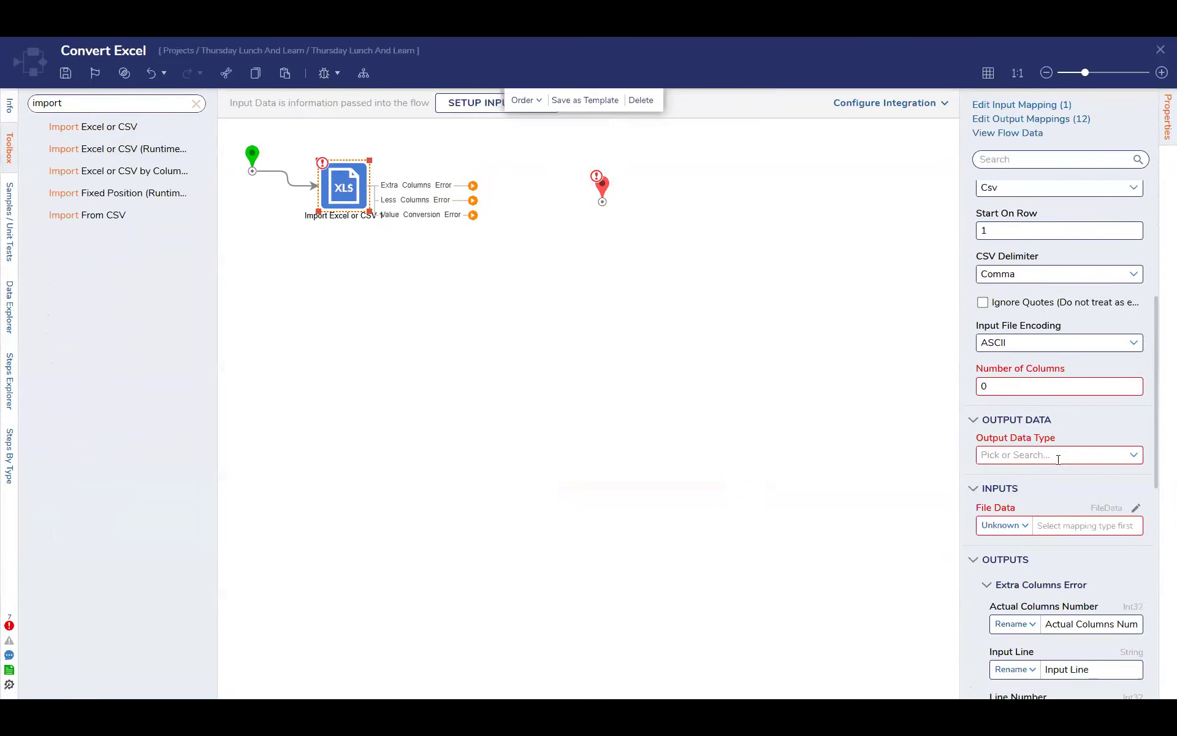
{"action": "left_click", "coordinate": [1133, 455]}
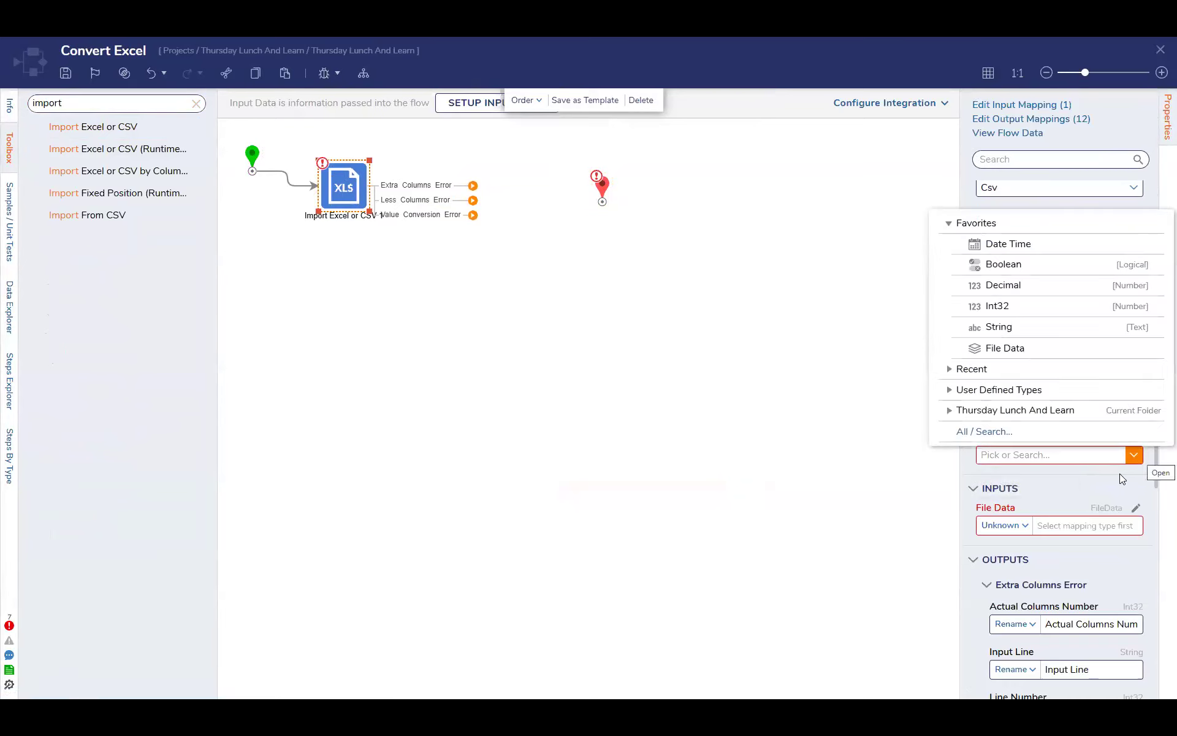
{"action": "left_click", "coordinate": [1119, 474]}
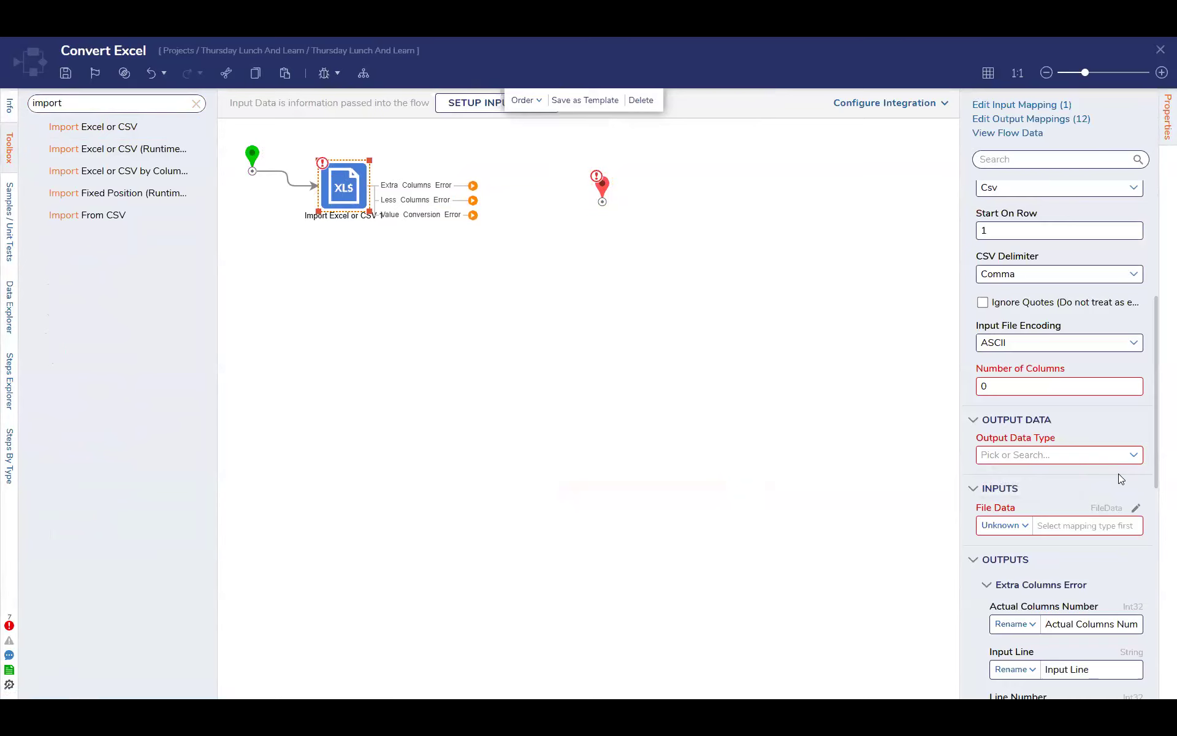
{"action": "scroll", "coordinate": [1119, 473], "scroll_direction": "down", "scroll_amount": 5}
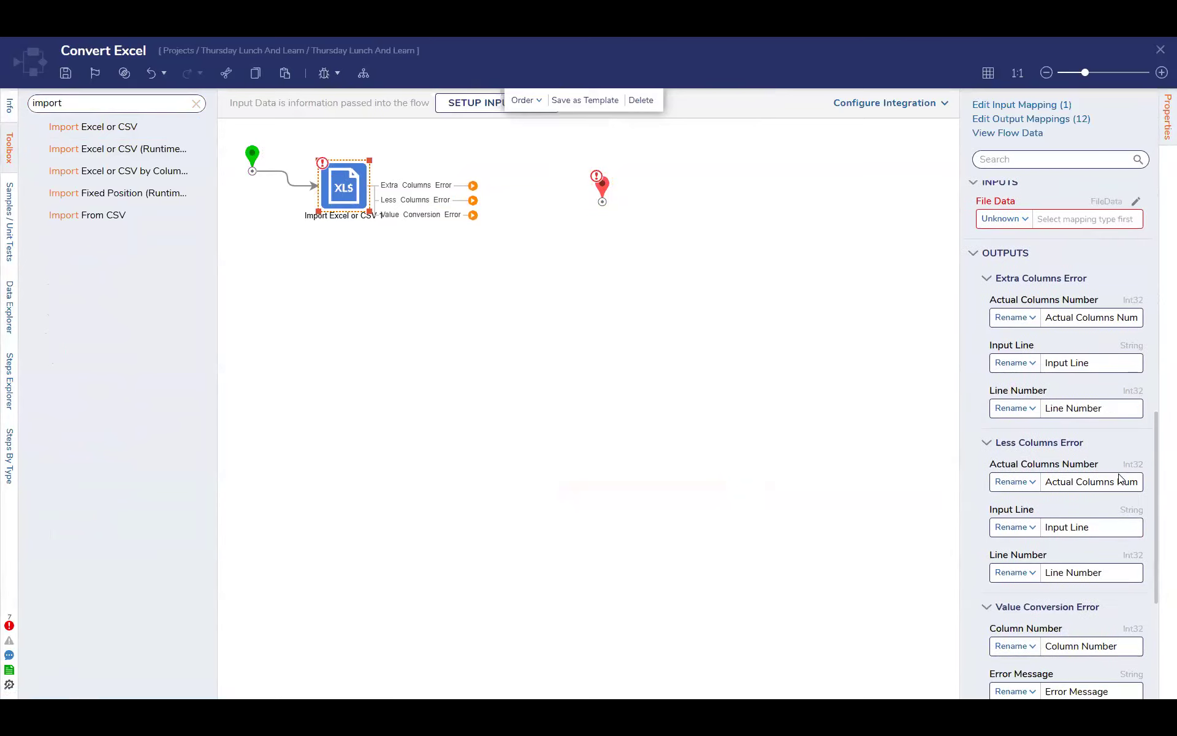
{"action": "scroll", "coordinate": [1118, 473], "scroll_direction": "down", "scroll_amount": 4}
{"action": "scroll", "coordinate": [1120, 474], "scroll_direction": "up", "scroll_amount": 5}
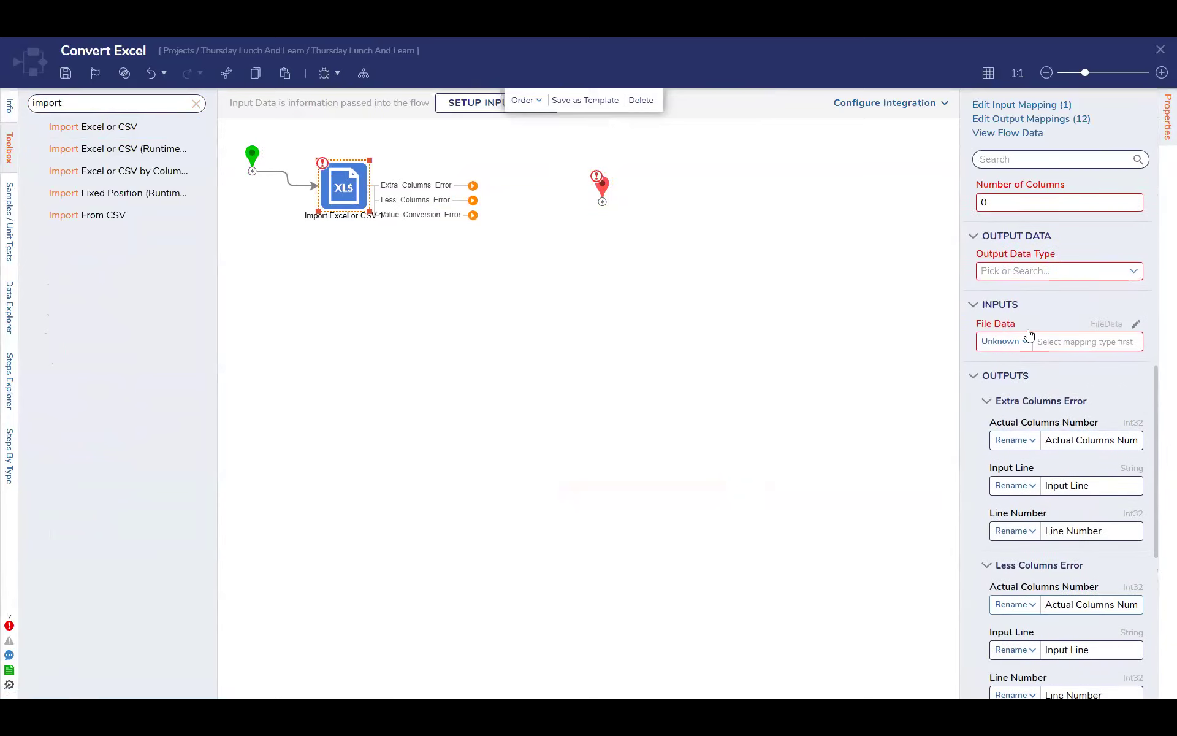
{"action": "left_click", "coordinate": [1025, 342]}
{"action": "left_click", "coordinate": [1043, 298]}
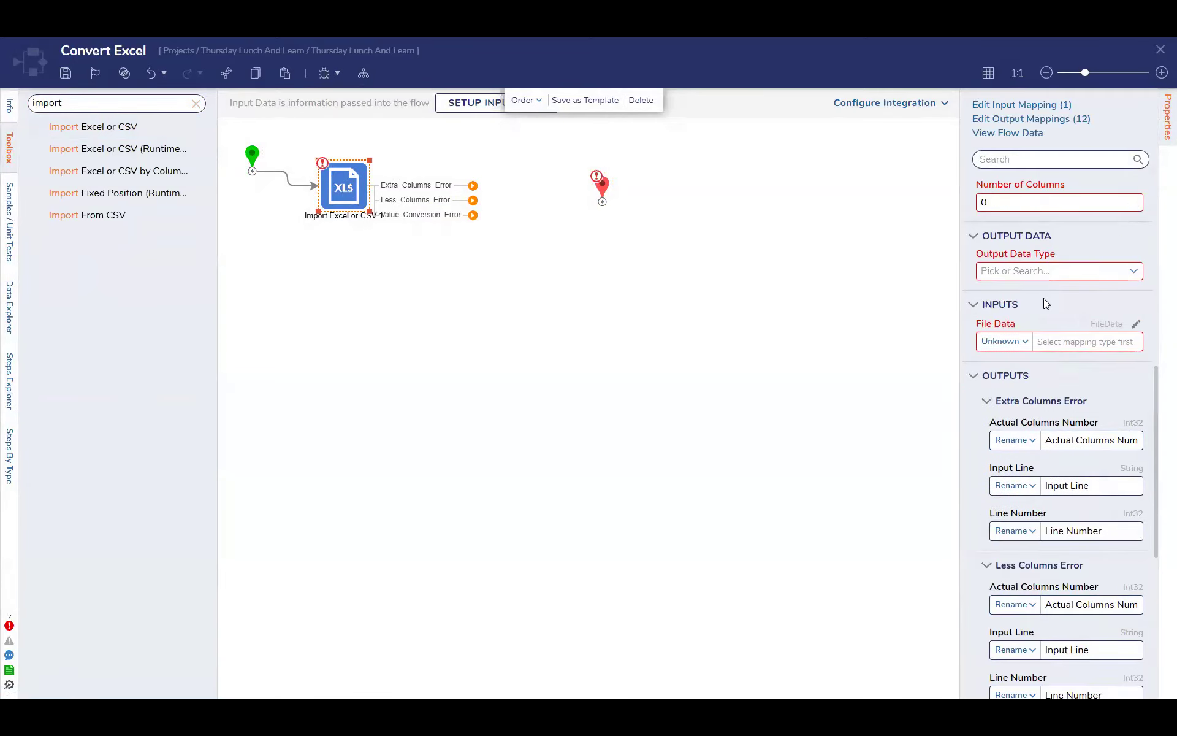
{"action": "scroll", "coordinate": [1043, 298], "scroll_direction": "up", "scroll_amount": 2}
{"action": "left_click", "coordinate": [1133, 395]}
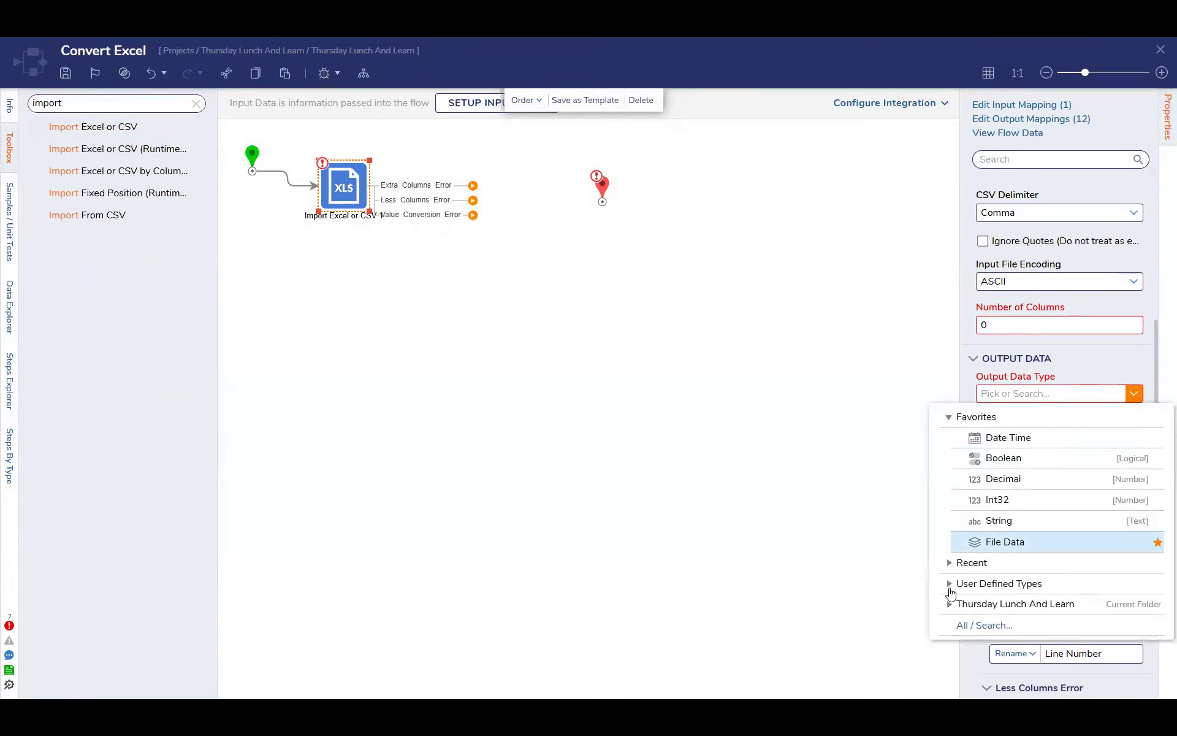
{"action": "left_click", "coordinate": [1073, 374]}
Set the import step's number of columns to 4, collapsing and re-expanding its output data settings
{"action": "scroll", "coordinate": [1074, 373], "scroll_direction": "up", "scroll_amount": 1}
{"action": "scroll", "coordinate": [1075, 372], "scroll_direction": "up", "scroll_amount": 2}
{"action": "left_click", "coordinate": [1018, 449]}
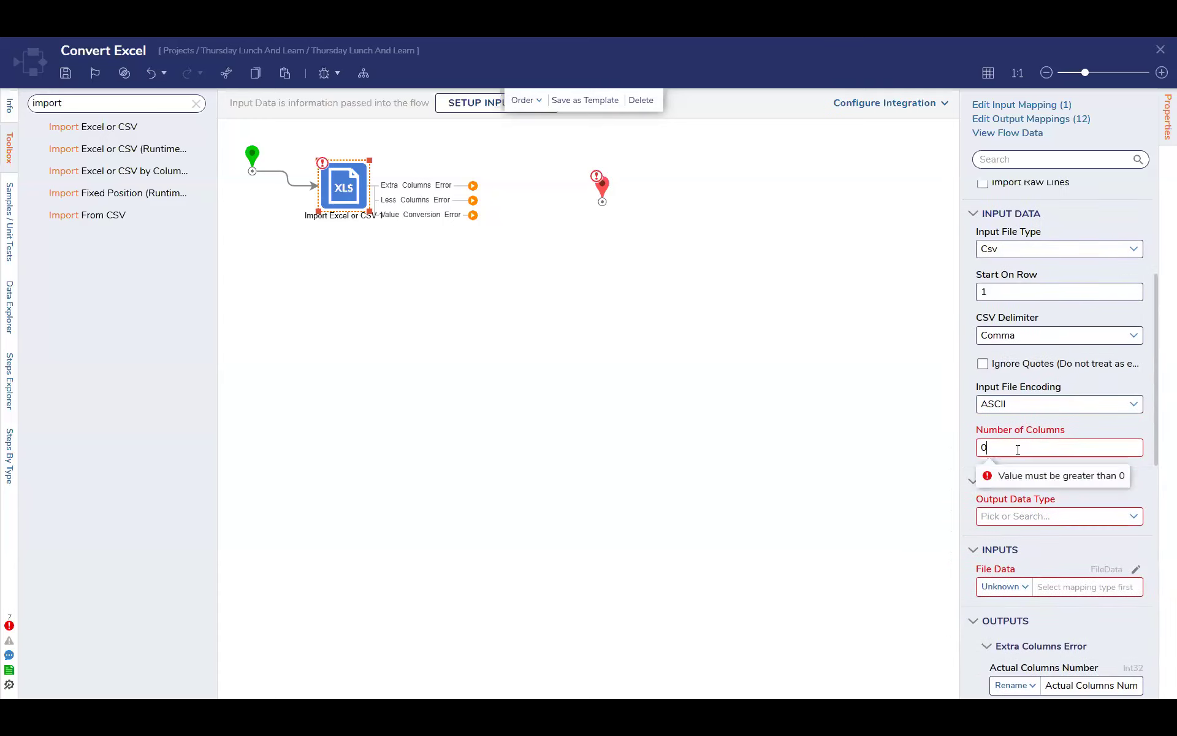
{"action": "type", "text": "4"}
{"action": "left_click", "coordinate": [1066, 476]}
{"action": "scroll", "coordinate": [1019, 372], "scroll_direction": "down", "scroll_amount": 4}
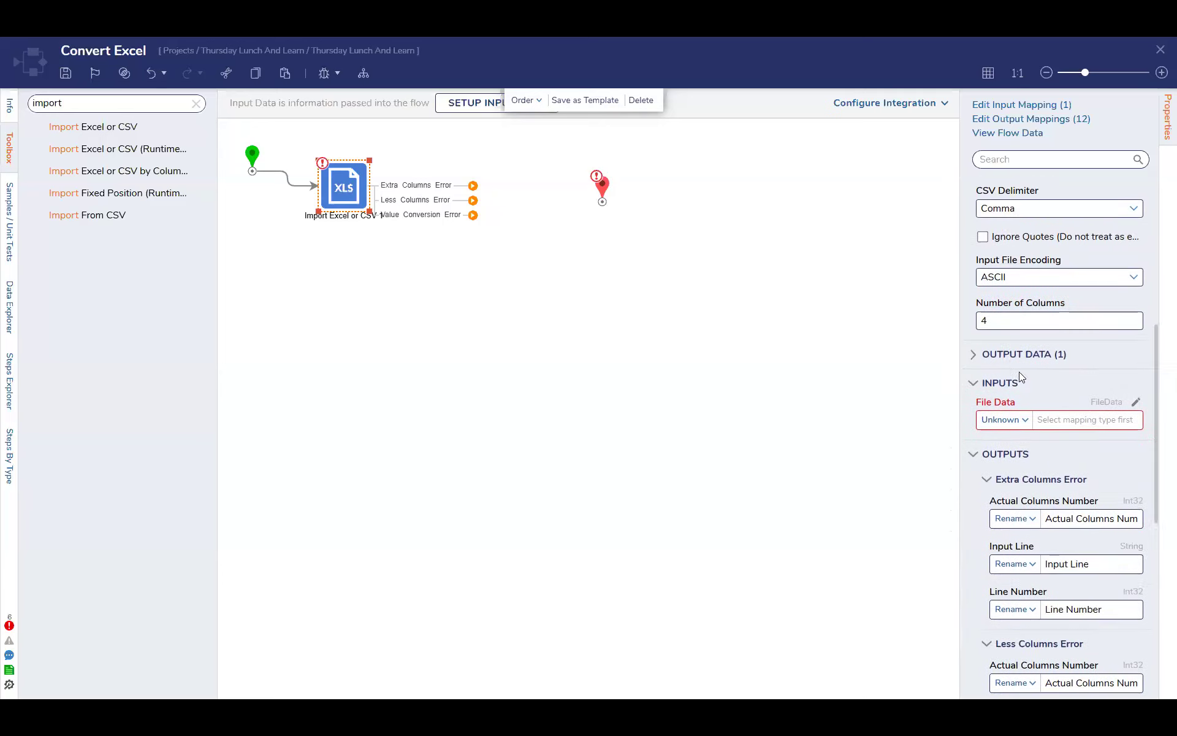
{"action": "left_click", "coordinate": [1001, 298]}
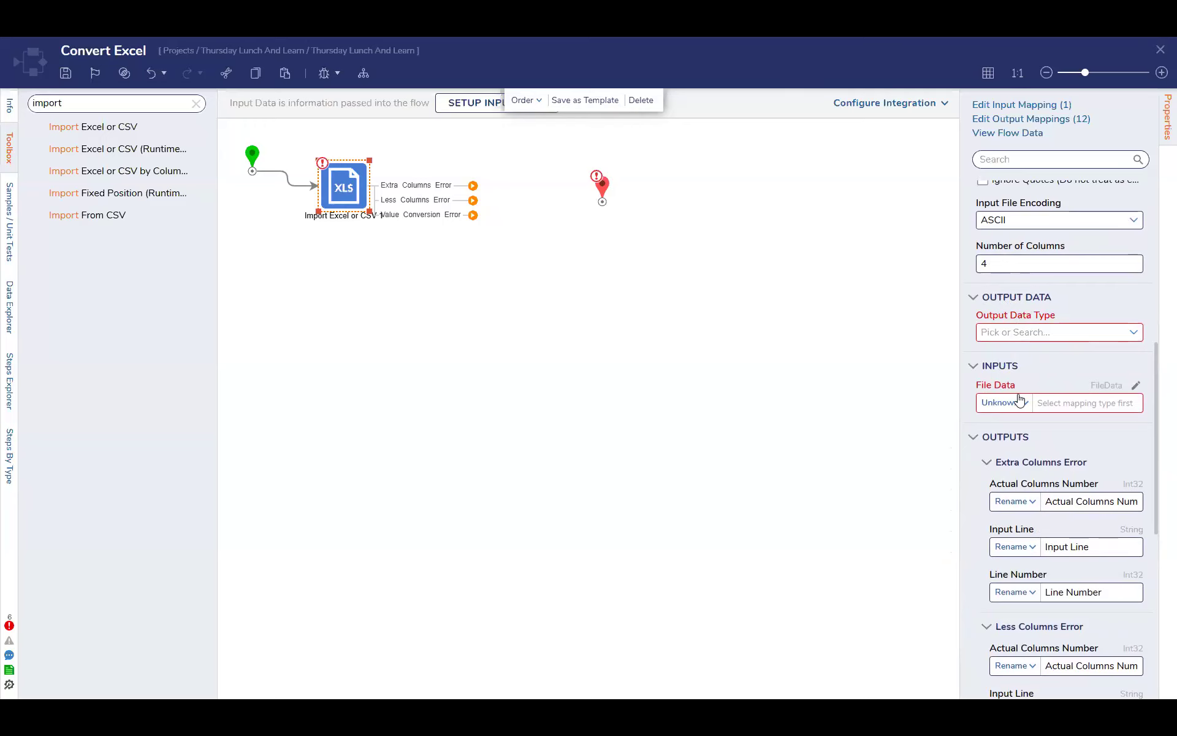
Review the import step's outputs and set its input file type to Excel_xls
{"action": "scroll", "coordinate": [1019, 397], "scroll_direction": "down", "scroll_amount": 4}
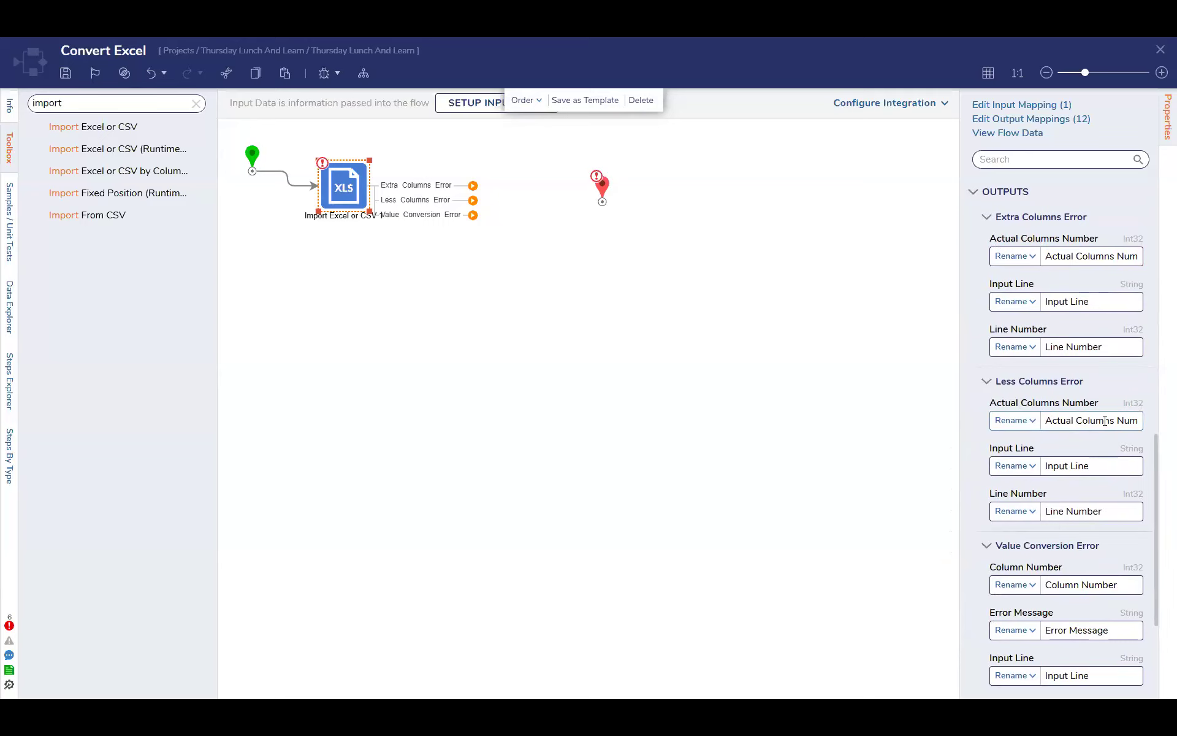
{"action": "scroll", "coordinate": [1105, 421], "scroll_direction": "down", "scroll_amount": 3}
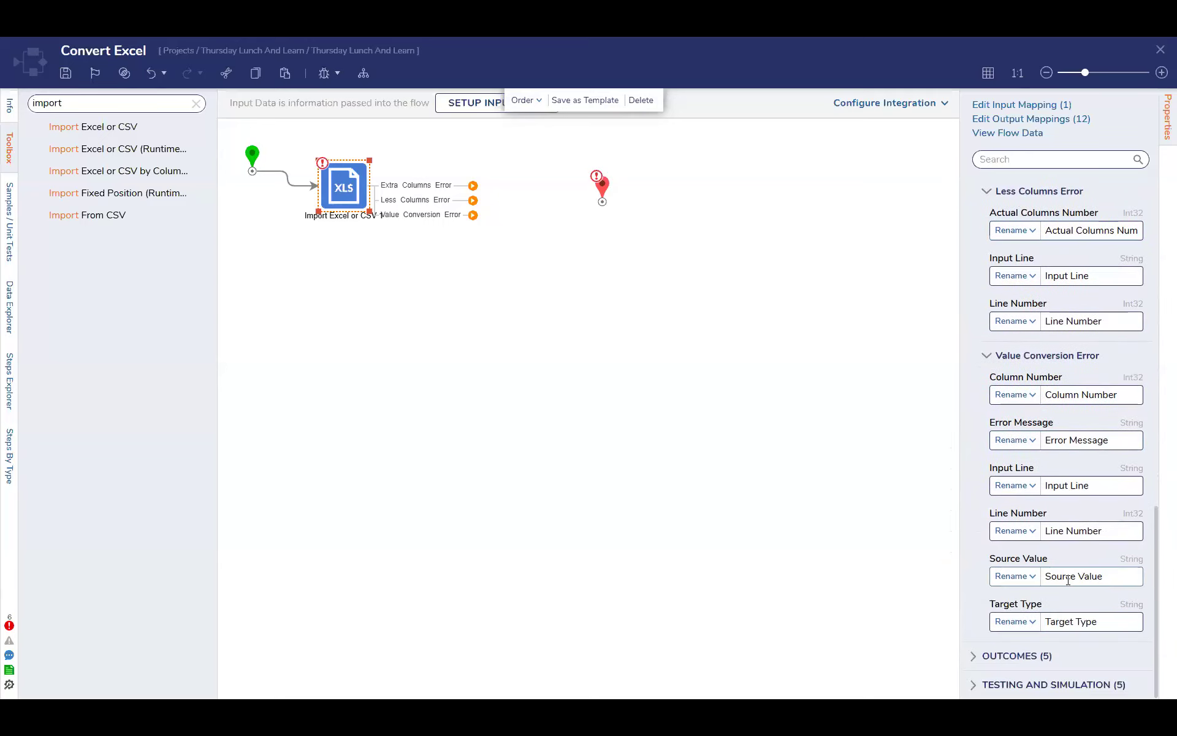
{"action": "scroll", "coordinate": [1068, 581], "scroll_direction": "up", "scroll_amount": 6}
{"action": "scroll", "coordinate": [1068, 580], "scroll_direction": "up", "scroll_amount": 4}
{"action": "scroll", "coordinate": [1068, 580], "scroll_direction": "up", "scroll_amount": 4}
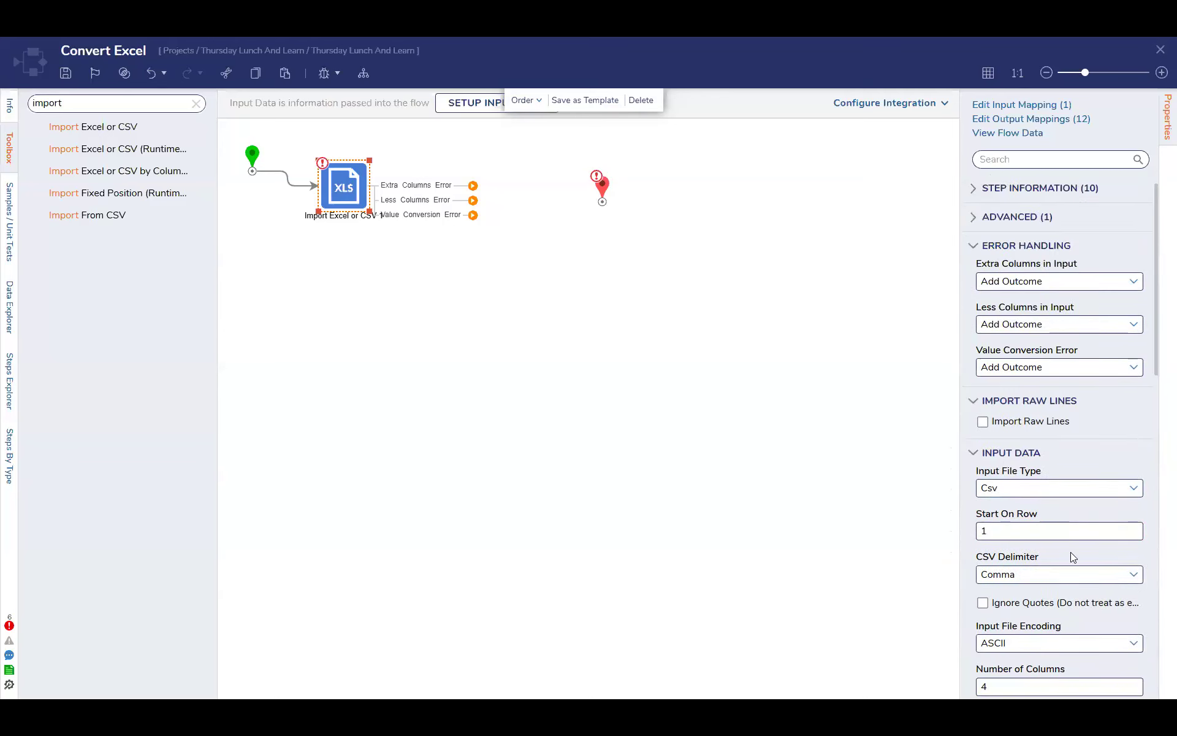
{"action": "scroll", "coordinate": [1104, 552], "scroll_direction": "down", "scroll_amount": 1}
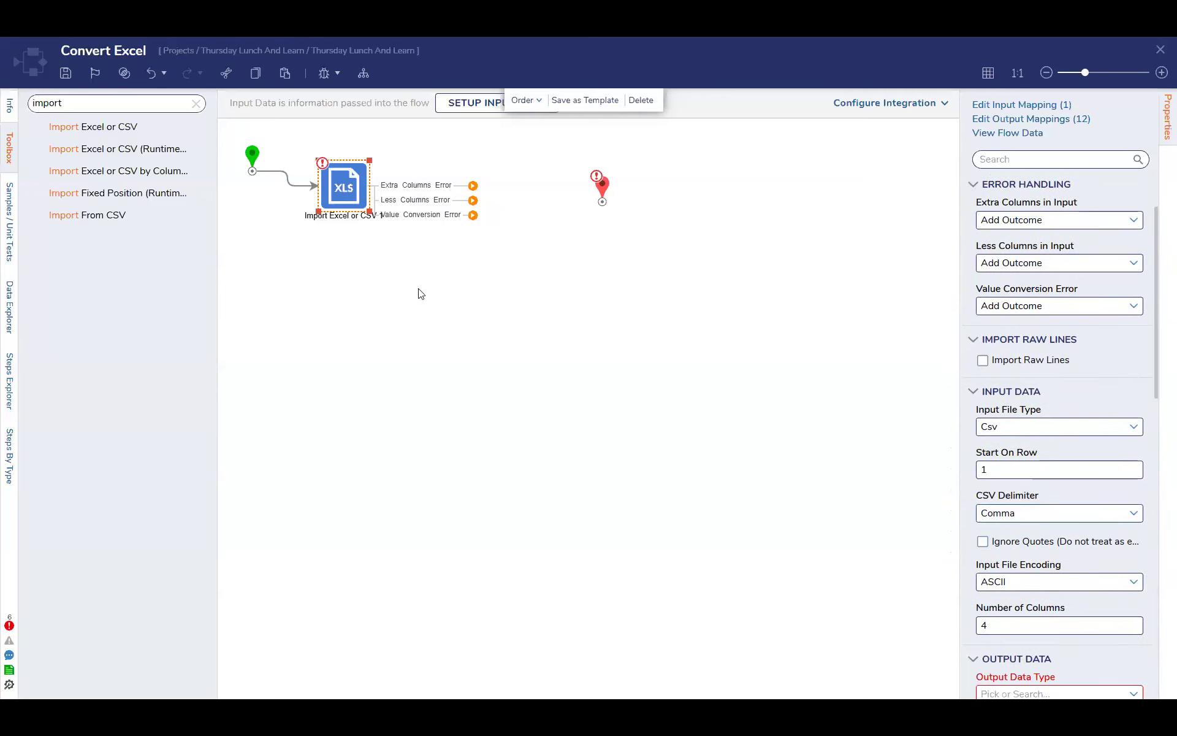
{"action": "left_click", "coordinate": [1134, 426]}
{"action": "left_click", "coordinate": [1043, 469]}
Check which output data types the Excel import offers and close the list without choosing one
{"action": "scroll", "coordinate": [1068, 471], "scroll_direction": "down", "scroll_amount": 3}
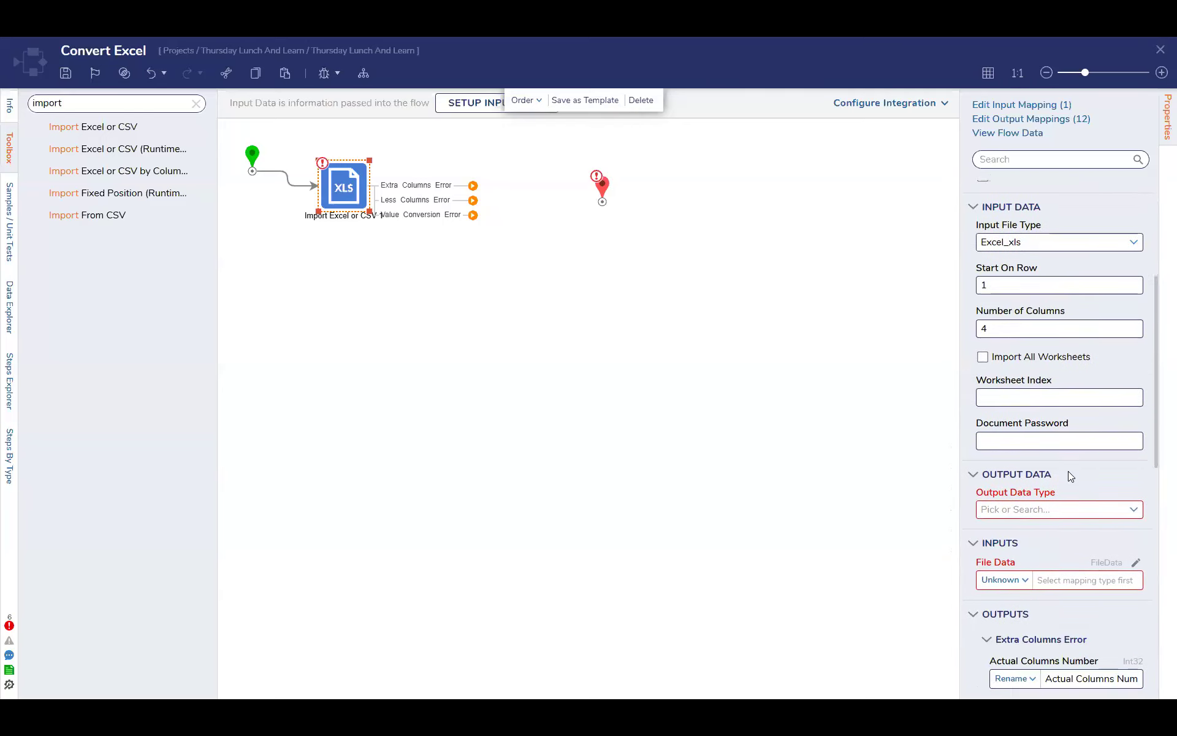
{"action": "scroll", "coordinate": [1068, 471], "scroll_direction": "down", "scroll_amount": 2}
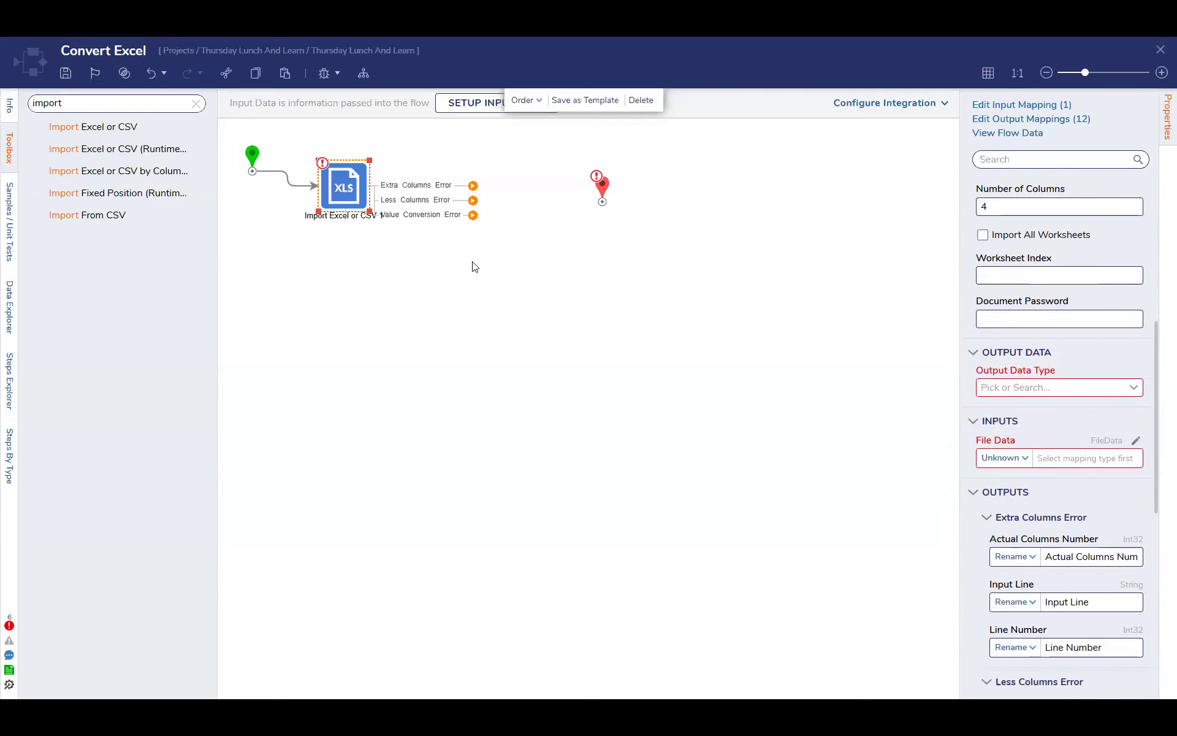
{"action": "left_click", "coordinate": [1135, 390]}
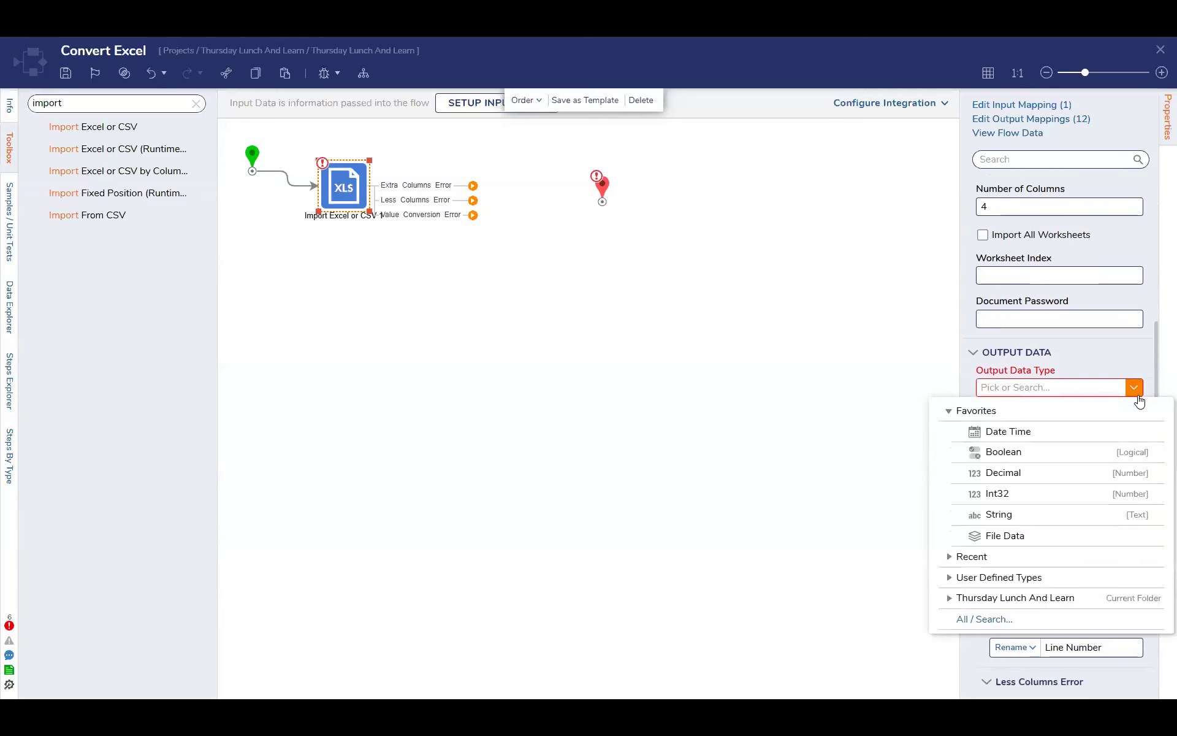
{"action": "left_click", "coordinate": [1066, 371]}
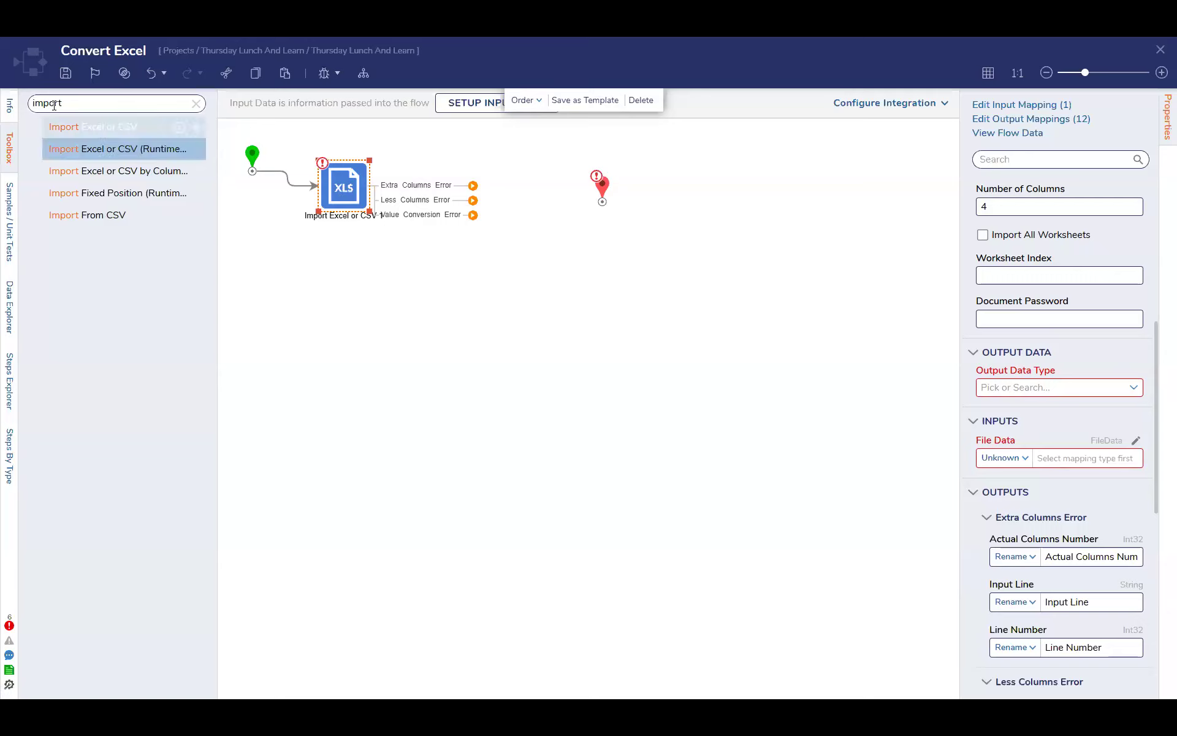
Search the step toolbox for "for each" and add a For Each Excel Or CSV Row step to the flow
{"action": "left_click_drag", "start_coordinate": [63, 103], "coordinate": [5, 101]}
{"action": "type", "text": "for each"}
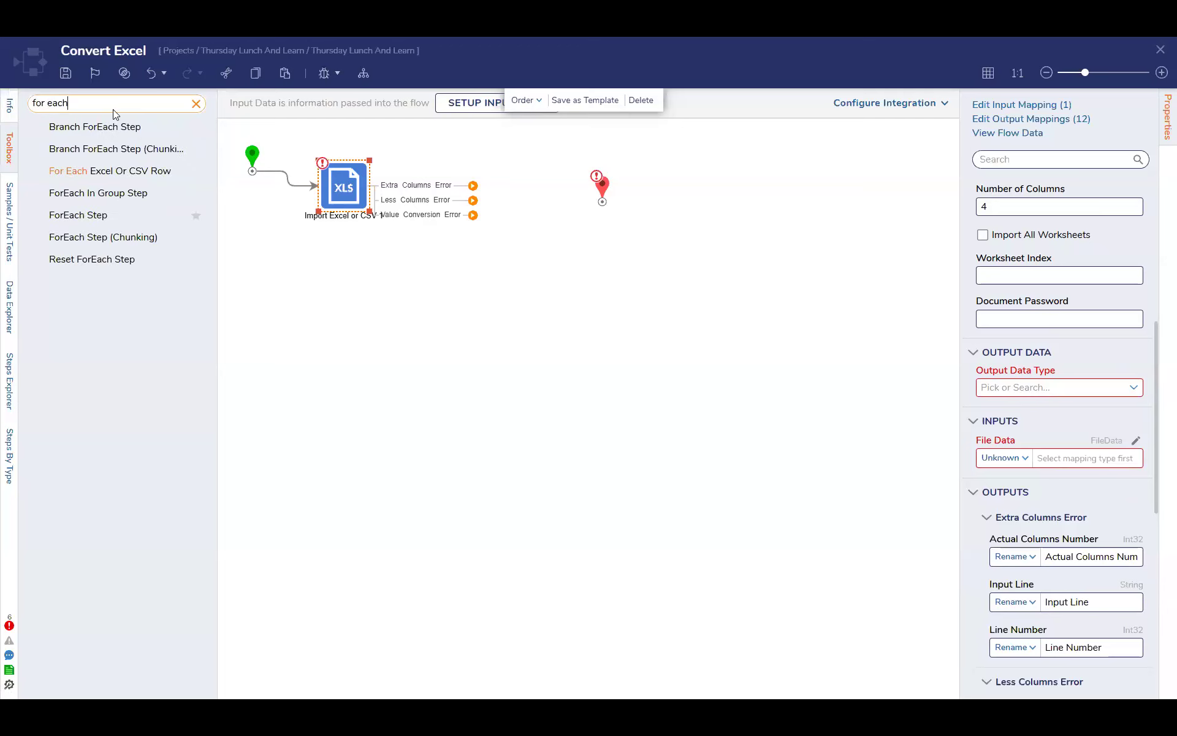
{"action": "left_click_drag", "start_coordinate": [106, 169], "coordinate": [498, 235]}
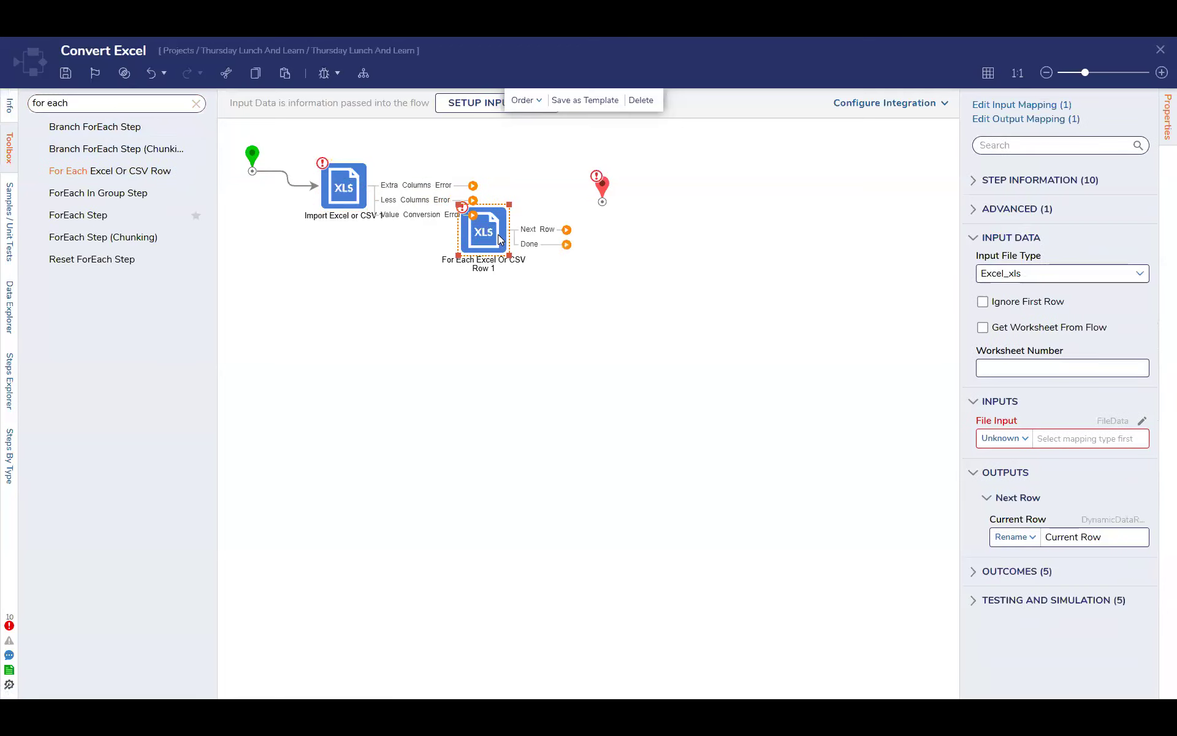
Delete the Import Excel or CSV step, place the For Each Excel Or CSV Row step after the start, and reposition the end step
{"action": "left_click", "coordinate": [355, 194]}
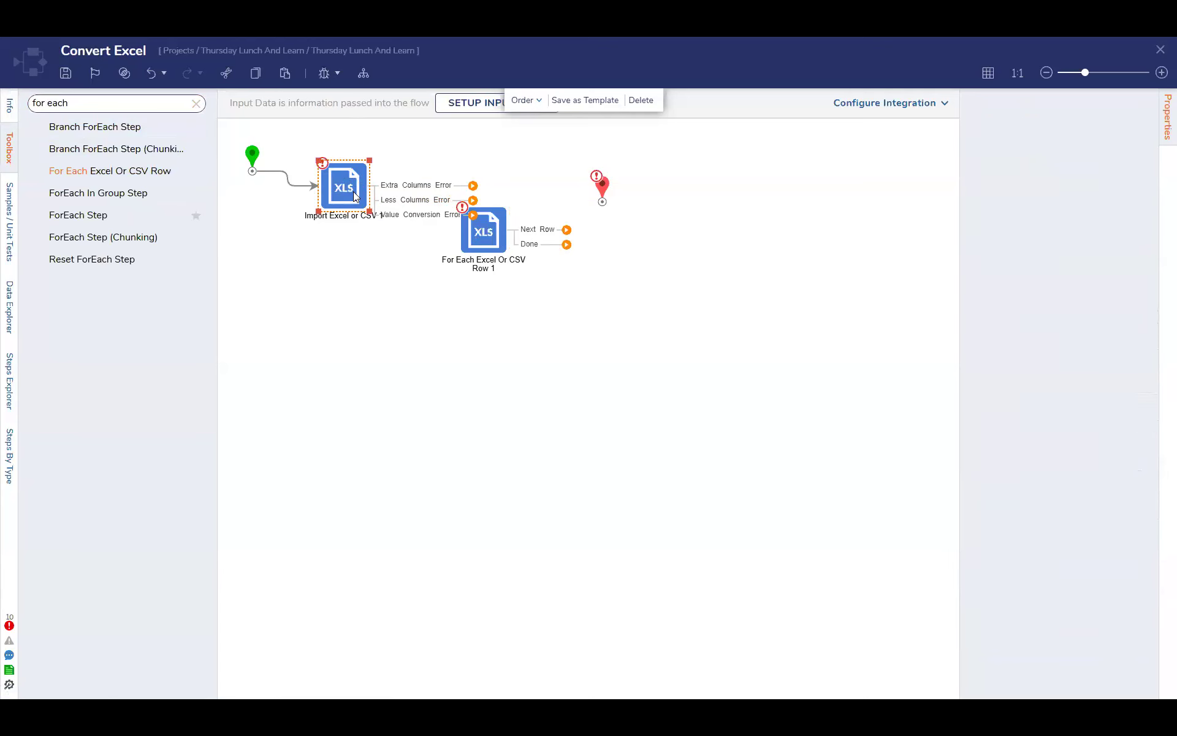
{"action": "key", "text": "Delete"}
{"action": "left_click_drag", "start_coordinate": [491, 236], "coordinate": [393, 213]}
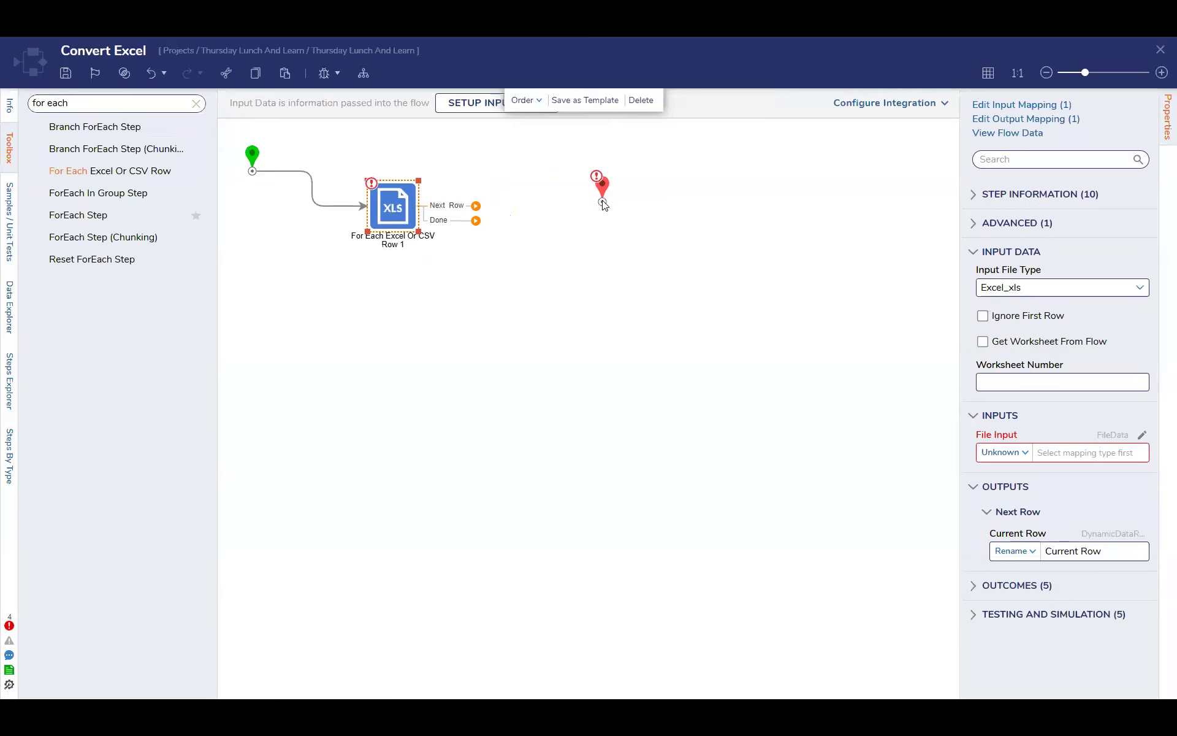
{"action": "left_click_drag", "start_coordinate": [603, 207], "coordinate": [585, 212]}
{"action": "left_click", "coordinate": [387, 198]}
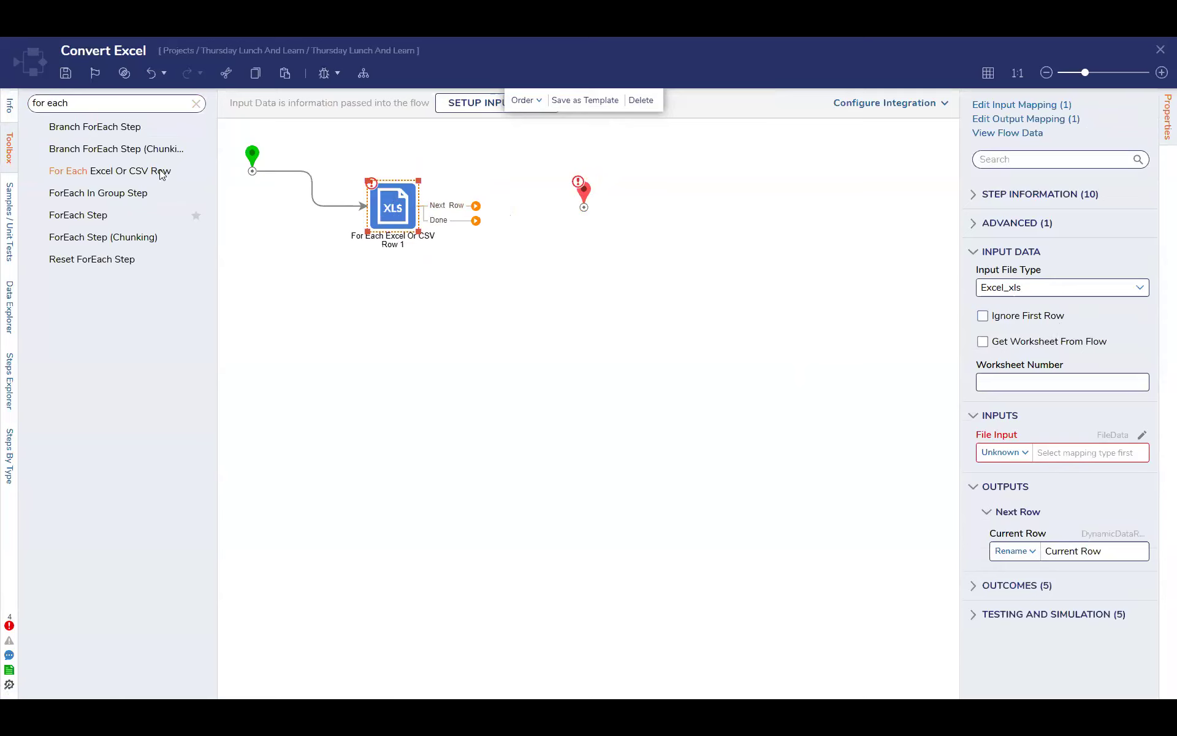
Search the step toolbox for "get excel" and clear the search
{"action": "left_click", "coordinate": [196, 103]}
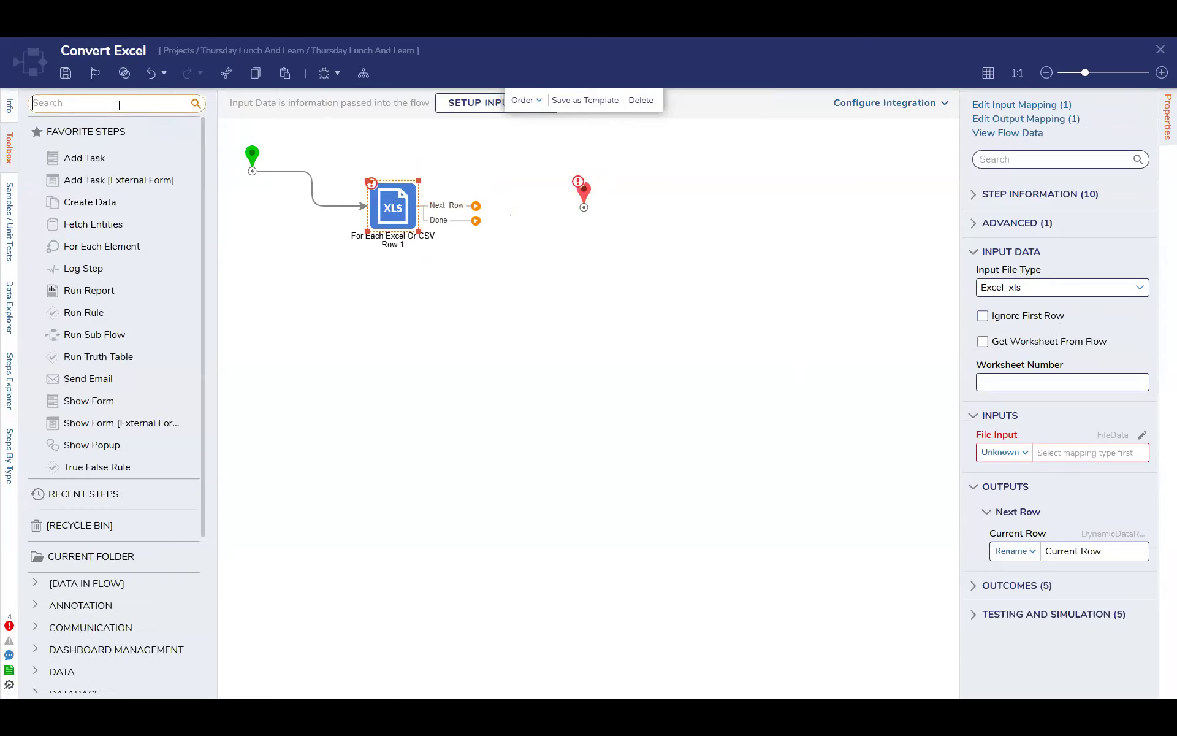
{"action": "type", "text": "get excel"}
{"action": "key", "text": "Return"}
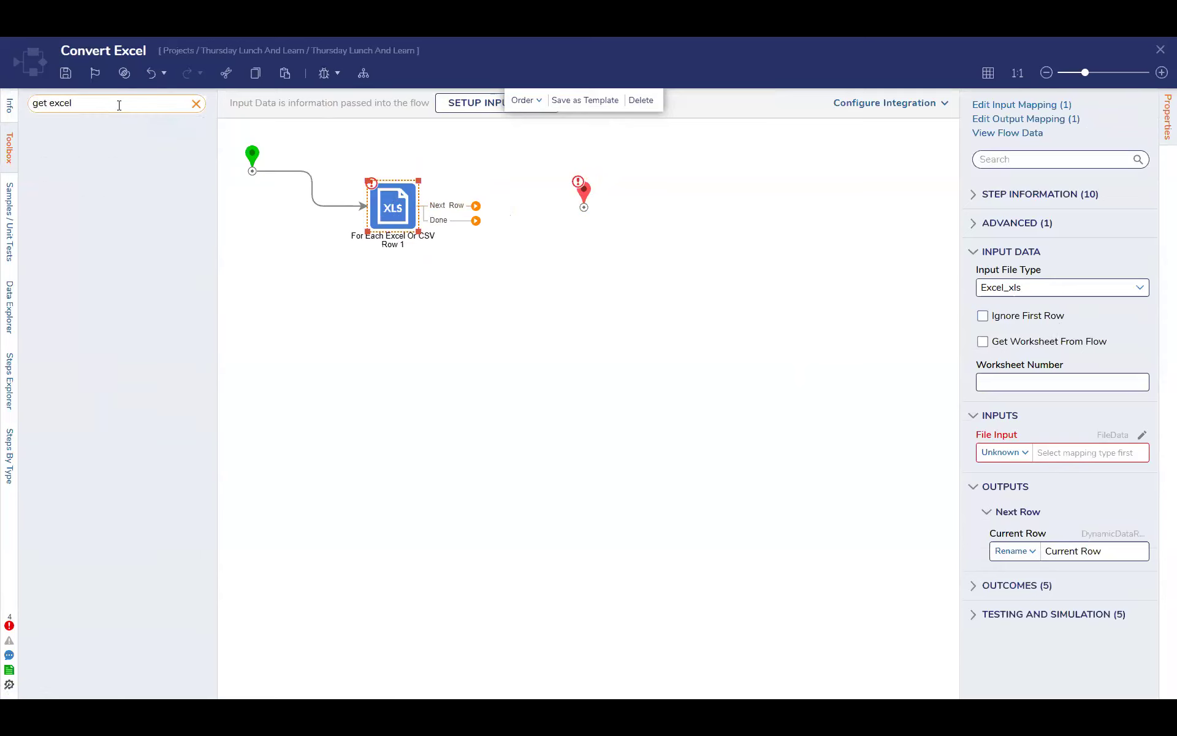
{"action": "left_click", "coordinate": [196, 104]}
Add a Get Value step from the toolbox's Data > Excel & CSV category below the For Each Excel Or CSV Row step
{"action": "scroll", "coordinate": [121, 266], "scroll_direction": "down", "scroll_amount": 3}
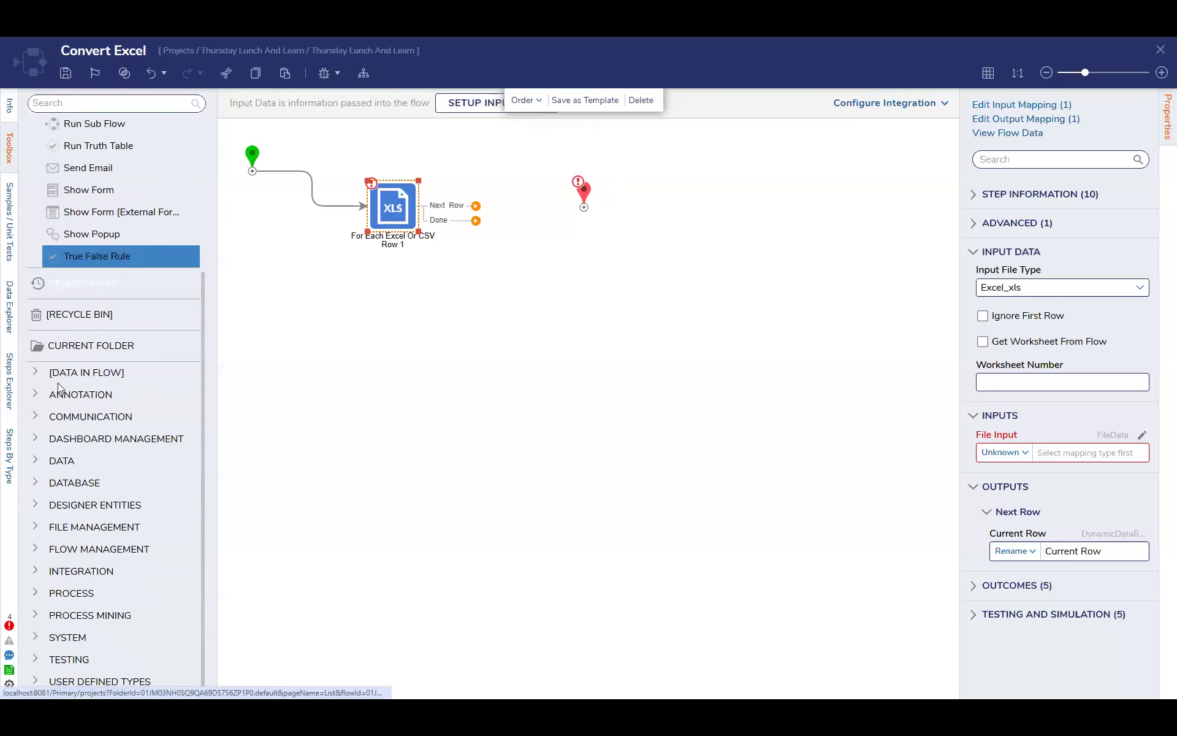
{"action": "left_click", "coordinate": [36, 459]}
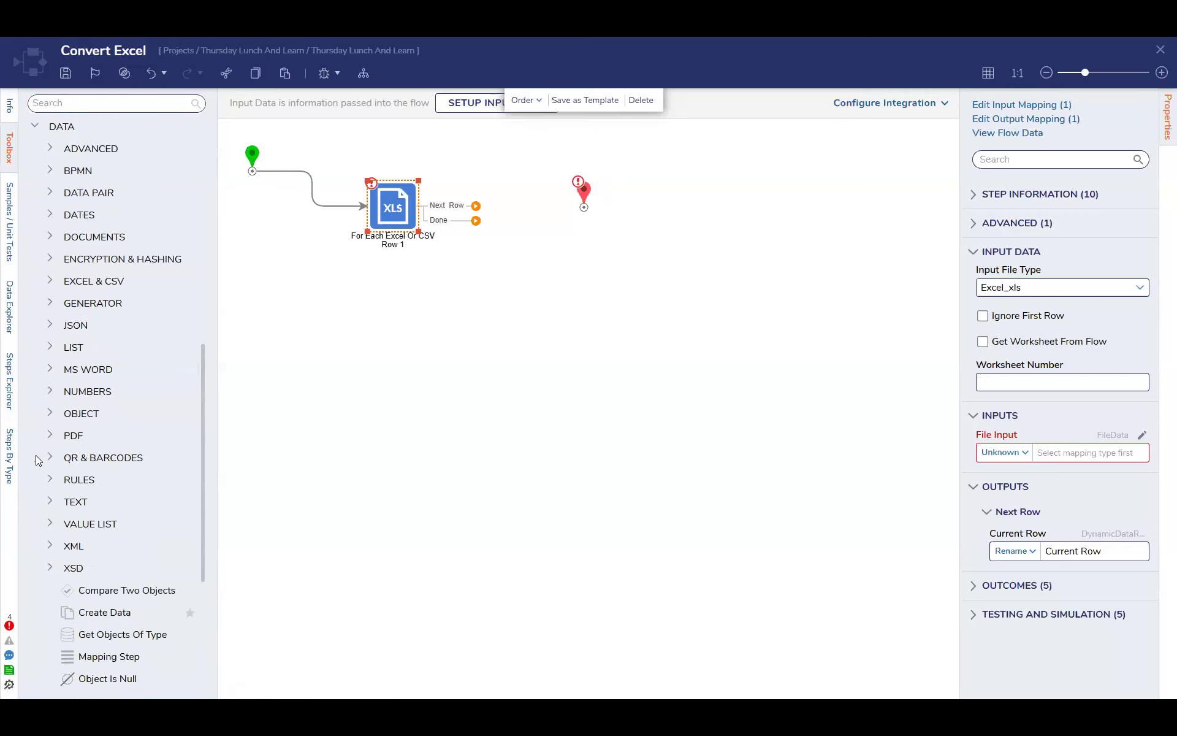
{"action": "left_click", "coordinate": [50, 282]}
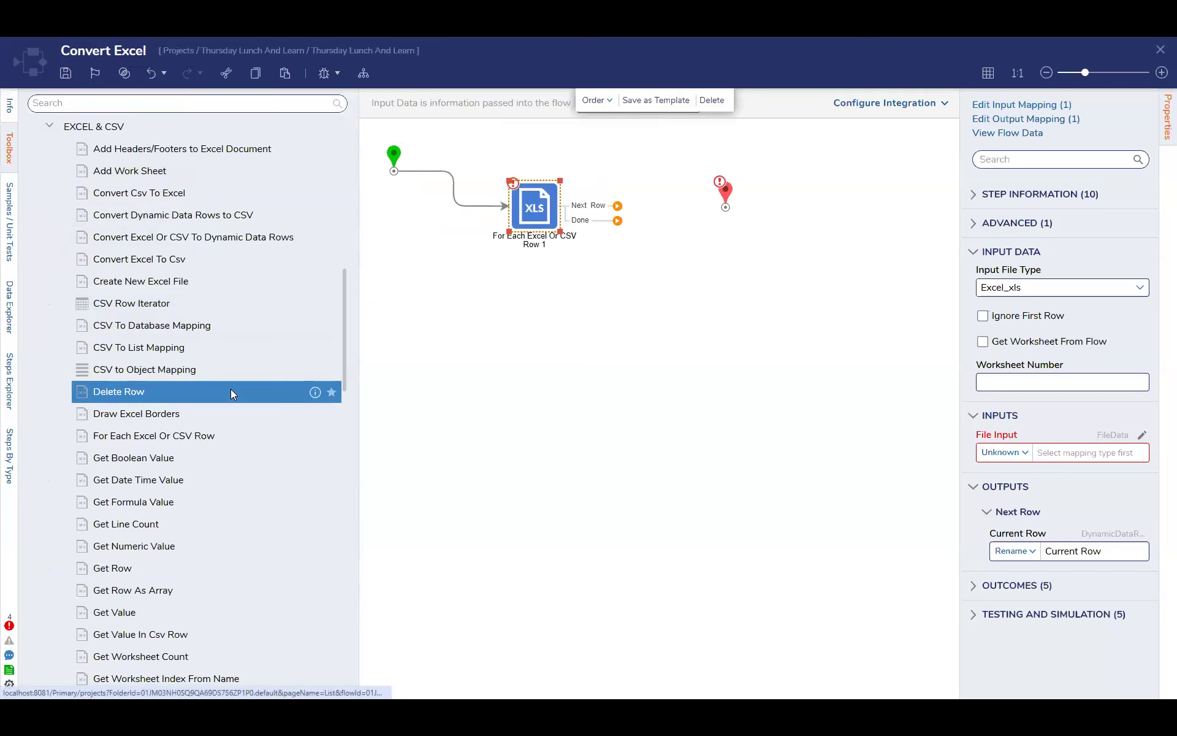
{"action": "scroll", "coordinate": [230, 389], "scroll_direction": "down", "scroll_amount": 2}
{"action": "scroll", "coordinate": [231, 392], "scroll_direction": "down", "scroll_amount": 1}
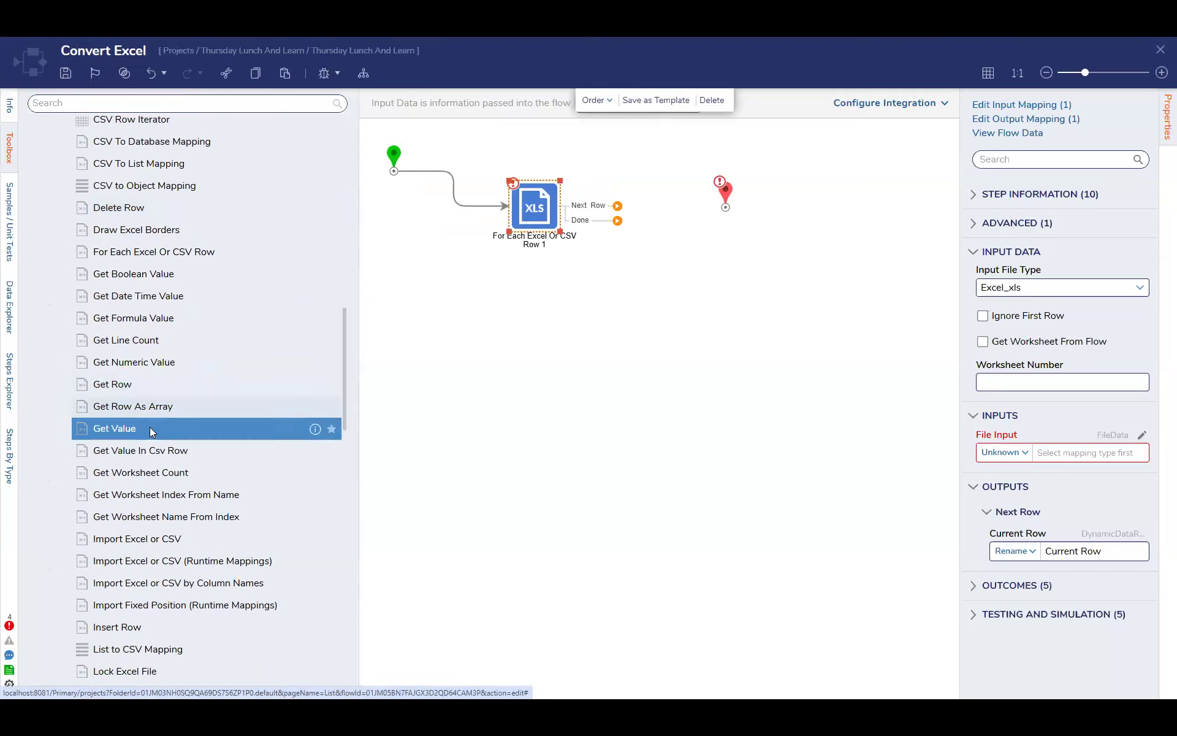
{"action": "left_click_drag", "start_coordinate": [153, 434], "coordinate": [565, 322]}
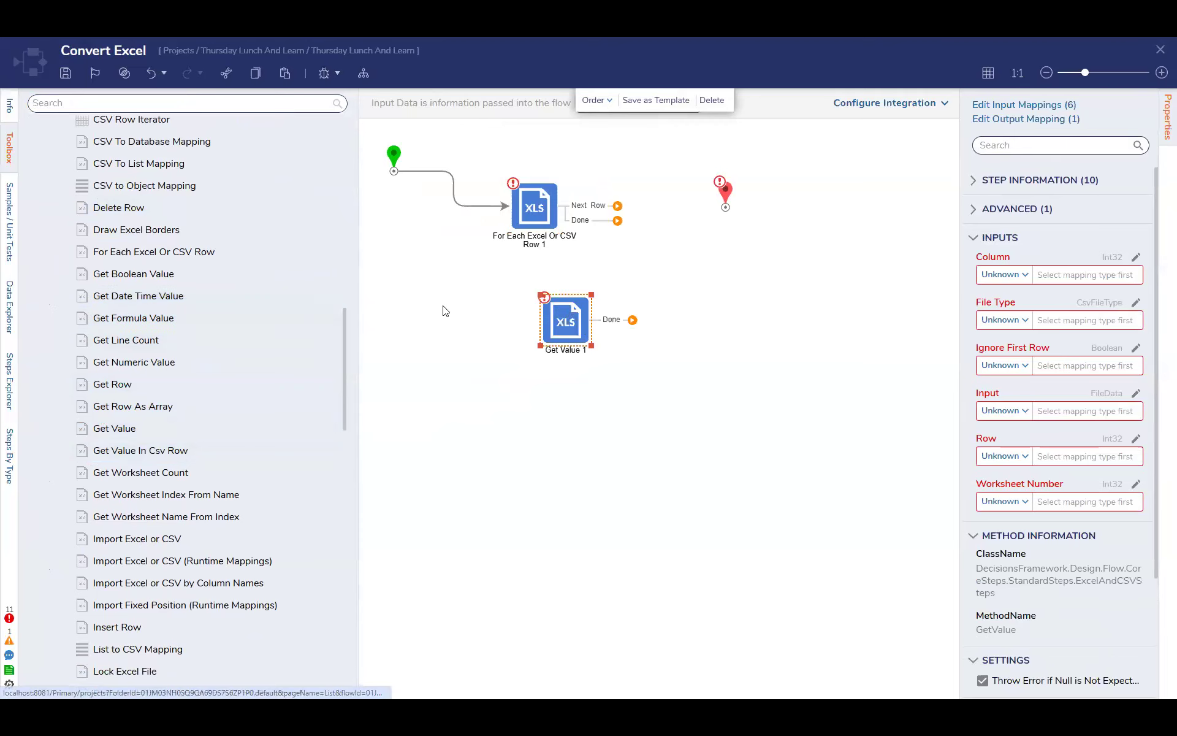
{"action": "left_click_drag", "start_coordinate": [139, 451], "coordinate": [595, 436]}
{"action": "left_click", "coordinate": [585, 343]}
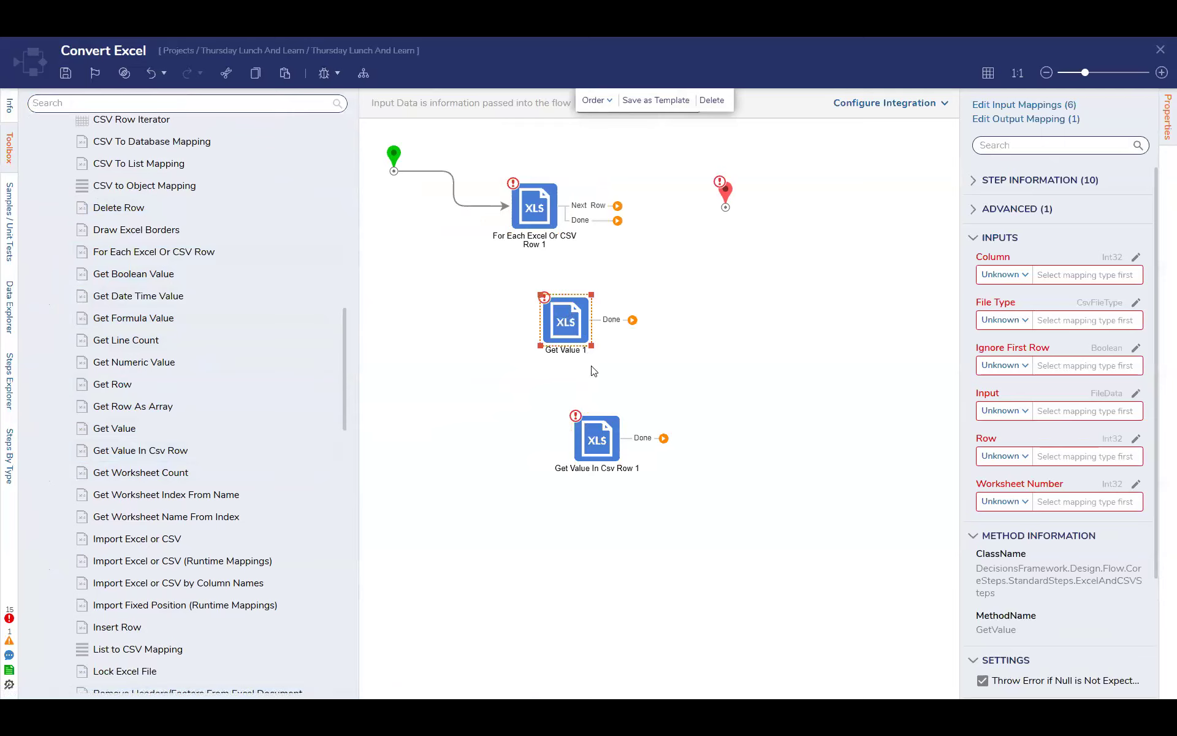
{"action": "left_click", "coordinate": [603, 434]}
{"action": "key", "text": "Delete"}
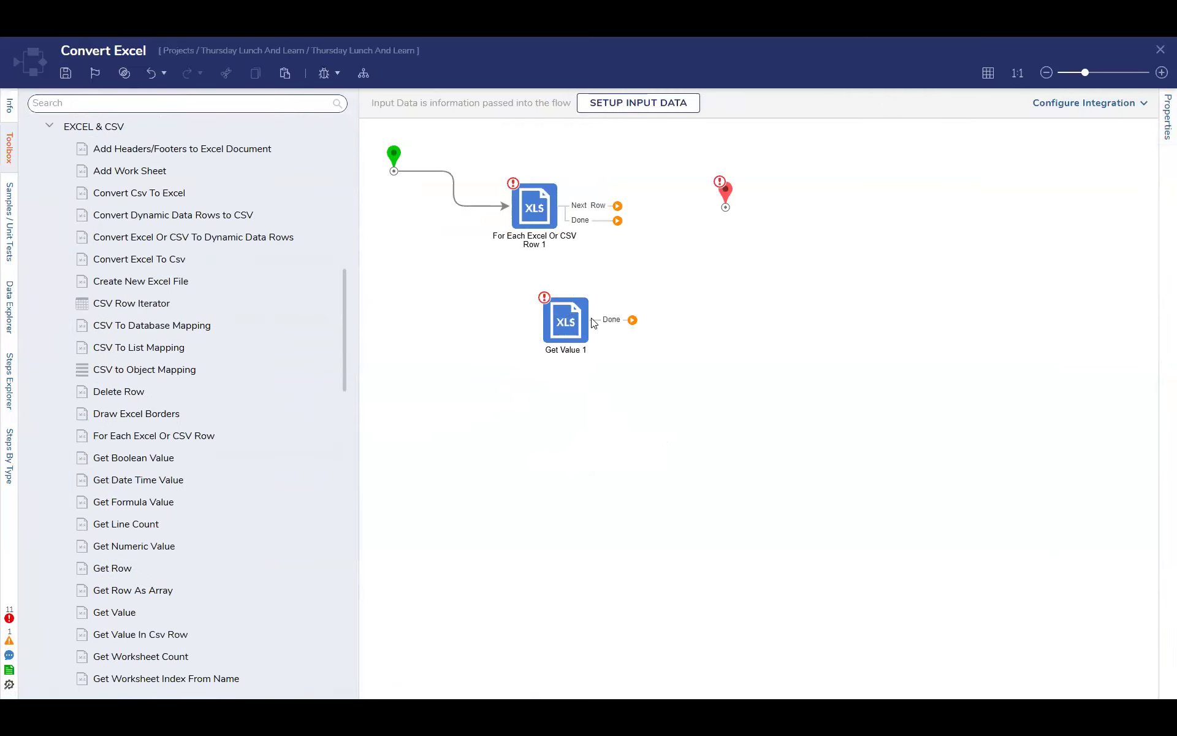
Align the Get Value step beneath the For Each Excel Or CSV Row step and select each one to compare their inputs
{"action": "left_click_drag", "start_coordinate": [567, 328], "coordinate": [594, 320]}
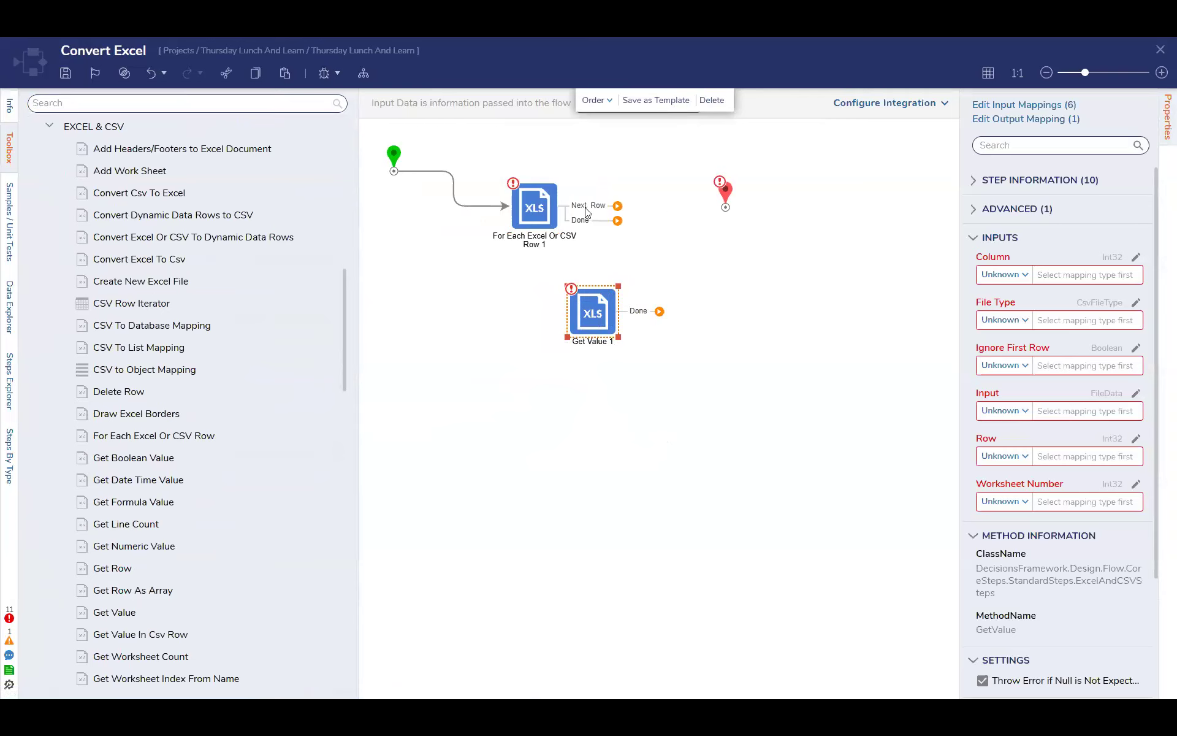
{"action": "left_click_drag", "start_coordinate": [526, 226], "coordinate": [588, 241]}
{"action": "left_click", "coordinate": [577, 317]}
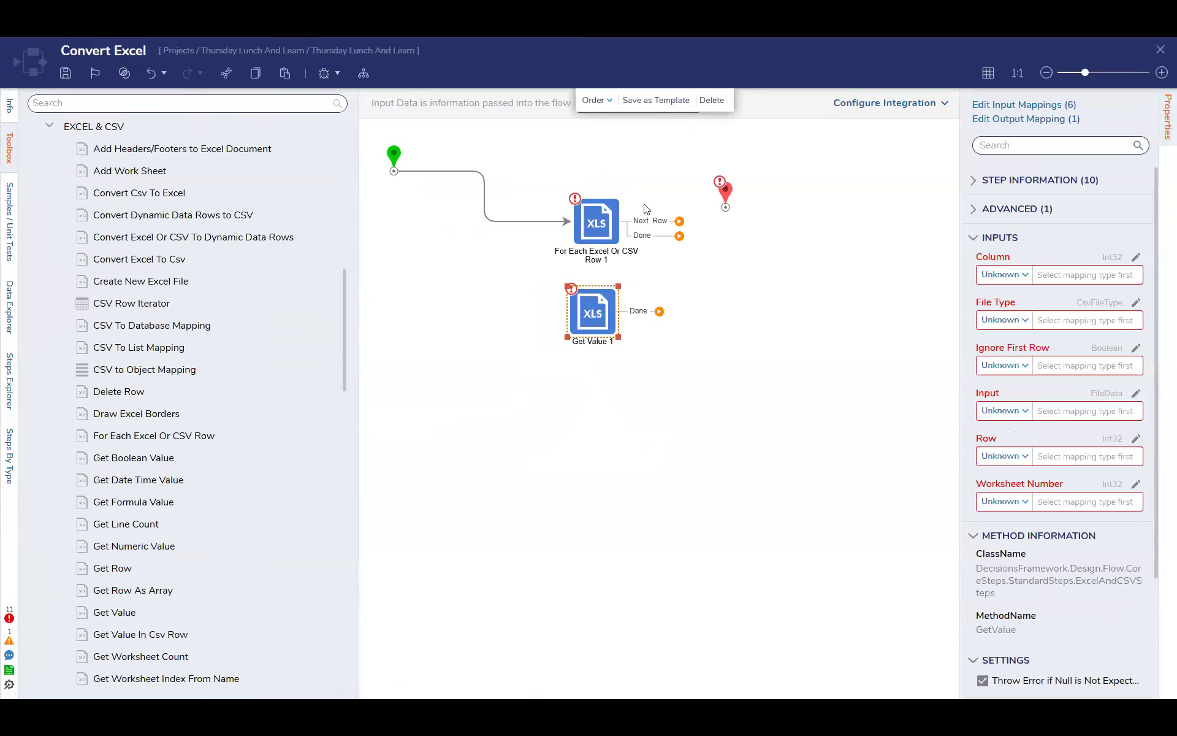
{"action": "left_click", "coordinate": [592, 223]}
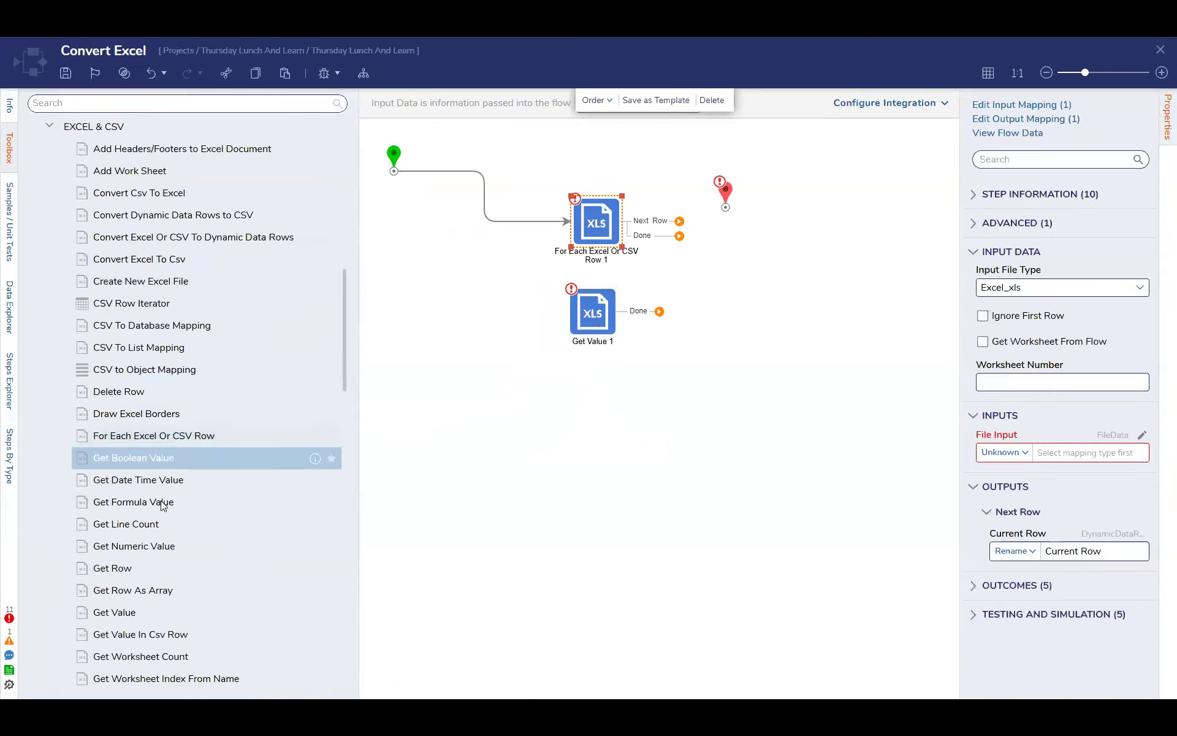
Look through the available Excel & CSV steps in the toolbox for options to read, set and import values
{"action": "scroll", "coordinate": [162, 490], "scroll_direction": "down", "scroll_amount": 4}
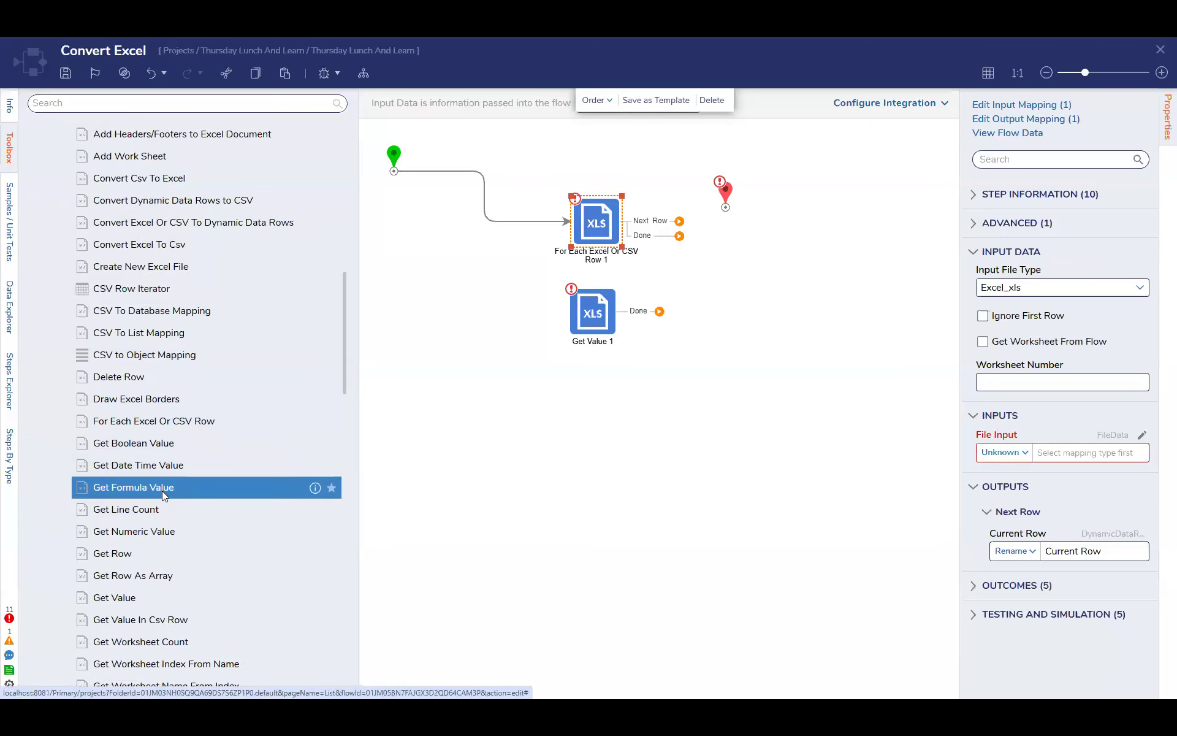
{"action": "scroll", "coordinate": [163, 494], "scroll_direction": "down", "scroll_amount": 1}
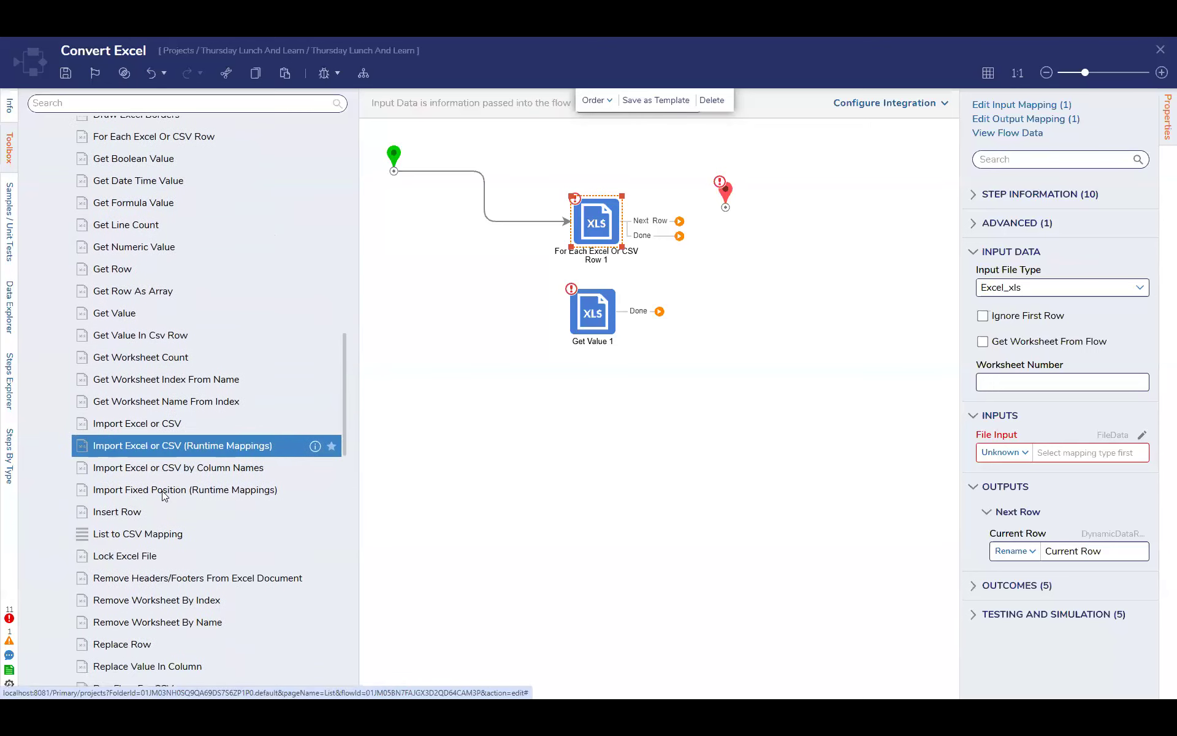
{"action": "scroll", "coordinate": [163, 466], "scroll_direction": "down", "scroll_amount": 1}
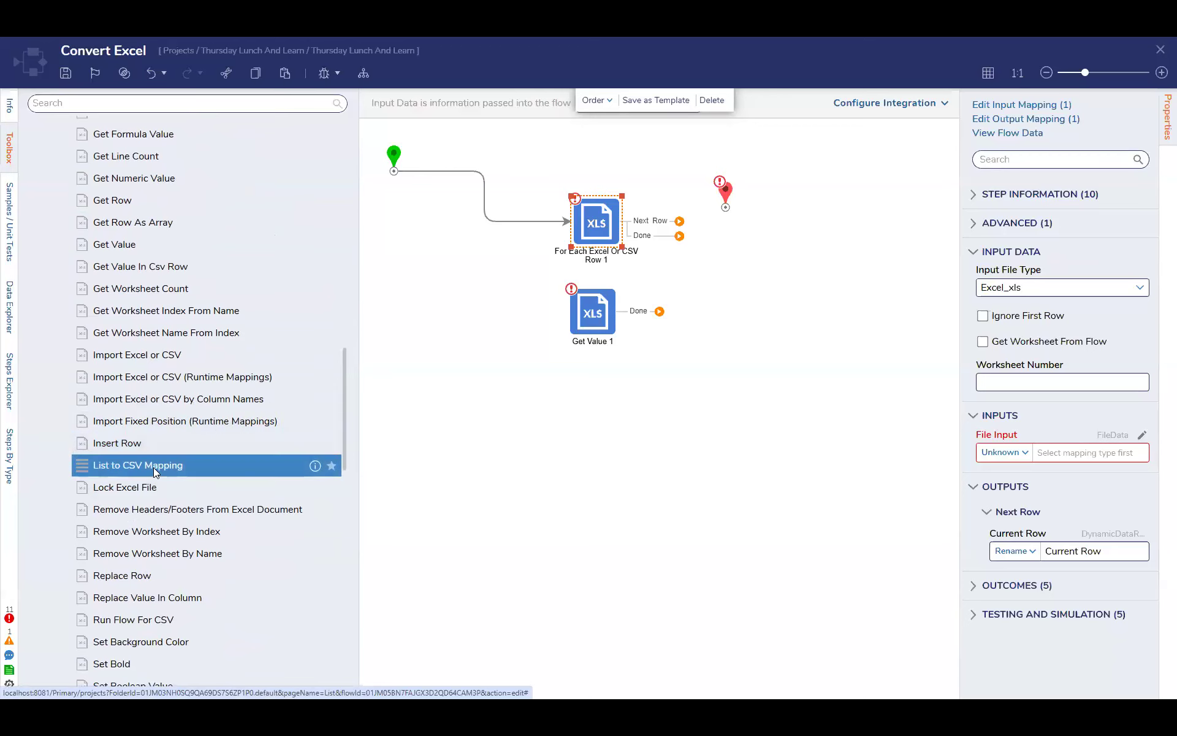
{"action": "scroll", "coordinate": [153, 467], "scroll_direction": "down", "scroll_amount": 3}
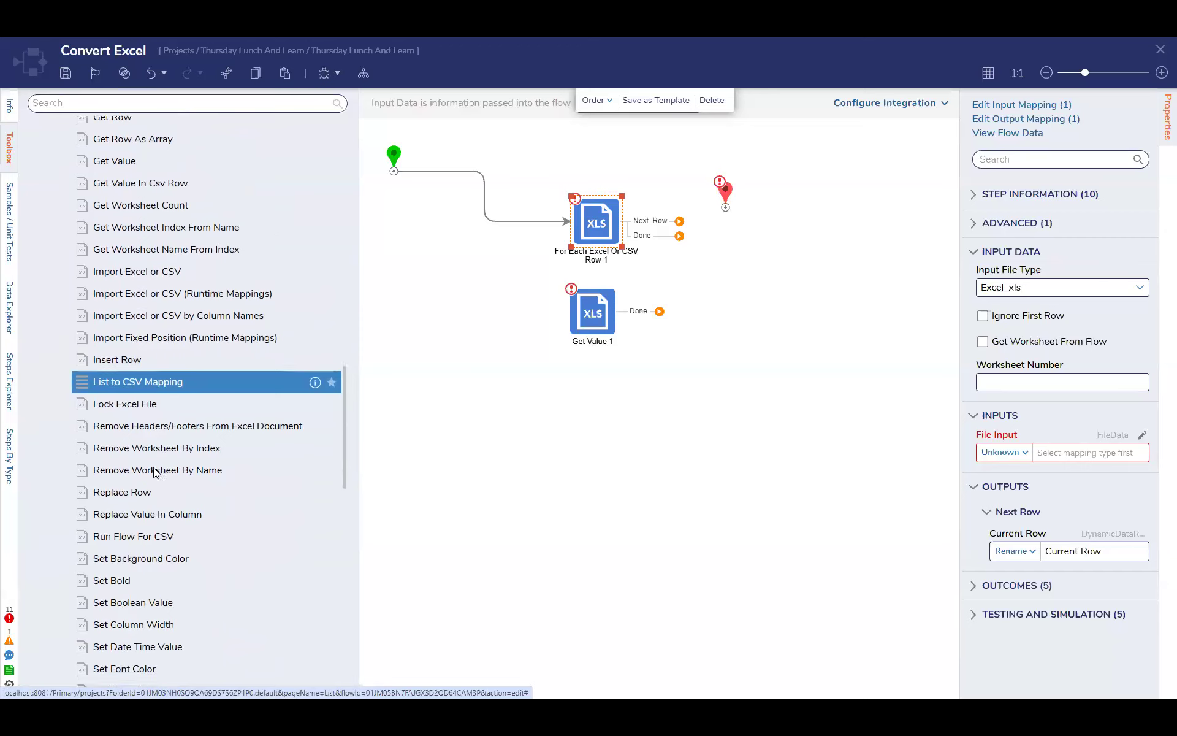
{"action": "scroll", "coordinate": [148, 429], "scroll_direction": "down", "scroll_amount": 1}
{"action": "scroll", "coordinate": [140, 382], "scroll_direction": "down", "scroll_amount": 4}
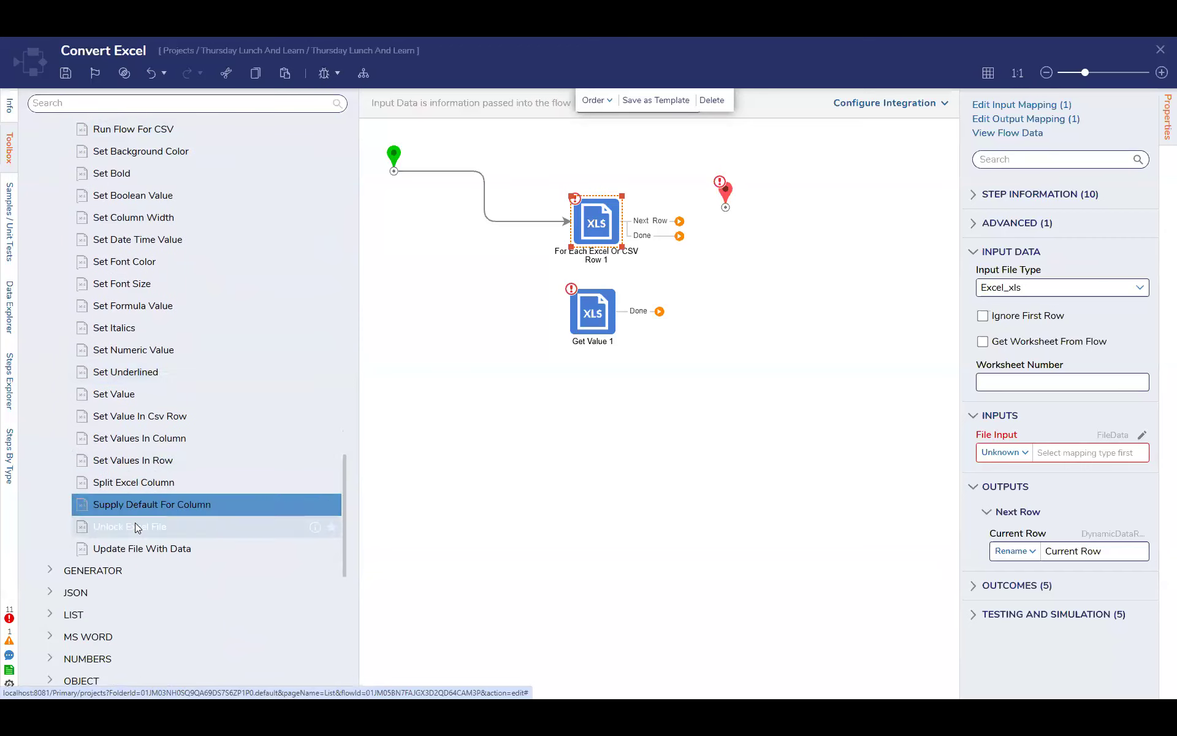
{"action": "scroll", "coordinate": [136, 528], "scroll_direction": "up", "scroll_amount": 5}
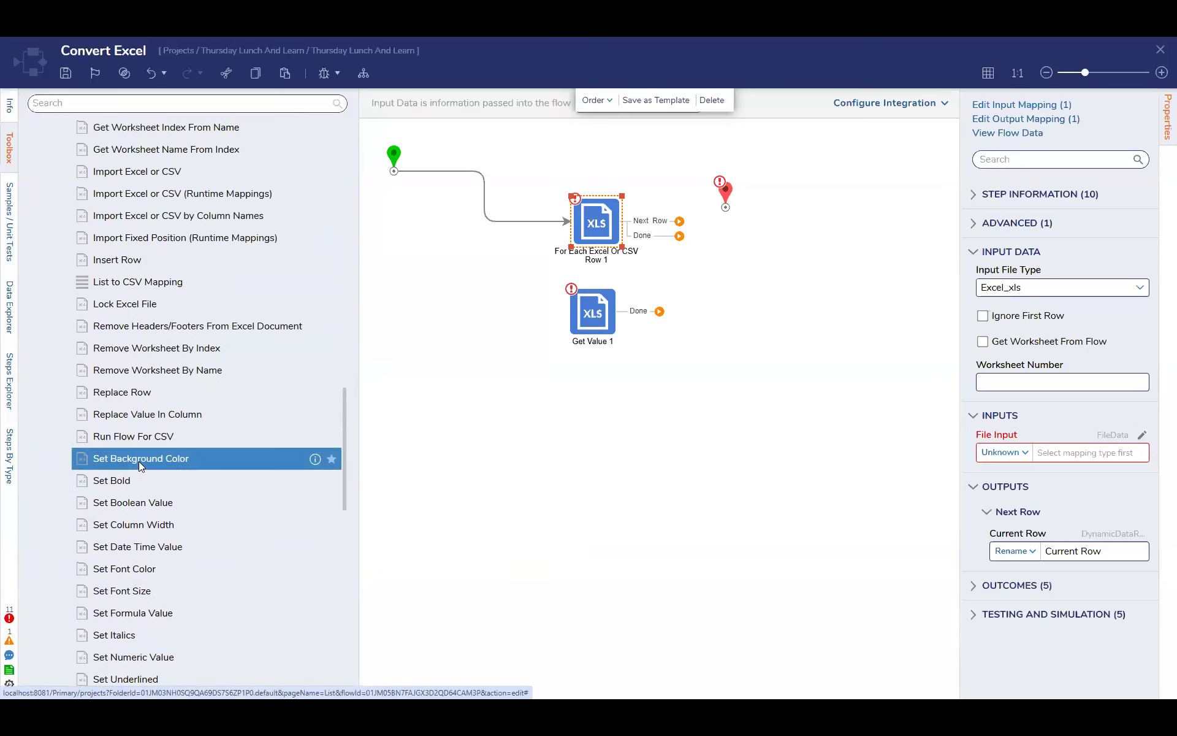
{"action": "scroll", "coordinate": [140, 466], "scroll_direction": "up", "scroll_amount": 4}
{"action": "scroll", "coordinate": [139, 464], "scroll_direction": "up", "scroll_amount": 2}
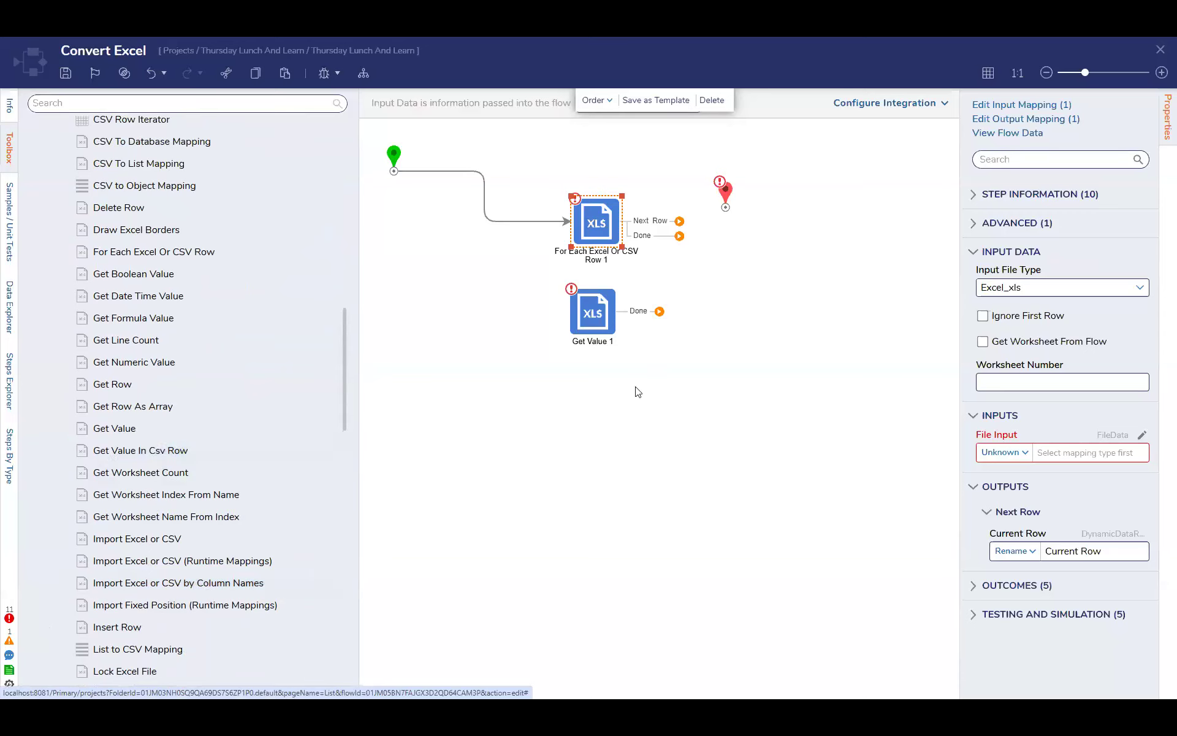
{"action": "left_click", "coordinate": [599, 317]}
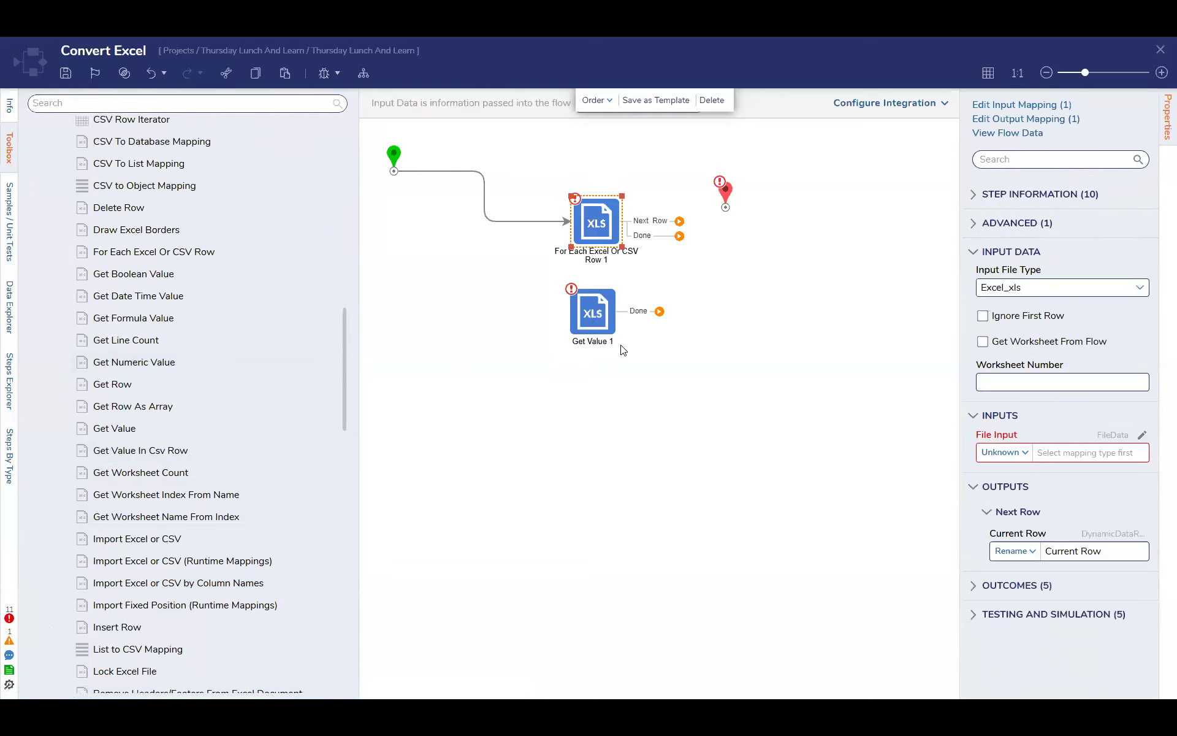
{"action": "left_click", "coordinate": [220, 210]}
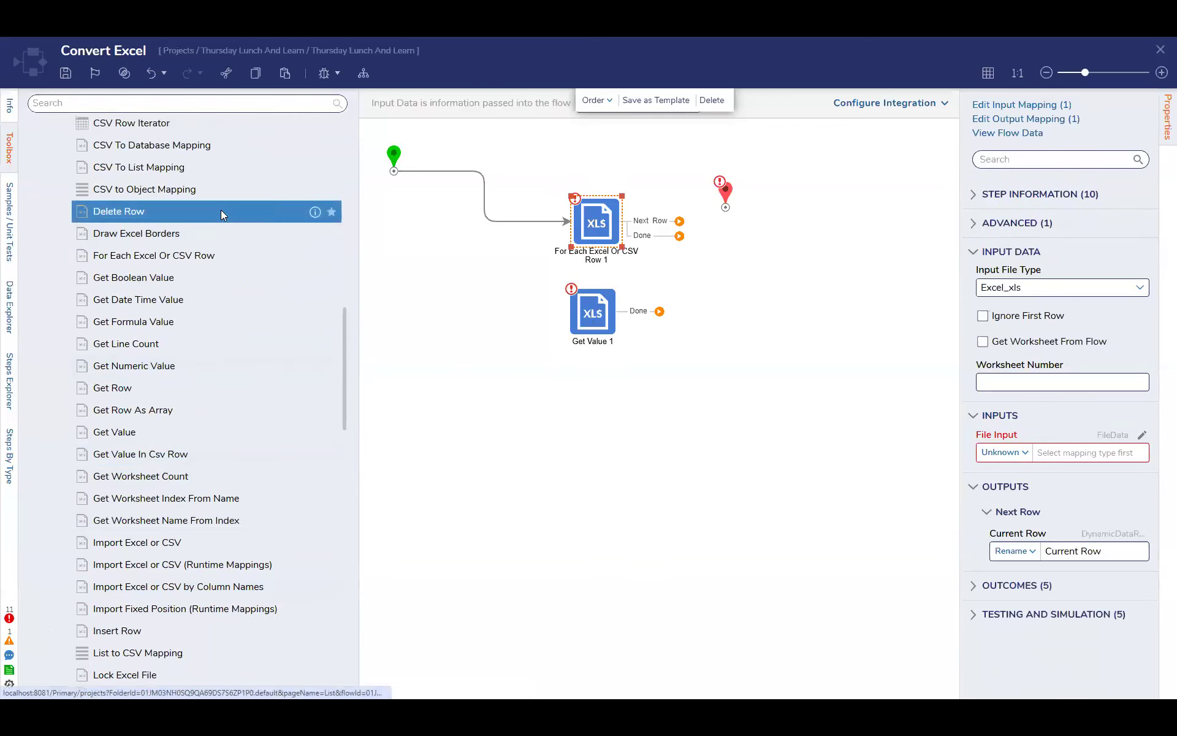
{"action": "scroll", "coordinate": [220, 210], "scroll_direction": "up", "scroll_amount": 3}
{"action": "scroll", "coordinate": [221, 210], "scroll_direction": "up", "scroll_amount": 4}
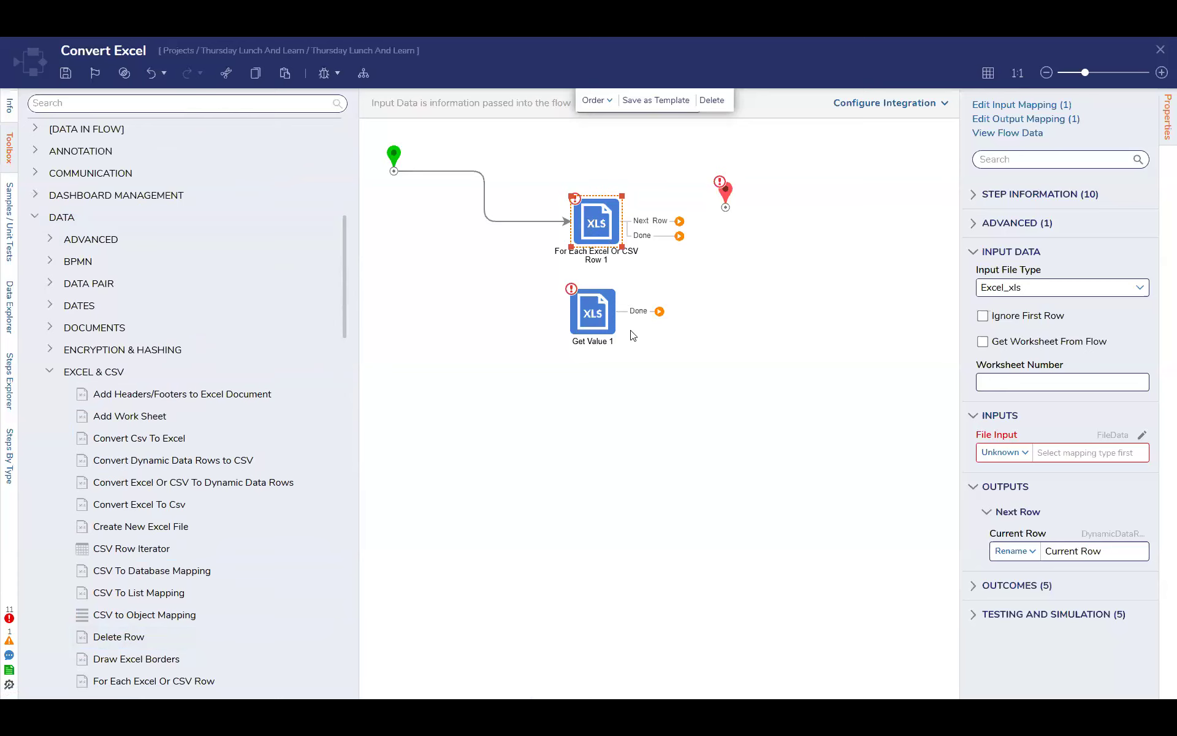
Reposition the For Each Excel Or CSV Row step level with the start and place the Get Value step directly beneath it
{"action": "left_click", "coordinate": [599, 317]}
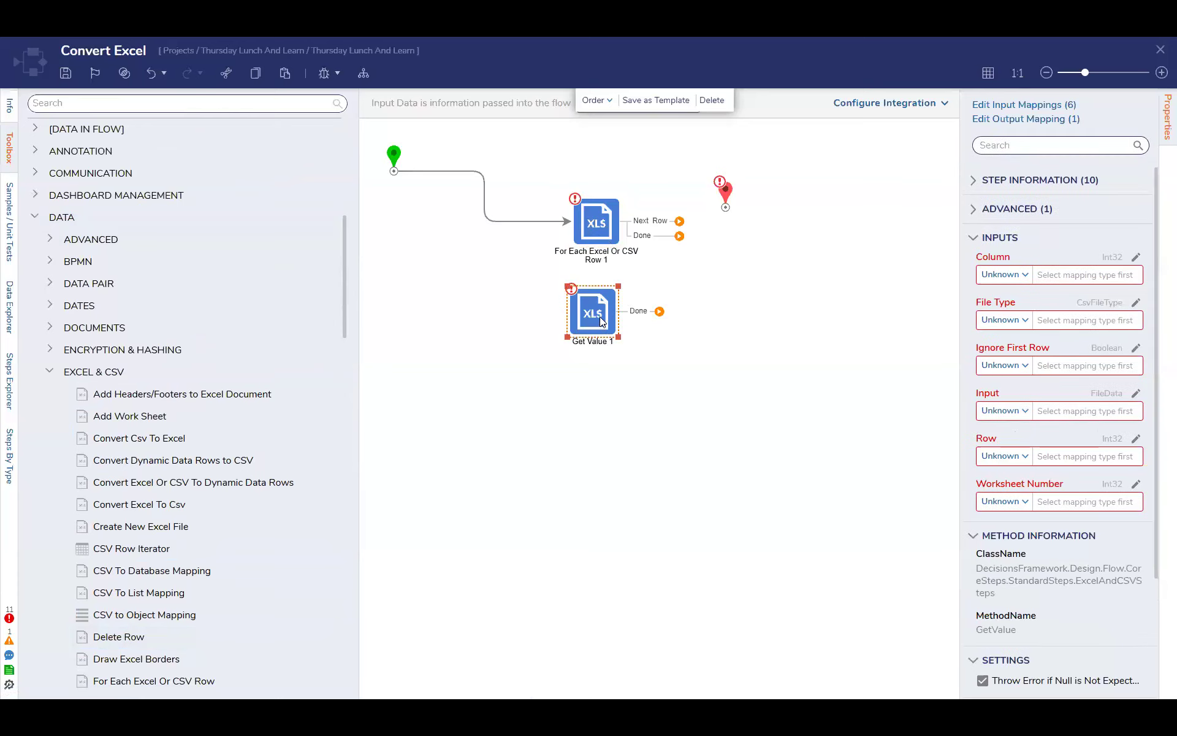
{"action": "left_click_drag", "start_coordinate": [599, 316], "coordinate": [721, 314]}
{"action": "left_click_drag", "start_coordinate": [599, 233], "coordinate": [537, 179]}
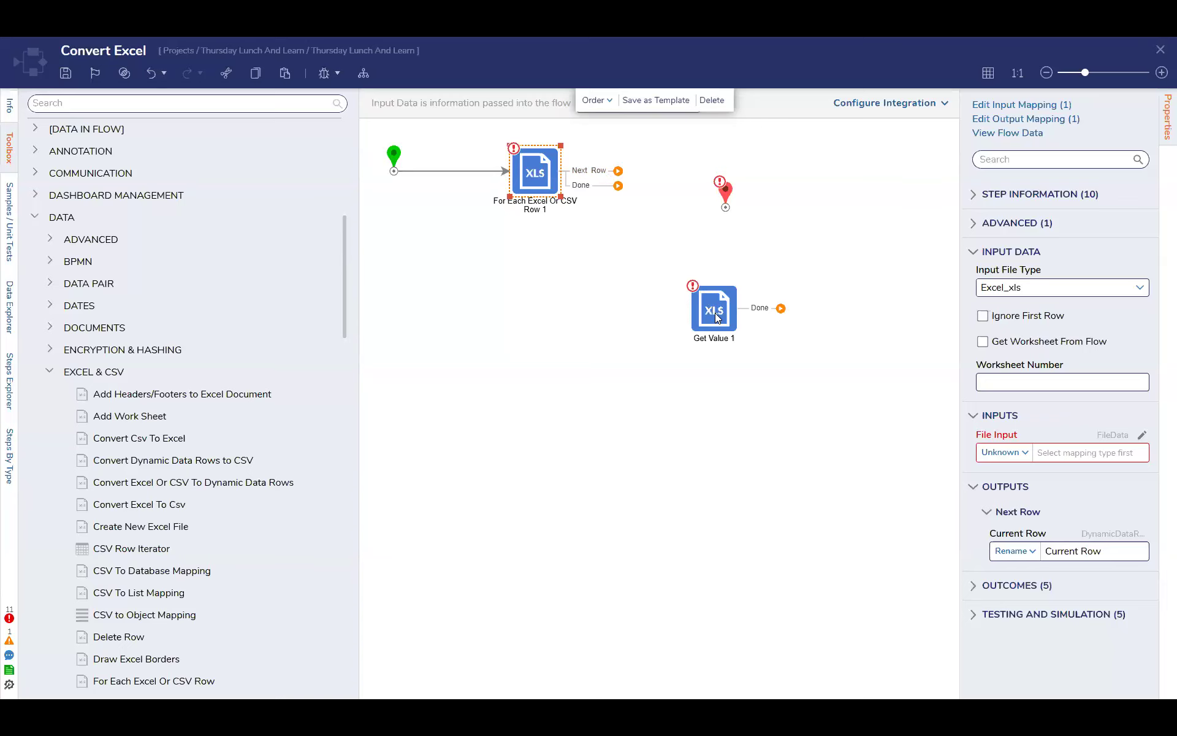
{"action": "left_click_drag", "start_coordinate": [717, 318], "coordinate": [539, 277]}
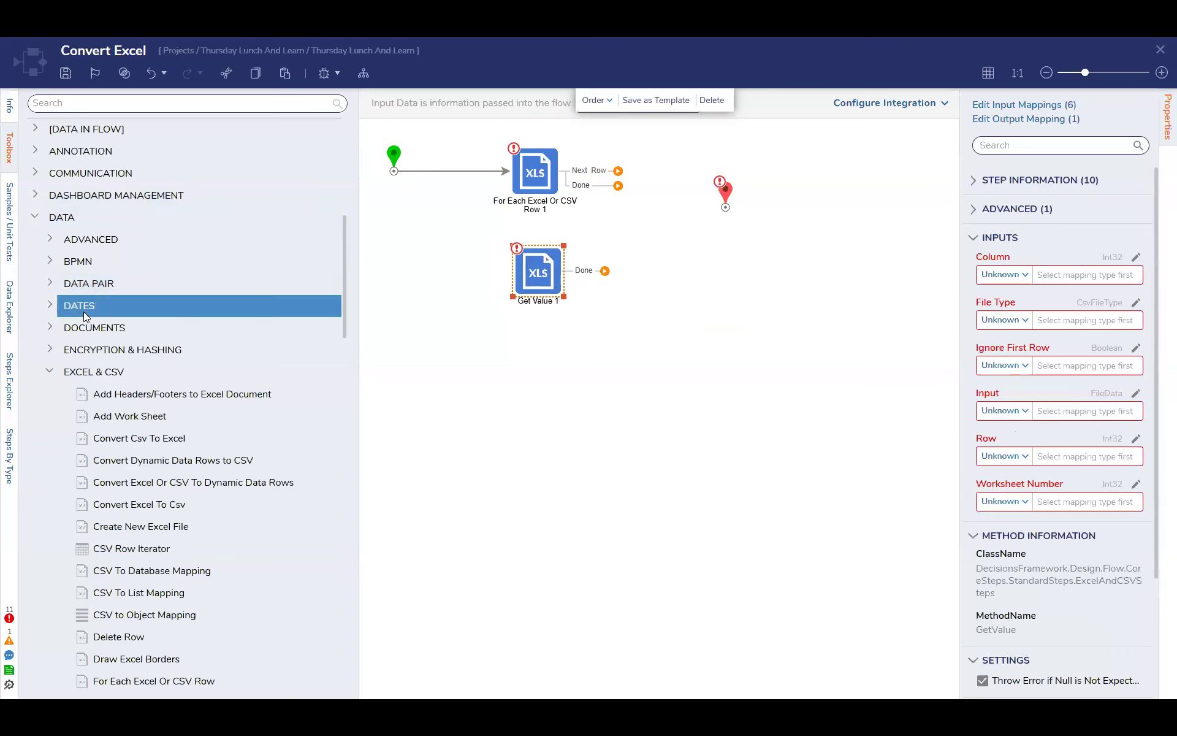
Add an Import Excel or CSV by Column Names step below Get Value and set its input file type to Excel_xls
{"action": "scroll", "coordinate": [85, 312], "scroll_direction": "up", "scroll_amount": 6}
{"action": "scroll", "coordinate": [83, 311], "scroll_direction": "down", "scroll_amount": 8}
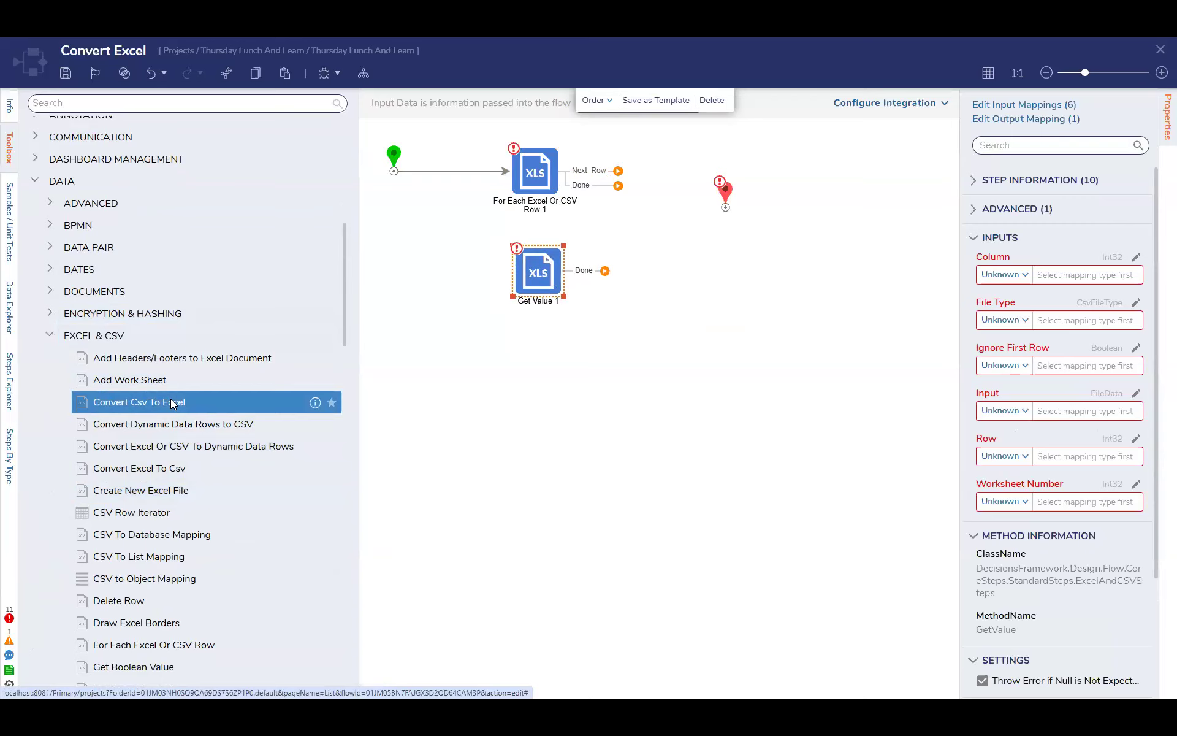
{"action": "scroll", "coordinate": [270, 364], "scroll_direction": "down", "scroll_amount": 7}
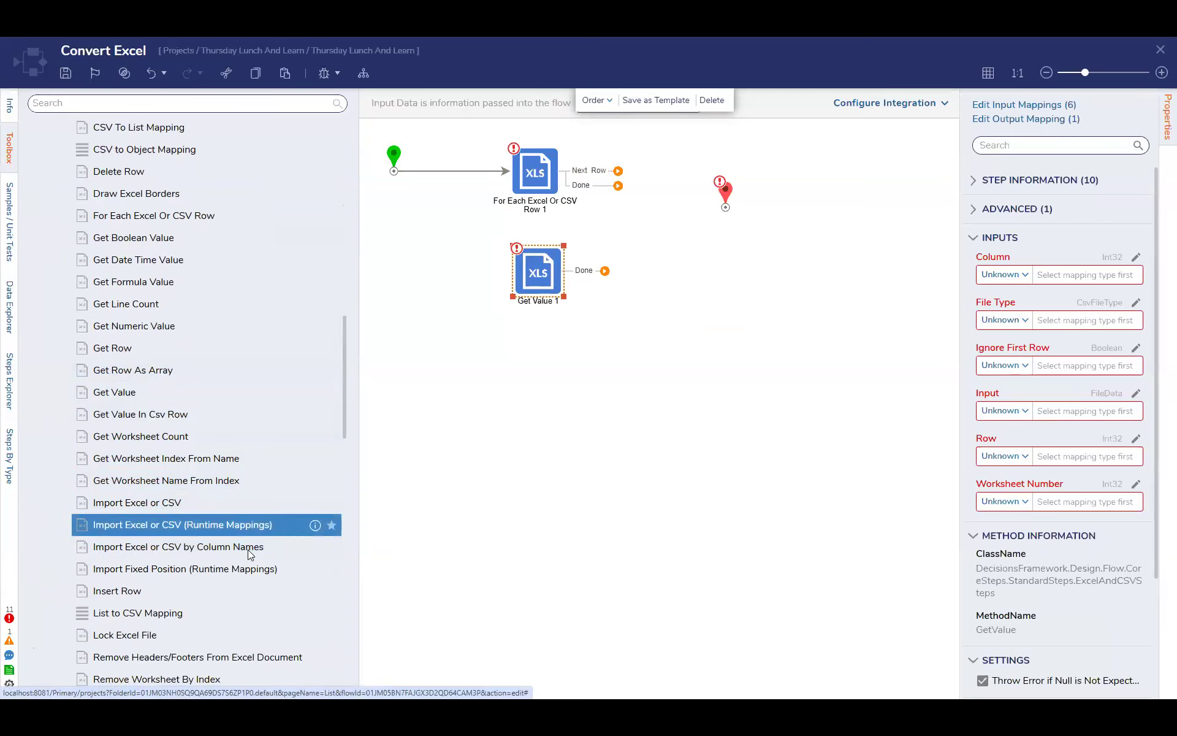
{"action": "left_click_drag", "start_coordinate": [248, 550], "coordinate": [520, 405]}
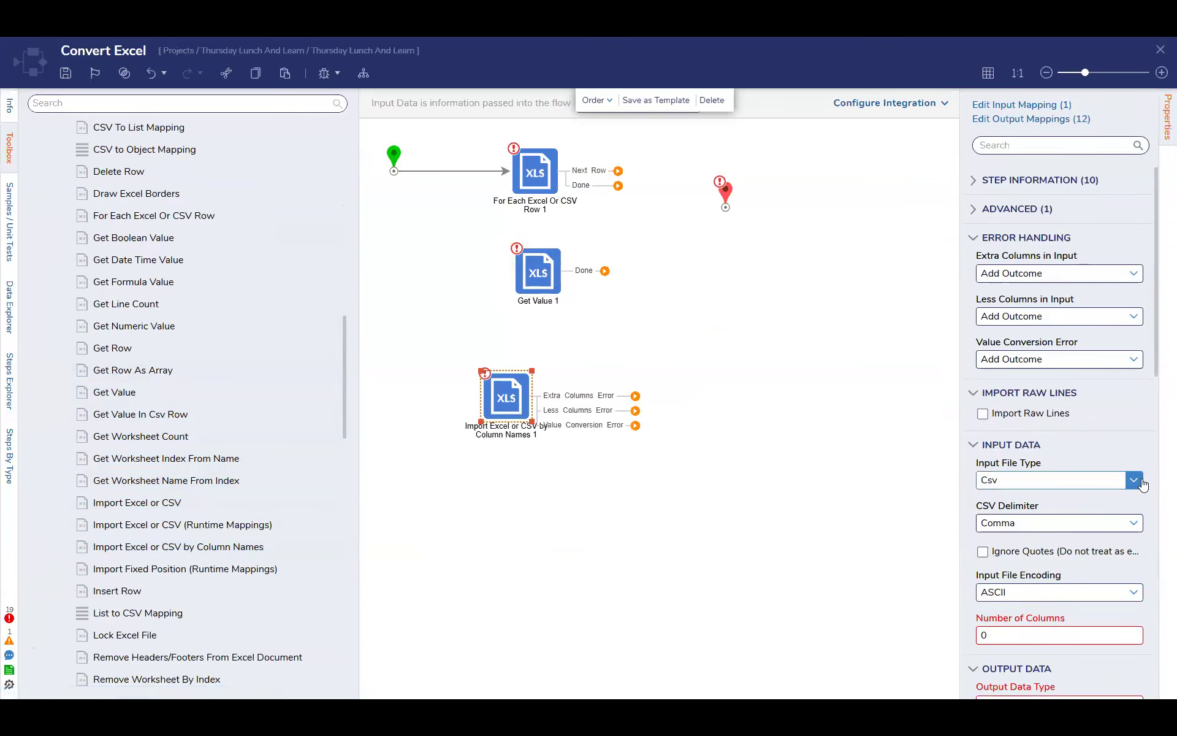
{"action": "left_click", "coordinate": [1134, 480]}
{"action": "left_click", "coordinate": [1081, 529]}
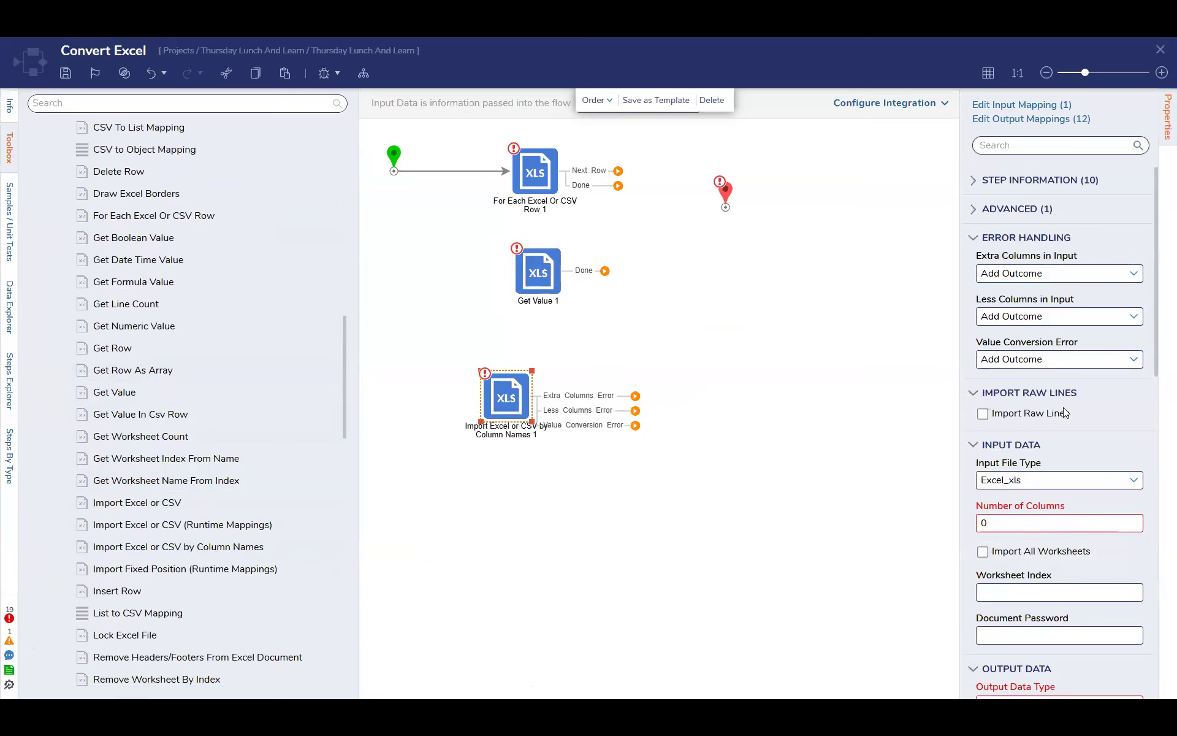
Switch the import step's Import Raw Lines option on and off again
{"action": "scroll", "coordinate": [1061, 412], "scroll_direction": "down", "scroll_amount": 2}
{"action": "left_click", "coordinate": [1050, 296]}
{"action": "left_click", "coordinate": [1037, 293]}
{"action": "scroll", "coordinate": [1081, 463], "scroll_direction": "down", "scroll_amount": 1}
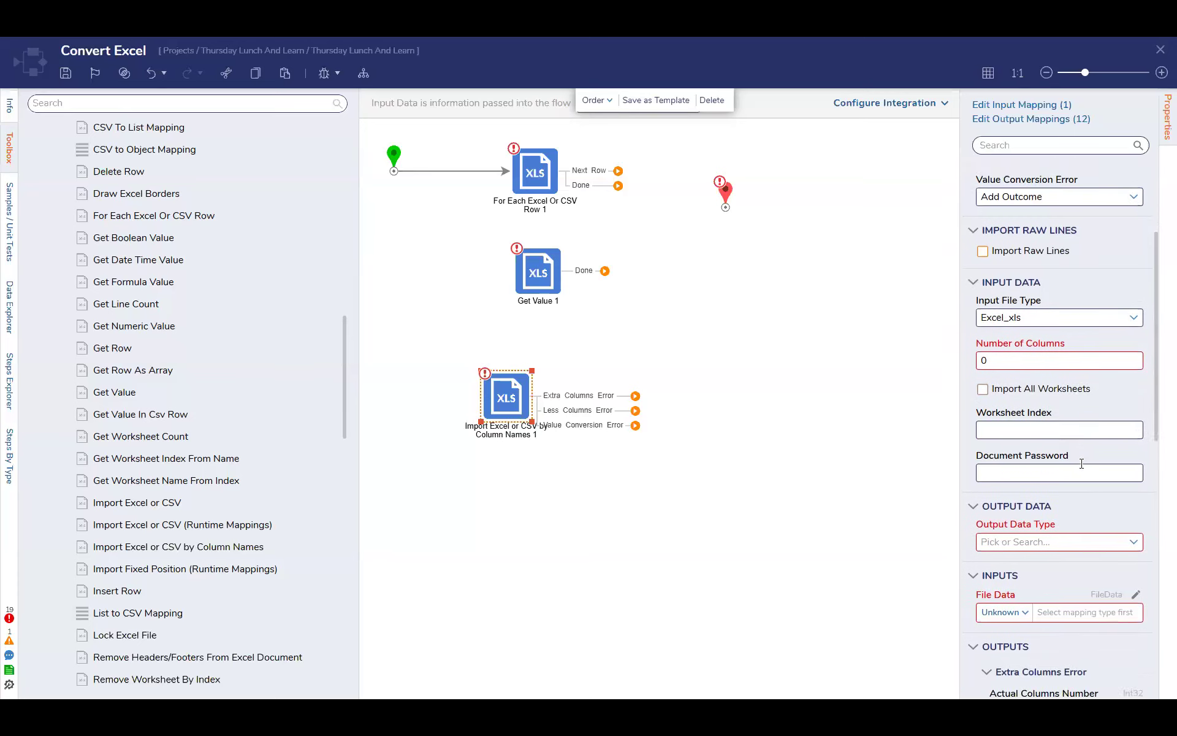
Search the import step's output data types for "row" and close the list without choosing one
{"action": "scroll", "coordinate": [1082, 464], "scroll_direction": "down", "scroll_amount": 2}
{"action": "left_click", "coordinate": [1112, 399]}
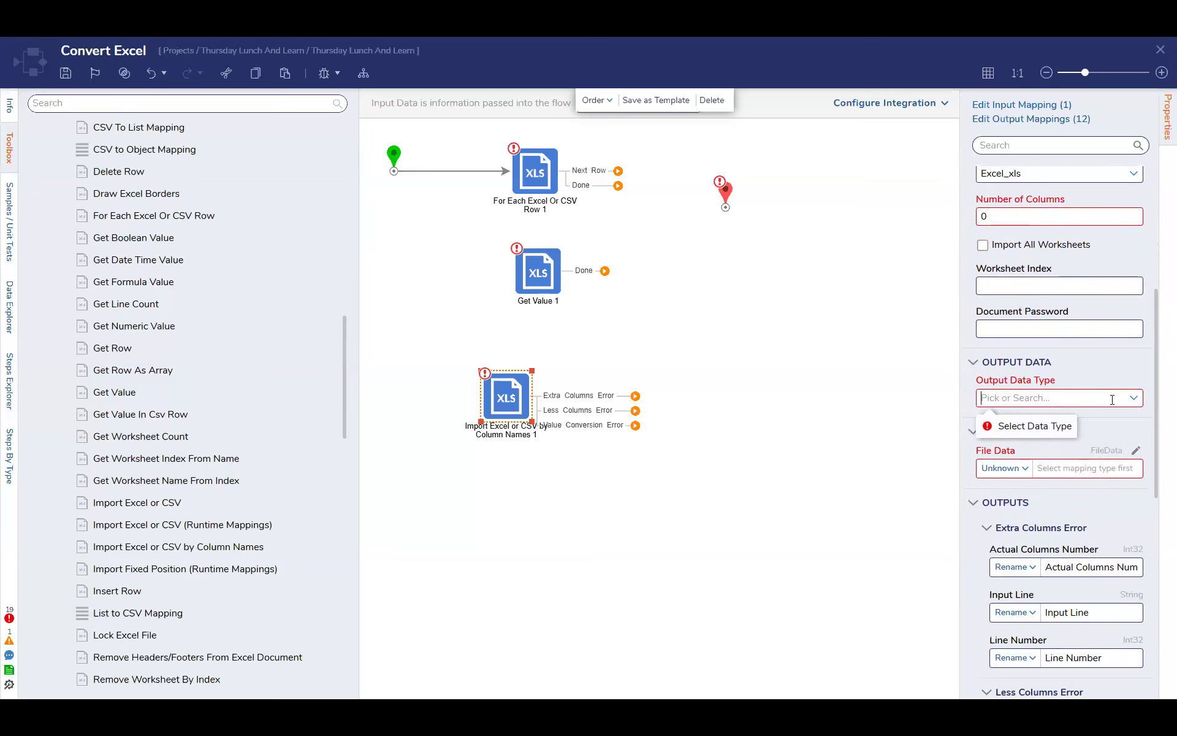
{"action": "type", "text": "row"}
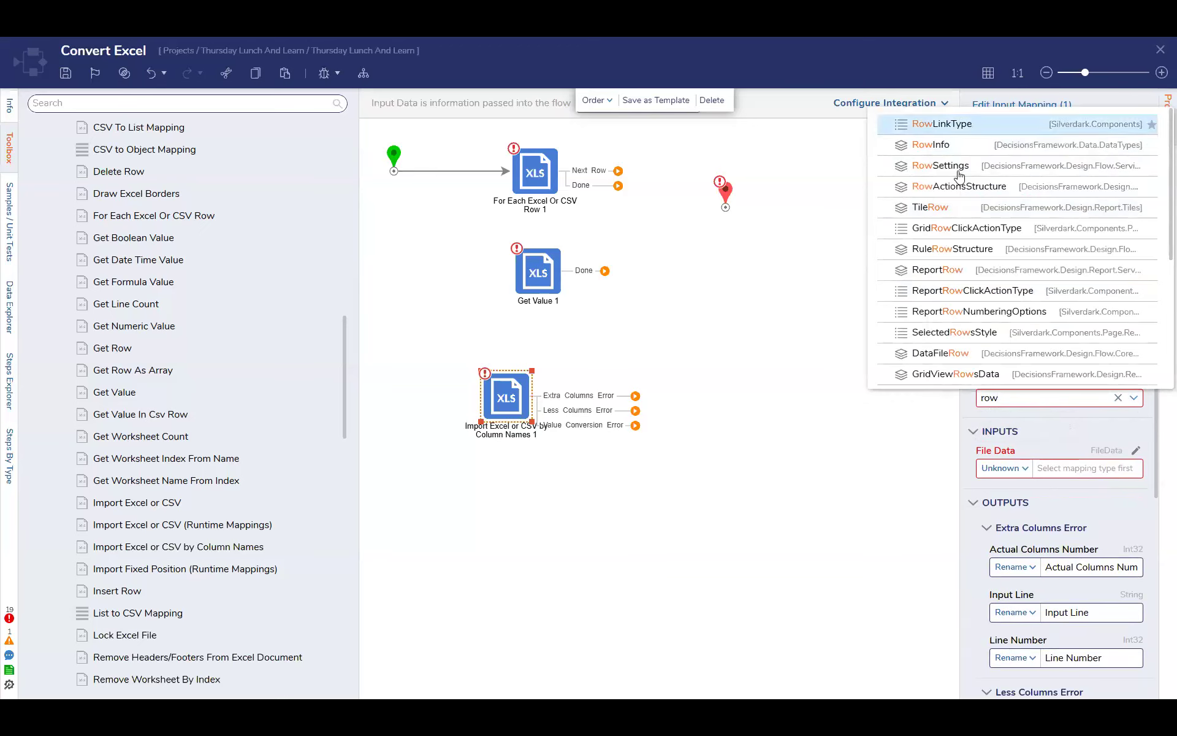
{"action": "left_click", "coordinate": [957, 397]}
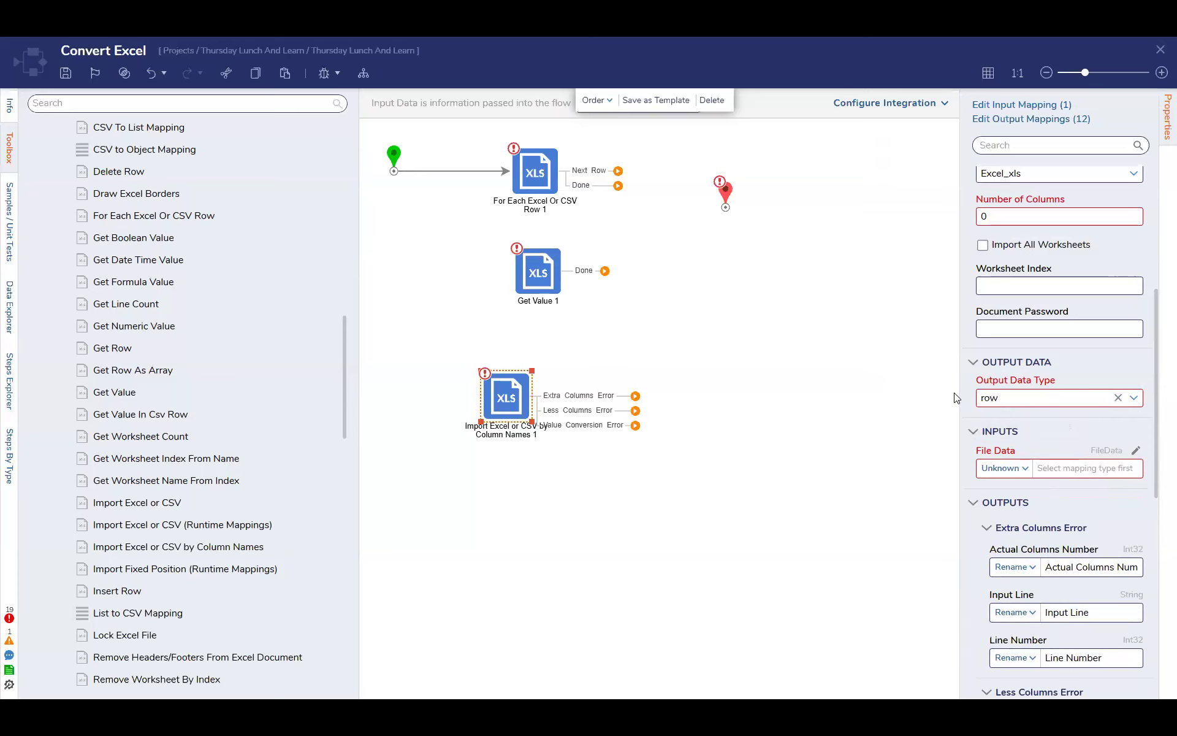
Rename the import step to "dynamic" and set its output data type to DynamicDataRow
{"action": "type", "text": "dynamic"}
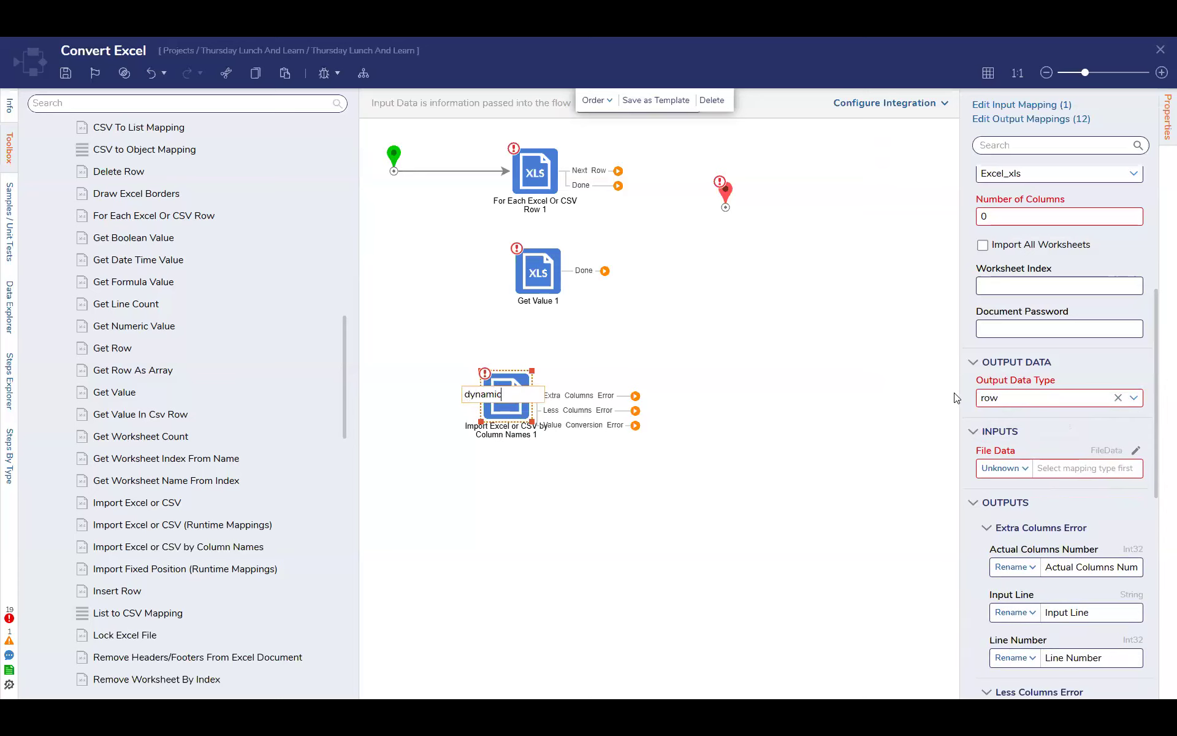
{"action": "key", "text": "Return"}
{"action": "left_click", "coordinate": [976, 399]}
{"action": "type", "text": "d"}
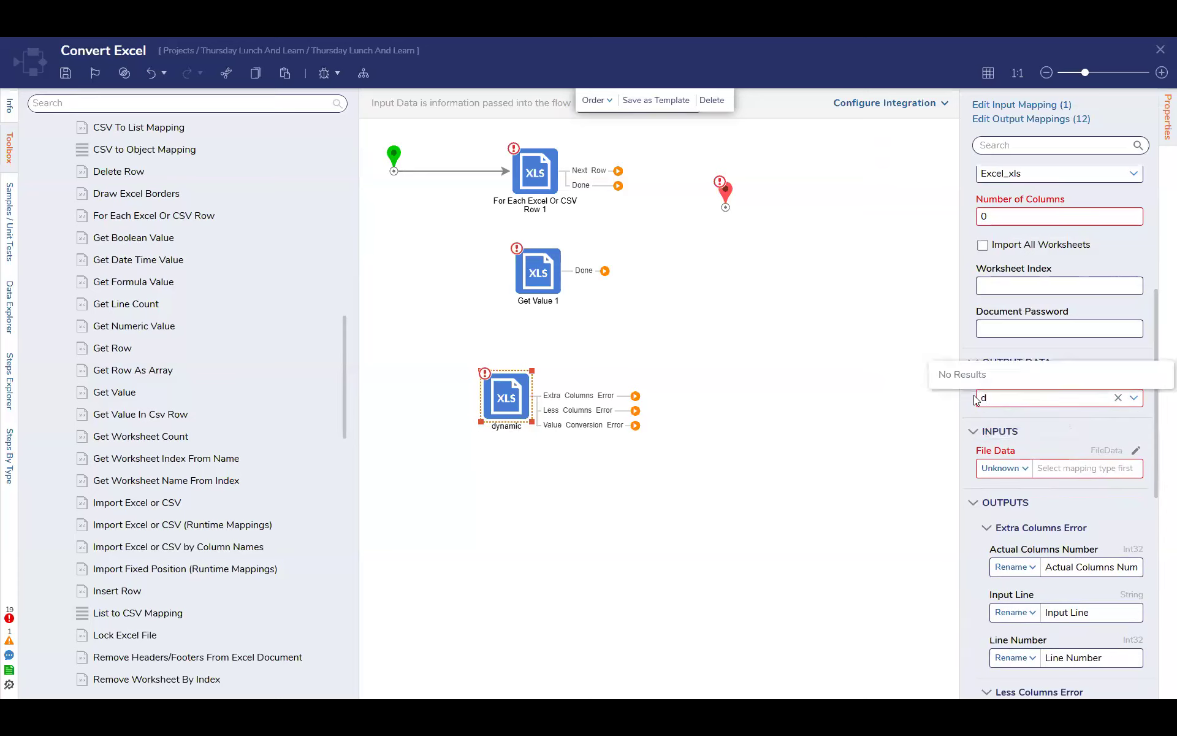
{"action": "type", "text": "ynamic"}
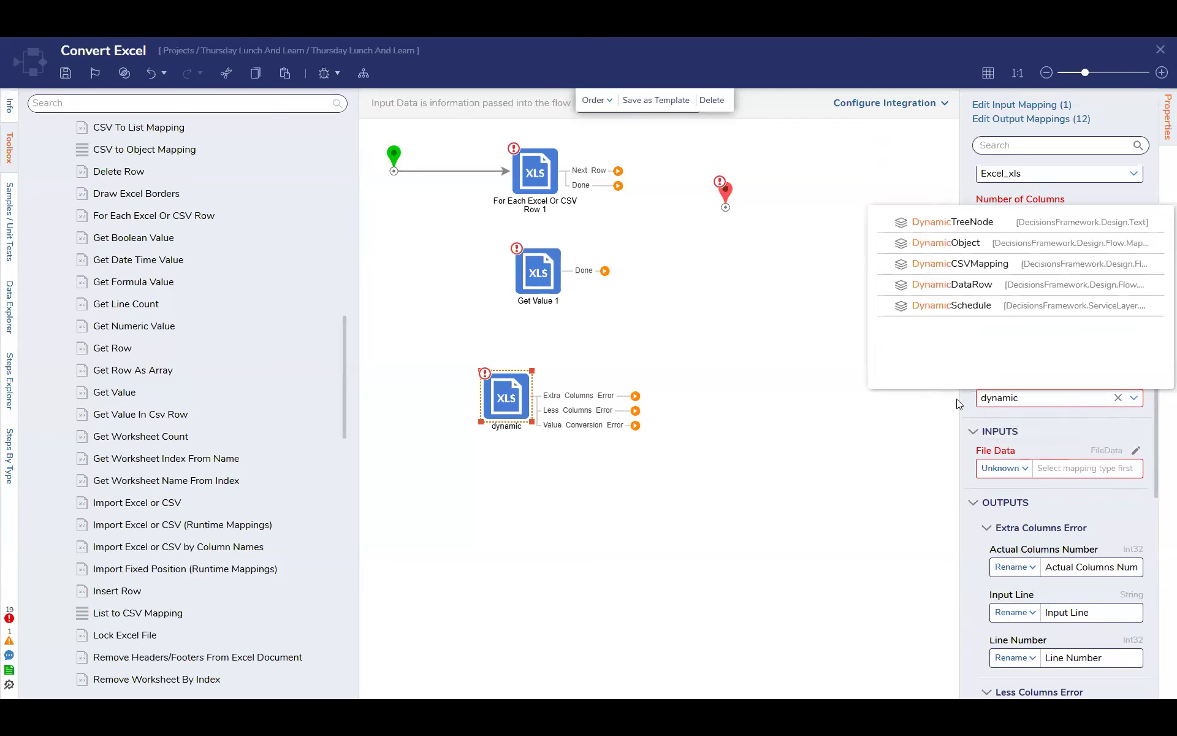
{"action": "left_click", "coordinate": [953, 284]}
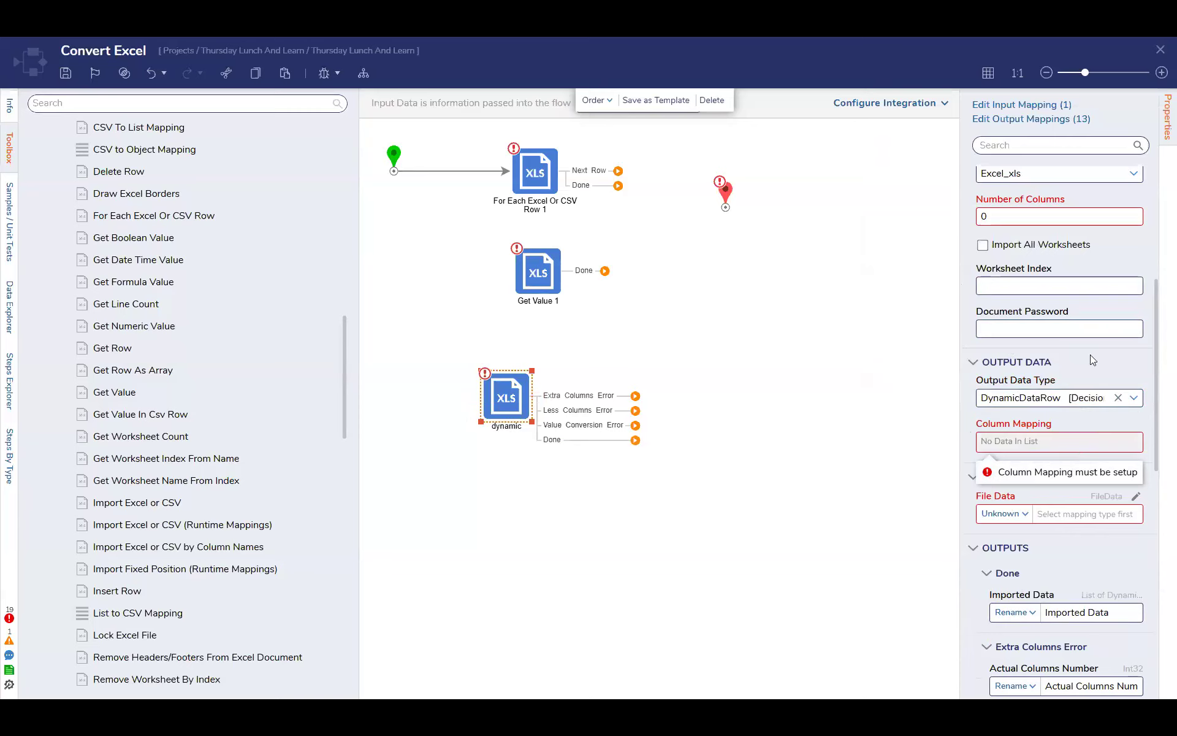
Examine the import step's error handling, input data, column mapping and output settings
{"action": "scroll", "coordinate": [1090, 355], "scroll_direction": "up", "scroll_amount": 2}
{"action": "scroll", "coordinate": [1059, 364], "scroll_direction": "up", "scroll_amount": 1}
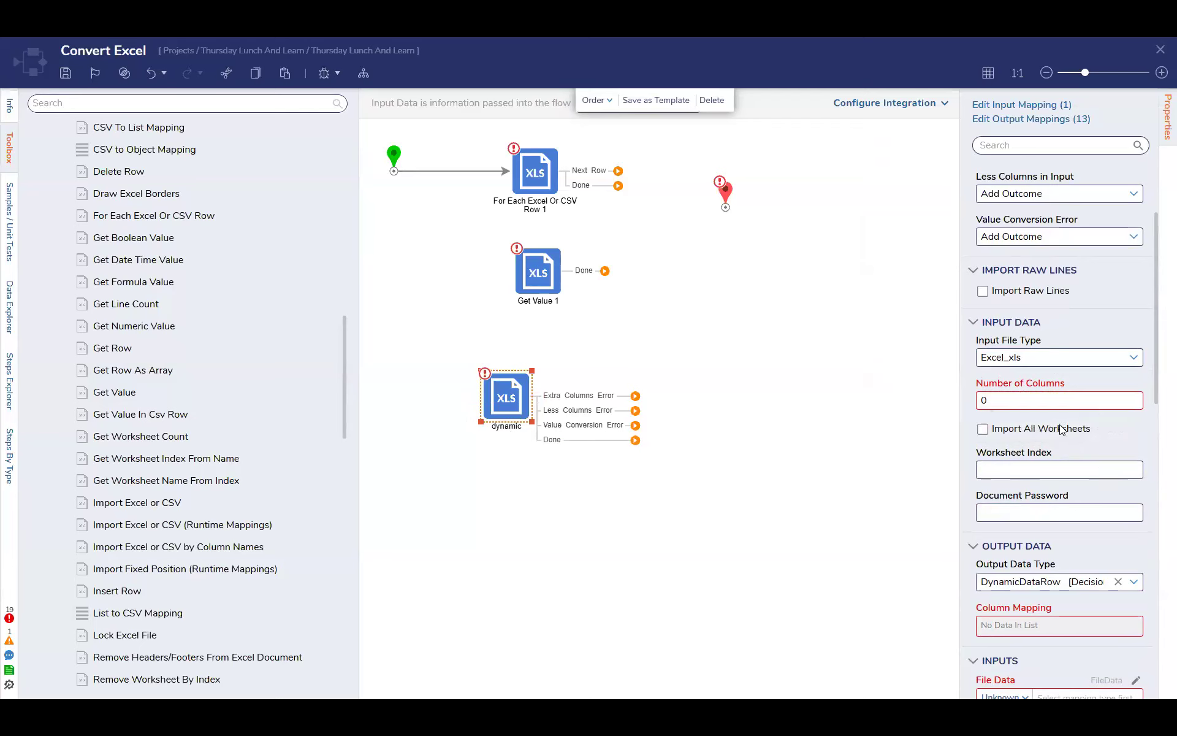
{"action": "scroll", "coordinate": [1065, 411], "scroll_direction": "down", "scroll_amount": 3}
{"action": "scroll", "coordinate": [1064, 411], "scroll_direction": "down", "scroll_amount": 3}
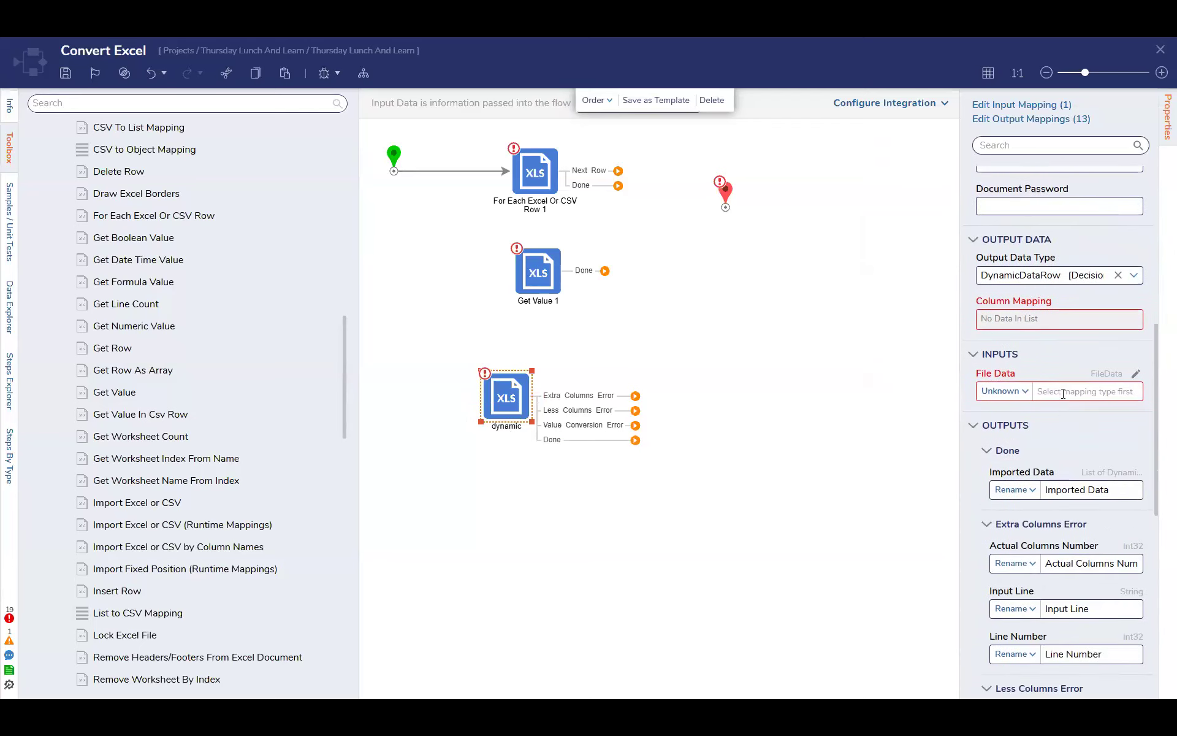
{"action": "scroll", "coordinate": [1085, 282], "scroll_direction": "down", "scroll_amount": 3}
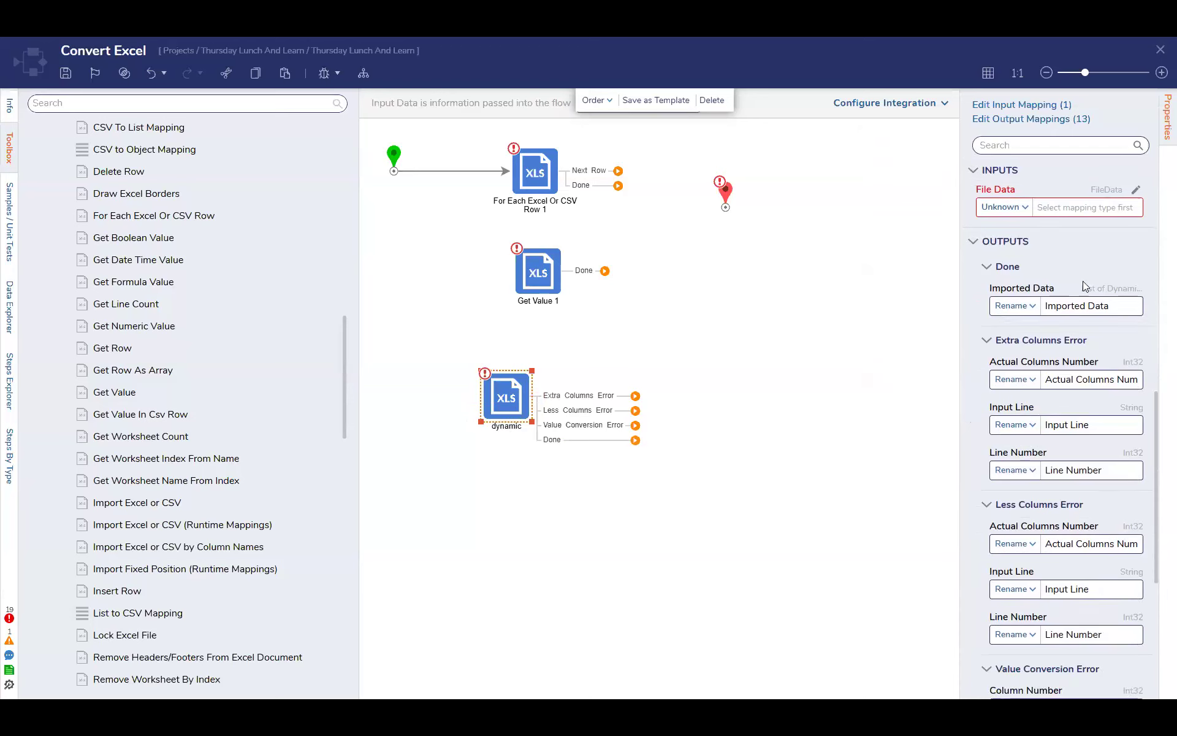
{"action": "scroll", "coordinate": [1083, 281], "scroll_direction": "down", "scroll_amount": 4}
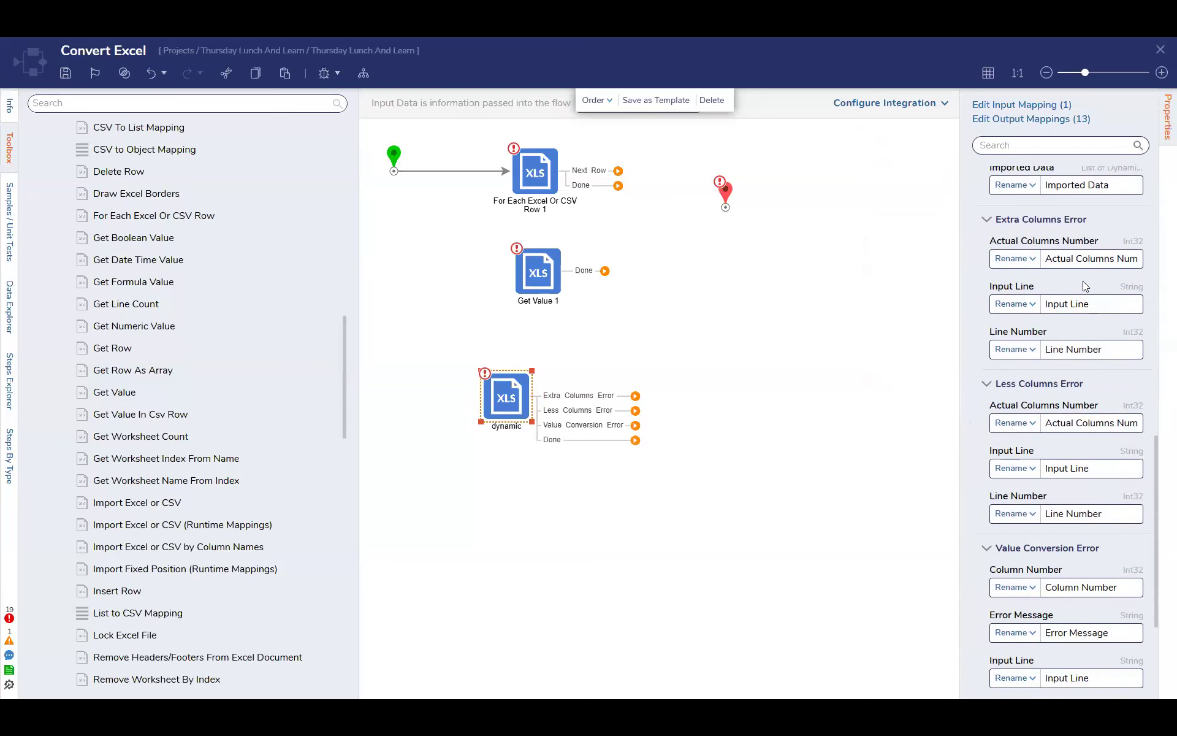
{"action": "scroll", "coordinate": [1084, 284], "scroll_direction": "down", "scroll_amount": 1}
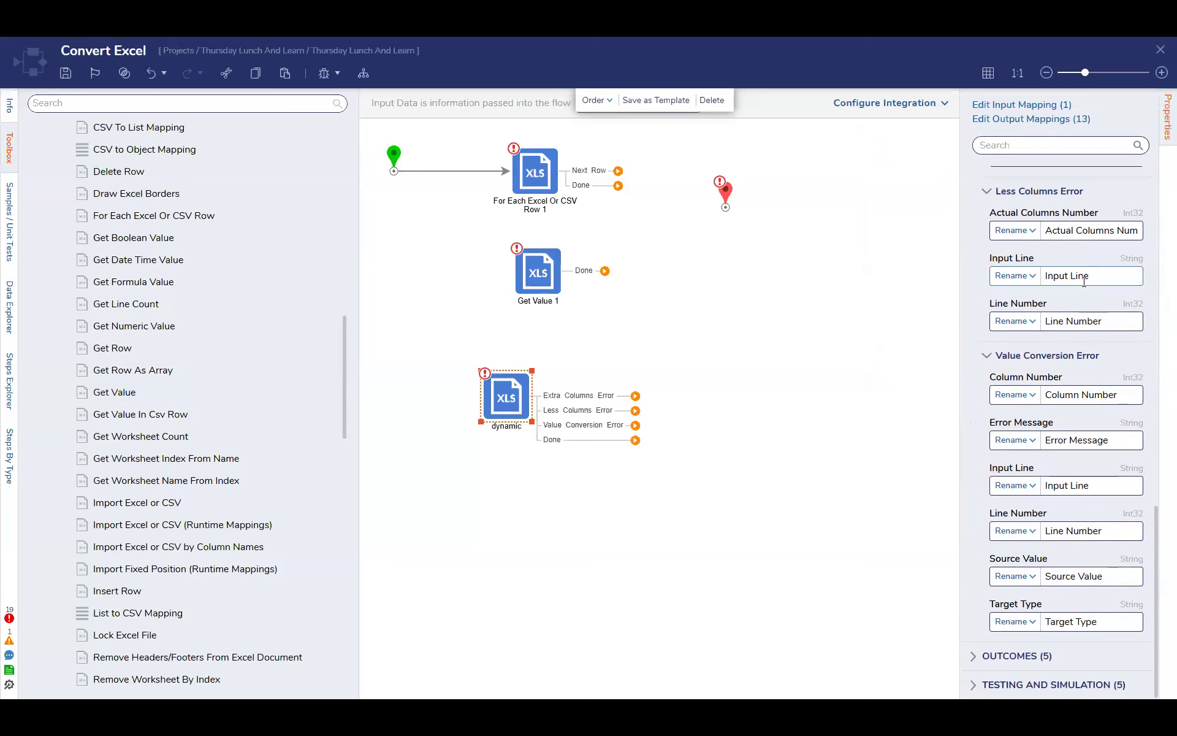
{"action": "scroll", "coordinate": [929, 439], "scroll_direction": "up", "scroll_amount": 2}
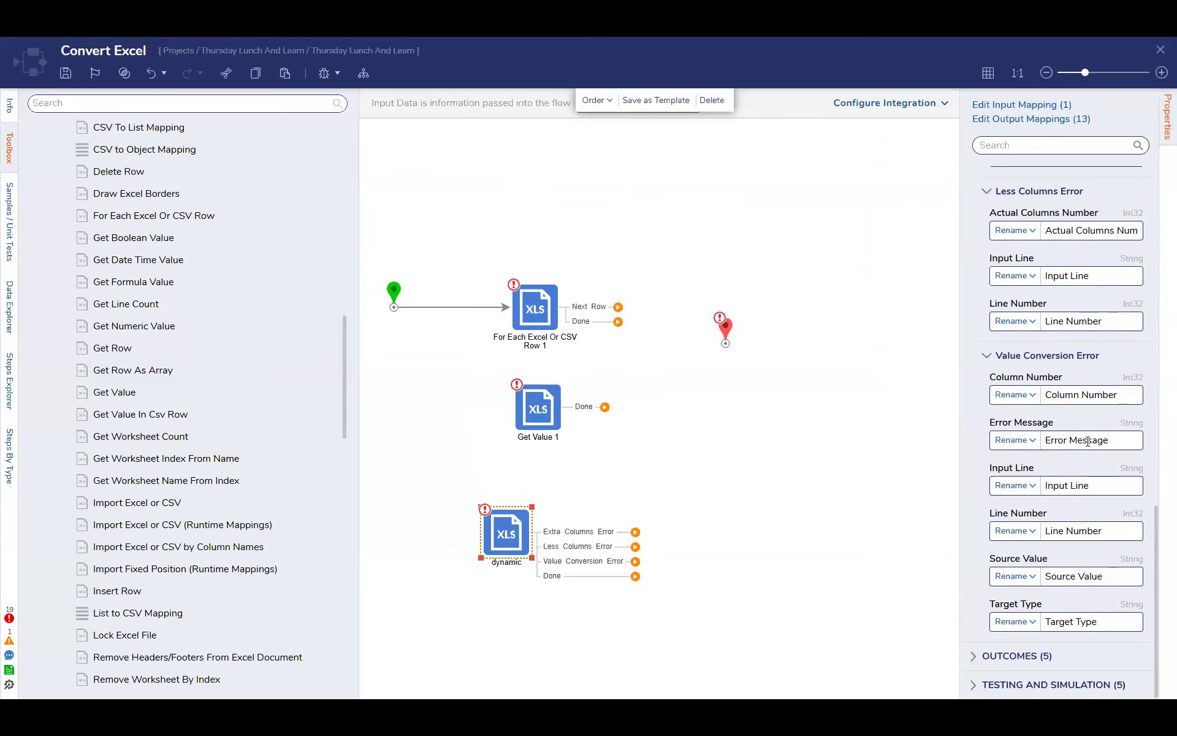
{"action": "scroll", "coordinate": [1088, 442], "scroll_direction": "up", "scroll_amount": 7}
{"action": "scroll", "coordinate": [1087, 442], "scroll_direction": "up", "scroll_amount": 8}
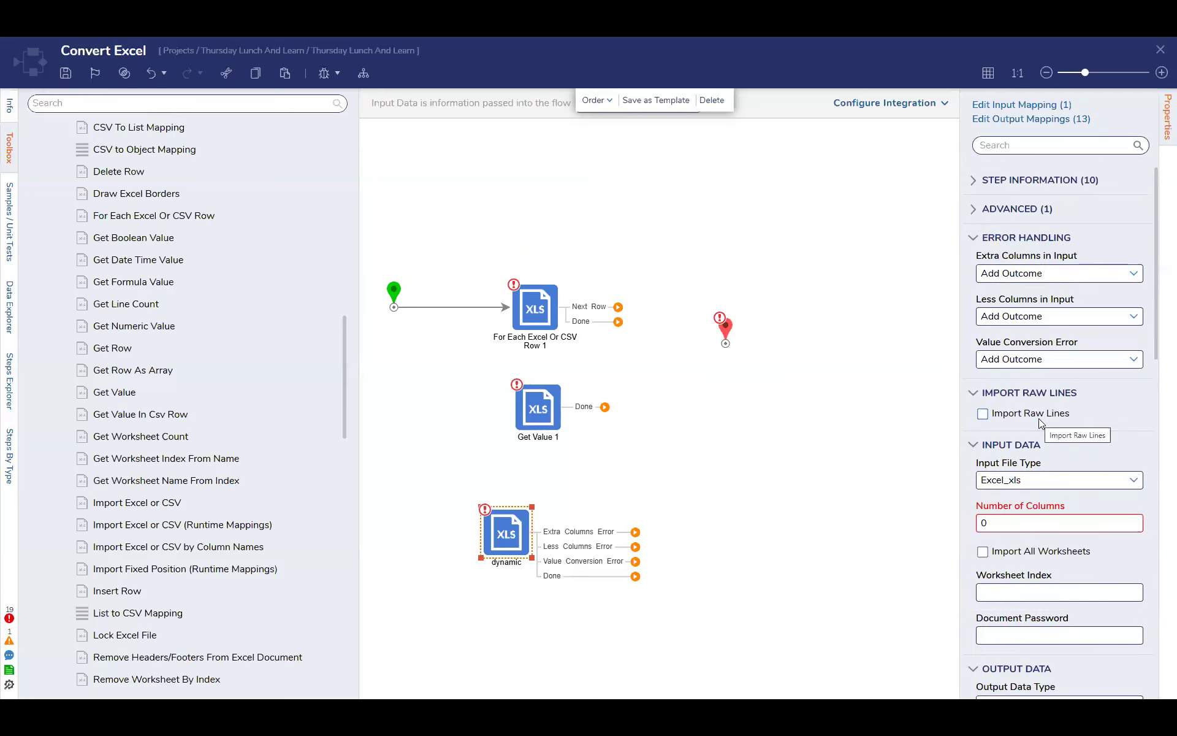
{"action": "scroll", "coordinate": [1050, 474], "scroll_direction": "down", "scroll_amount": 1}
{"action": "scroll", "coordinate": [1050, 474], "scroll_direction": "down", "scroll_amount": 4}
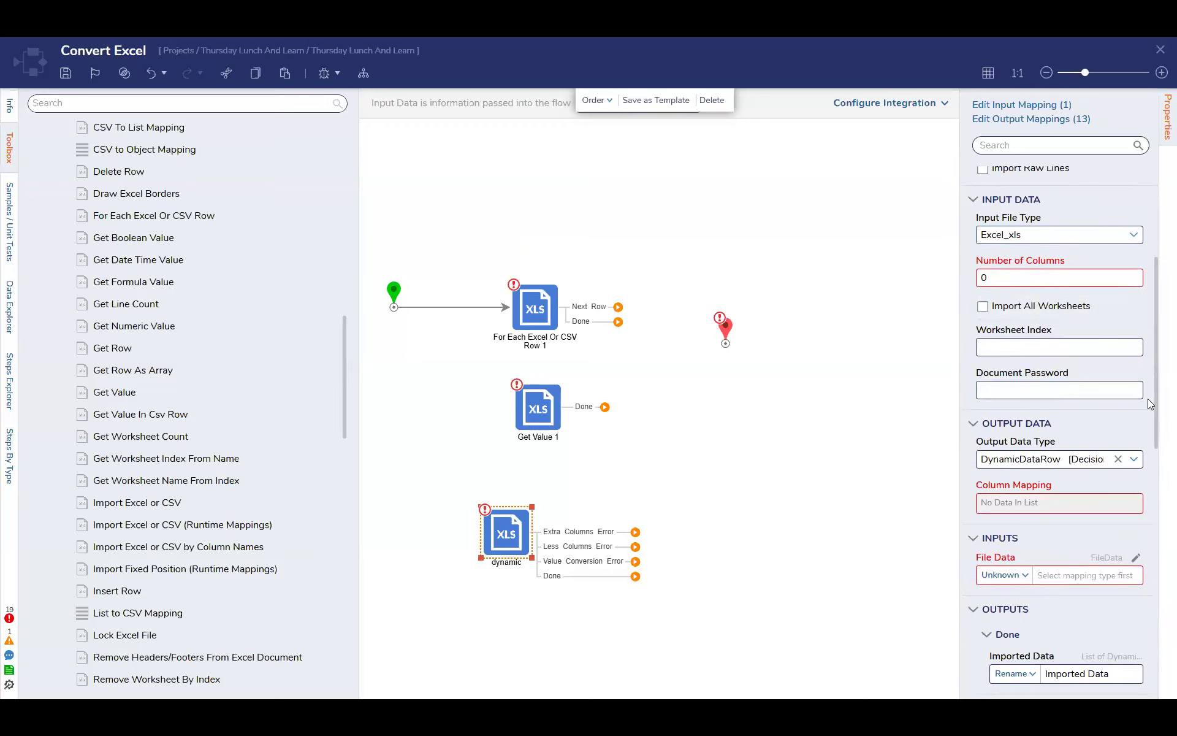
{"action": "left_click", "coordinate": [995, 276]}
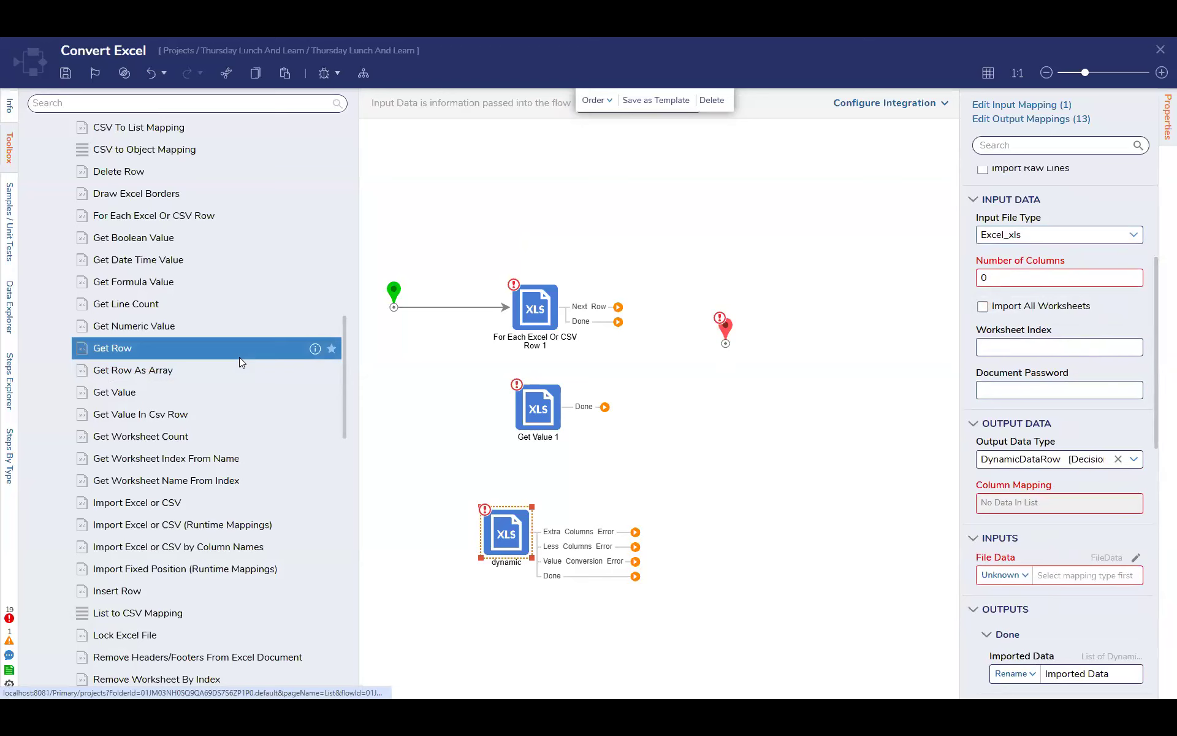
Add a Get Value In Csv Row step above the For Each step and a Set Values In Column step beside it
{"action": "scroll", "coordinate": [239, 357], "scroll_direction": "down", "scroll_amount": 5}
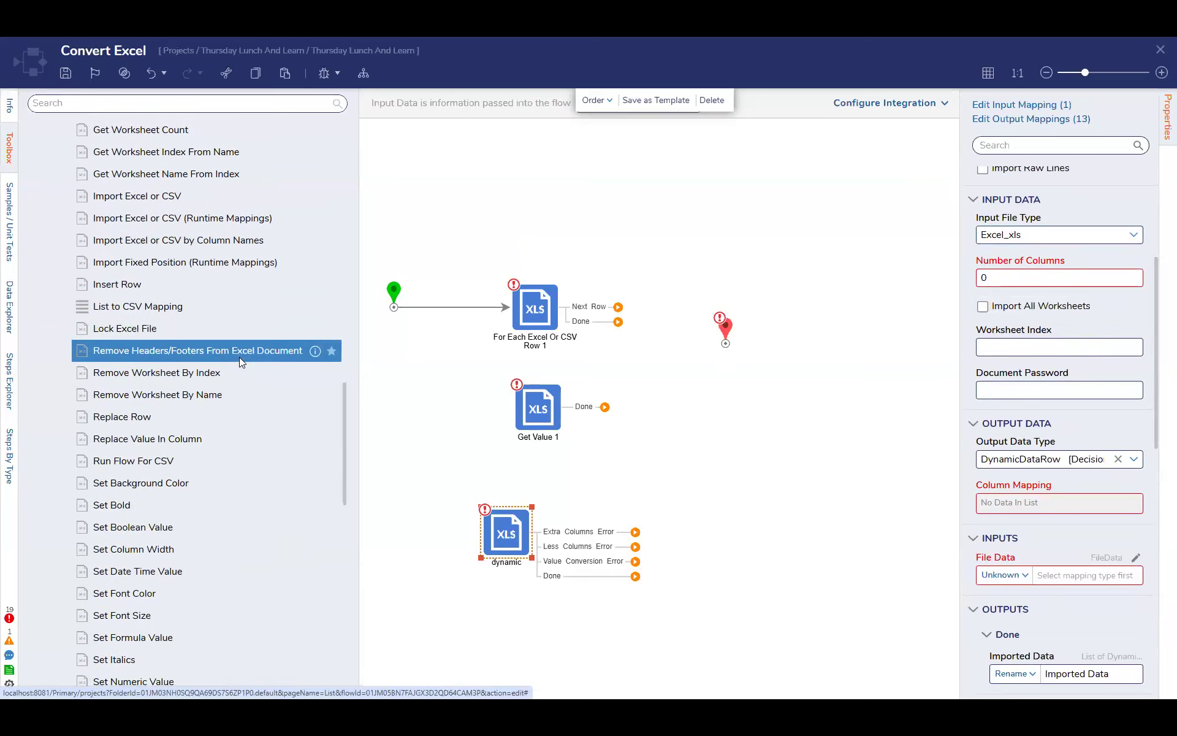
{"action": "scroll", "coordinate": [239, 357], "scroll_direction": "down", "scroll_amount": 6}
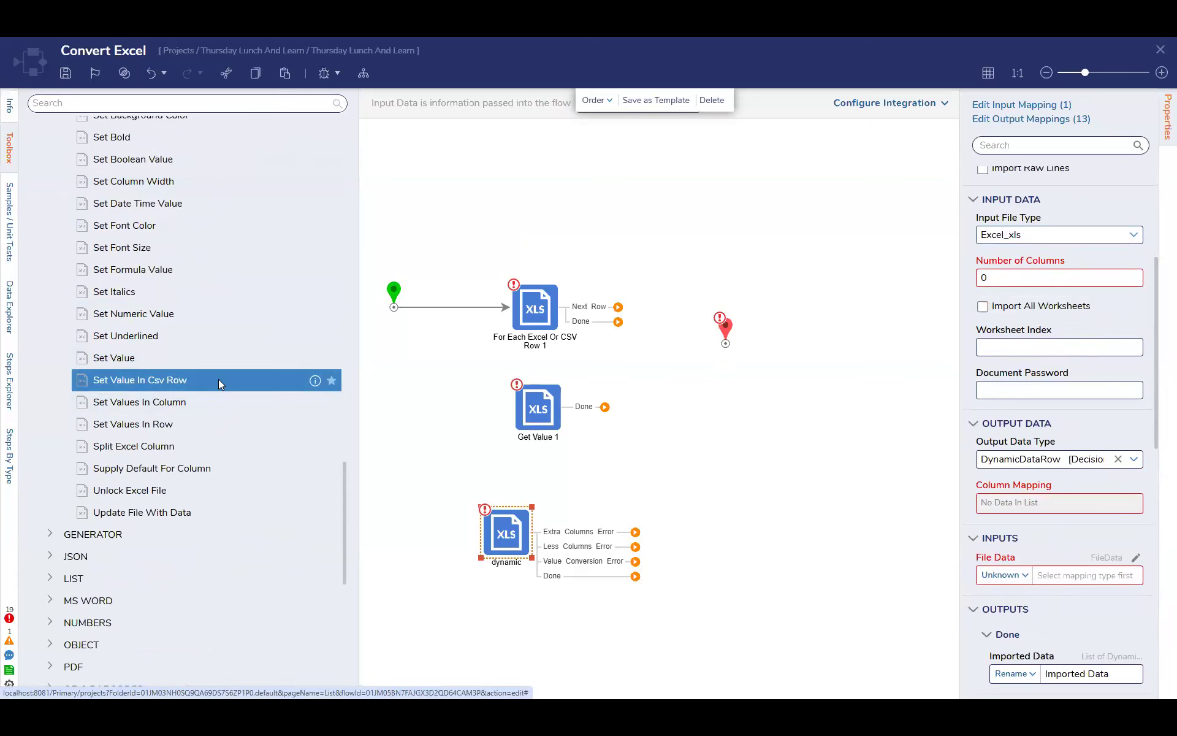
{"action": "scroll", "coordinate": [219, 379], "scroll_direction": "up", "scroll_amount": 6}
{"action": "scroll", "coordinate": [238, 428], "scroll_direction": "up", "scroll_amount": 4}
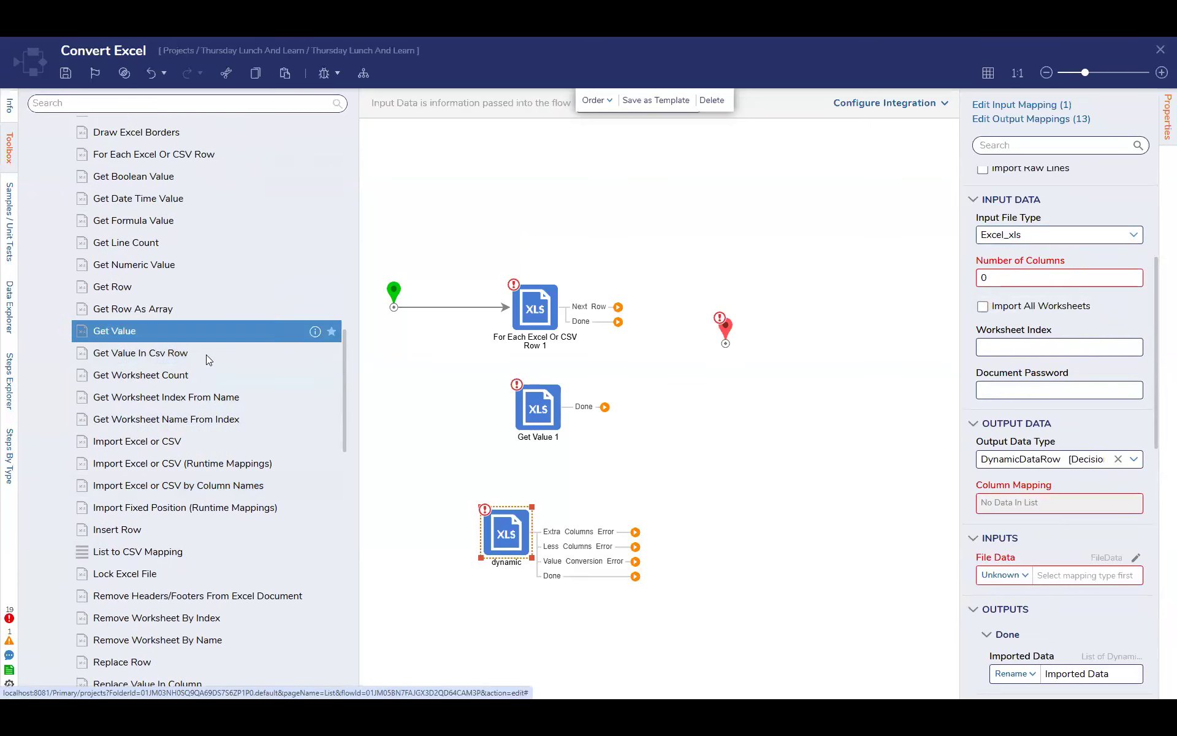
{"action": "left_click_drag", "start_coordinate": [204, 358], "coordinate": [568, 204]}
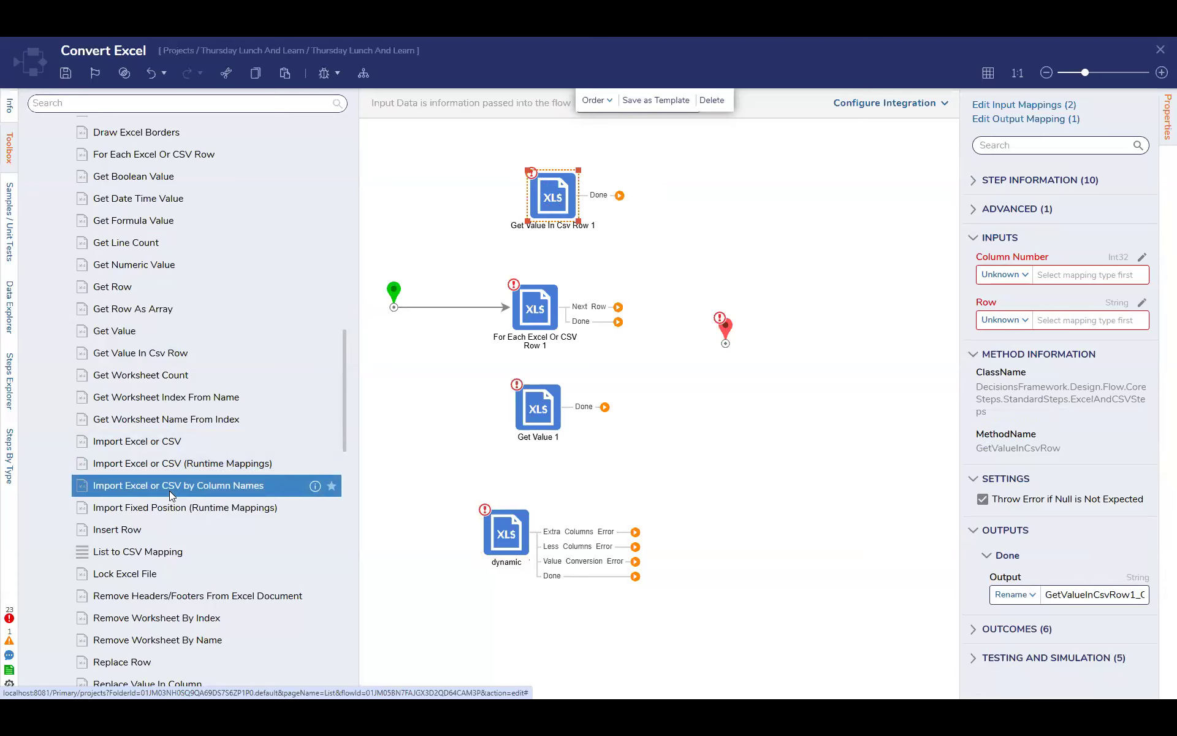
{"action": "scroll", "coordinate": [170, 490], "scroll_direction": "down", "scroll_amount": 10}
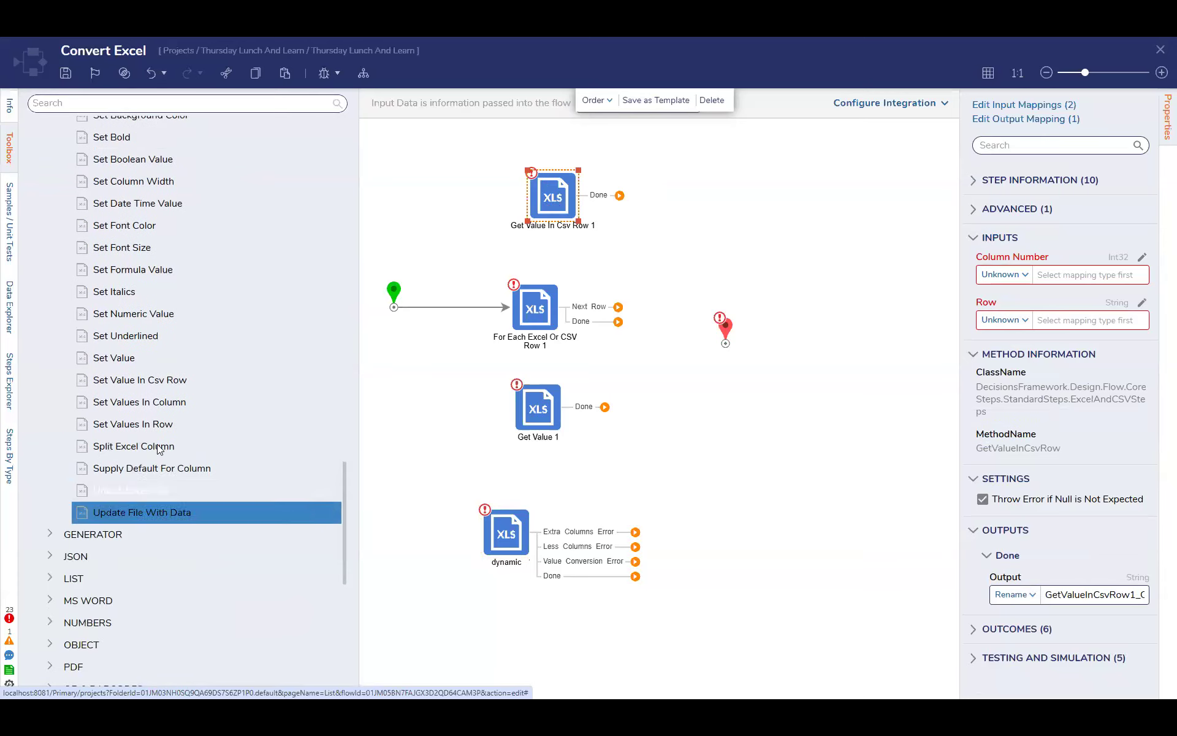
{"action": "left_click_drag", "start_coordinate": [164, 404], "coordinate": [697, 213]}
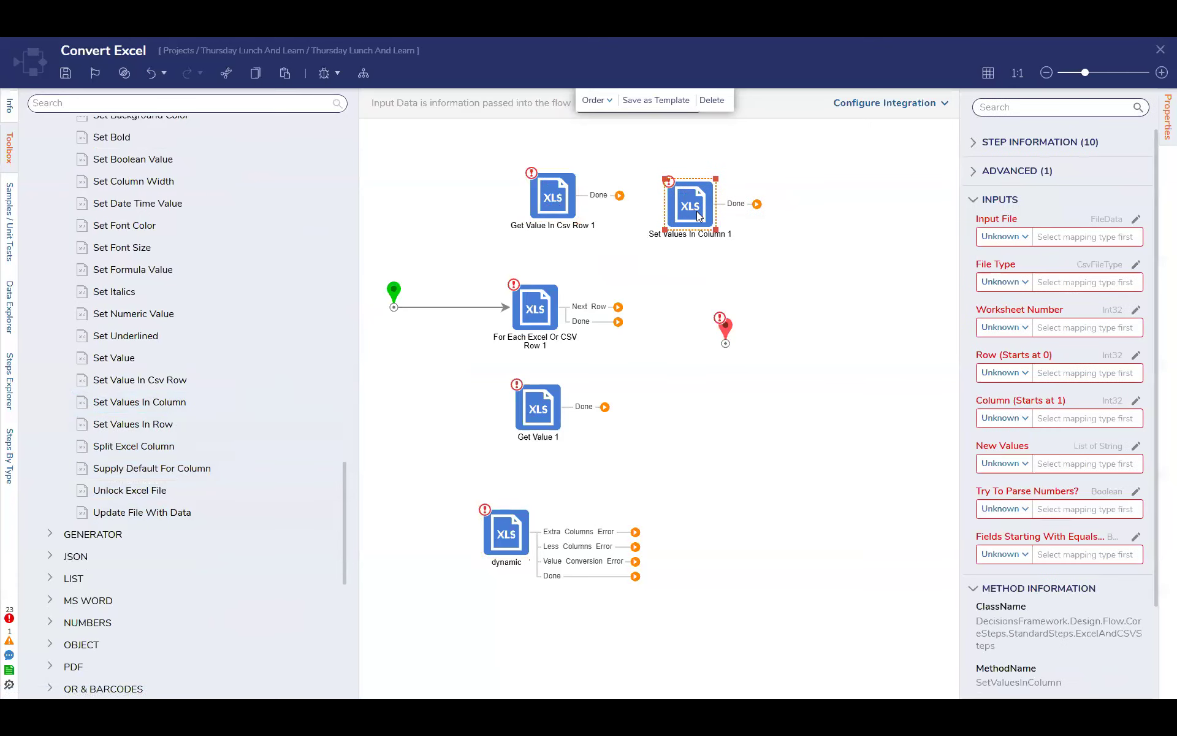
Inspect the mapping inputs of the Get Value In Csv Row step and the settings of the Set Values In Column step
{"action": "left_click", "coordinate": [555, 207]}
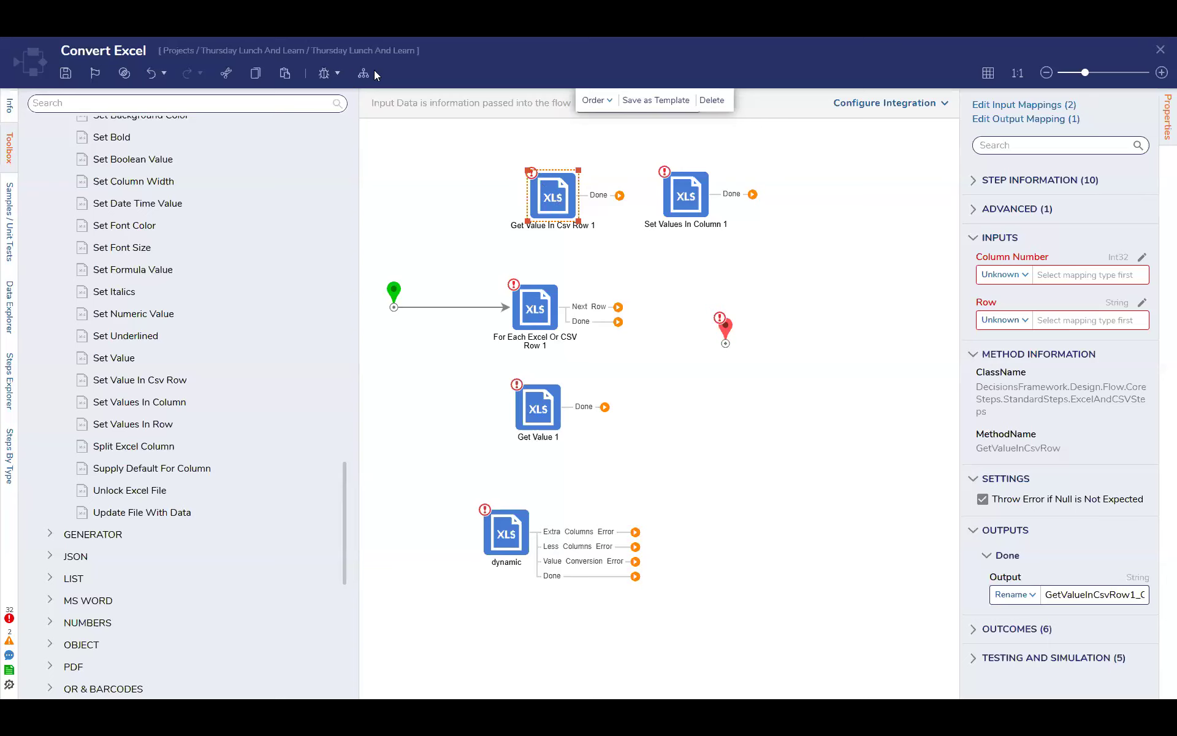
{"action": "left_click", "coordinate": [1013, 319]}
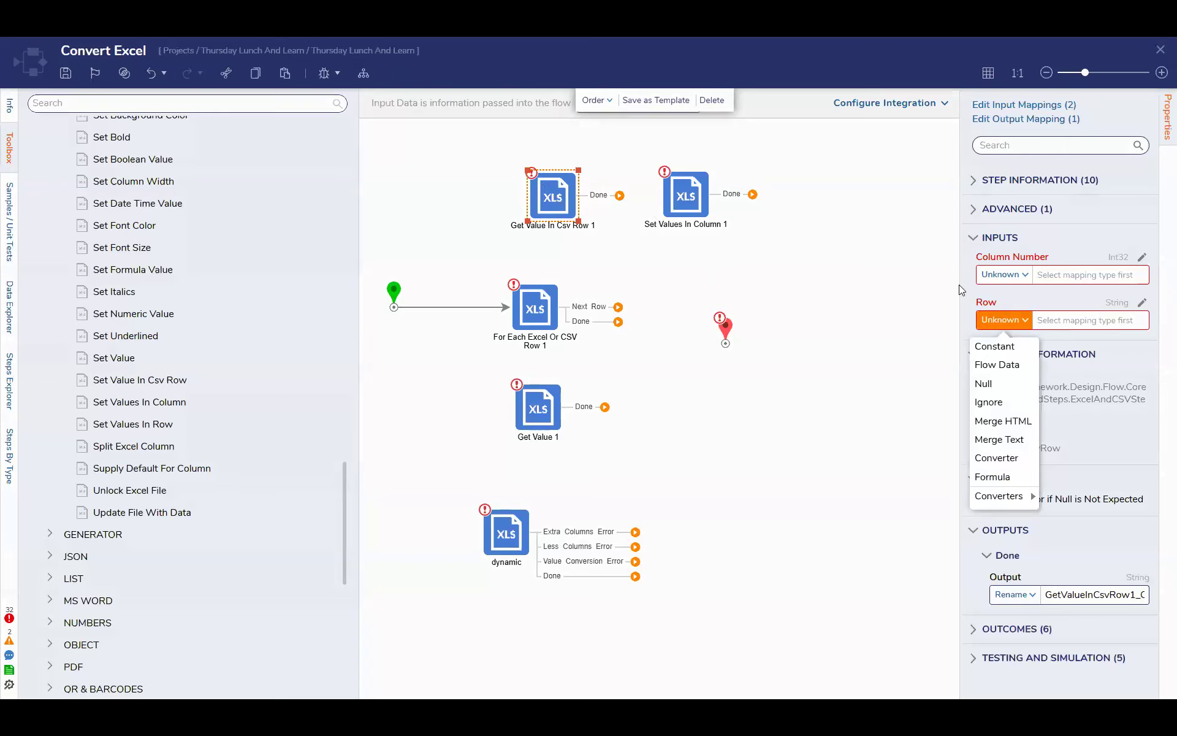
{"action": "left_click", "coordinate": [1006, 276]}
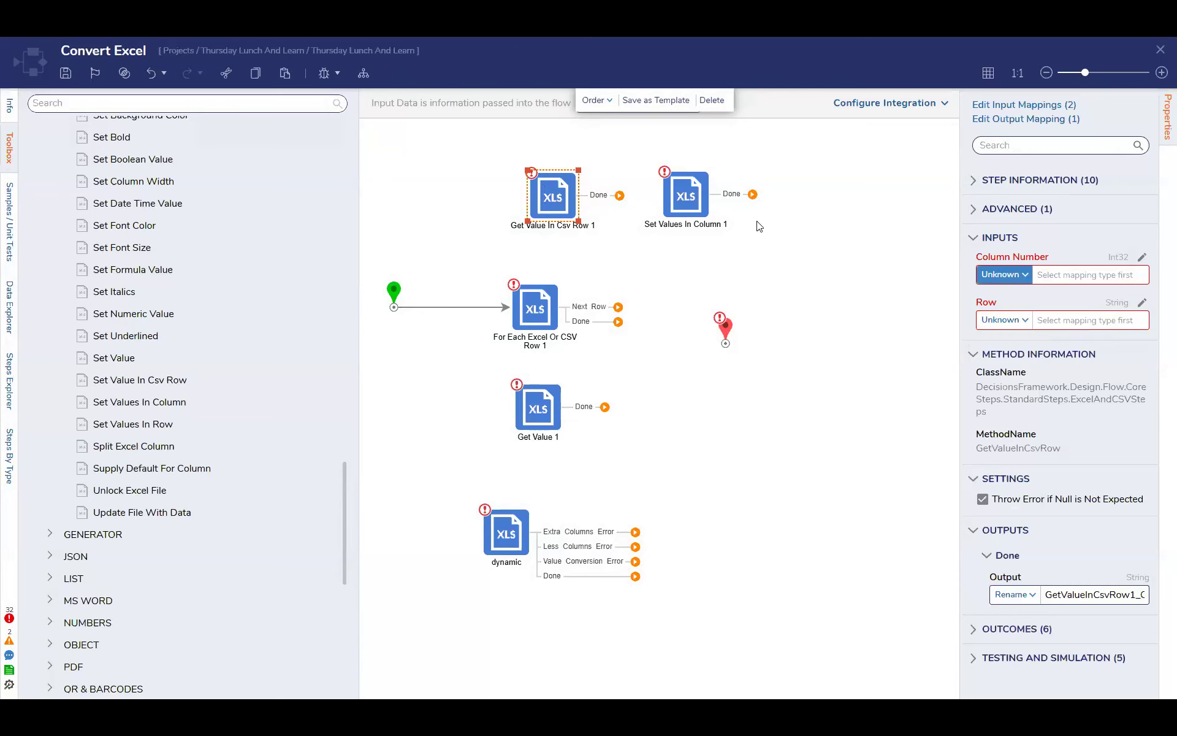
{"action": "left_click", "coordinate": [696, 210]}
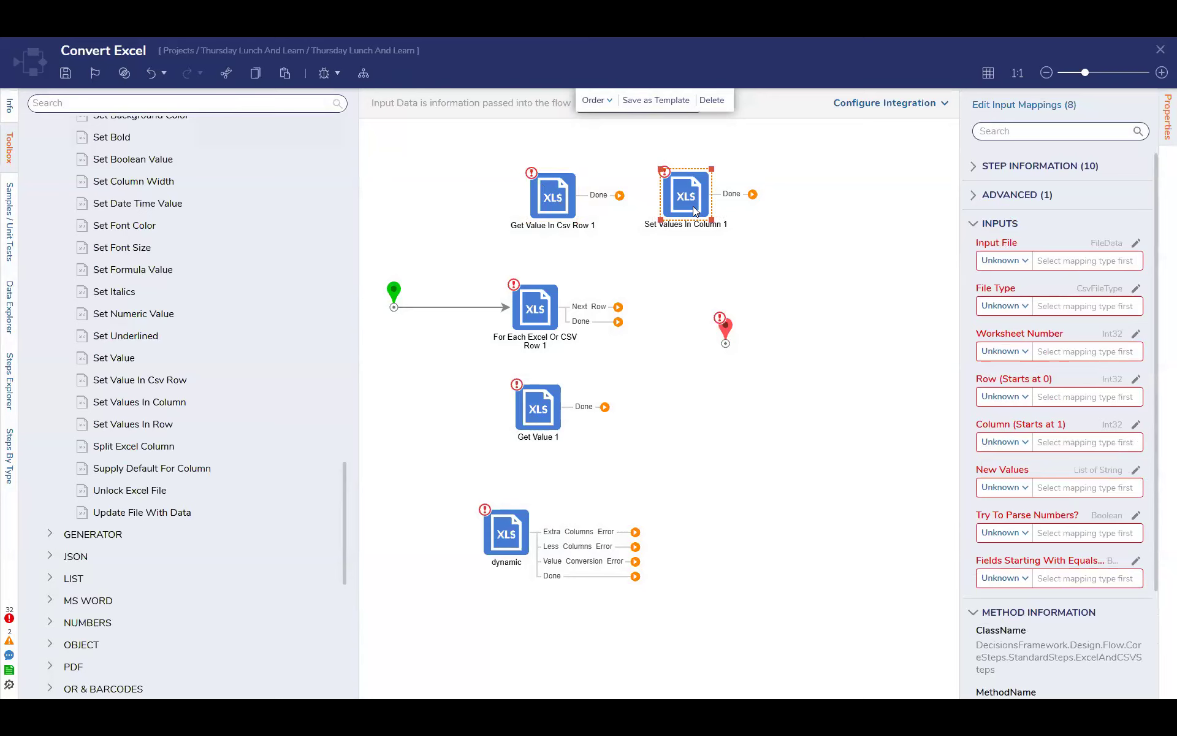
{"action": "scroll", "coordinate": [1101, 552], "scroll_direction": "down", "scroll_amount": 4}
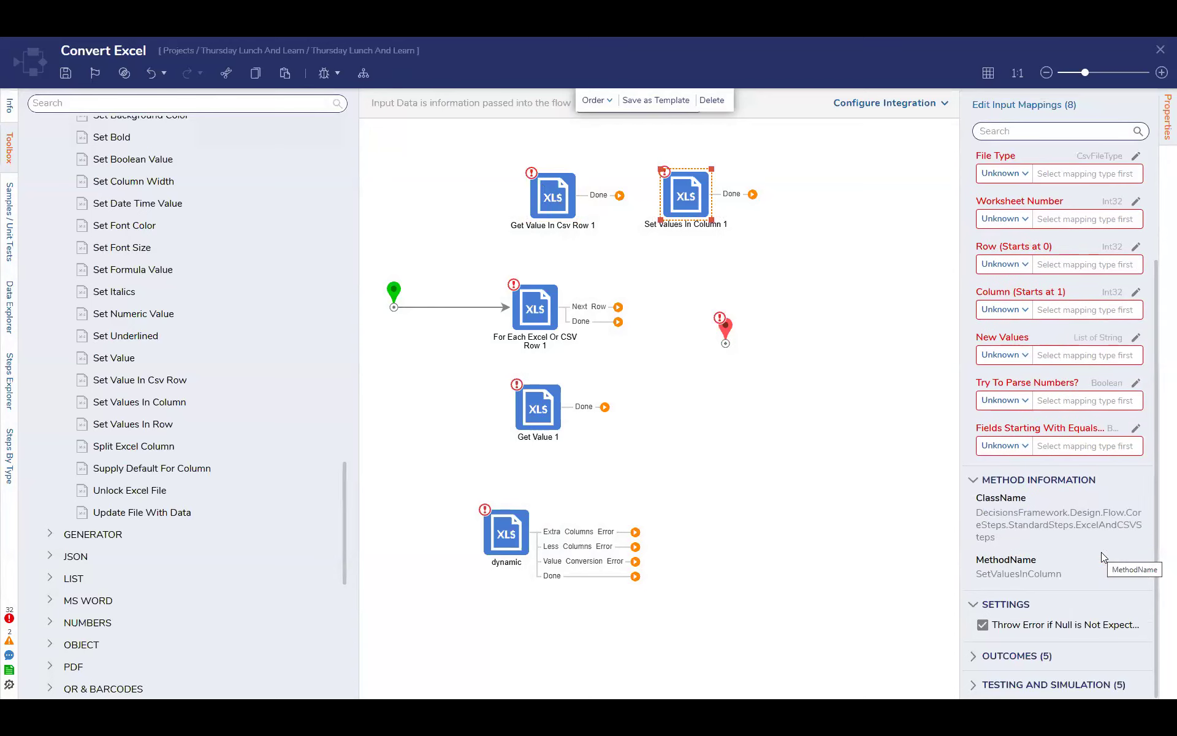
{"action": "scroll", "coordinate": [1102, 551], "scroll_direction": "up", "scroll_amount": 2}
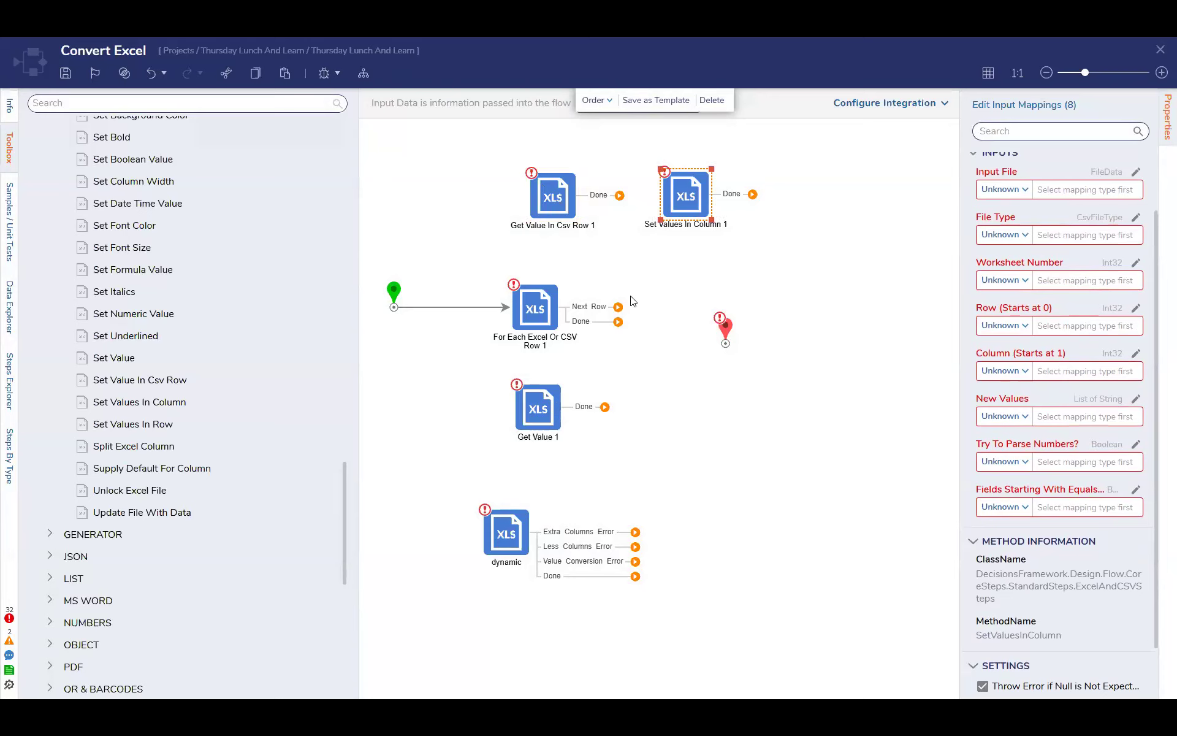
Save the Convert Excel flow without notes
{"action": "left_click", "coordinate": [65, 73]}
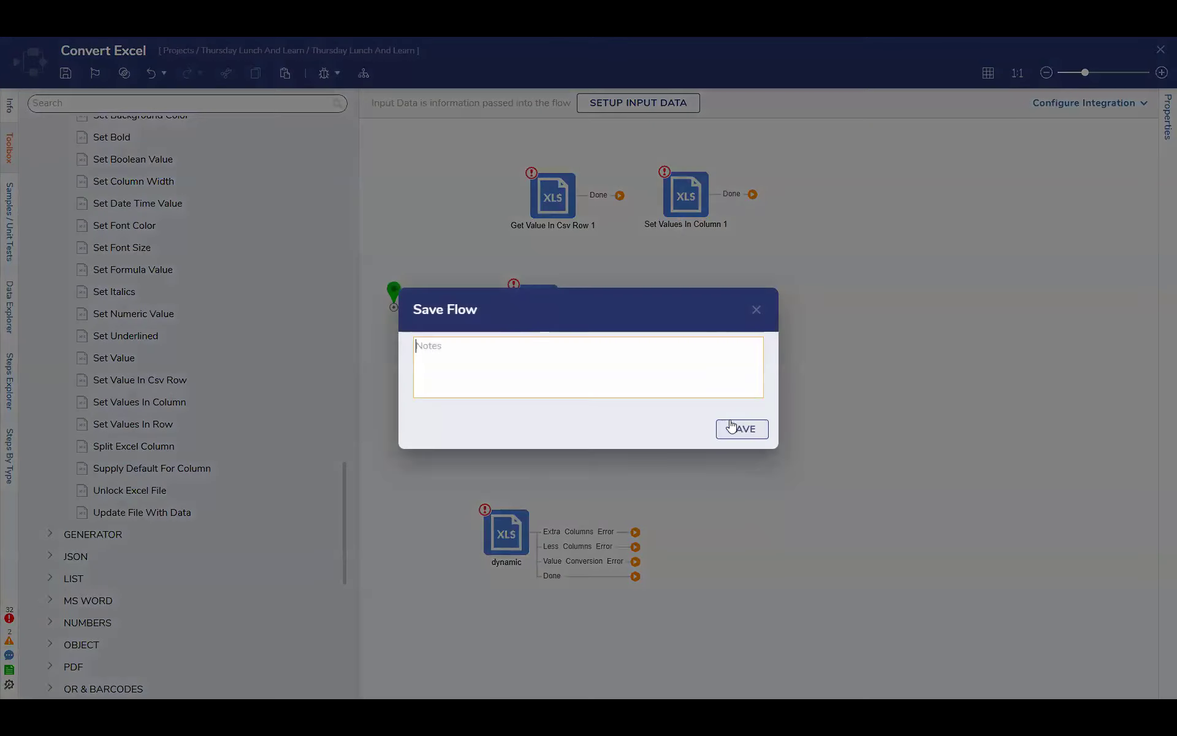
{"action": "left_click", "coordinate": [741, 426]}
Check the Column Number mapping types of Get Value In Csv Row and compare its inputs with those of Set Values In Column
{"action": "left_click", "coordinate": [554, 198]}
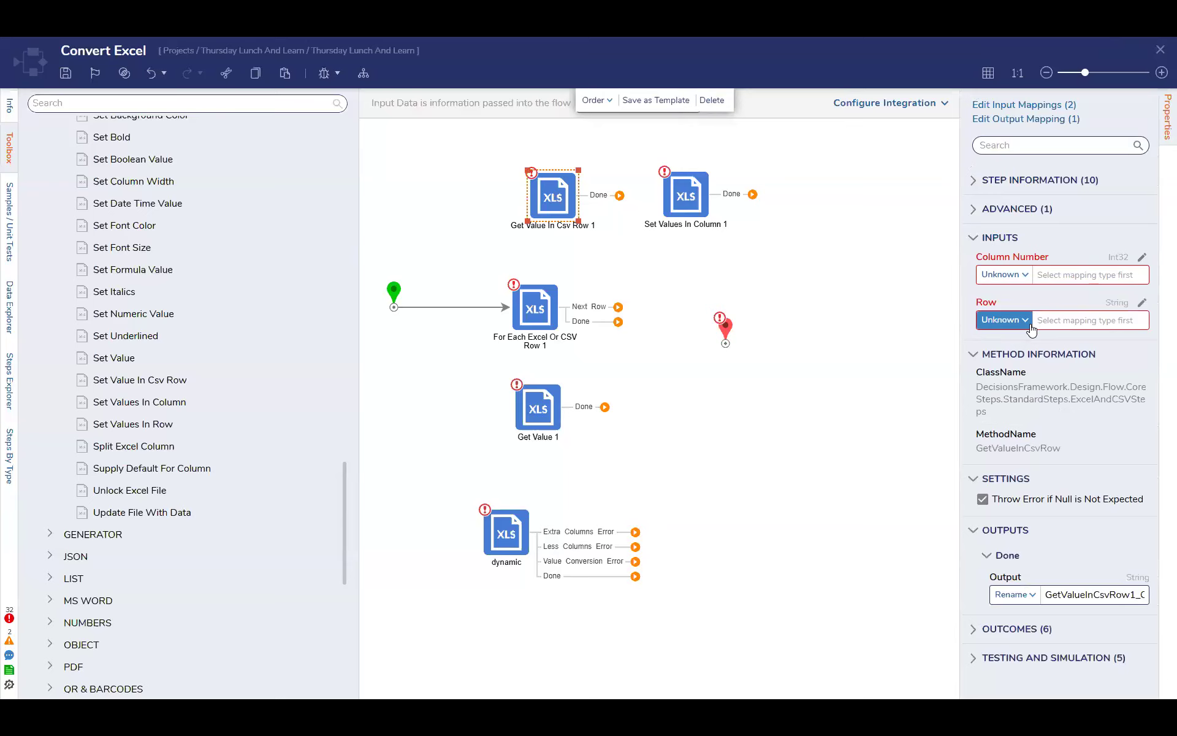
{"action": "left_click", "coordinate": [1028, 273]}
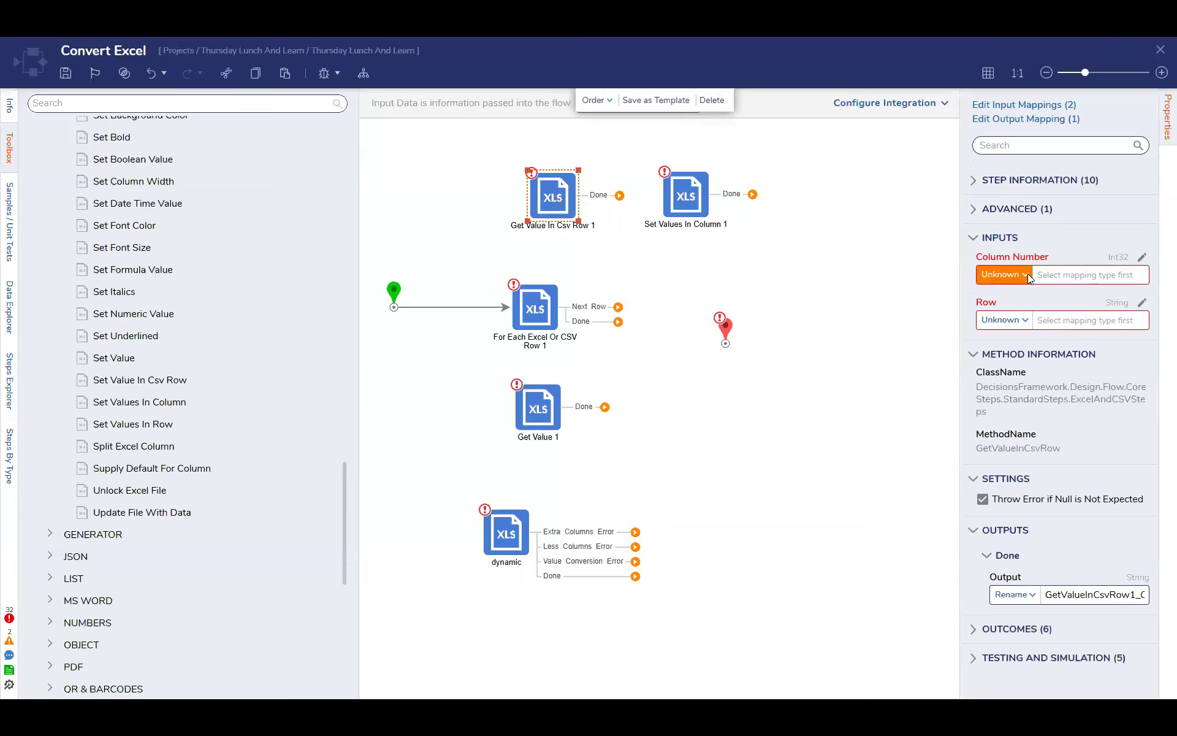
{"action": "left_click", "coordinate": [878, 356]}
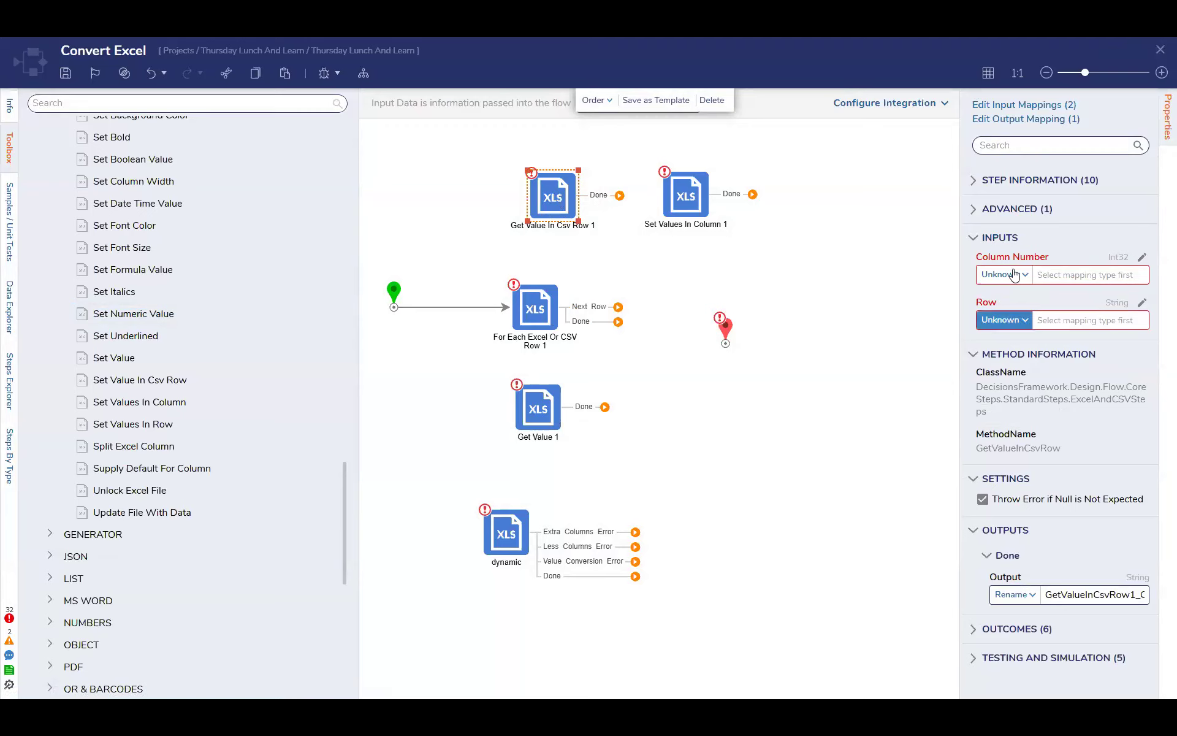
{"action": "left_click", "coordinate": [696, 187]}
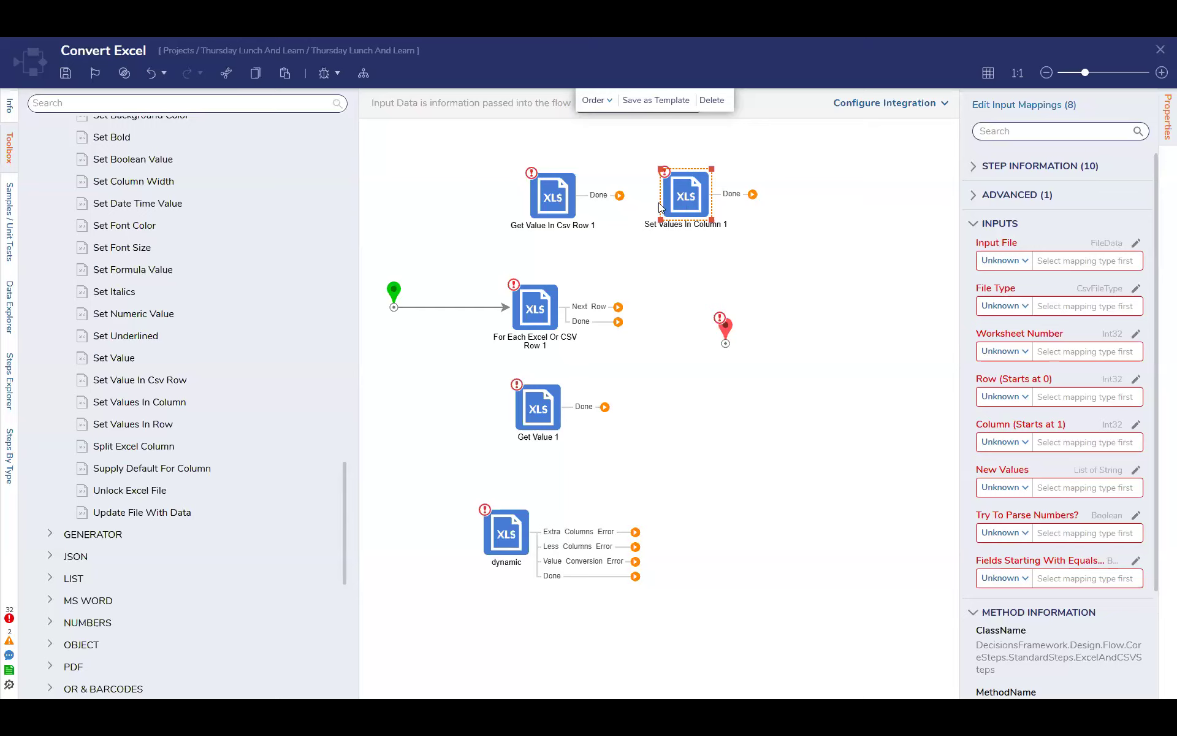
{"action": "left_click", "coordinate": [567, 199]}
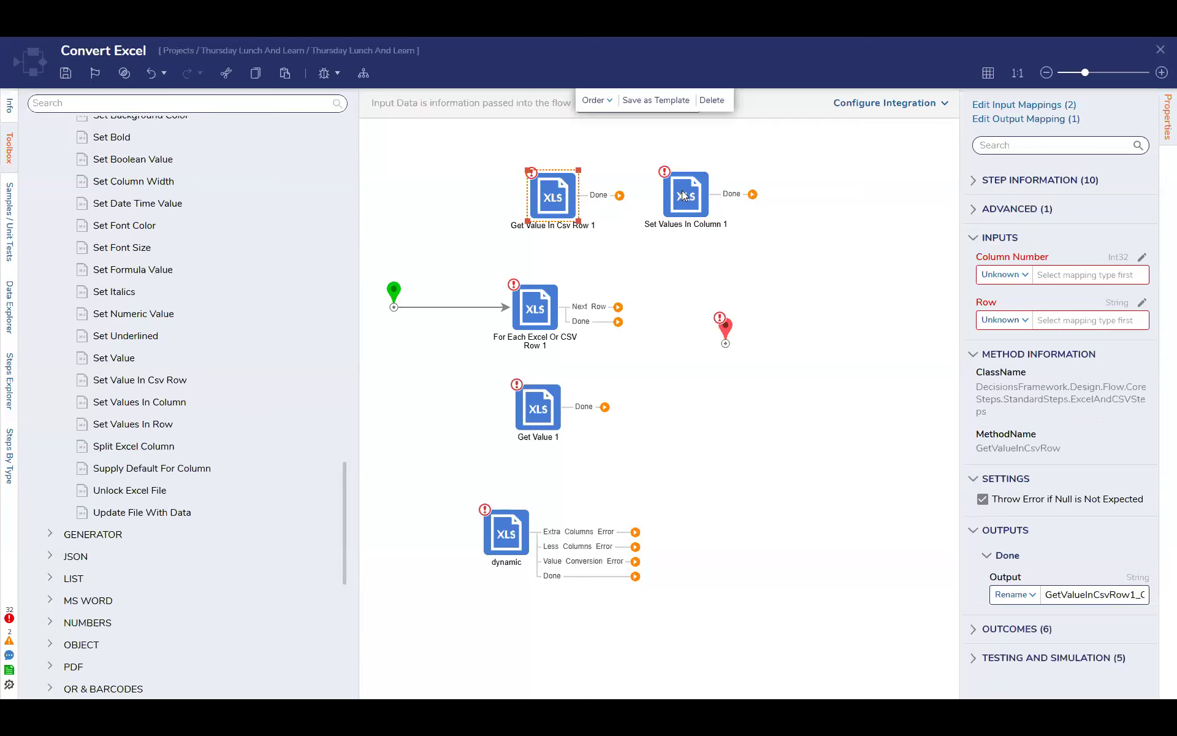
{"action": "left_click", "coordinate": [686, 195]}
{"action": "left_click", "coordinate": [563, 202]}
{"action": "left_click", "coordinate": [696, 205]}
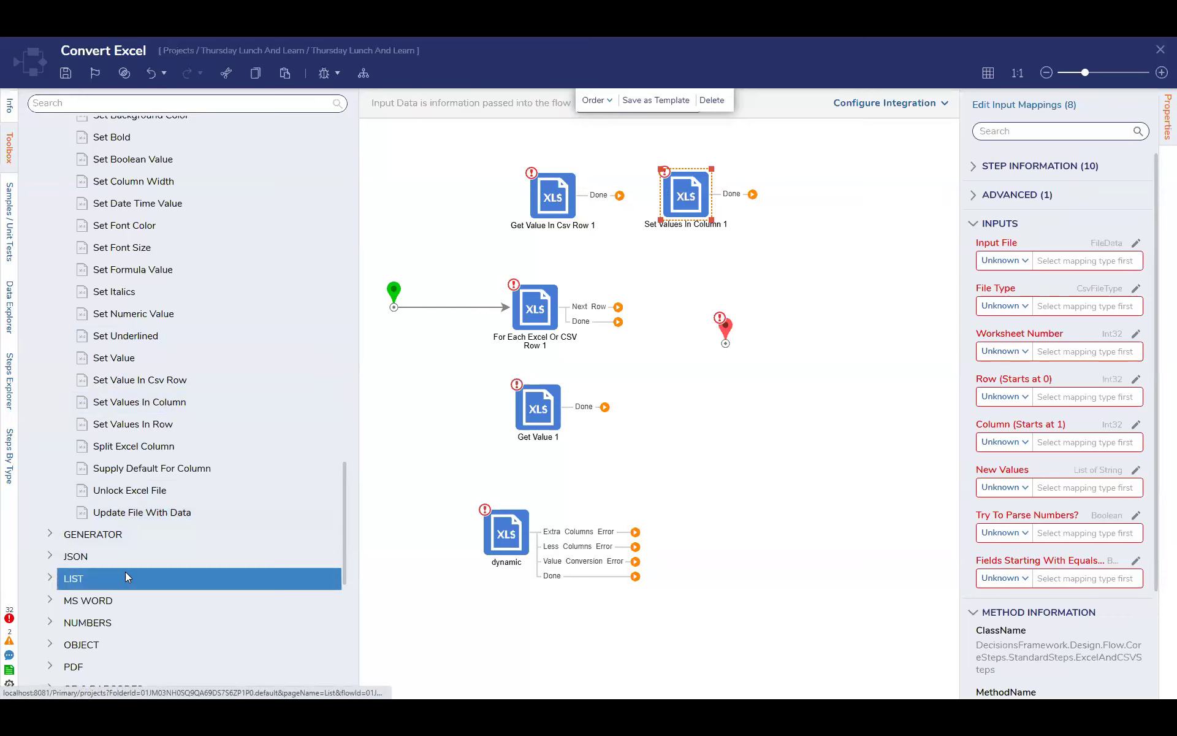
Collapse the Data category in the step toolbox
{"action": "scroll", "coordinate": [125, 572], "scroll_direction": "up", "scroll_amount": 15}
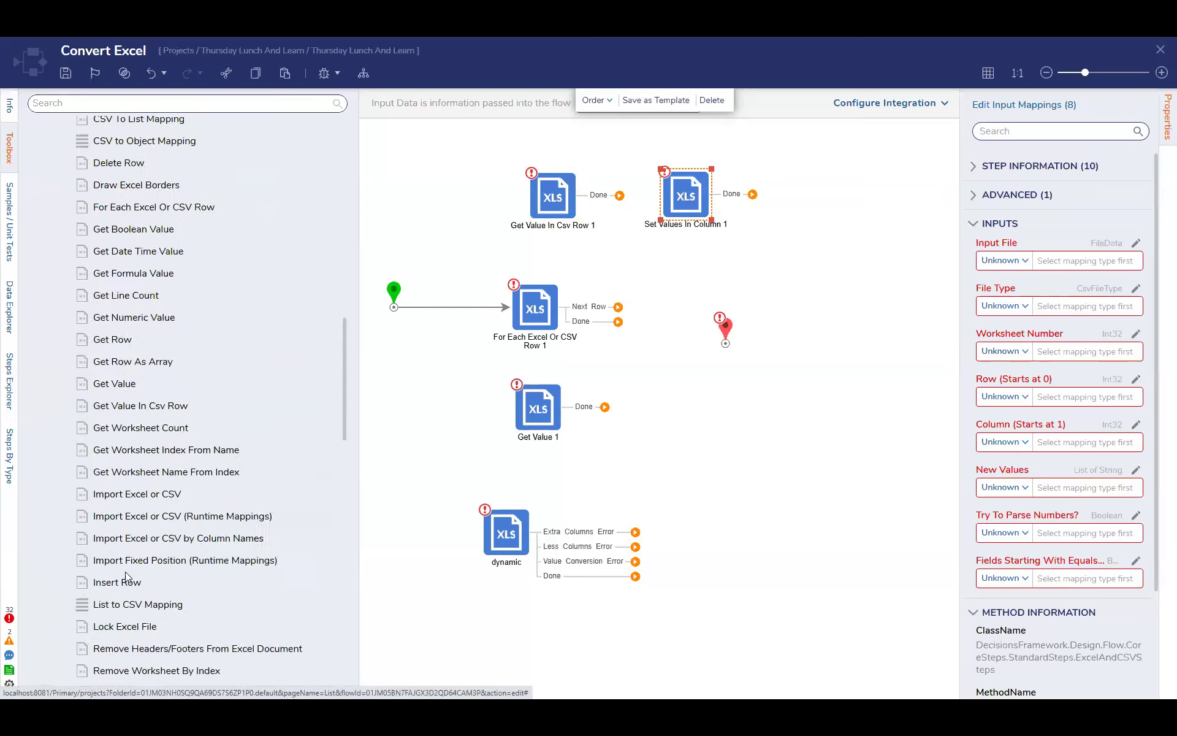
{"action": "scroll", "coordinate": [137, 560], "scroll_direction": "up", "scroll_amount": 10}
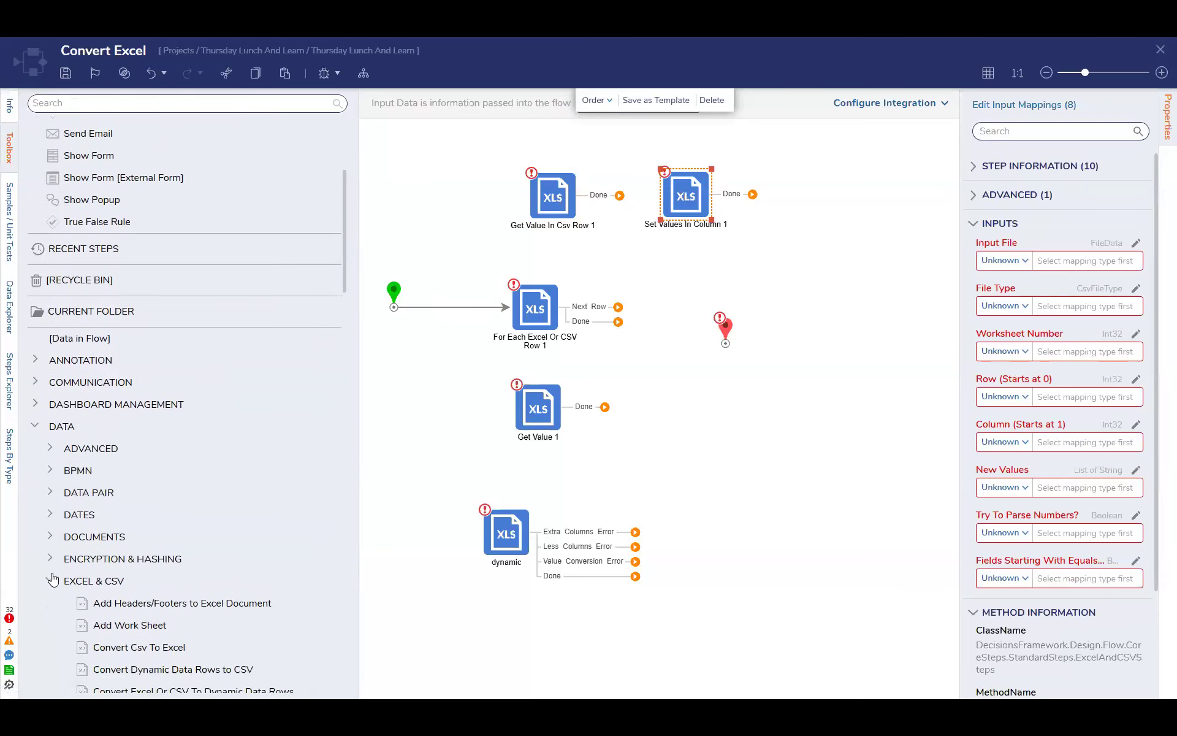
{"action": "left_click", "coordinate": [35, 427]}
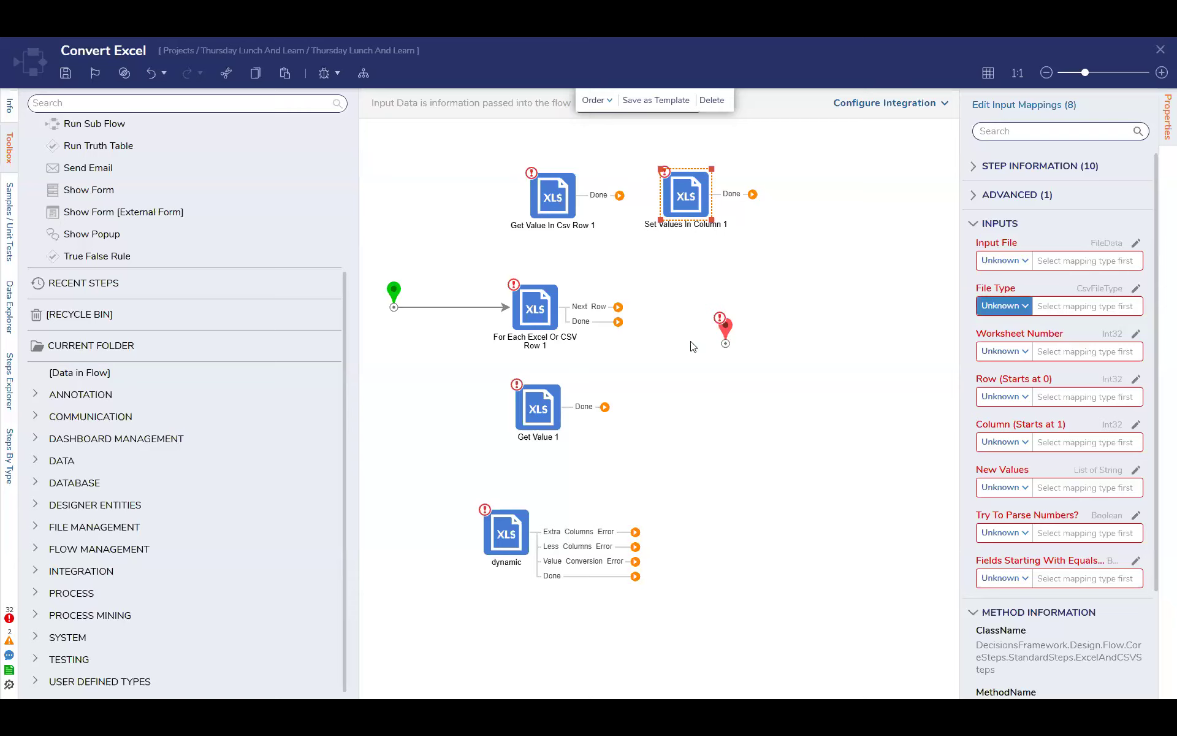
Compare the required inputs of the Get Value In Csv Row step with those of the Set Values In Column step
{"action": "left_click", "coordinate": [560, 209]}
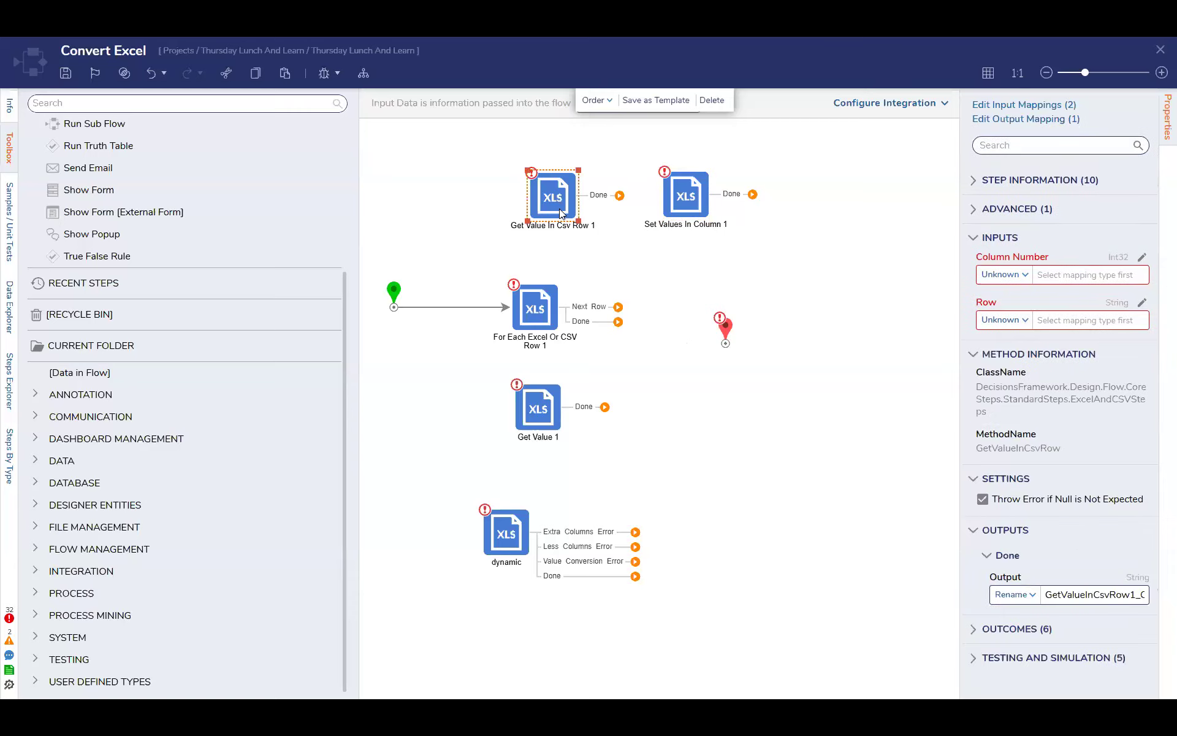
{"action": "left_click", "coordinate": [690, 206]}
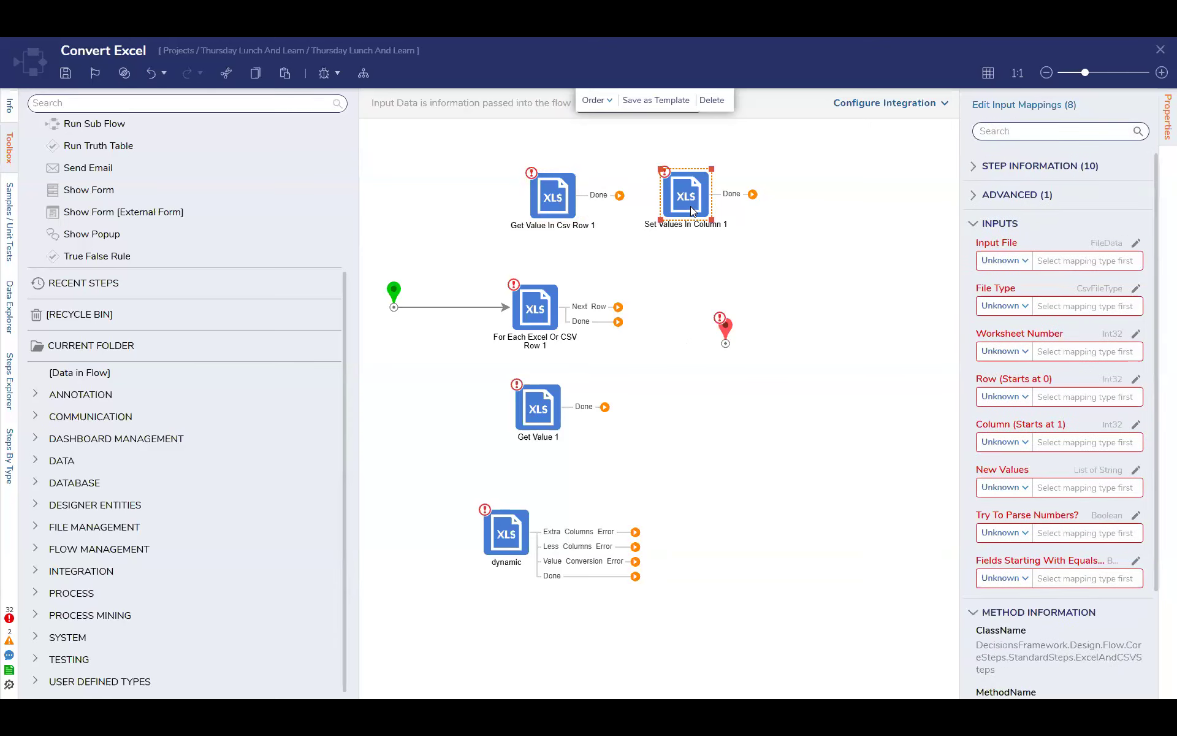
{"action": "left_click", "coordinate": [564, 202]}
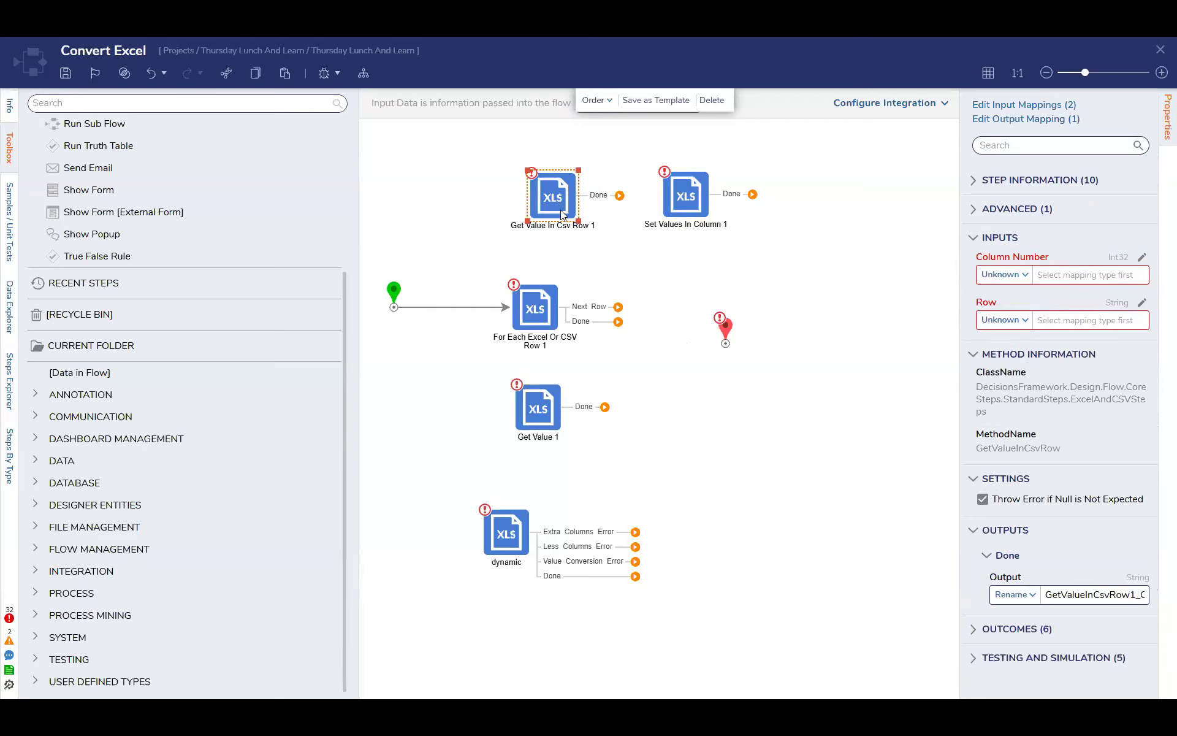
{"action": "left_click_drag", "start_coordinate": [559, 202], "coordinate": [565, 199]}
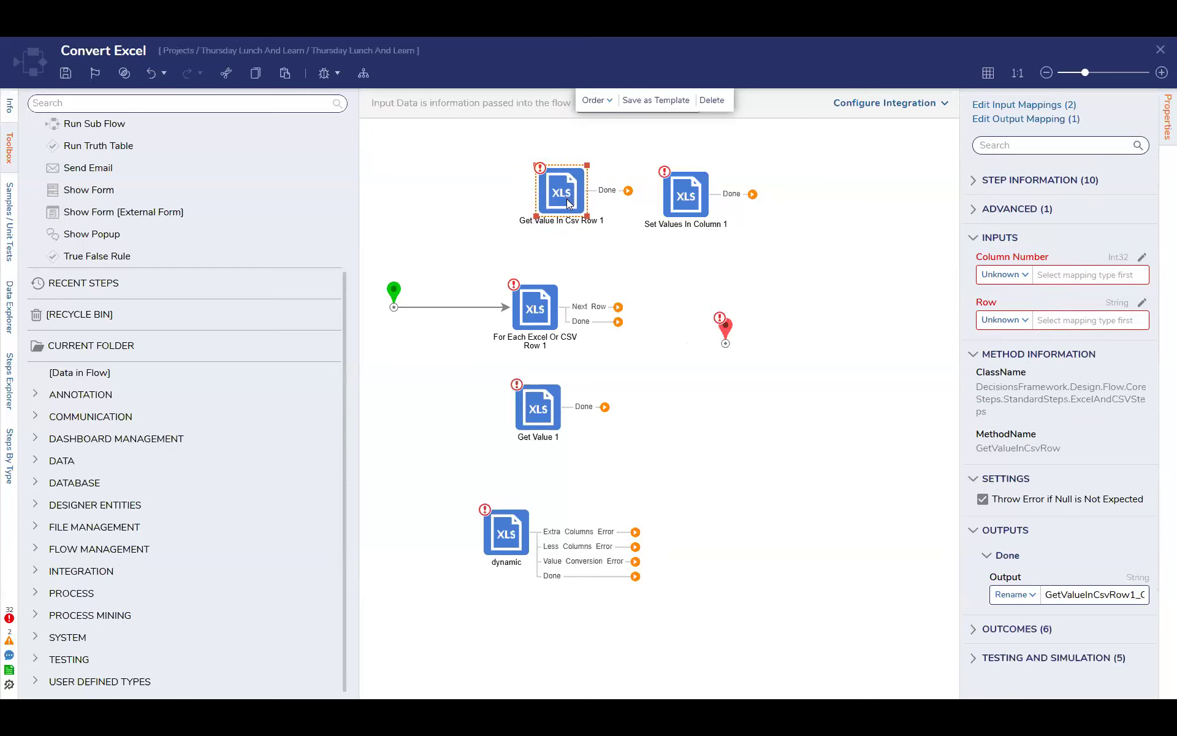
{"action": "left_click", "coordinate": [858, 261]}
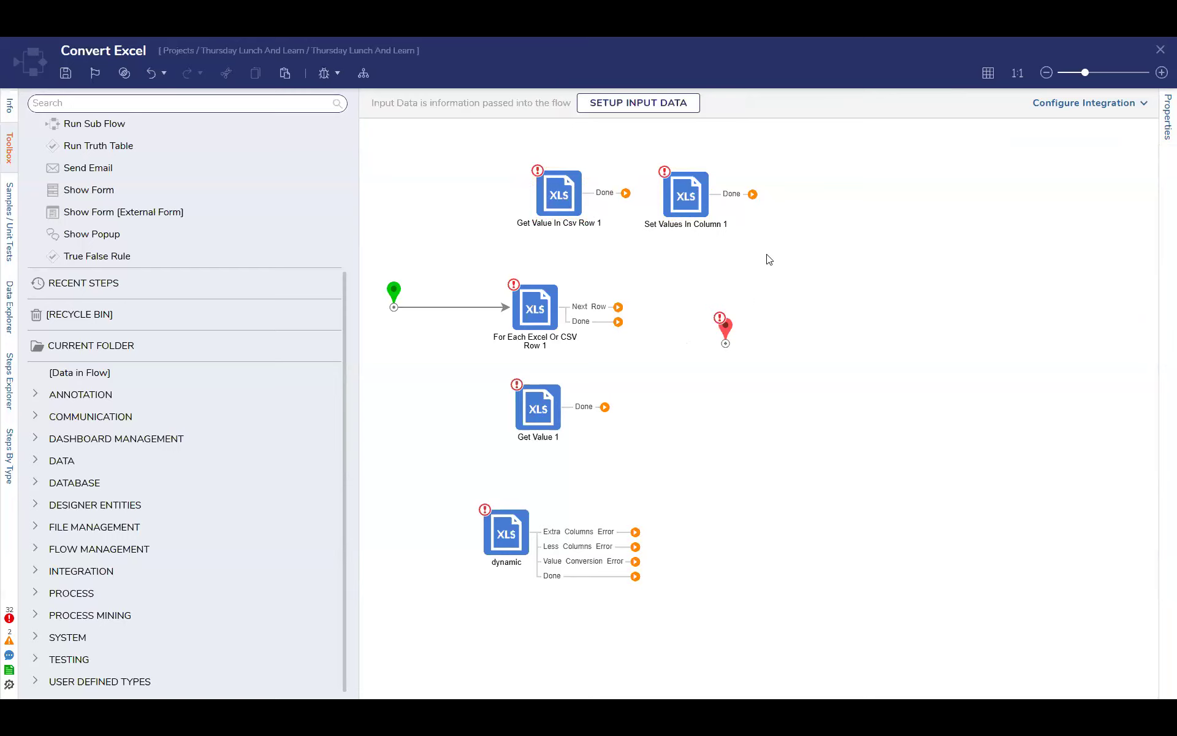
Close the Convert Excel flow and save its changes without notes
{"action": "left_click_drag", "start_coordinate": [477, 148], "coordinate": [807, 244]}
{"action": "left_click", "coordinate": [807, 244]}
{"action": "left_click", "coordinate": [1160, 51]}
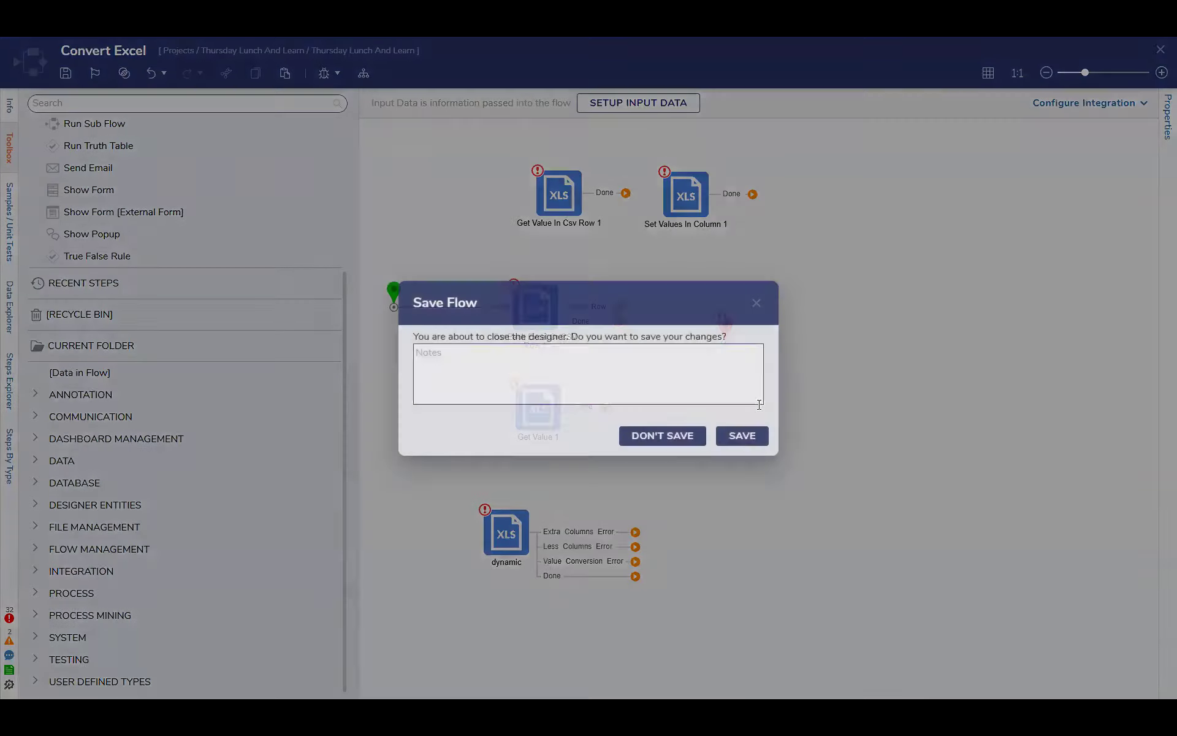
{"action": "left_click", "coordinate": [749, 437]}
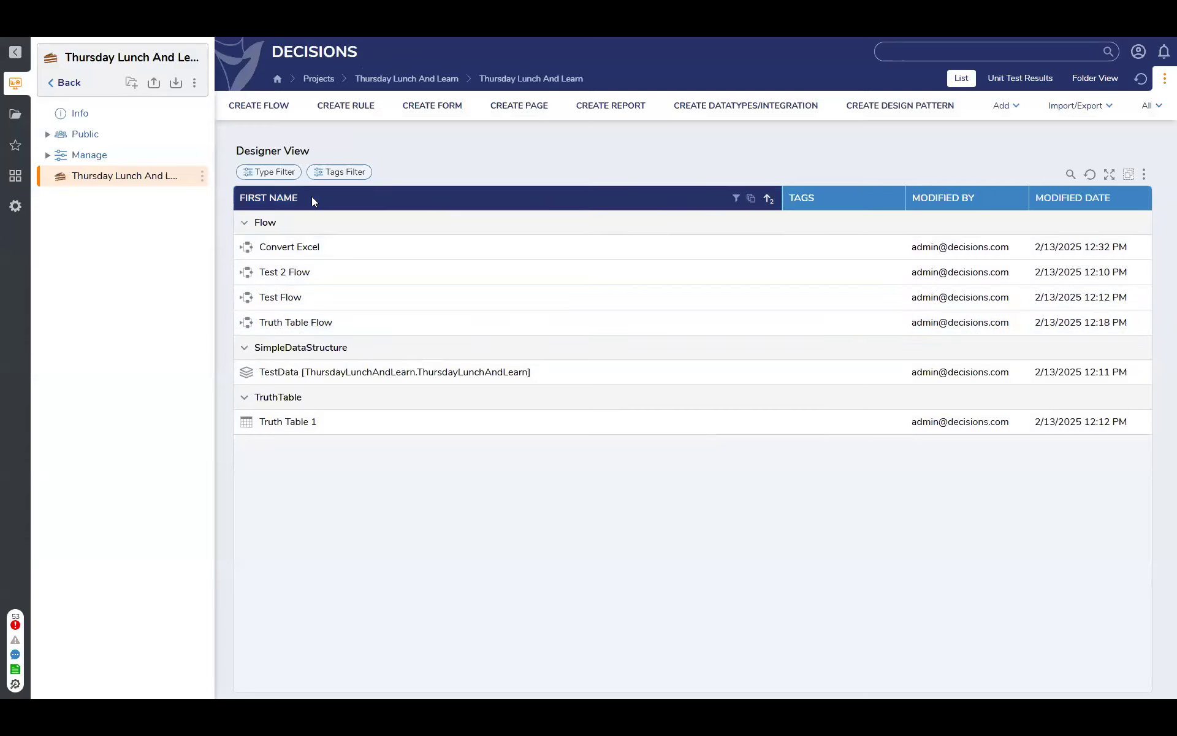
Create a new flow named "Xml conversion" and move its end point up, roughly level with the start point
{"action": "left_click", "coordinate": [279, 108]}
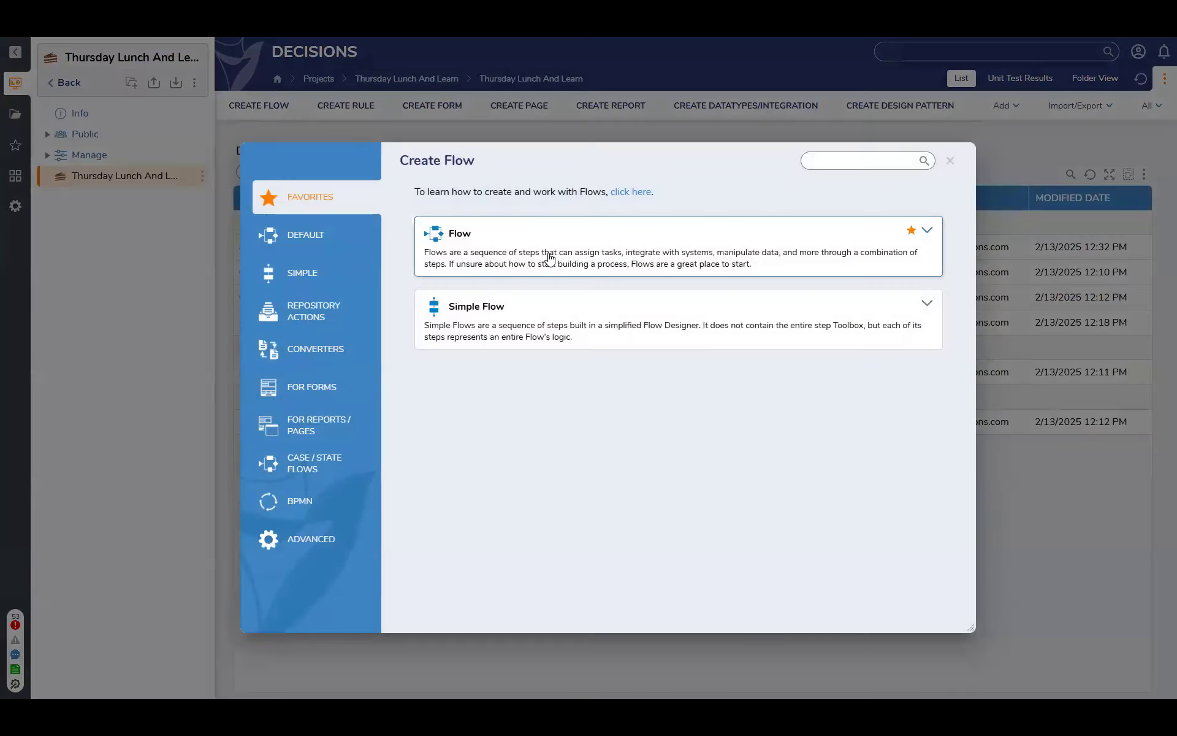
{"action": "left_click", "coordinate": [550, 258]}
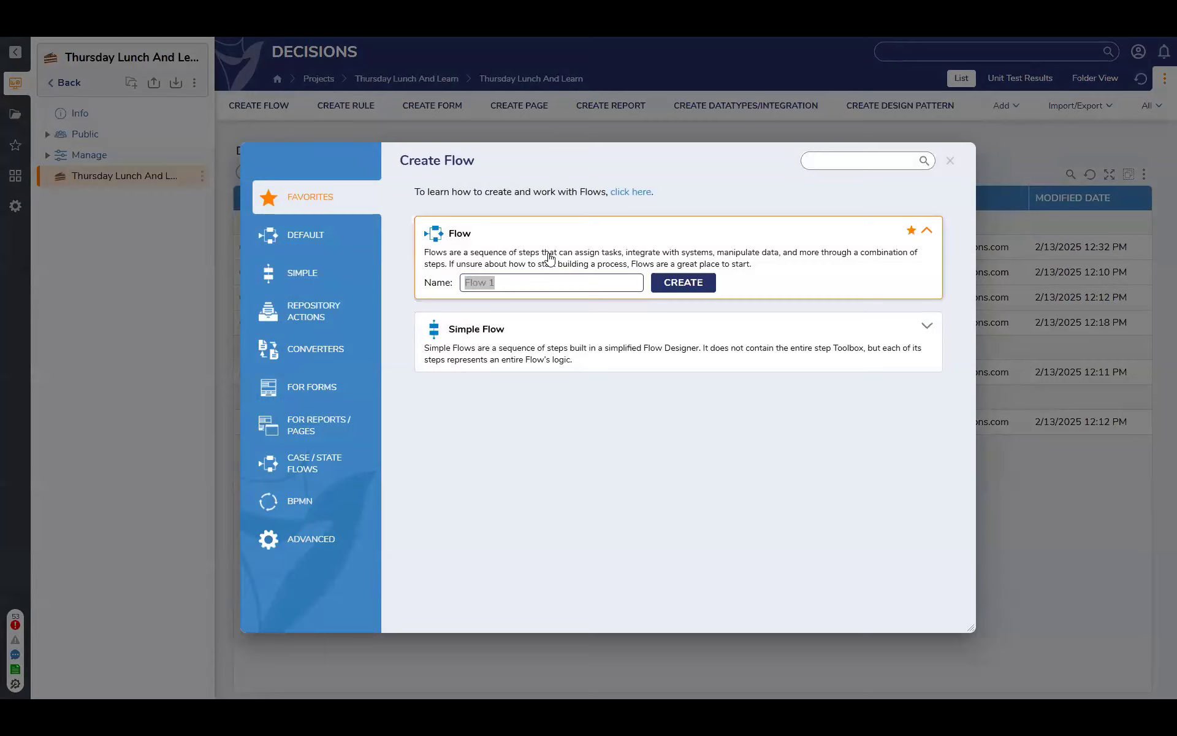
{"action": "type", "text": "Exm"}
{"action": "key", "text": "BackSpace"}
{"action": "key", "text": "BackSpace"}
{"action": "key", "text": "BackSpace"}
{"action": "type", "text": "Xml conversion"}
{"action": "key", "text": "Return"}
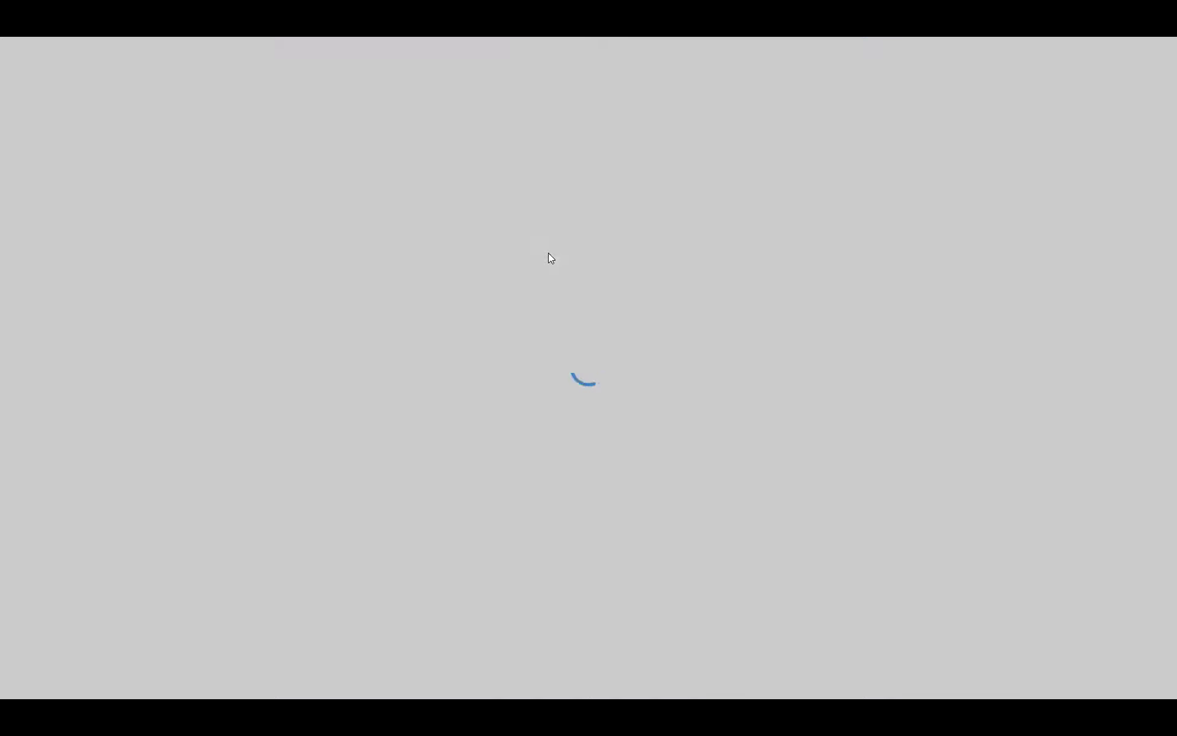
{"action": "left_click_drag", "start_coordinate": [750, 489], "coordinate": [770, 175]}
{"action": "left_click", "coordinate": [595, 207]}
Find the XML steps, add a Get XML Schema step beside the start point, and set its Type Name mapping to Constant
{"action": "left_click", "coordinate": [132, 107]}
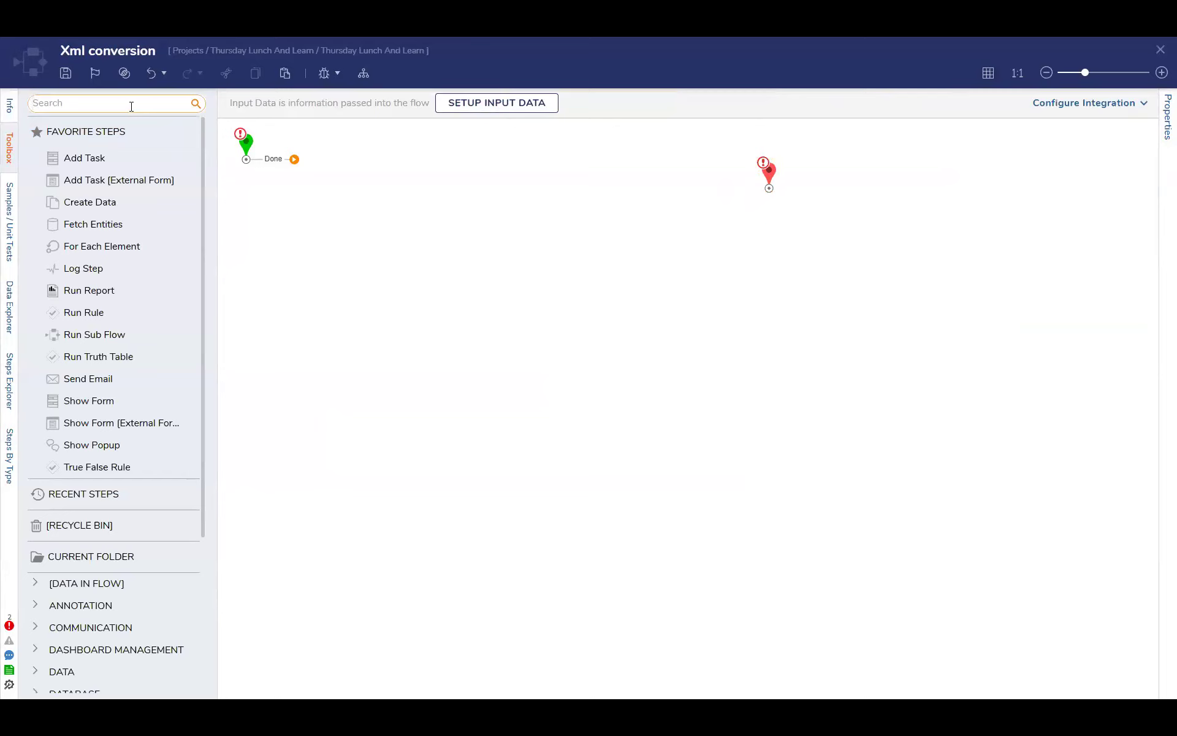
{"action": "type", "text": "xml"}
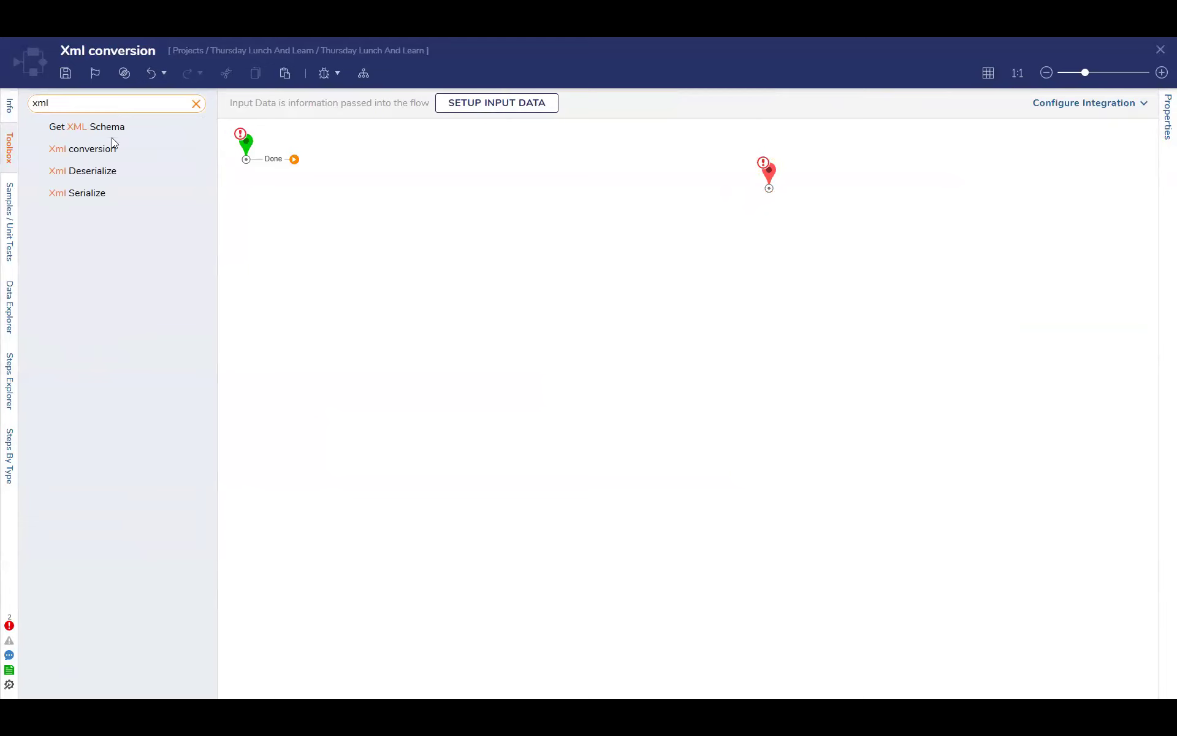
{"action": "left_click_drag", "start_coordinate": [112, 125], "coordinate": [382, 165]}
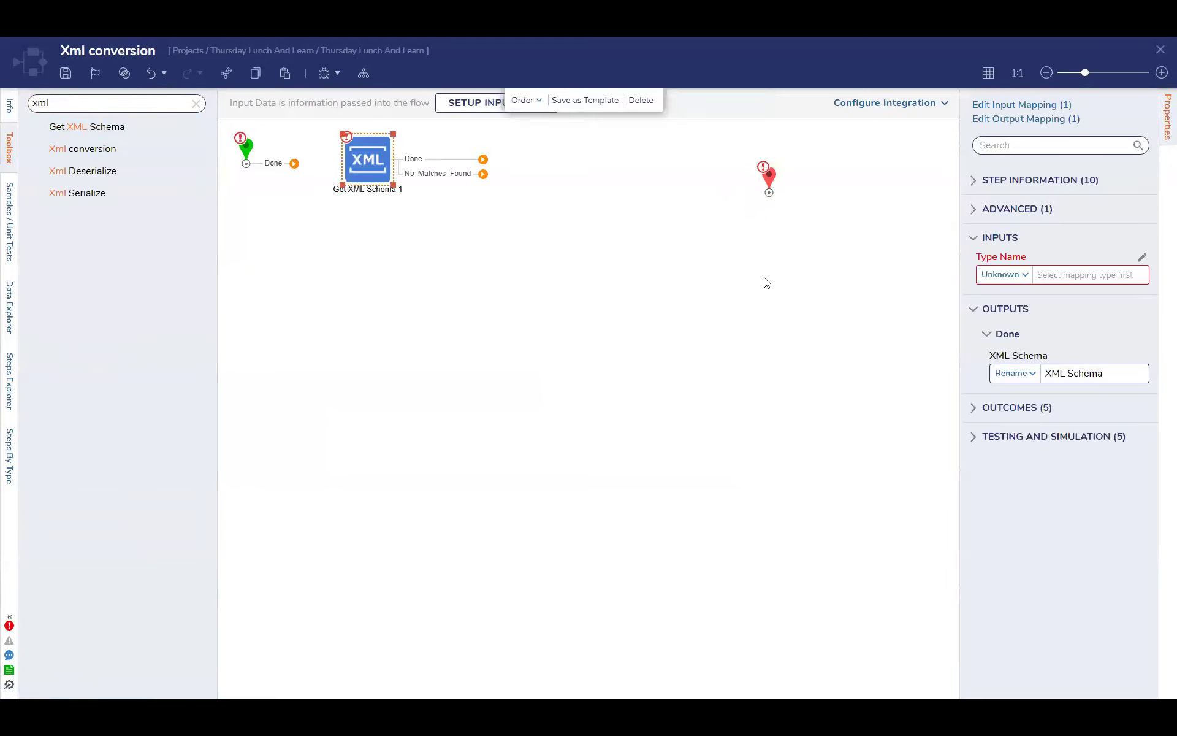
{"action": "left_click", "coordinate": [1021, 276]}
{"action": "left_click", "coordinate": [1012, 300]}
{"action": "left_click", "coordinate": [1138, 276]}
{"action": "left_click", "coordinate": [1102, 235]}
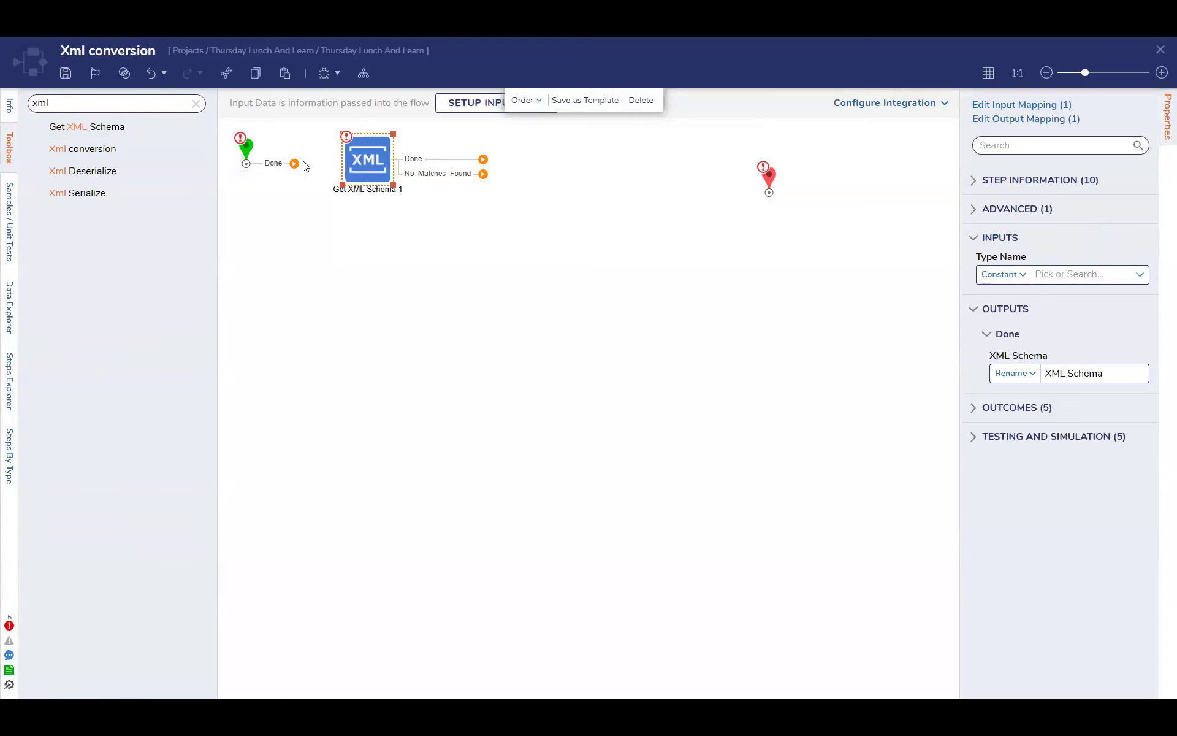
Clear the step search, look over the toolbox categories, and delete the Get XML Schema step
{"action": "left_click", "coordinate": [196, 103]}
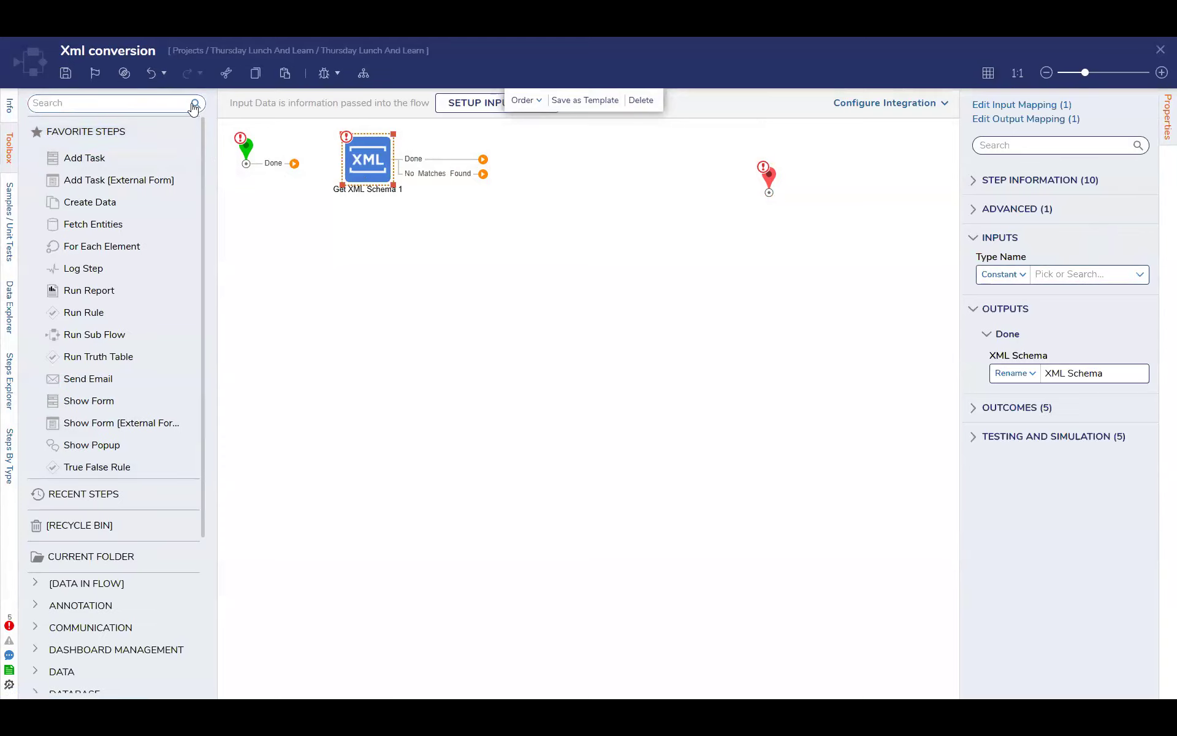
{"action": "left_click", "coordinate": [122, 444]}
{"action": "scroll", "coordinate": [123, 444], "scroll_direction": "down", "scroll_amount": 3}
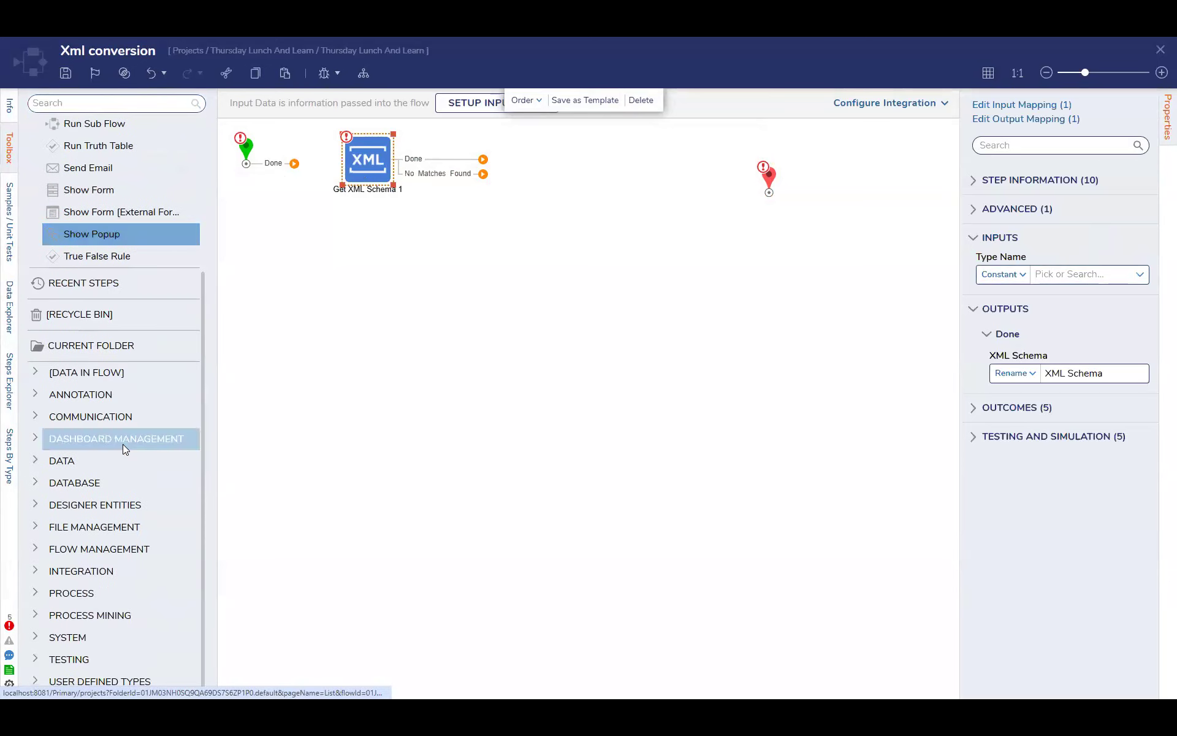
{"action": "scroll", "coordinate": [123, 444], "scroll_direction": "up", "scroll_amount": 3}
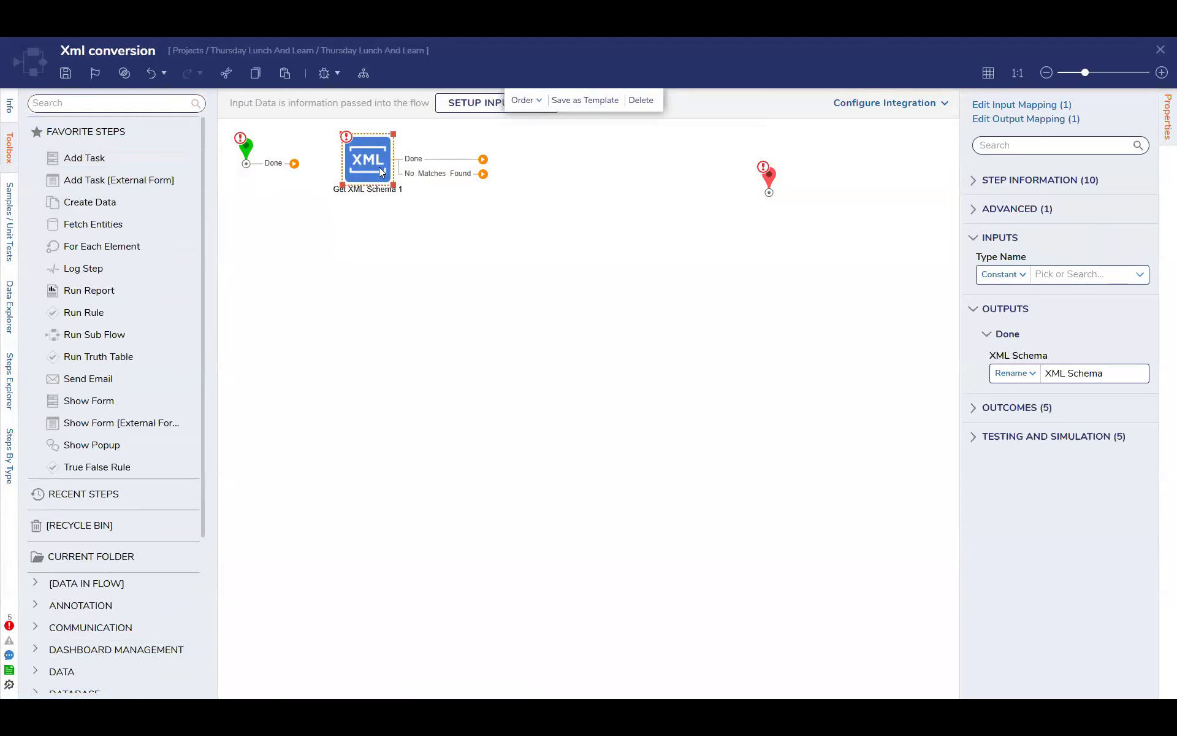
{"action": "key", "text": "Delete"}
Search the step toolbox for "import" and clear the search
{"action": "left_click", "coordinate": [105, 105]}
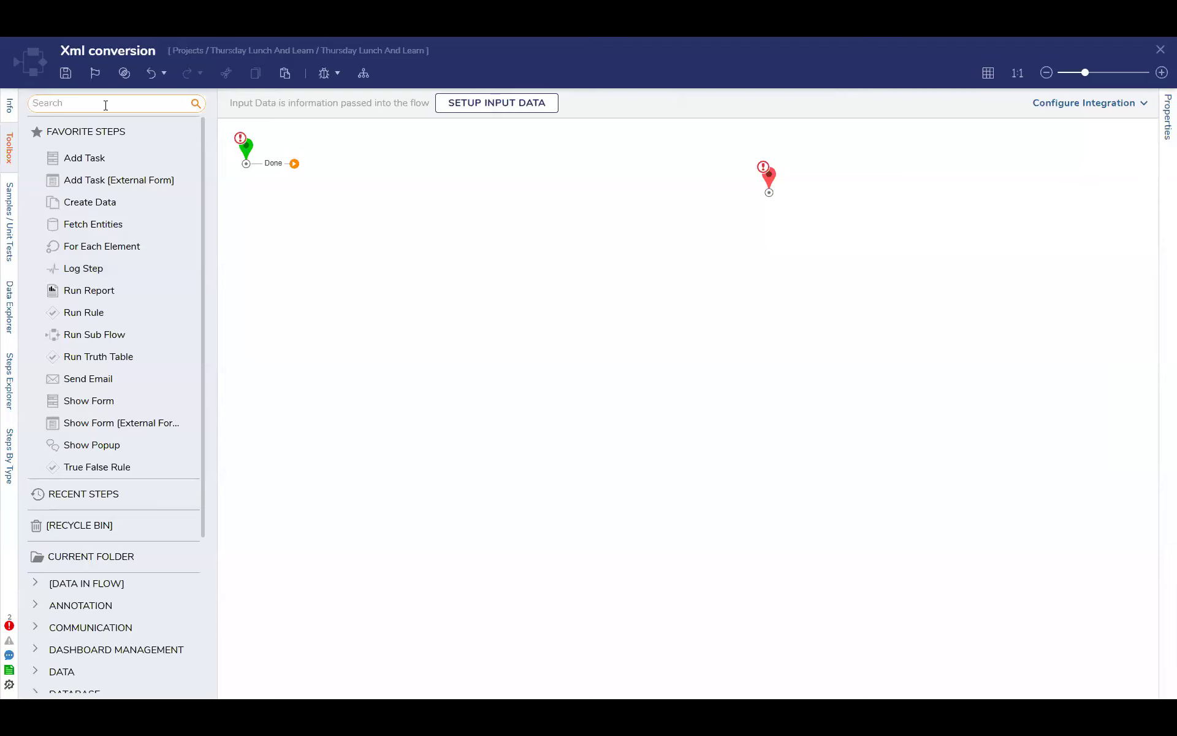
{"action": "type", "text": "import"}
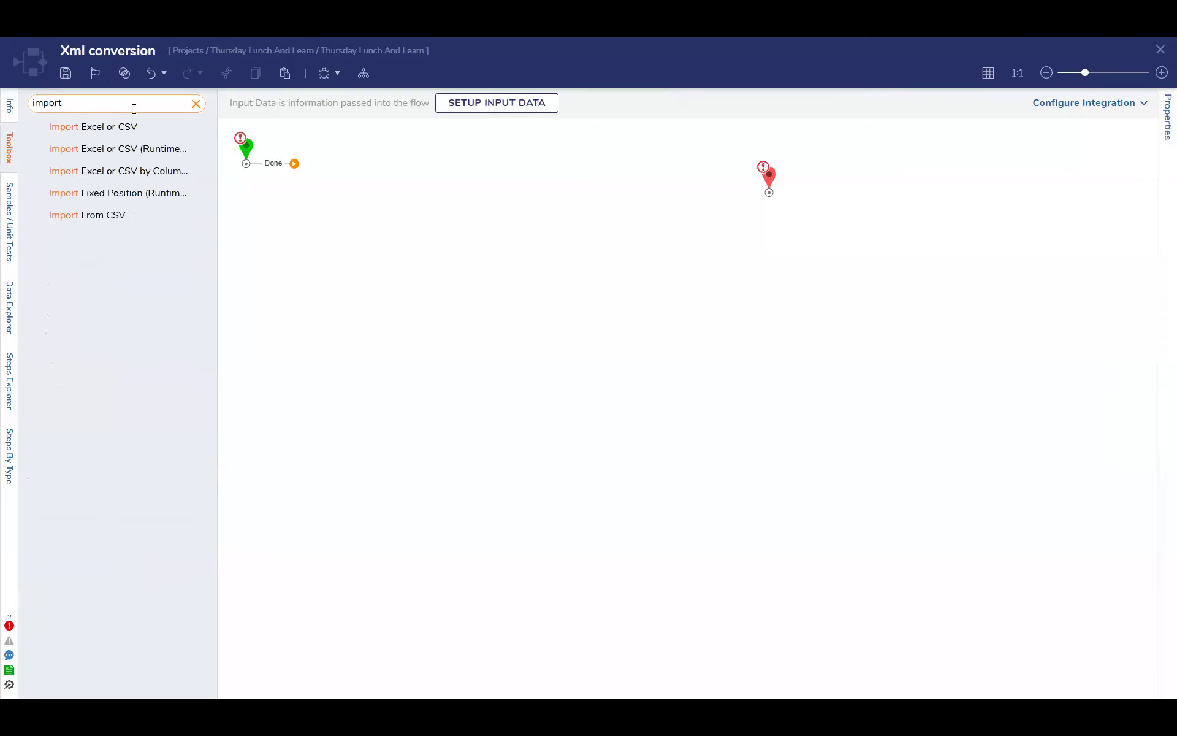
{"action": "left_click", "coordinate": [196, 104]}
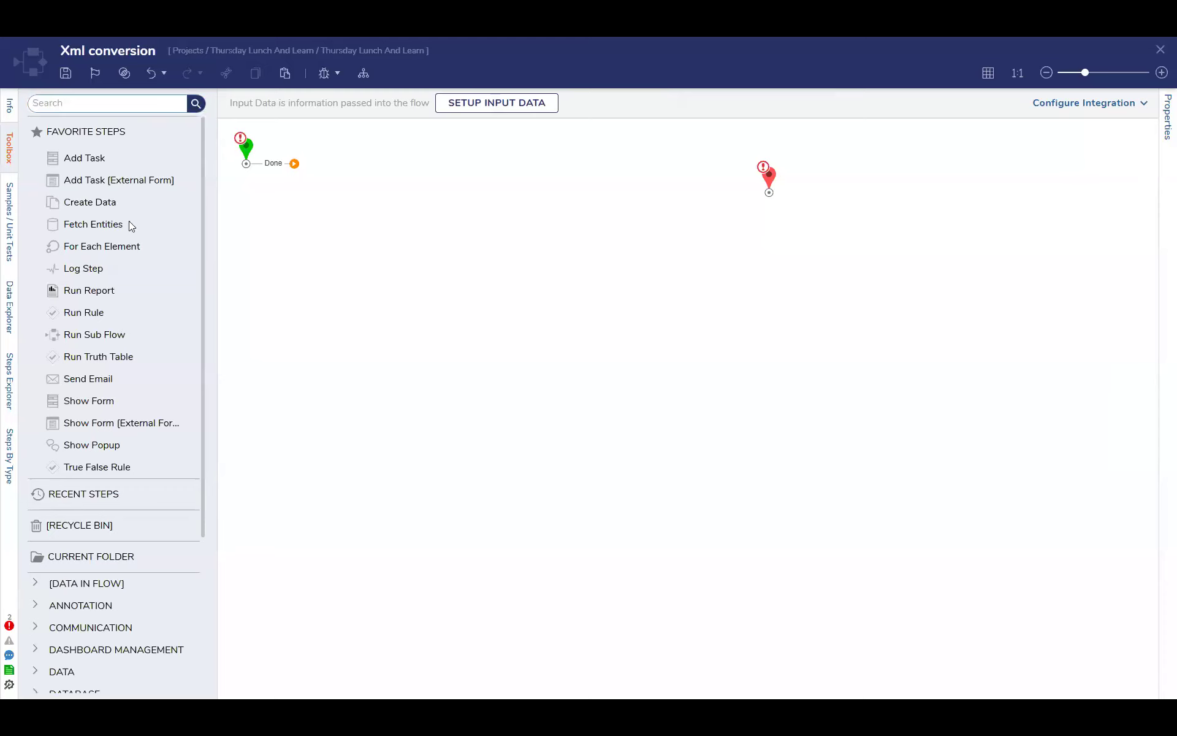
Add a Show Form step after the start point and create a new form named "XML File" for it
{"action": "left_click_drag", "start_coordinate": [110, 406], "coordinate": [338, 166]}
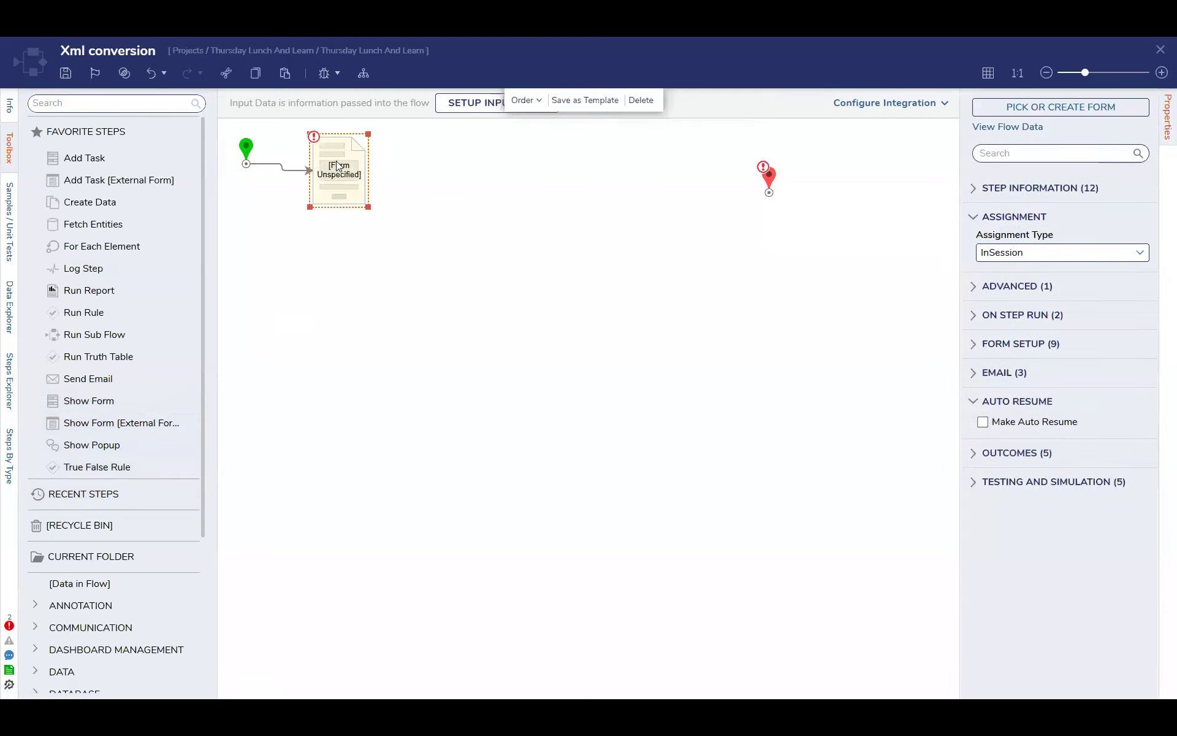
{"action": "left_click", "coordinate": [1098, 114]}
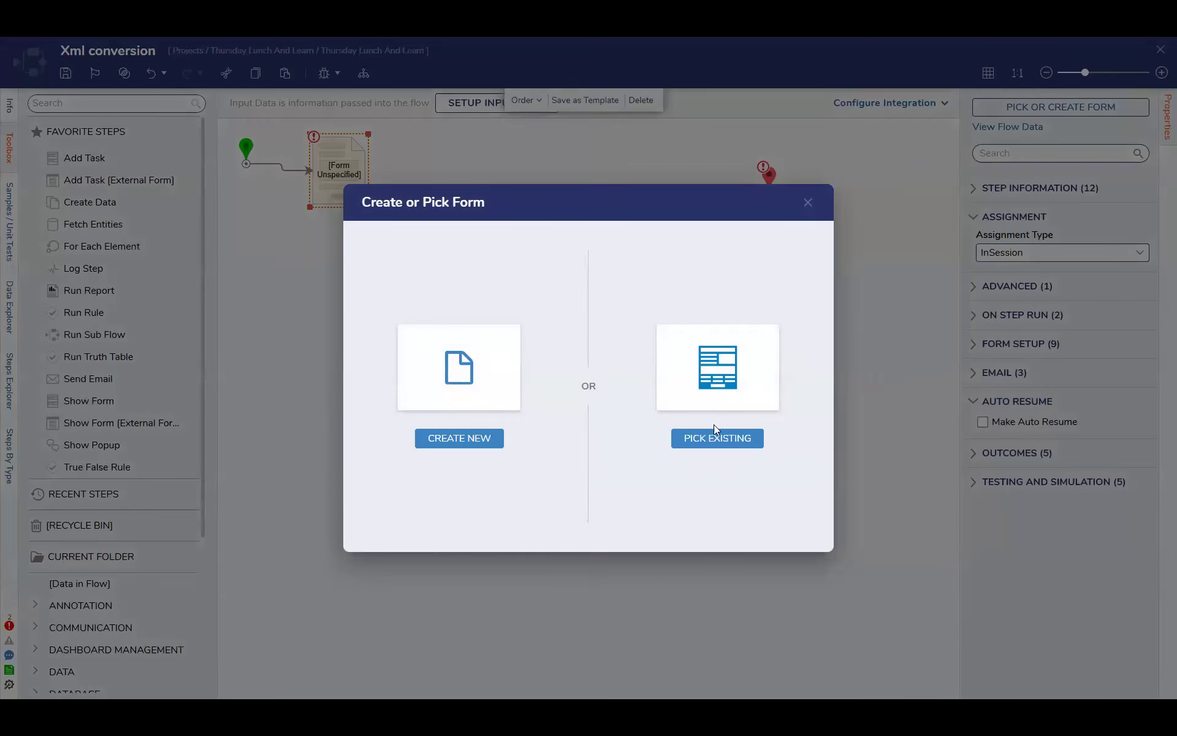
{"action": "left_click", "coordinate": [467, 441]}
{"action": "left_click", "coordinate": [460, 303]}
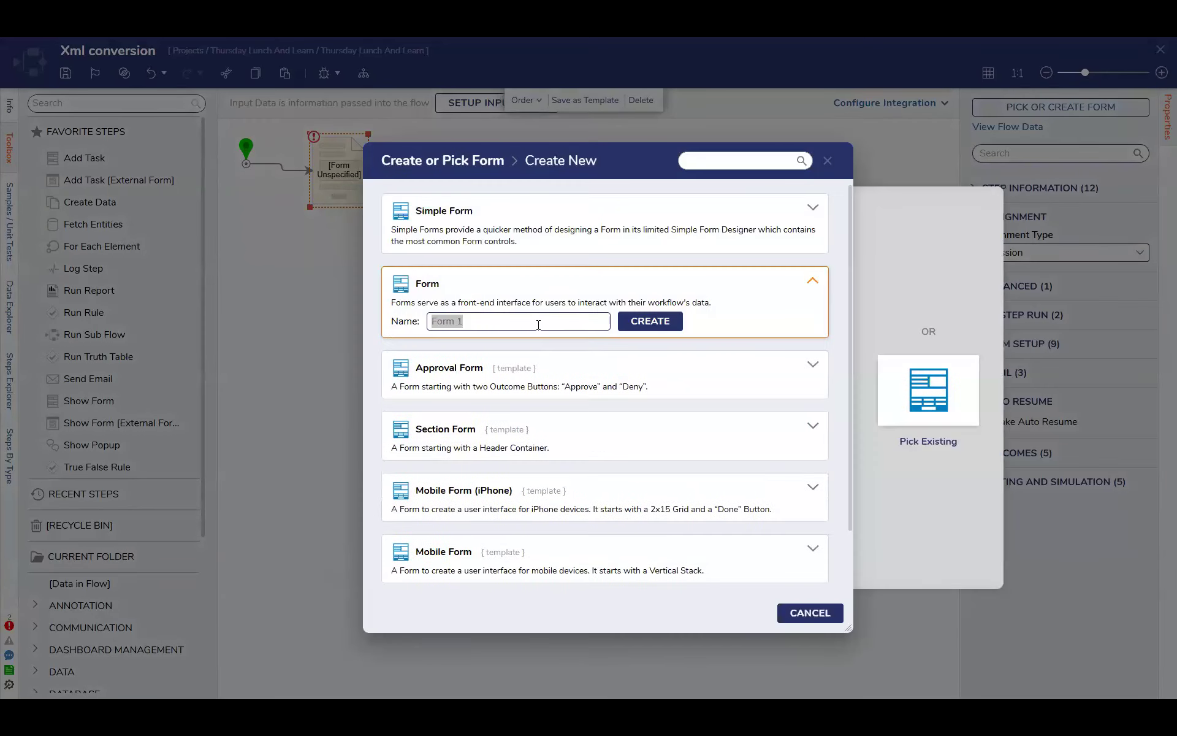
{"action": "type", "text": "XML File"}
{"action": "key", "text": "Return"}
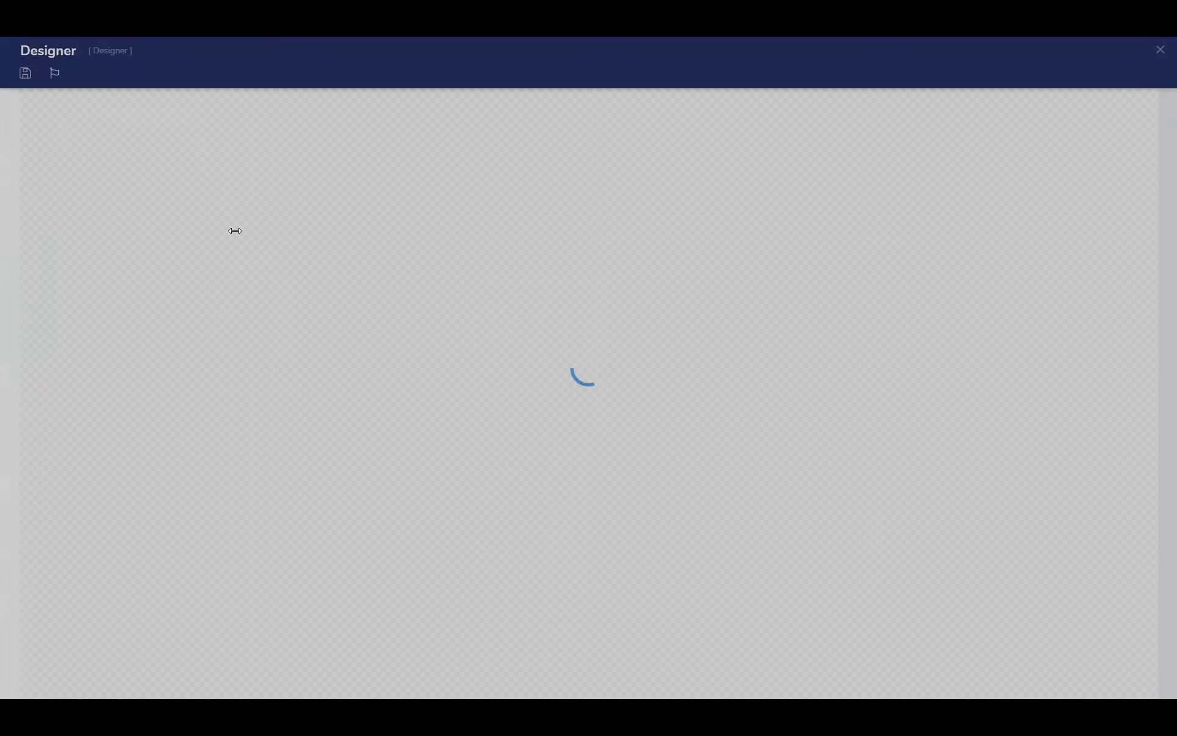
Place a File Upload control on the form and set its data name to "xml"
{"action": "left_click_drag", "start_coordinate": [169, 270], "coordinate": [503, 309]}
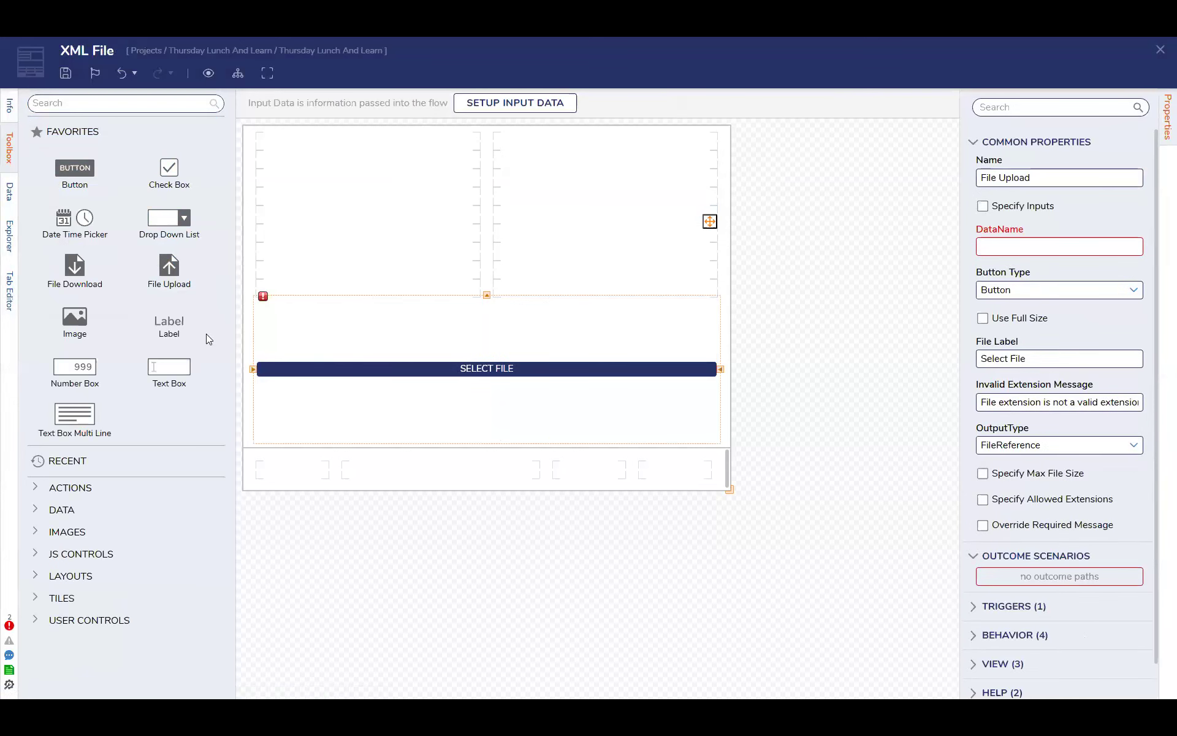
{"action": "left_click", "coordinate": [1035, 246]}
{"action": "type", "text": "xml"}
Add an outcome button labelled "Upload" to the form's footer, then save and close the form
{"action": "left_click_drag", "start_coordinate": [68, 172], "coordinate": [689, 477]}
{"action": "type", "text": "Upload"}
{"action": "key", "text": "Return"}
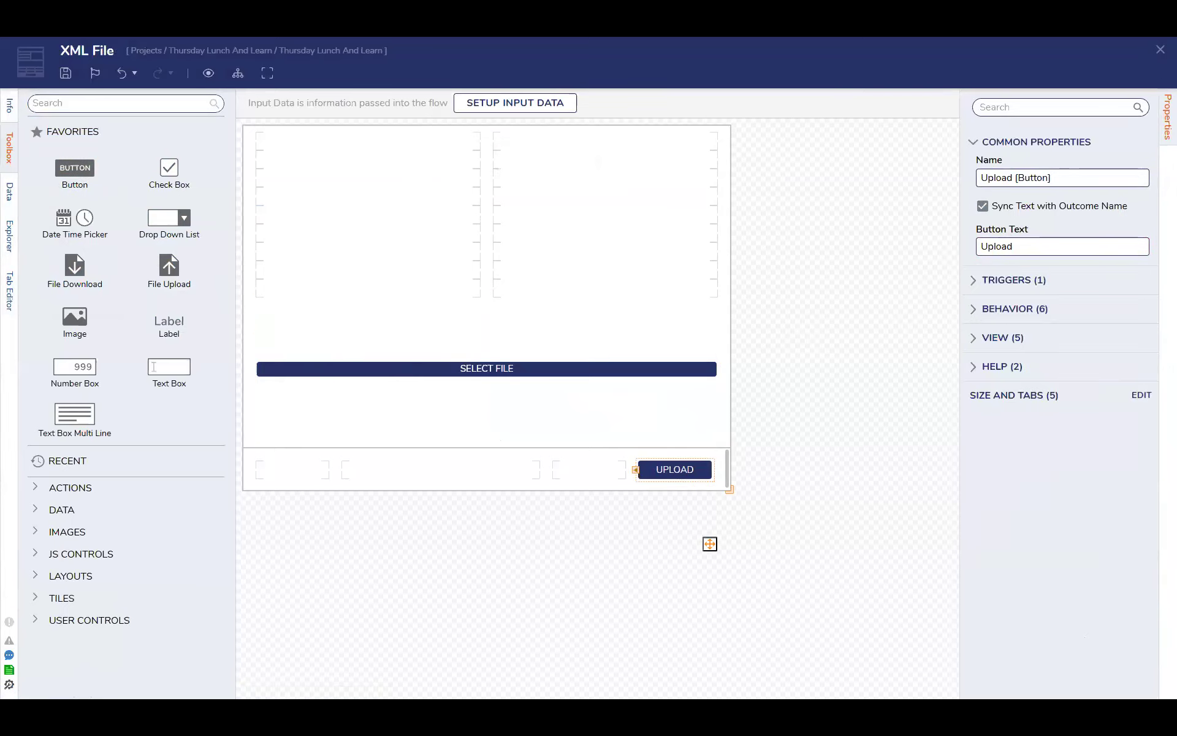
{"action": "left_click", "coordinate": [1160, 50]}
{"action": "left_click", "coordinate": [746, 440]}
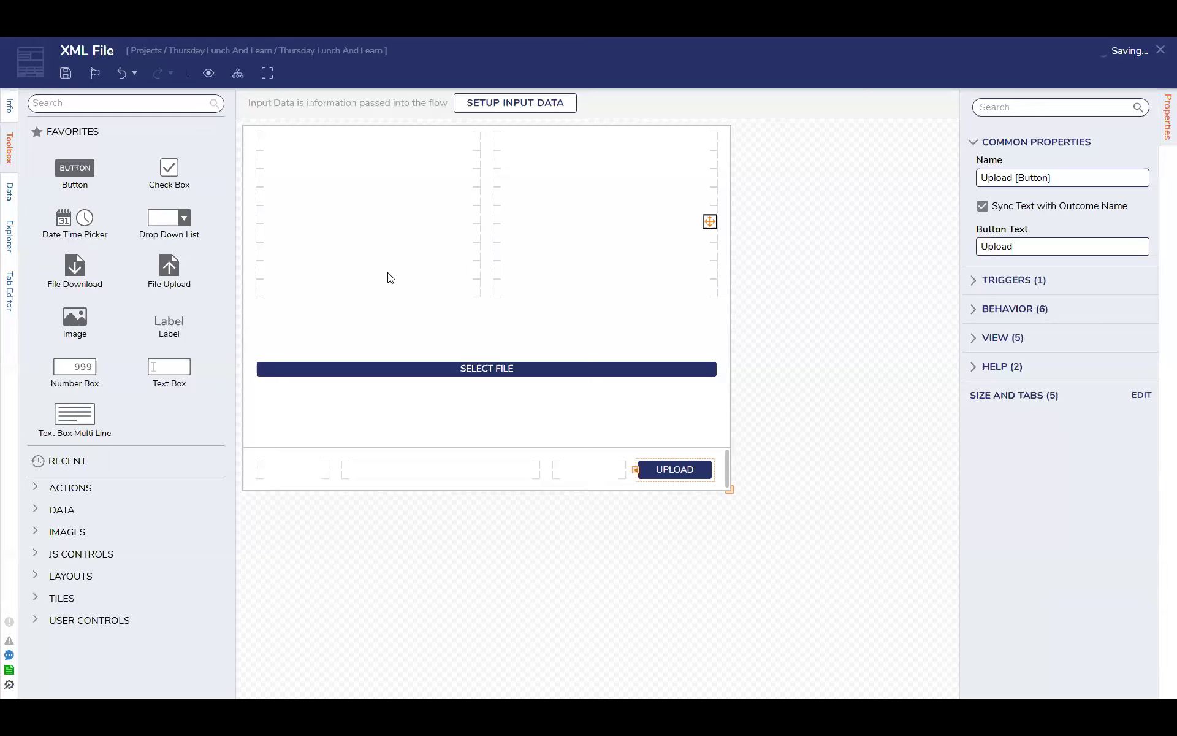
Find the Xml Deserialize step and add it to the flow right after the XML File form
{"action": "left_click", "coordinate": [132, 104]}
{"action": "type", "text": "xml dese"}
{"action": "mouse_move", "coordinate": [117, 126]}
{"action": "left_mouse_down"}
{"action": "mouse_move", "coordinate": [538, 189]}
{"action": "mouse_move", "coordinate": [485, 188]}
{"action": "left_mouse_up"}
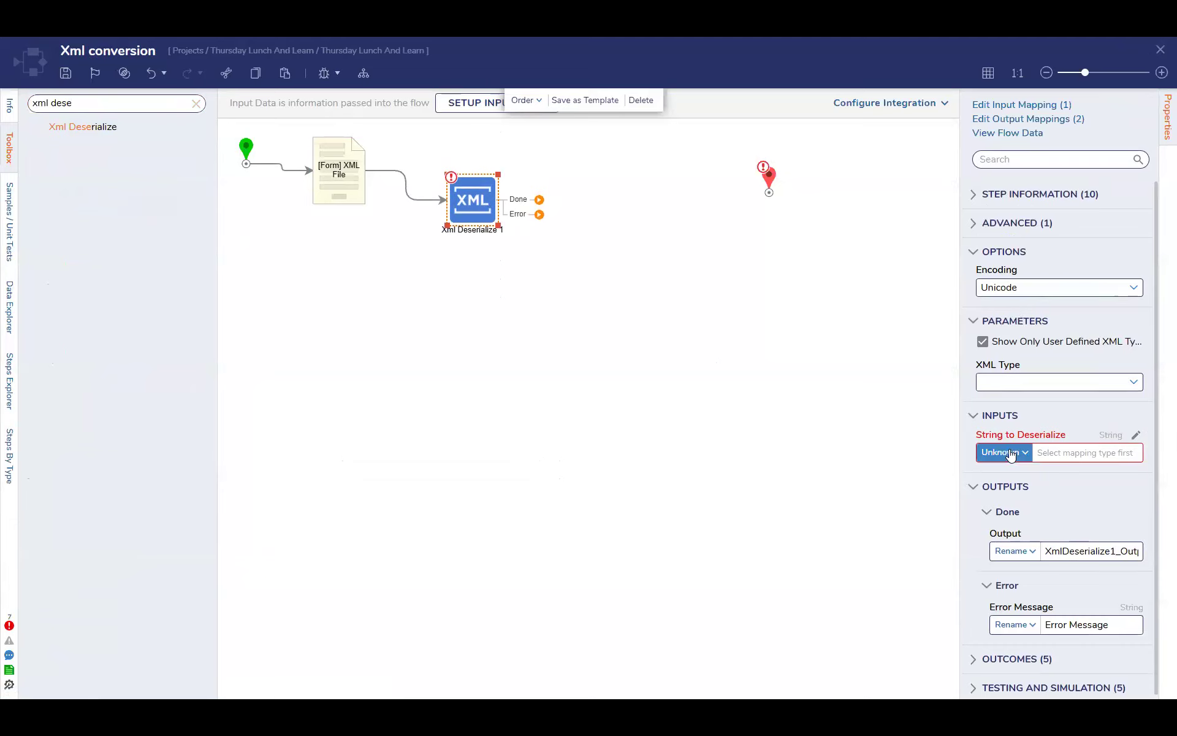
Check the XML File form's output and browse the XML Type choices of the Xml Deserialize step
{"action": "left_click", "coordinate": [323, 173]}
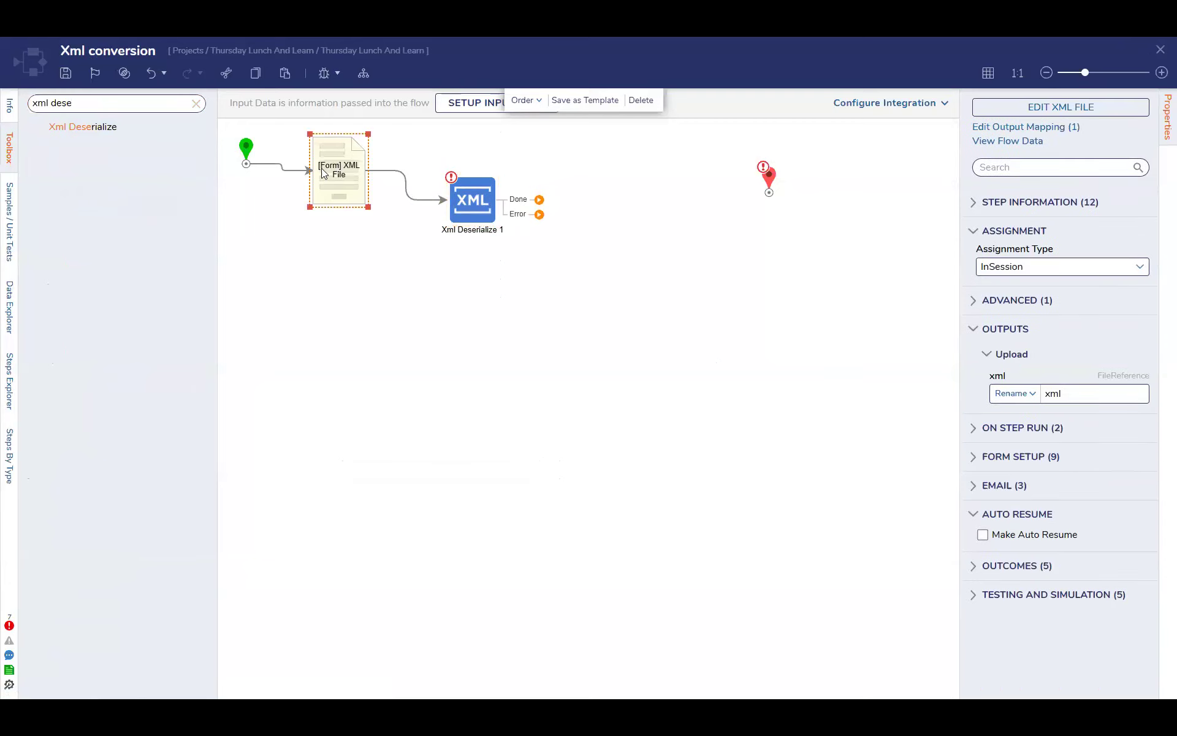
{"action": "left_click", "coordinate": [469, 197]}
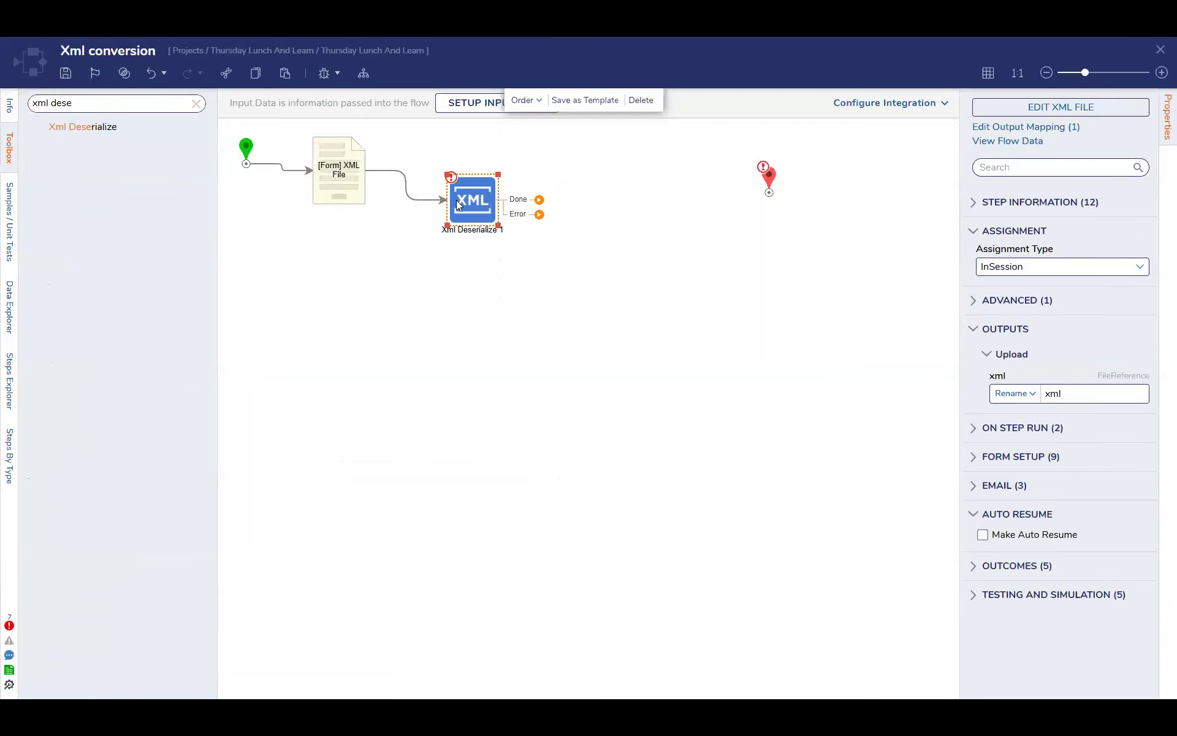
{"action": "left_click", "coordinate": [1134, 393]}
{"action": "scroll", "coordinate": [1074, 481], "scroll_direction": "down", "scroll_amount": 6}
{"action": "scroll", "coordinate": [1075, 480], "scroll_direction": "up", "scroll_amount": 3}
{"action": "scroll", "coordinate": [1073, 478], "scroll_direction": "up", "scroll_amount": 5}
{"action": "left_click", "coordinate": [1067, 354]}
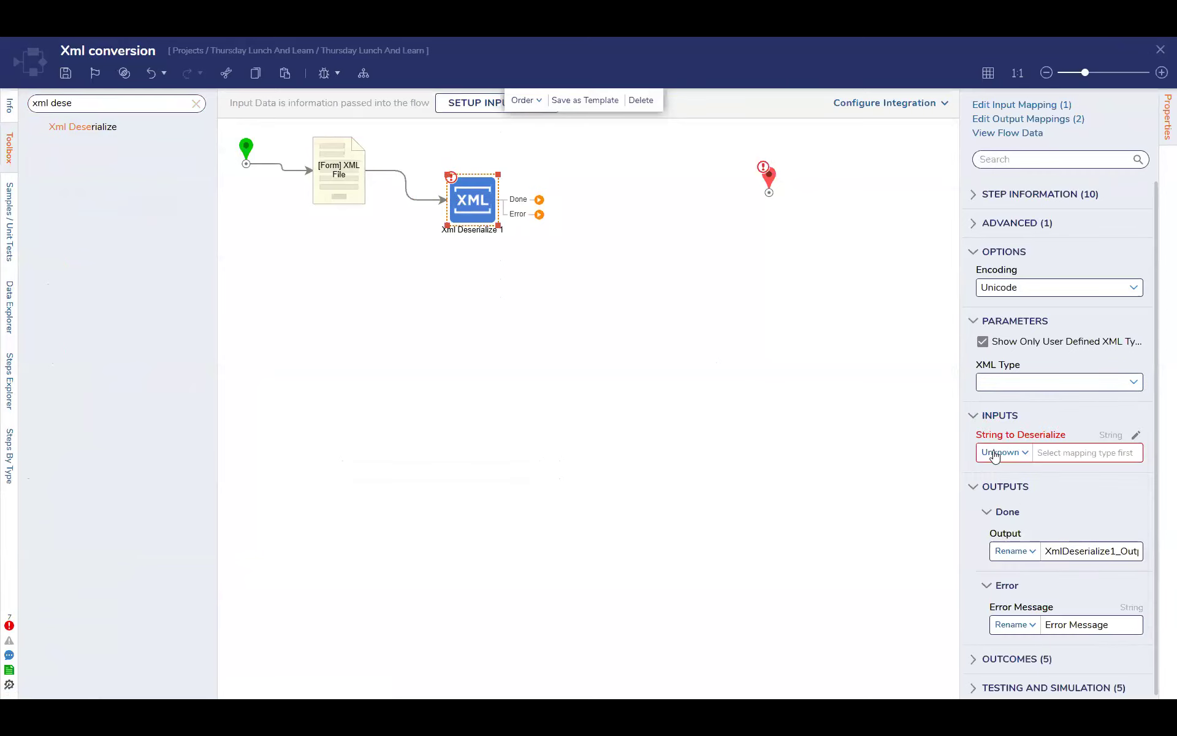
Try the Add Outcome for Exception option on the Xml Deserialize step and turn it off again
{"action": "scroll", "coordinate": [1035, 541], "scroll_direction": "down", "scroll_amount": 1}
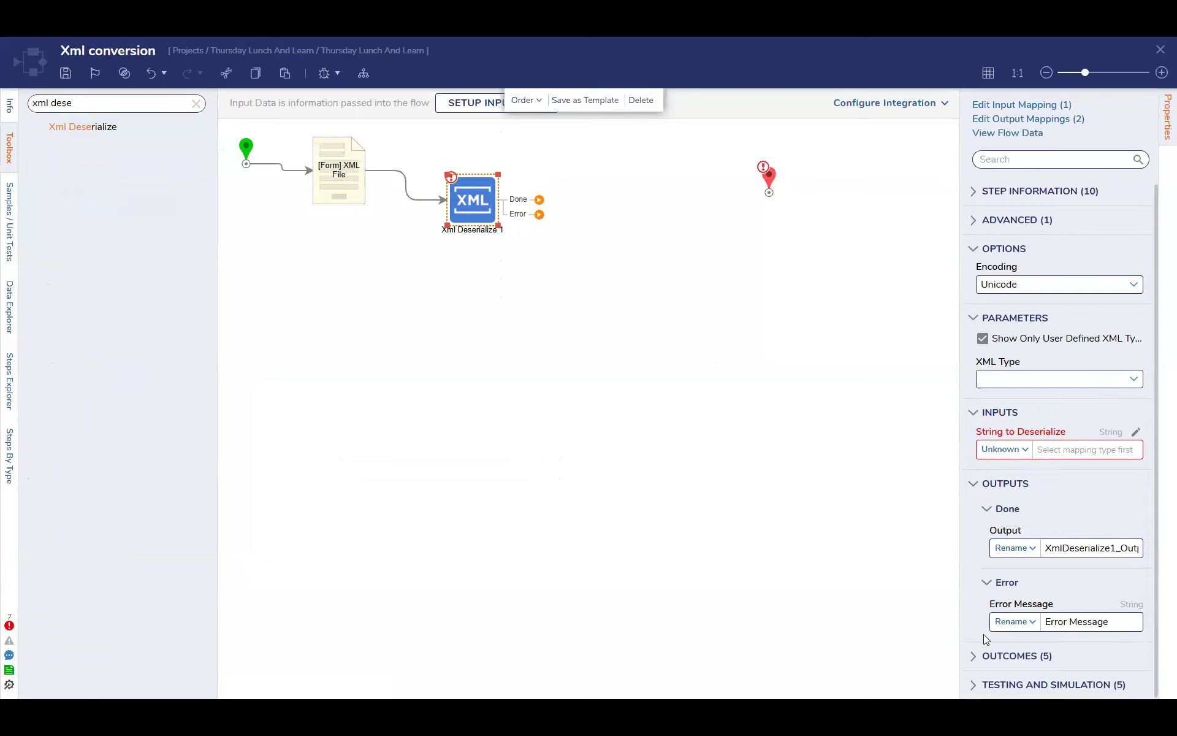
{"action": "left_click", "coordinate": [973, 656]}
{"action": "scroll", "coordinate": [997, 613], "scroll_direction": "down", "scroll_amount": 3}
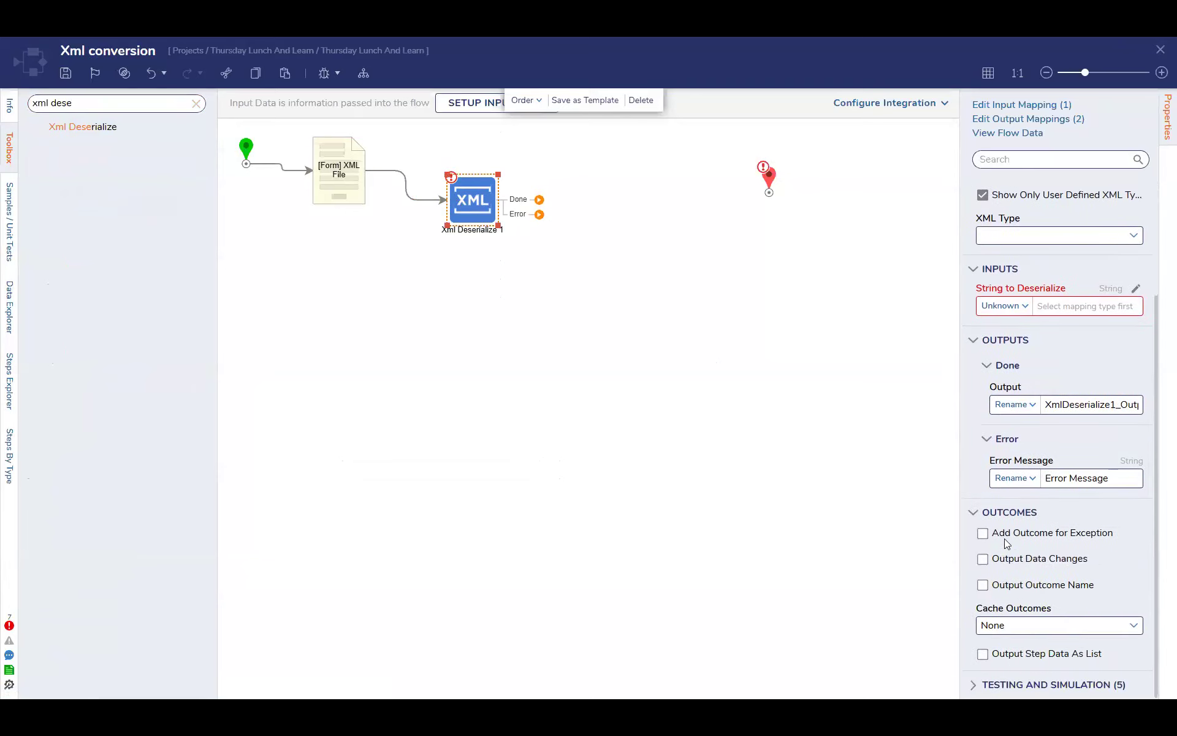
{"action": "left_click", "coordinate": [1040, 538]}
{"action": "scroll", "coordinate": [1035, 503], "scroll_direction": "down", "scroll_amount": 4}
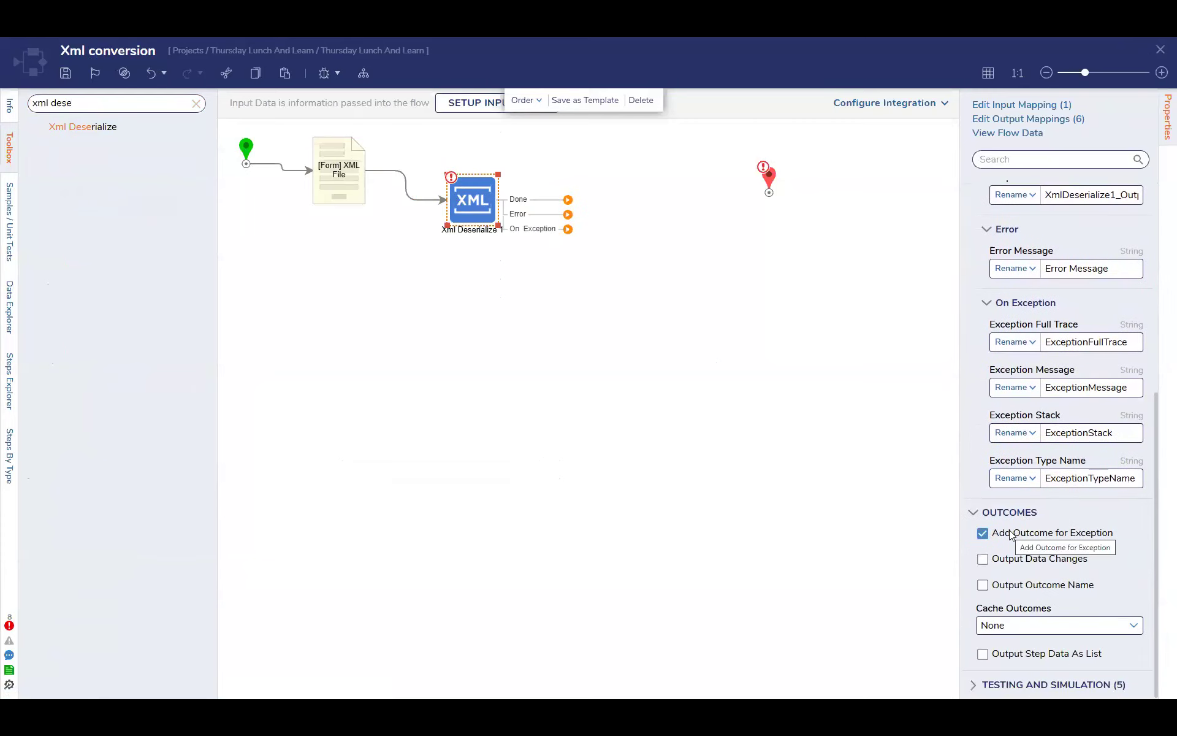
{"action": "left_click", "coordinate": [1010, 535]}
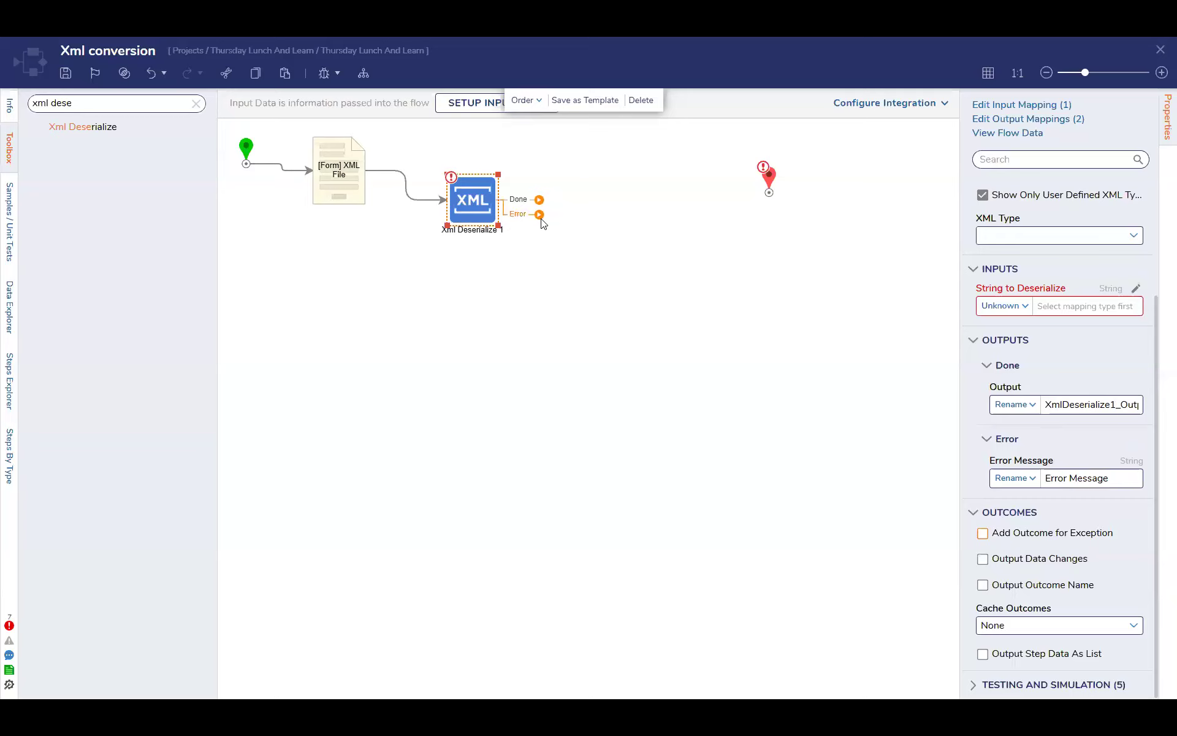
Move the flow's End step closer to Xml Deserialize and connect the Done outcome to it
{"action": "left_click_drag", "start_coordinate": [772, 197], "coordinate": [638, 209]}
{"action": "left_click_drag", "start_coordinate": [539, 199], "coordinate": [632, 216]}
{"action": "left_click_drag", "start_coordinate": [538, 214], "coordinate": [542, 247]}
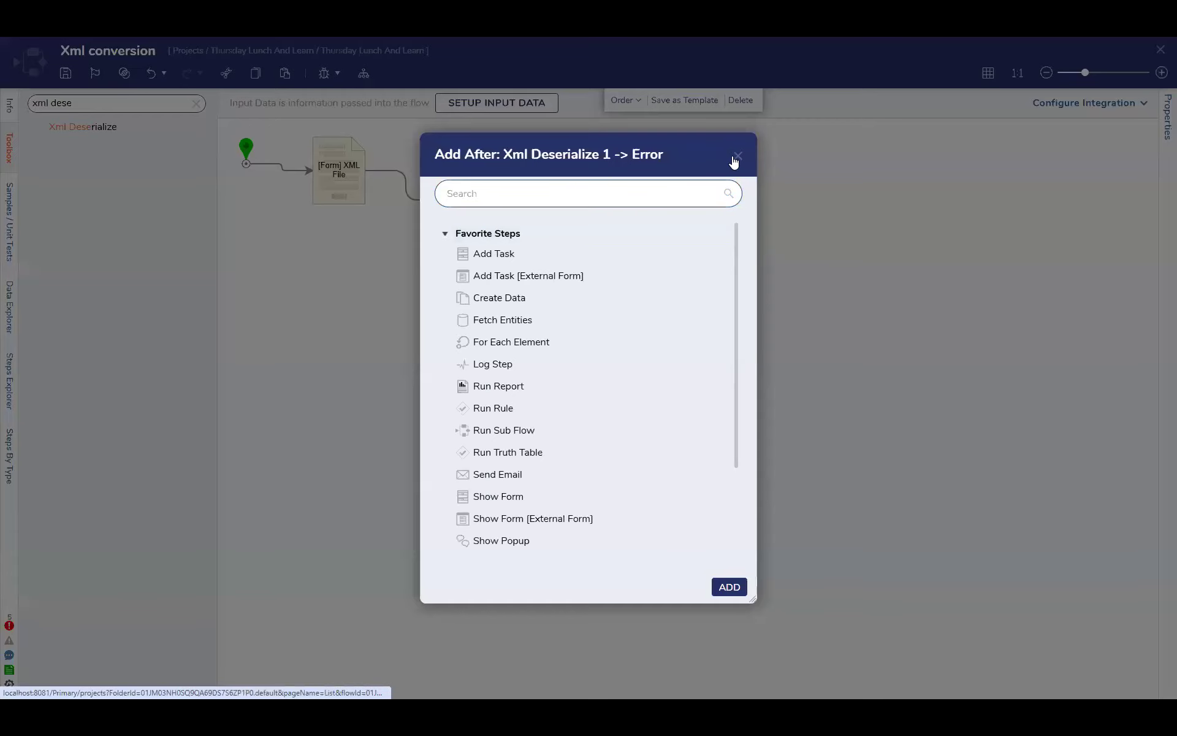
{"action": "left_click", "coordinate": [736, 160]}
{"action": "left_click", "coordinate": [474, 201]}
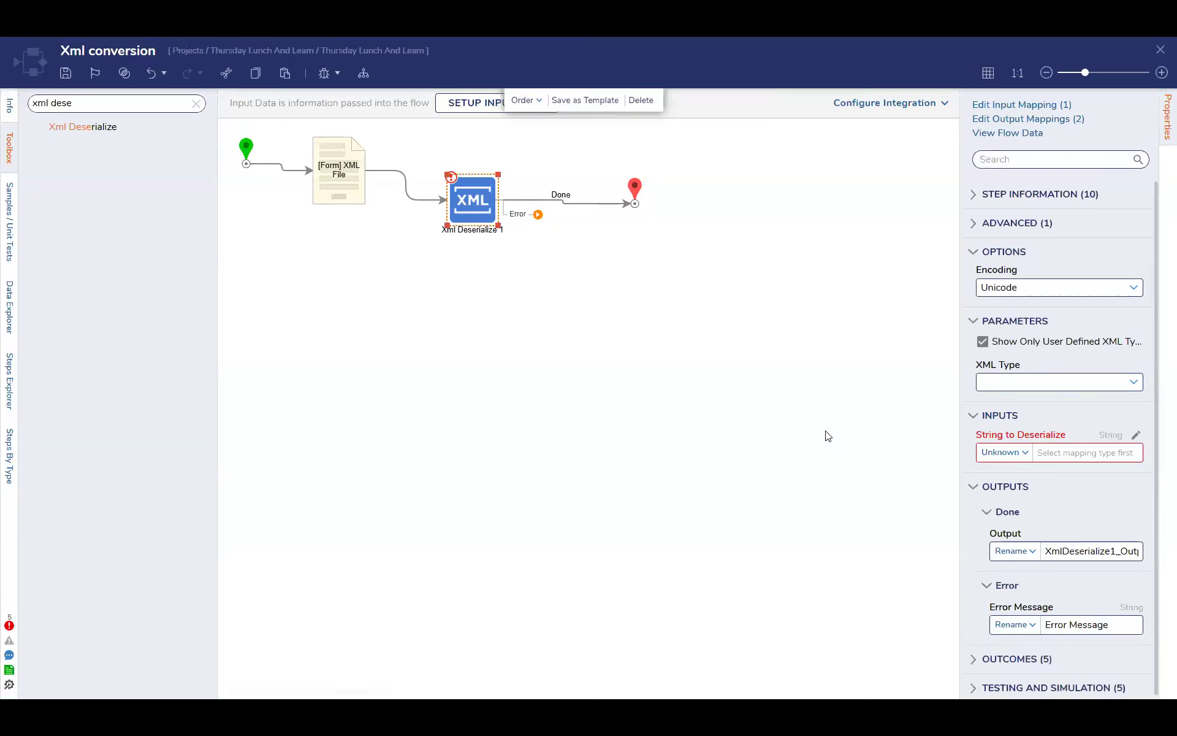
Search the available steps for object steps and add Compare Two Objects below the XML File form
{"action": "left_click", "coordinate": [196, 104]}
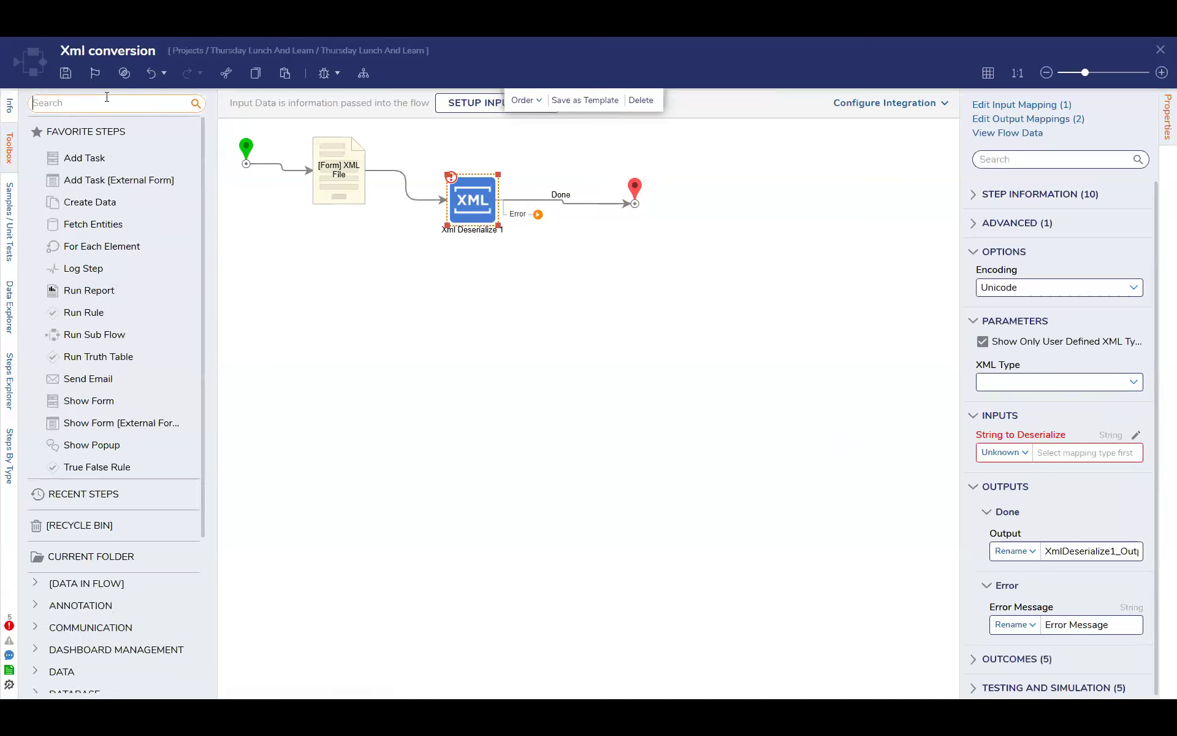
{"action": "type", "text": "onj"}
{"action": "left_click_drag", "start_coordinate": [98, 149], "coordinate": [415, 289]}
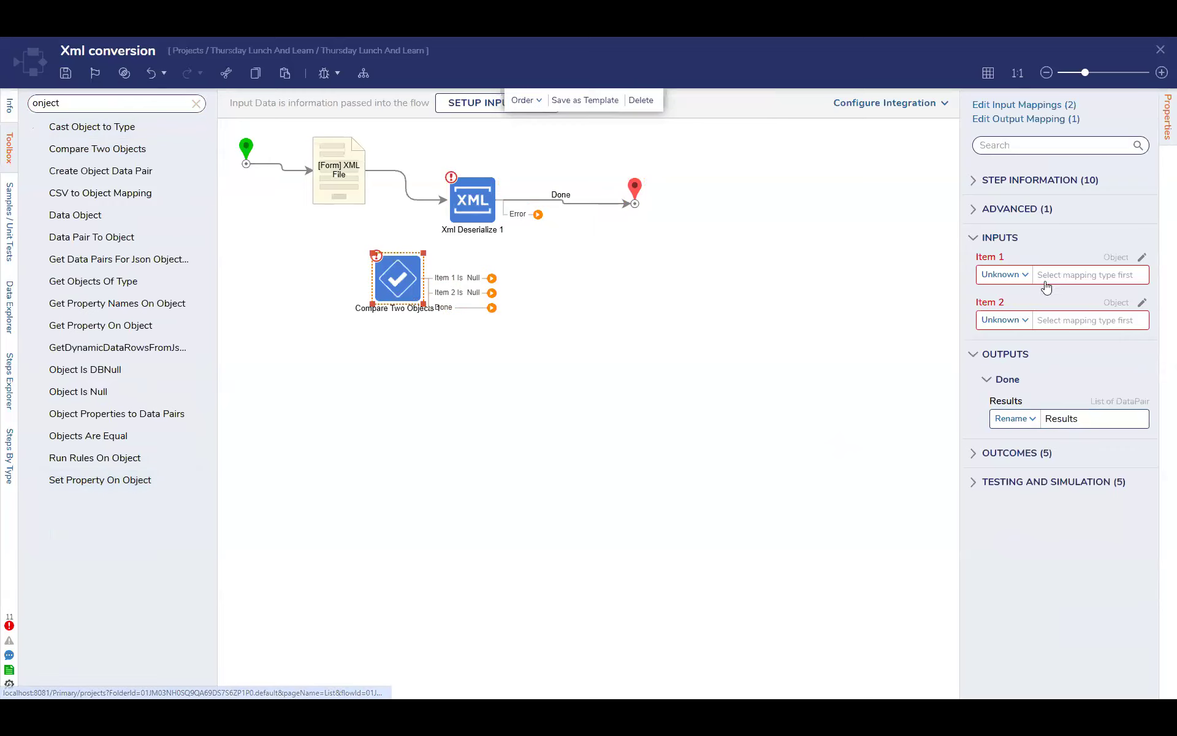
Try the Constant mapping for Item 1 and Item 2 of the Compare Two Objects step
{"action": "left_click", "coordinate": [1008, 275]}
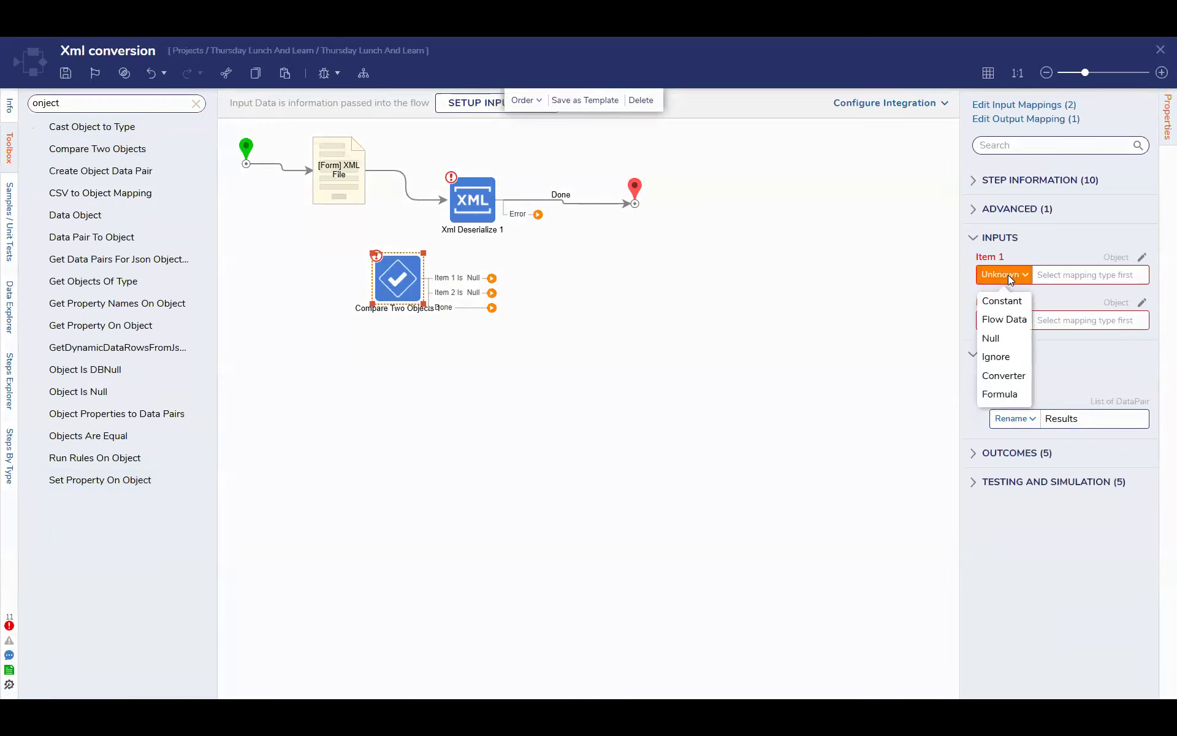
{"action": "left_click", "coordinate": [1025, 282]}
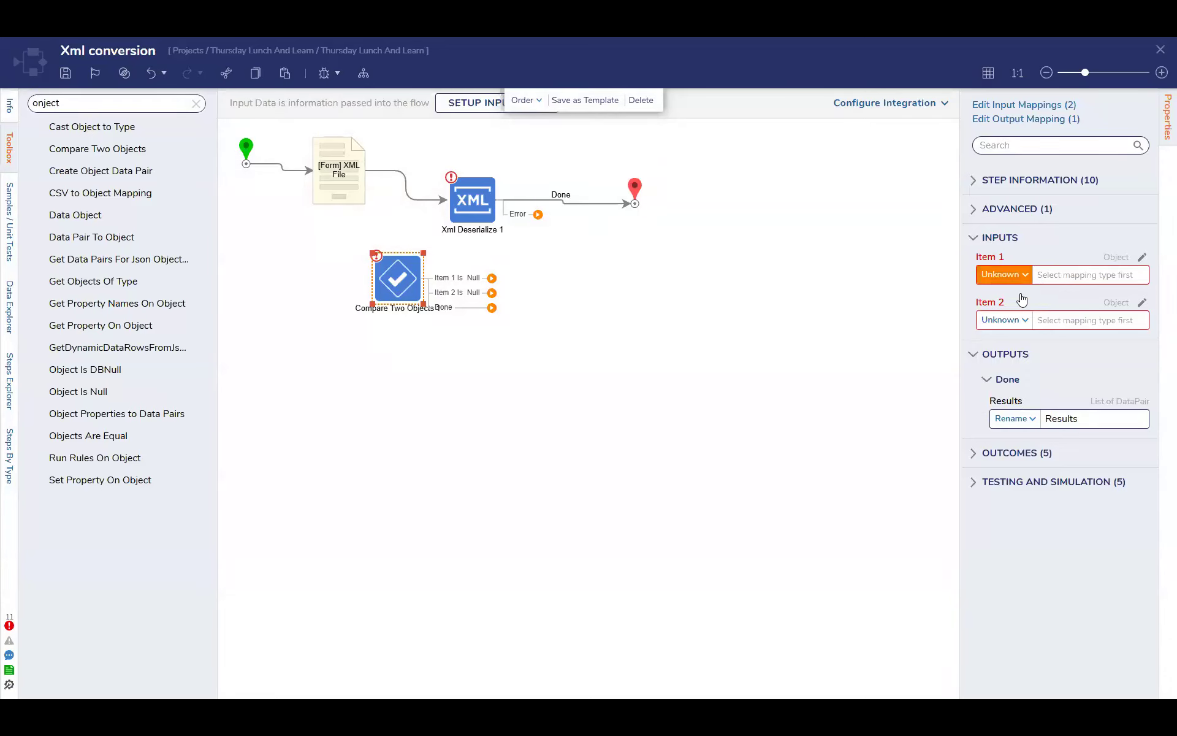
{"action": "left_click", "coordinate": [1017, 307]}
{"action": "left_click", "coordinate": [1005, 320]}
{"action": "mouse_move", "coordinate": [1123, 303]}
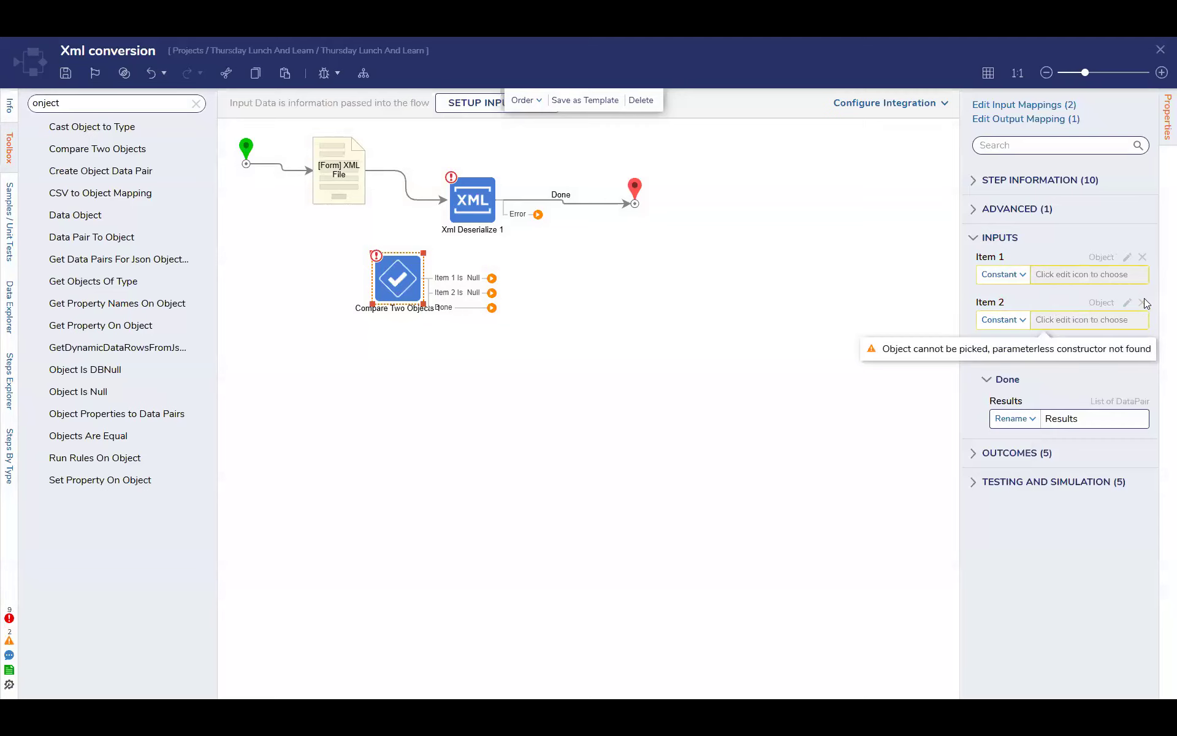
Set Item 1 and Item 2 of Compare Two Objects to Flow Data mapping and check which data can be picked
{"action": "left_click", "coordinate": [386, 284]}
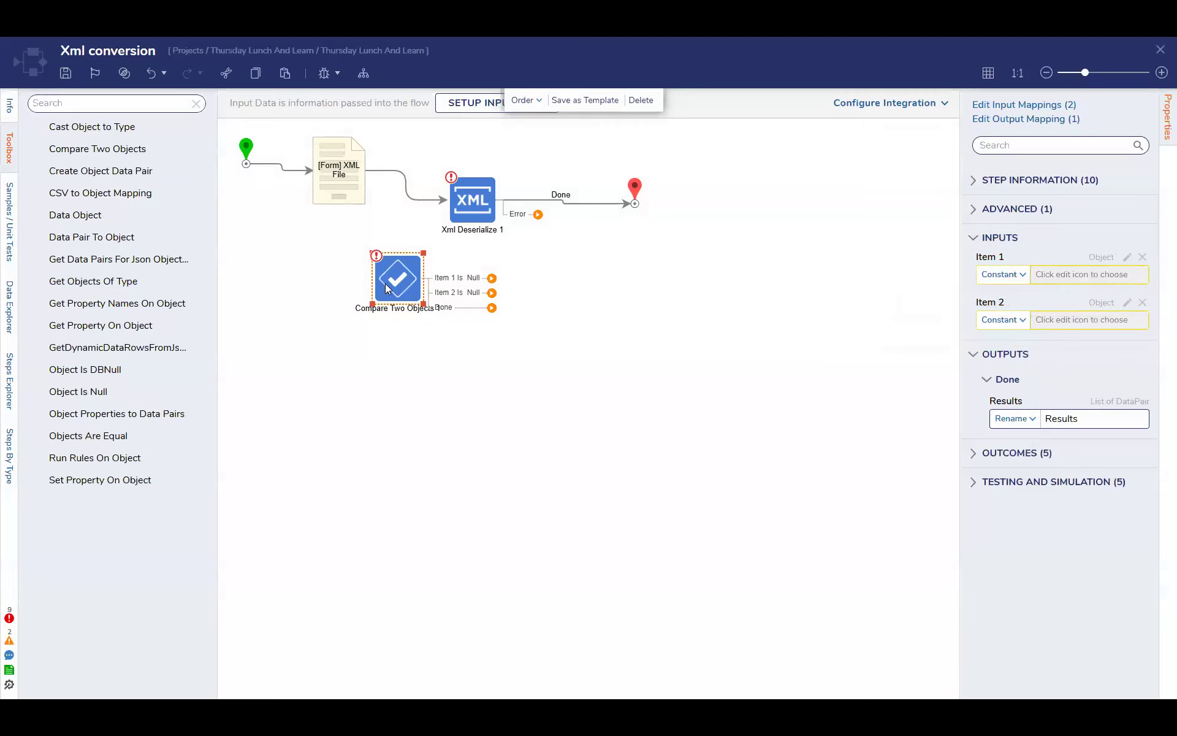
{"action": "left_click", "coordinate": [1003, 274]}
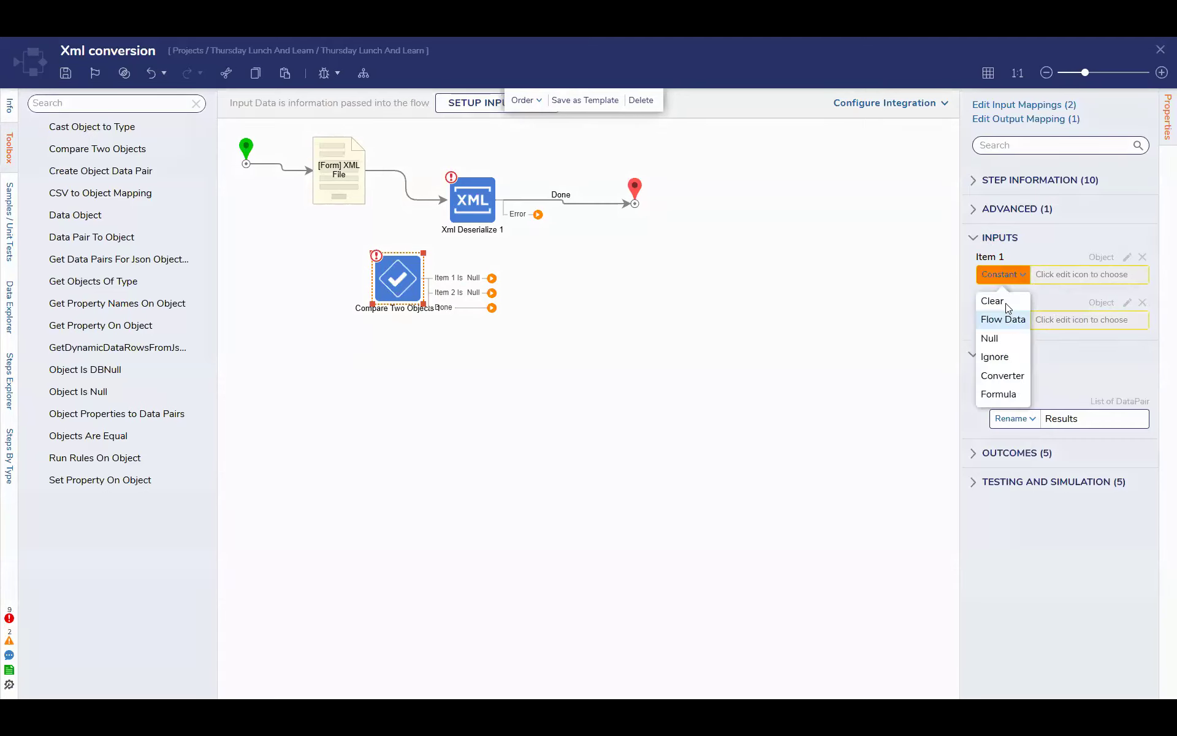
{"action": "left_click", "coordinate": [1006, 316]}
{"action": "left_click", "coordinate": [876, 116]}
{"action": "left_click", "coordinate": [1022, 322]}
{"action": "left_click", "coordinate": [1020, 365]}
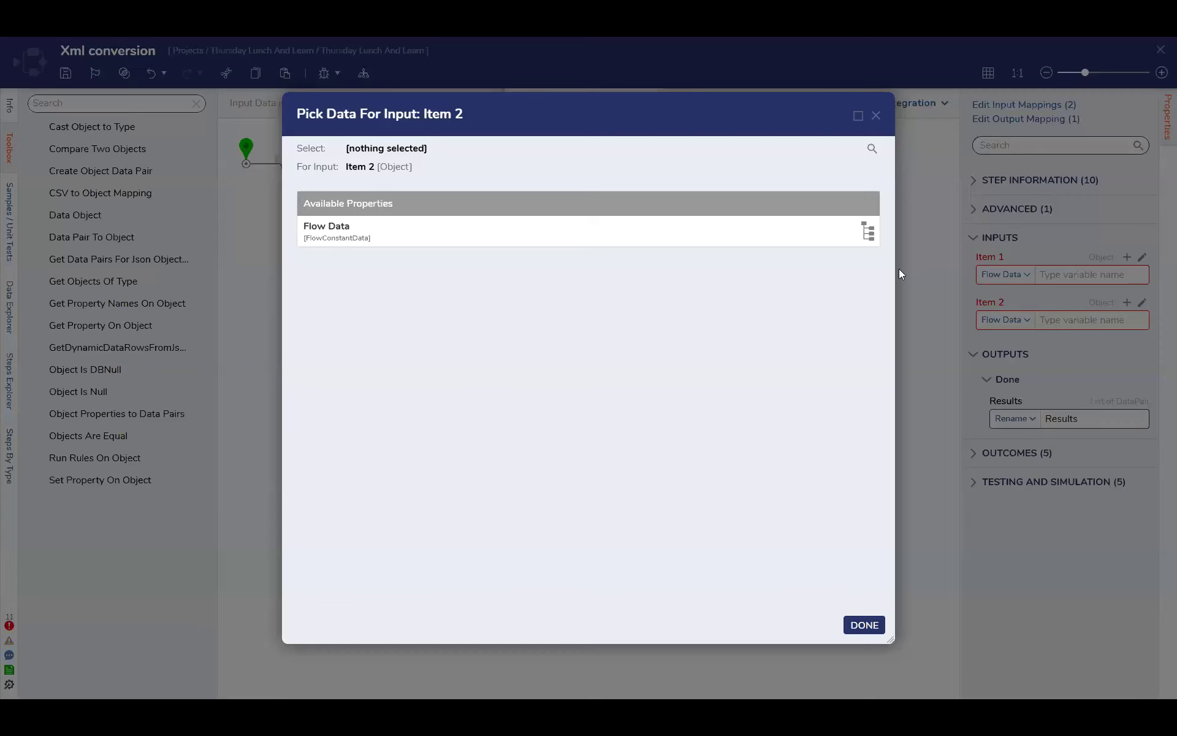
{"action": "left_click", "coordinate": [876, 115]}
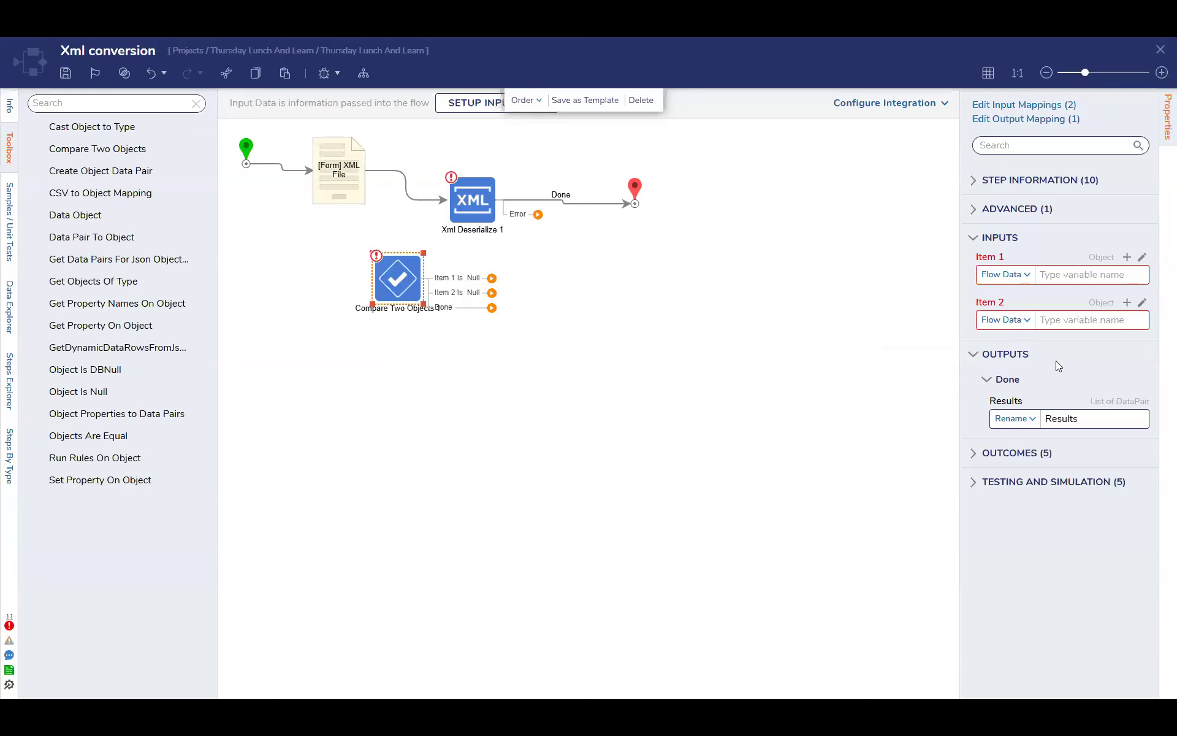
{"action": "left_click", "coordinate": [1142, 258]}
{"action": "left_click", "coordinate": [875, 117]}
Move the Xml Deserialize step up and further from the XML File form, and check its XML Type choices
{"action": "left_click_drag", "start_coordinate": [485, 202], "coordinate": [522, 180]}
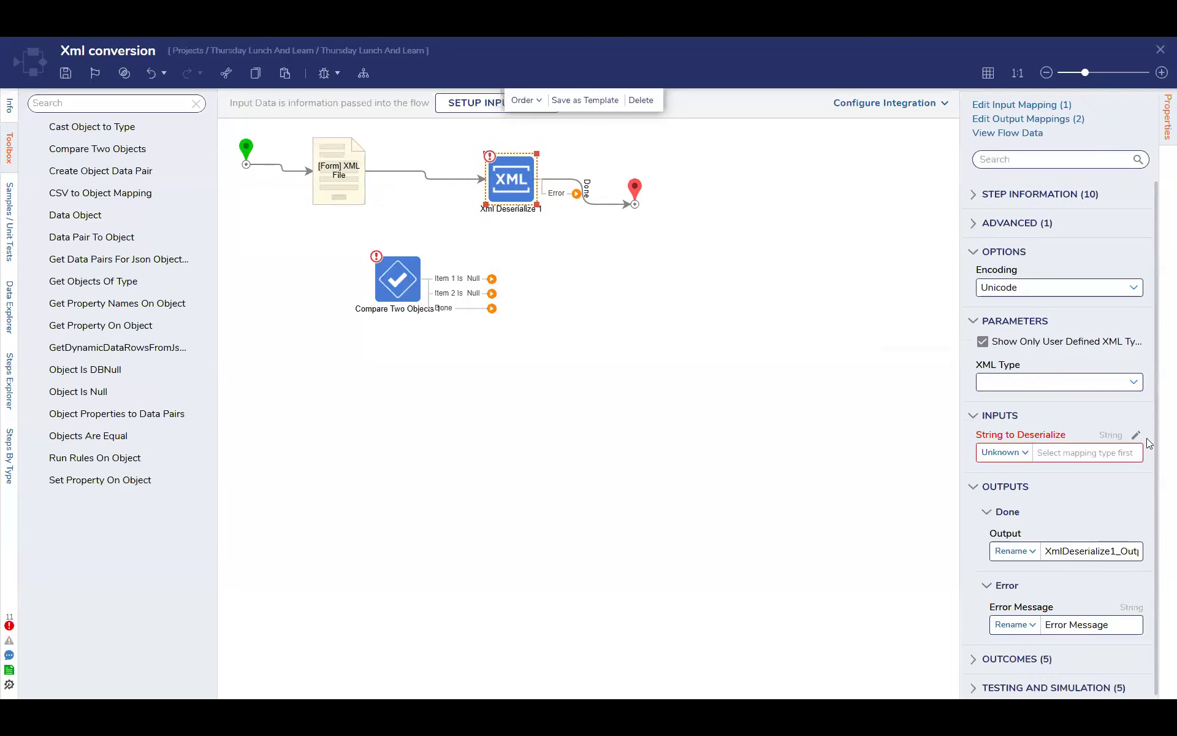
{"action": "left_click", "coordinate": [1135, 383]}
{"action": "left_click", "coordinate": [1080, 365]}
{"action": "left_click", "coordinate": [397, 284]}
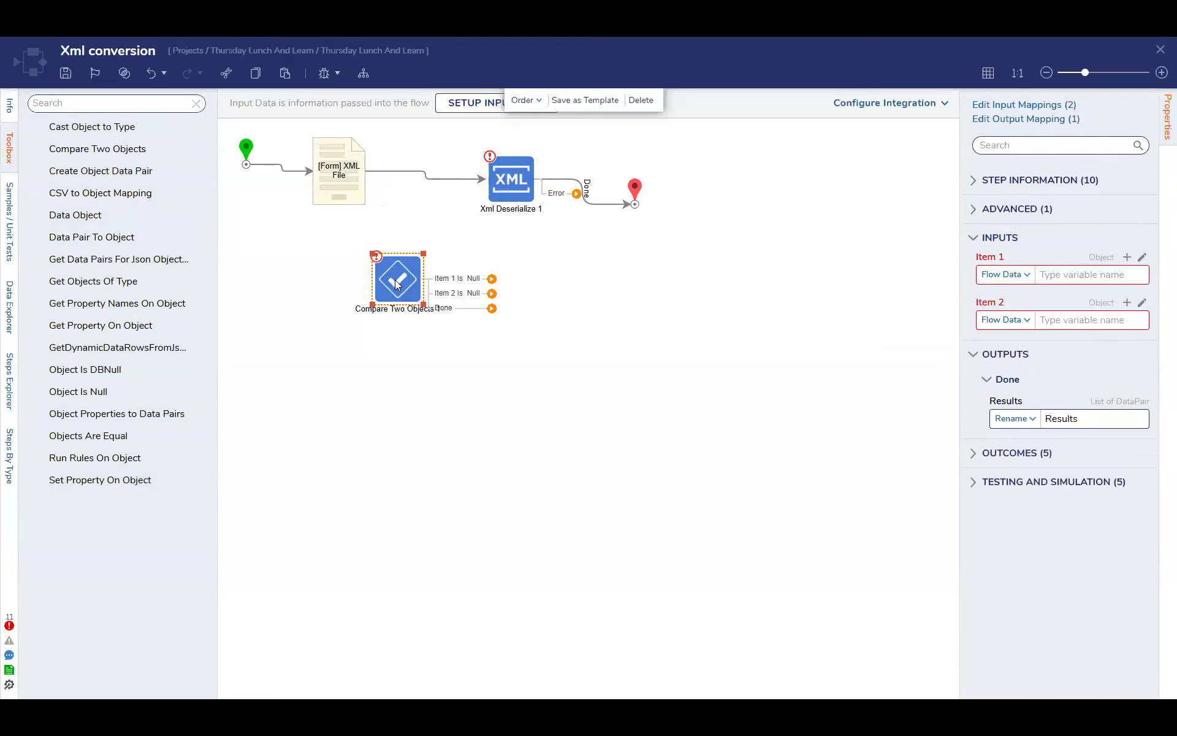
Add a Cast Object to Type step above Compare Two Objects and browse its Type to Try choices
{"action": "left_click_drag", "start_coordinate": [92, 127], "coordinate": [433, 234]}
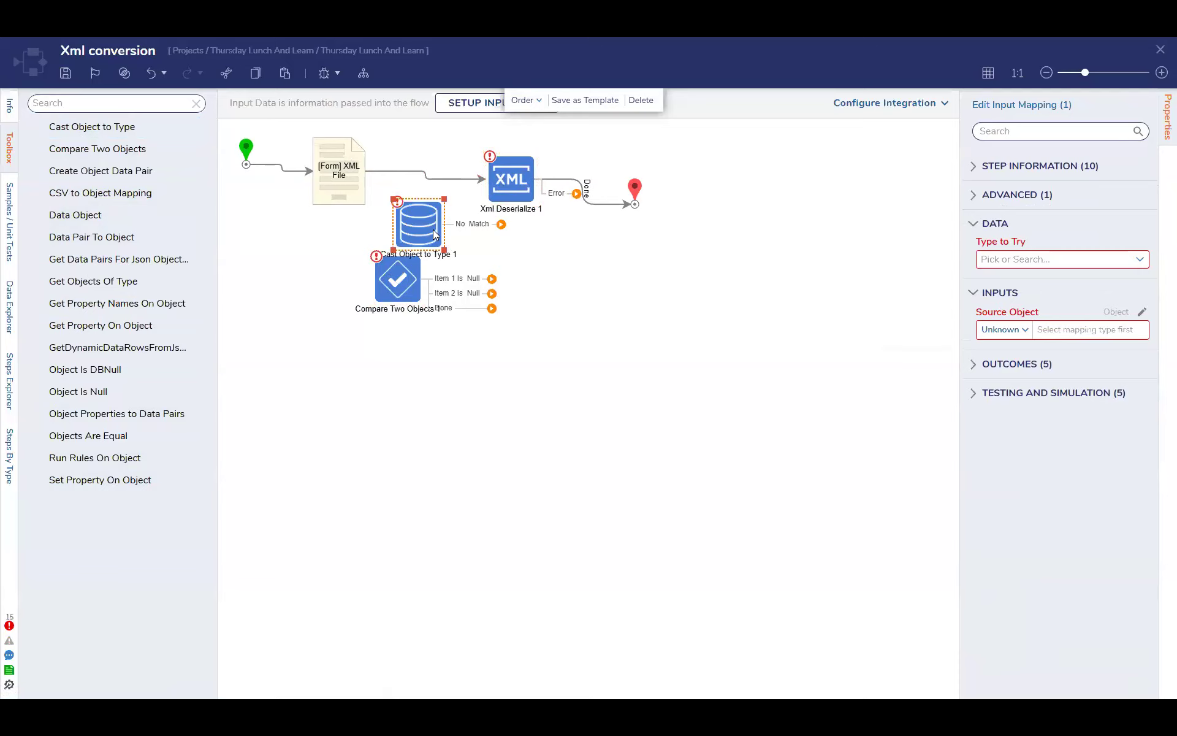
{"action": "left_click", "coordinate": [1140, 259]}
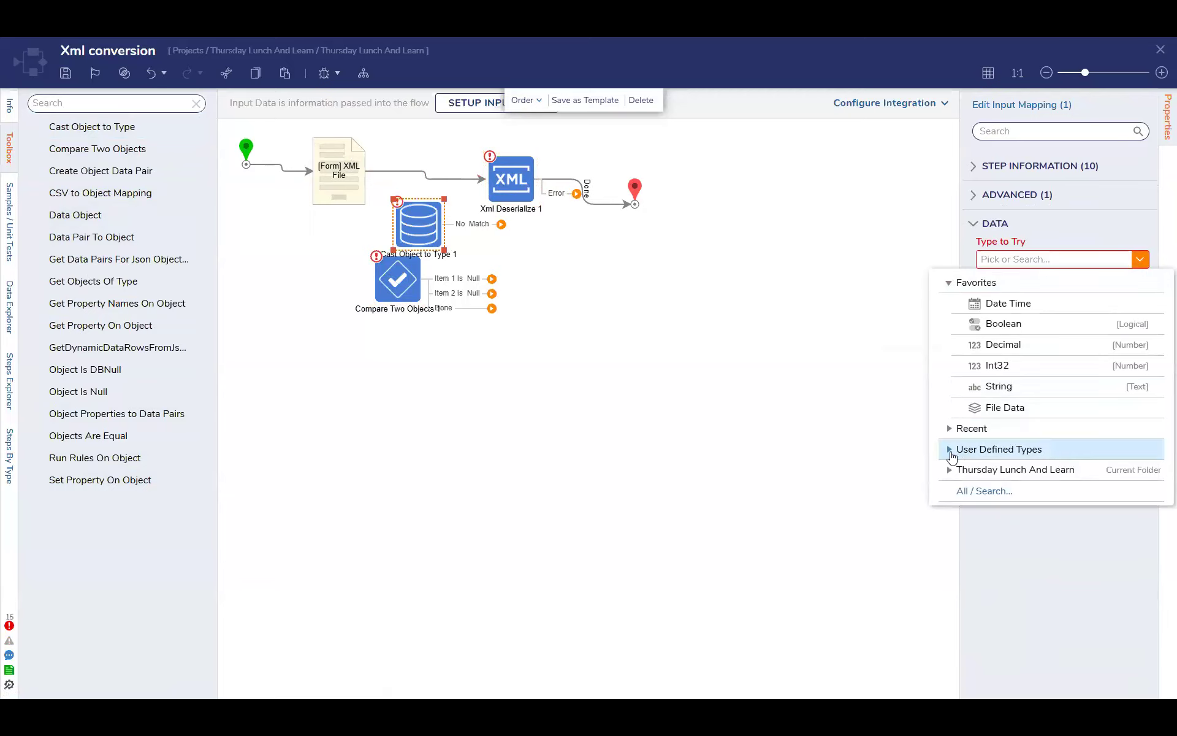
{"action": "left_click", "coordinate": [1143, 229]}
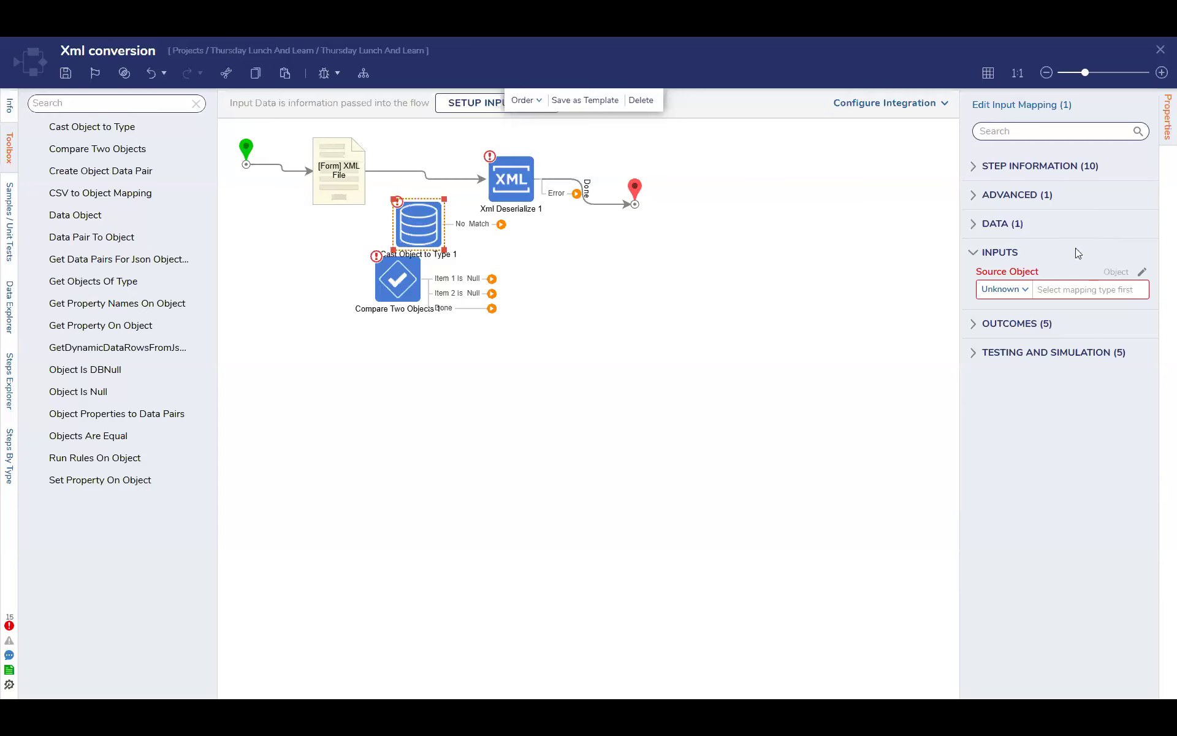
{"action": "left_click", "coordinate": [995, 226]}
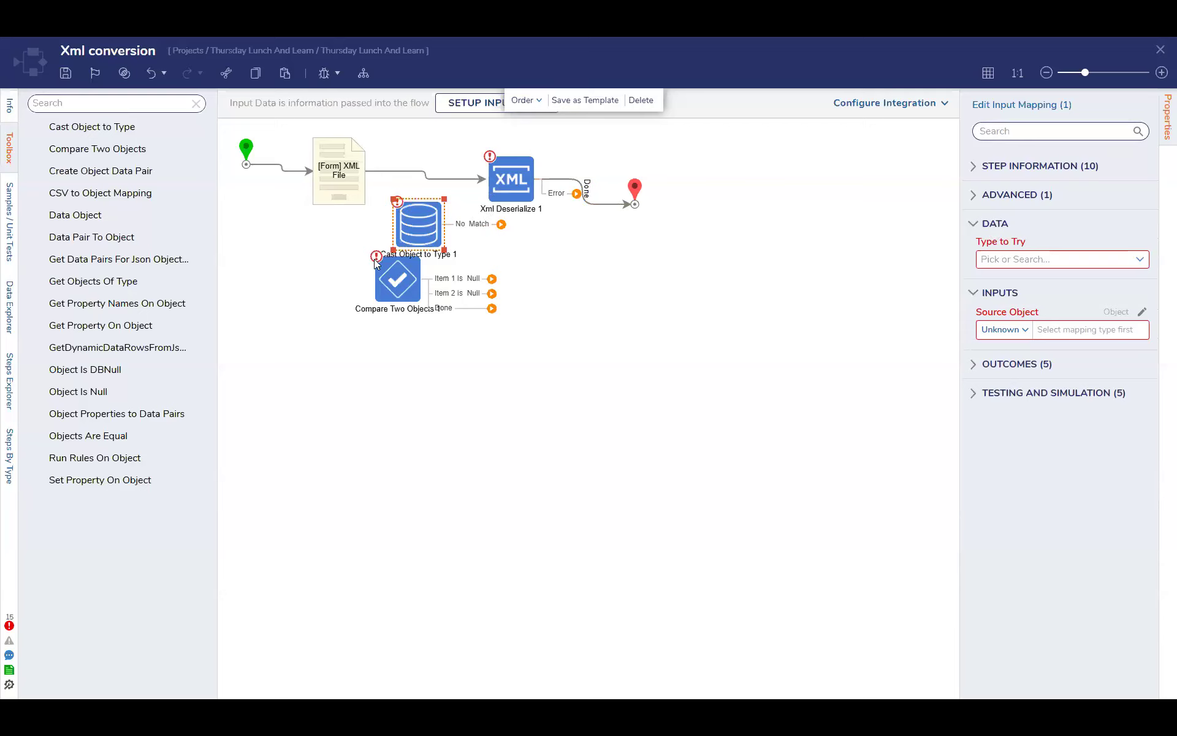
{"action": "left_click", "coordinate": [396, 261]}
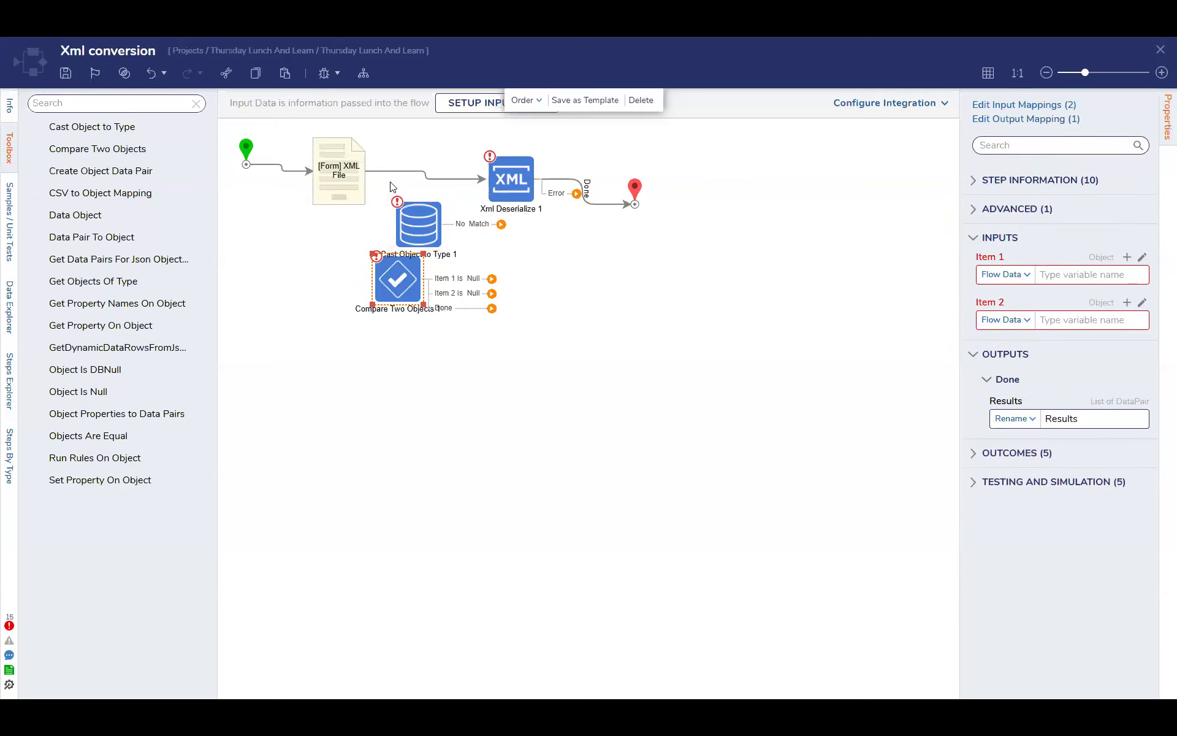
Save the flow without notes and reset the step search to the full step list
{"action": "left_click", "coordinate": [68, 73]}
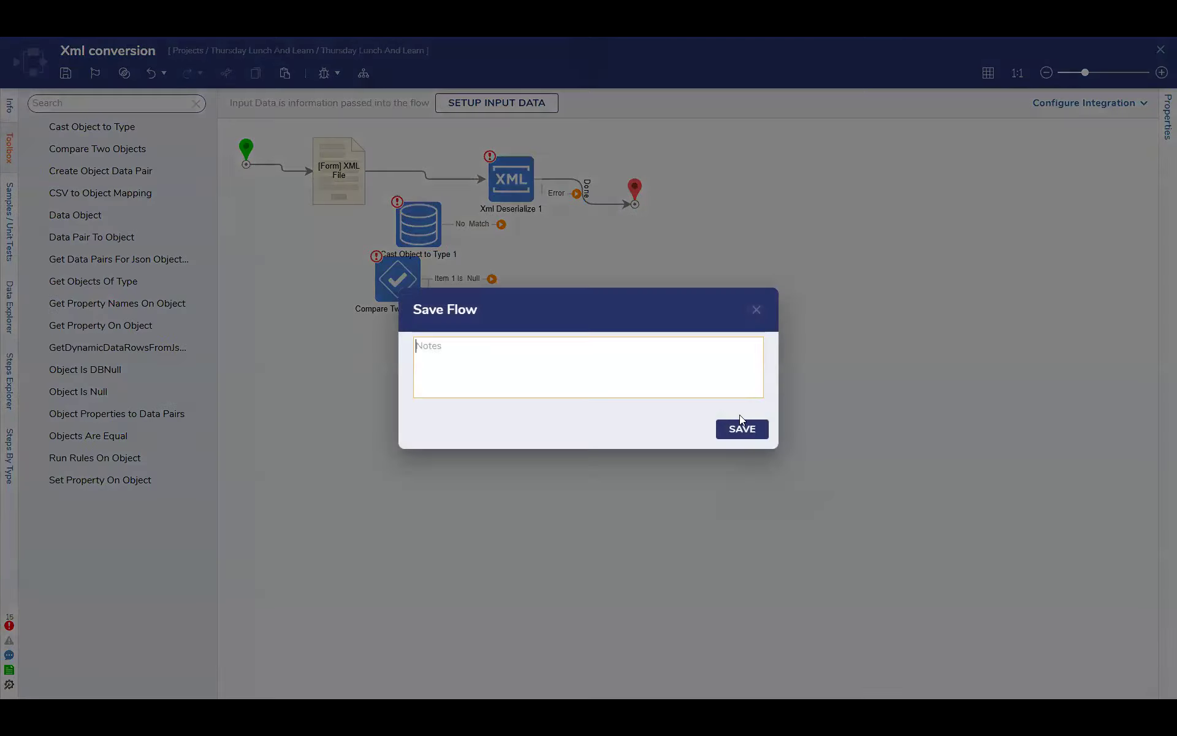
{"action": "left_click", "coordinate": [741, 430]}
{"action": "left_click", "coordinate": [387, 283]}
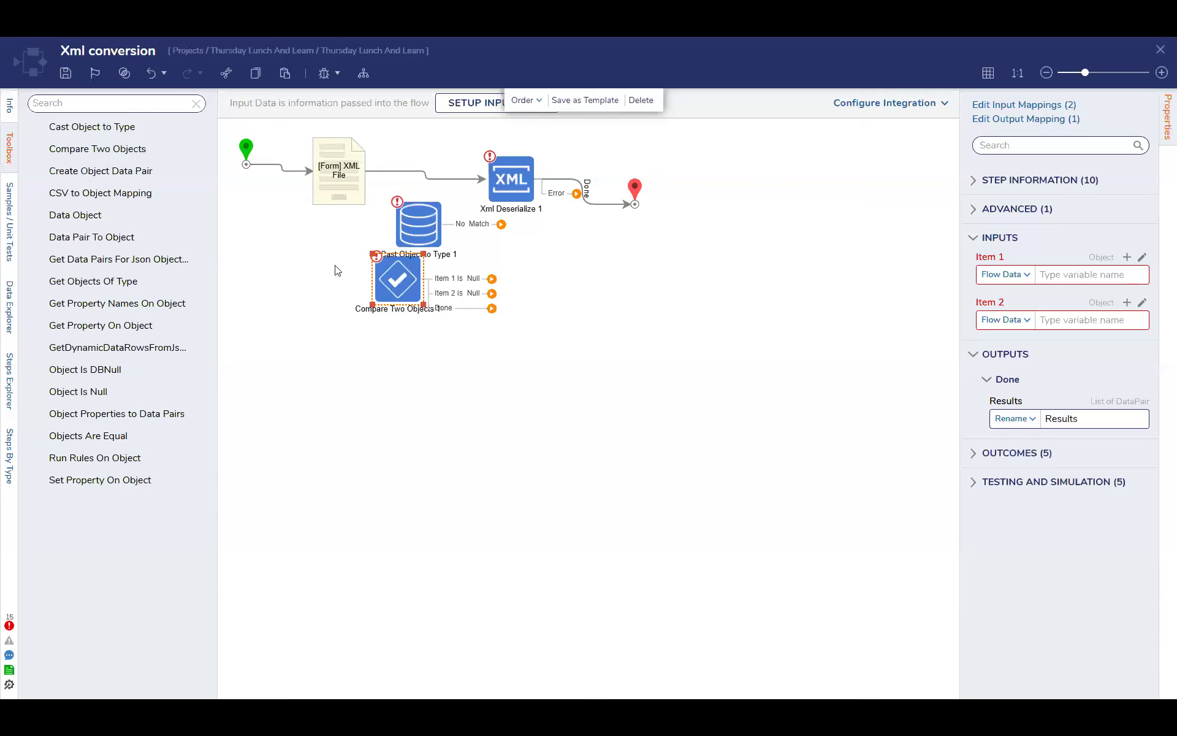
{"action": "left_click", "coordinate": [197, 103]}
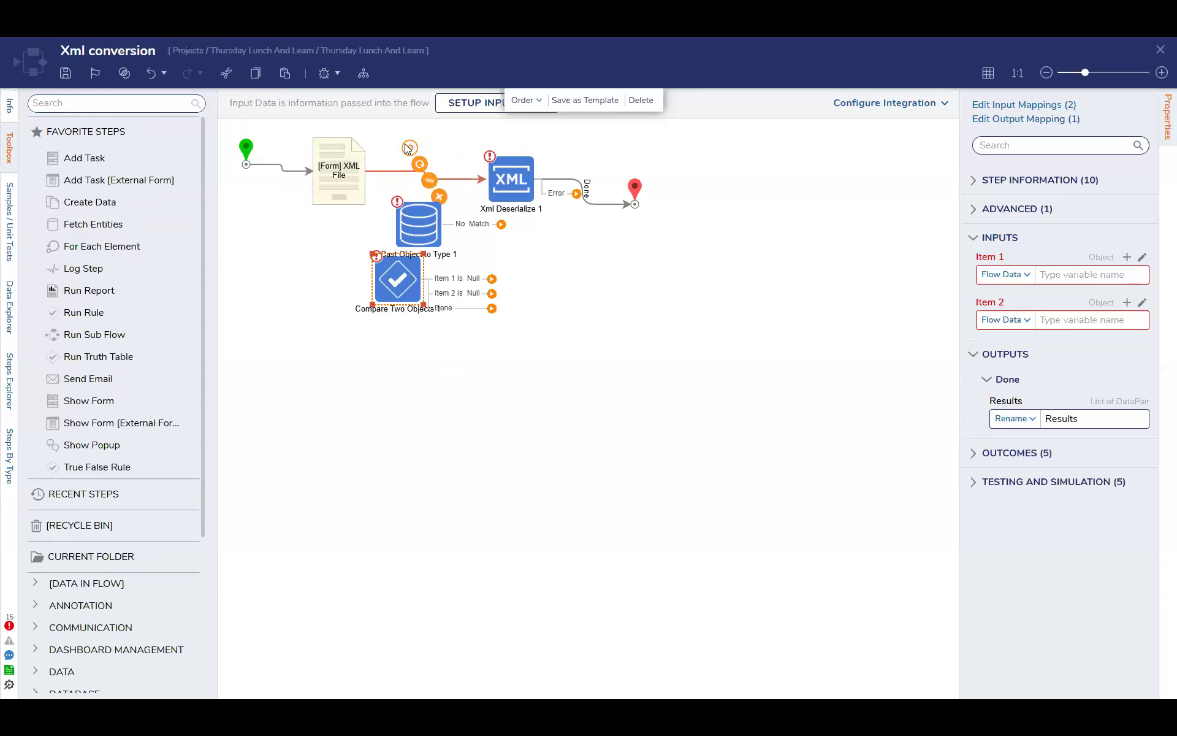
{"action": "left_click", "coordinate": [422, 235]}
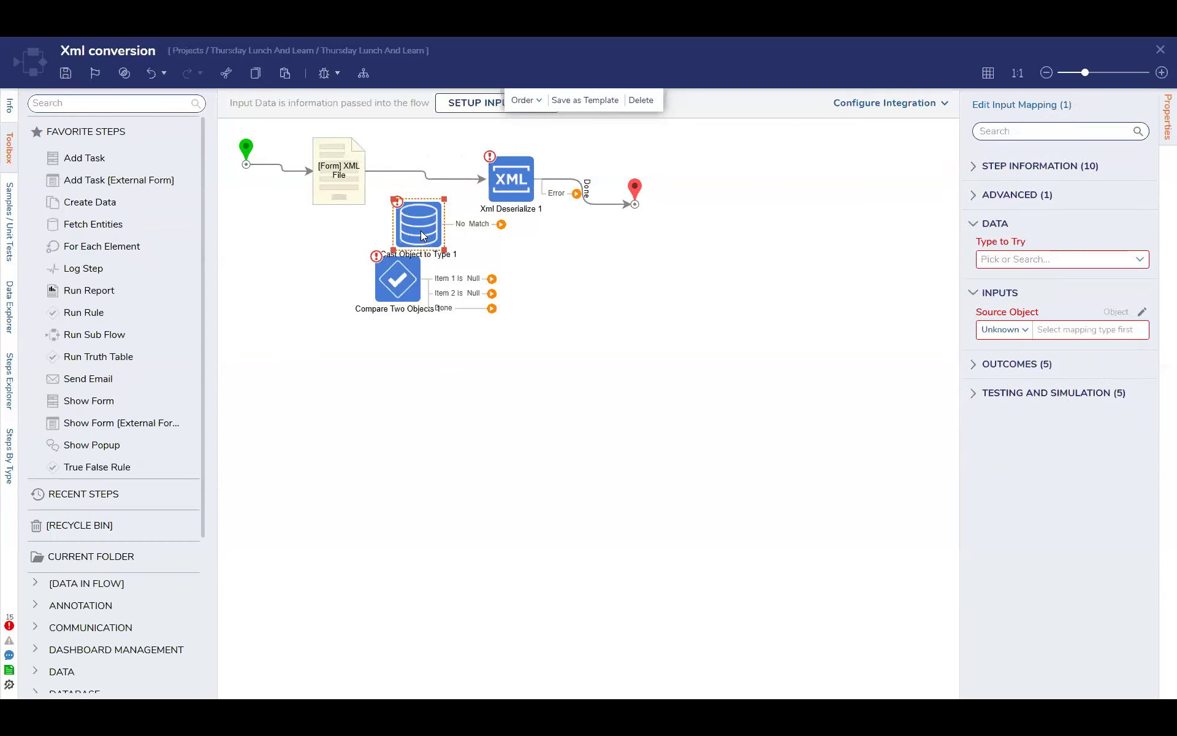
{"action": "left_click", "coordinate": [404, 284]}
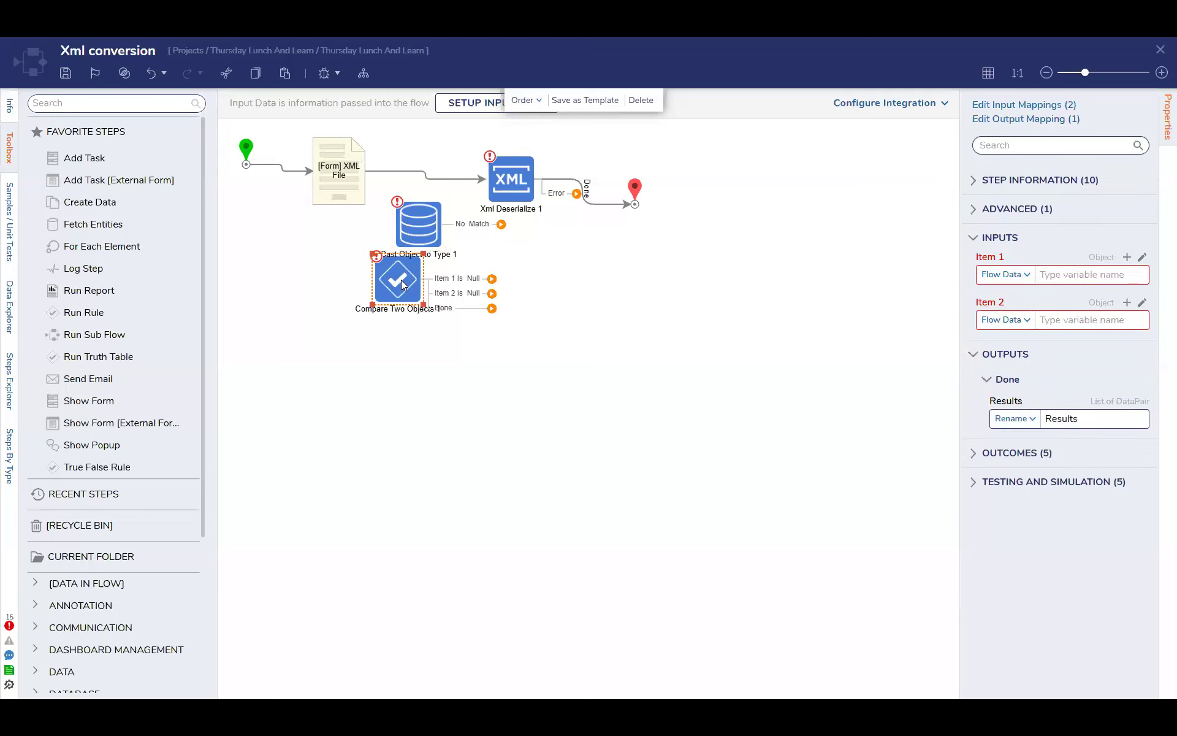
Align the Xml Deserialize and End steps in a straight row with the XML File form
{"action": "mouse_move", "coordinate": [426, 179]}
{"action": "left_click", "coordinate": [515, 166]}
{"action": "left_click_drag", "start_coordinate": [515, 165], "coordinate": [525, 158]}
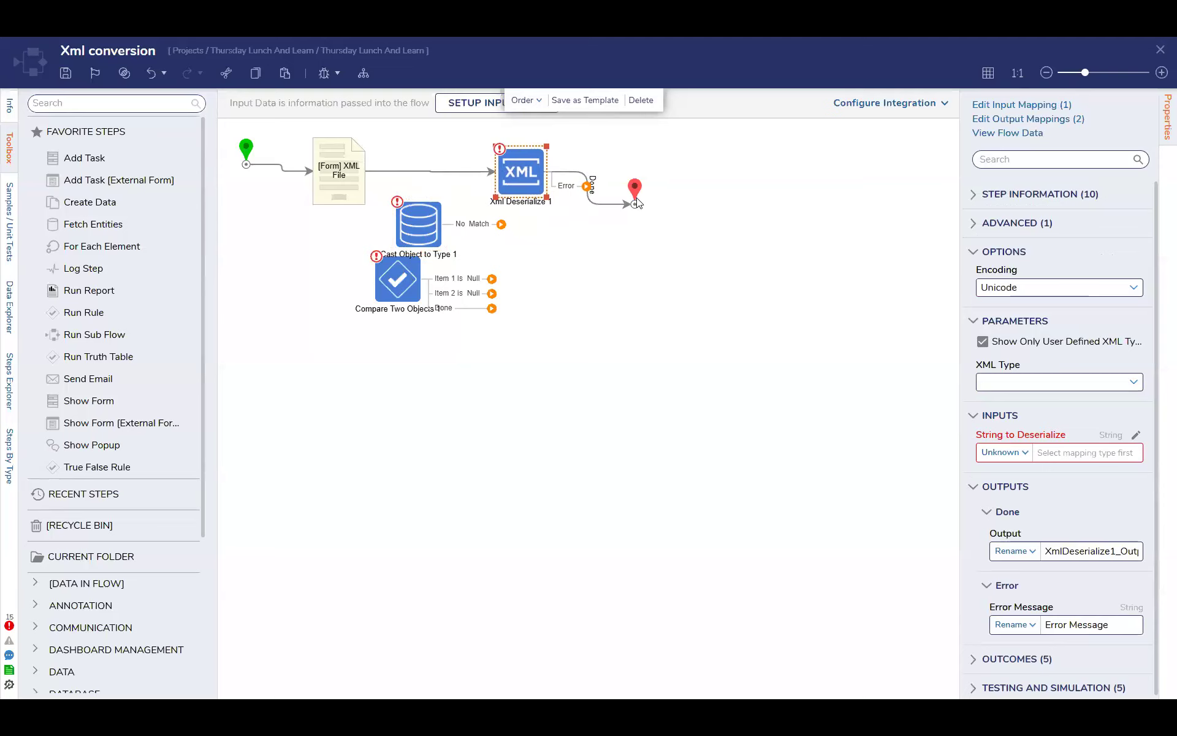
{"action": "left_click_drag", "start_coordinate": [649, 194], "coordinate": [673, 171]}
{"action": "left_click", "coordinate": [659, 240]}
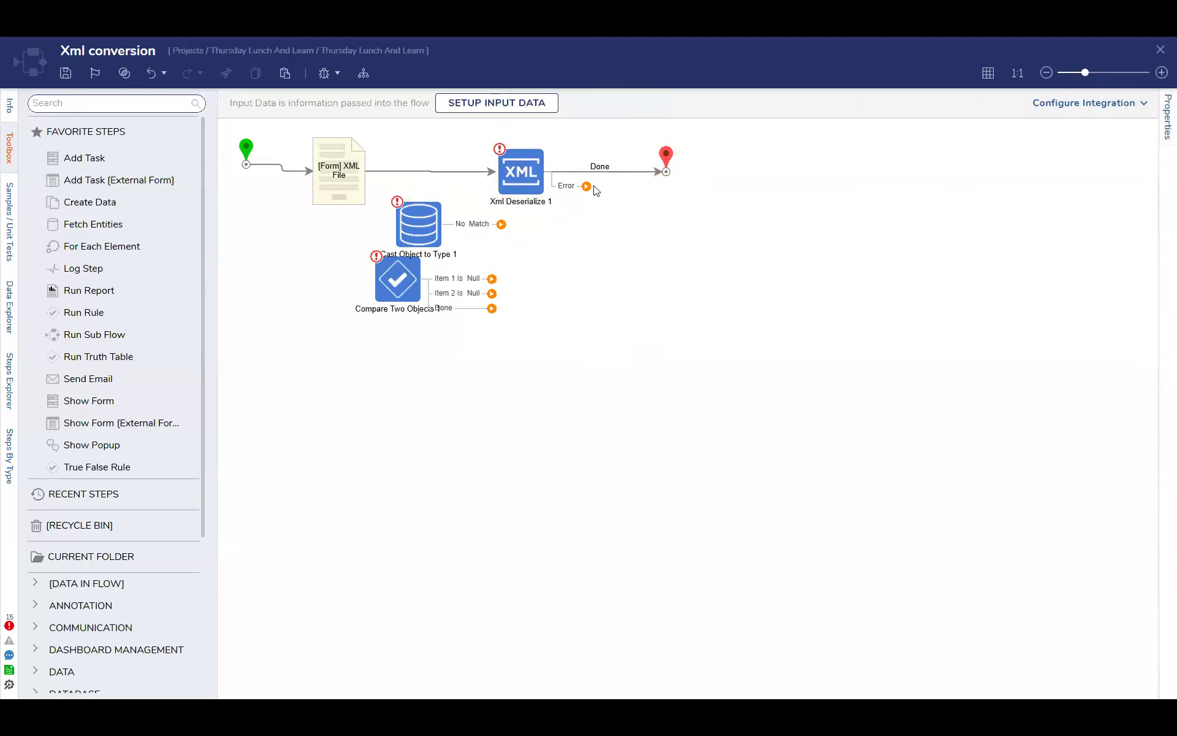
Review the settings of the Xml Deserialize, Cast Object to Type and Compare Two Objects steps
{"action": "left_click", "coordinate": [521, 172]}
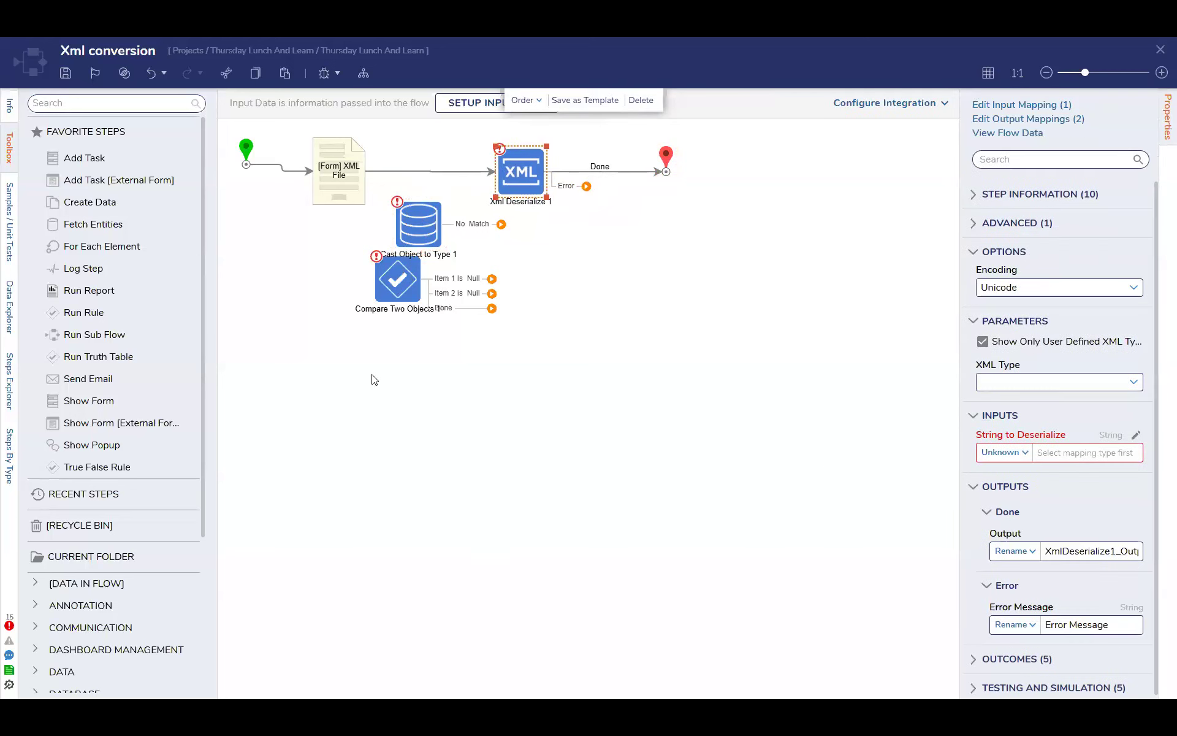
{"action": "left_click", "coordinate": [446, 311]}
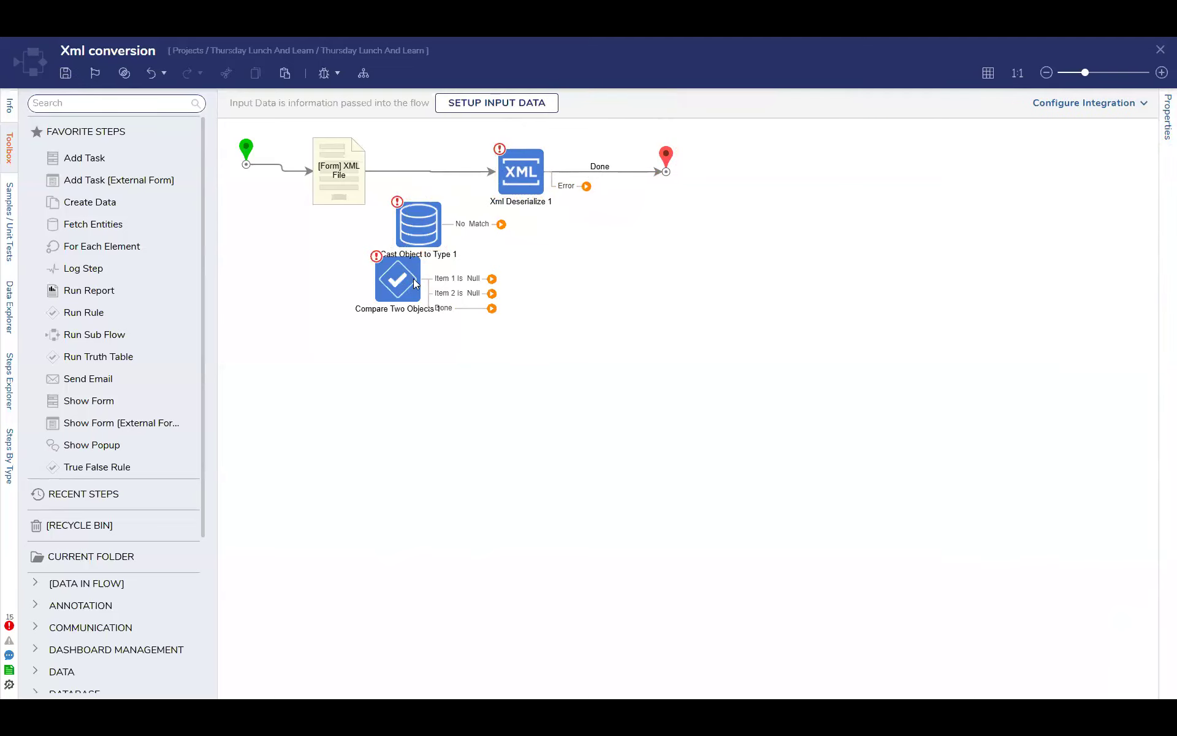
{"action": "left_click", "coordinate": [426, 222]}
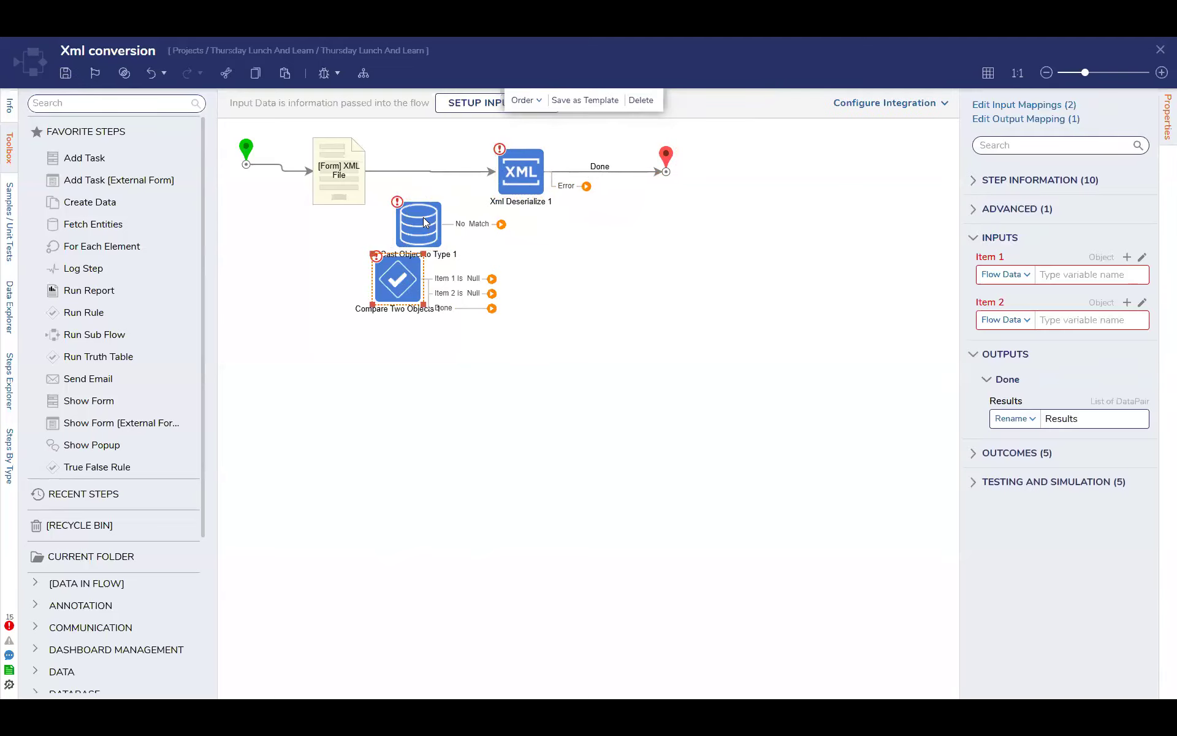
{"action": "left_click", "coordinate": [404, 282]}
{"action": "mouse_move", "coordinate": [448, 179]}
{"action": "mouse_move", "coordinate": [1046, 319]}
Insert Cast Object to Type between the XML File form and Xml Deserialize, connect its outcome to Xml Deserialize, and save and close the flow
{"action": "left_click_drag", "start_coordinate": [439, 219], "coordinate": [421, 172]}
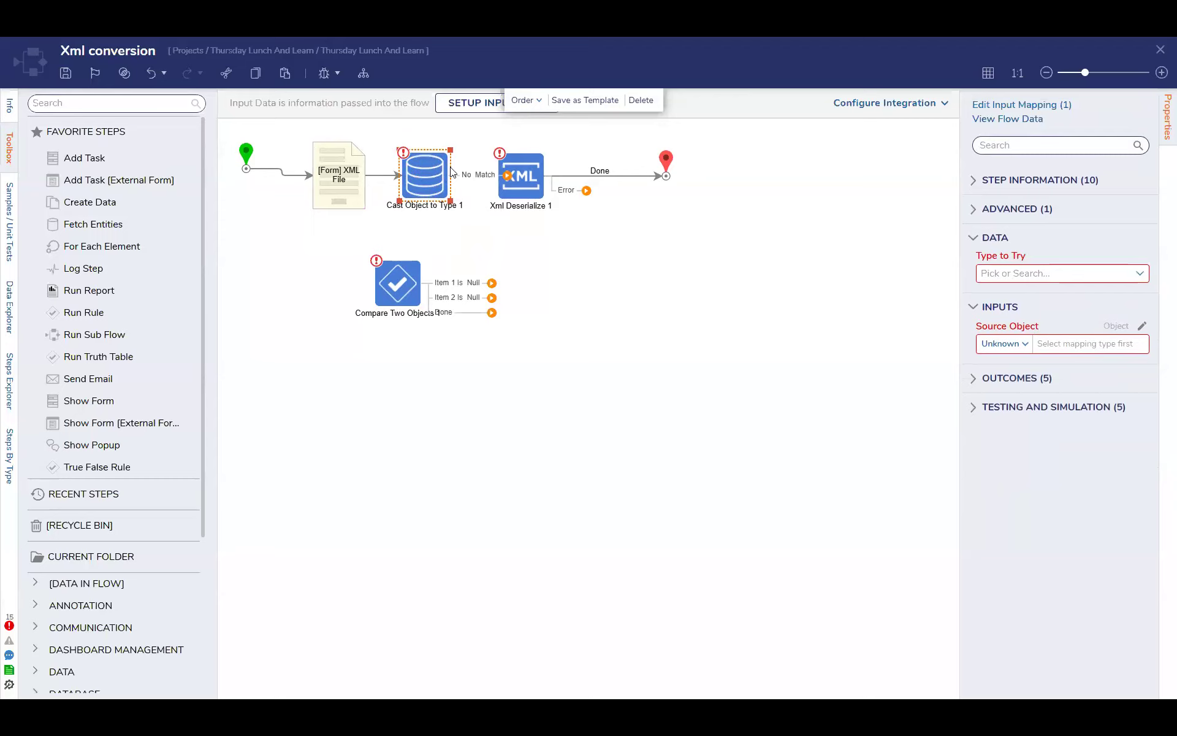
{"action": "left_click", "coordinate": [483, 224]}
{"action": "left_click", "coordinate": [511, 176]}
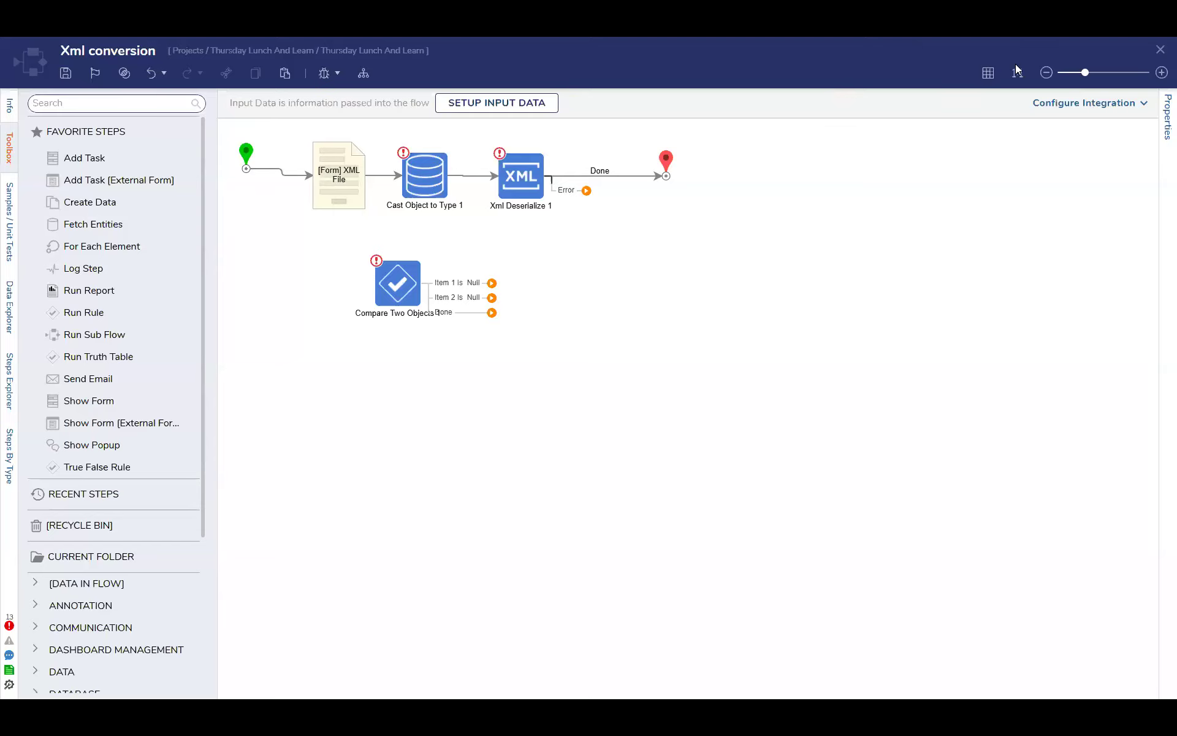
{"action": "left_click", "coordinate": [1161, 49]}
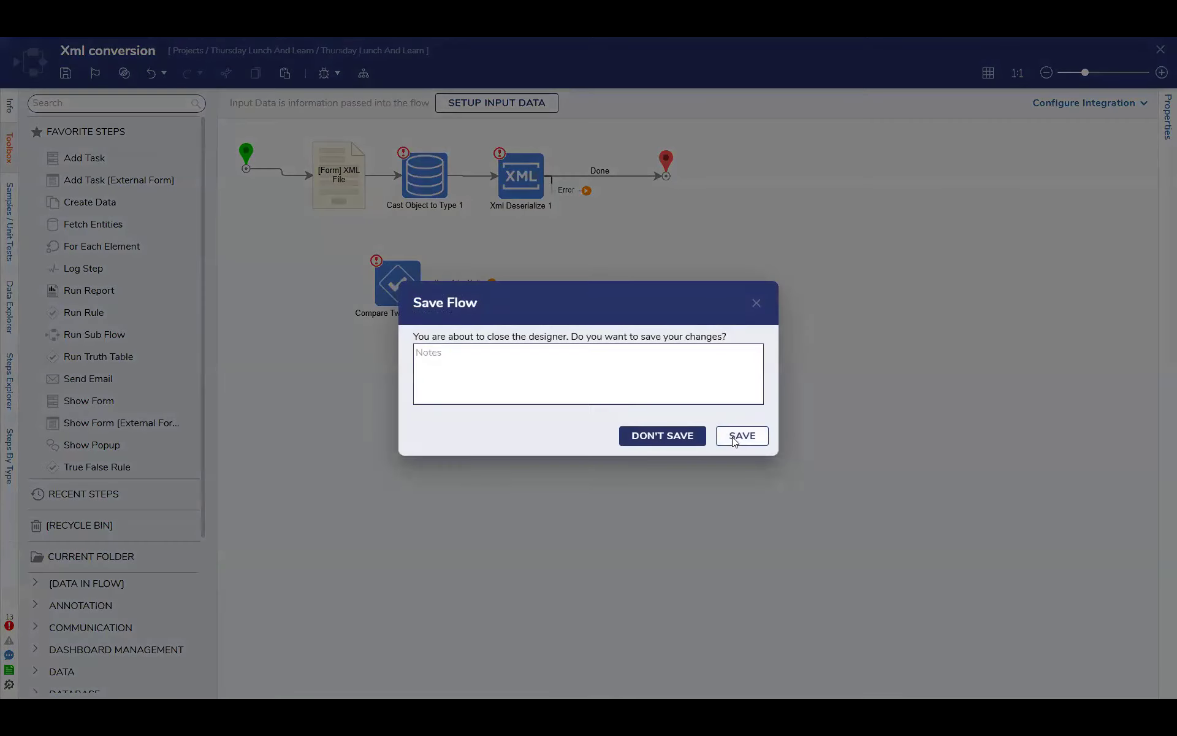
{"action": "left_click", "coordinate": [732, 436]}
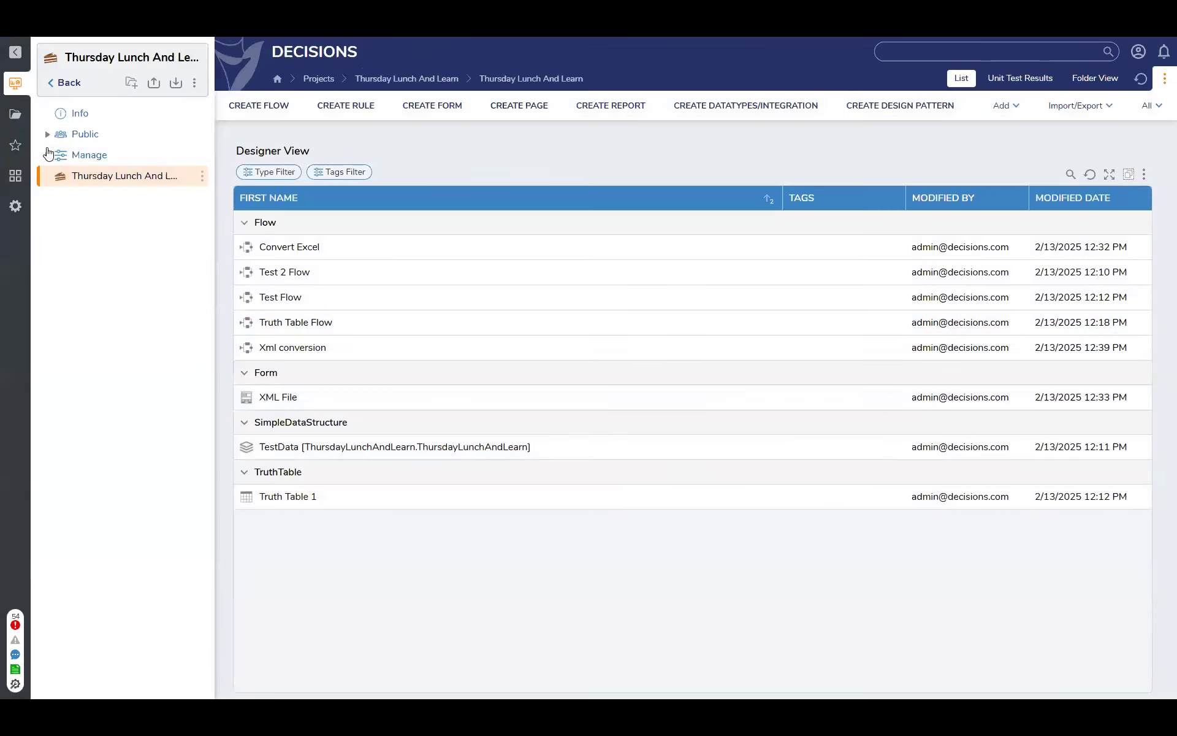
Create a page named "Main Page" in the Thursday Lunch And Learn folder
{"action": "left_click", "coordinate": [521, 116]}
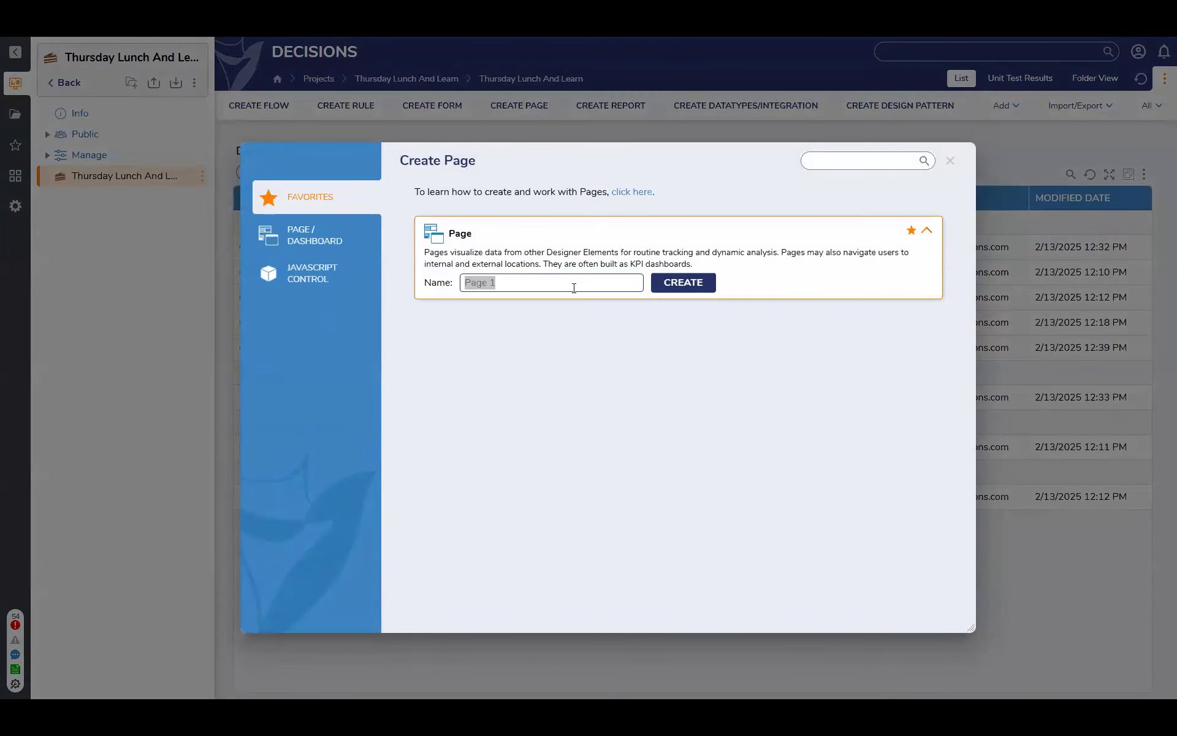
{"action": "type", "text": "Main Page"}
{"action": "key", "text": "Return"}
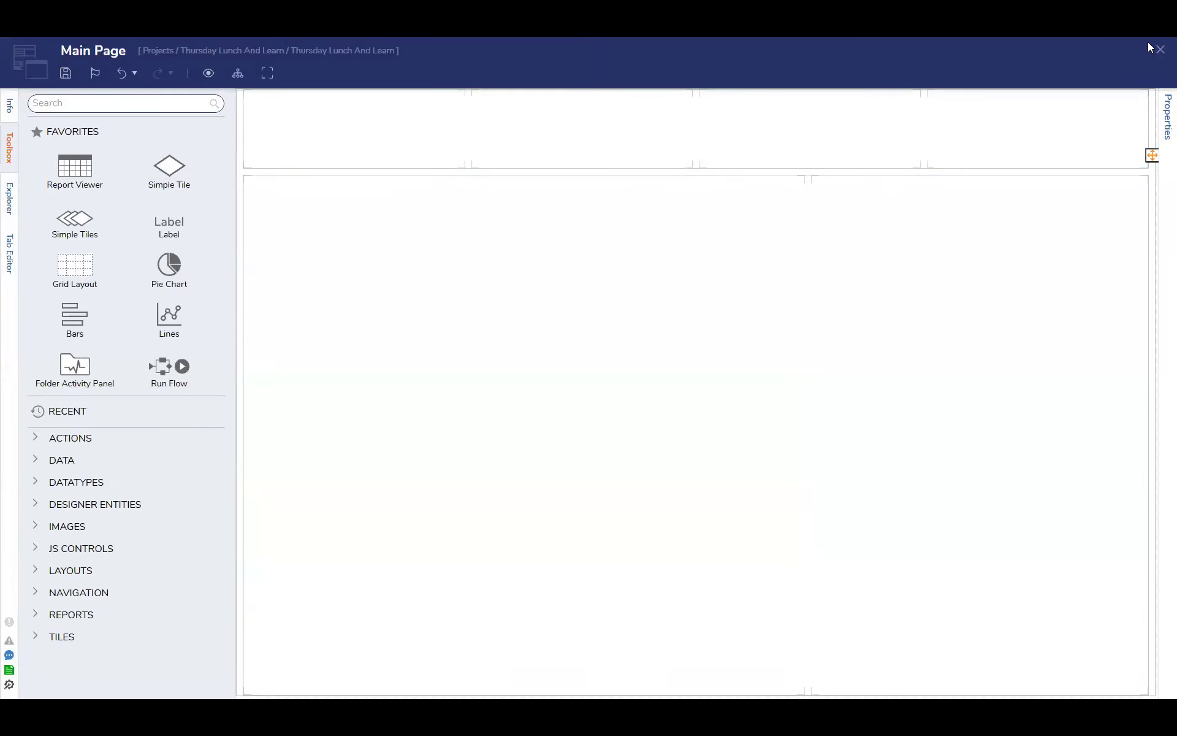
Close and reopen the Main Page designer, and place a Report Viewer in the page's large content area
{"action": "left_click", "coordinate": [1160, 49]}
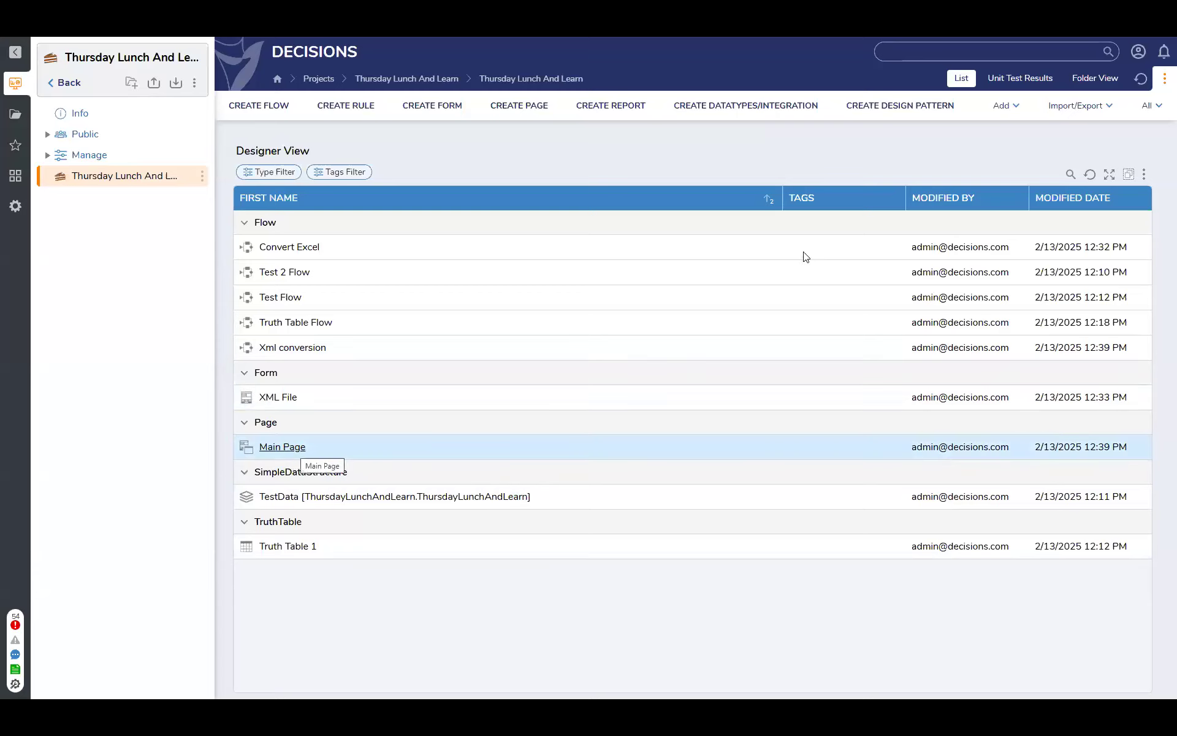
{"action": "left_click", "coordinate": [295, 450]}
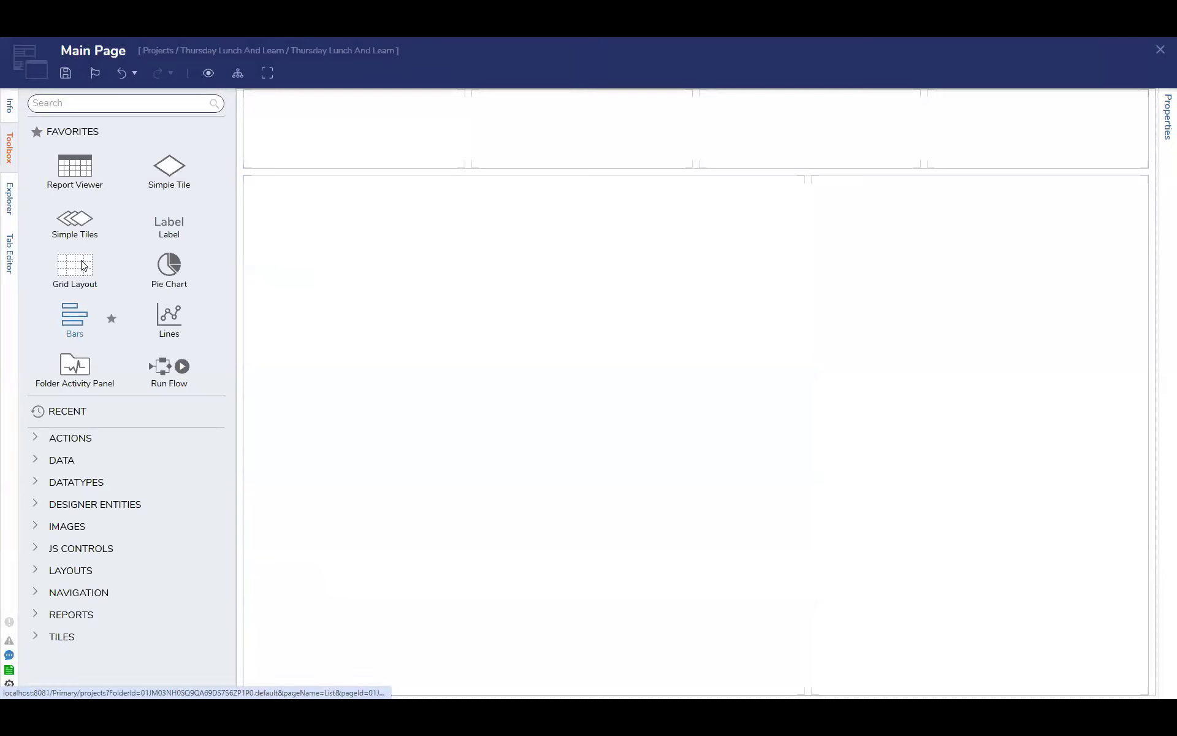
{"action": "left_click_drag", "start_coordinate": [73, 173], "coordinate": [491, 343]}
{"action": "left_click", "coordinate": [1063, 300]}
{"action": "left_click", "coordinate": [717, 437]}
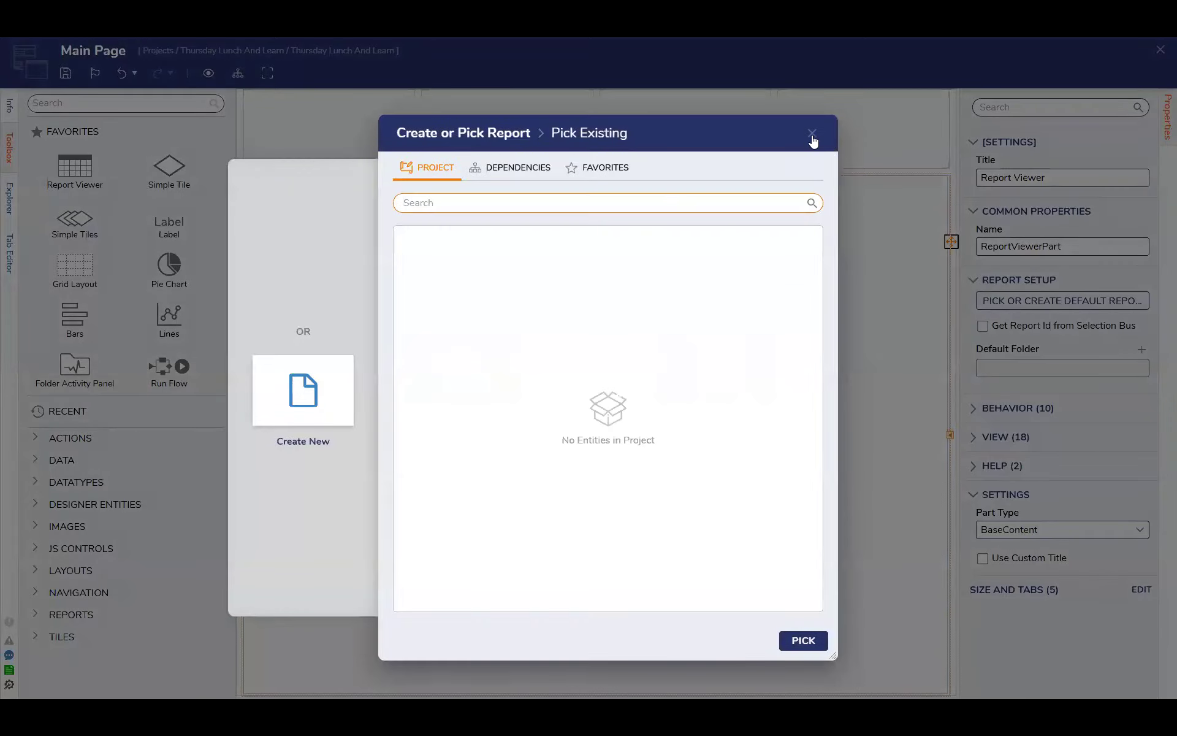
{"action": "left_click", "coordinate": [812, 133]}
Create a new report named "Account" as the Report Viewer's default report
{"action": "left_click", "coordinate": [1036, 300]}
{"action": "left_click", "coordinate": [469, 437]}
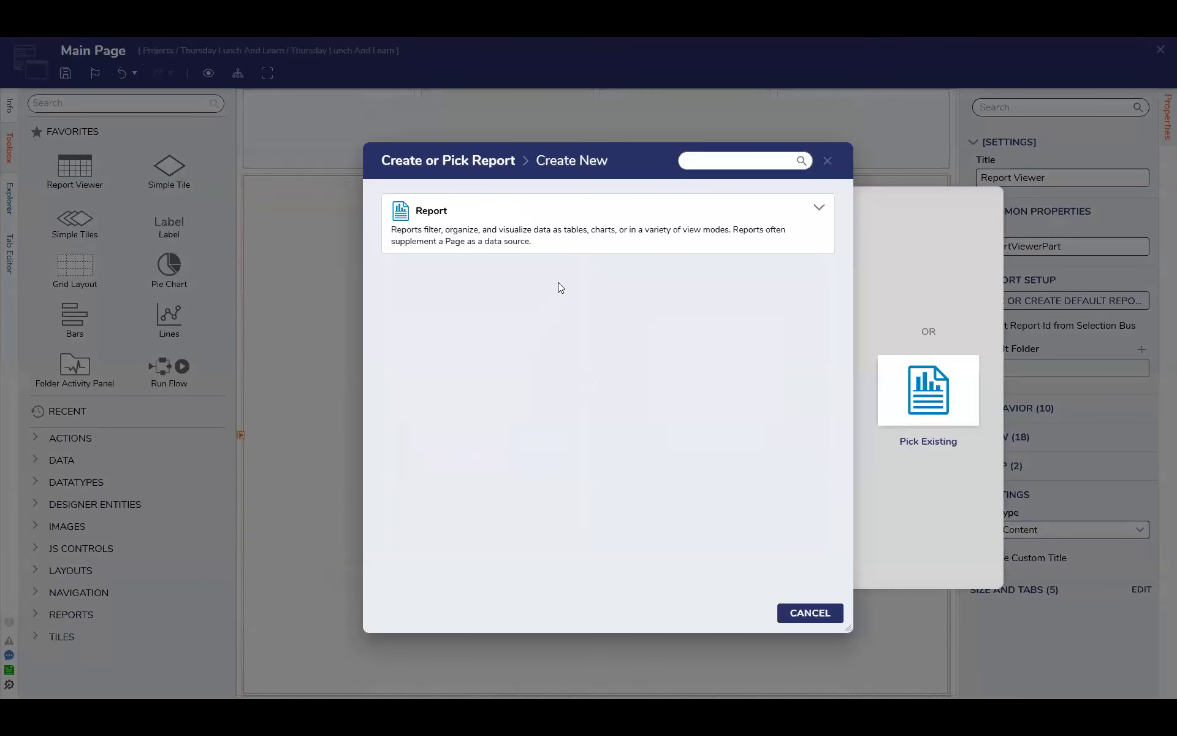
{"action": "type", "text": "Account"}
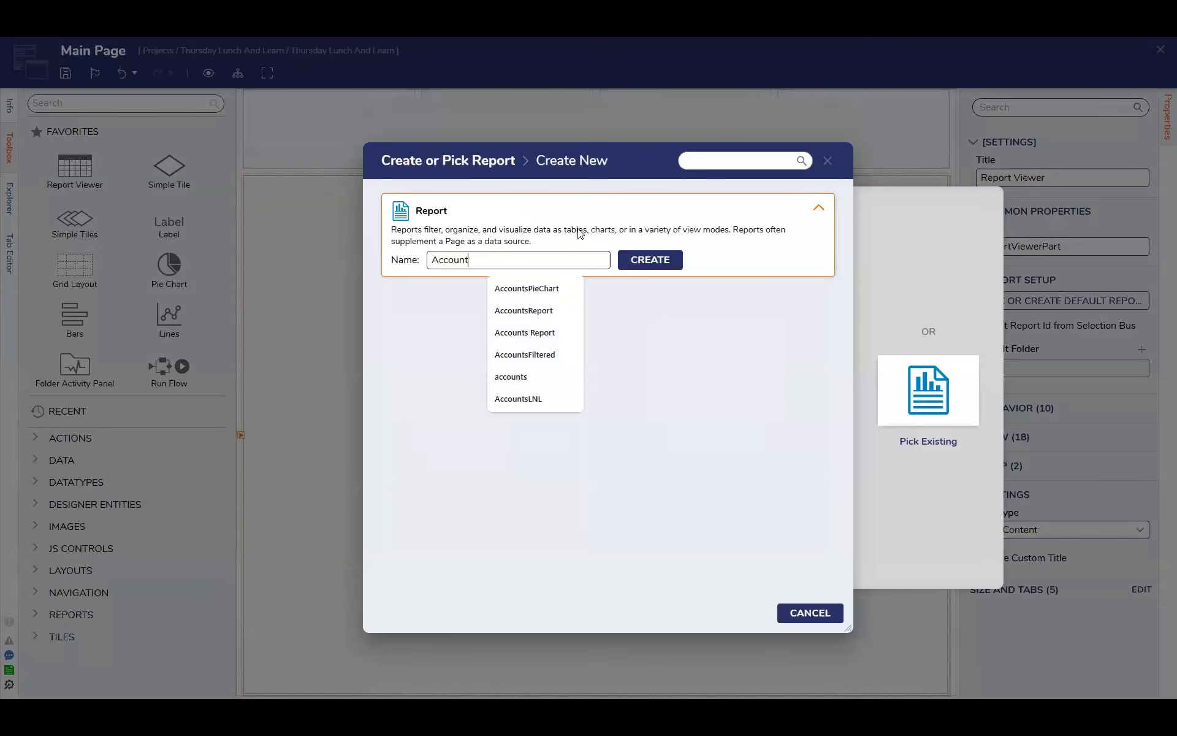
{"action": "key", "text": "Return"}
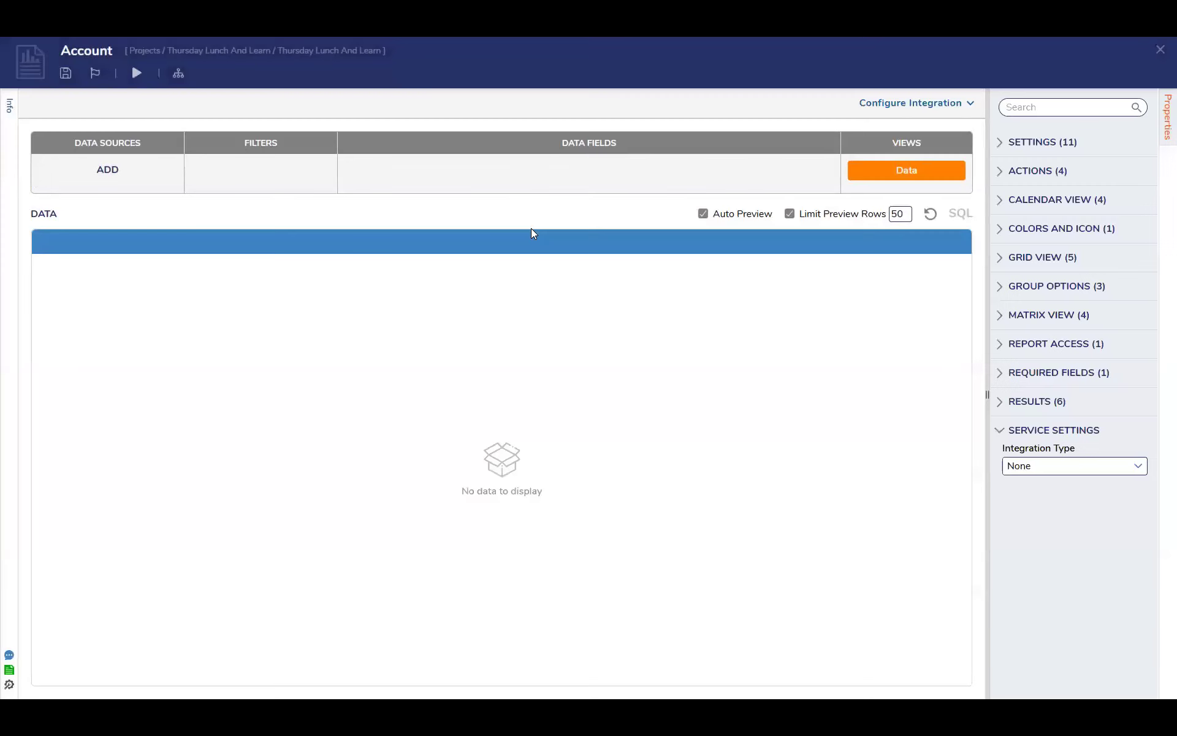
{"action": "left_click", "coordinate": [117, 171]}
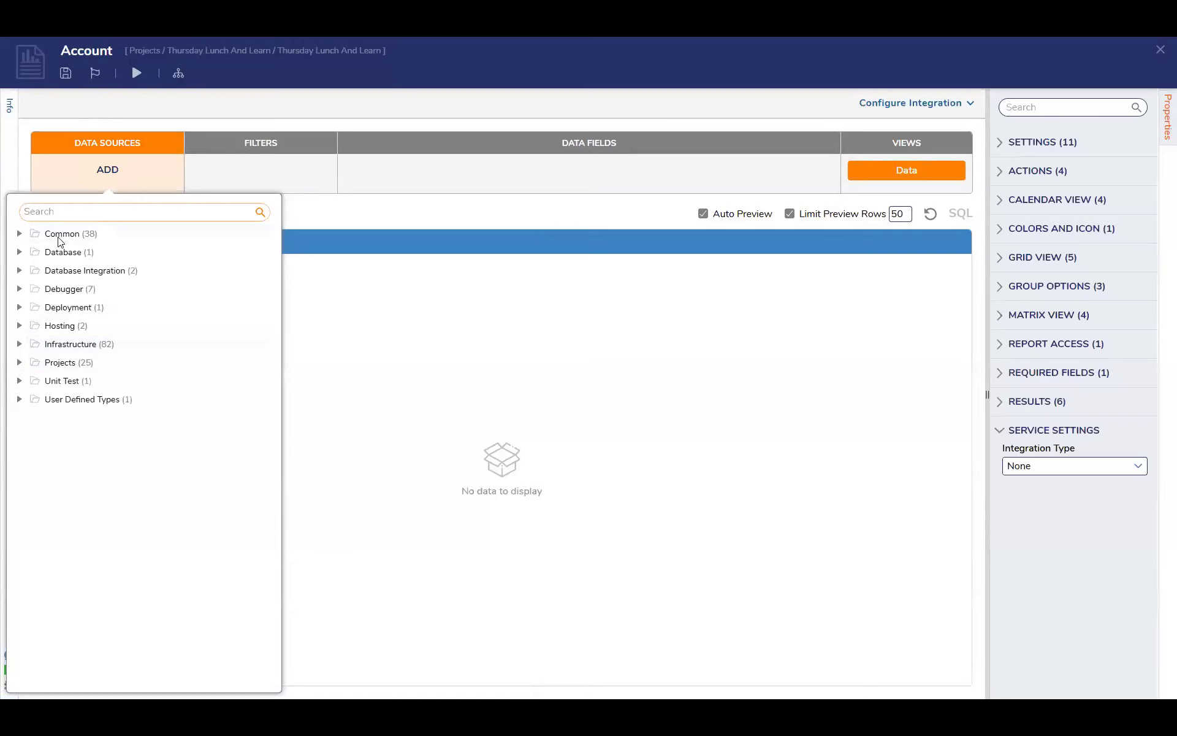
{"action": "left_click", "coordinate": [76, 215]}
{"action": "type", "text": "account"}
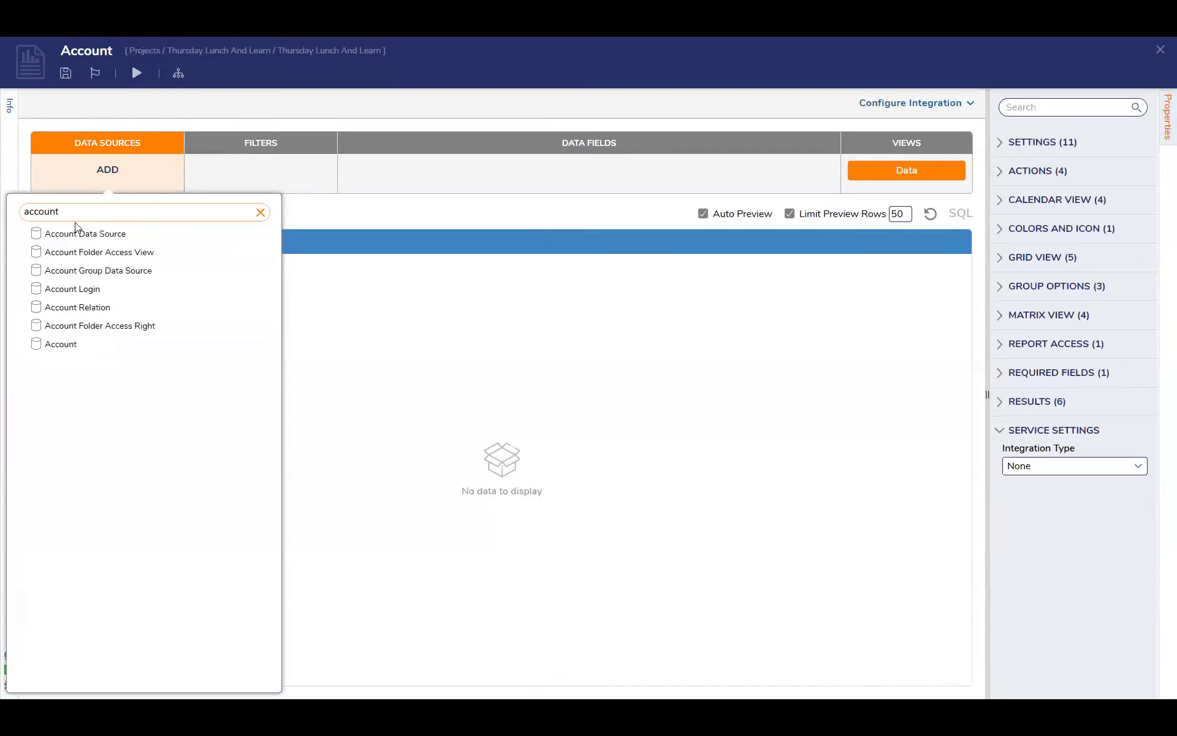
{"action": "left_click", "coordinate": [62, 325]}
{"action": "left_click", "coordinate": [184, 161]}
{"action": "left_click", "coordinate": [831, 413]}
Search the report's data sources for "account" and add the Account data source
{"action": "left_click", "coordinate": [110, 175]}
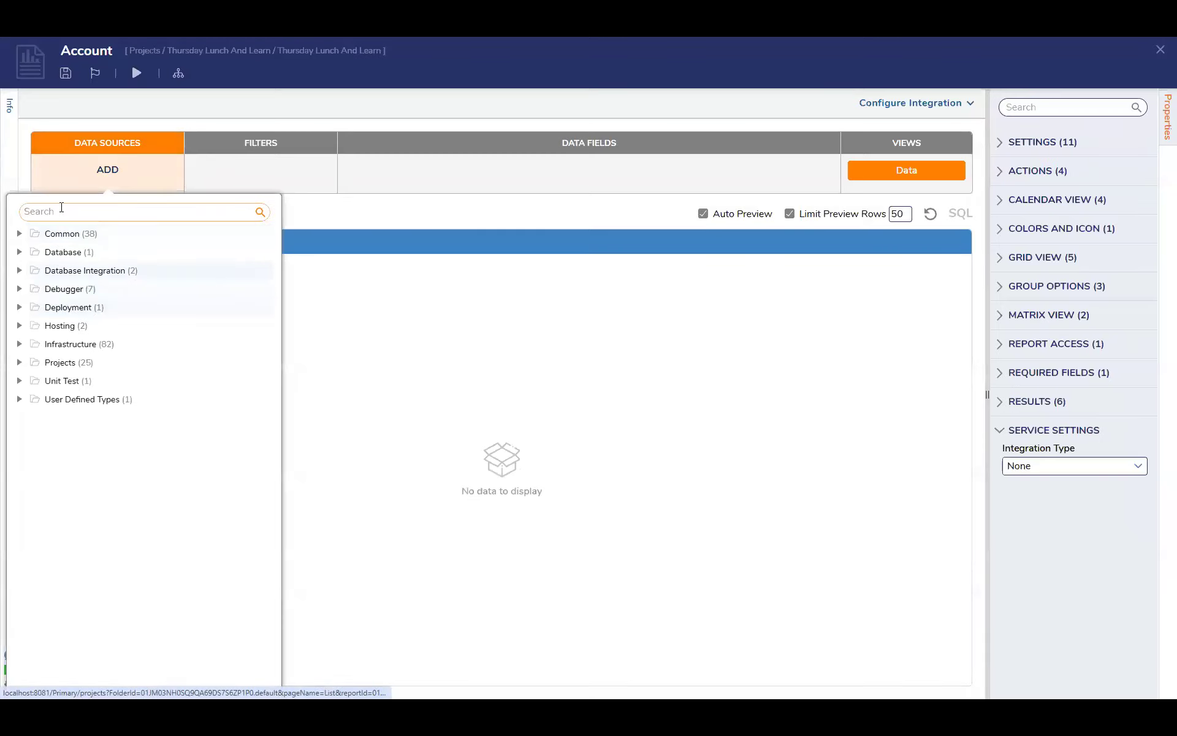
{"action": "type", "text": "account"}
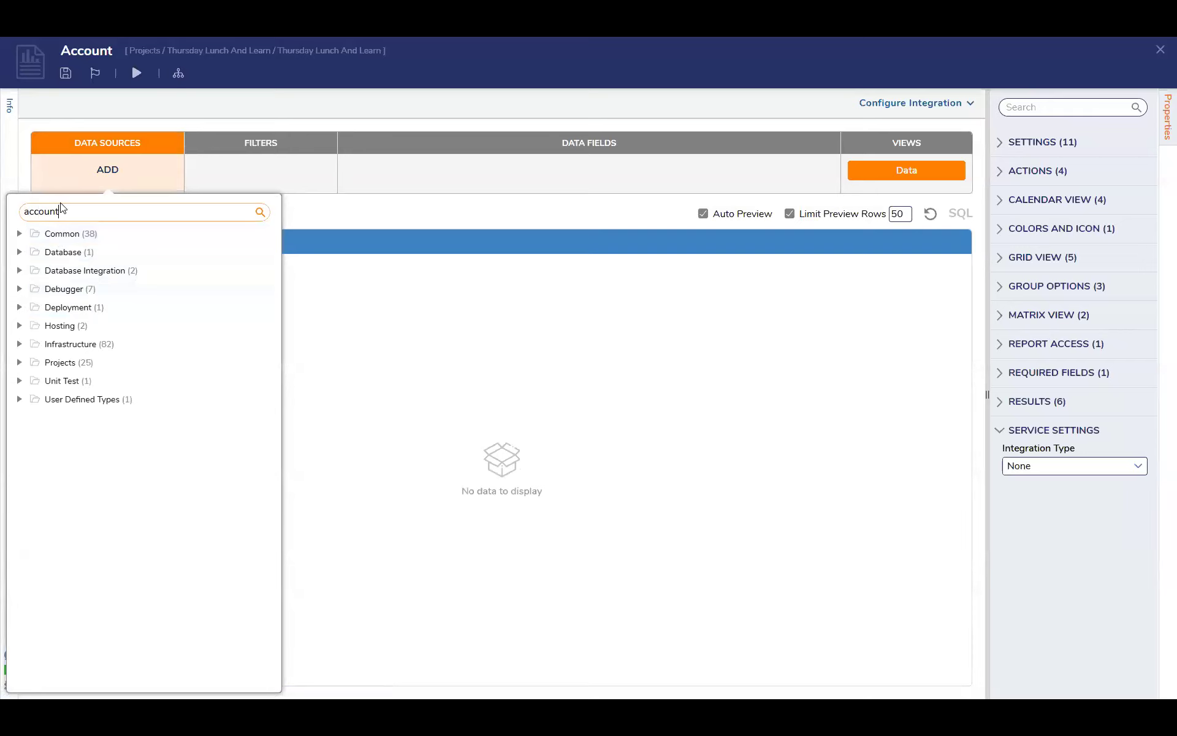
{"action": "left_click", "coordinate": [61, 344]}
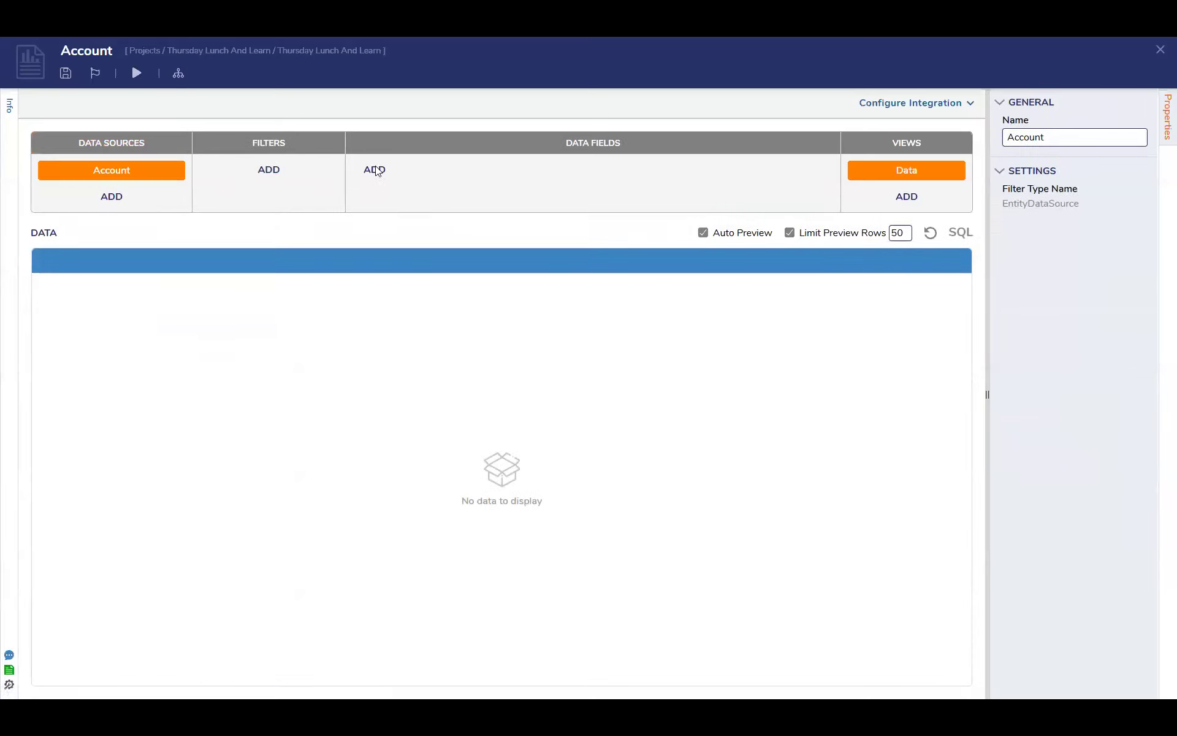
Add the Account Id, Email Address and Created On Date columns as the report's data fields
{"action": "left_click", "coordinate": [375, 169]}
{"action": "left_click", "coordinate": [497, 270]}
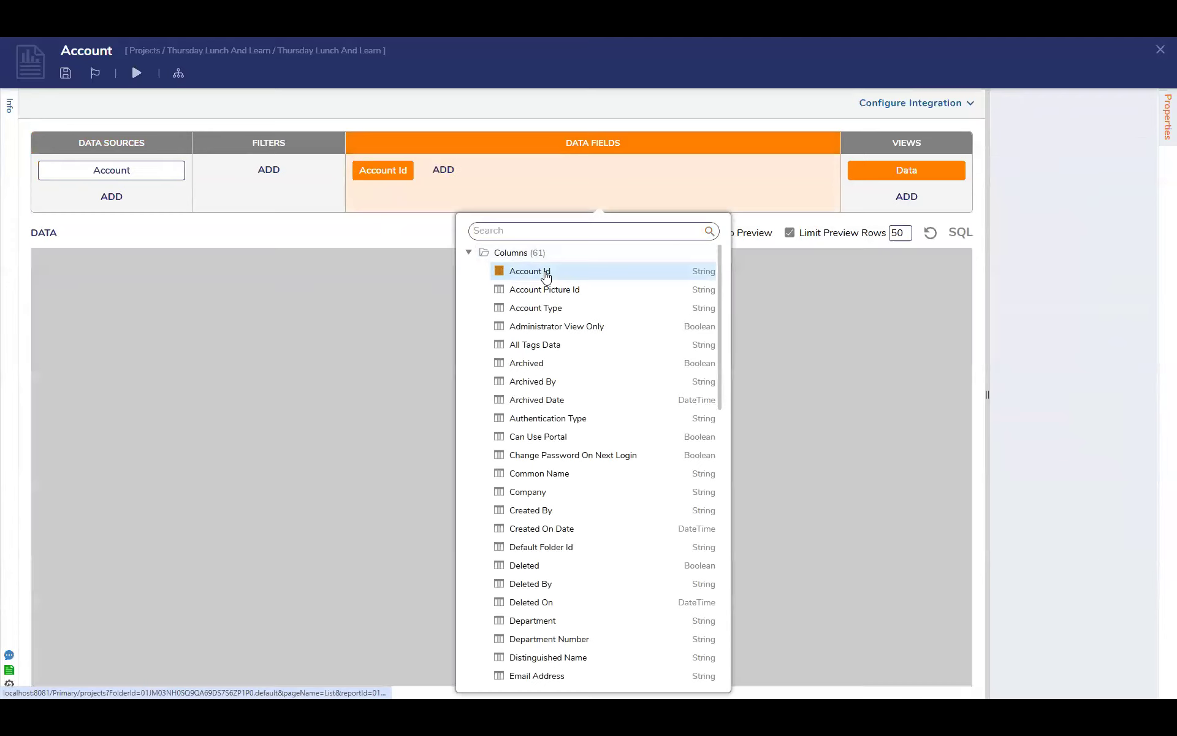
{"action": "scroll", "coordinate": [564, 365], "scroll_direction": "down", "scroll_amount": 3}
{"action": "scroll", "coordinate": [564, 367], "scroll_direction": "down", "scroll_amount": 3}
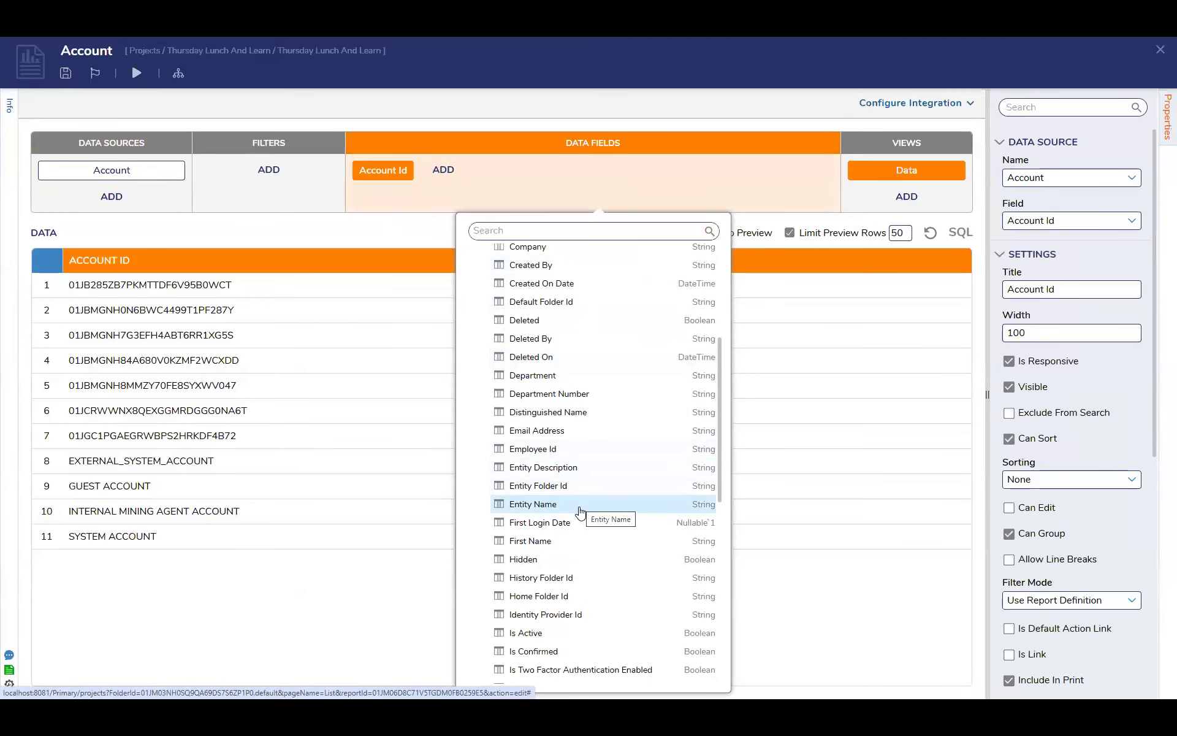
{"action": "left_click", "coordinate": [558, 431]}
{"action": "left_click", "coordinate": [582, 284]}
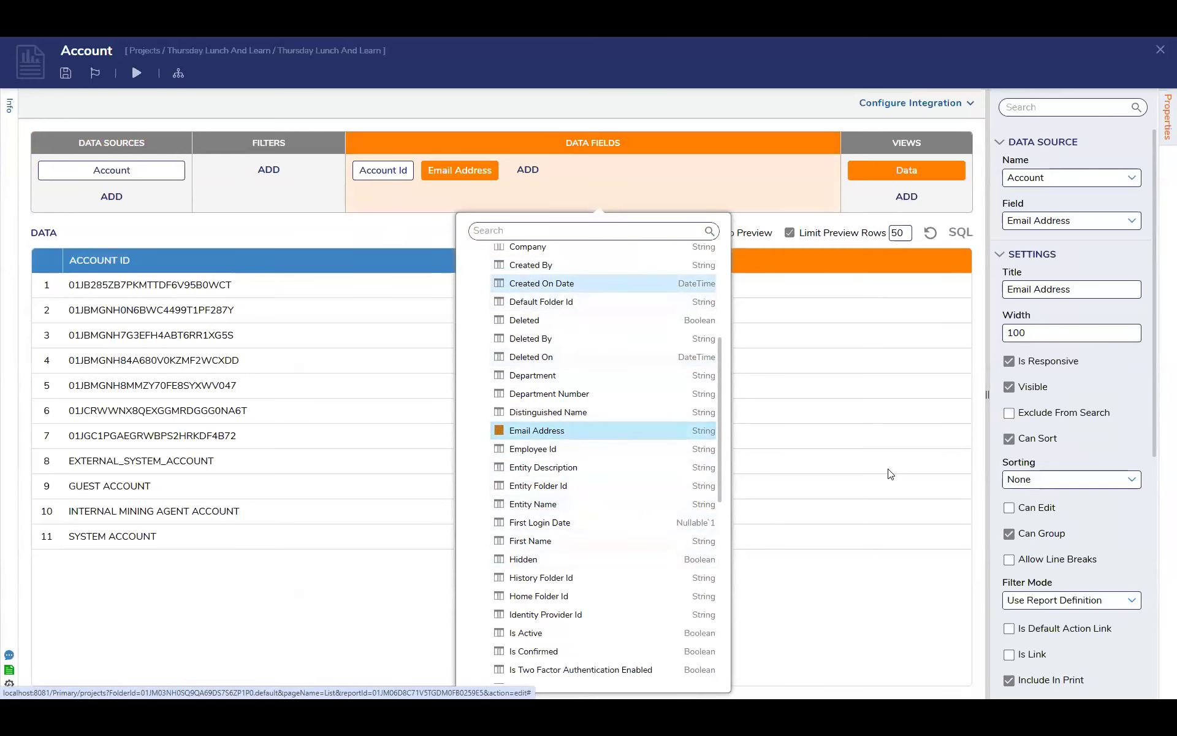
{"action": "left_click", "coordinate": [849, 594]}
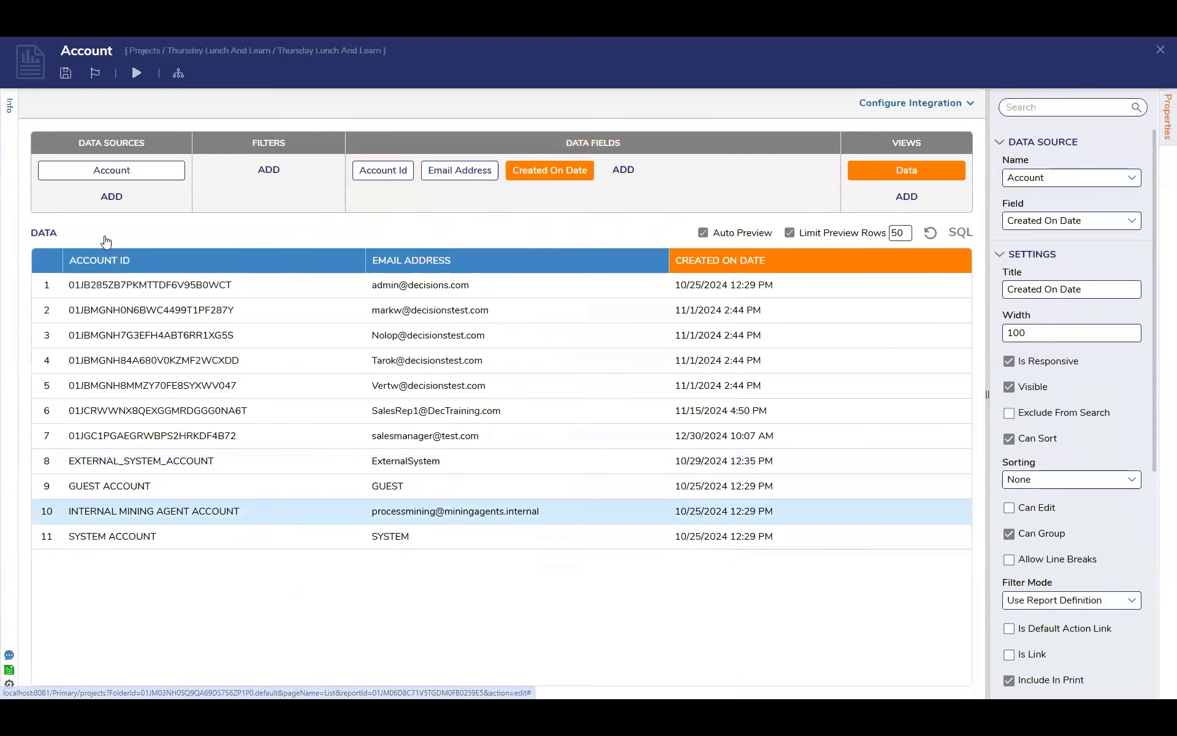
Save the Account report and close it to return to Main Page
{"action": "left_click", "coordinate": [68, 75]}
{"action": "left_click", "coordinate": [744, 423]}
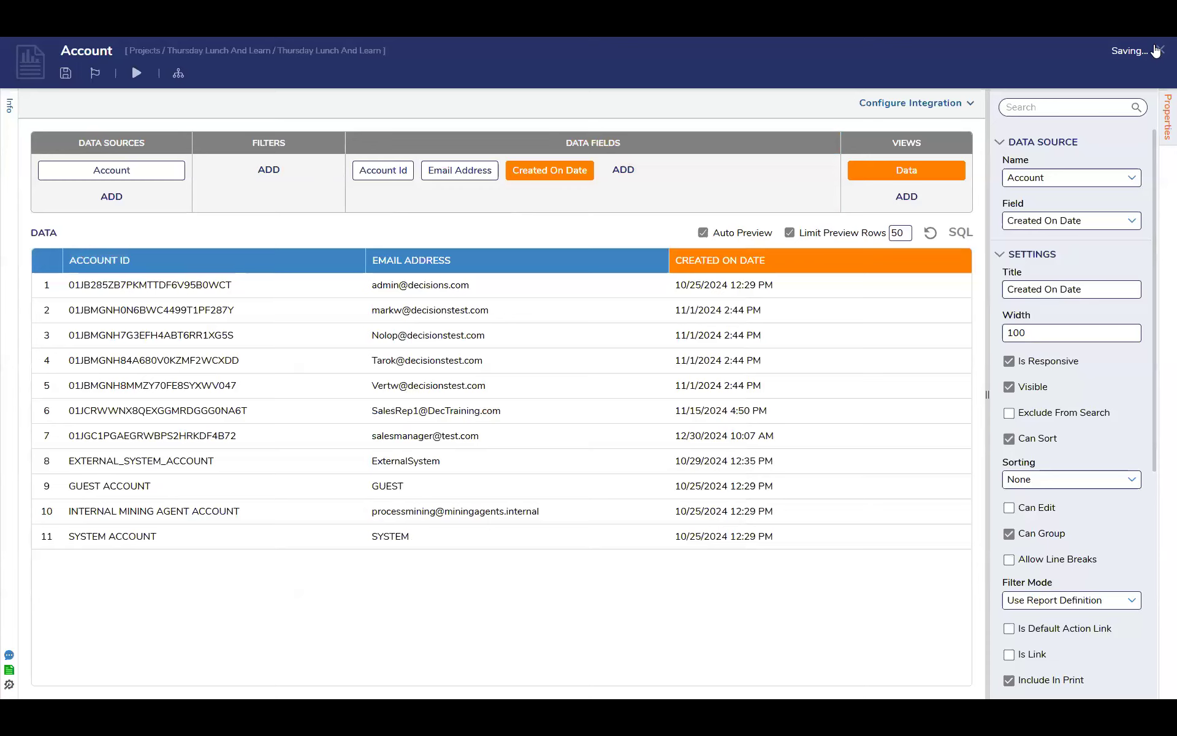
{"action": "left_click", "coordinate": [1158, 50]}
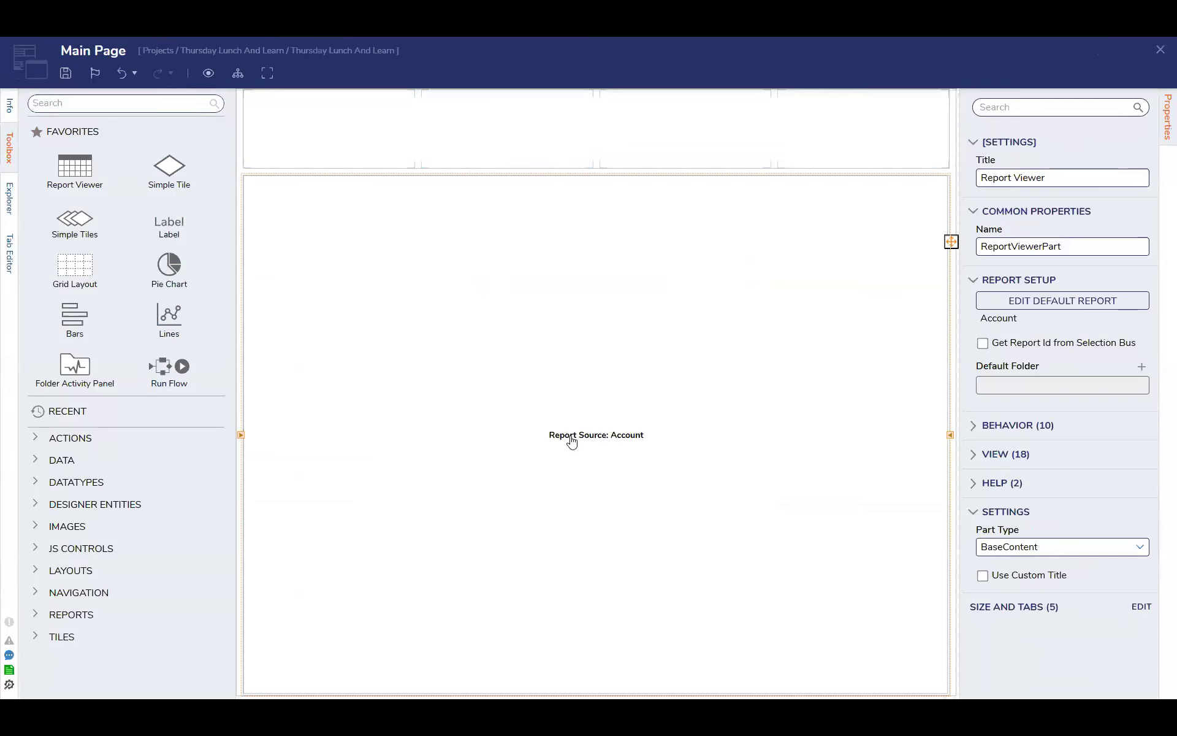
Reopen the Account report from the Report Viewer and add the Created On Date Last Year field filter
{"action": "left_click", "coordinate": [1080, 303]}
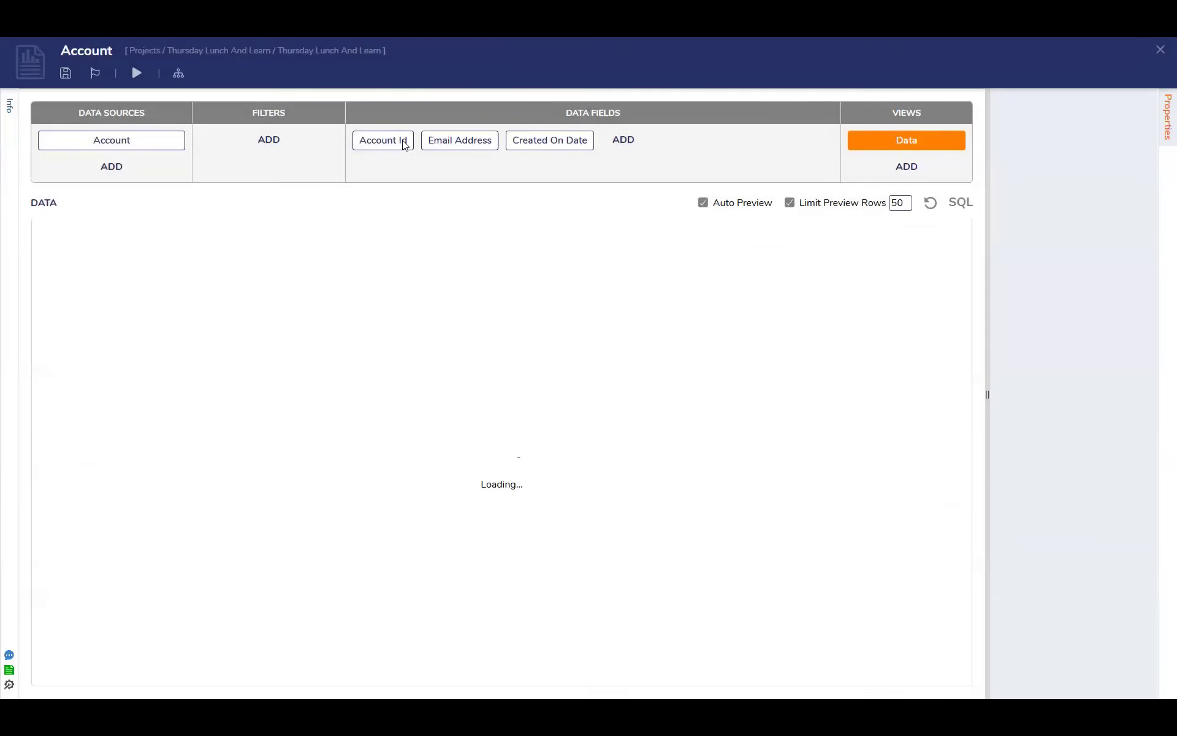
{"action": "left_click", "coordinate": [264, 169]}
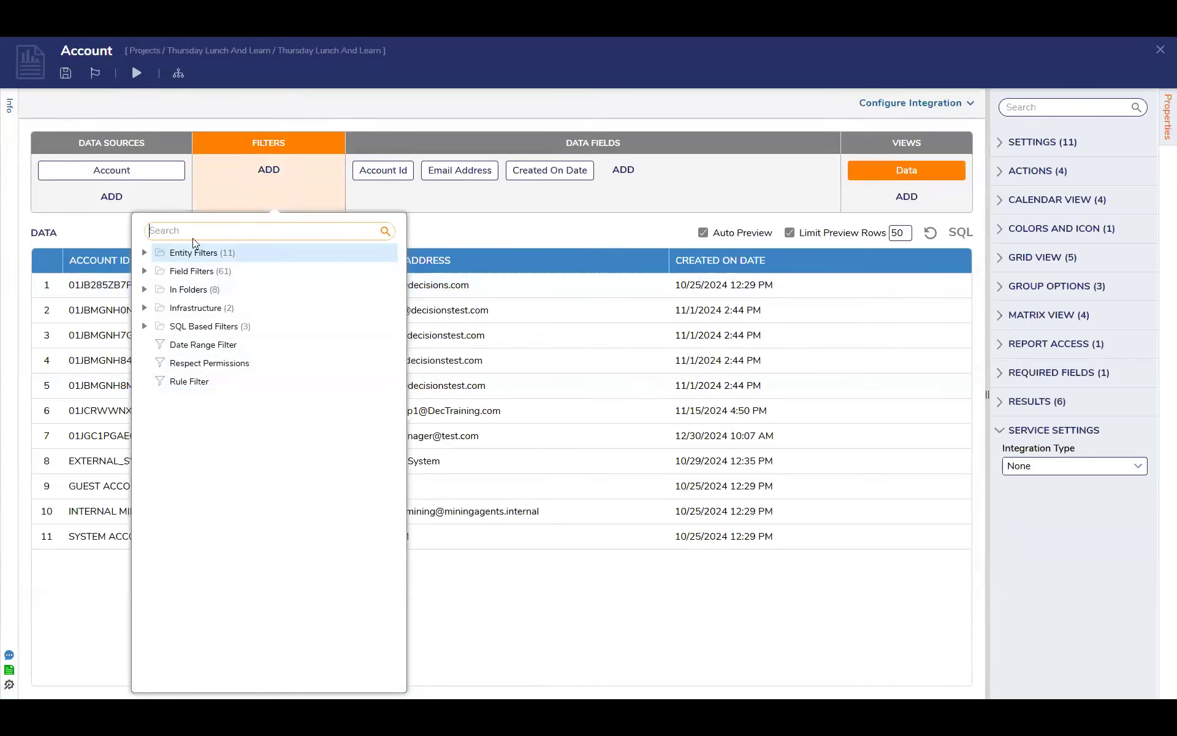
{"action": "left_click", "coordinate": [255, 198]}
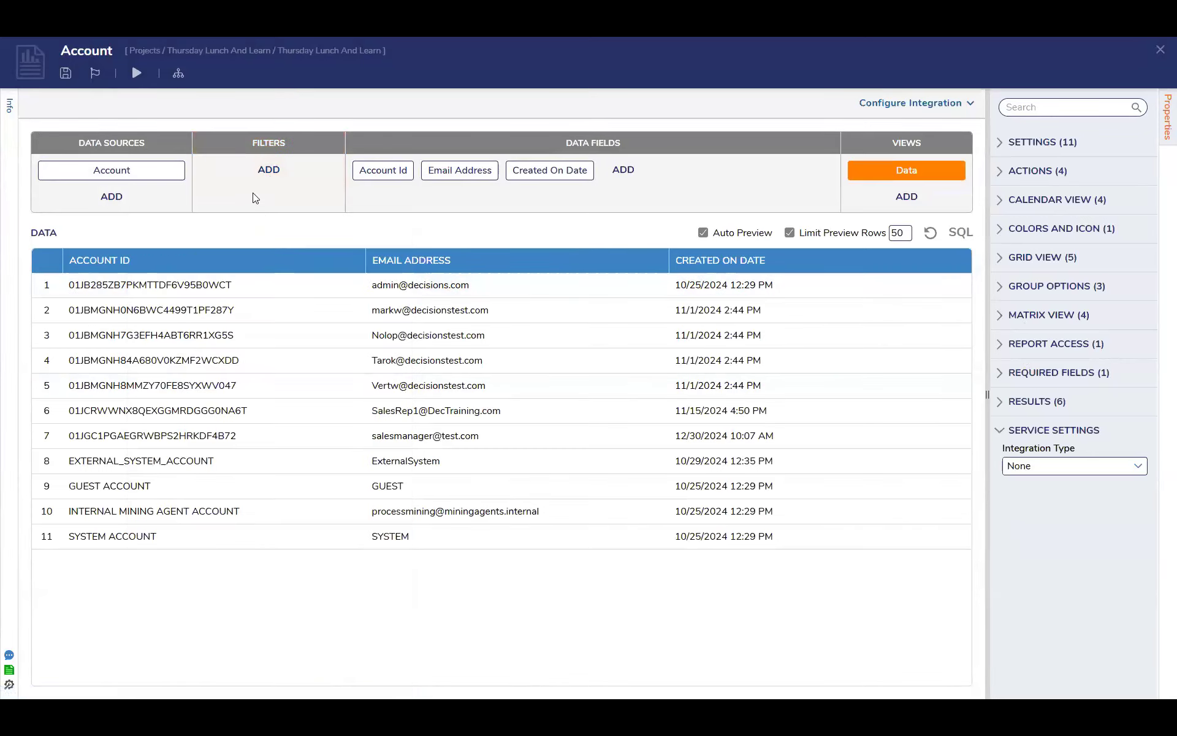
{"action": "left_click", "coordinate": [268, 170]}
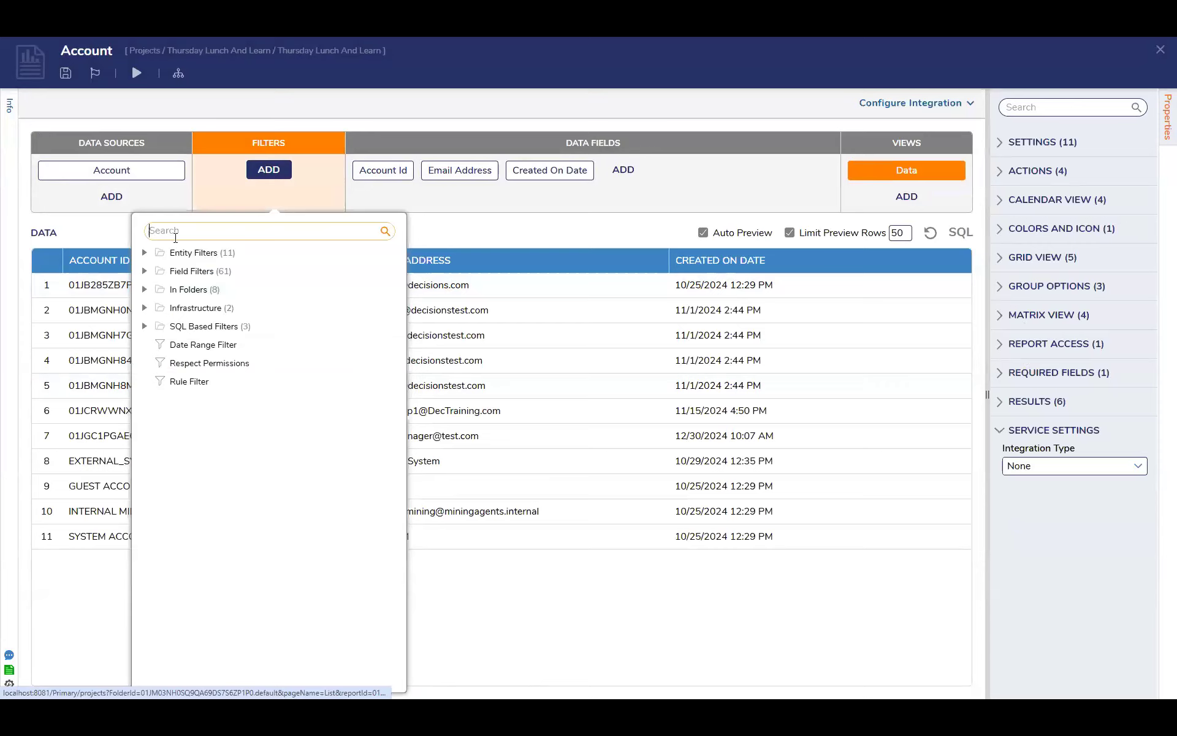
{"action": "left_click", "coordinate": [145, 271]}
{"action": "scroll", "coordinate": [208, 452], "scroll_direction": "down", "scroll_amount": 1}
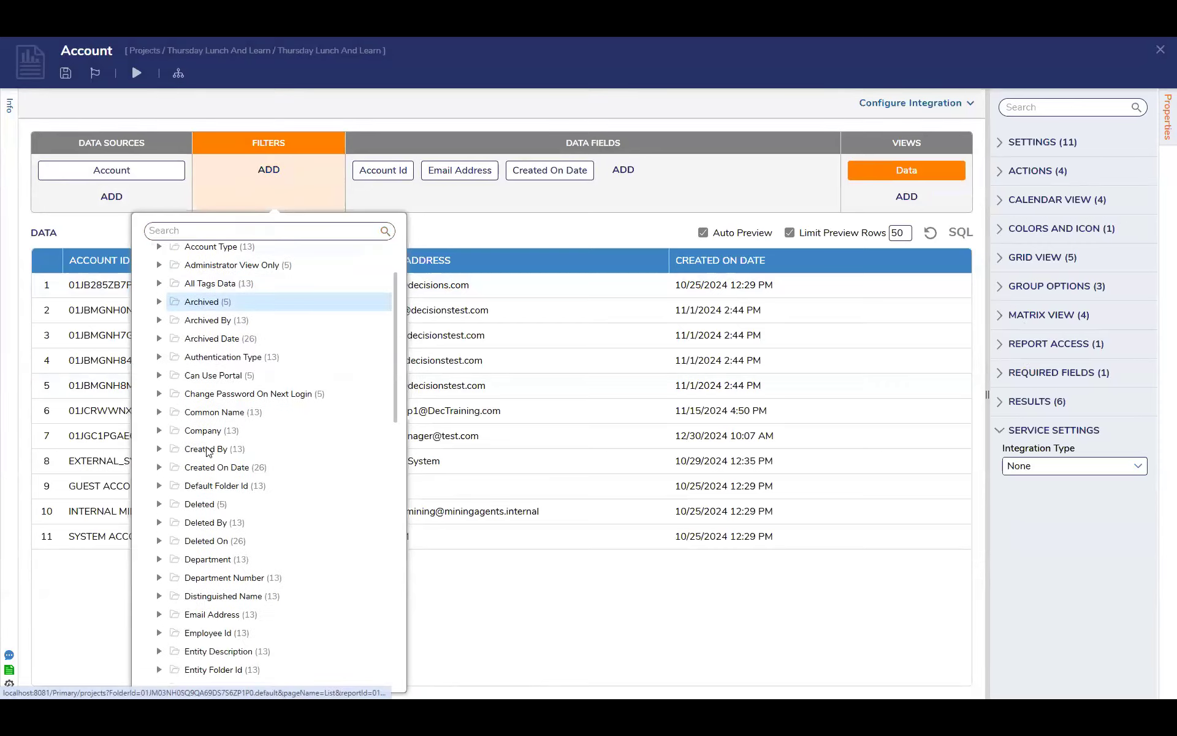
{"action": "left_click", "coordinate": [160, 468]}
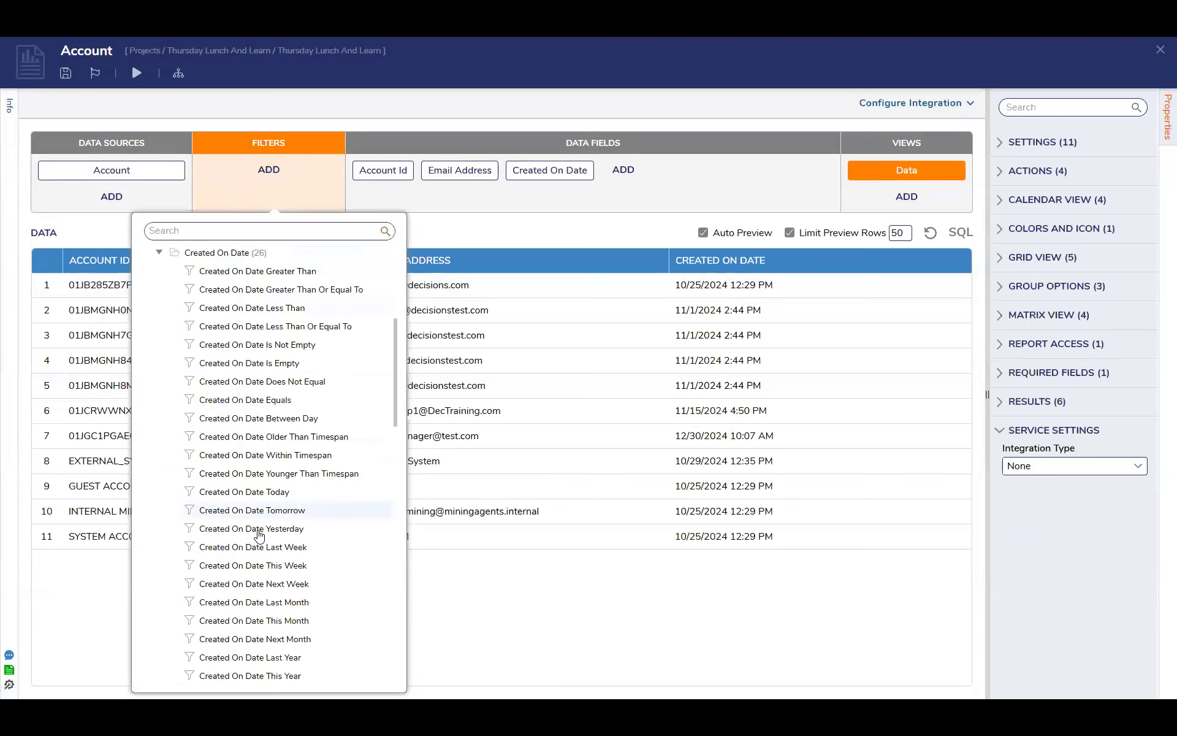
{"action": "scroll", "coordinate": [259, 534], "scroll_direction": "down", "scroll_amount": 2}
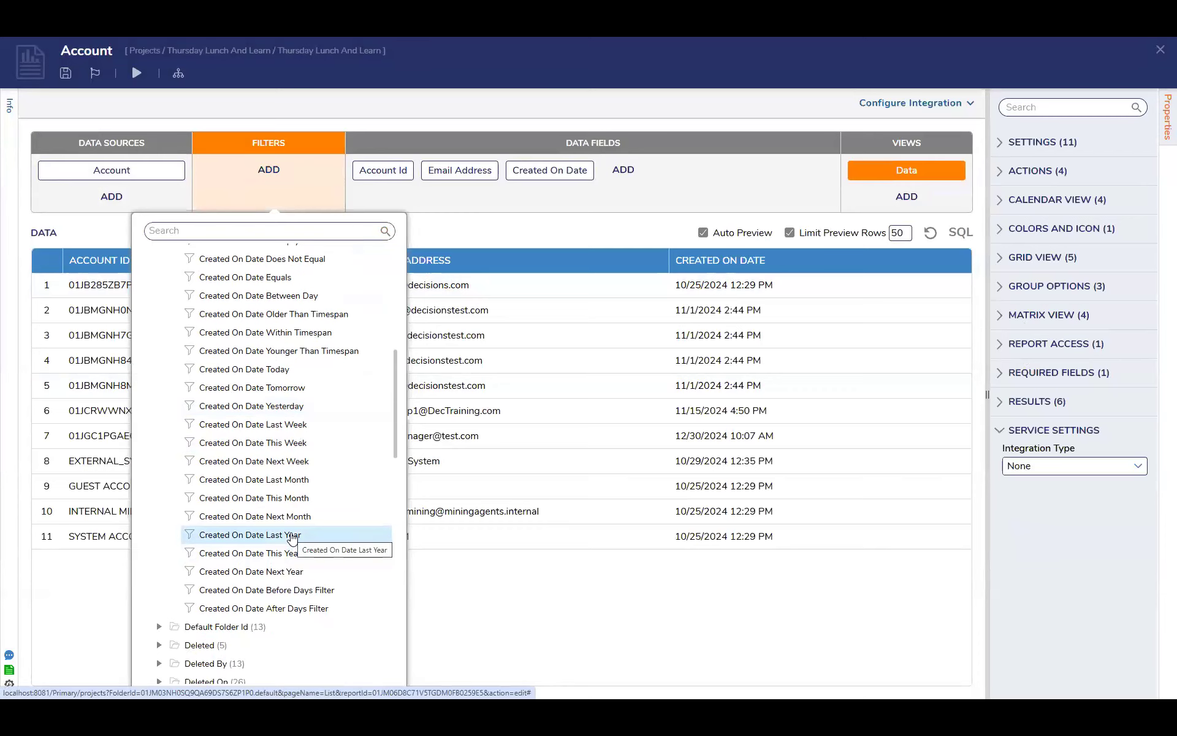
{"action": "left_click", "coordinate": [293, 536]}
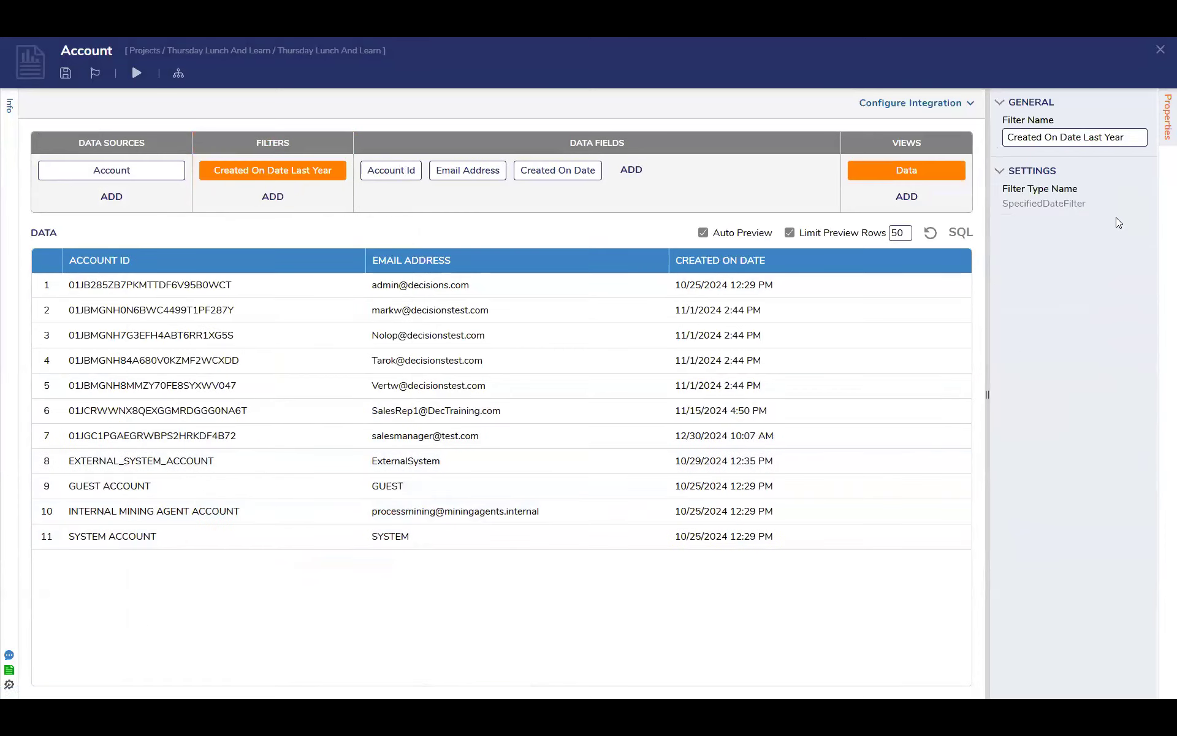
Add the Email Address Contains field filter to the Account report
{"action": "left_click", "coordinate": [322, 198]}
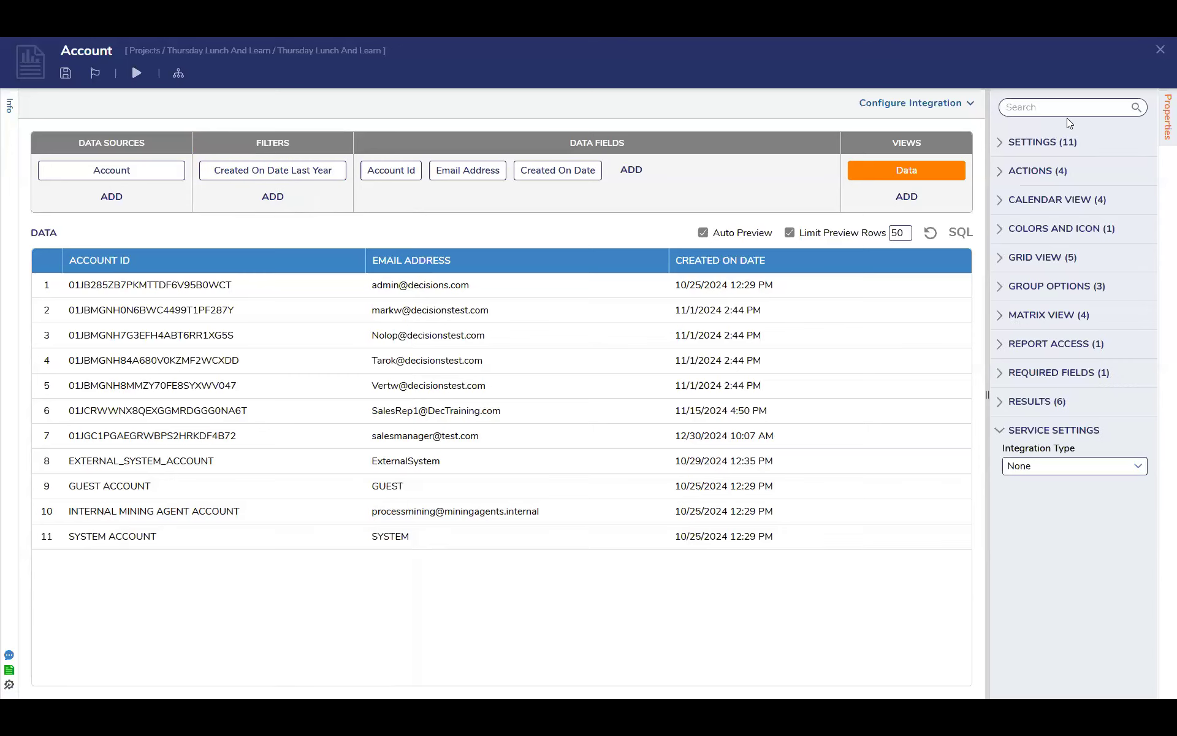
{"action": "left_click", "coordinate": [271, 199]}
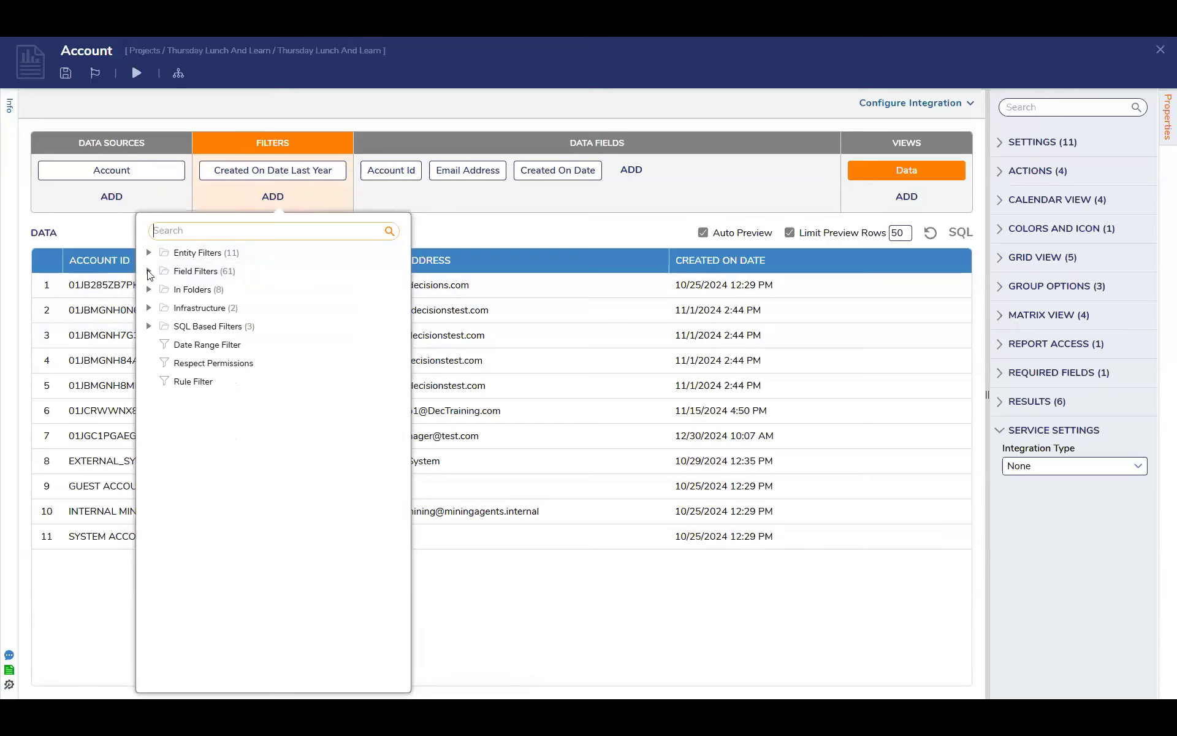
{"action": "left_click", "coordinate": [149, 271]}
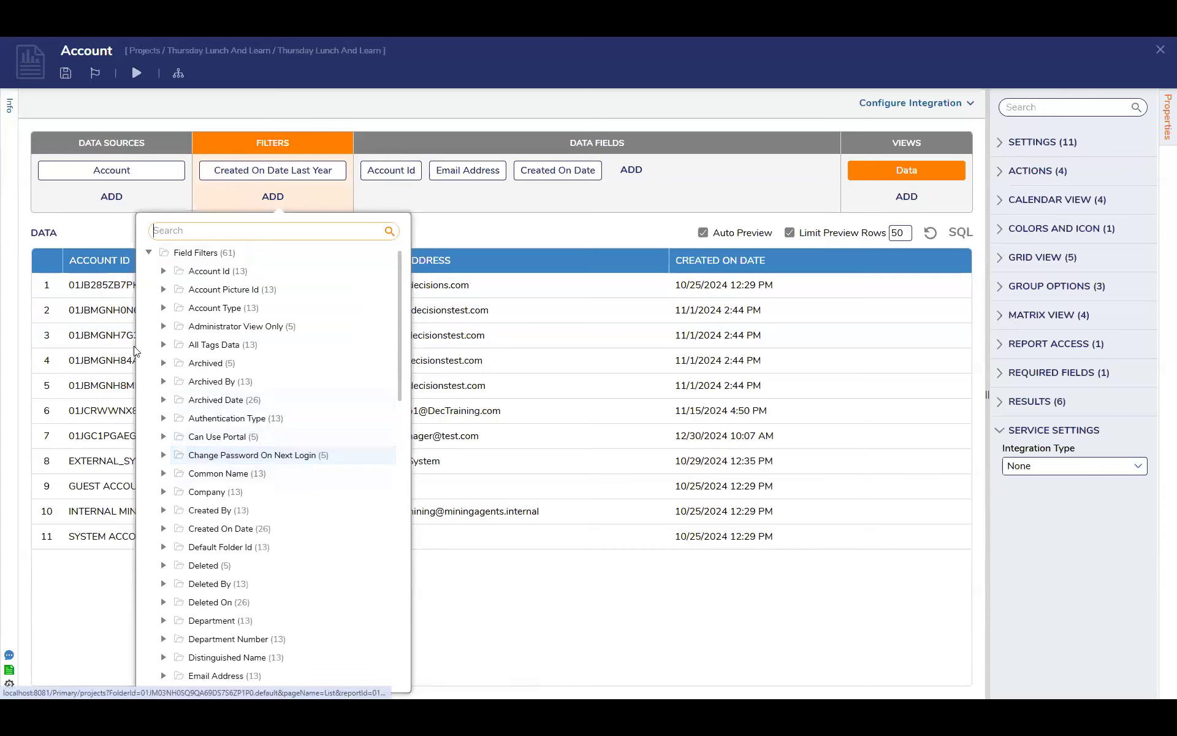
{"action": "scroll", "coordinate": [160, 454], "scroll_direction": "down", "scroll_amount": 5}
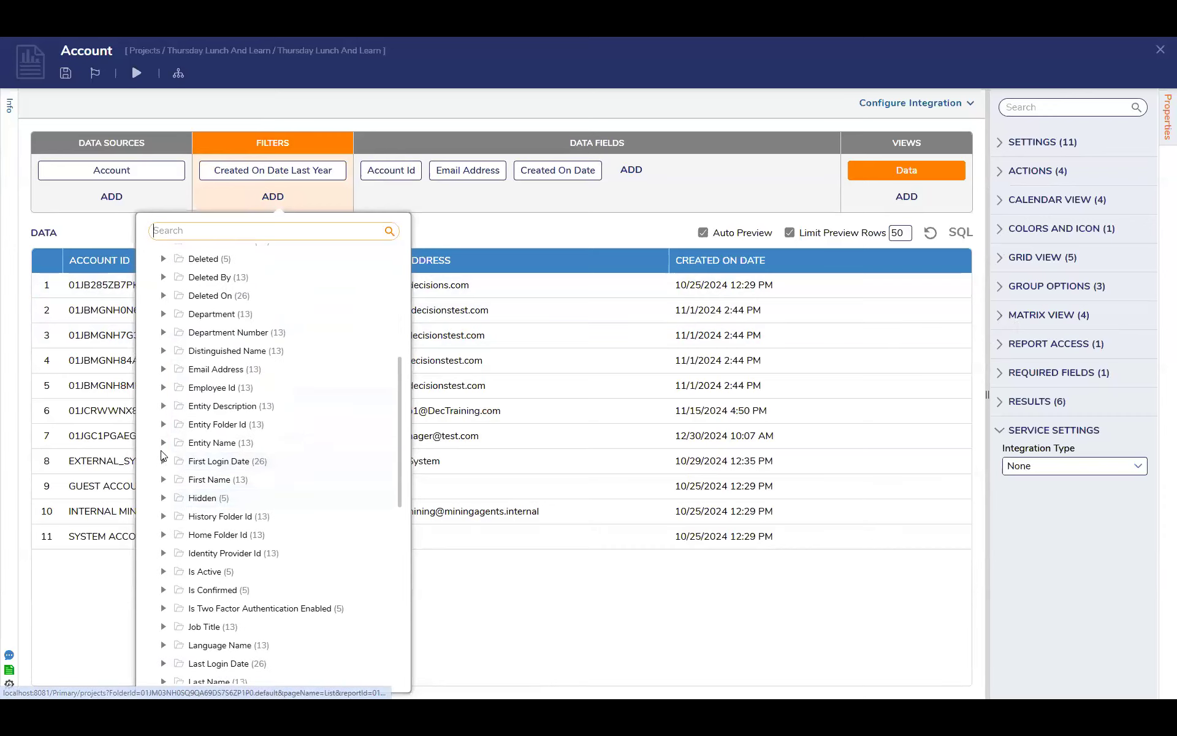
{"action": "left_click", "coordinate": [164, 370]}
{"action": "scroll", "coordinate": [282, 331], "scroll_direction": "down", "scroll_amount": 2}
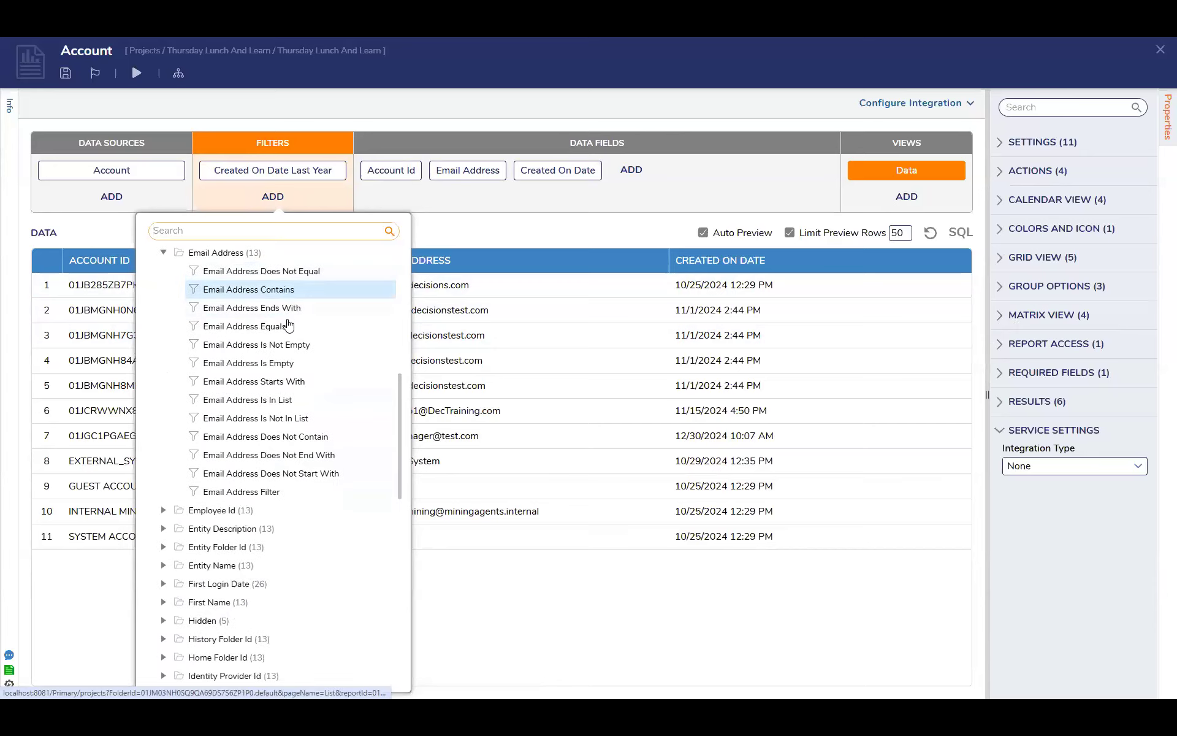
{"action": "left_click", "coordinate": [288, 291]}
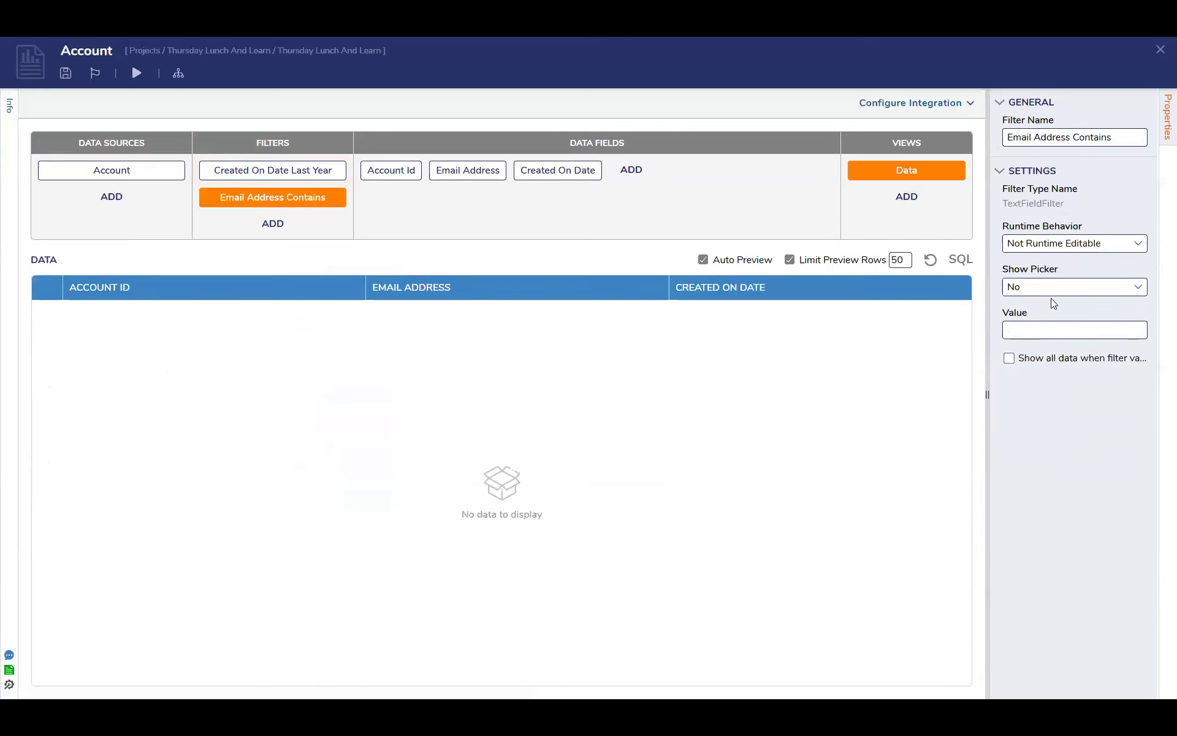
Set the Email Address Contains filter's runtime behavior to Runtime Editable and its value to "Decisions"
{"action": "left_click", "coordinate": [1138, 244]}
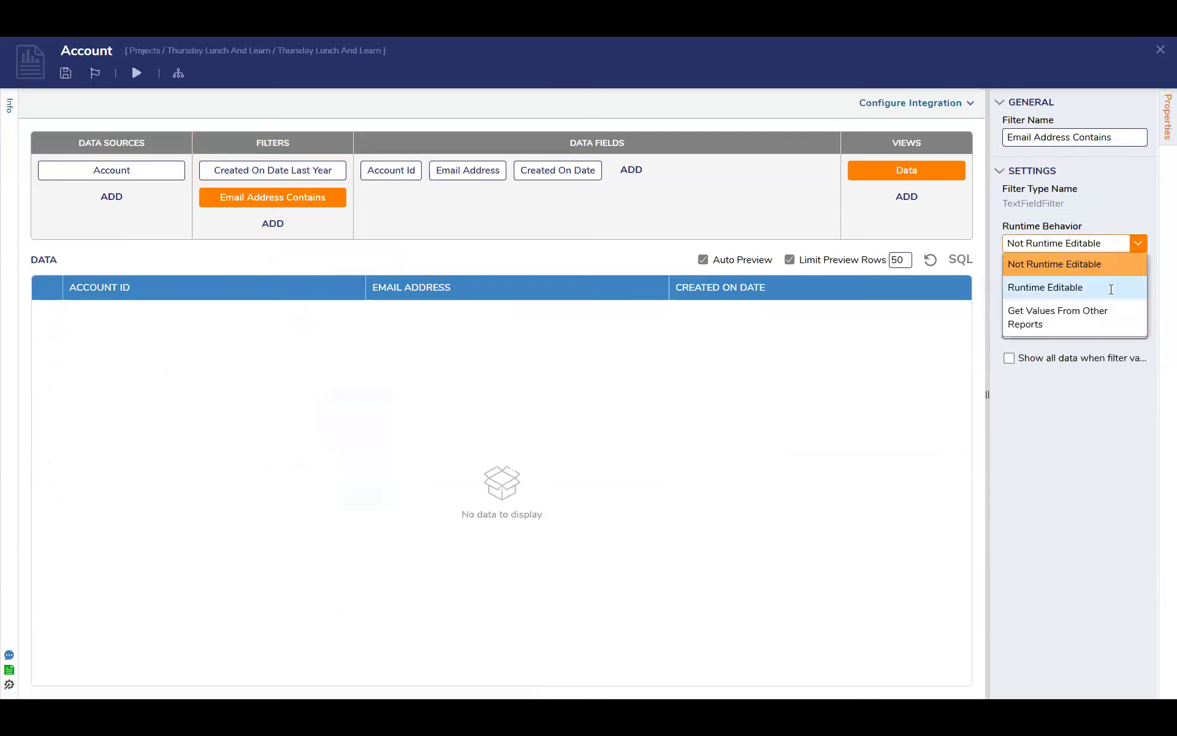
{"action": "left_click", "coordinate": [1111, 289]}
{"action": "left_click", "coordinate": [1066, 331]}
{"action": "type", "text": "Decisions"}
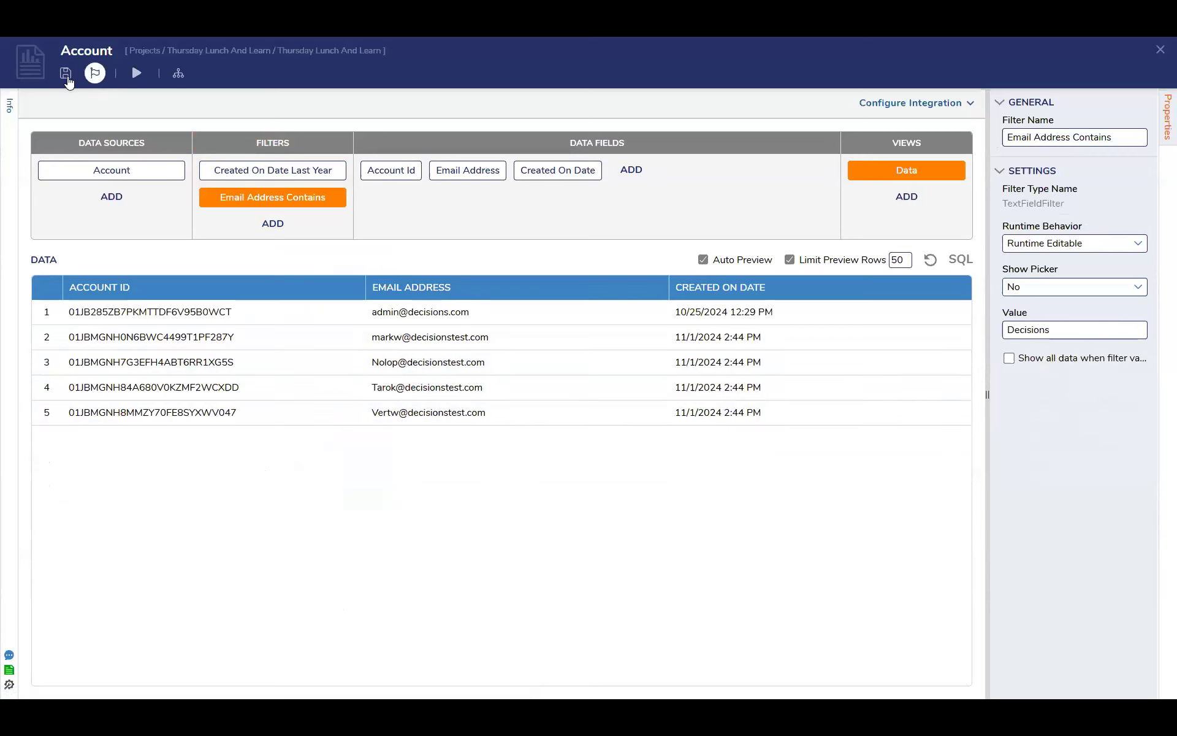
Save and close the filtered Account report, and save Main Page
{"action": "left_click", "coordinate": [66, 74]}
{"action": "left_click", "coordinate": [745, 424]}
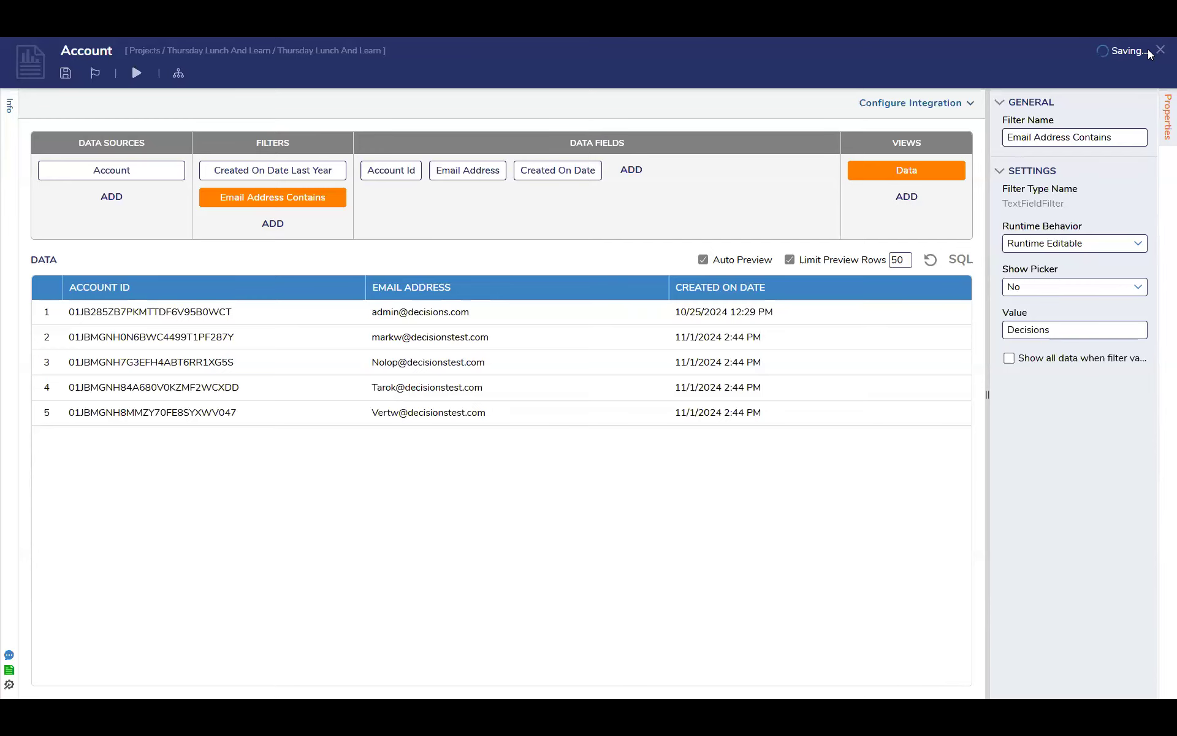
{"action": "left_click", "coordinate": [1160, 50]}
{"action": "left_click", "coordinate": [66, 74]}
{"action": "left_click", "coordinate": [742, 428]}
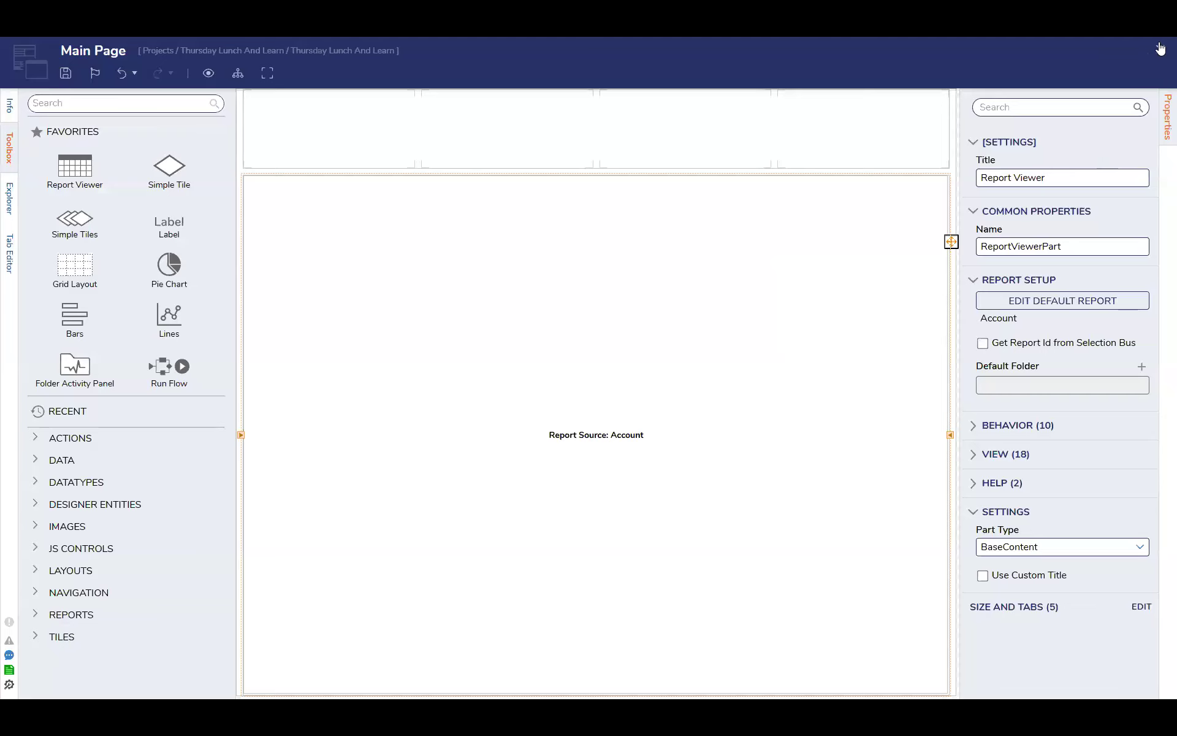
Close the Main Page designer and create a folder named "Dashboard" under the project's Public Folders
{"action": "left_click", "coordinate": [1160, 49]}
{"action": "left_click", "coordinate": [59, 134]}
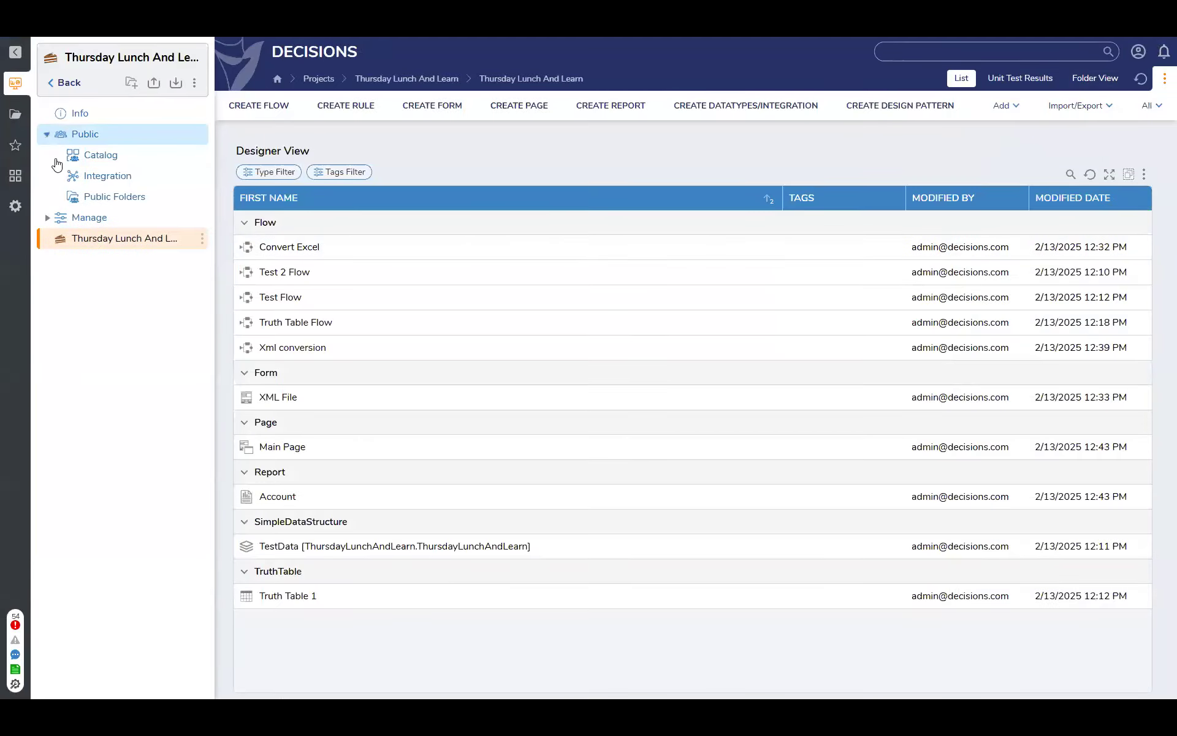
{"action": "left_click", "coordinate": [114, 197]}
{"action": "left_click", "coordinate": [276, 108]}
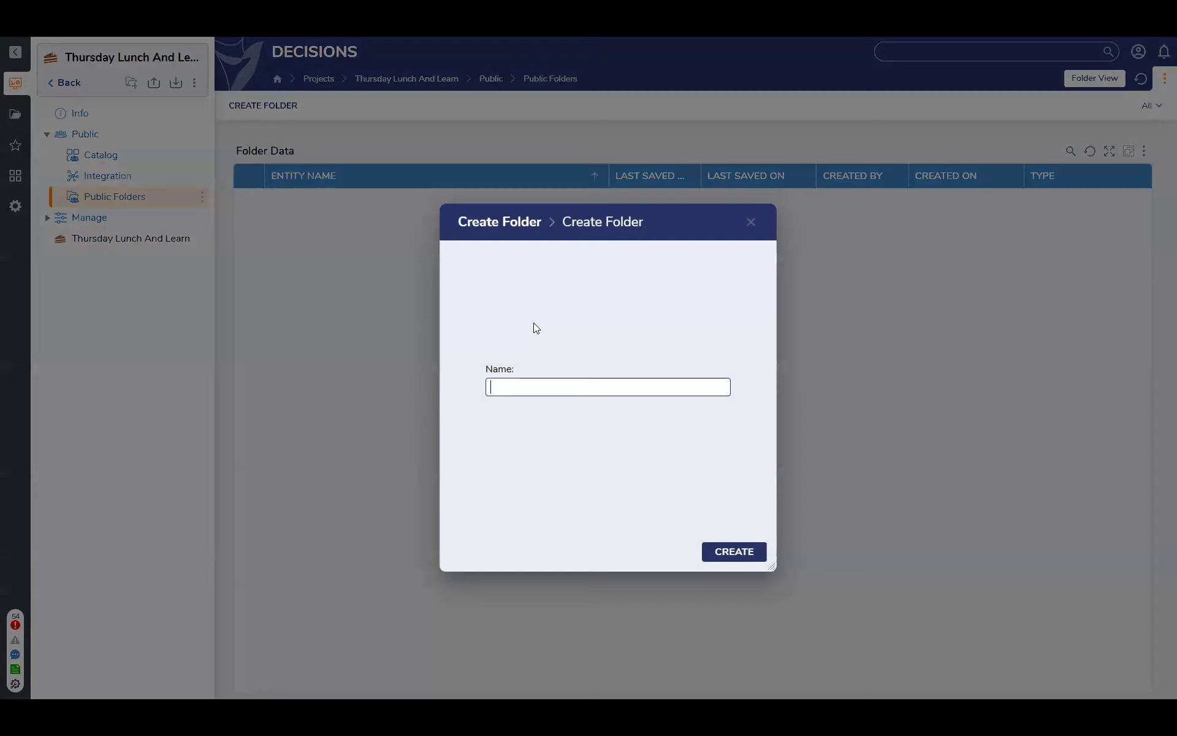
{"action": "type", "text": "Dashboard"}
{"action": "key", "text": "Return"}
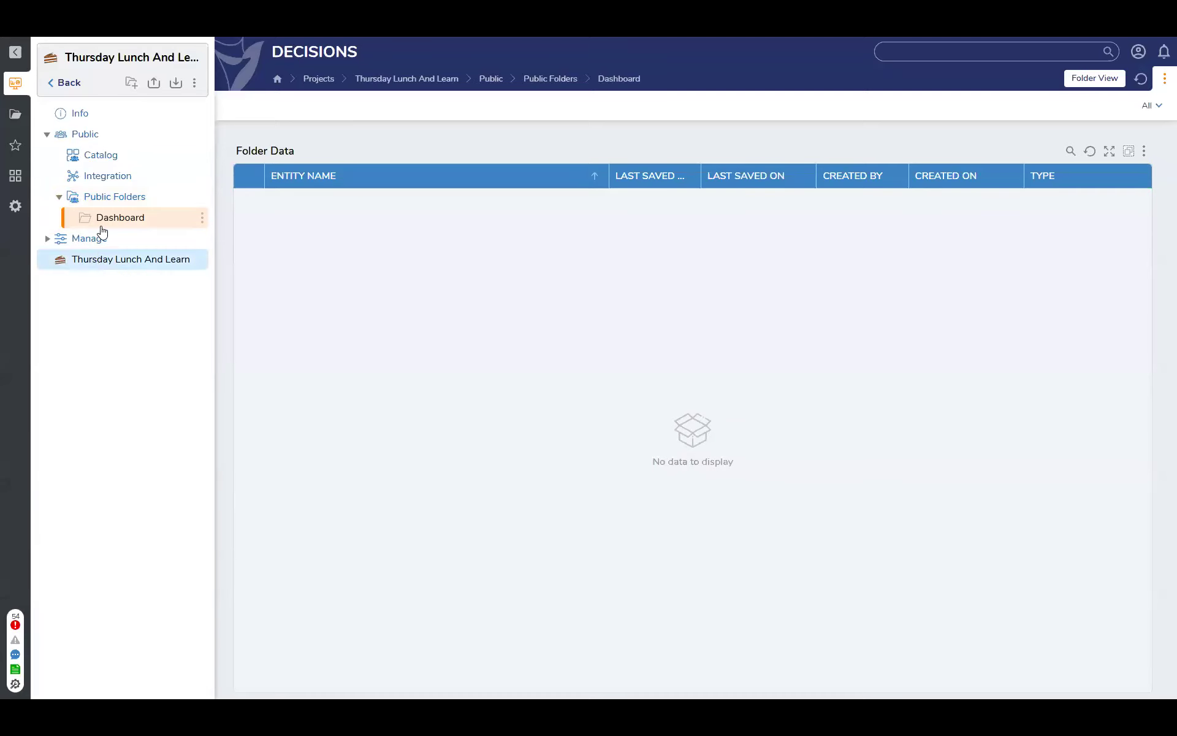
Add the existing Main Page as a page on the Dashboard folder and save it
{"action": "left_click", "coordinate": [100, 261]}
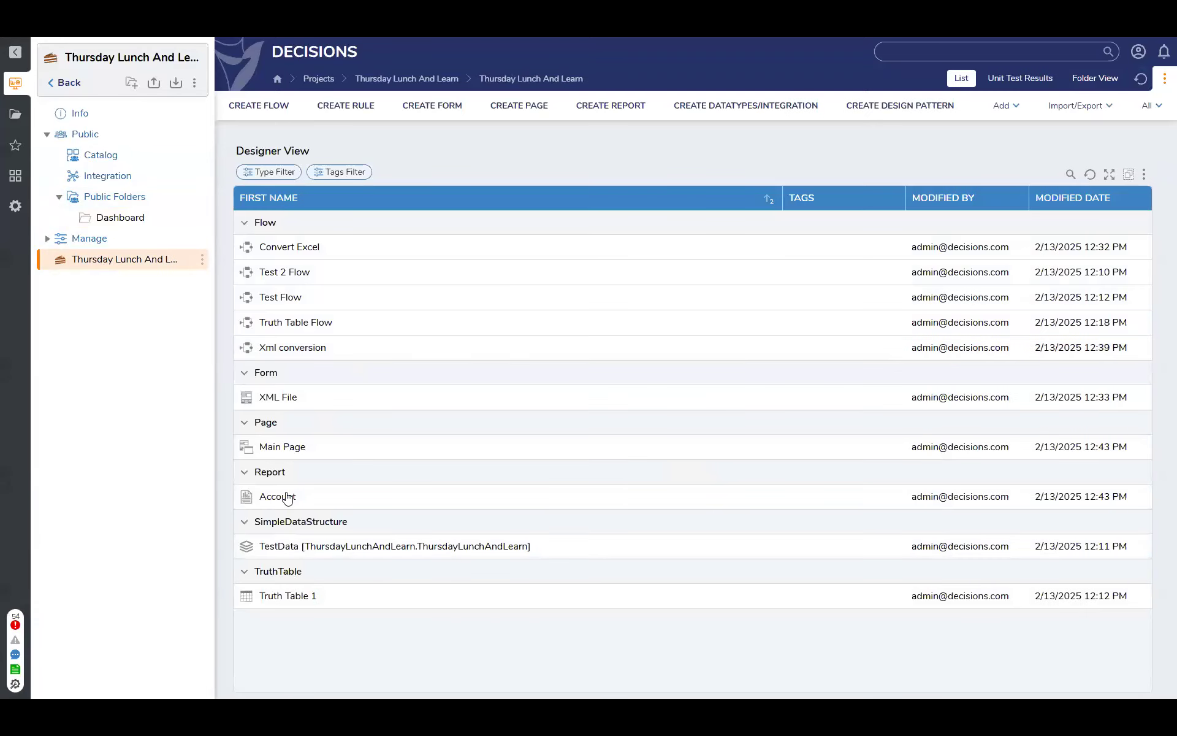
{"action": "right_click", "coordinate": [280, 454]}
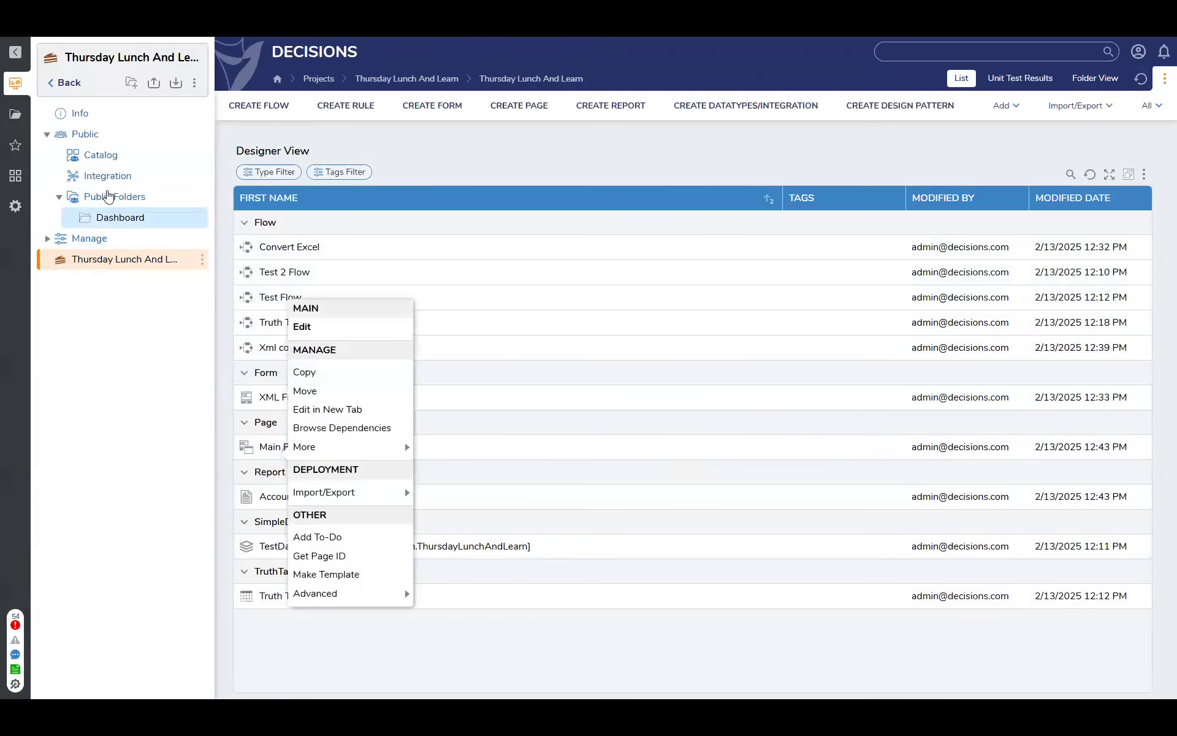
{"action": "left_click", "coordinate": [106, 219]}
{"action": "left_click", "coordinate": [202, 217]}
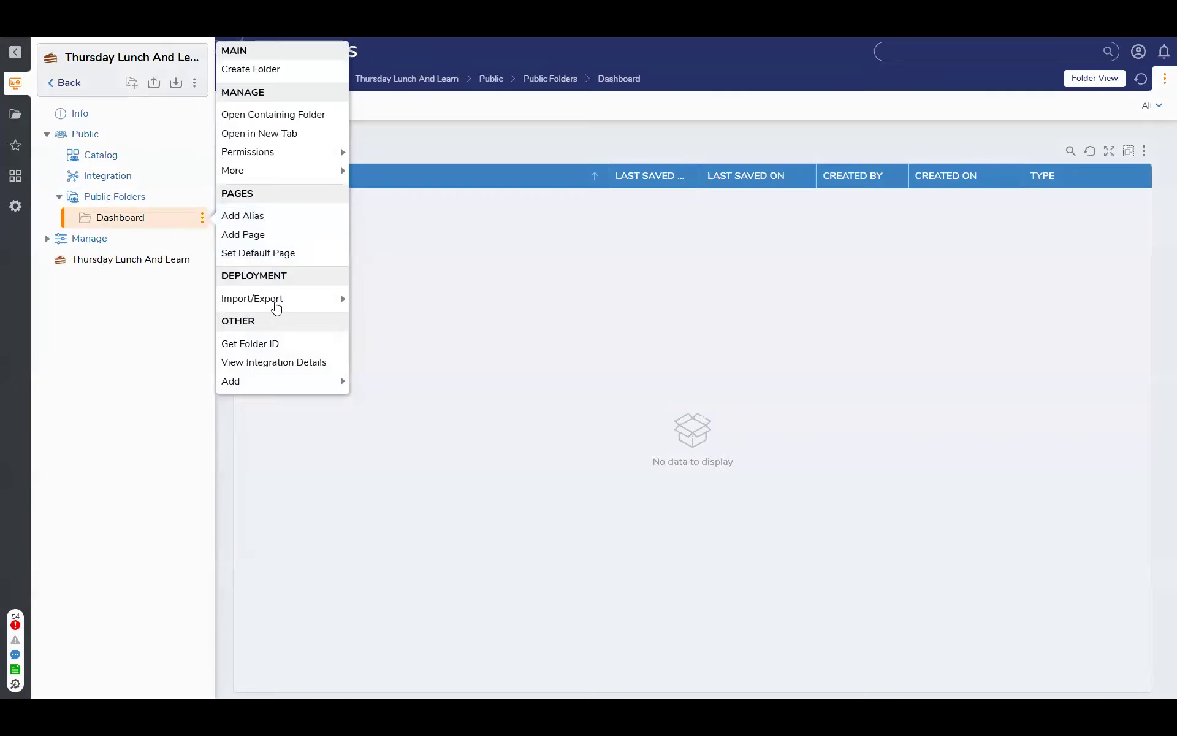
{"action": "left_click", "coordinate": [282, 236]}
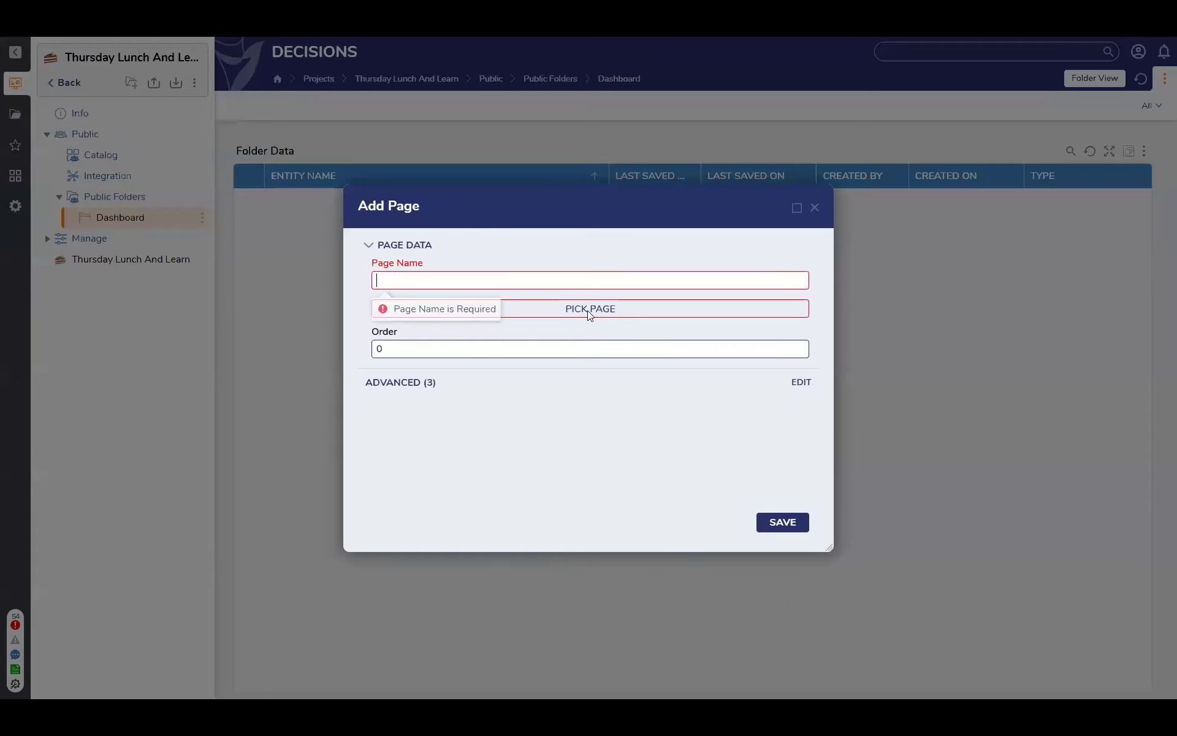
{"action": "left_click", "coordinate": [588, 306]}
{"action": "left_click", "coordinate": [527, 244]}
{"action": "left_click", "coordinate": [800, 640]}
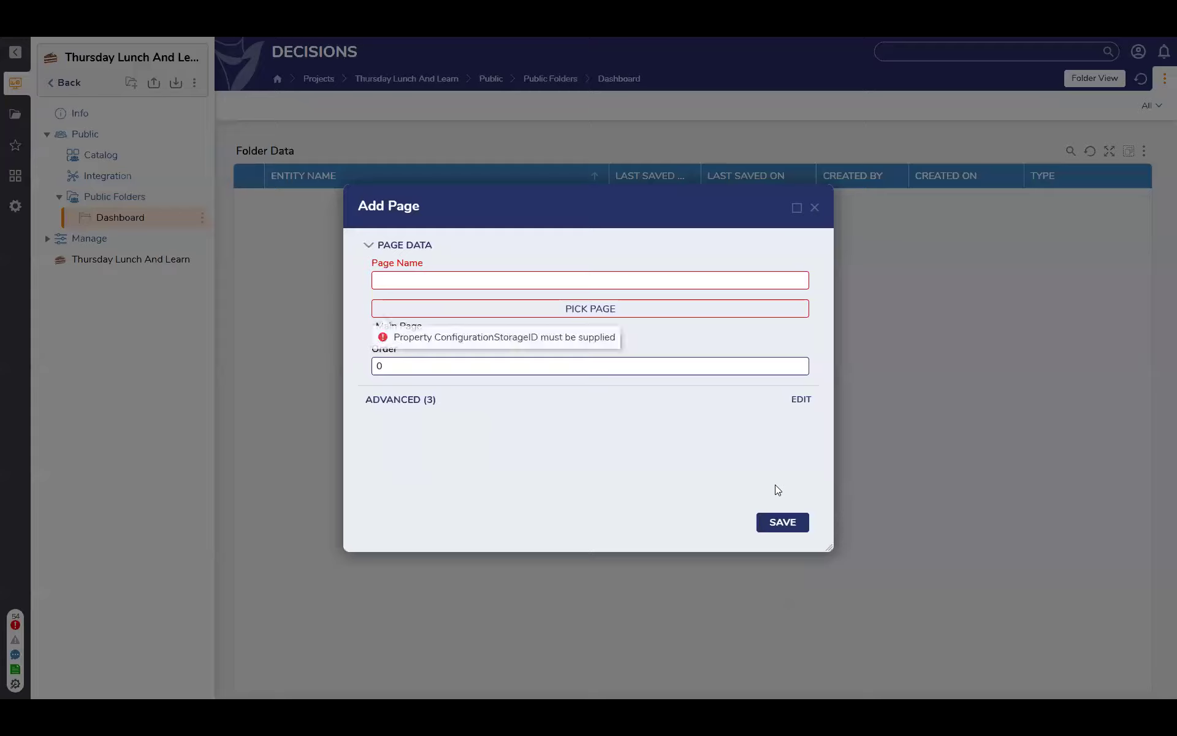
{"action": "left_click", "coordinate": [785, 522]}
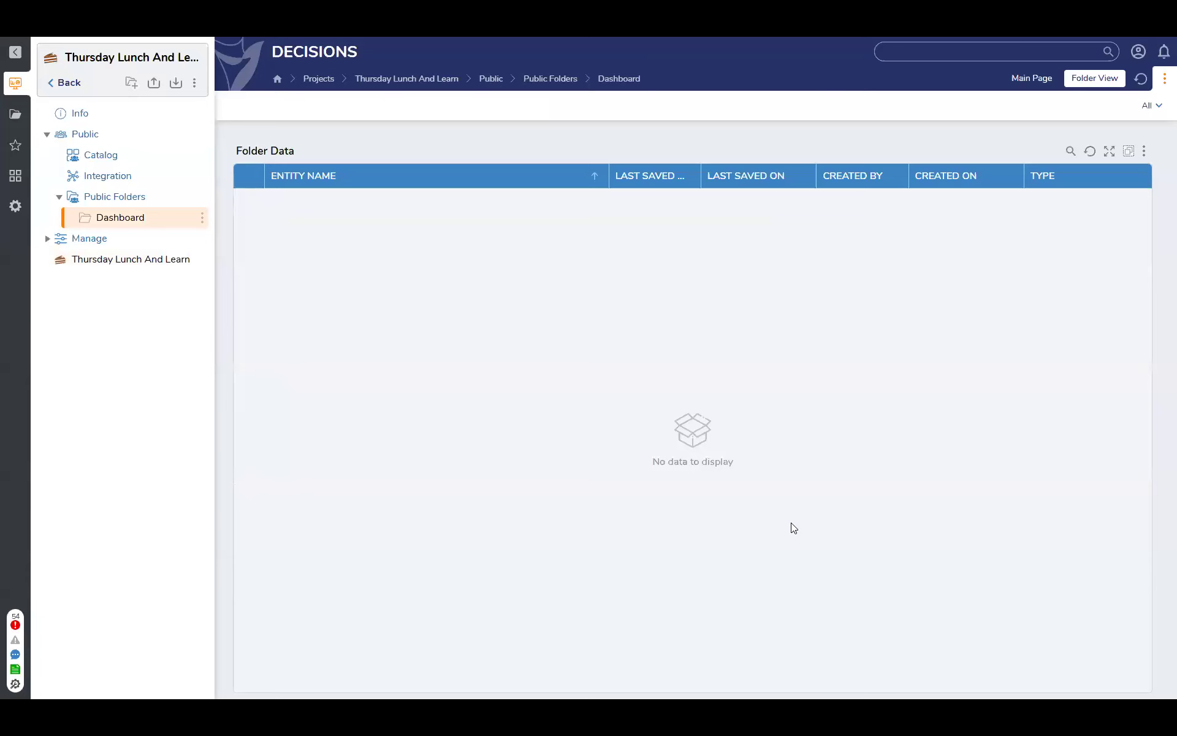
View Main Page in the Dashboard folder and inspect its Email Address Contains runtime filter without applying a change
{"action": "left_click", "coordinate": [1032, 78]}
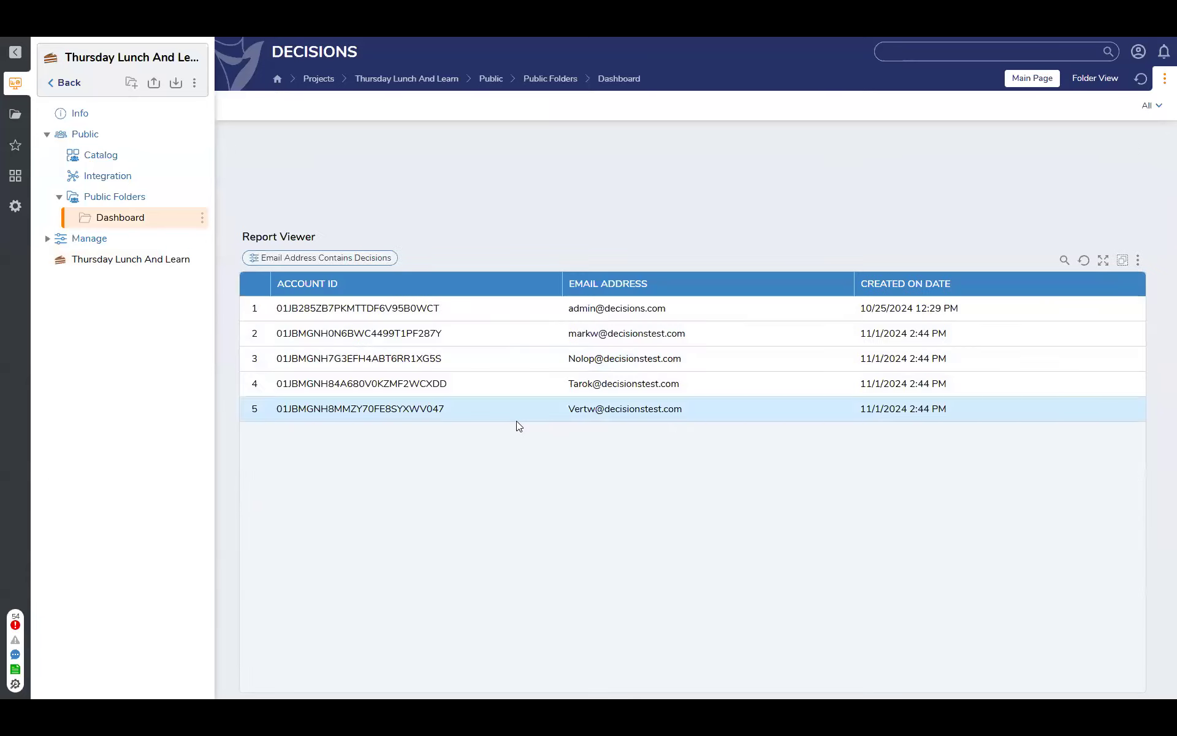
{"action": "left_click", "coordinate": [300, 261]}
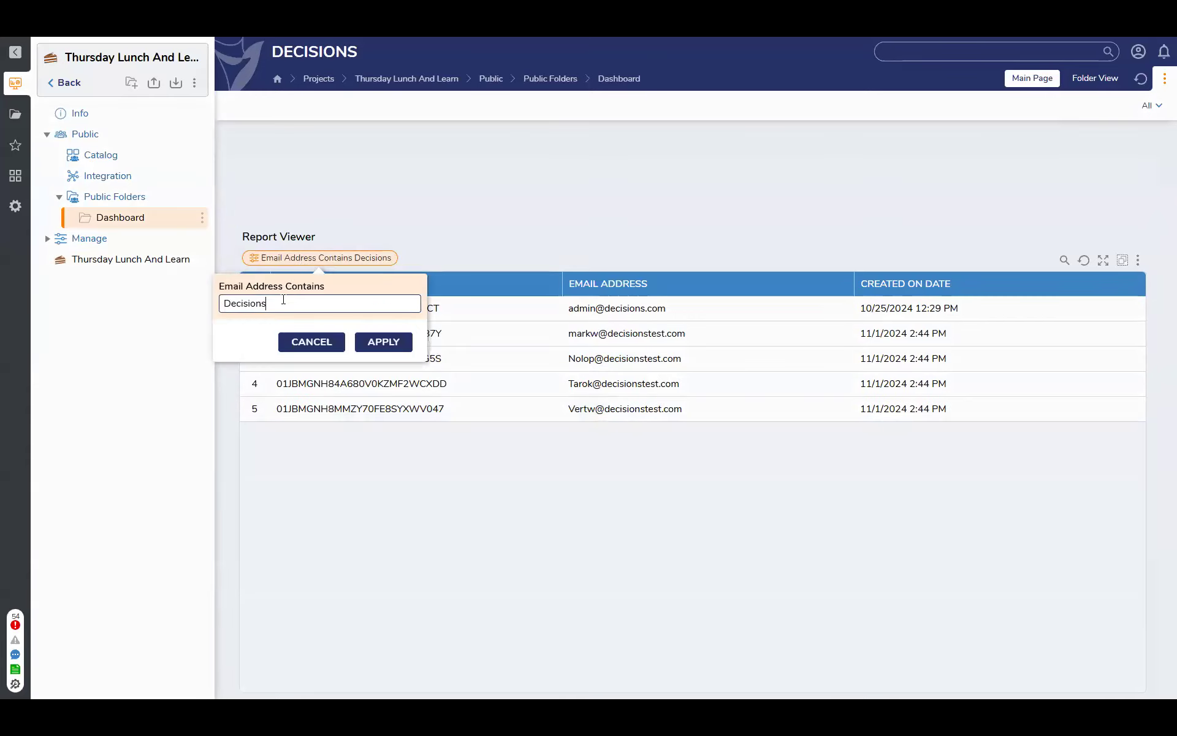
{"action": "left_click_drag", "start_coordinate": [279, 304], "coordinate": [222, 303]}
{"action": "left_click", "coordinate": [328, 342]}
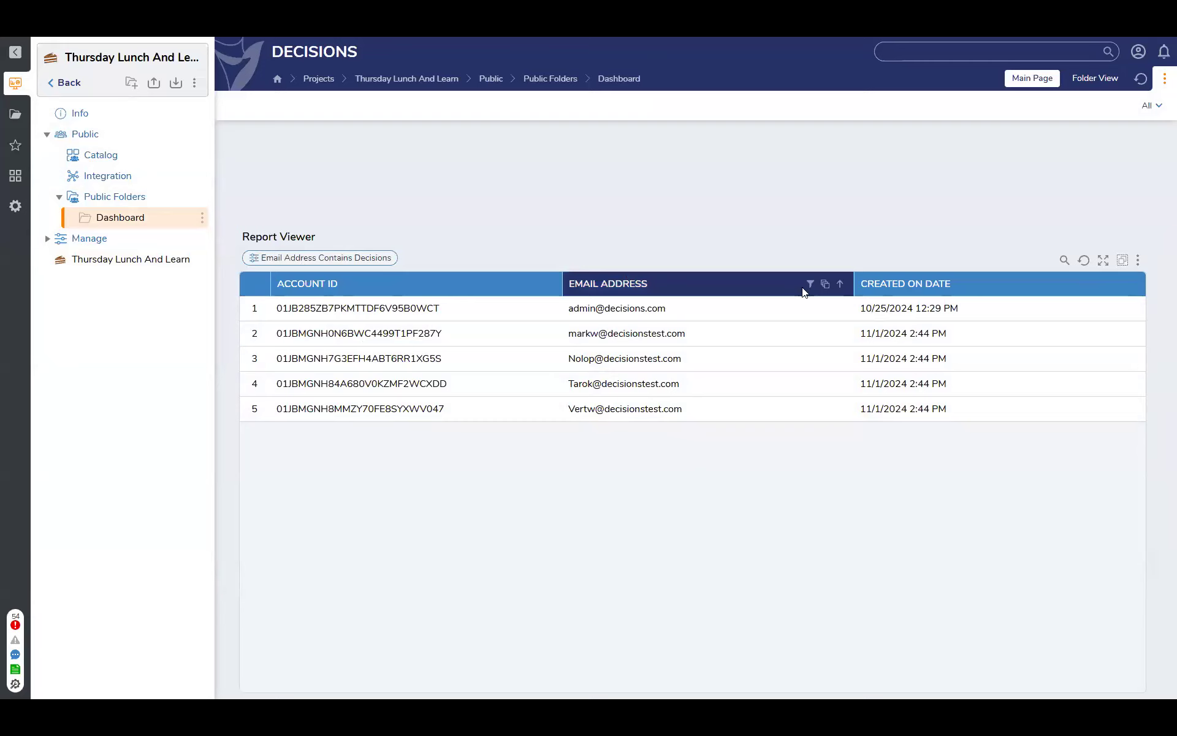
Filter the report's Email Address column by "Admin"
{"action": "left_click", "coordinate": [811, 284]}
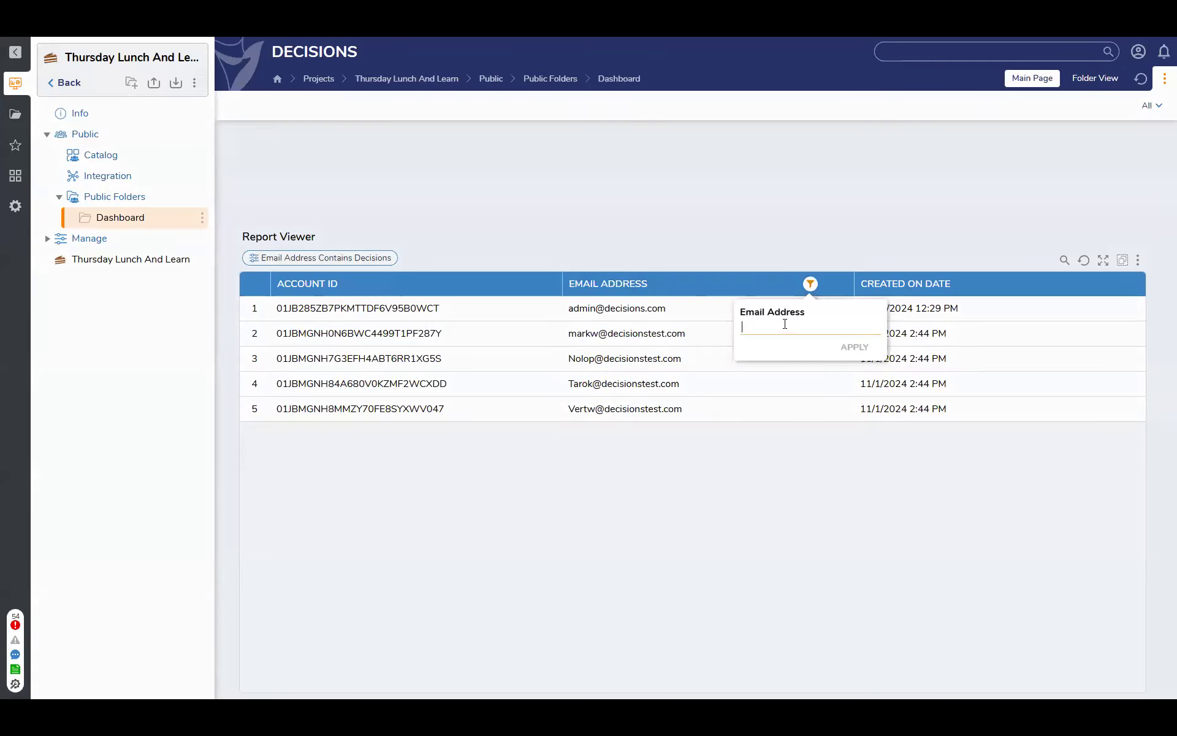
{"action": "type", "text": "decisions"}
{"action": "key", "text": "Return"}
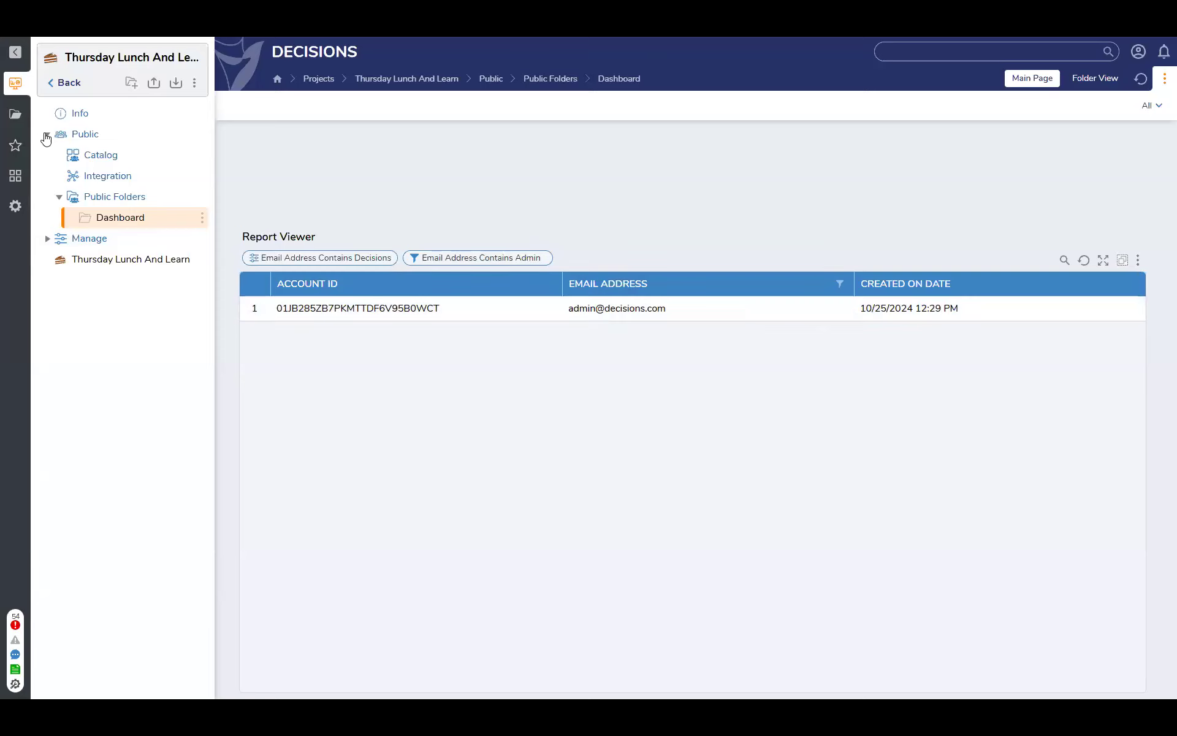
Look through the subfolders under Manage, and collapse the Manage and Public folders in the project tree
{"action": "left_click", "coordinate": [46, 243]}
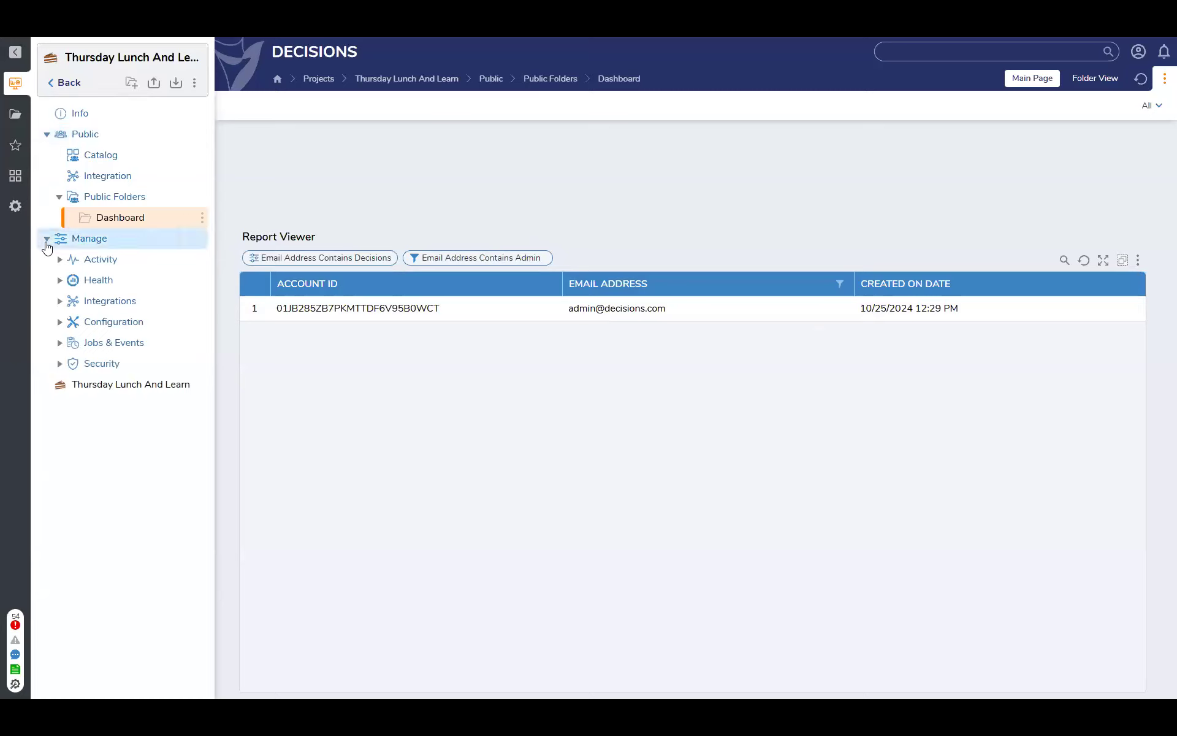
{"action": "left_click", "coordinate": [47, 241]}
{"action": "left_click", "coordinate": [47, 139]}
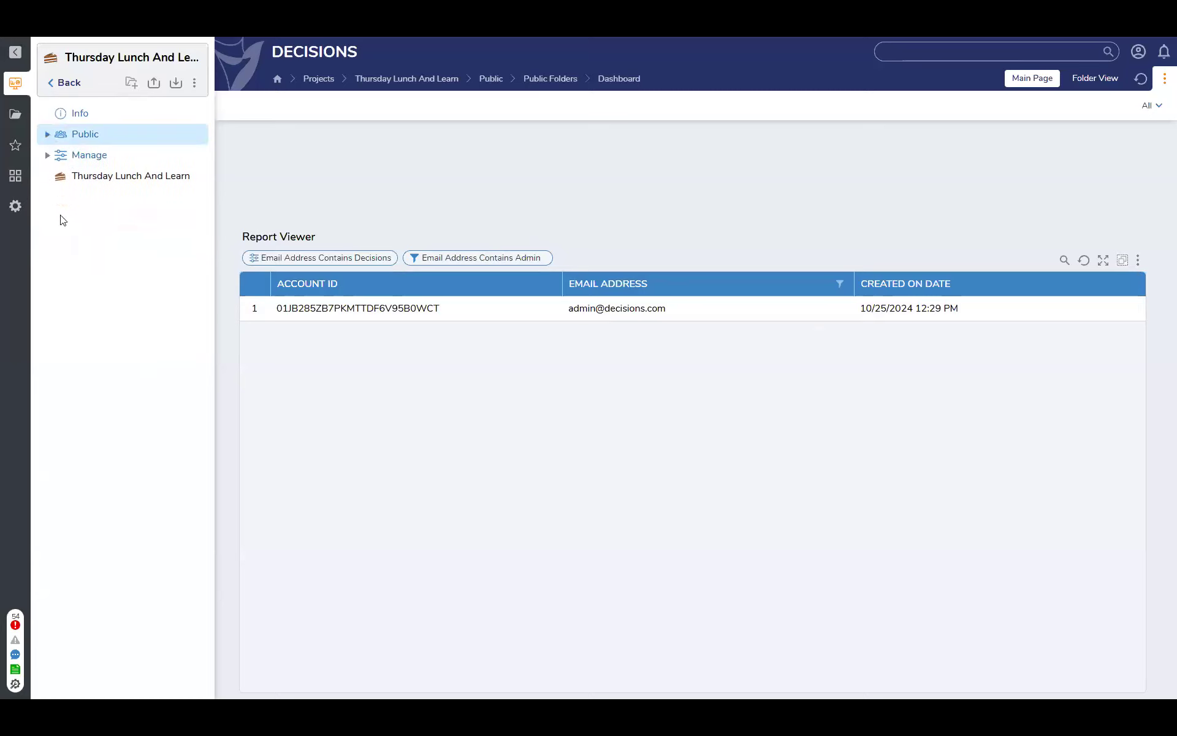
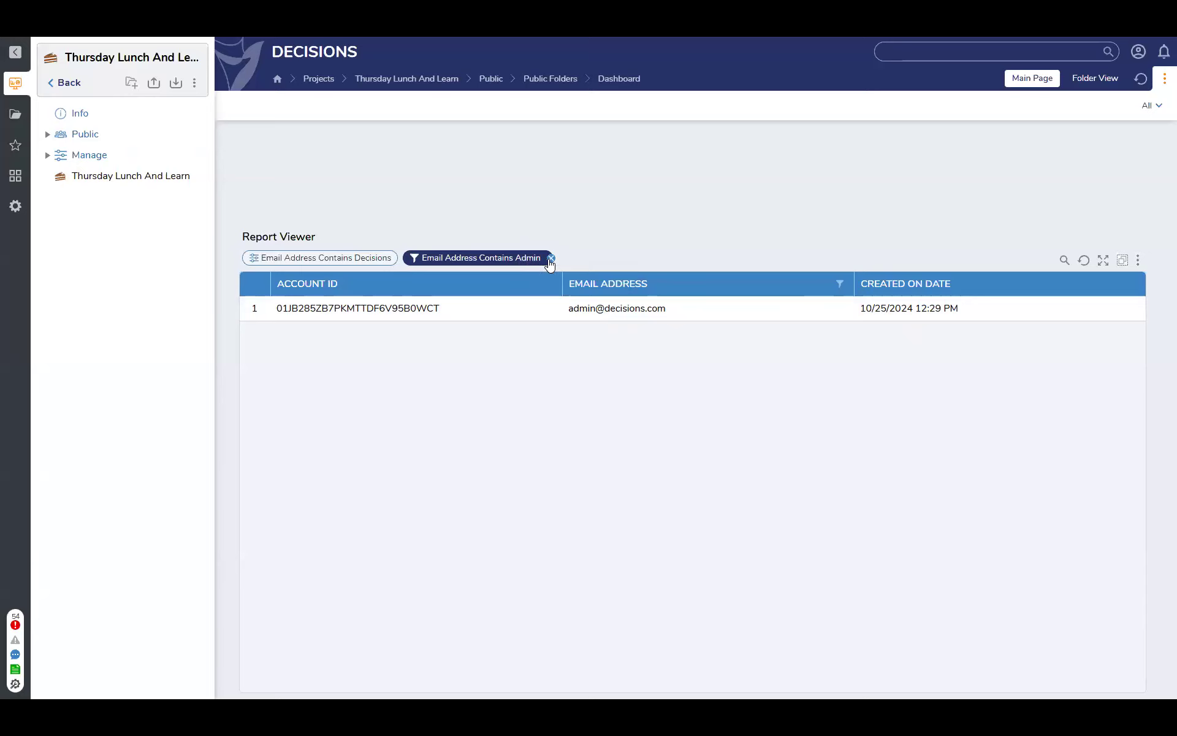
Remove the Admin filter from the report's Email Address column and check the column's filter entry without applying a value
{"action": "left_click", "coordinate": [551, 258]}
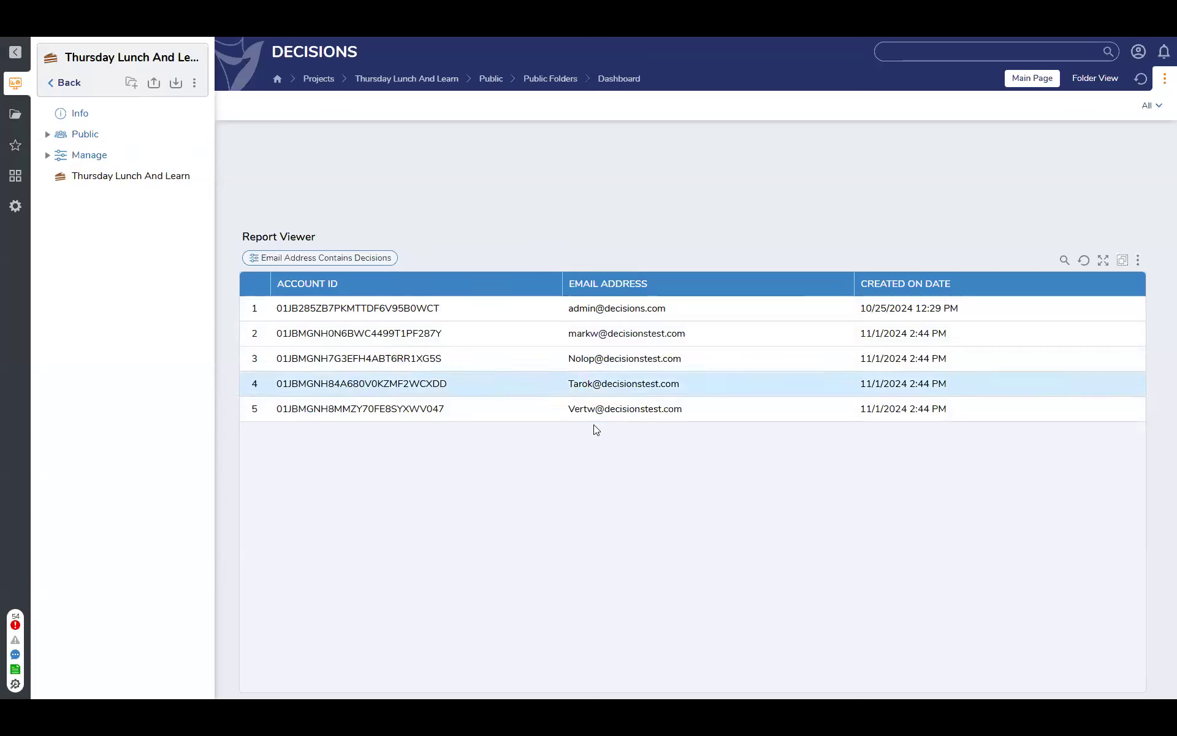
{"action": "mouse_move", "coordinate": [830, 288]}
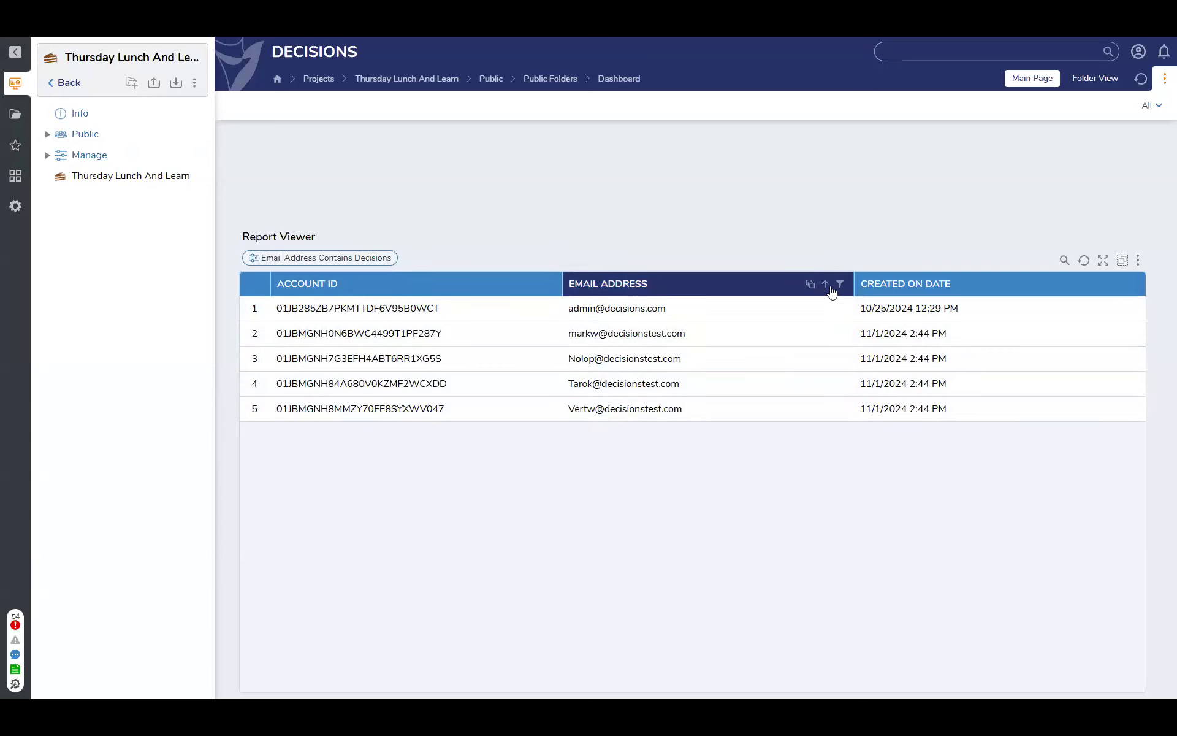
{"action": "left_click", "coordinate": [839, 285]}
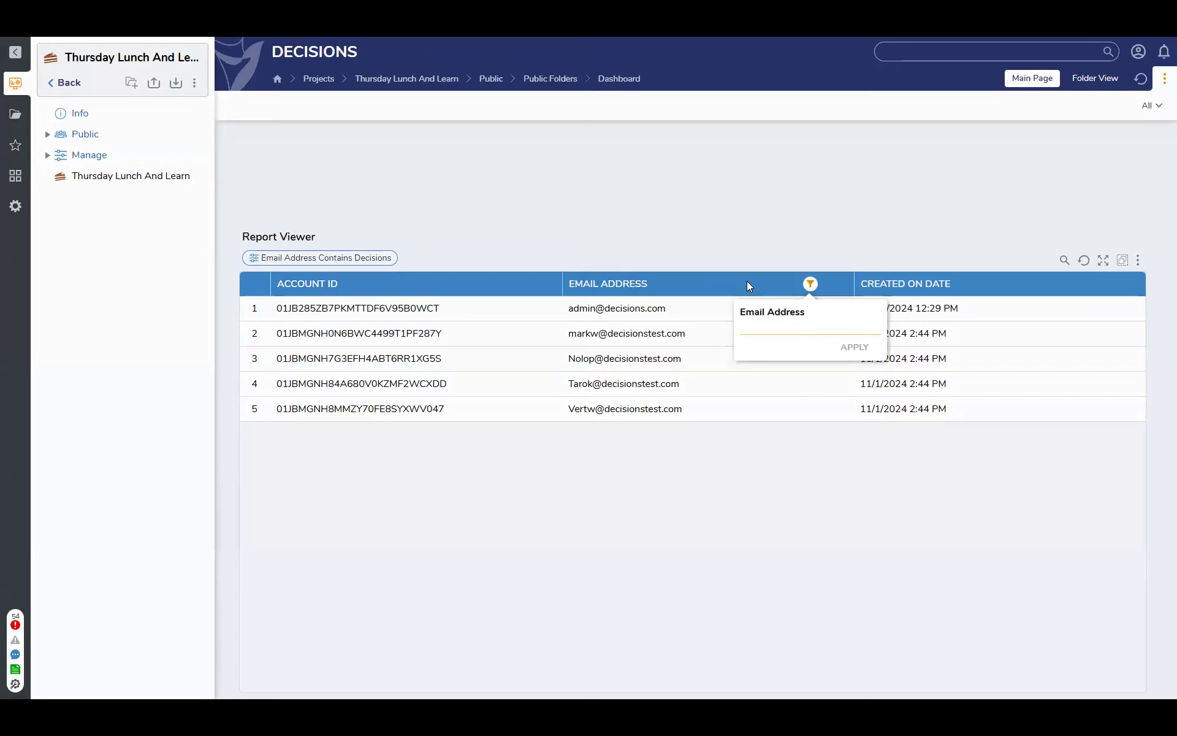
{"action": "left_click", "coordinate": [845, 290]}
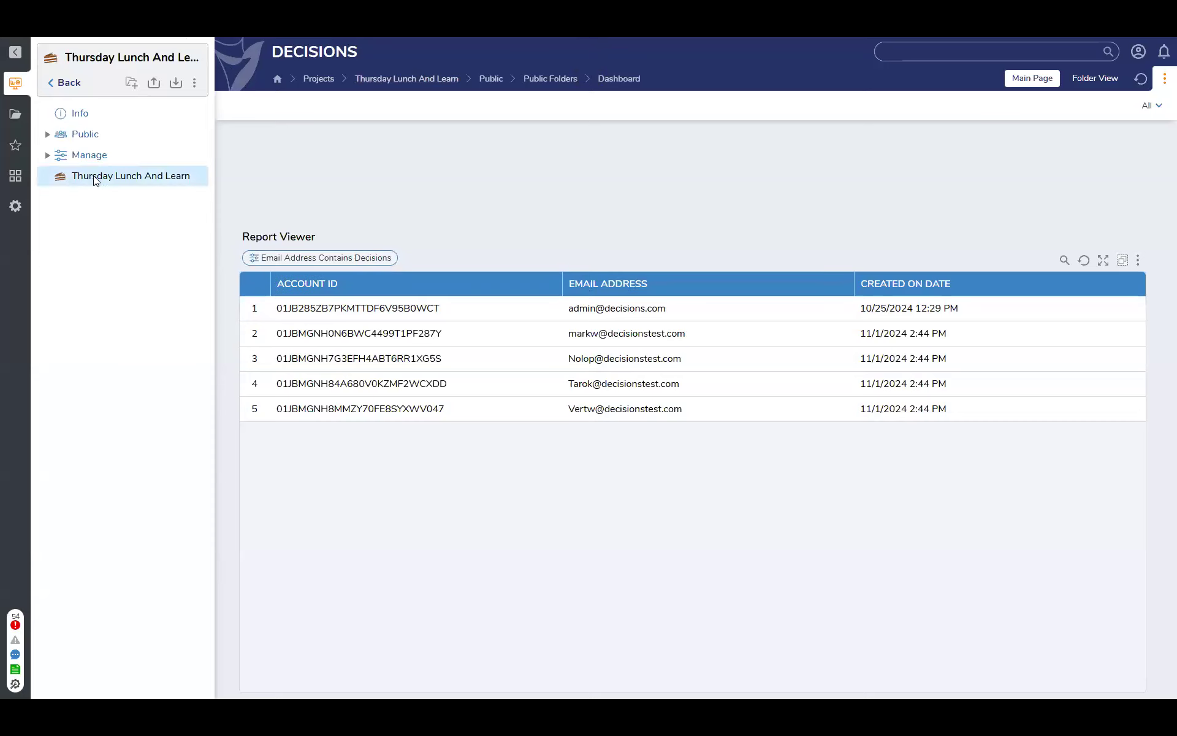
Open Main Page from the Thursday Lunch And Learn folder for editing and add a Flow Run Part to the top row's first cell
{"action": "left_click", "coordinate": [141, 181]}
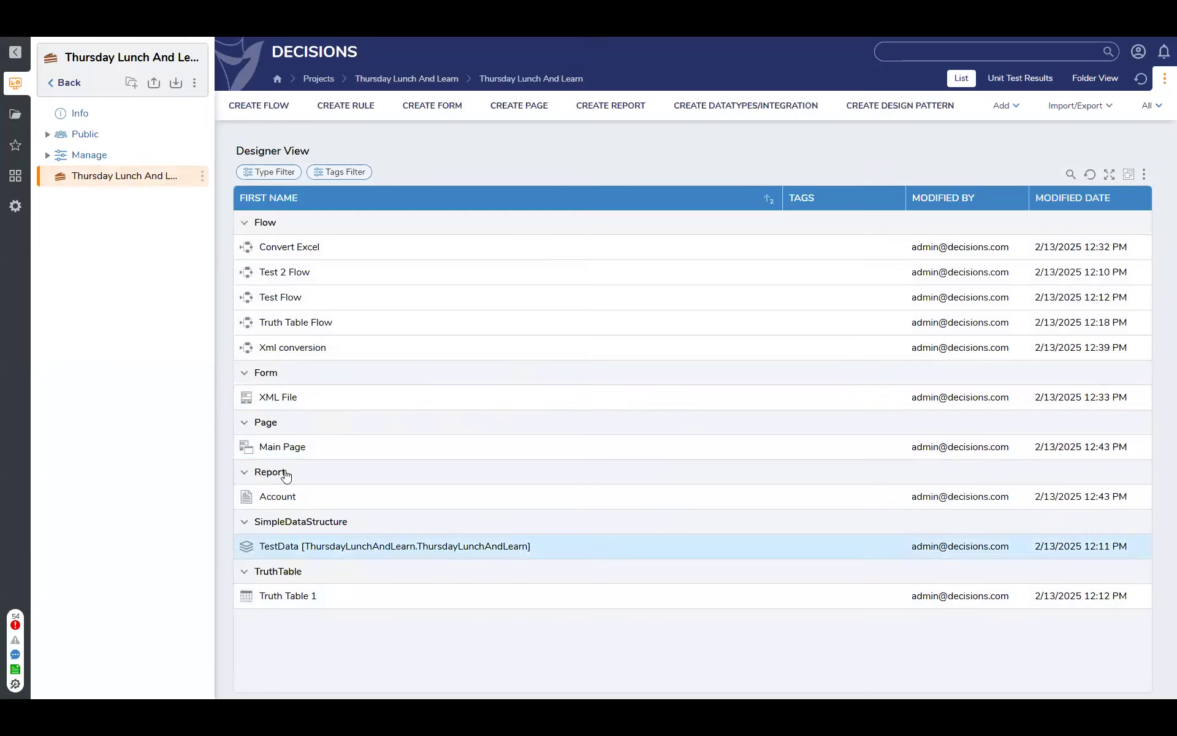
{"action": "double_click", "coordinate": [287, 448]}
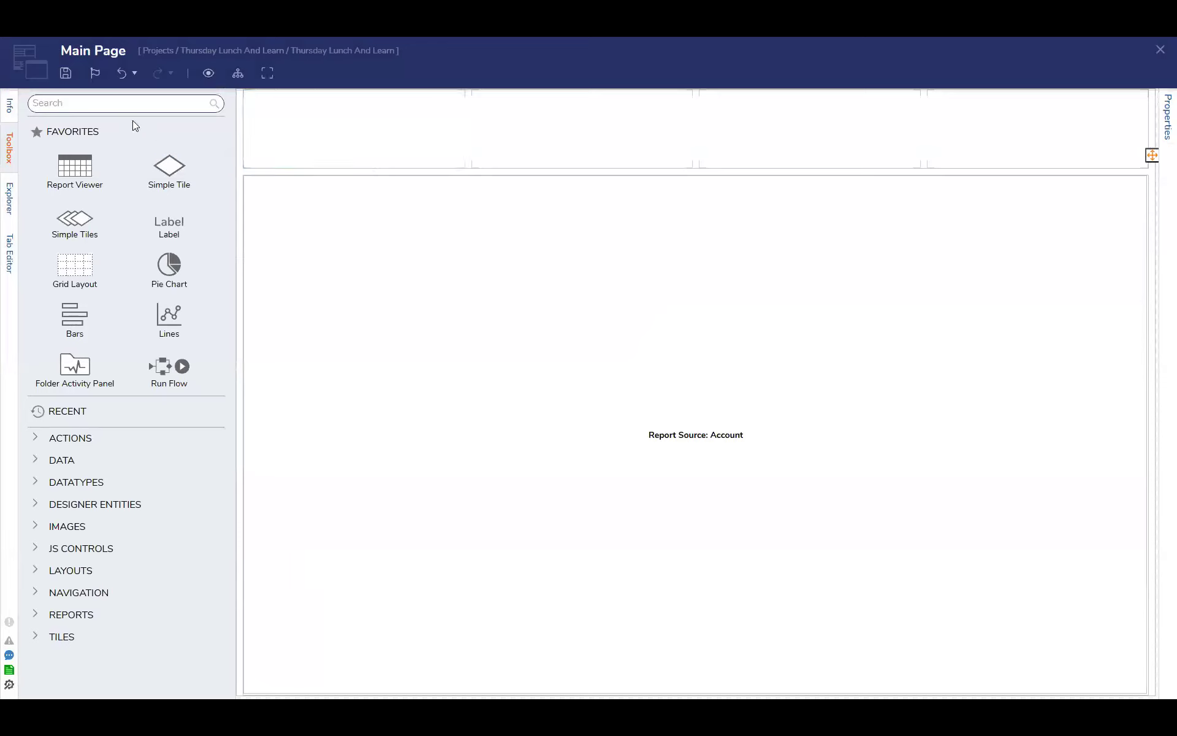
{"action": "left_click", "coordinate": [29, 638]}
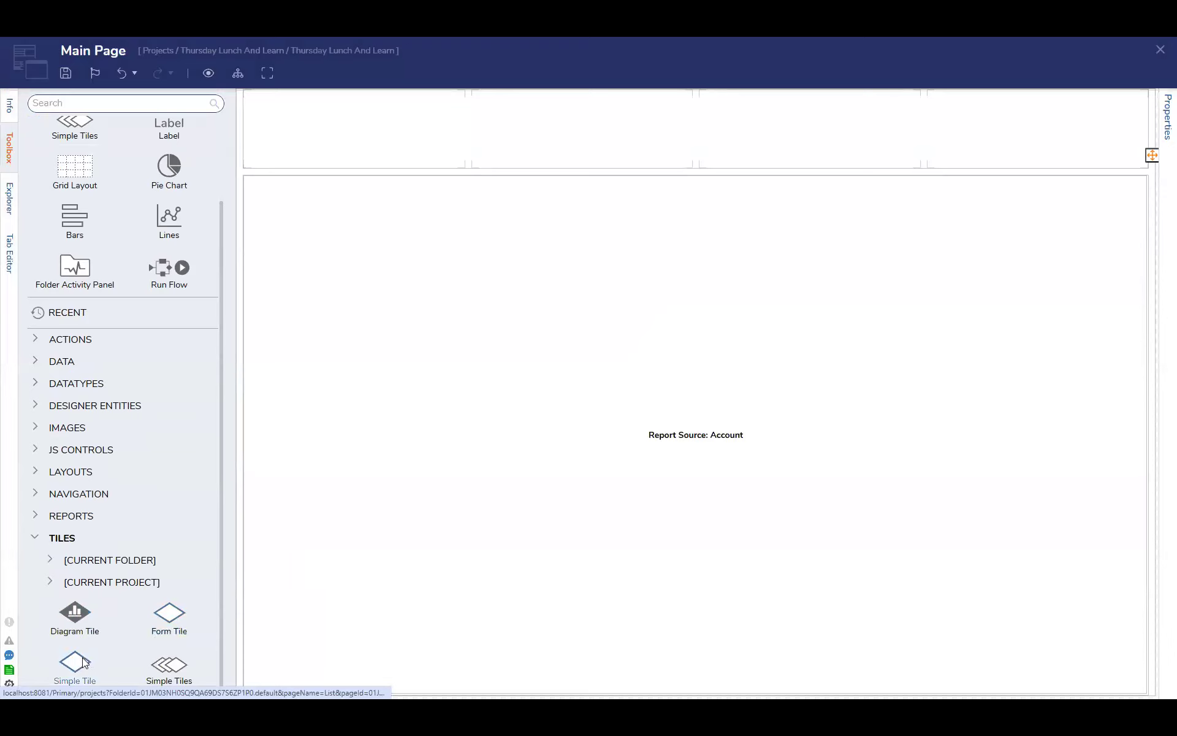
{"action": "scroll", "coordinate": [92, 214], "scroll_direction": "up", "scroll_amount": 2}
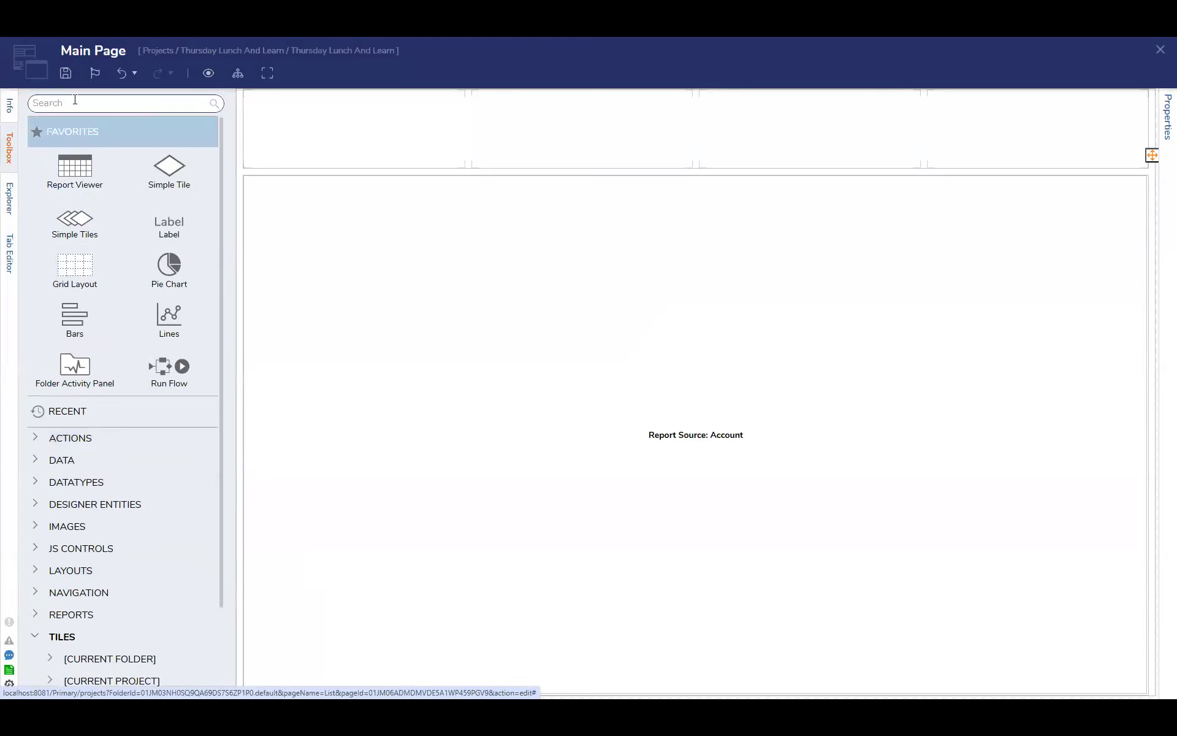
{"action": "left_click", "coordinate": [75, 101]}
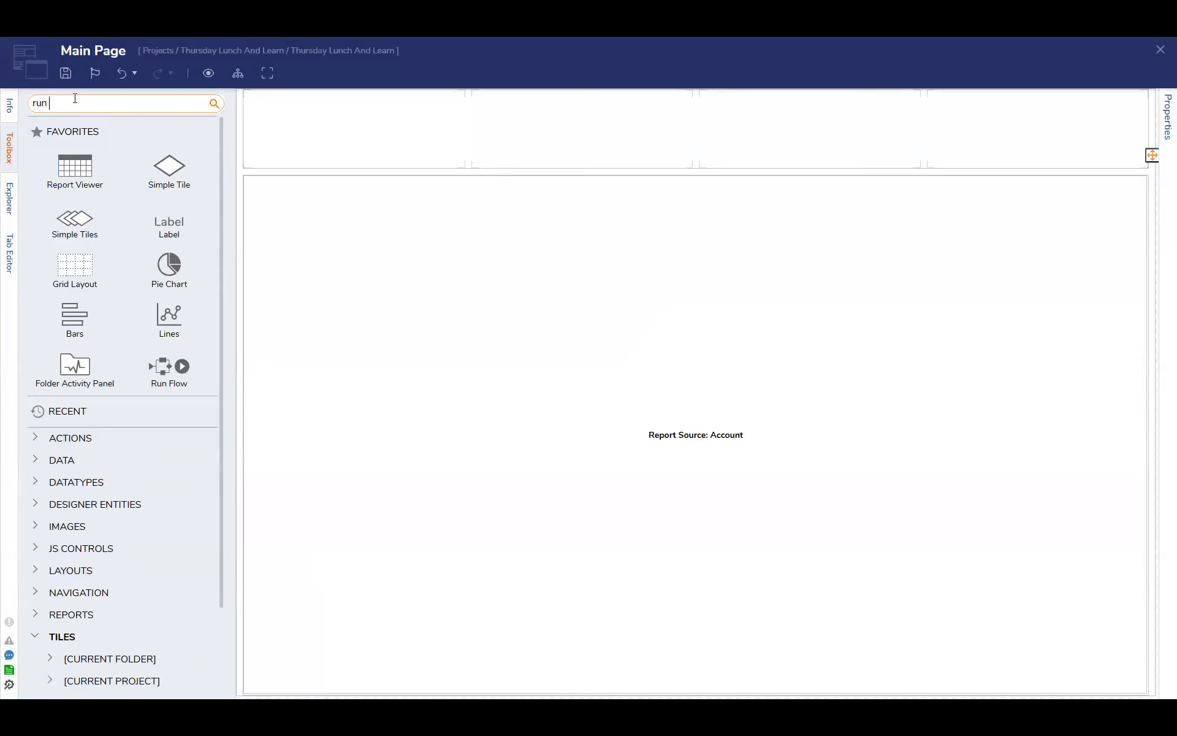
{"action": "type", "text": "run flow part"}
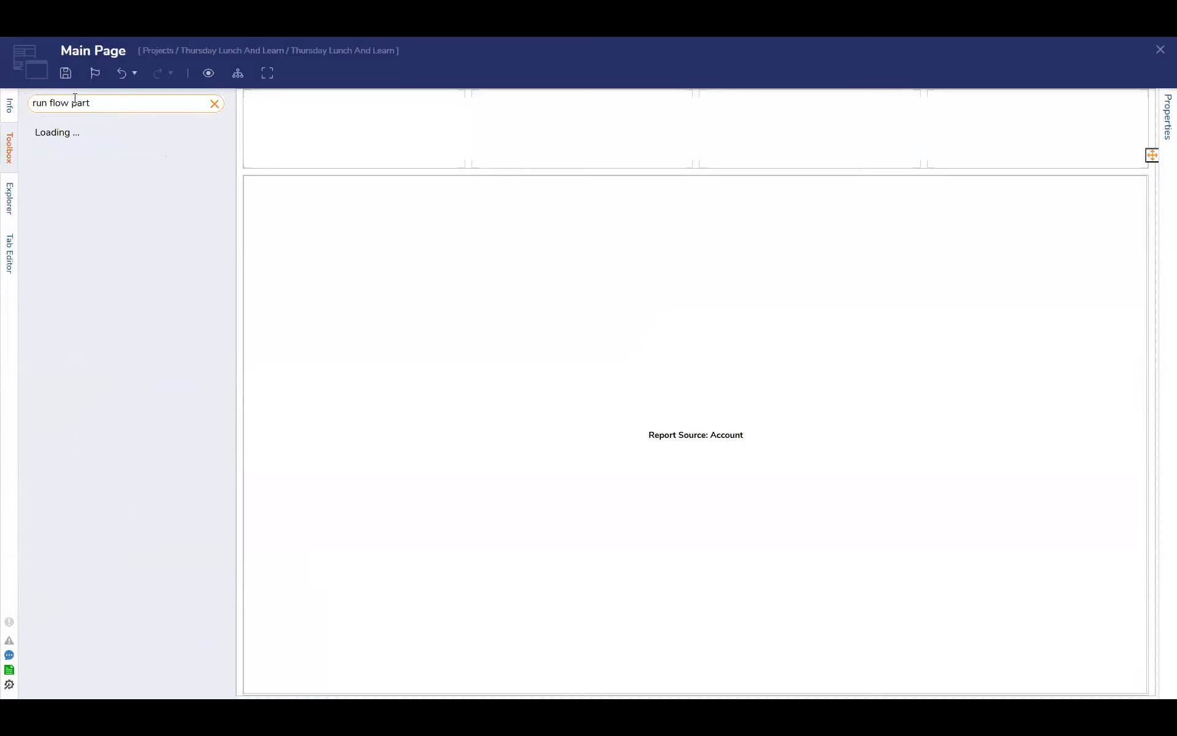
{"action": "left_click_drag", "start_coordinate": [69, 136], "coordinate": [331, 141]}
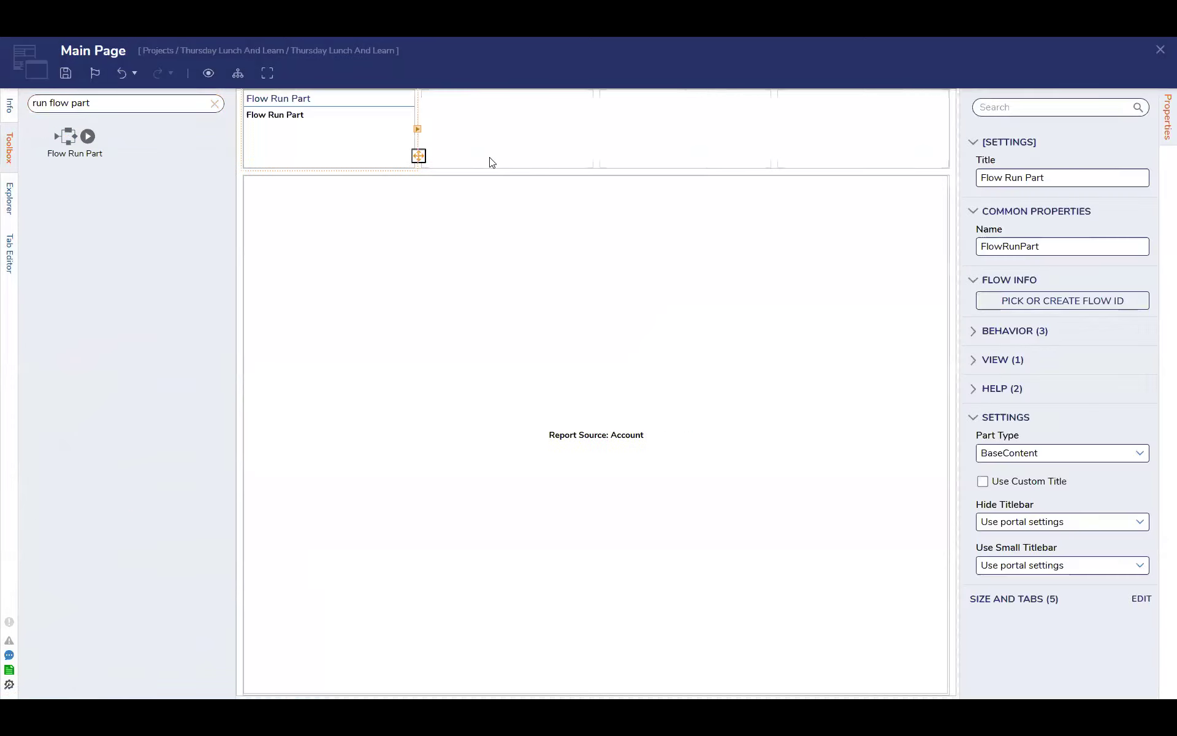
Create a new flow named Flow 1 for the Flow Run Part
{"action": "left_click", "coordinate": [1053, 298]}
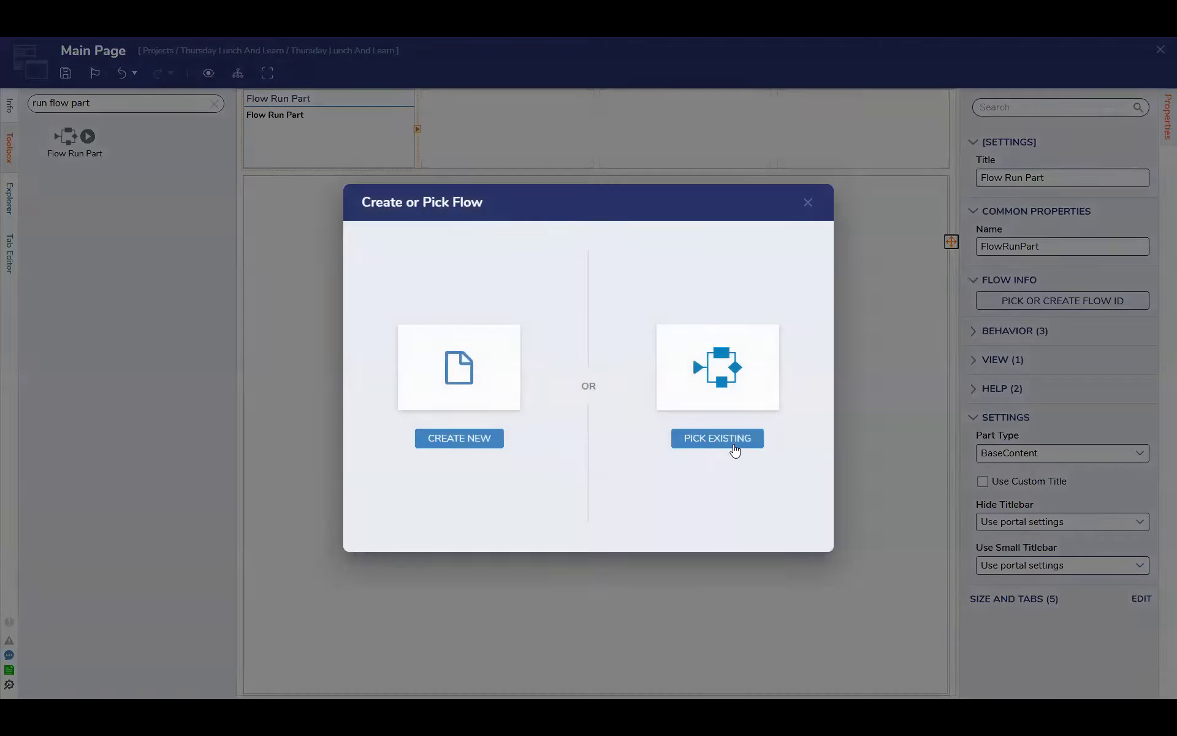
{"action": "left_click", "coordinate": [455, 438]}
{"action": "left_click", "coordinate": [466, 232]}
{"action": "left_click", "coordinate": [658, 284]}
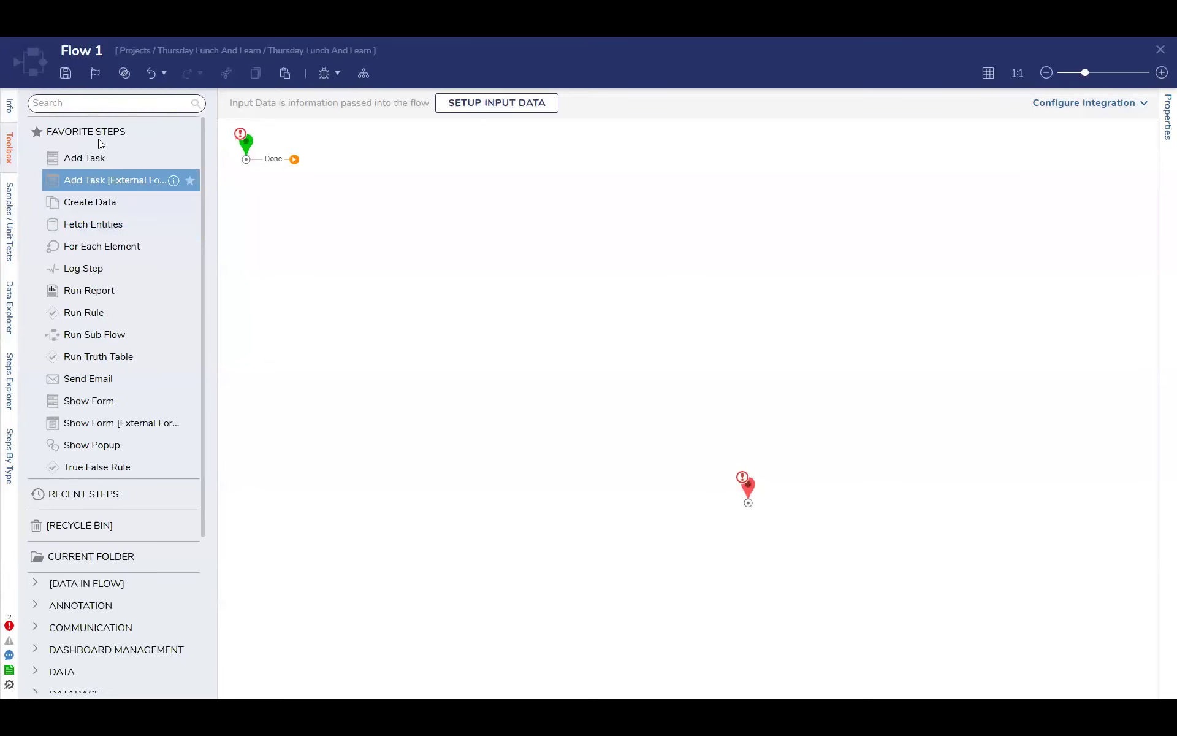
Add a Show Form step after the flow's start and create a standard form for it, named with the presenter's first name plus "Form"
{"action": "left_click_drag", "start_coordinate": [96, 401], "coordinate": [303, 171]}
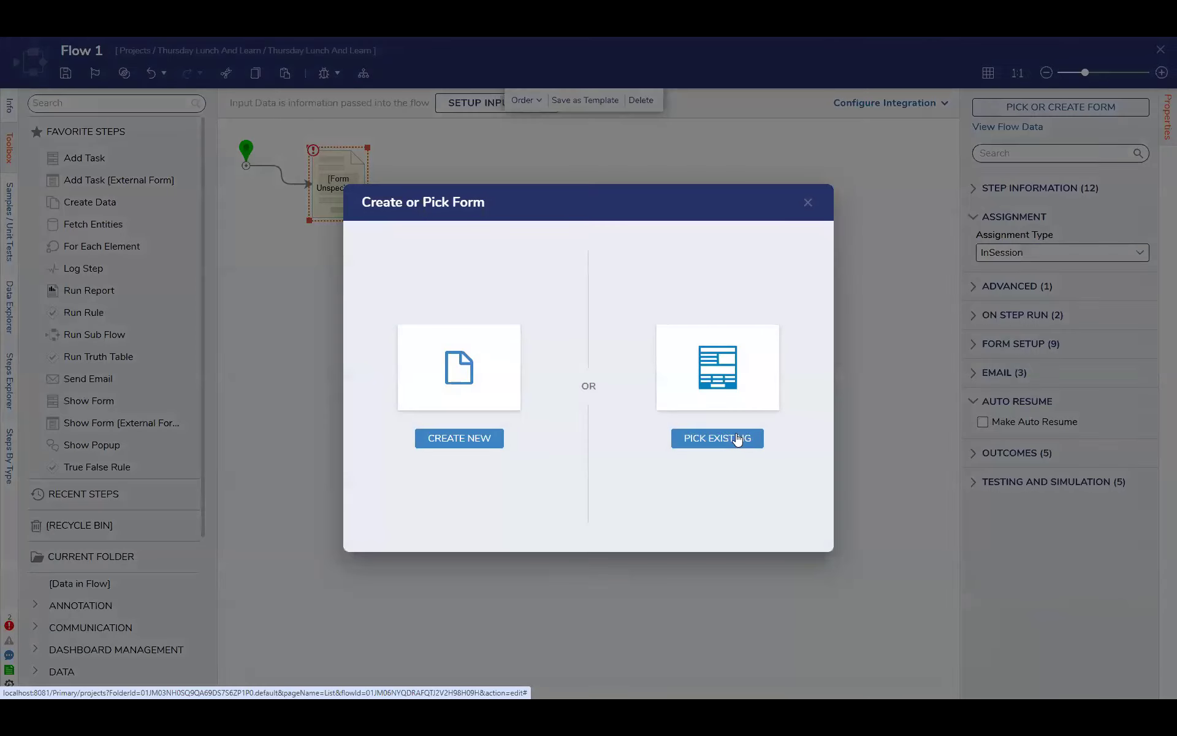
{"action": "left_click", "coordinate": [742, 438]}
{"action": "left_click", "coordinate": [813, 133]}
{"action": "left_click", "coordinate": [1048, 112]}
{"action": "left_click", "coordinate": [497, 438]}
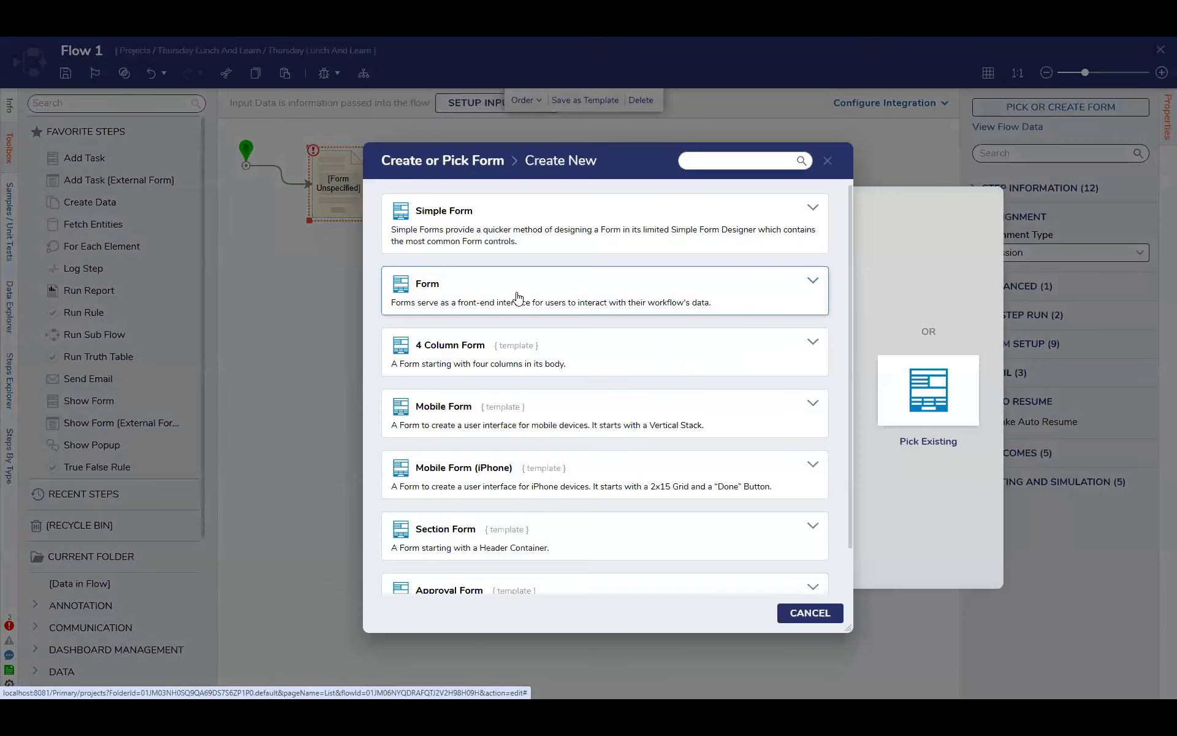
{"action": "left_click", "coordinate": [517, 296]}
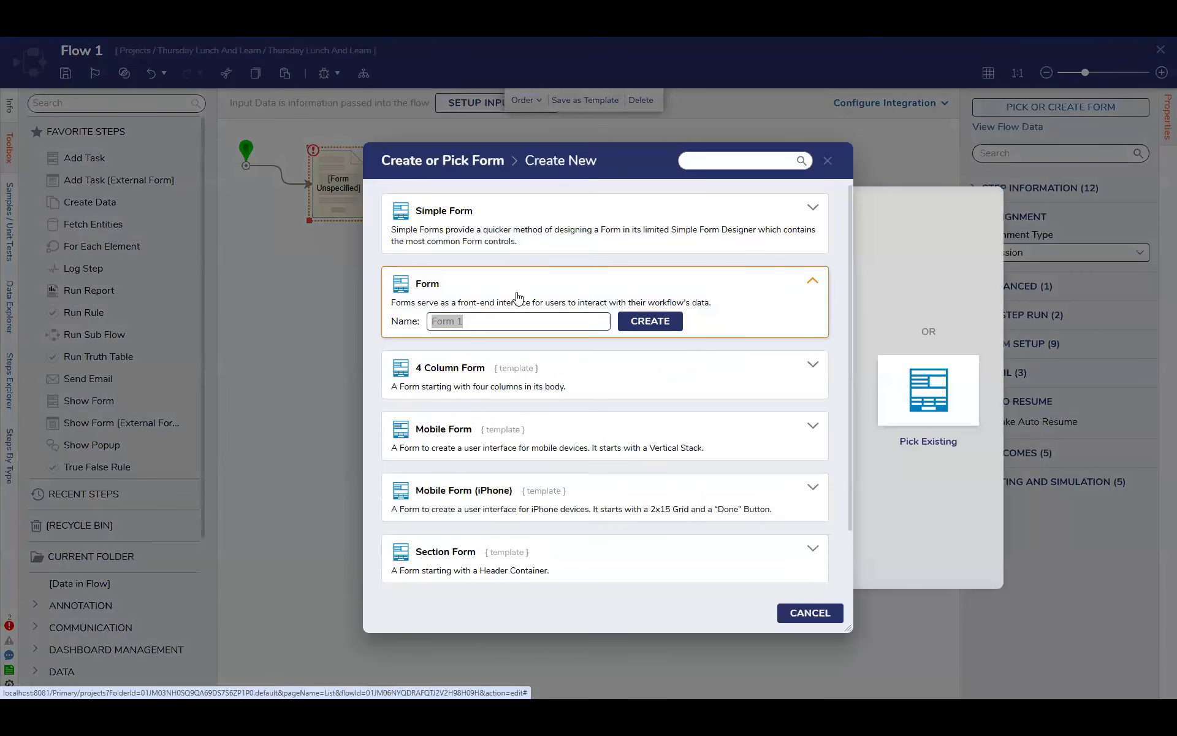
{"action": "type", "text": "Chetan"}
{"action": "key", "text": "Return"}
Add a button labelled "Apply" to the last cell of the form's footer row
{"action": "left_click_drag", "start_coordinate": [71, 177], "coordinate": [675, 469]}
{"action": "type", "text": "Apply"}
{"action": "key", "text": "Return"}
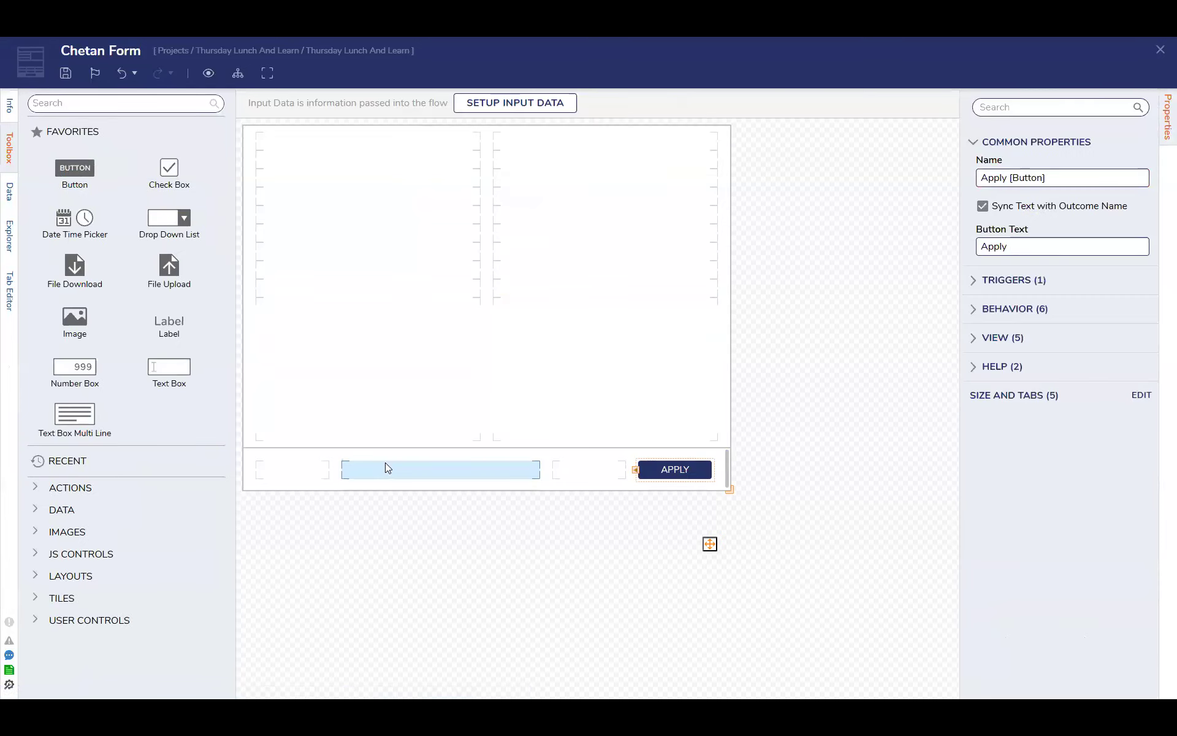
Add a text box spanning both form columns and set its data name to "Email"
{"action": "left_click_drag", "start_coordinate": [166, 366], "coordinate": [402, 289]}
{"action": "left_click_drag", "start_coordinate": [481, 288], "coordinate": [499, 289]}
{"action": "left_click", "coordinate": [989, 218]}
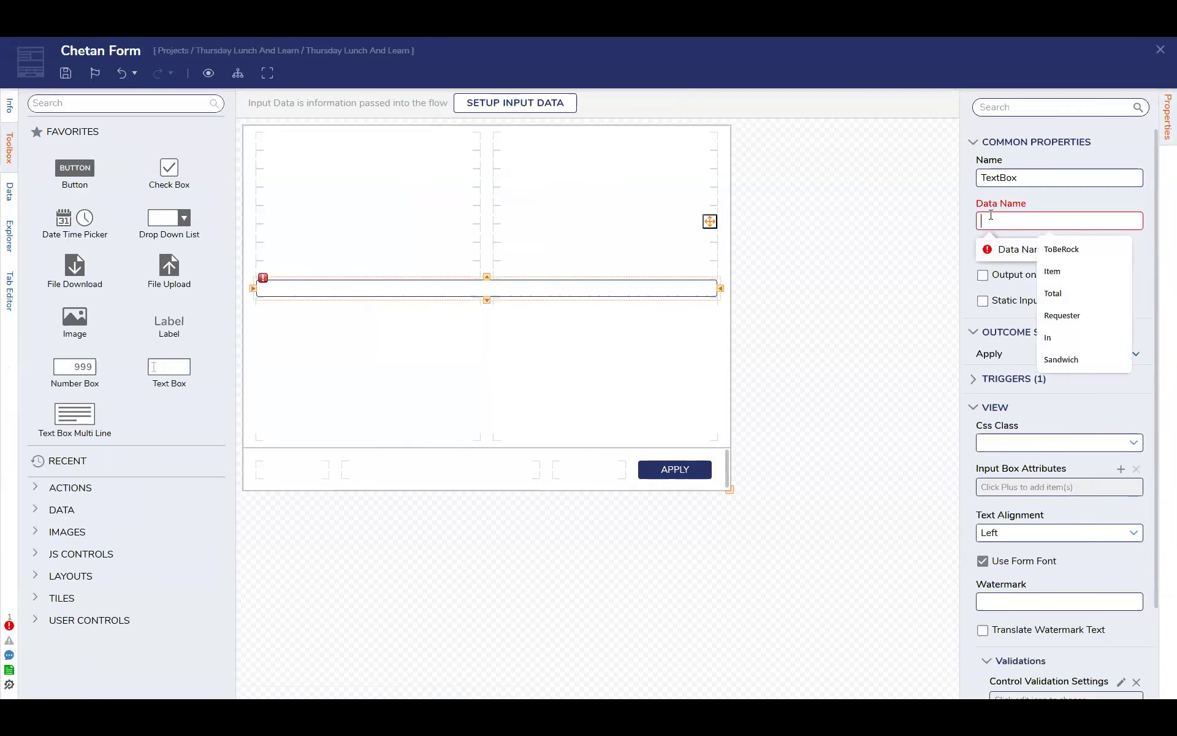
{"action": "type", "text": "Email"}
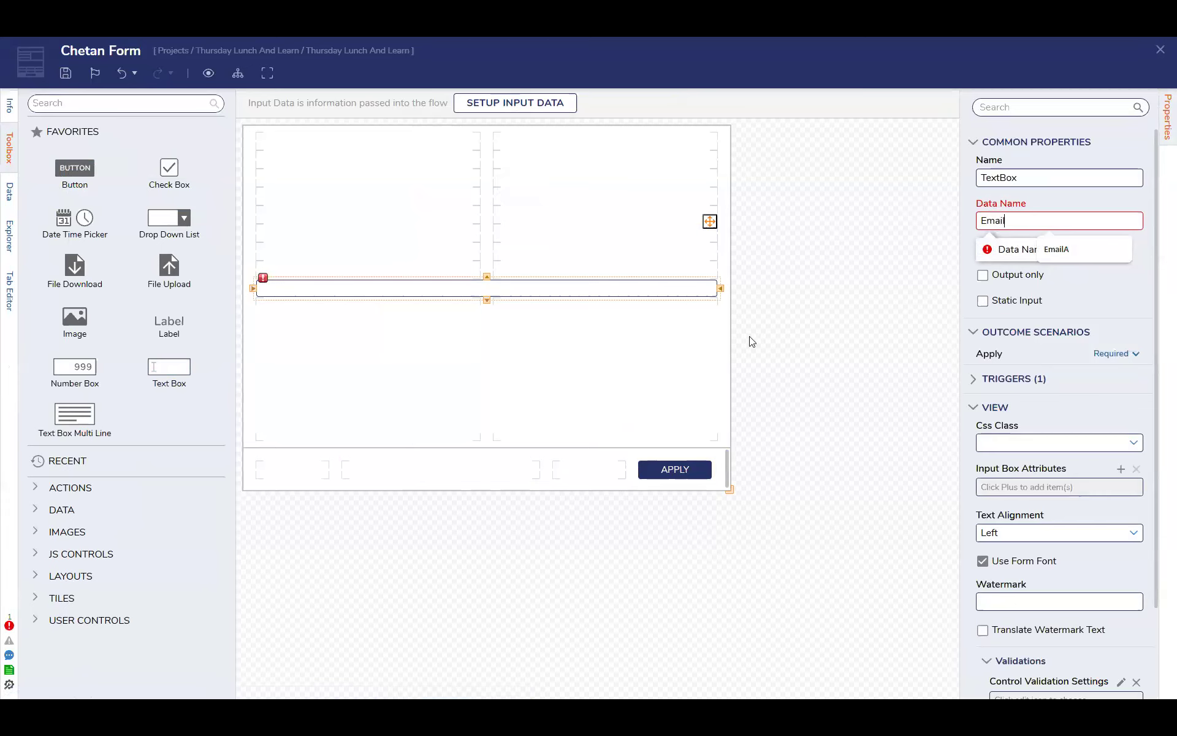
{"action": "left_click", "coordinate": [572, 405]}
Stretch the label above the Email text box across both columns, replace its text, and save and close the form
{"action": "left_click_drag", "start_coordinate": [367, 262], "coordinate": [478, 271]}
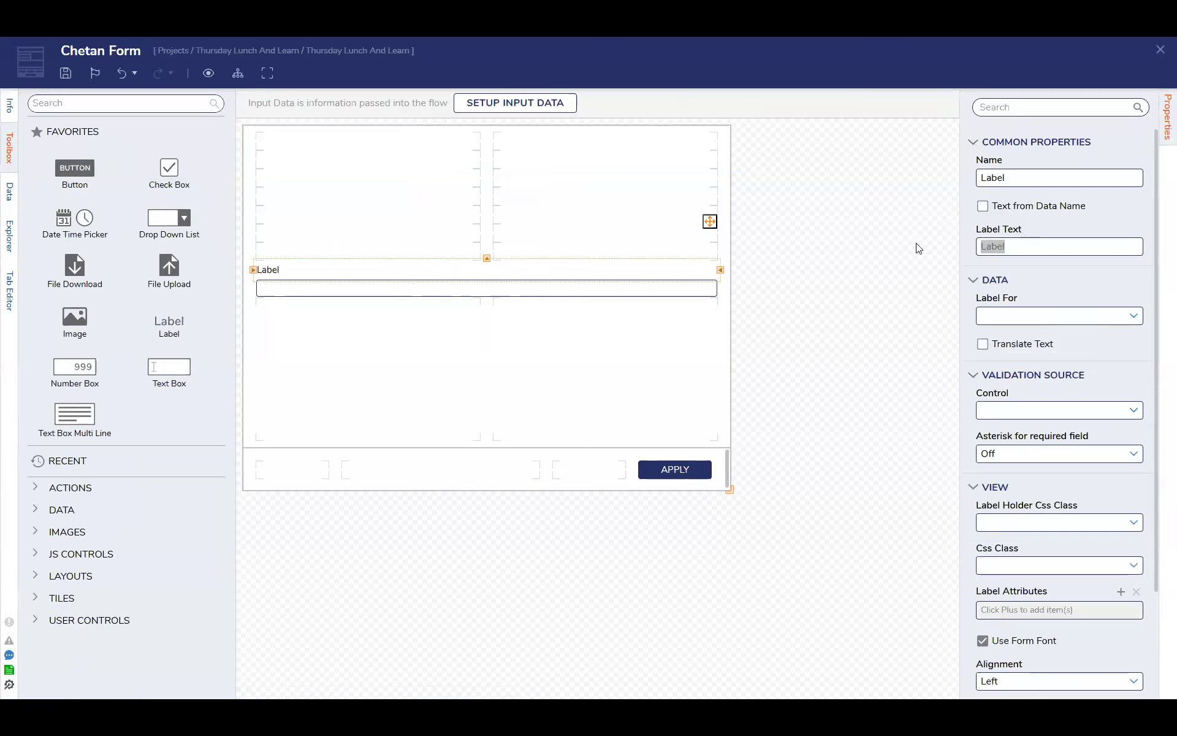
{"action": "type", "text": "User Email"}
{"action": "left_click", "coordinate": [855, 417]}
{"action": "left_click", "coordinate": [1161, 52]}
{"action": "left_click", "coordinate": [753, 436]}
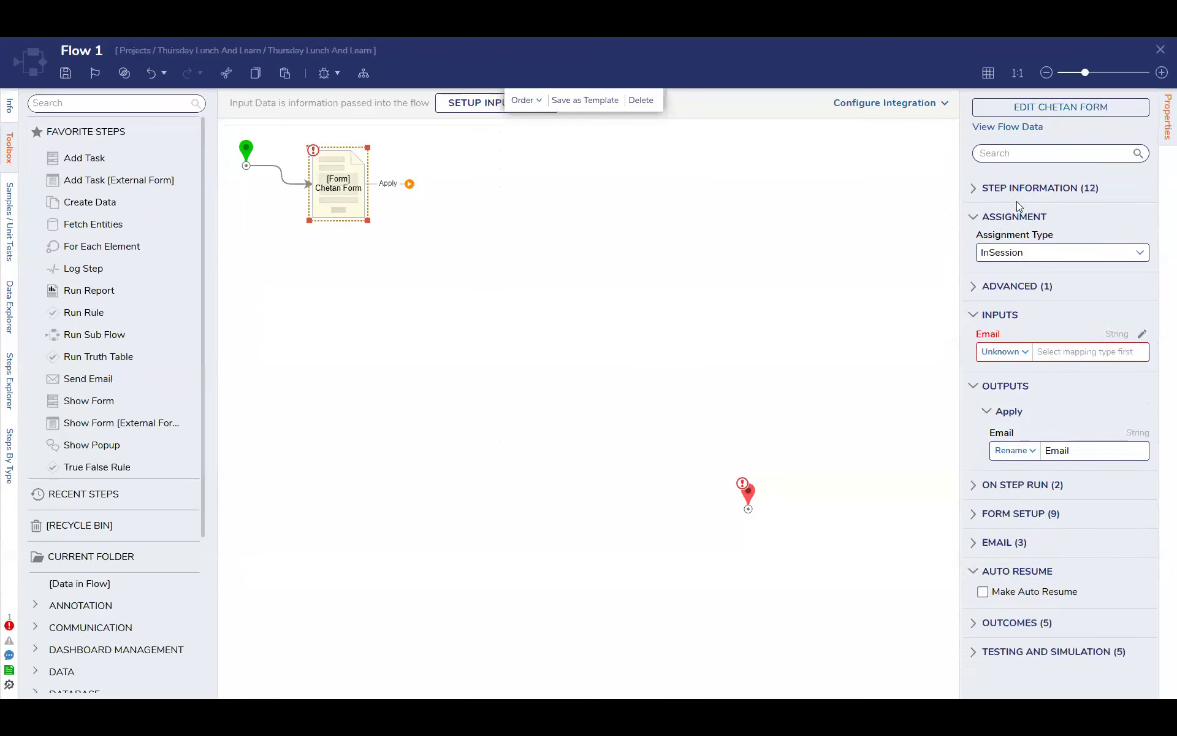
Add a Set Dashboard Report Parameters step to the form's Apply outcome and map its Folder Id input as Constant
{"action": "left_click", "coordinate": [120, 104]}
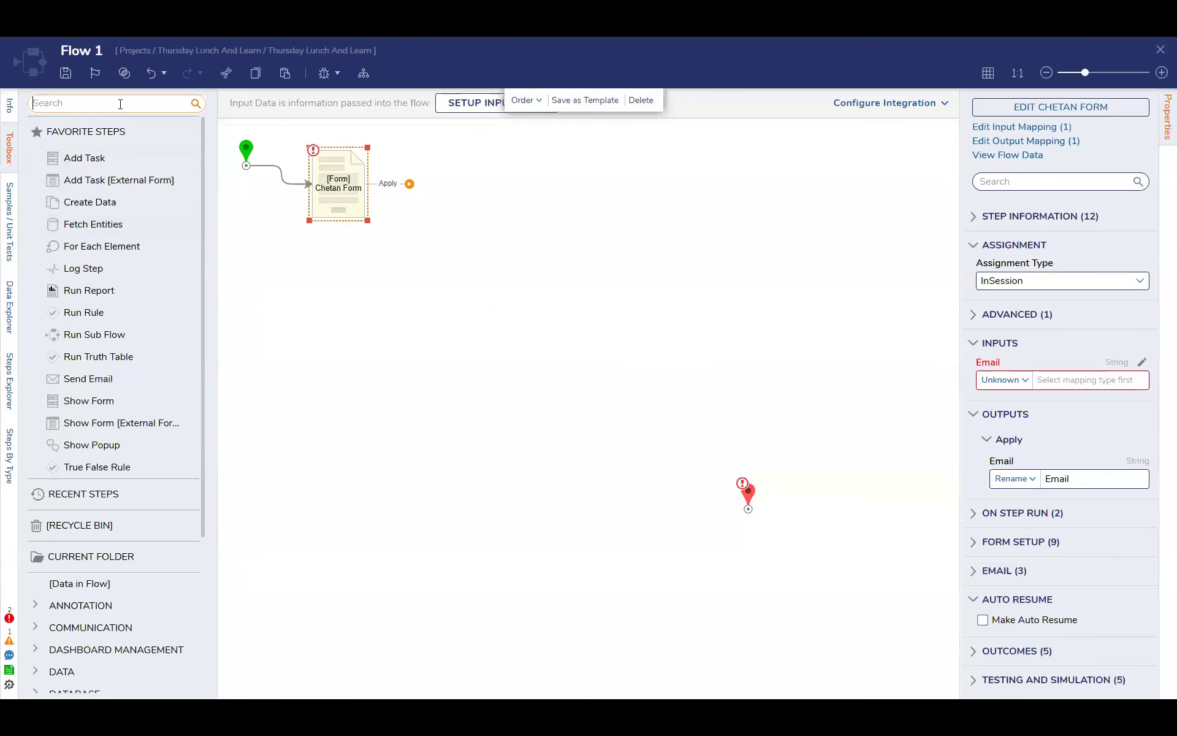
{"action": "type", "text": "set dashboard"}
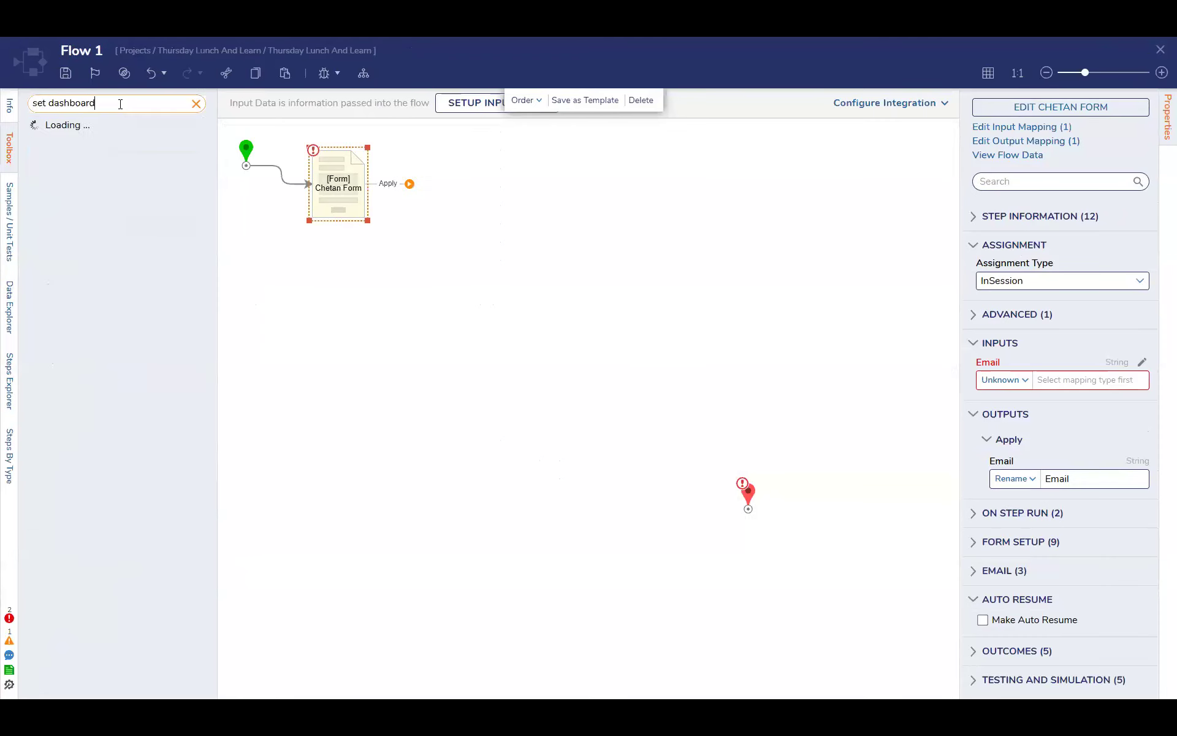
{"action": "left_click_drag", "start_coordinate": [113, 127], "coordinate": [457, 245]}
{"action": "left_click_drag", "start_coordinate": [409, 184], "coordinate": [426, 241]}
{"action": "left_click", "coordinate": [1003, 343]}
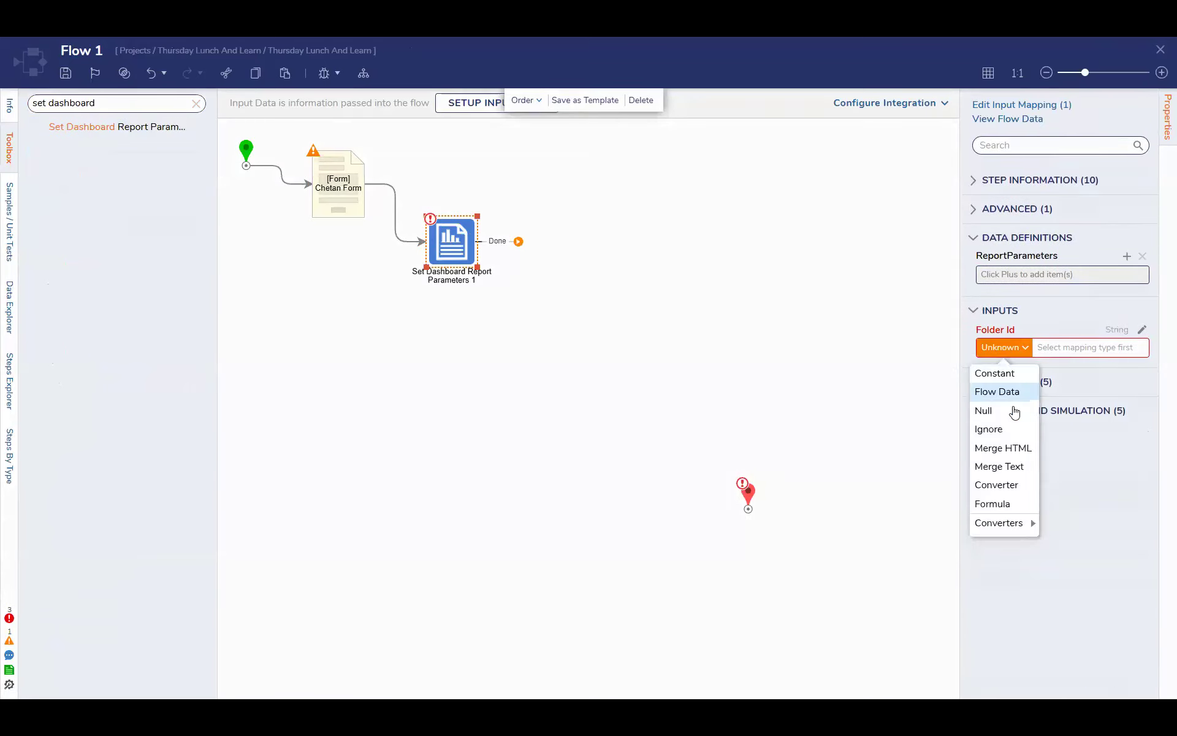
{"action": "left_click", "coordinate": [998, 371]}
{"action": "left_click", "coordinate": [1142, 329]}
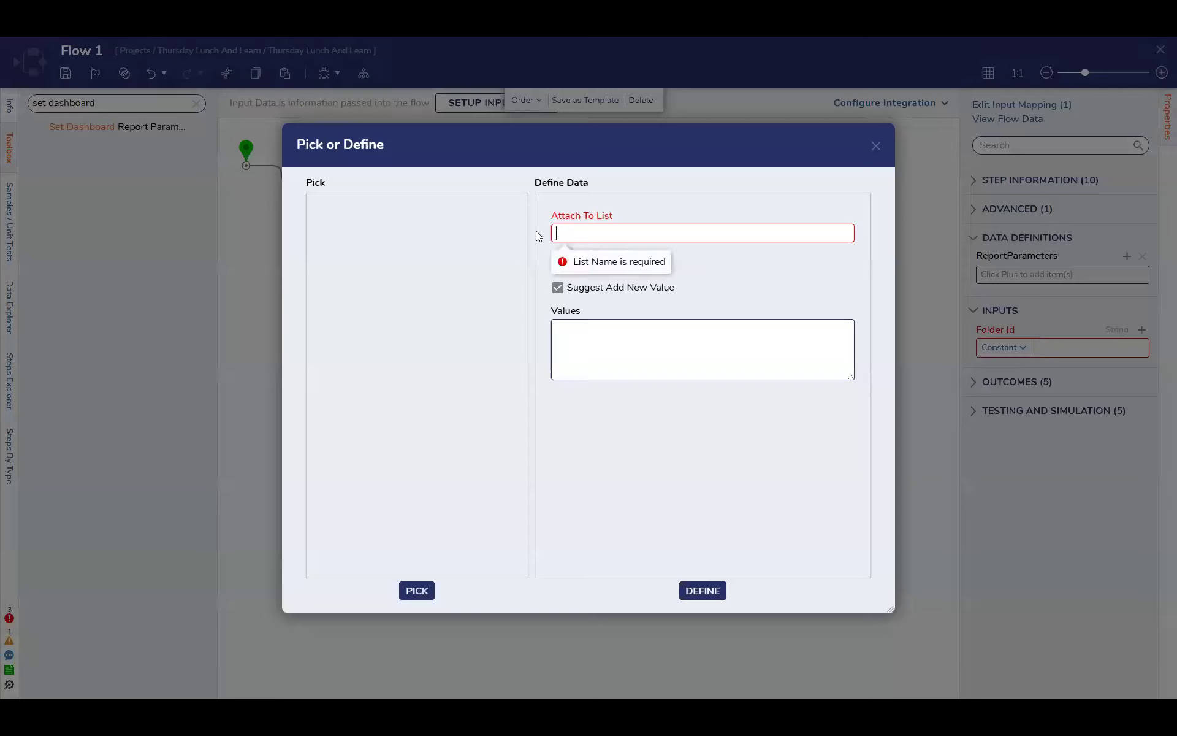
{"action": "left_click", "coordinate": [874, 147]}
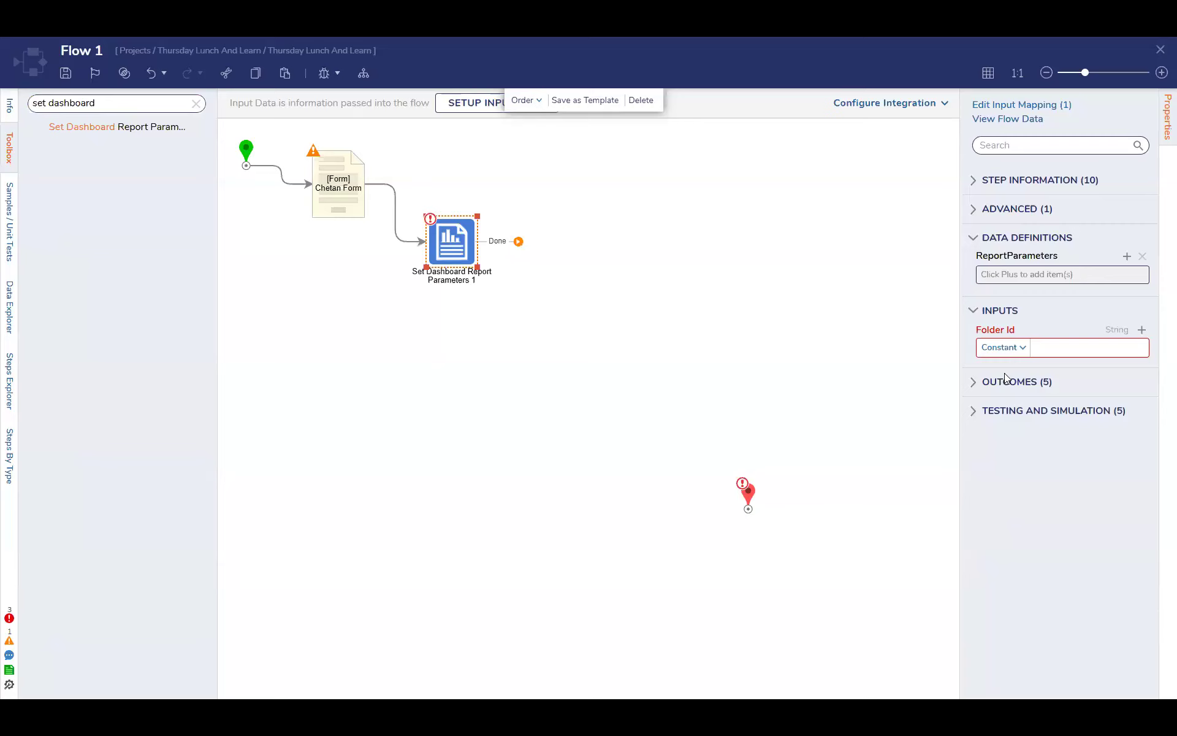
{"action": "left_click", "coordinate": [1003, 340]}
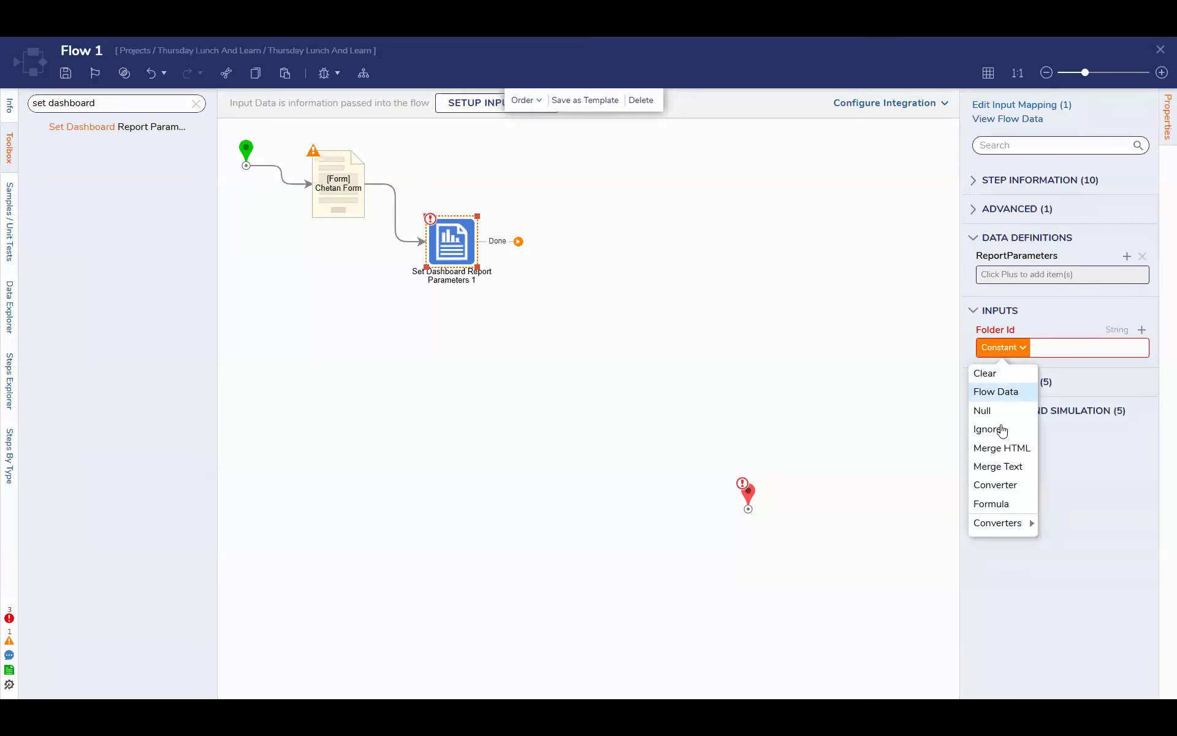
{"action": "left_click", "coordinate": [1000, 388]}
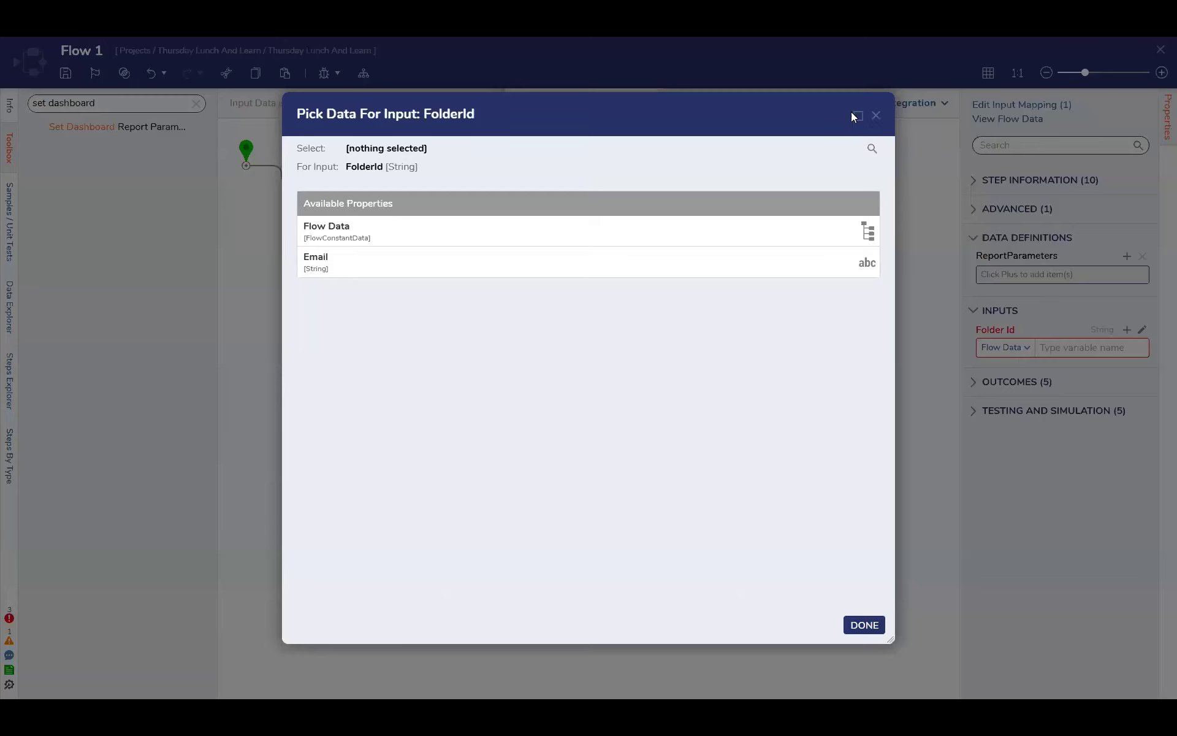
{"action": "left_click", "coordinate": [876, 117]}
{"action": "left_click", "coordinate": [1015, 347]}
{"action": "left_click", "coordinate": [1000, 391]}
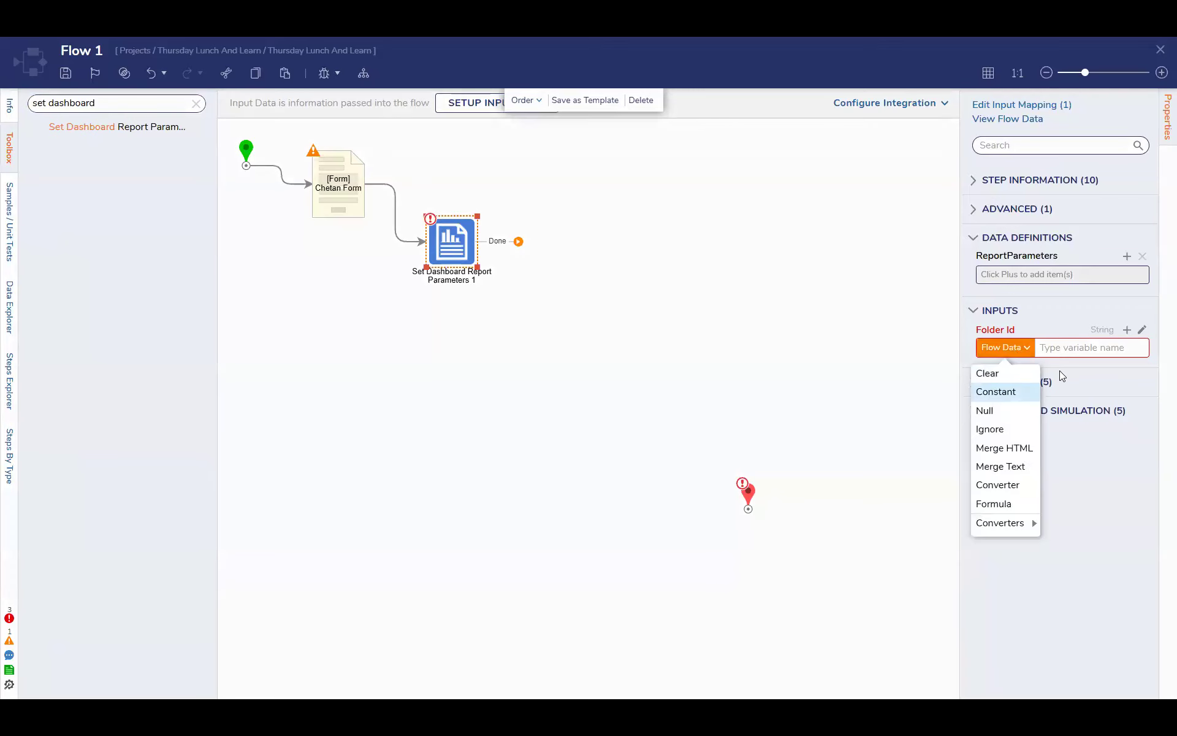
{"action": "left_click", "coordinate": [1071, 342]}
{"action": "left_click", "coordinate": [1120, 168]}
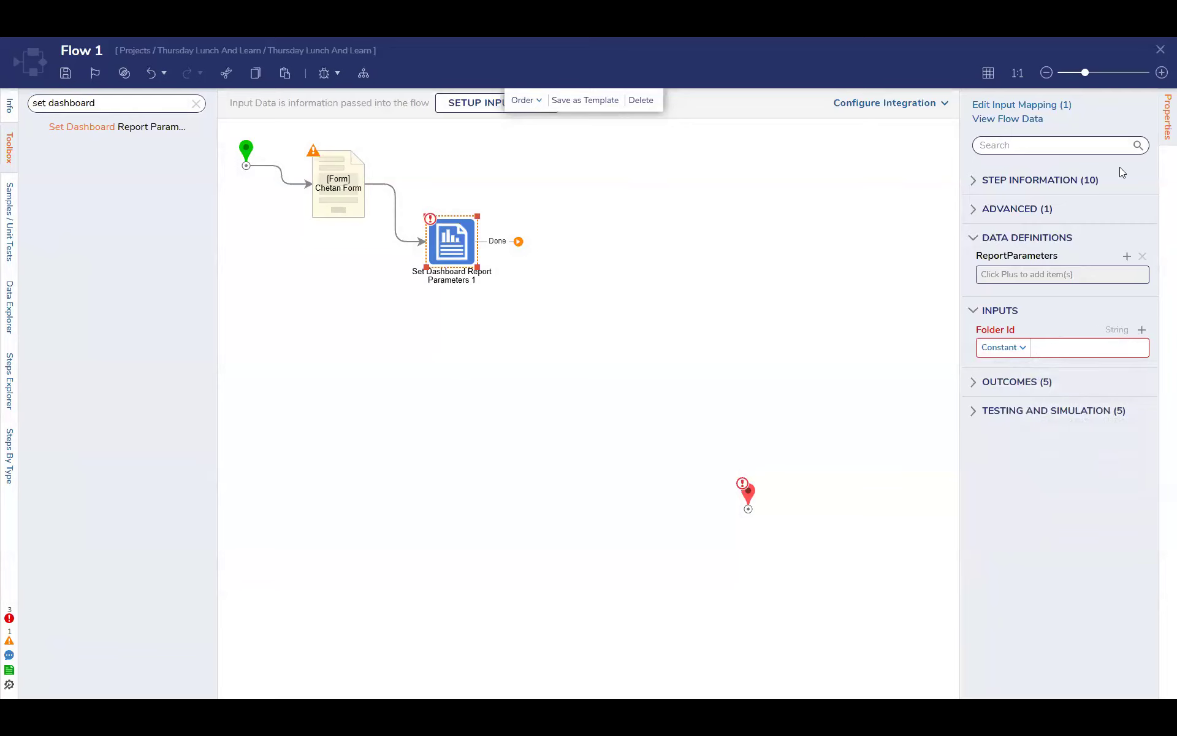
Save and close Flow 1 and Main Page
{"action": "left_click", "coordinate": [1160, 48]}
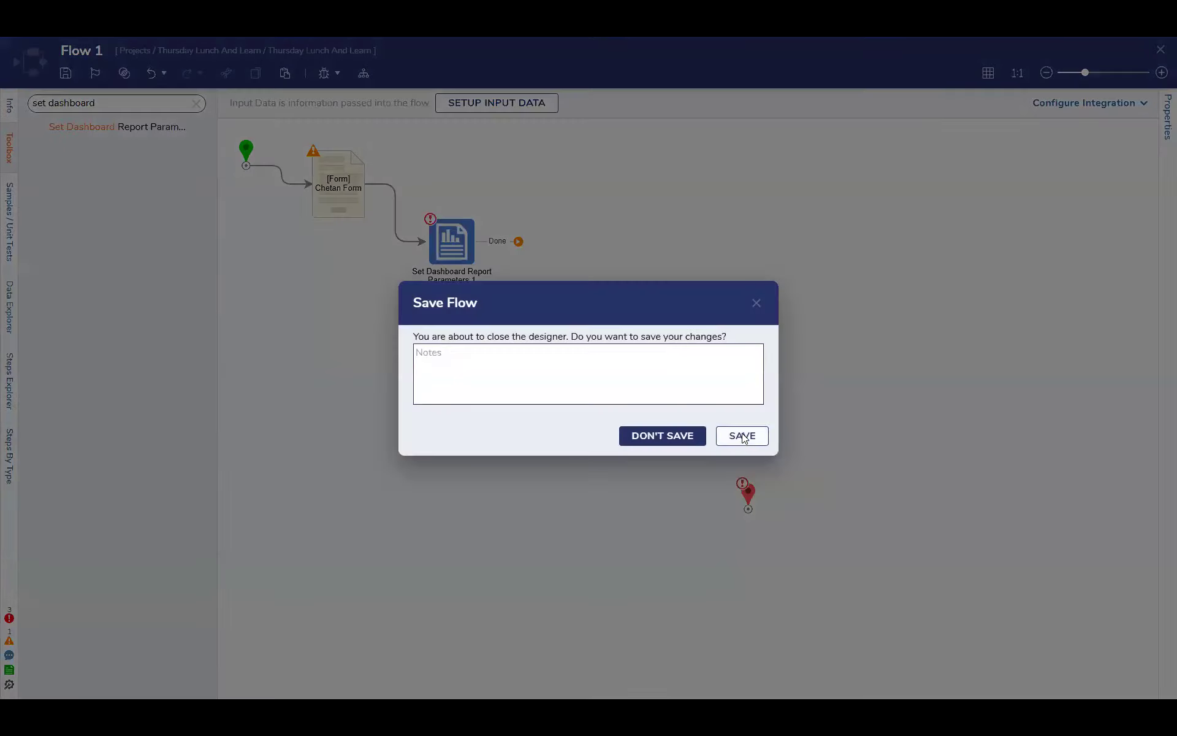
{"action": "left_click", "coordinate": [742, 433]}
{"action": "left_click", "coordinate": [1159, 49]}
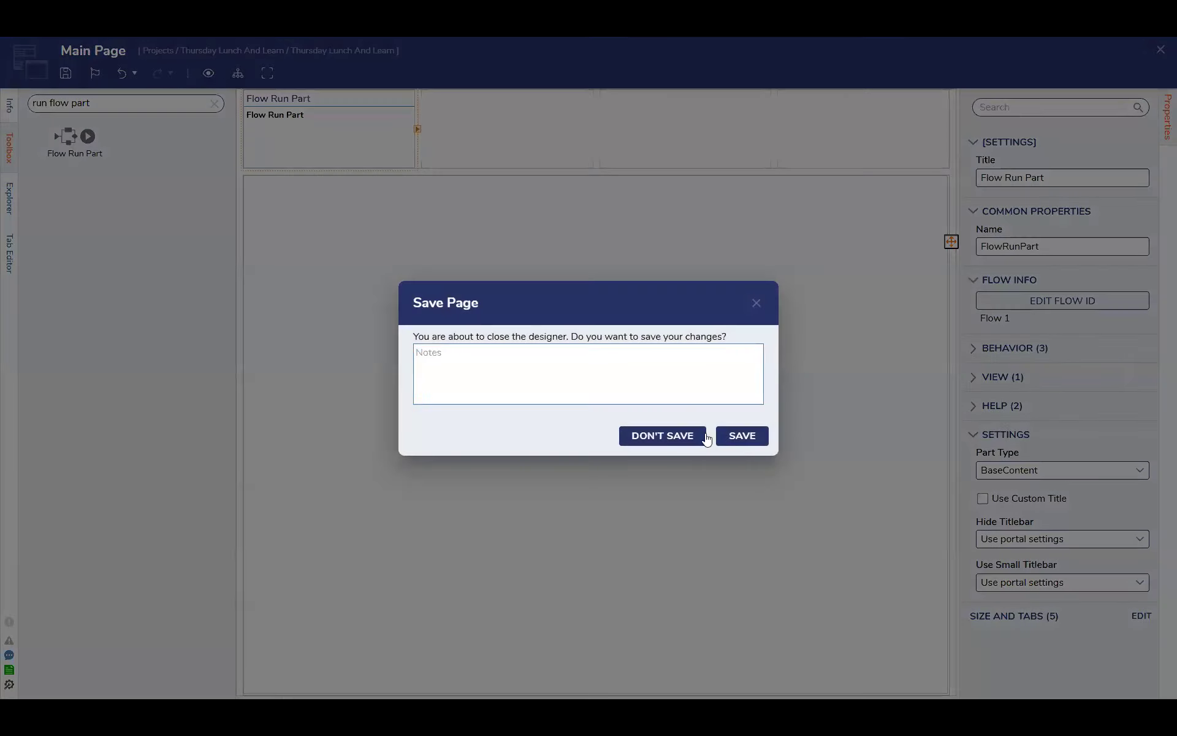
{"action": "left_click", "coordinate": [738, 446]}
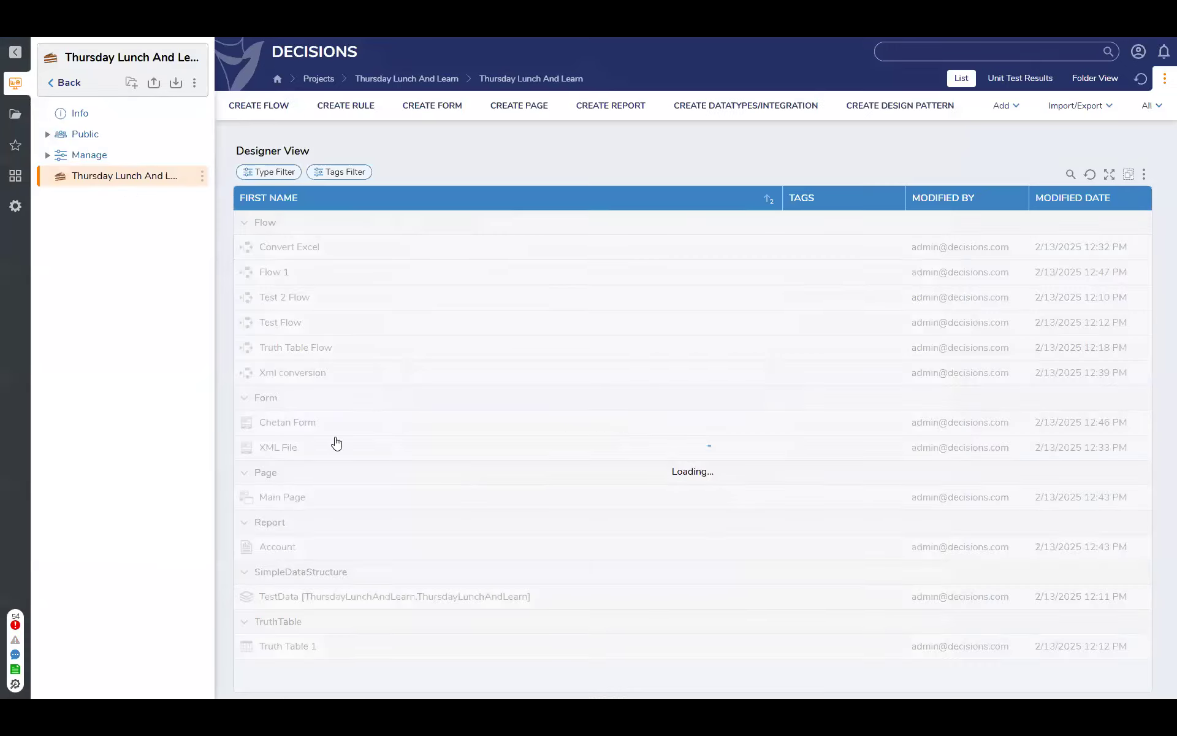
Copy the folder ID of the Dashboard public folder
{"action": "left_click", "coordinate": [71, 136]}
{"action": "left_click", "coordinate": [97, 215]}
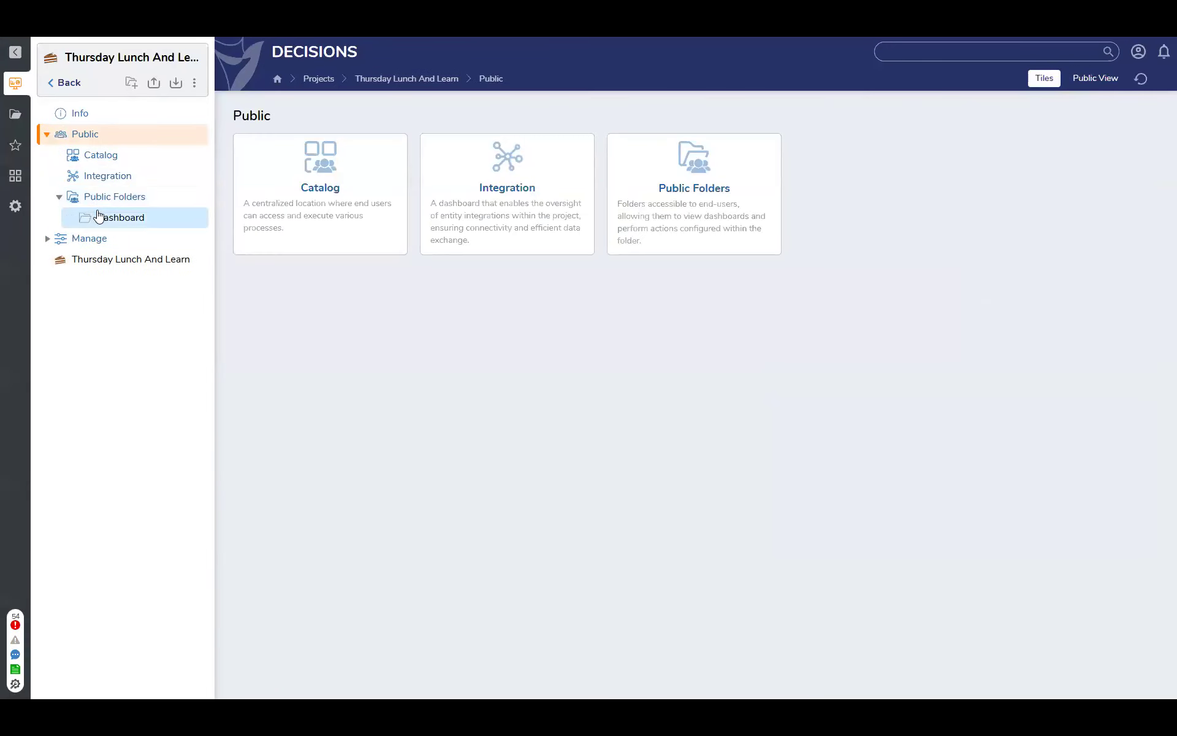
{"action": "left_click", "coordinate": [202, 217]}
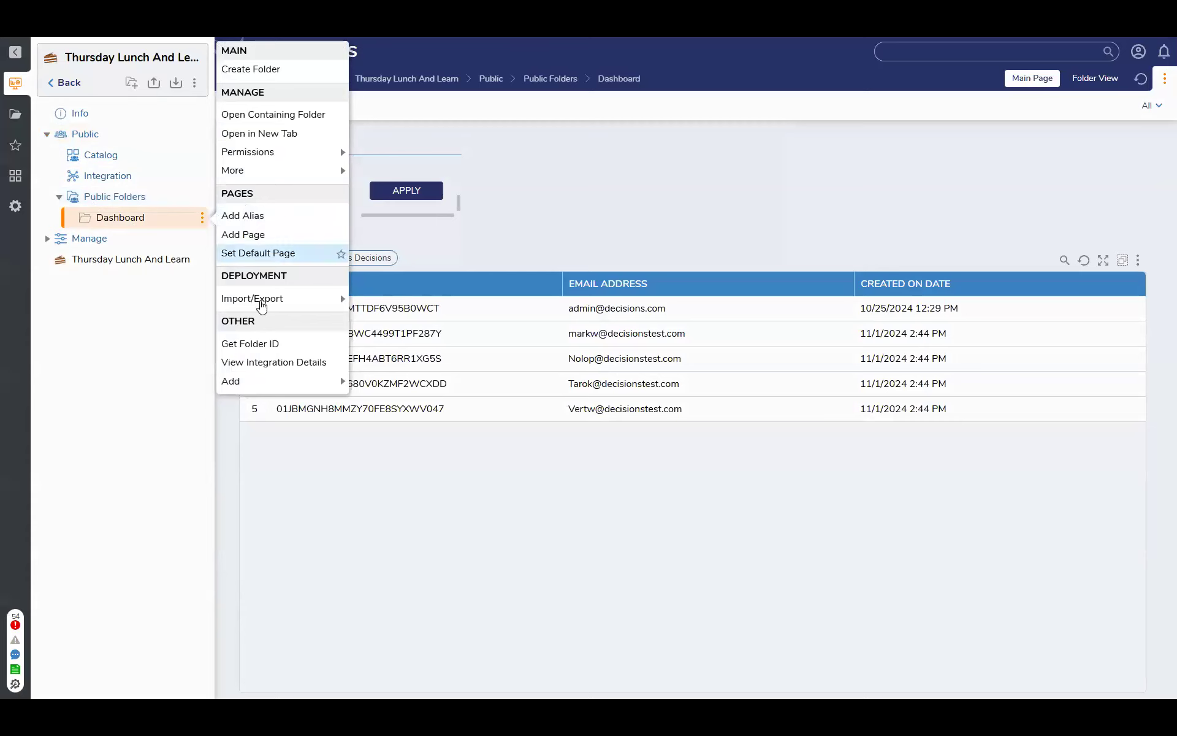
{"action": "mouse_move", "coordinate": [336, 174]}
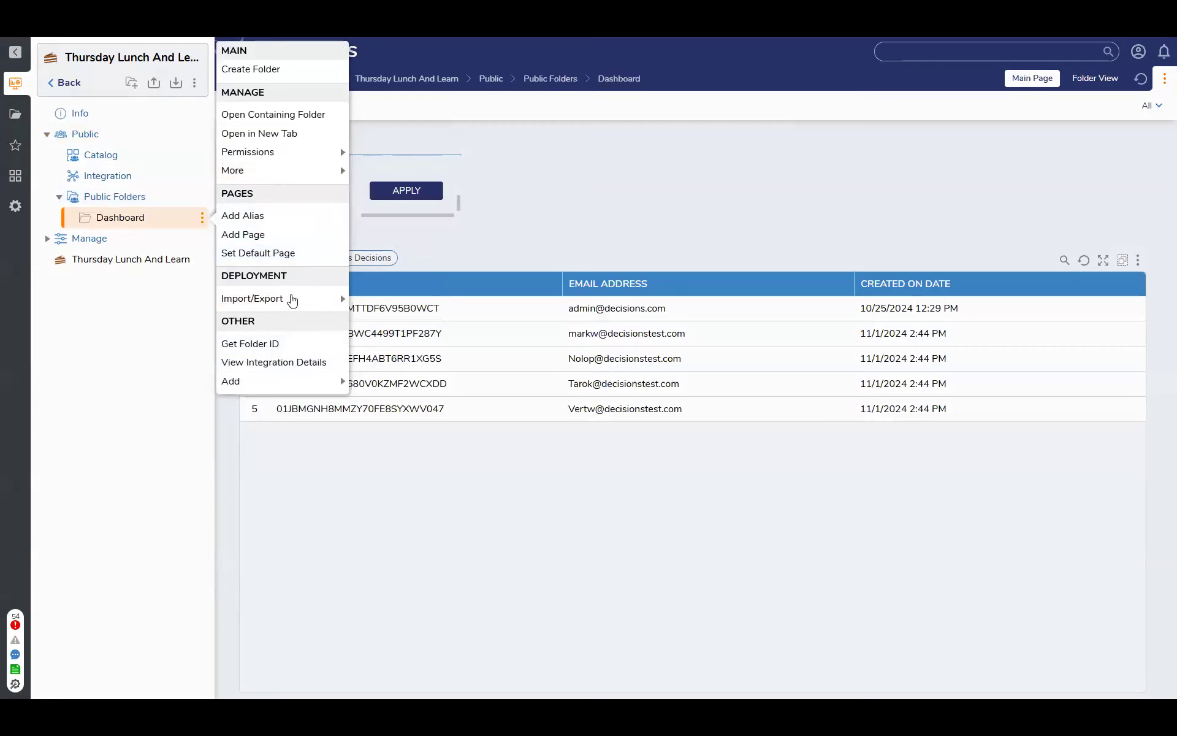
{"action": "mouse_move", "coordinate": [292, 307]}
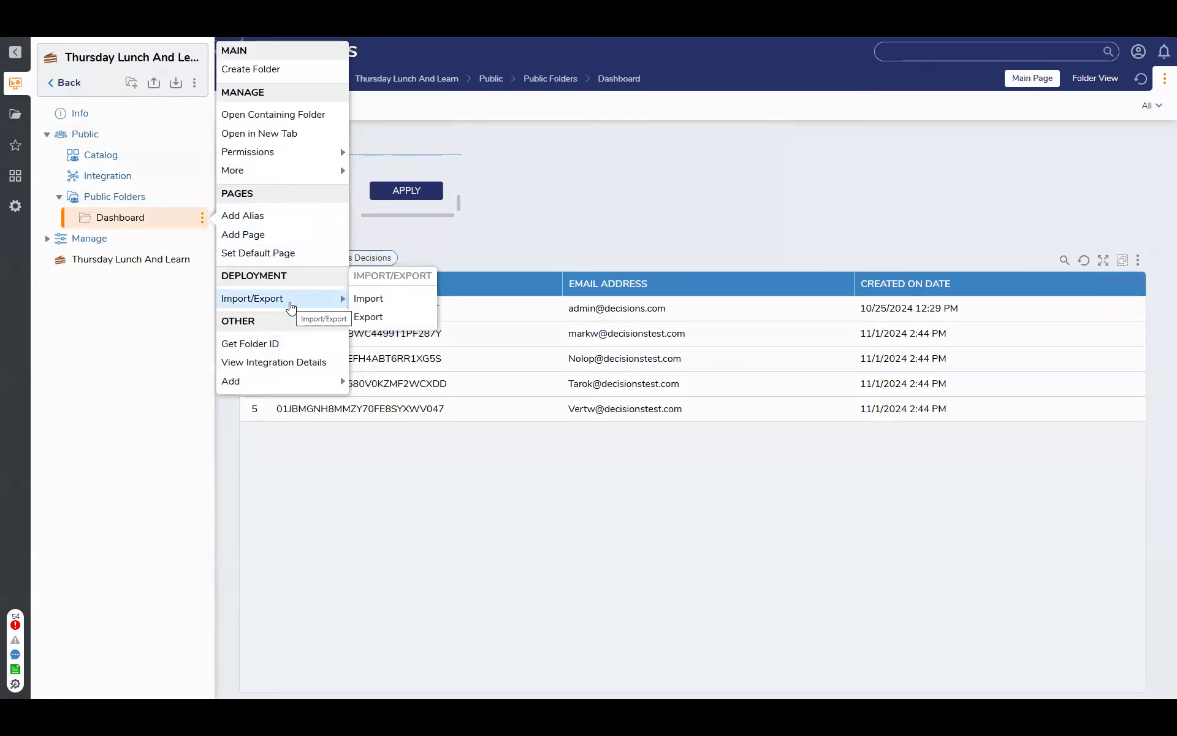
{"action": "left_click", "coordinate": [285, 343]}
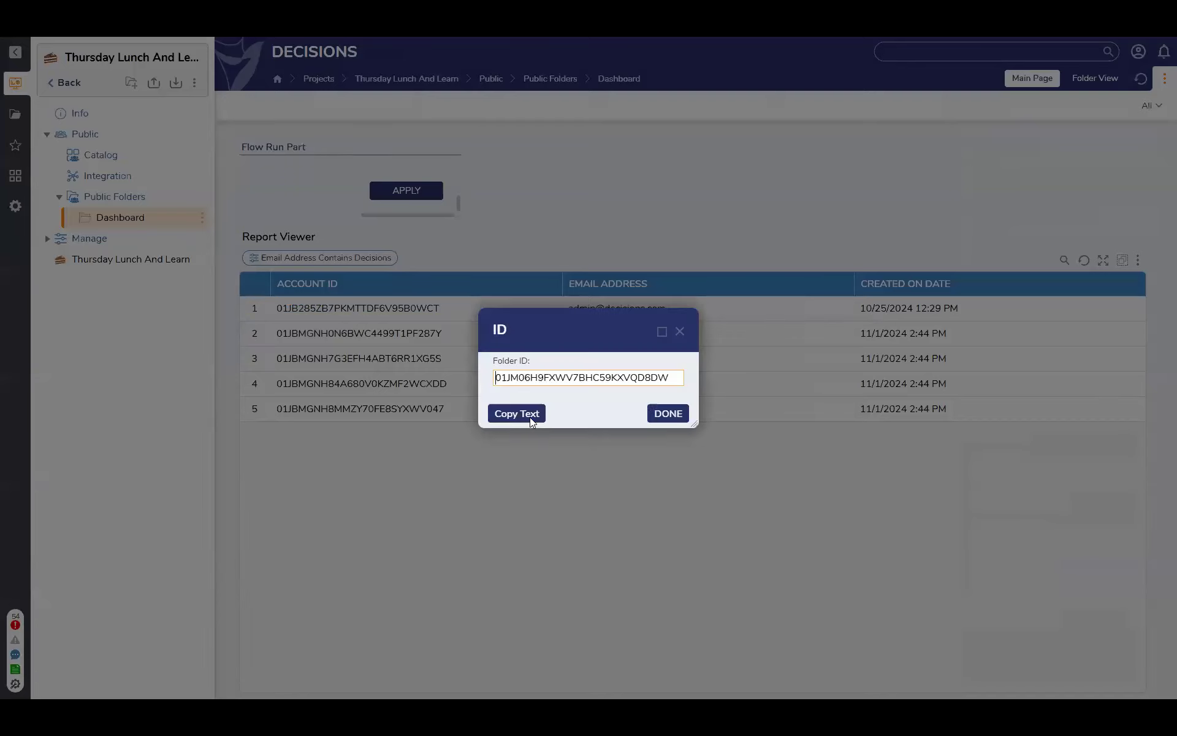
{"action": "left_click", "coordinate": [516, 415]}
{"action": "left_click", "coordinate": [668, 413]}
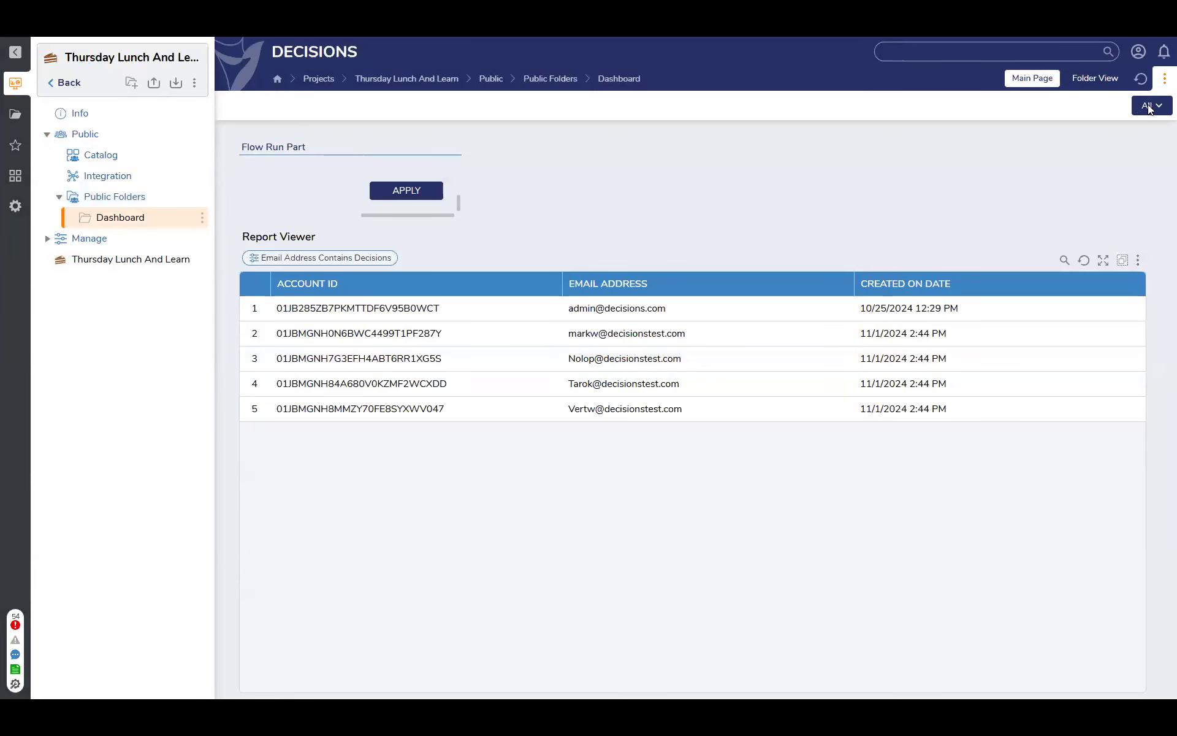
Reopen Flow 1 from Main Page and paste the copied ID as the Set Dashboard Report Parameters step's Folder Id
{"action": "left_click", "coordinate": [1150, 108]}
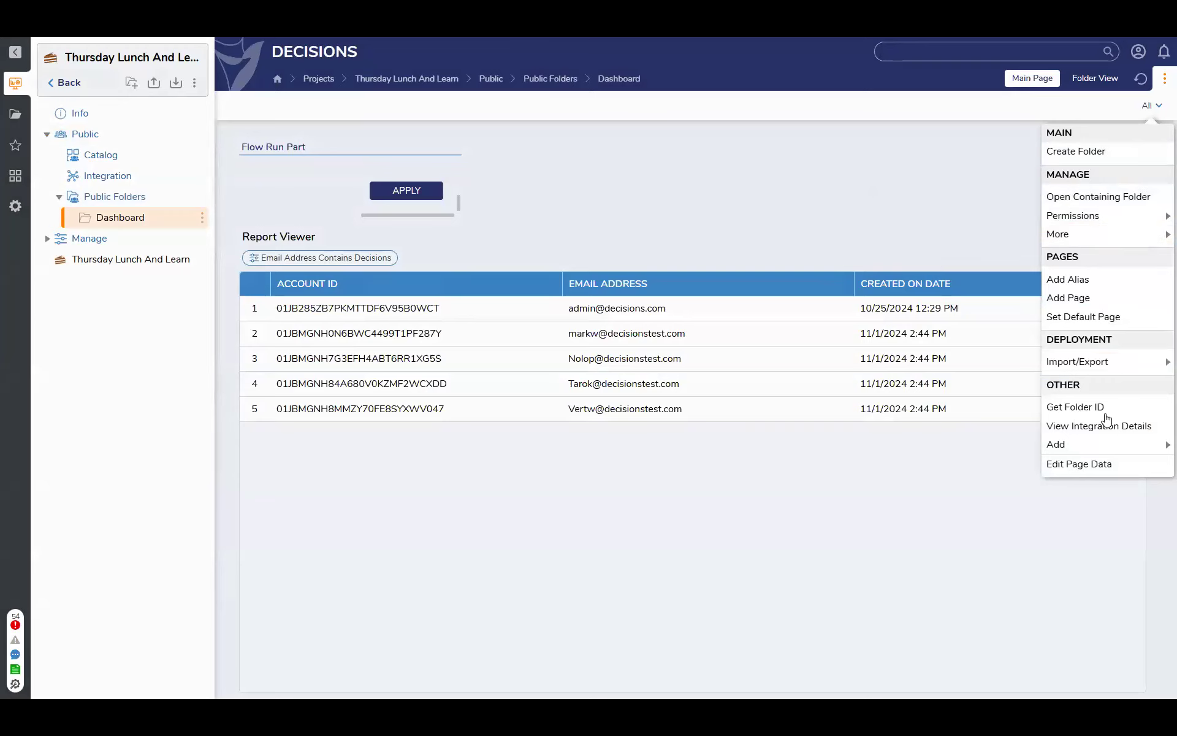
{"action": "left_click", "coordinate": [1094, 463]}
{"action": "left_click", "coordinate": [639, 278]}
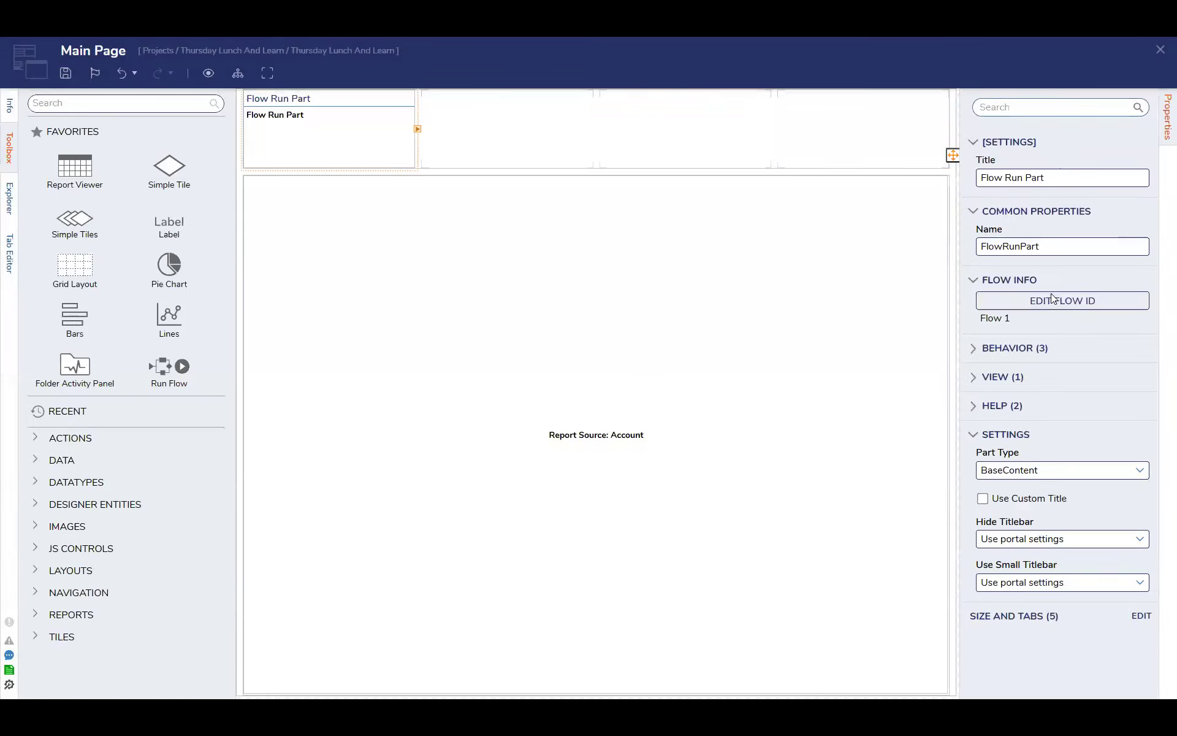
{"action": "left_click", "coordinate": [1049, 298]}
{"action": "left_click", "coordinate": [461, 251]}
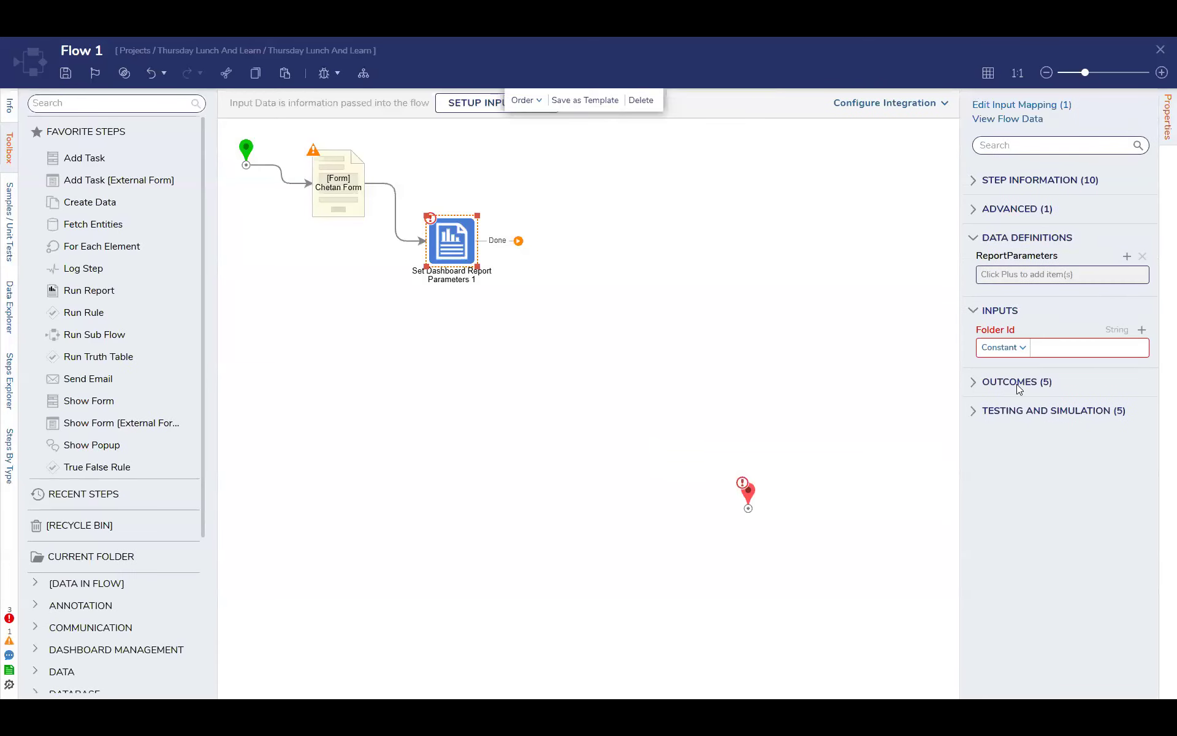
{"action": "left_click", "coordinate": [1049, 340]}
{"action": "key", "text": "ctrl+v"}
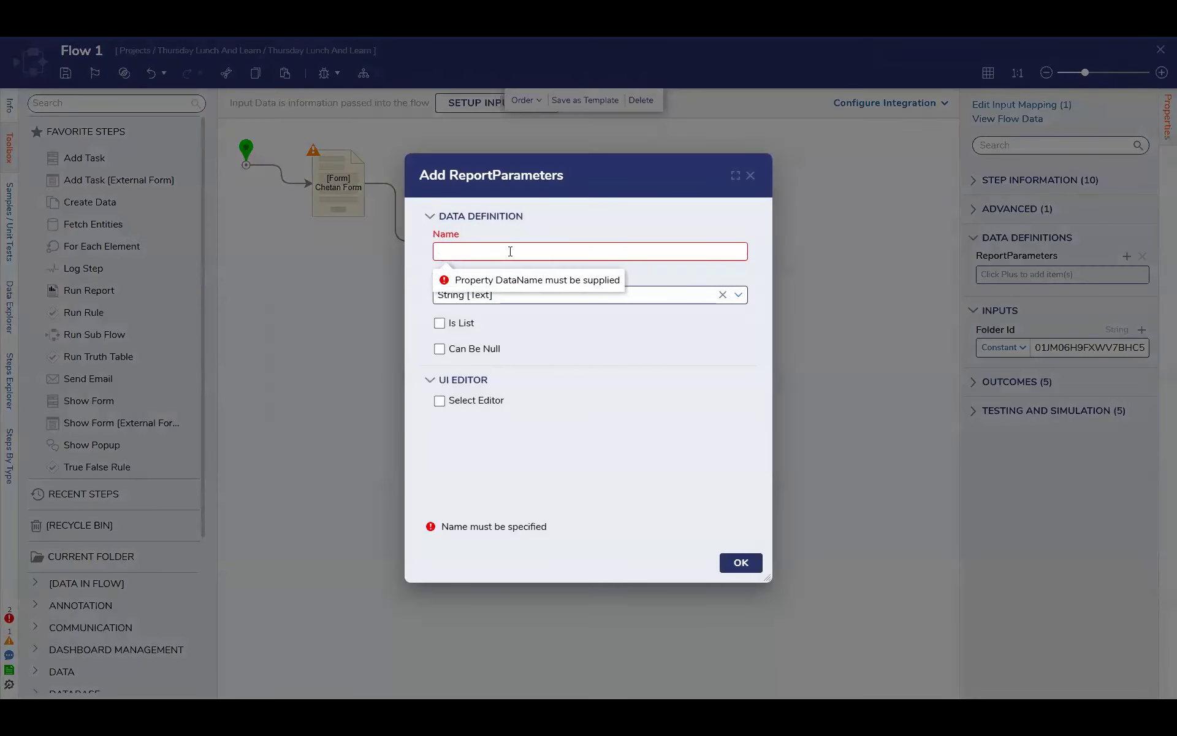
Add a String report parameter named "email_address" to the Set Dashboard Report Parameters step
{"action": "left_click", "coordinate": [510, 252]}
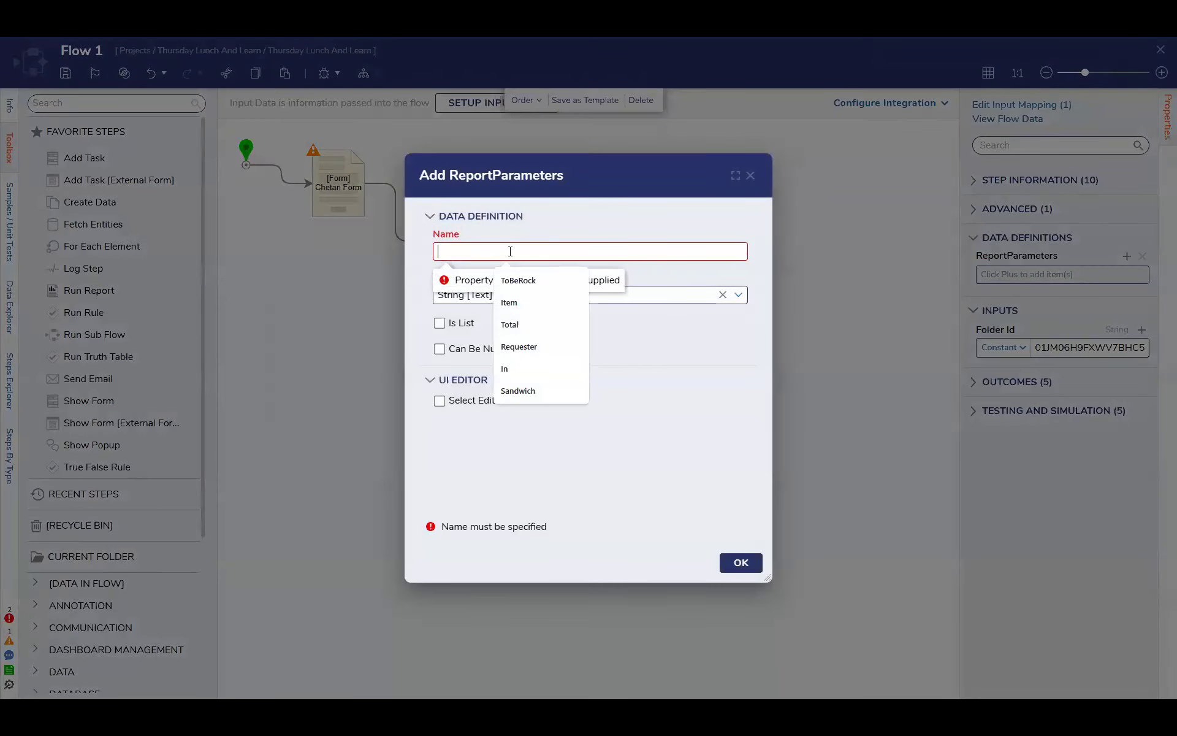
{"action": "left_click", "coordinate": [718, 444]}
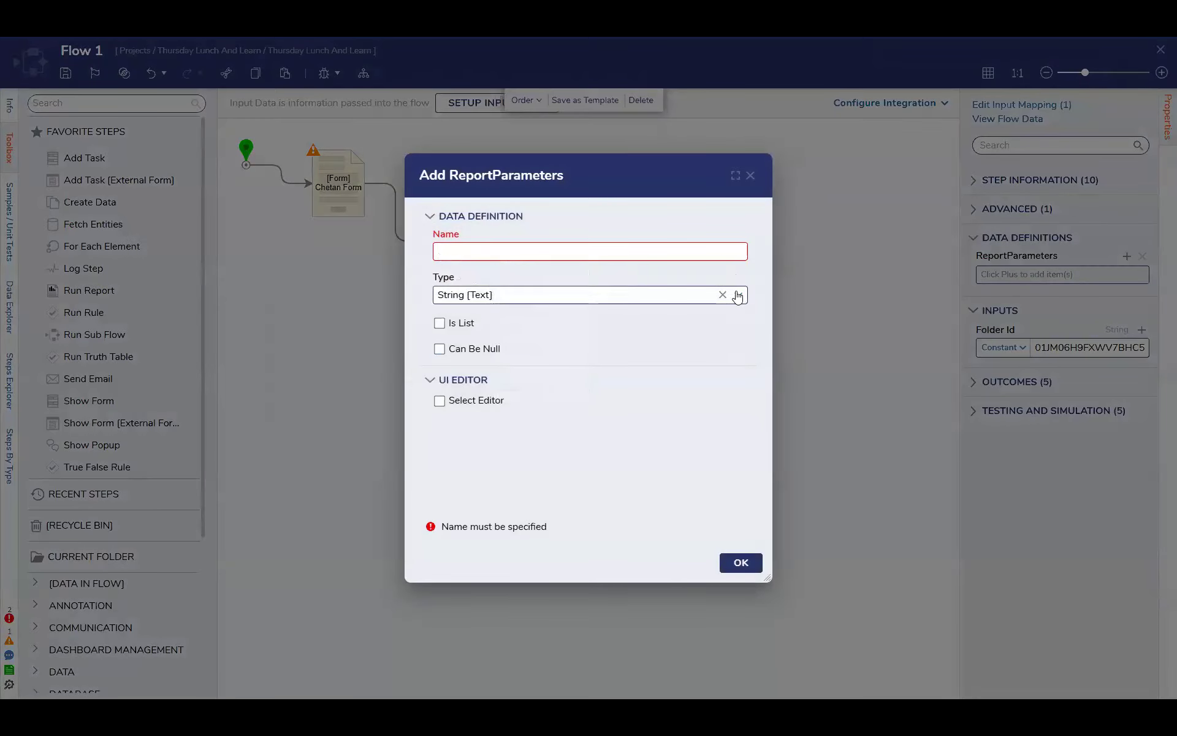
{"action": "left_click", "coordinate": [503, 254]}
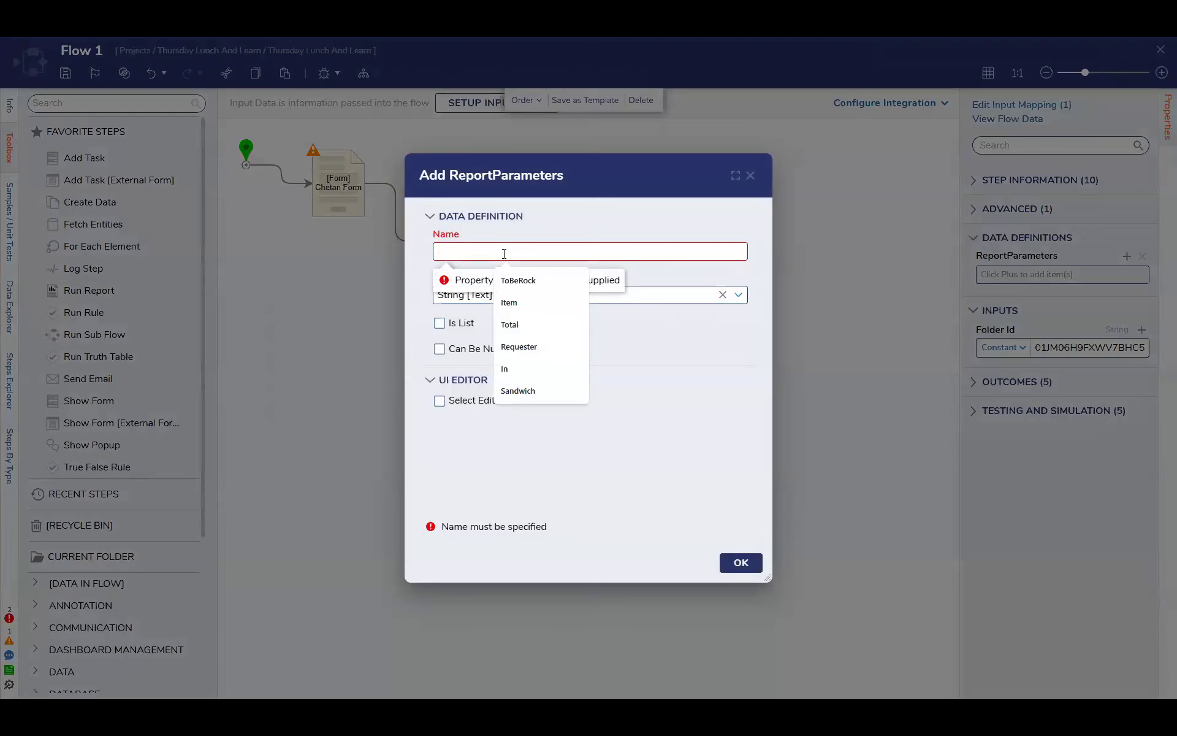
{"action": "type", "text": "email_address"}
{"action": "left_click", "coordinate": [741, 562]}
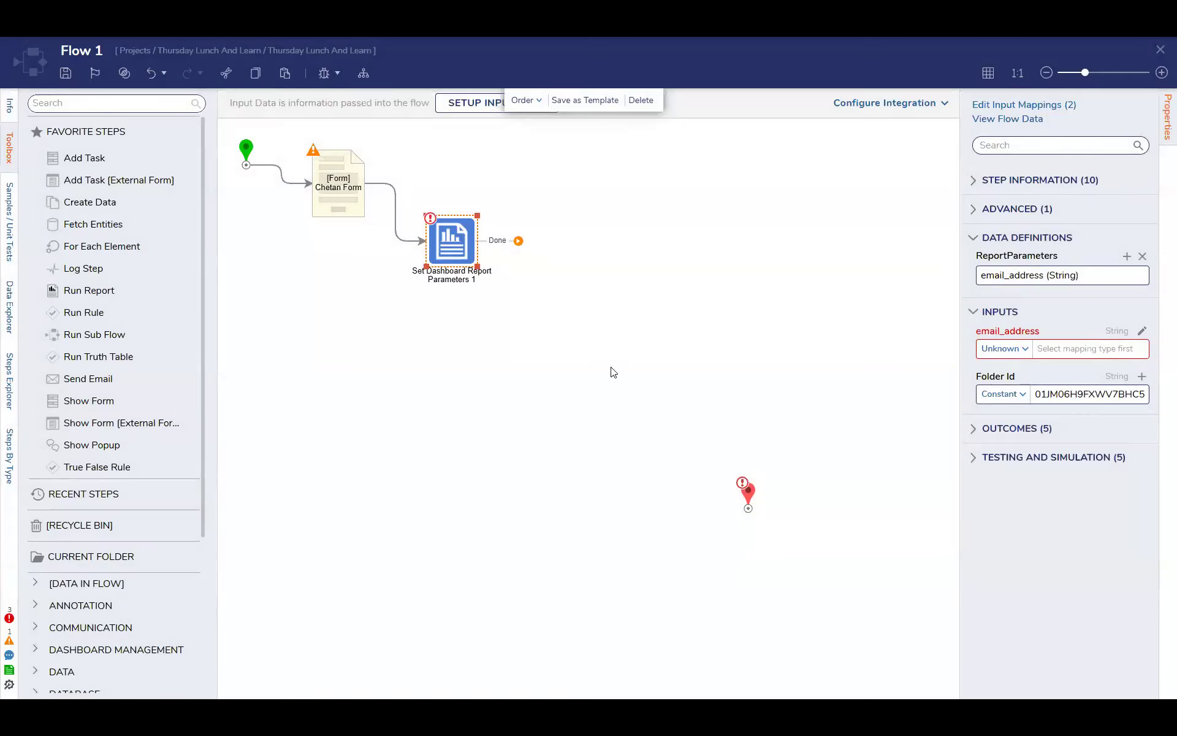
Map the email_address input as Flow Data to the form's Email value
{"action": "left_click", "coordinate": [1024, 351]}
{"action": "left_click", "coordinate": [1006, 373]}
{"action": "left_click", "coordinate": [1021, 351]}
{"action": "left_click", "coordinate": [999, 392]}
{"action": "left_click", "coordinate": [589, 262]}
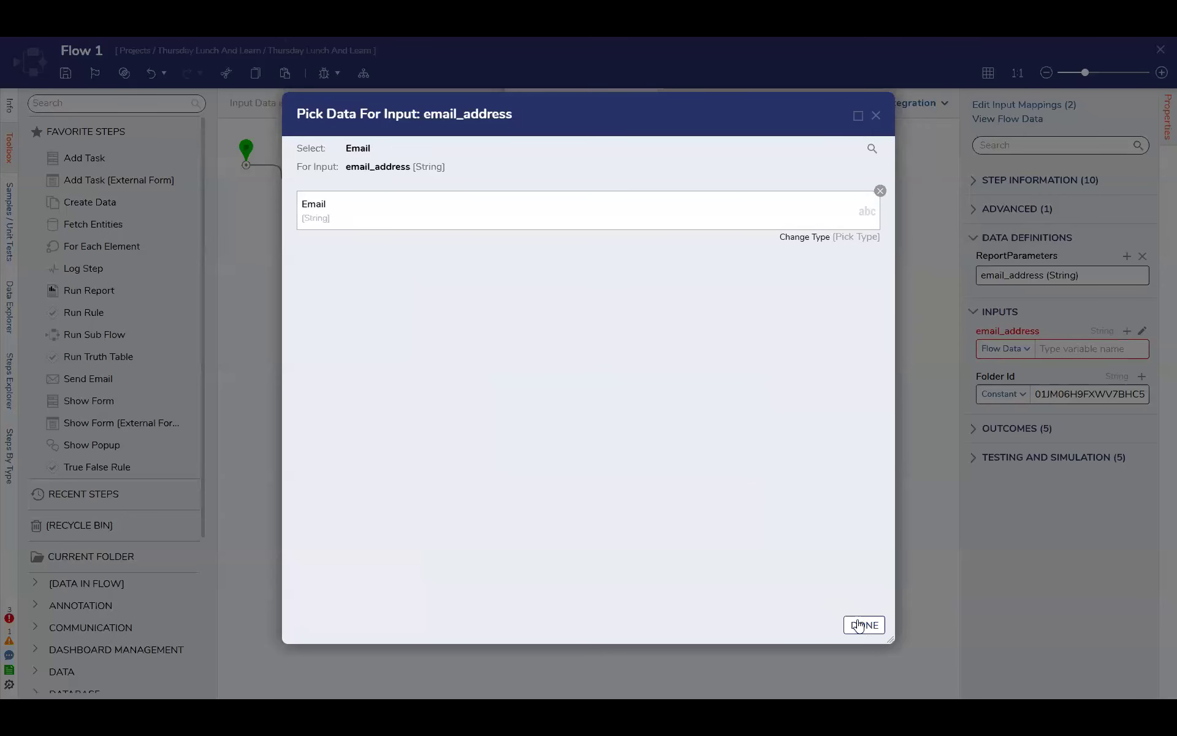
{"action": "left_click", "coordinate": [864, 625]}
Connect the report parameters step's Done outcome to the end step and save Flow 1
{"action": "left_click_drag", "start_coordinate": [519, 241], "coordinate": [748, 493]}
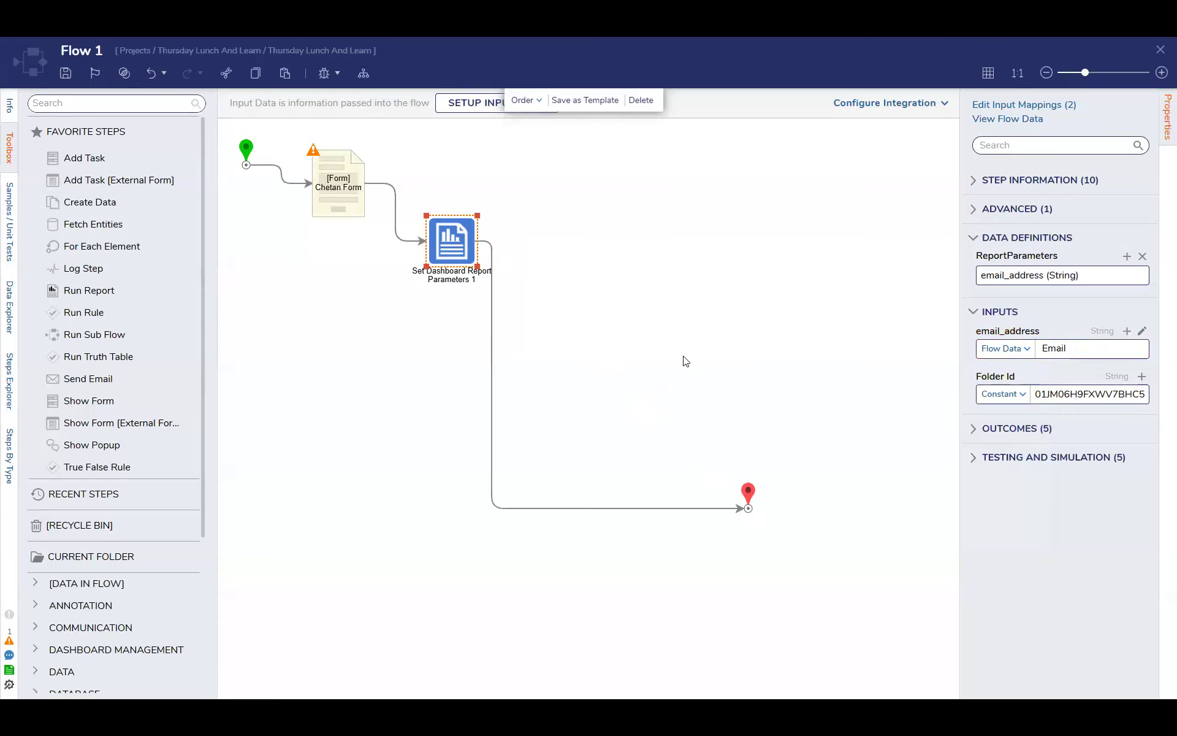
{"action": "left_click", "coordinate": [683, 360]}
{"action": "left_click", "coordinate": [65, 73]}
{"action": "left_click", "coordinate": [754, 433]}
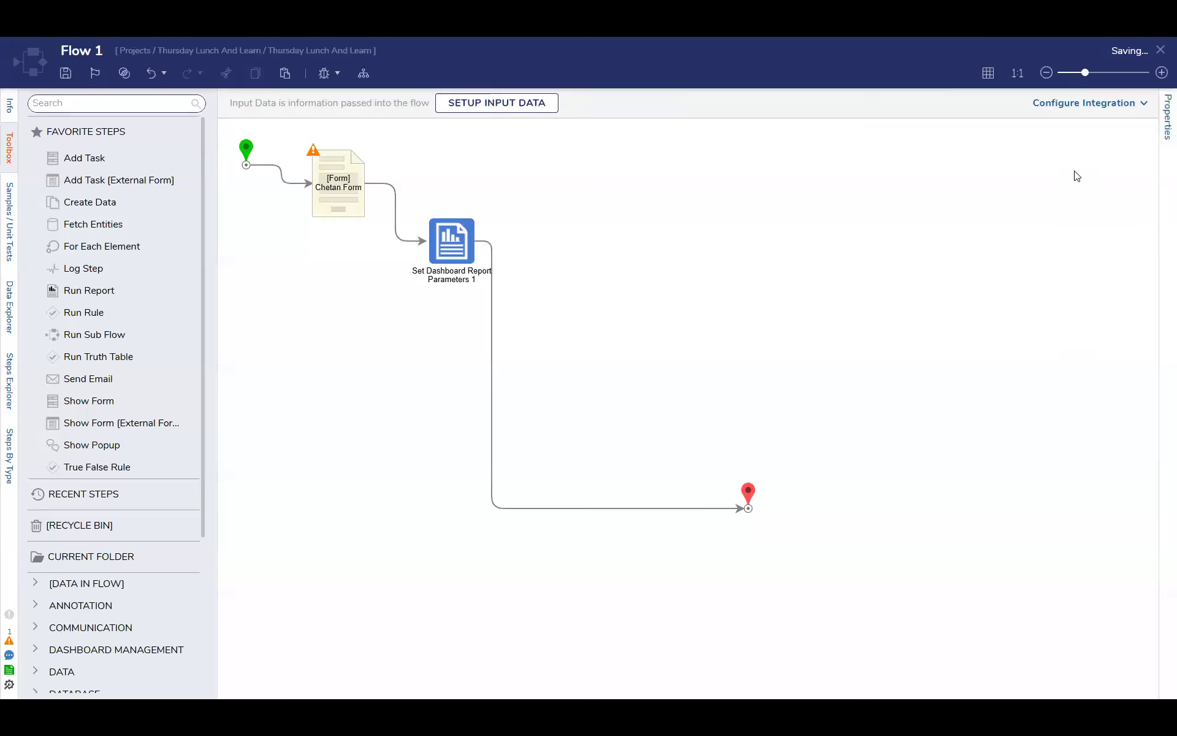
Rename the Set Dashboard Report Parameters step's report parameter to "email_address="
{"action": "left_click", "coordinate": [432, 260]}
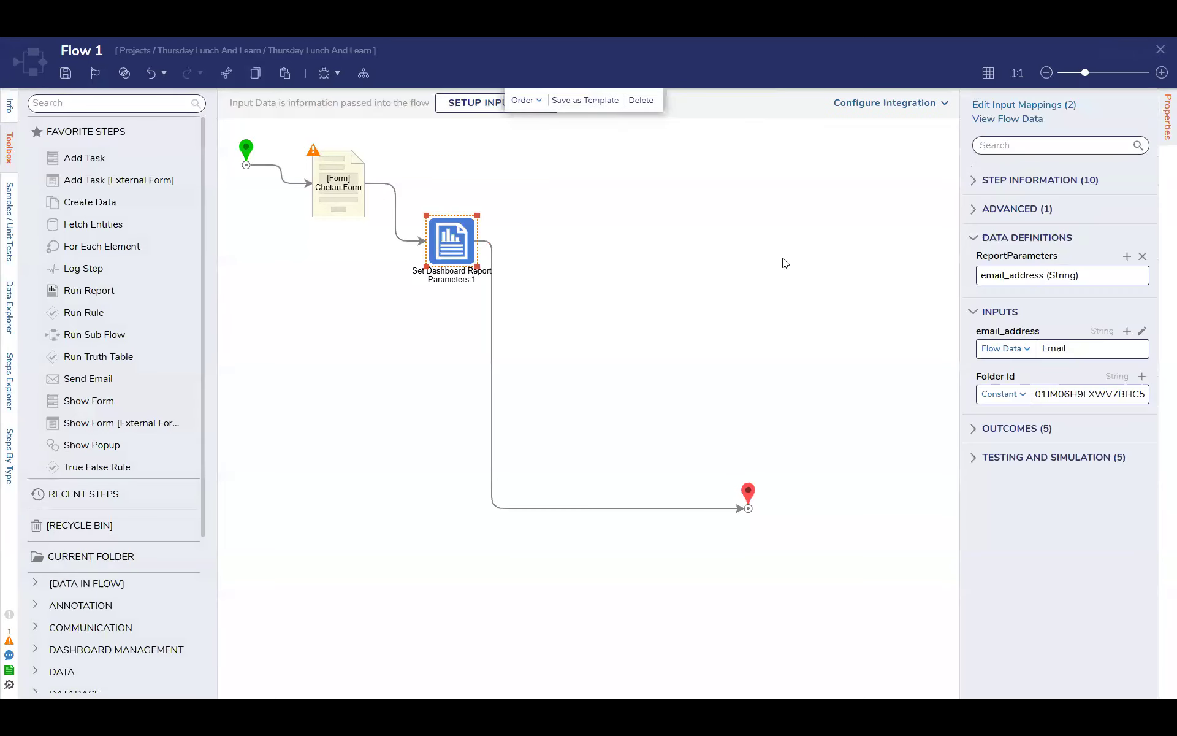
{"action": "left_click", "coordinate": [1127, 257]}
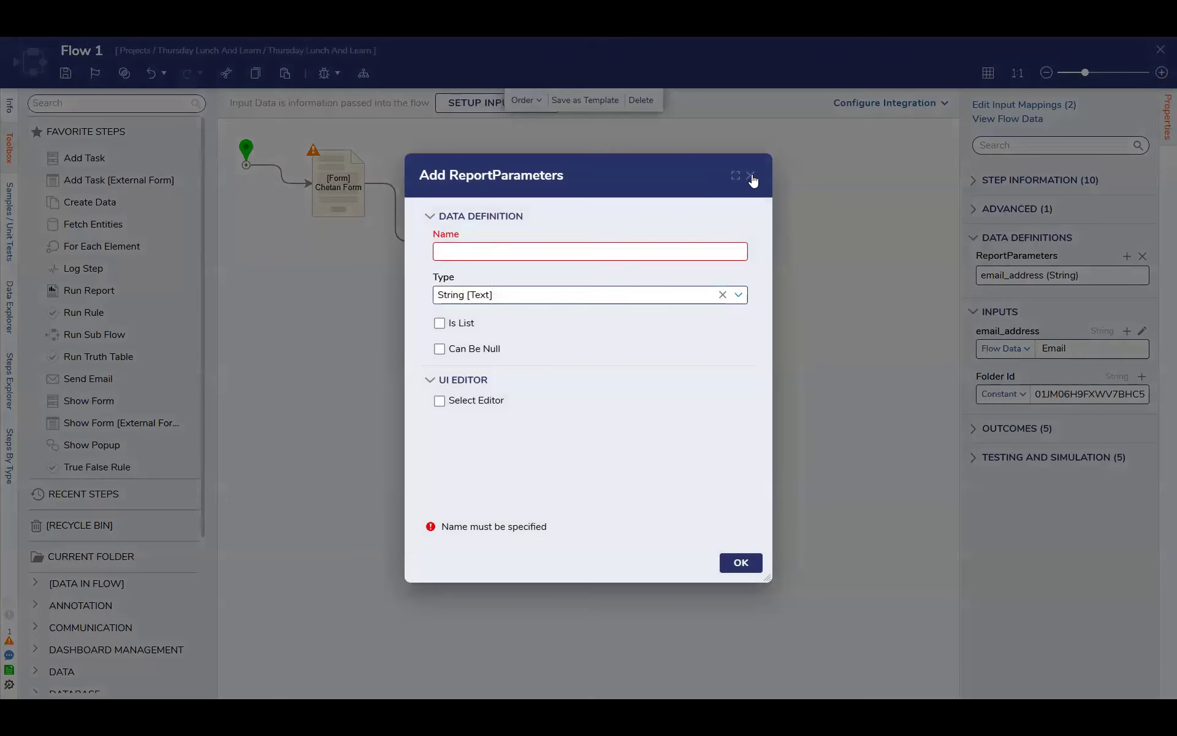
{"action": "left_click", "coordinate": [752, 177]}
{"action": "left_click", "coordinate": [1133, 274]}
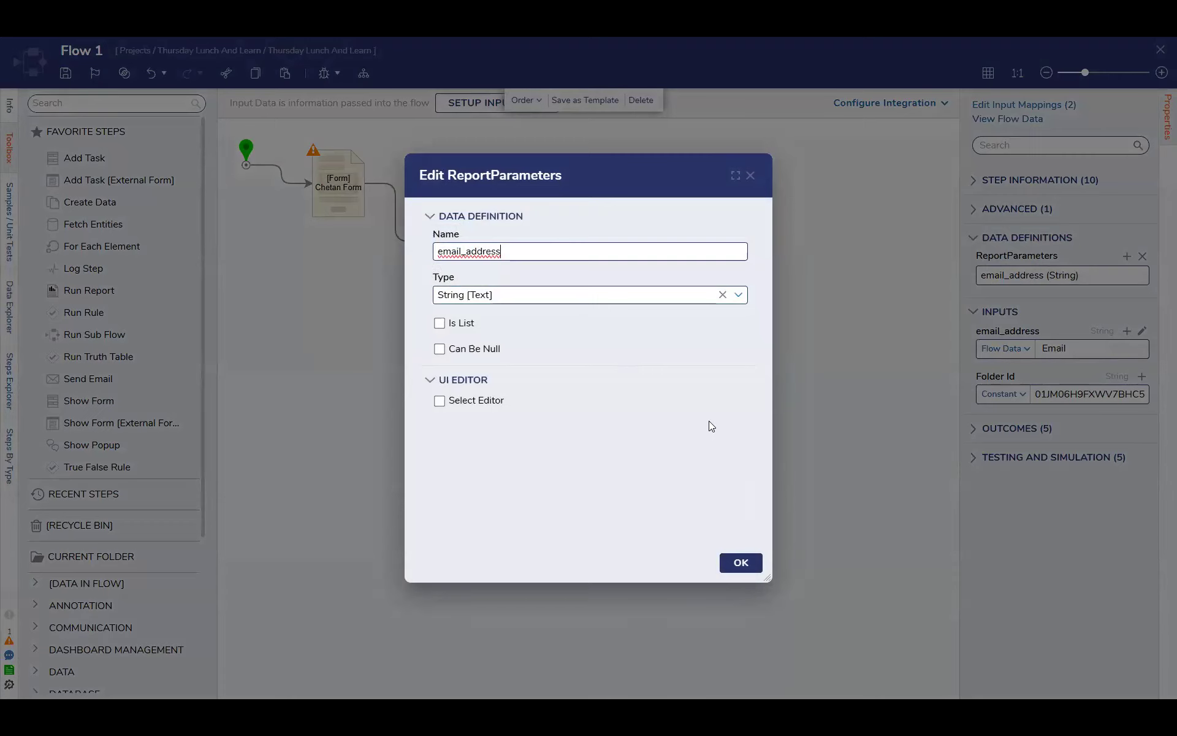
{"action": "type", "text": "="}
{"action": "left_click", "coordinate": [741, 562]}
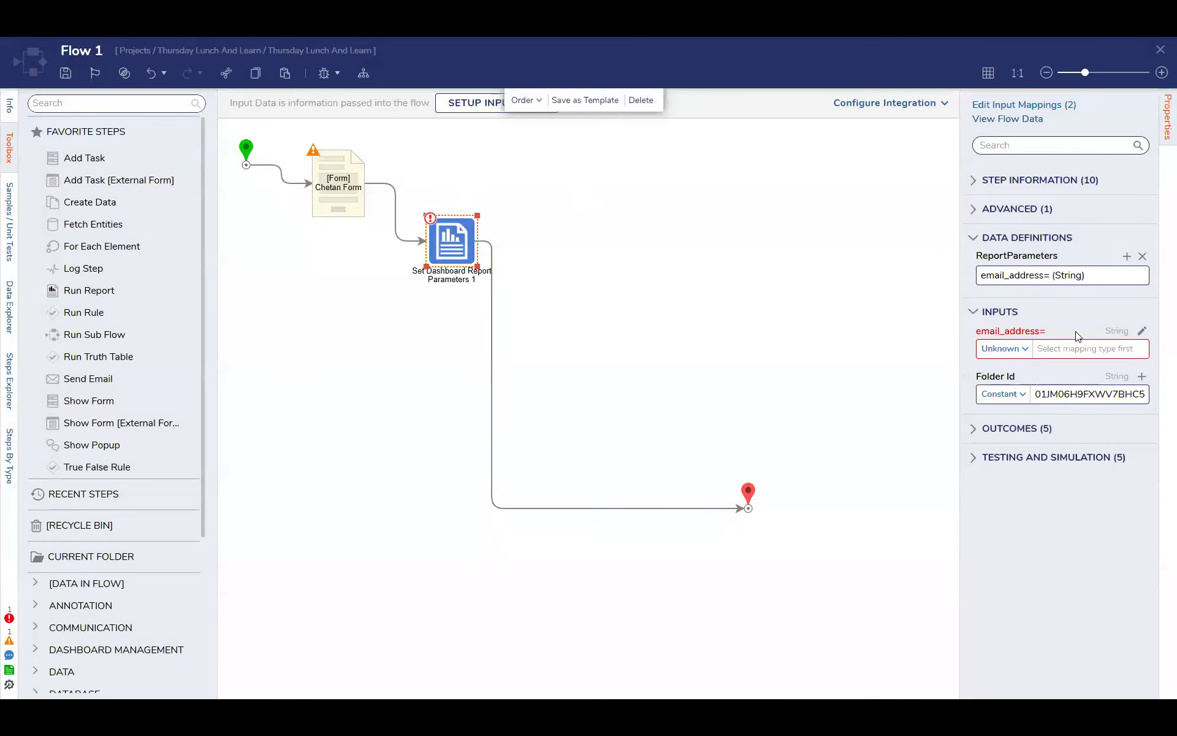
Map the "email_address=" input as Flow Data to the form's Email value
{"action": "left_click", "coordinate": [1005, 348]}
{"action": "left_click", "coordinate": [997, 392]}
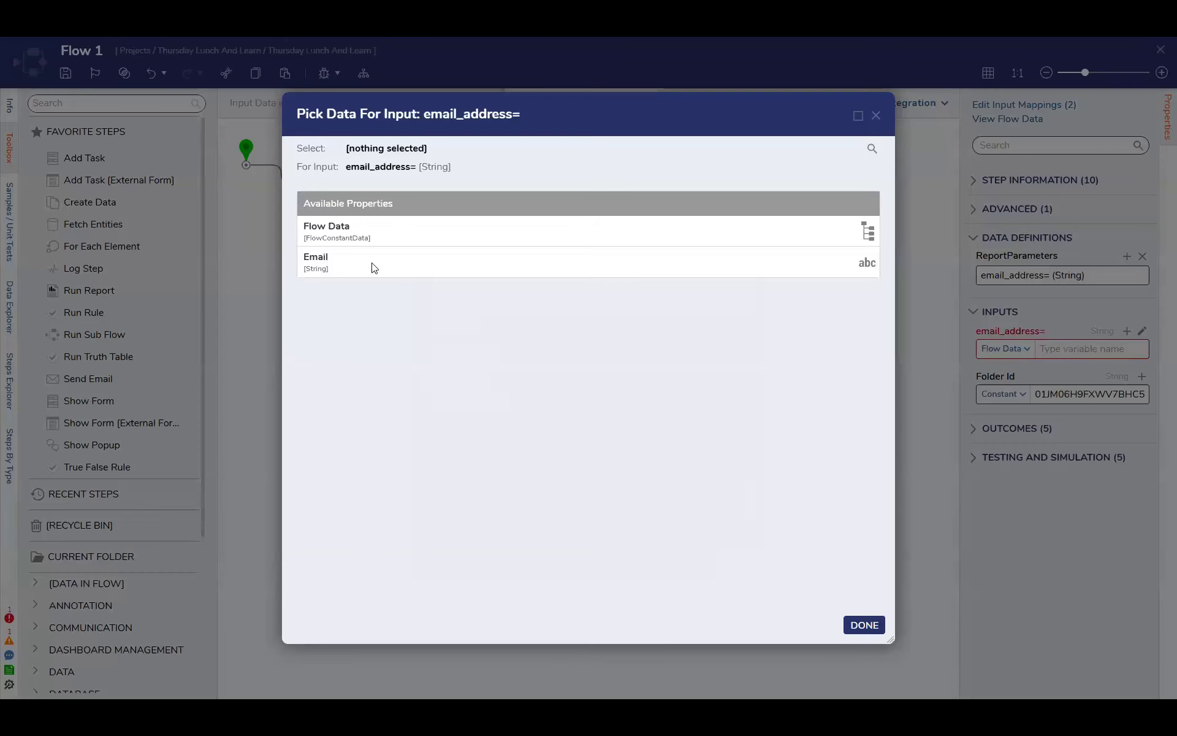
{"action": "left_click", "coordinate": [370, 264]}
{"action": "left_click", "coordinate": [861, 622]}
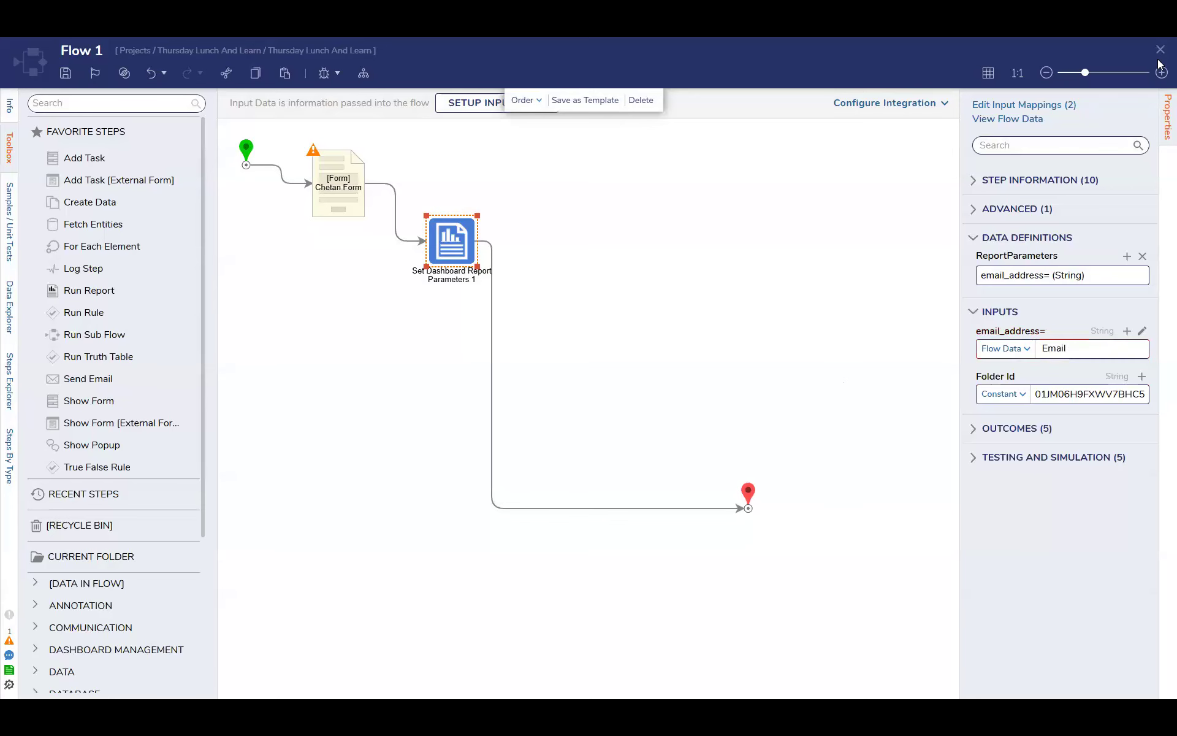
Close Flow 1 and Main Page, saving the changes to both
{"action": "left_click", "coordinate": [1161, 49]}
{"action": "left_click", "coordinate": [742, 436]}
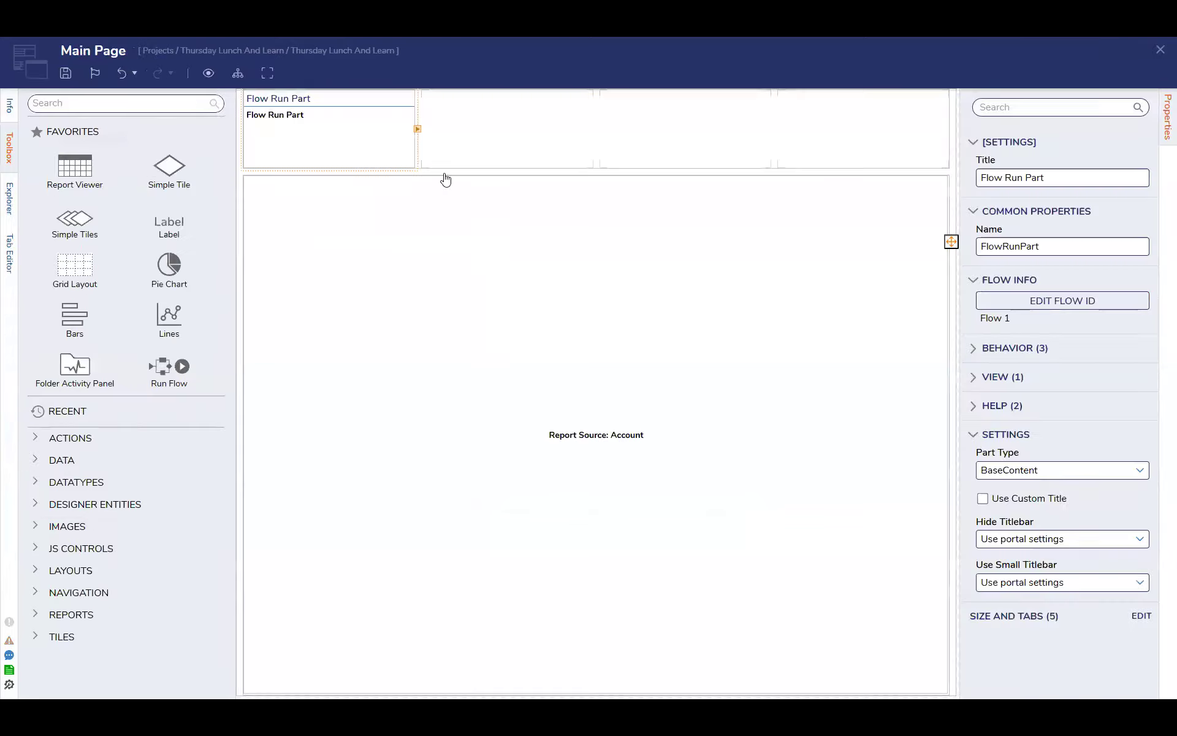
{"action": "left_click", "coordinate": [1161, 50]}
{"action": "left_click", "coordinate": [756, 441]}
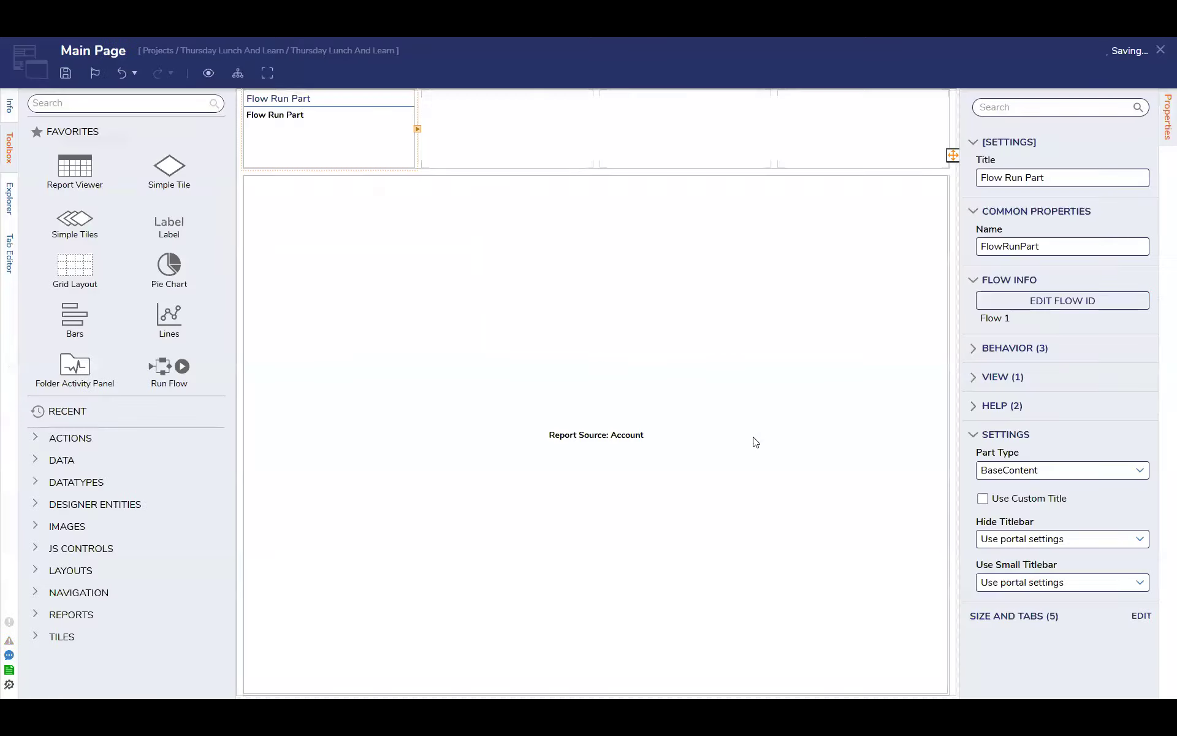
{"action": "left_click", "coordinate": [758, 417]}
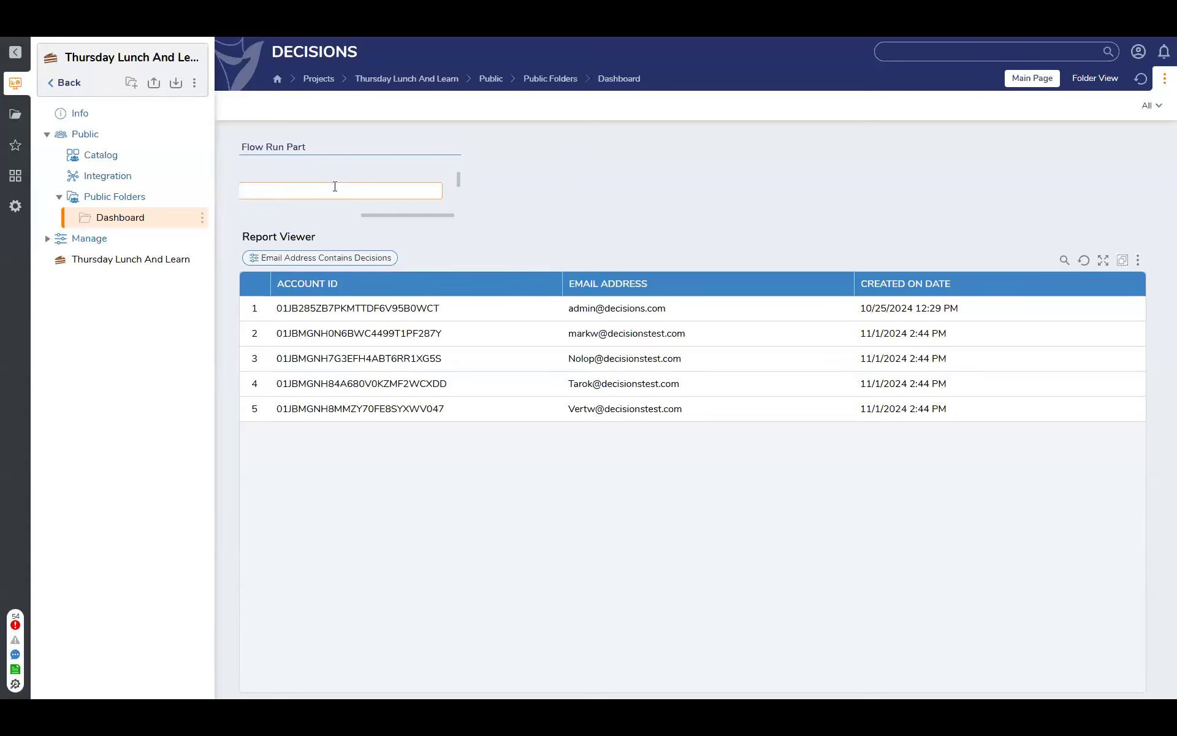
Test the dashboard form by entering "admin" as the user email and applying it to the report
{"action": "type", "text": "dmin"}
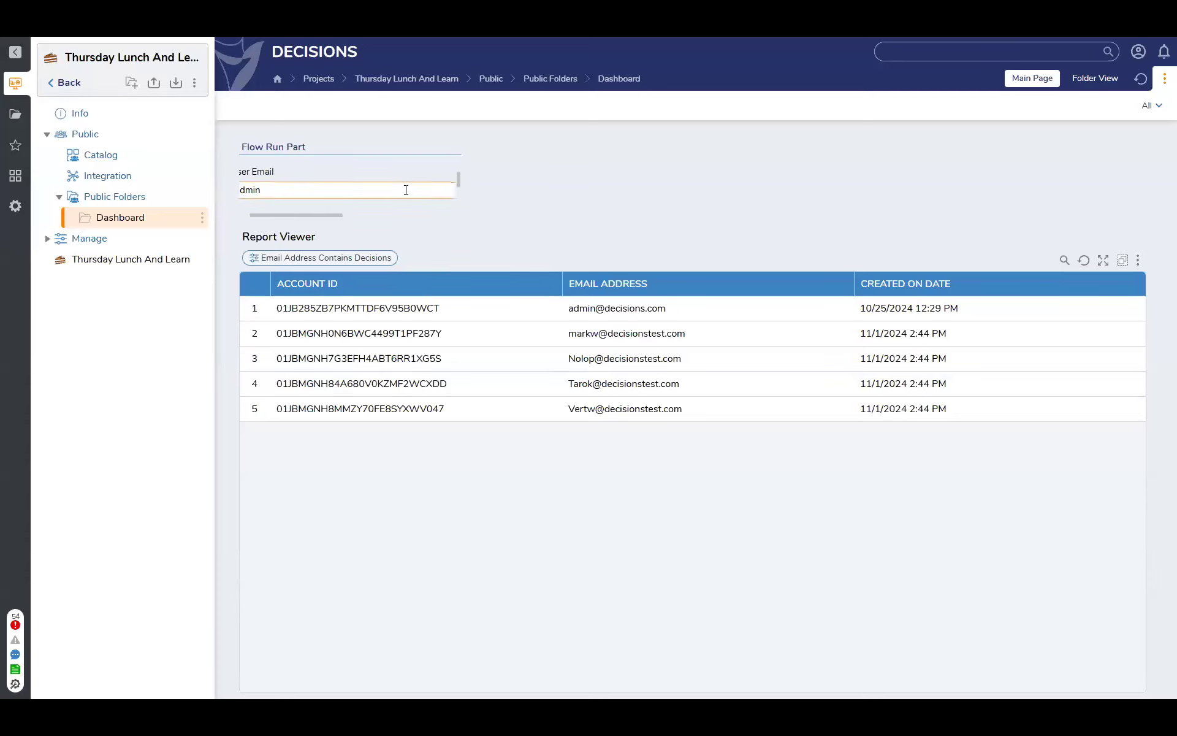
{"action": "scroll", "coordinate": [430, 194], "scroll_direction": "down", "scroll_amount": 1}
{"action": "left_click_drag", "start_coordinate": [334, 214], "coordinate": [436, 212]}
{"action": "left_click", "coordinate": [431, 188]}
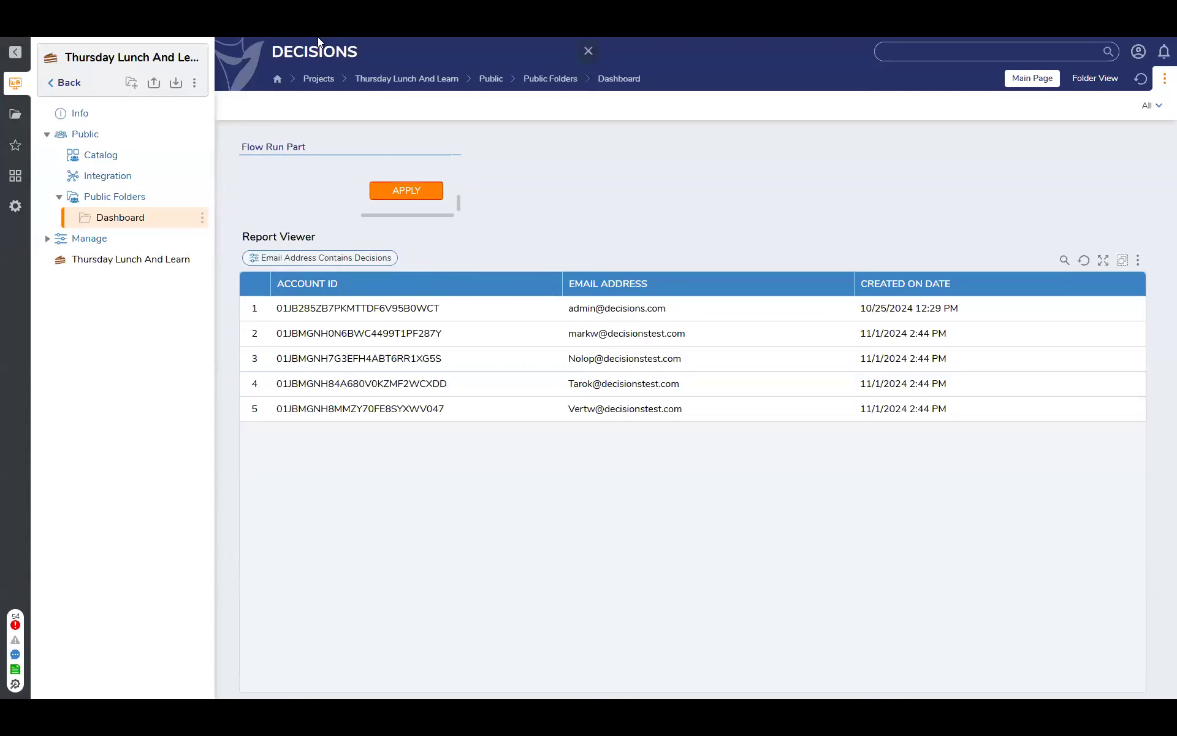
Reopen Flow 1 from Main Page and rename the report parameter to "email_address"
{"action": "left_click", "coordinate": [1165, 78]}
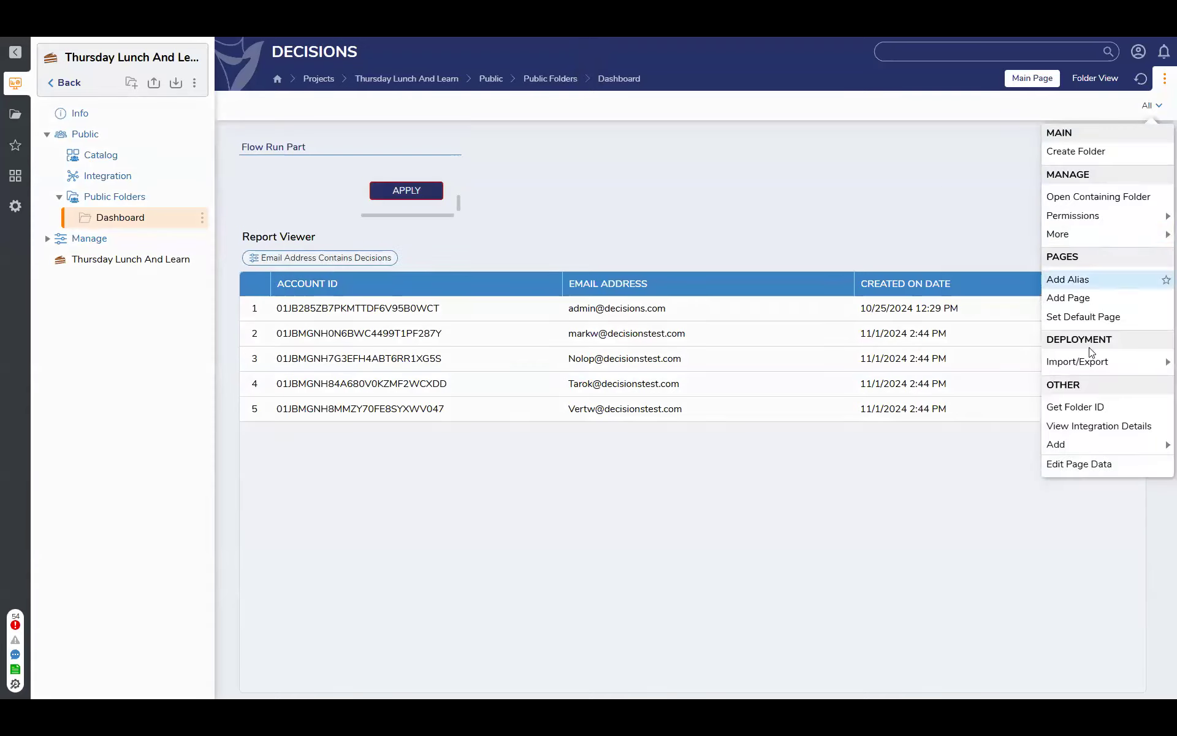
{"action": "left_click", "coordinate": [1082, 463]}
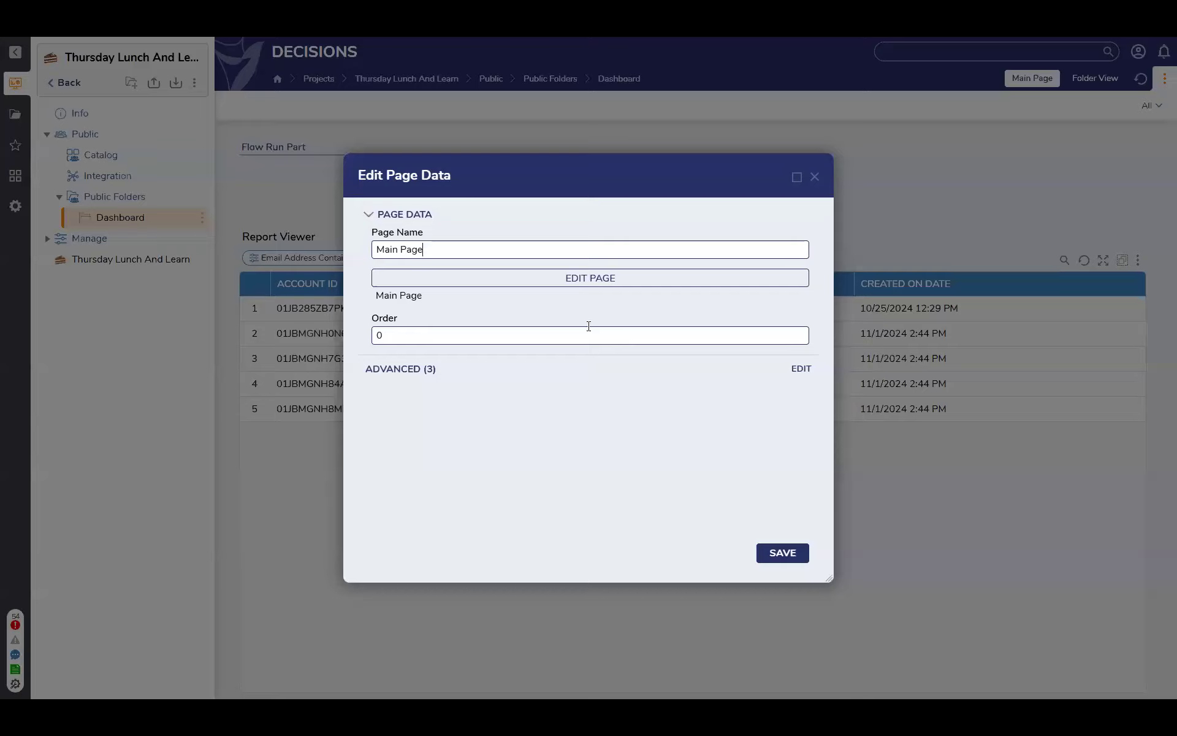
{"action": "left_click", "coordinate": [583, 282]}
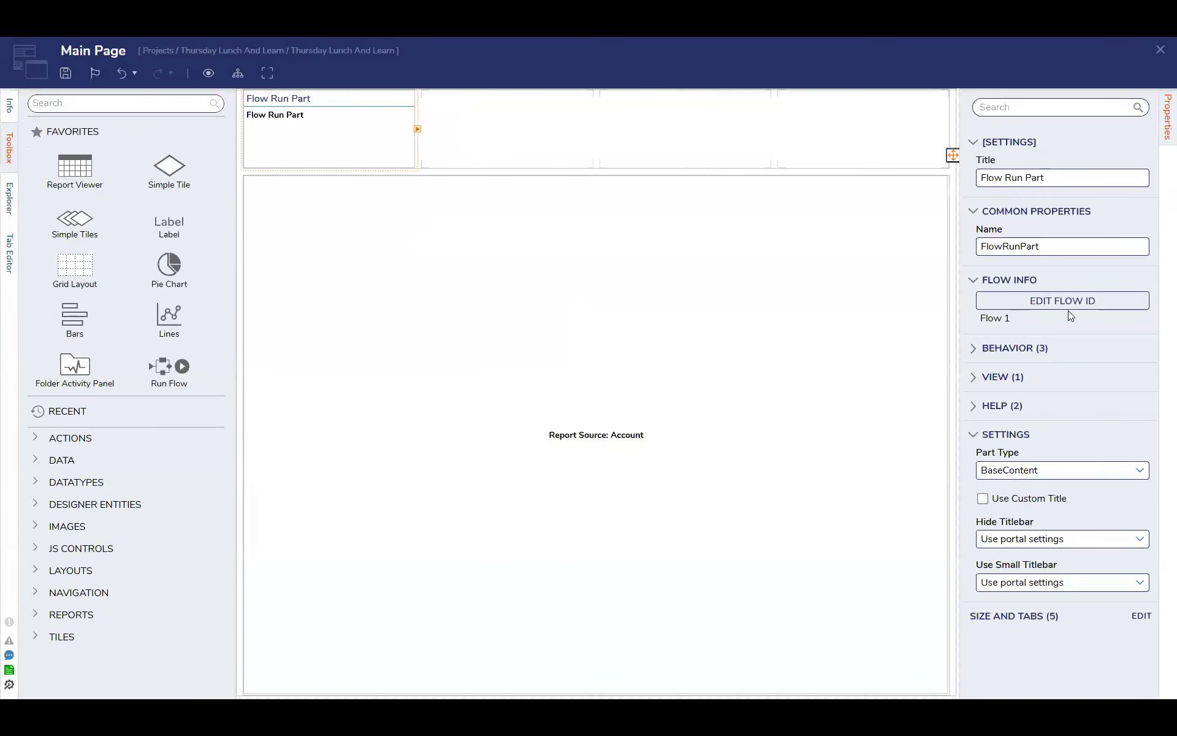
{"action": "left_click", "coordinate": [1068, 301]}
{"action": "left_click", "coordinate": [454, 244]}
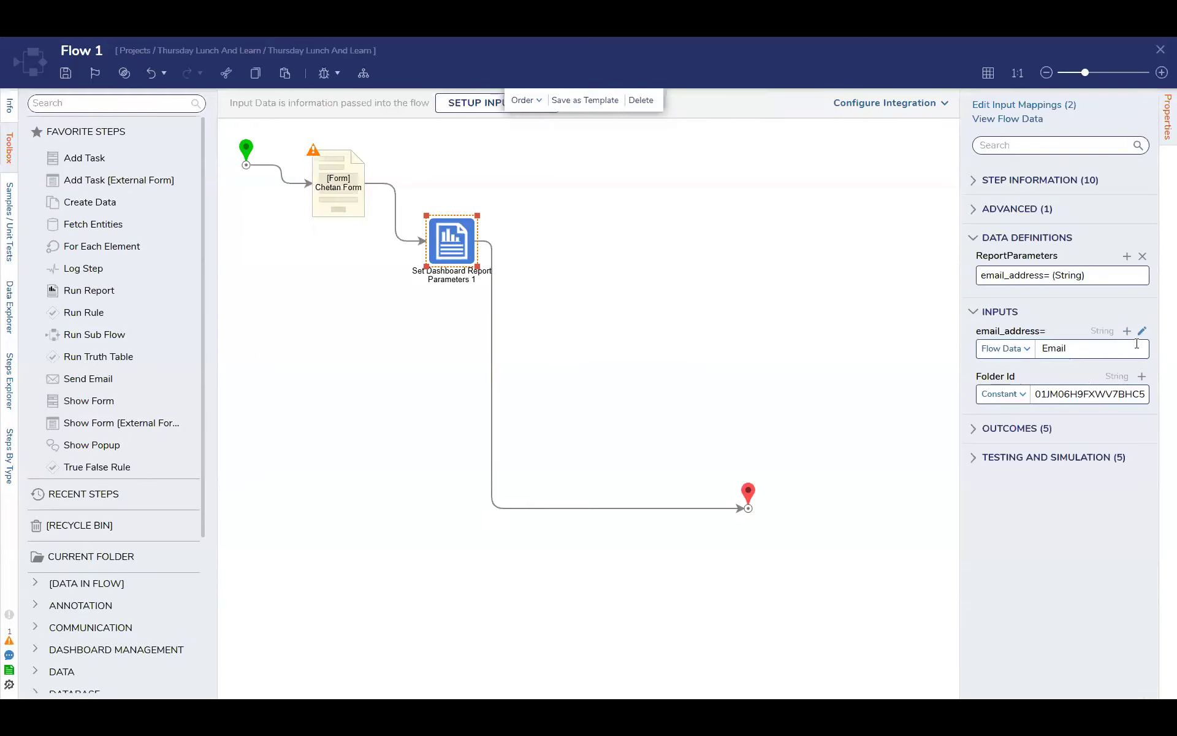
{"action": "left_click", "coordinate": [1121, 275]}
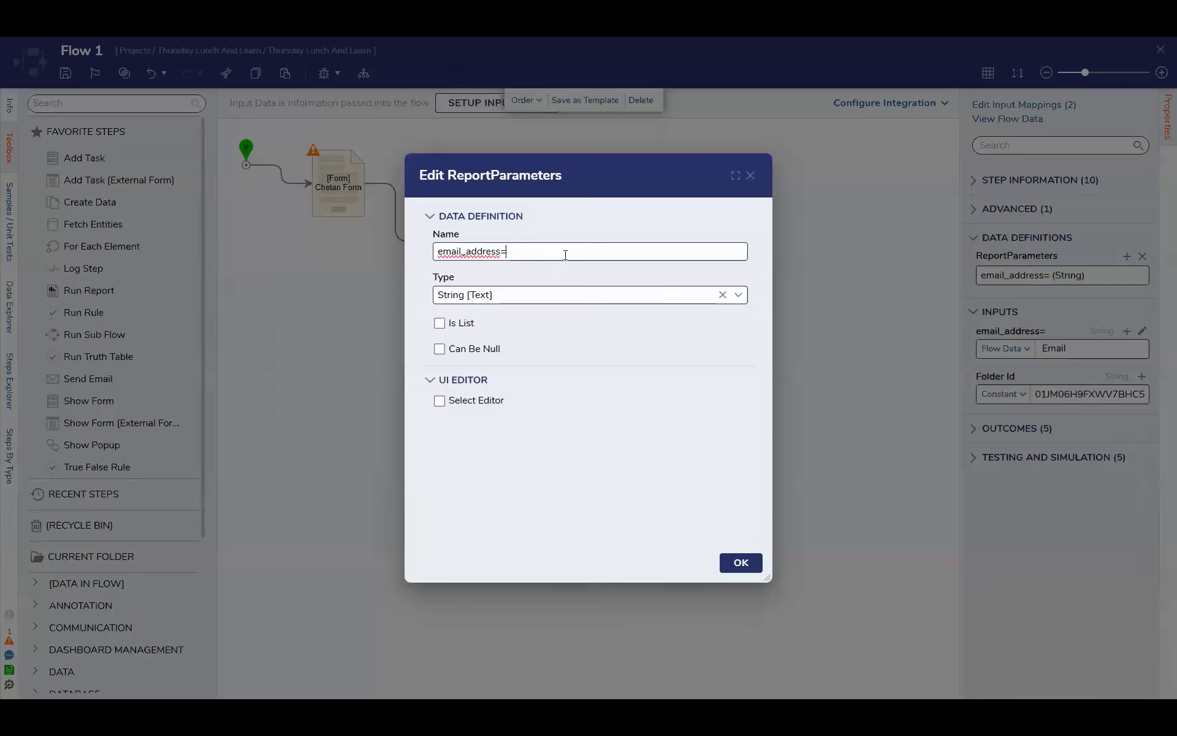
{"action": "key", "text": "BackSpace"}
{"action": "left_click", "coordinate": [742, 563]}
Map the email_address input as Flow Data to the form's Email value and save Flow 1
{"action": "left_click", "coordinate": [1008, 348]}
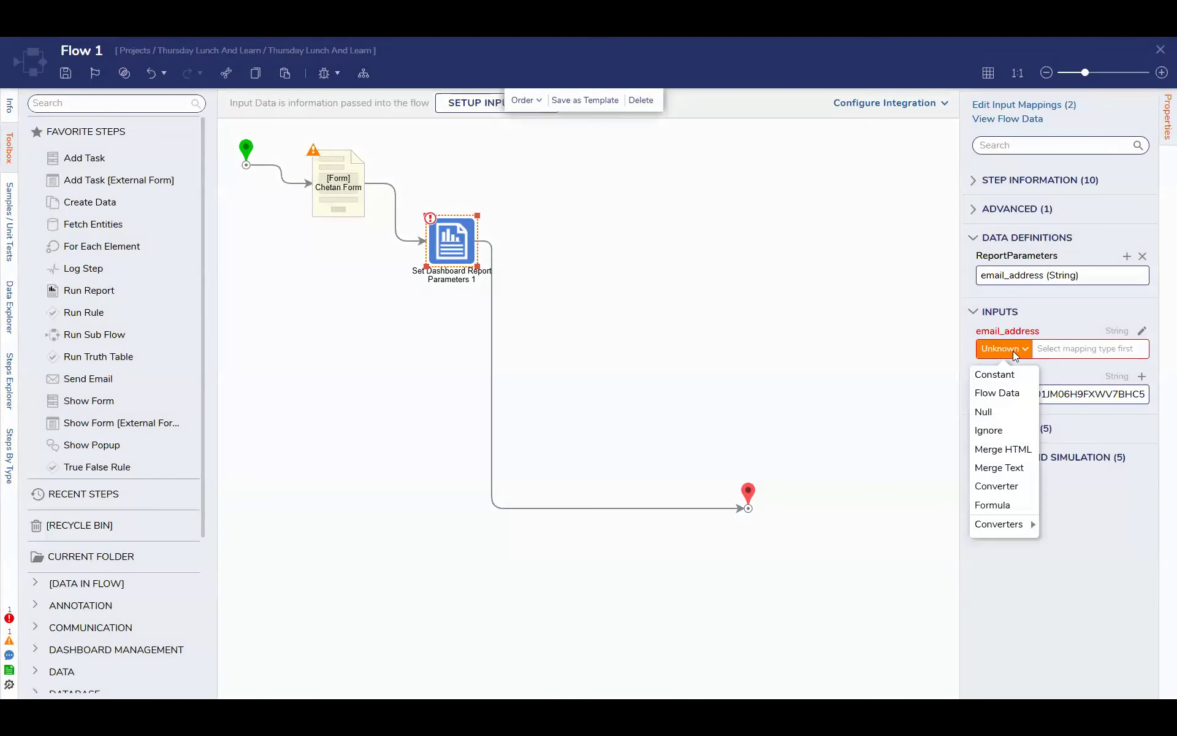
{"action": "left_click", "coordinate": [999, 392]}
{"action": "left_click", "coordinate": [368, 262]}
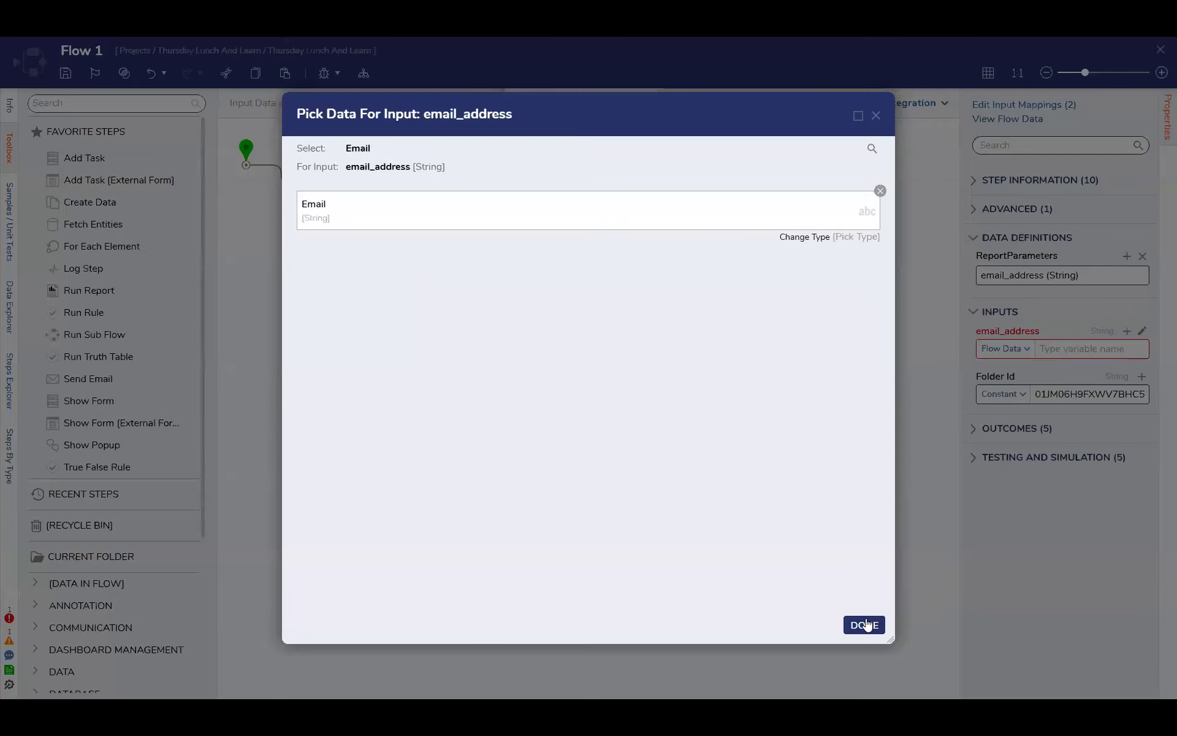
{"action": "left_click", "coordinate": [865, 625]}
{"action": "left_click", "coordinate": [66, 73]}
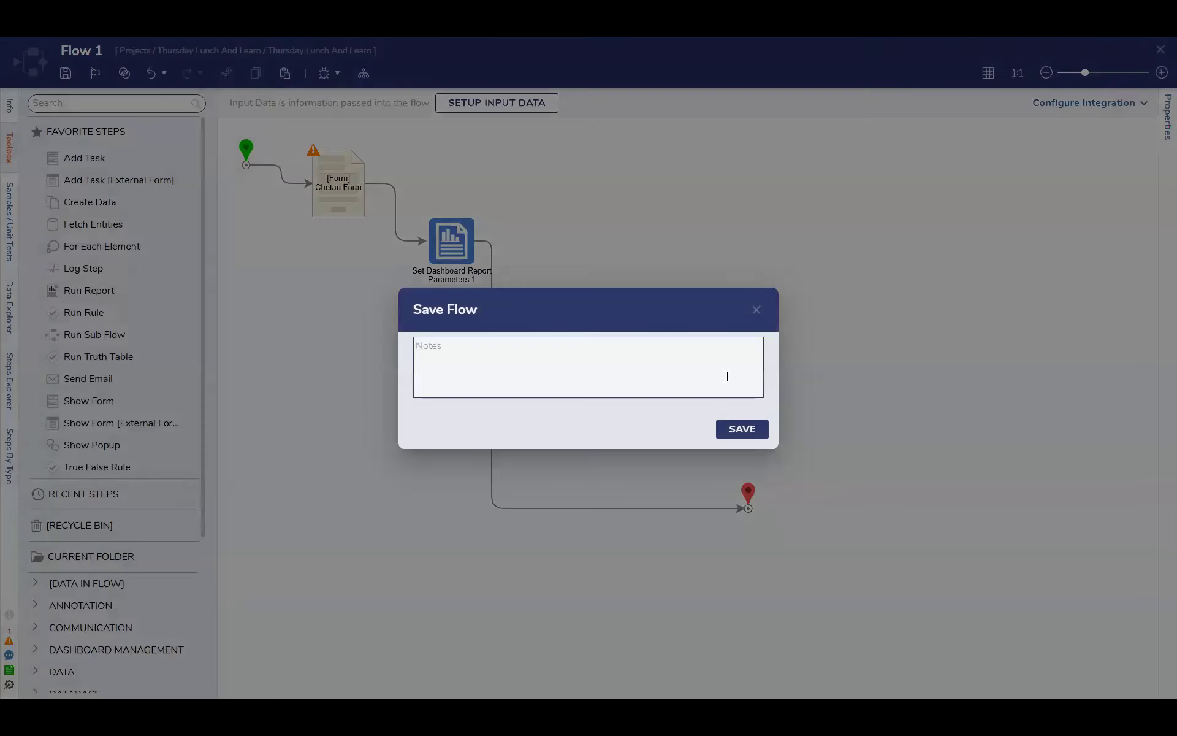
{"action": "left_click", "coordinate": [742, 429]}
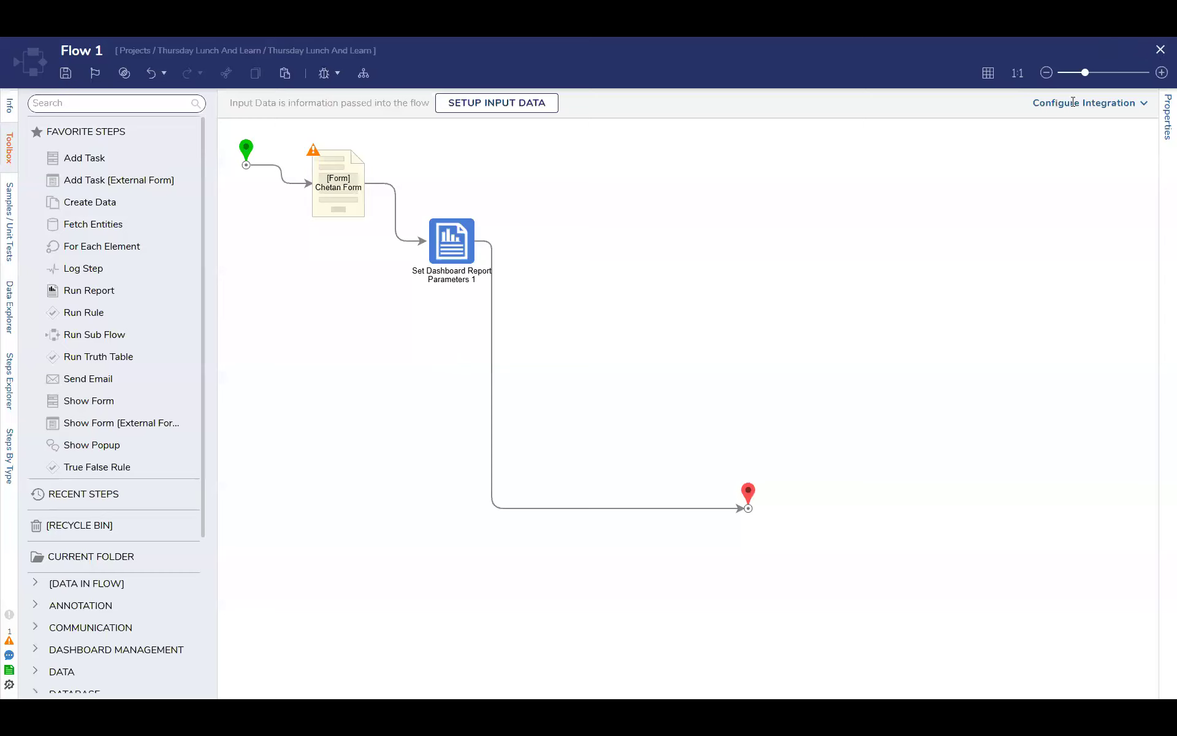
Close Flow 1 and save Main Page, refreshing its definition, closing the designer and saving the page data
{"action": "left_click", "coordinate": [1161, 49]}
{"action": "left_click", "coordinate": [66, 73]}
{"action": "left_click", "coordinate": [742, 428]}
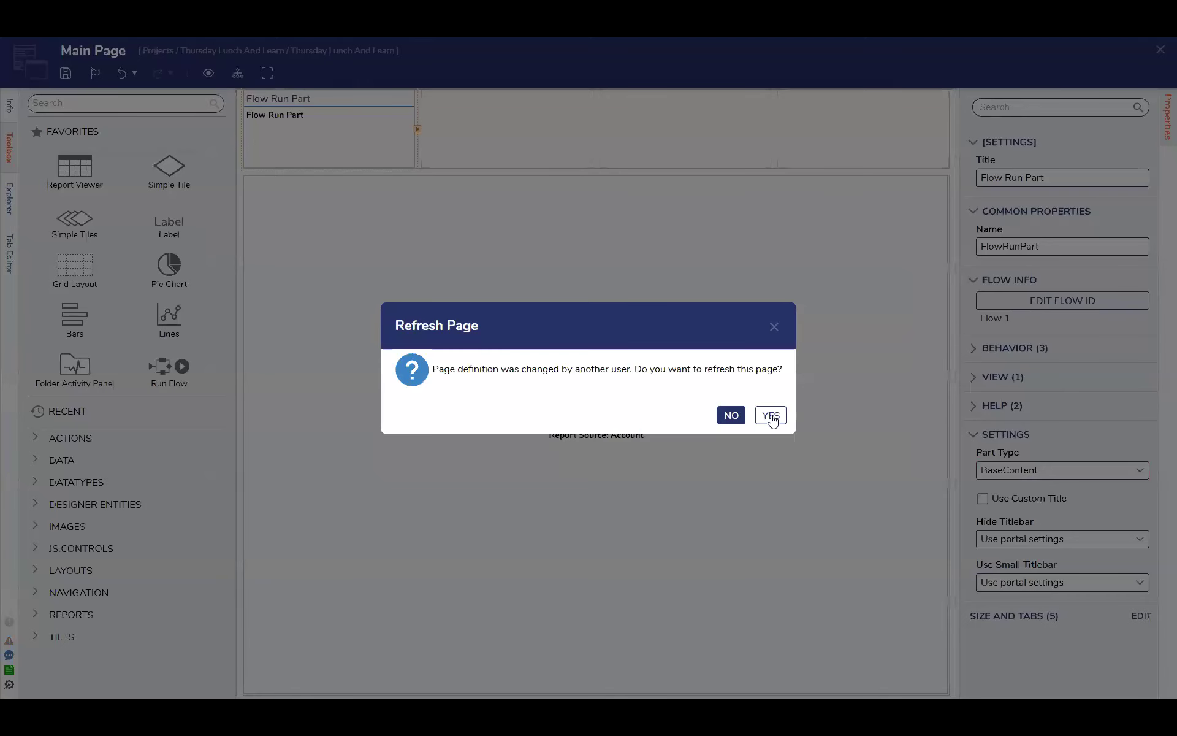
{"action": "left_click", "coordinate": [771, 415]}
{"action": "left_click", "coordinate": [1160, 52]}
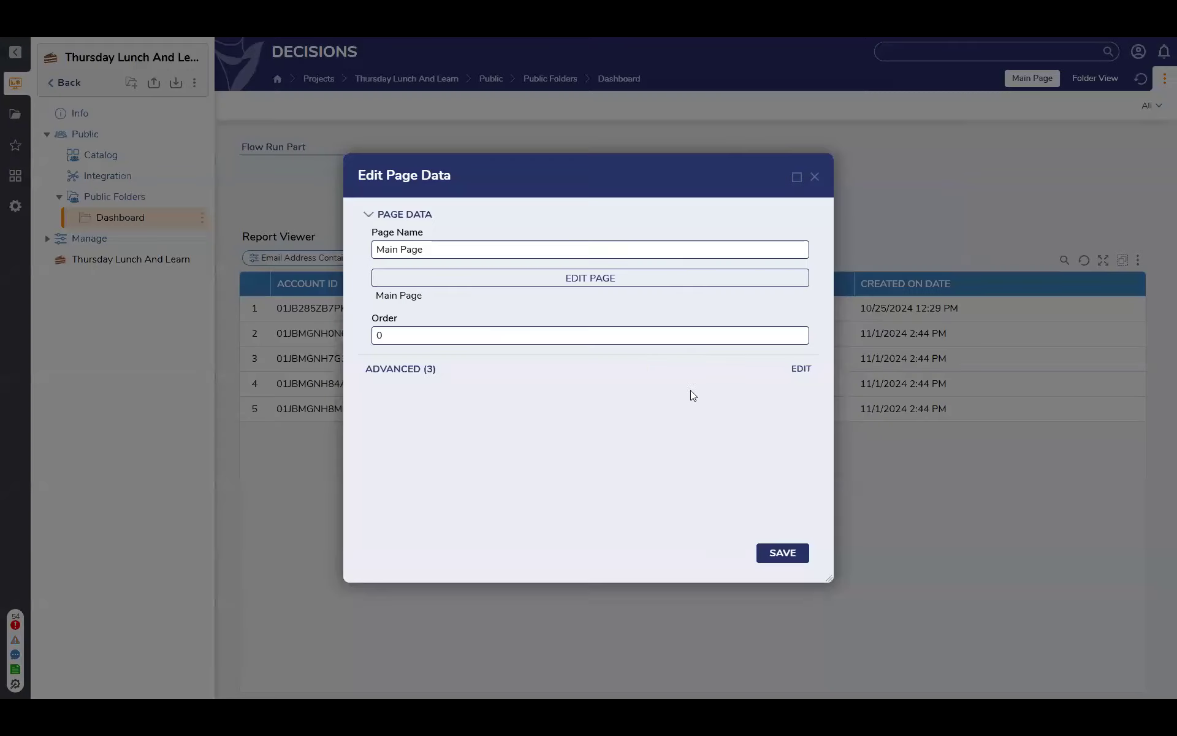
{"action": "left_click", "coordinate": [779, 550]}
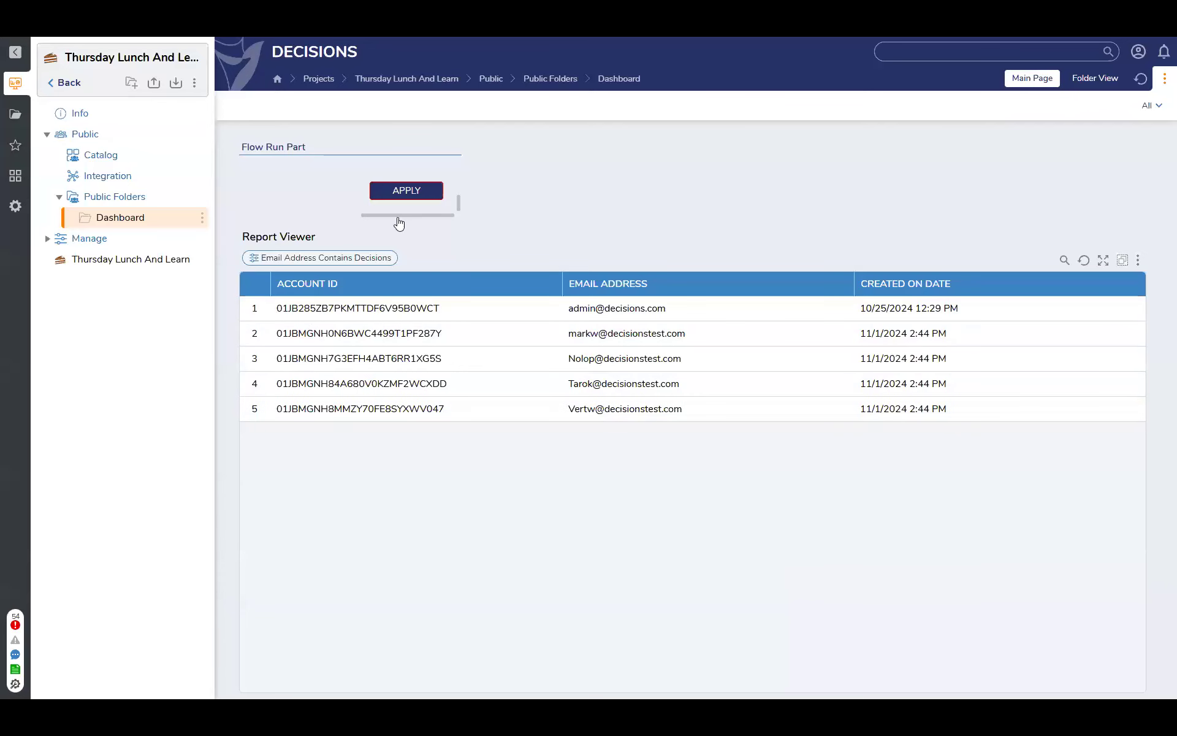
Test the dashboard form by entering "admin" as the user email and applying it
{"action": "scroll", "coordinate": [400, 197], "scroll_direction": "up", "scroll_amount": 2}
{"action": "scroll", "coordinate": [392, 196], "scroll_direction": "down", "scroll_amount": 1}
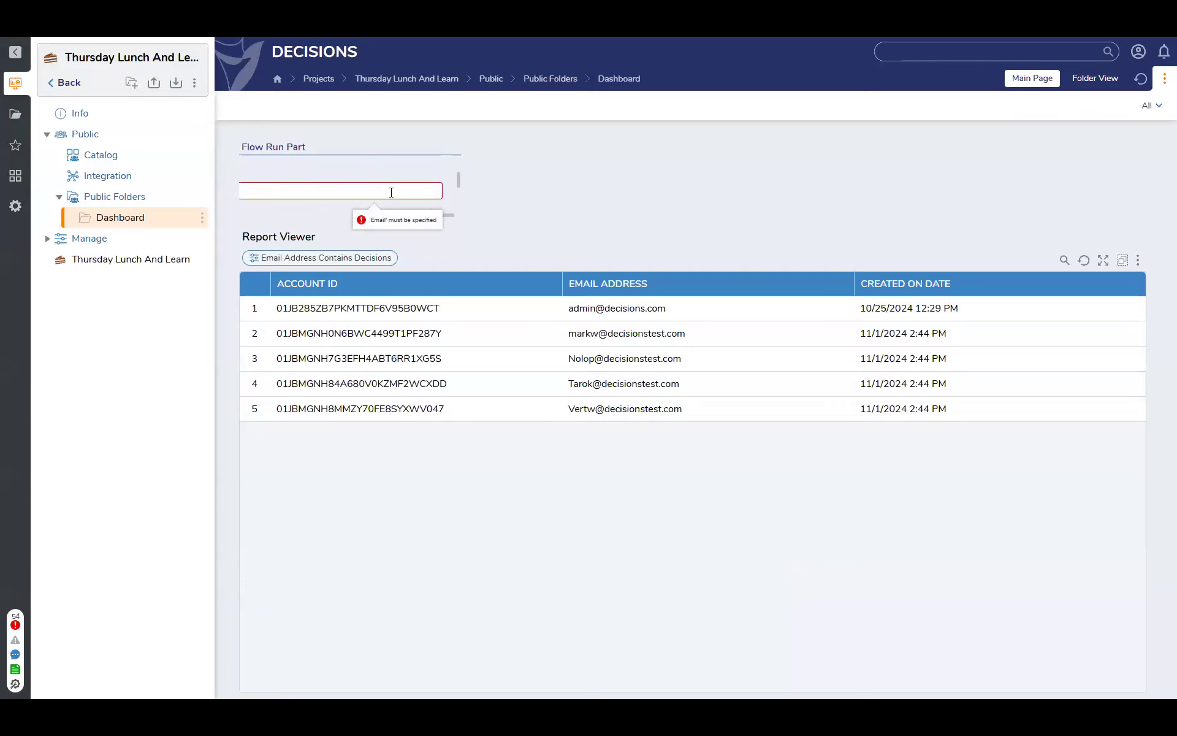
{"action": "left_click", "coordinate": [392, 192]}
{"action": "type", "text": "admin"}
{"action": "scroll", "coordinate": [364, 206], "scroll_direction": "down", "scroll_amount": 2}
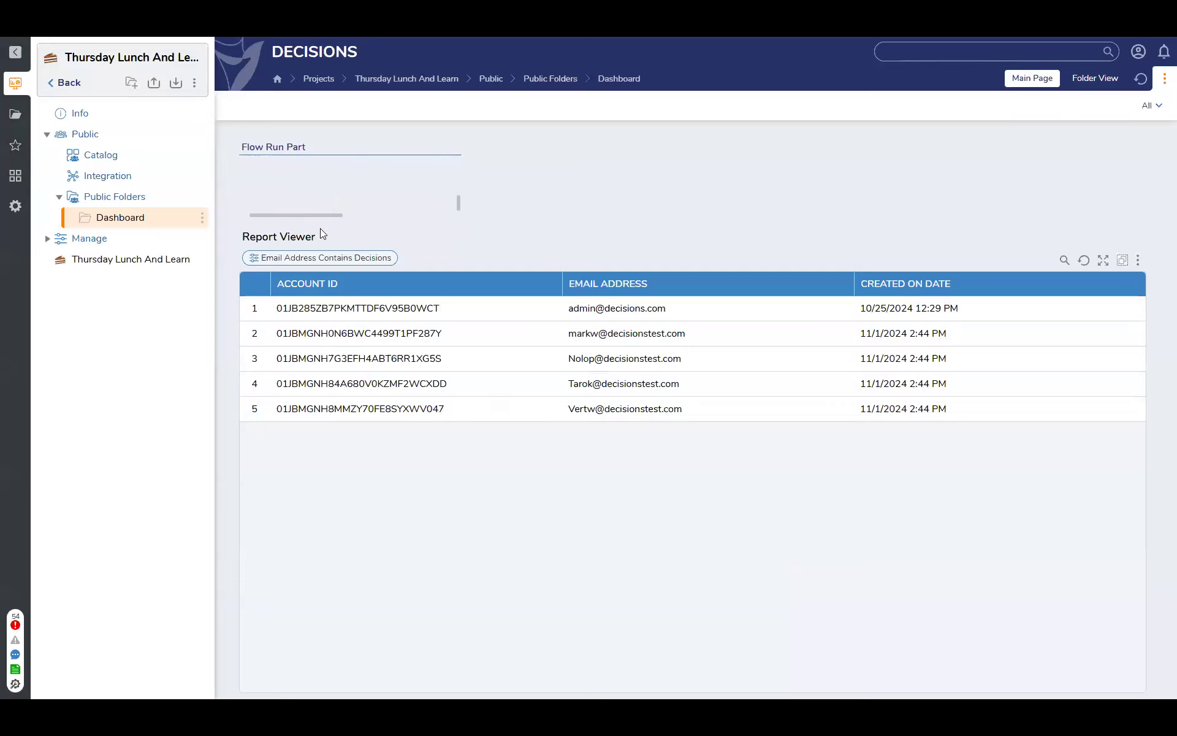
{"action": "left_click_drag", "start_coordinate": [326, 214], "coordinate": [434, 211]}
{"action": "left_click", "coordinate": [427, 195]}
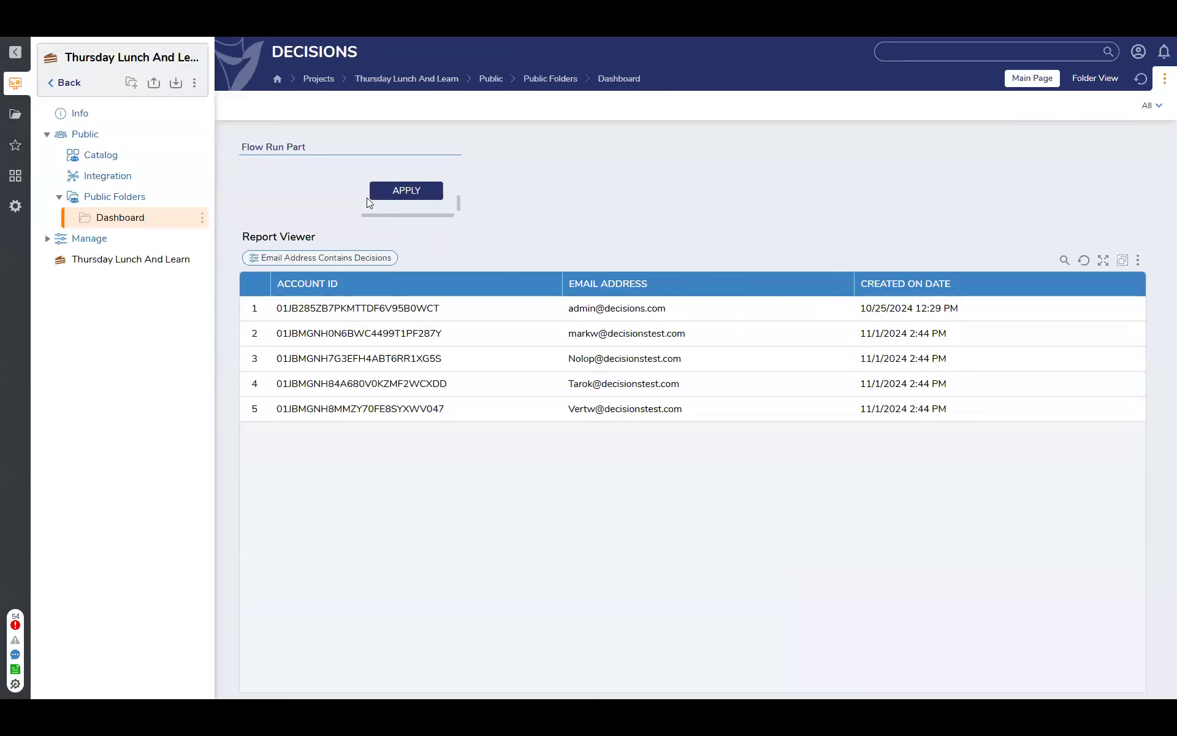
Open Main Page for editing and open the Account report used by its Report Viewer
{"action": "left_click", "coordinate": [1165, 77]}
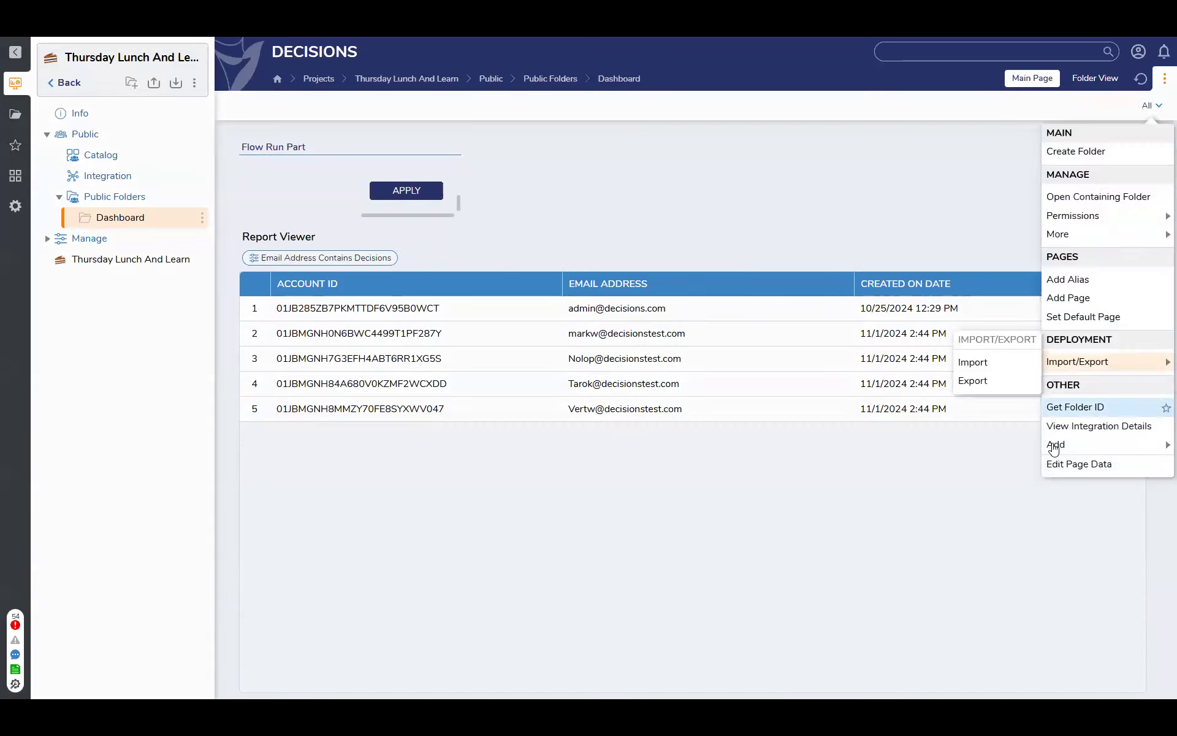
{"action": "left_click", "coordinate": [1083, 464]}
{"action": "left_click", "coordinate": [564, 275]}
{"action": "left_click", "coordinate": [478, 323]}
{"action": "left_click", "coordinate": [1064, 299]}
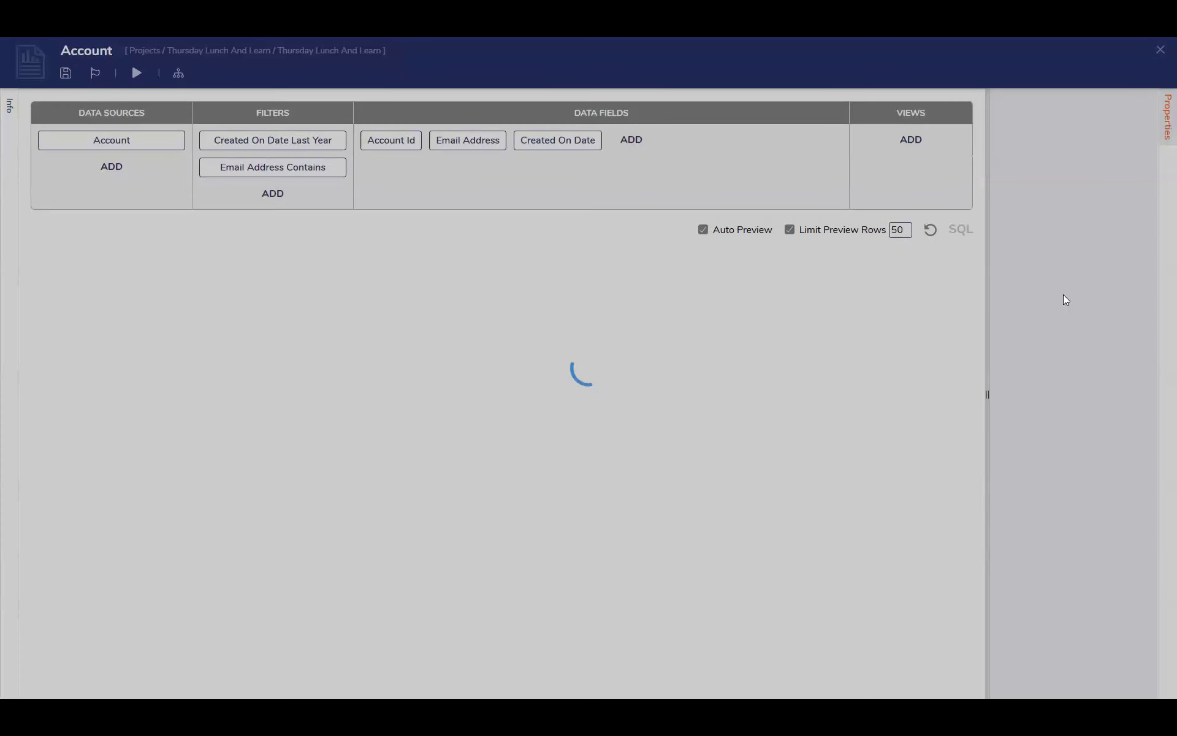
{"action": "left_click", "coordinate": [1160, 50]}
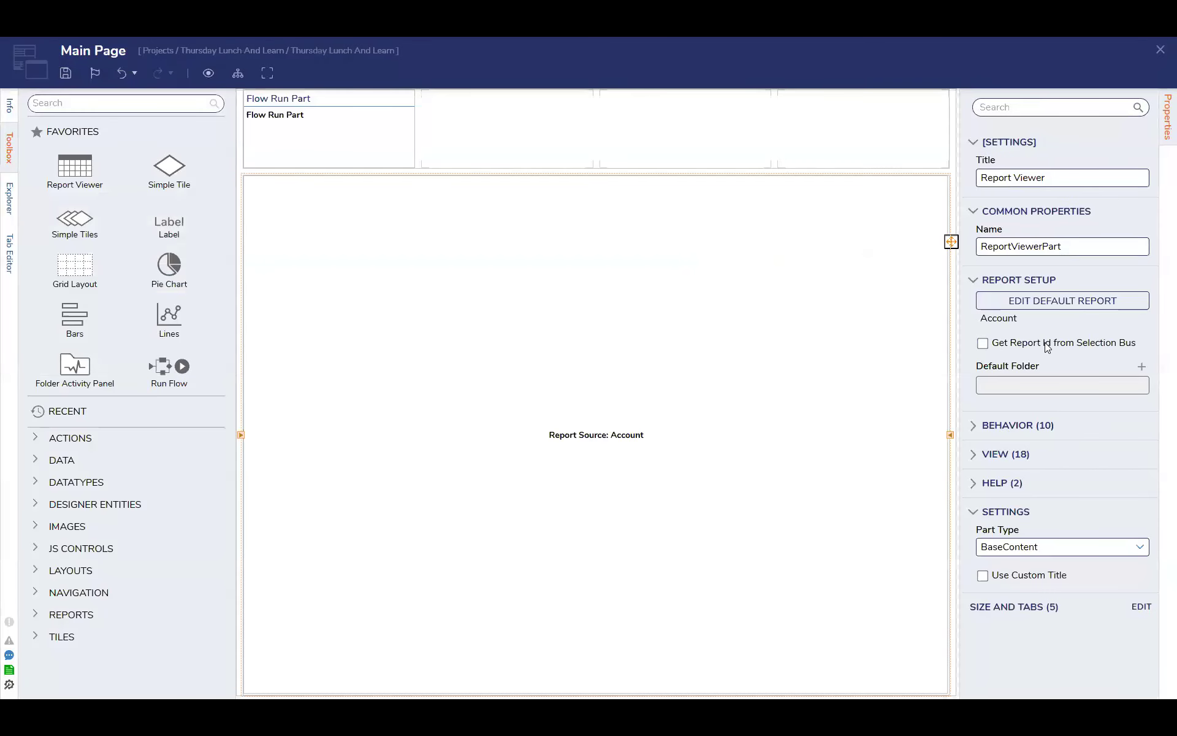
{"action": "left_click", "coordinate": [1053, 307]}
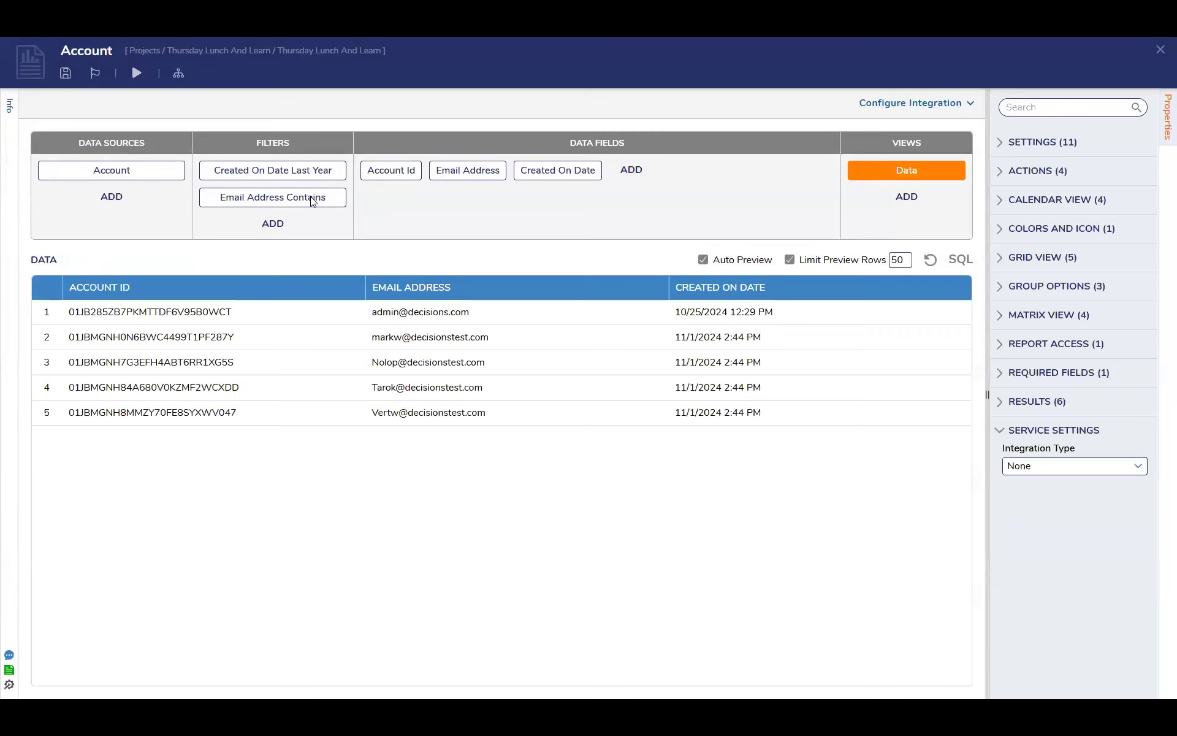
On the Email Address Contains filter, enable the show-all-data option and change the runtime behavior
{"action": "left_click", "coordinate": [312, 200]}
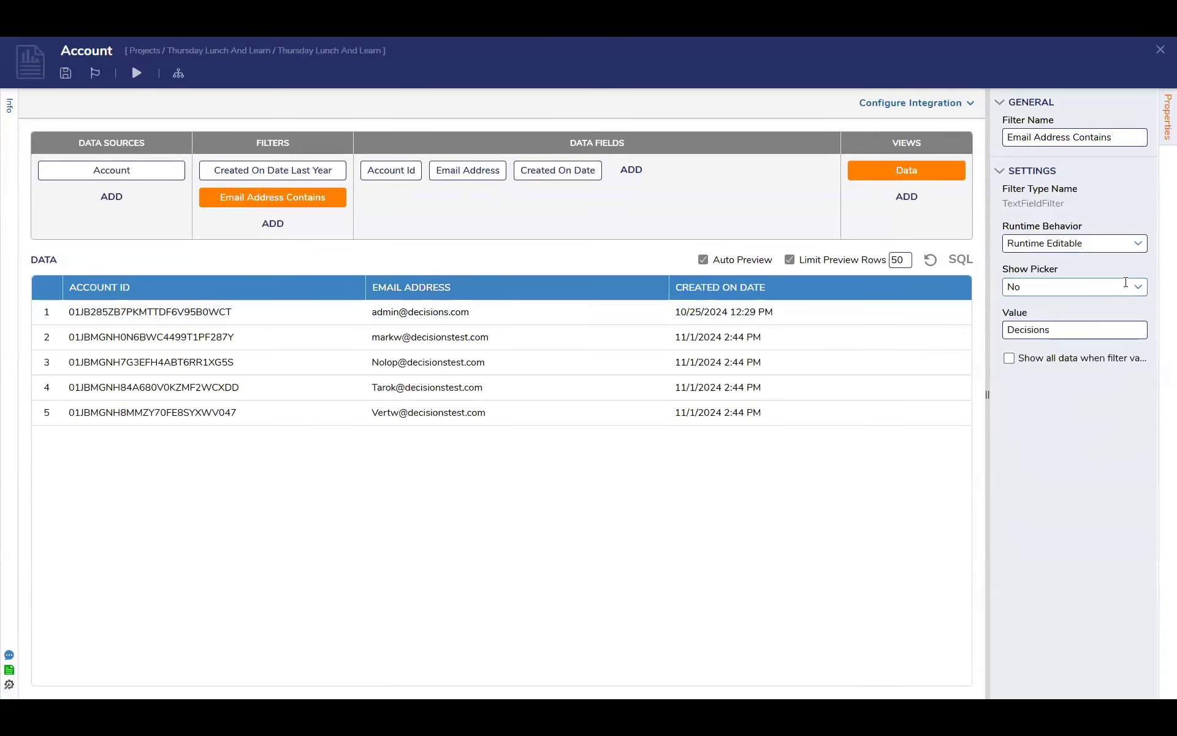
{"action": "left_click", "coordinate": [1051, 358]}
{"action": "left_click", "coordinate": [1103, 242]}
{"action": "left_click", "coordinate": [1089, 312]}
Close the Account report and Main Page with their changes saved, reloading the report and saving the page data
{"action": "left_click", "coordinate": [1161, 50]}
{"action": "left_click", "coordinate": [742, 432]}
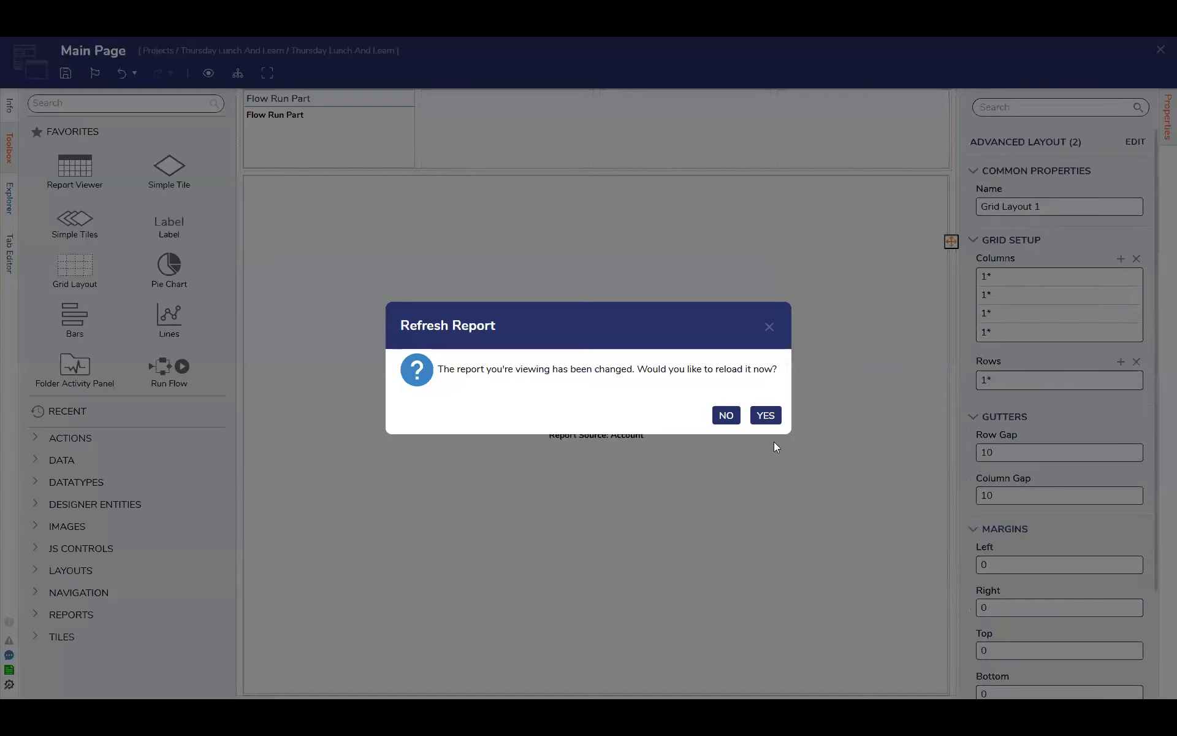
{"action": "left_click", "coordinate": [766, 415]}
{"action": "left_click", "coordinate": [1161, 50]}
{"action": "left_click", "coordinate": [763, 436]}
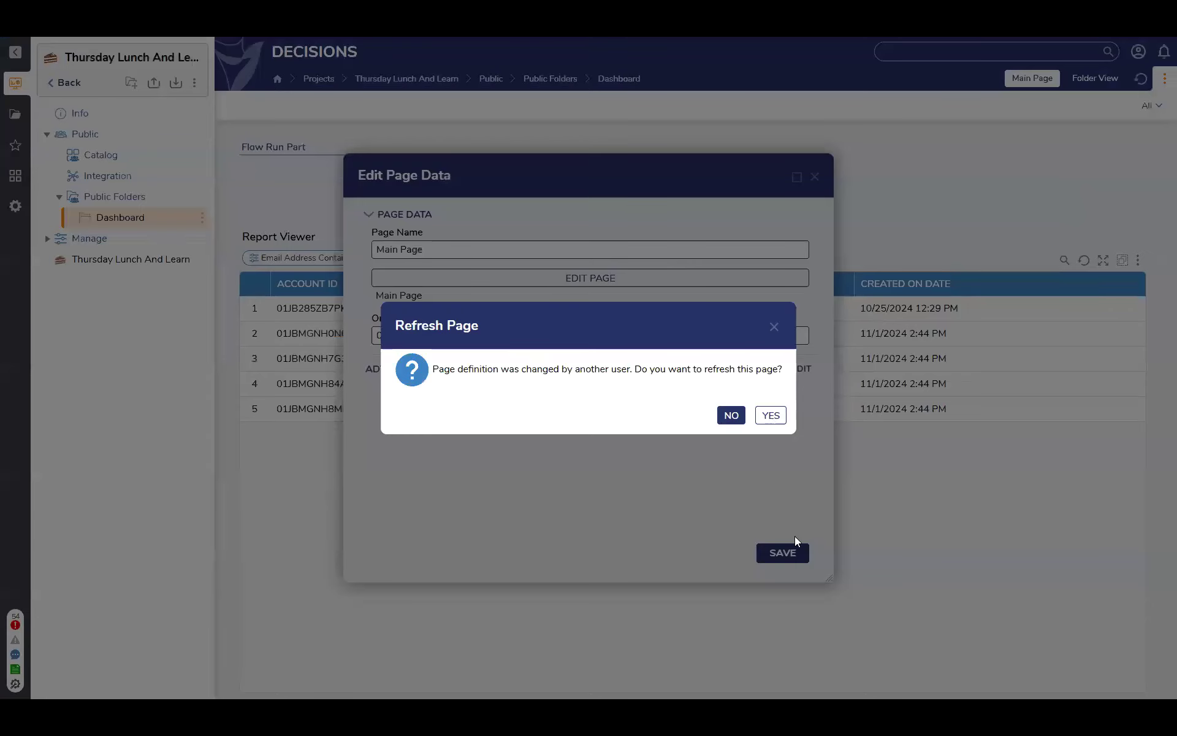
{"action": "left_click", "coordinate": [788, 555]}
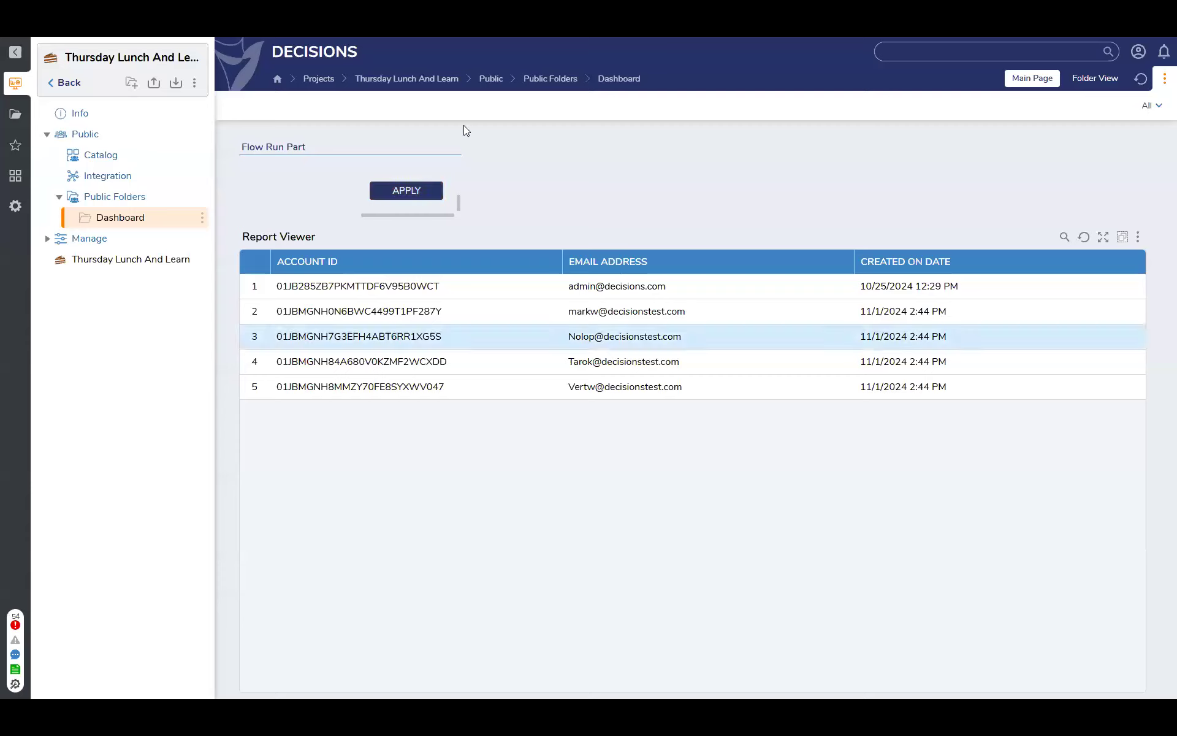
Retest the updated dashboard report by applying "admin" in the form's User Email field
{"action": "left_click", "coordinate": [440, 189]}
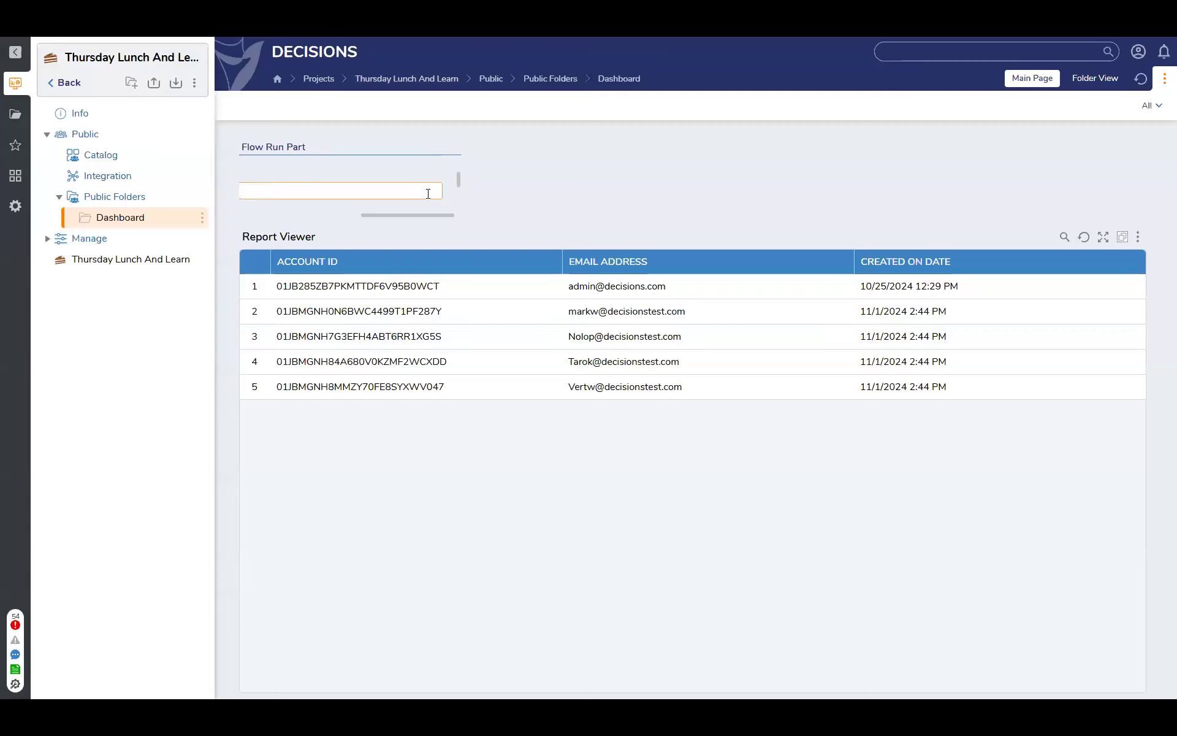
{"action": "type", "text": "admin"}
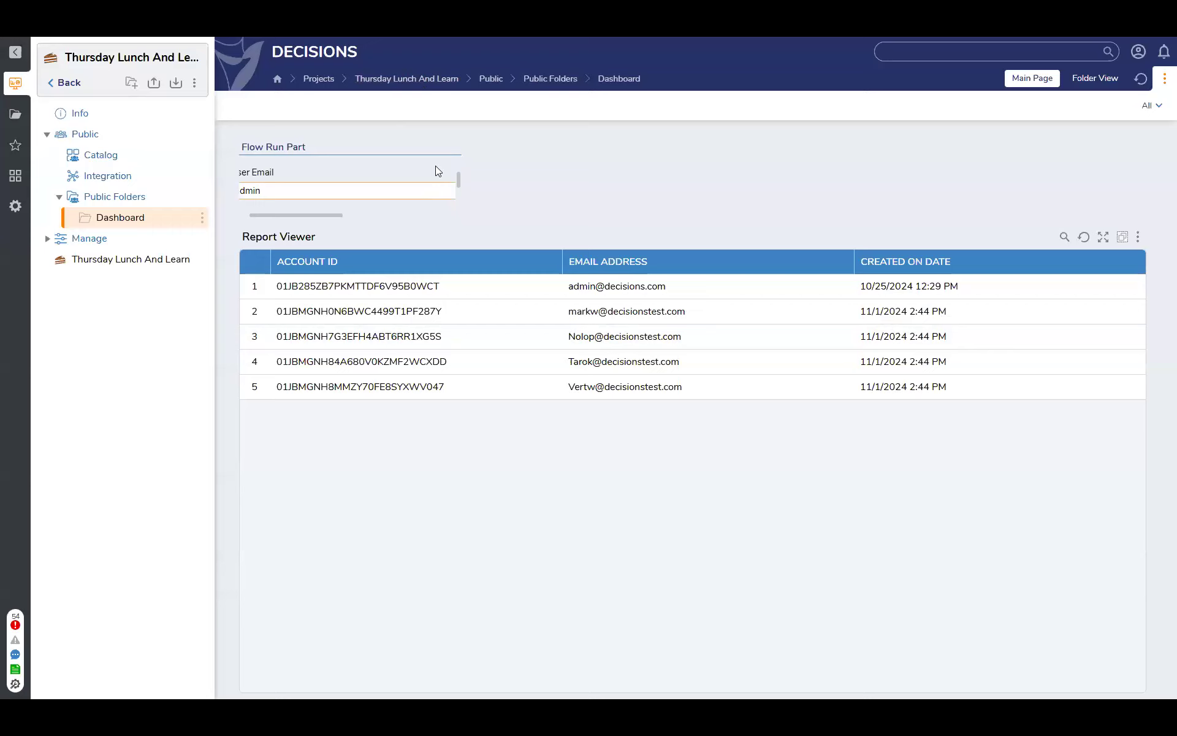
{"action": "scroll", "coordinate": [435, 167], "scroll_direction": "down", "scroll_amount": 2}
{"action": "left_click_drag", "start_coordinate": [336, 215], "coordinate": [443, 206]}
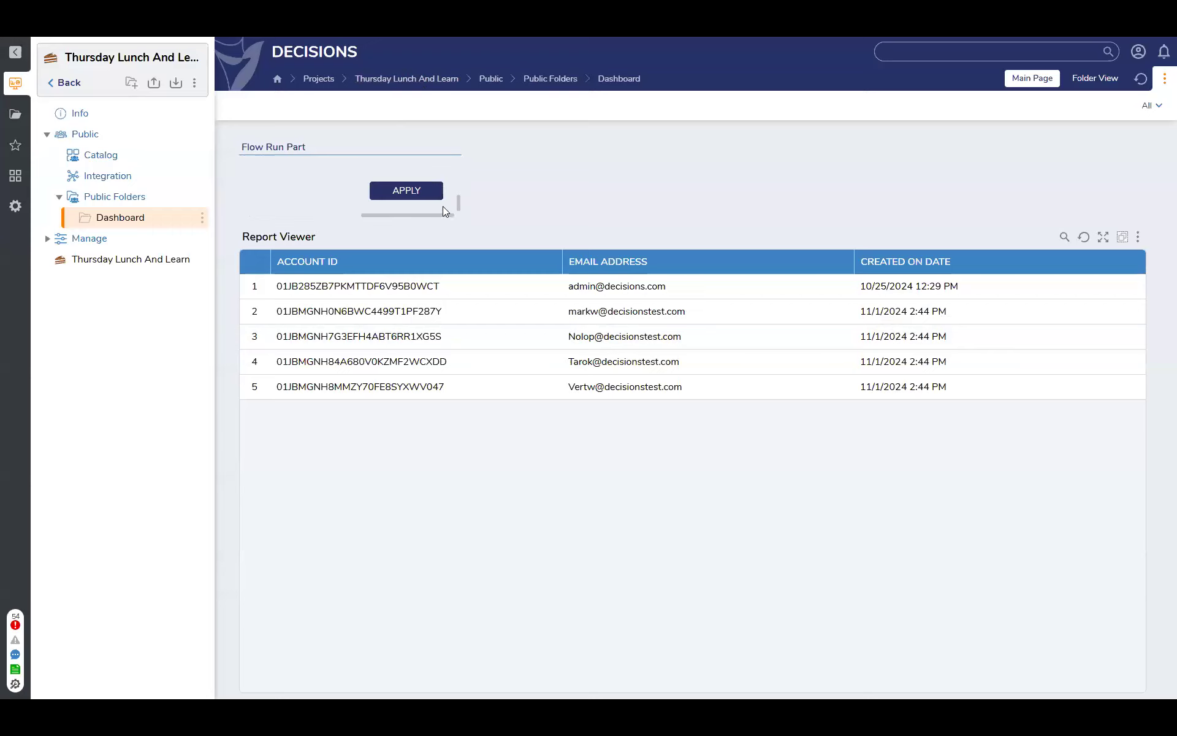
{"action": "left_click", "coordinate": [417, 192]}
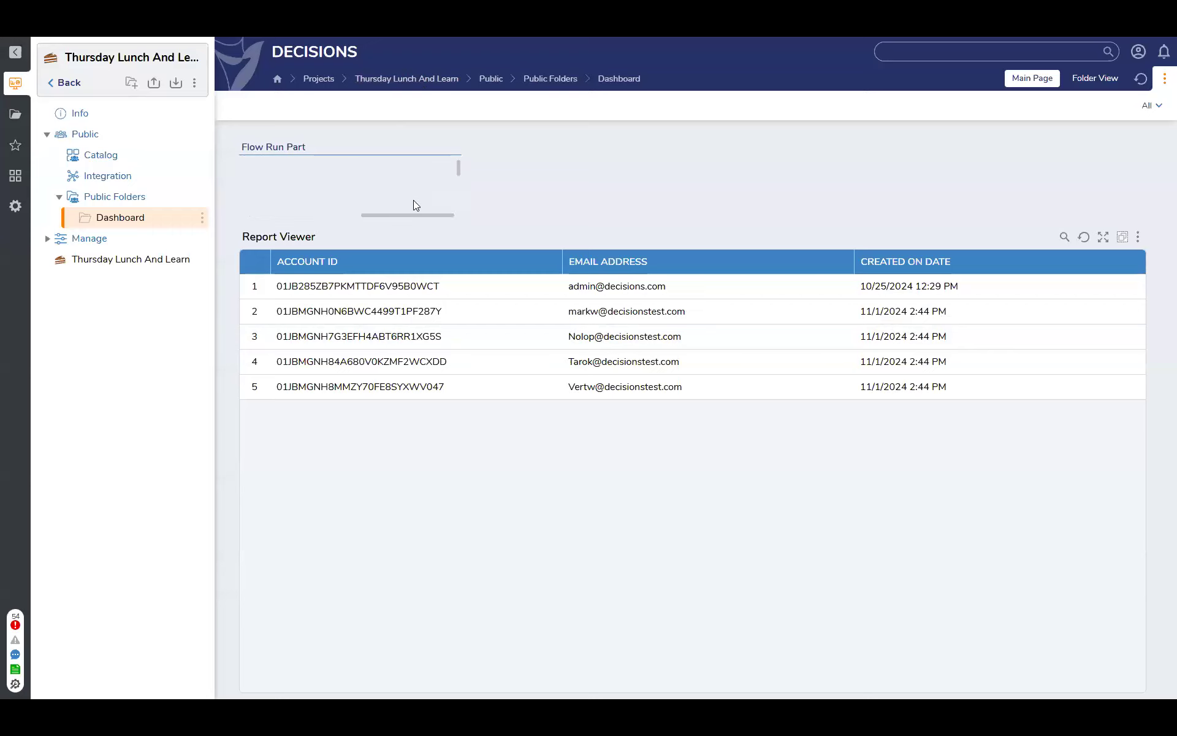
Test the form with the admin account's full email address as the user email and apply it to the report
{"action": "left_click_drag", "start_coordinate": [395, 215], "coordinate": [275, 216]}
{"action": "scroll", "coordinate": [343, 175], "scroll_direction": "down", "scroll_amount": 3}
{"action": "scroll", "coordinate": [340, 189], "scroll_direction": "up", "scroll_amount": 3}
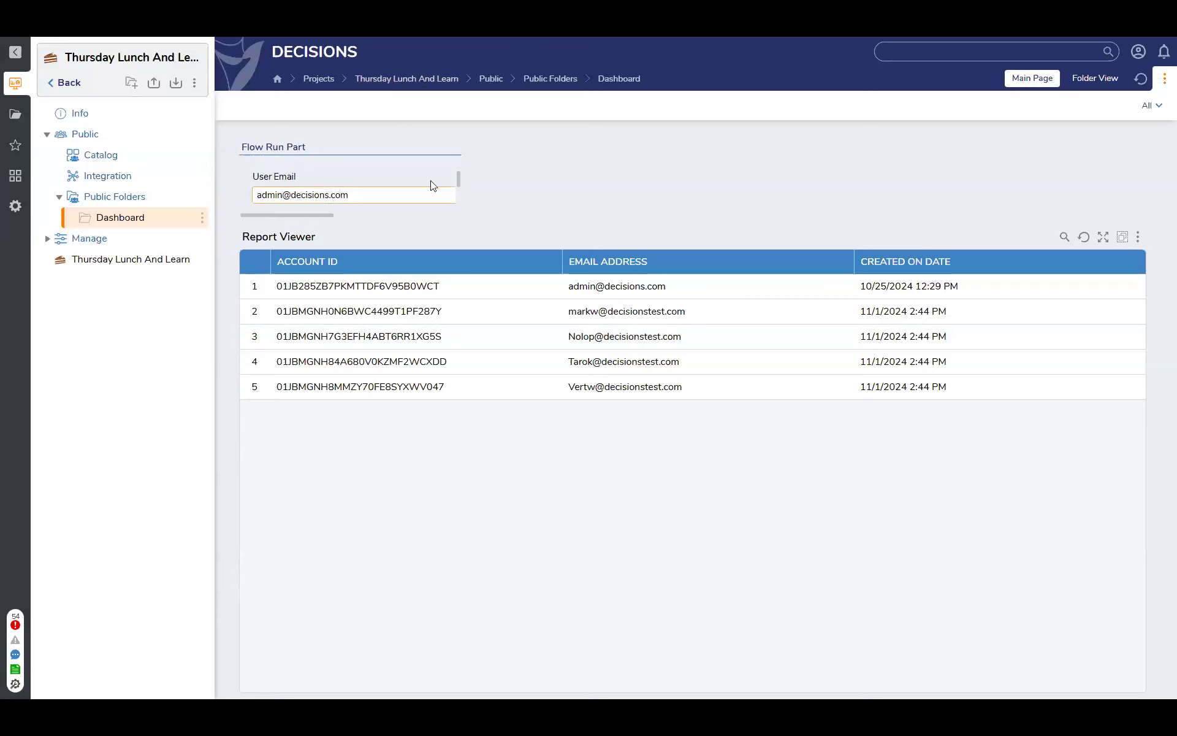
{"action": "scroll", "coordinate": [433, 185], "scroll_direction": "down", "scroll_amount": 3}
{"action": "scroll", "coordinate": [449, 210], "scroll_direction": "right", "scroll_amount": 3}
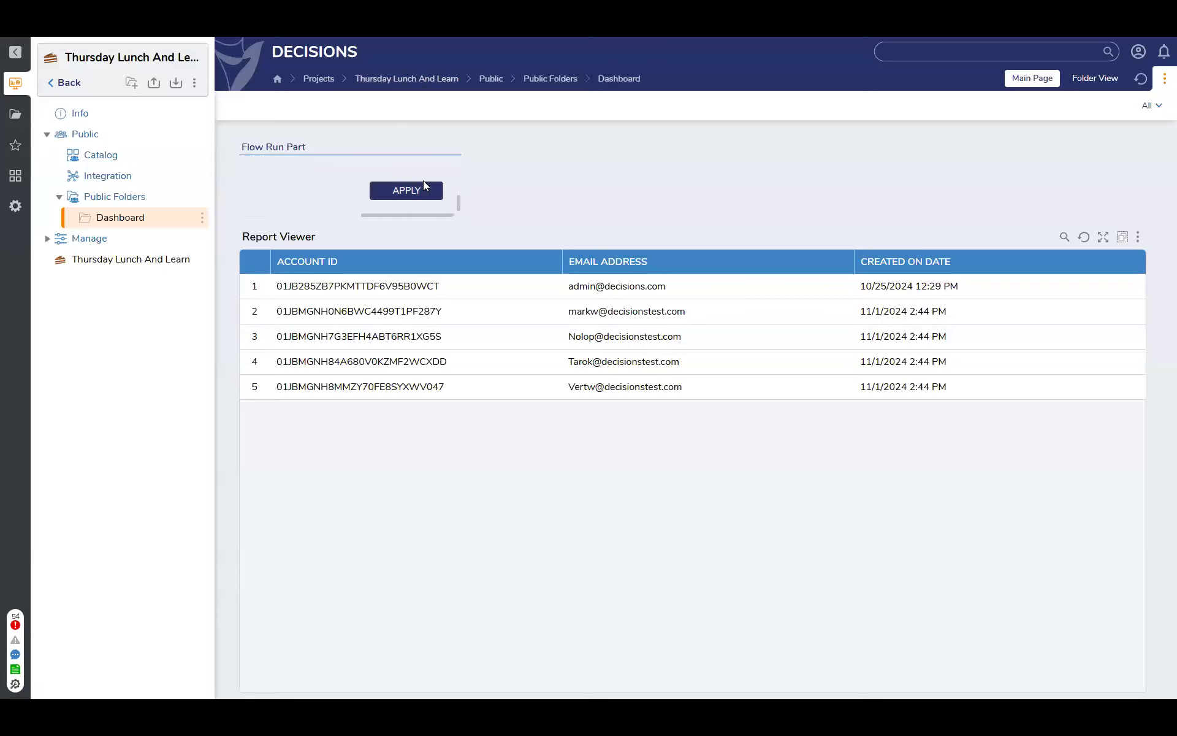
{"action": "left_click", "coordinate": [421, 190]}
Return to the projects list and reopen the Thursday Lunch And Learn project
{"action": "left_click", "coordinate": [64, 83]}
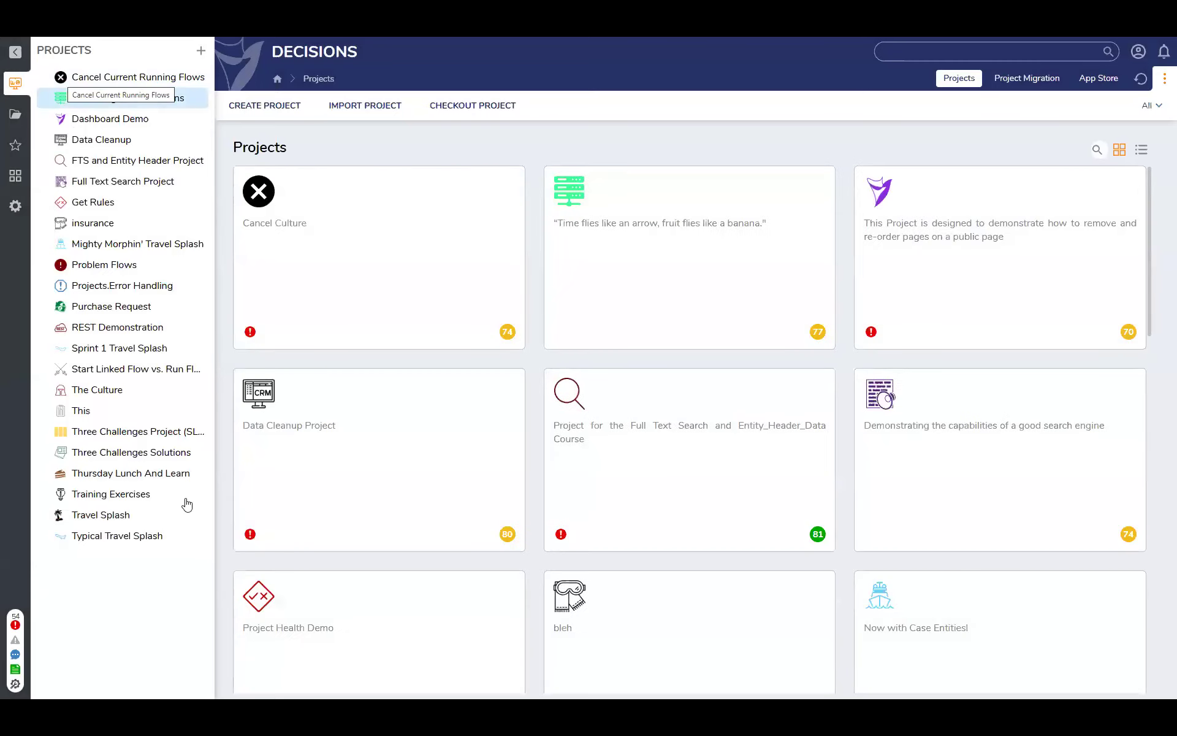
{"action": "left_click", "coordinate": [125, 474]}
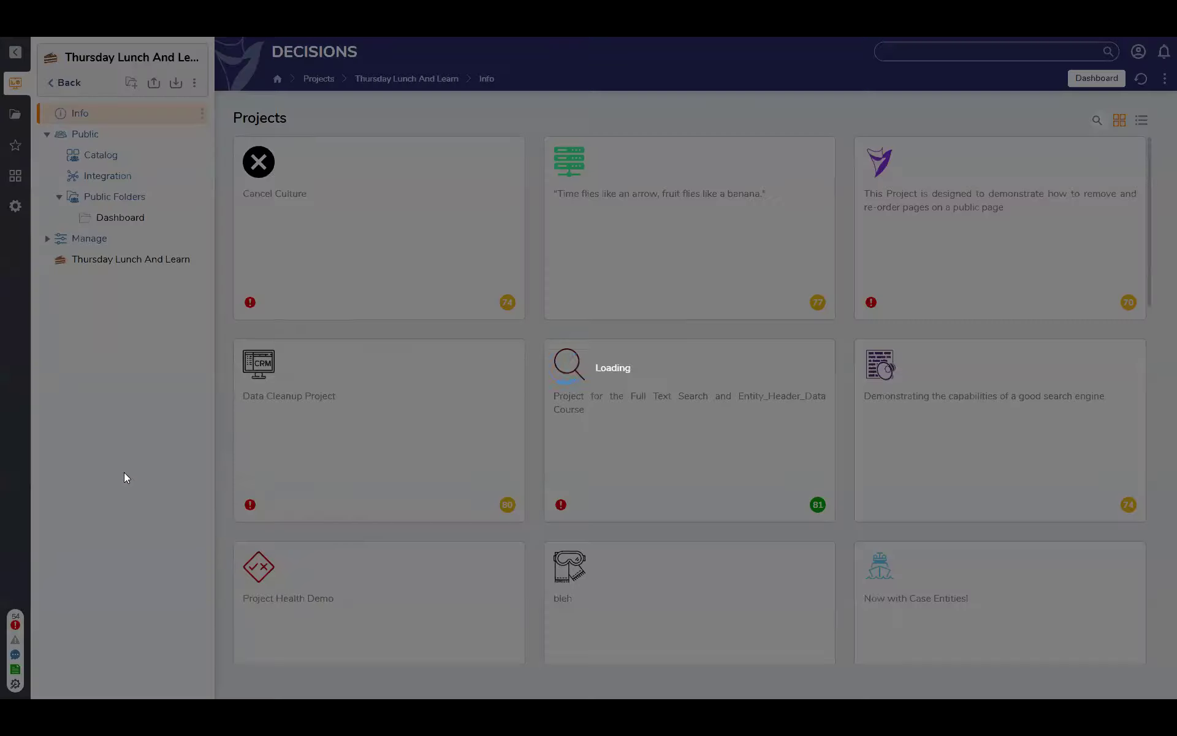